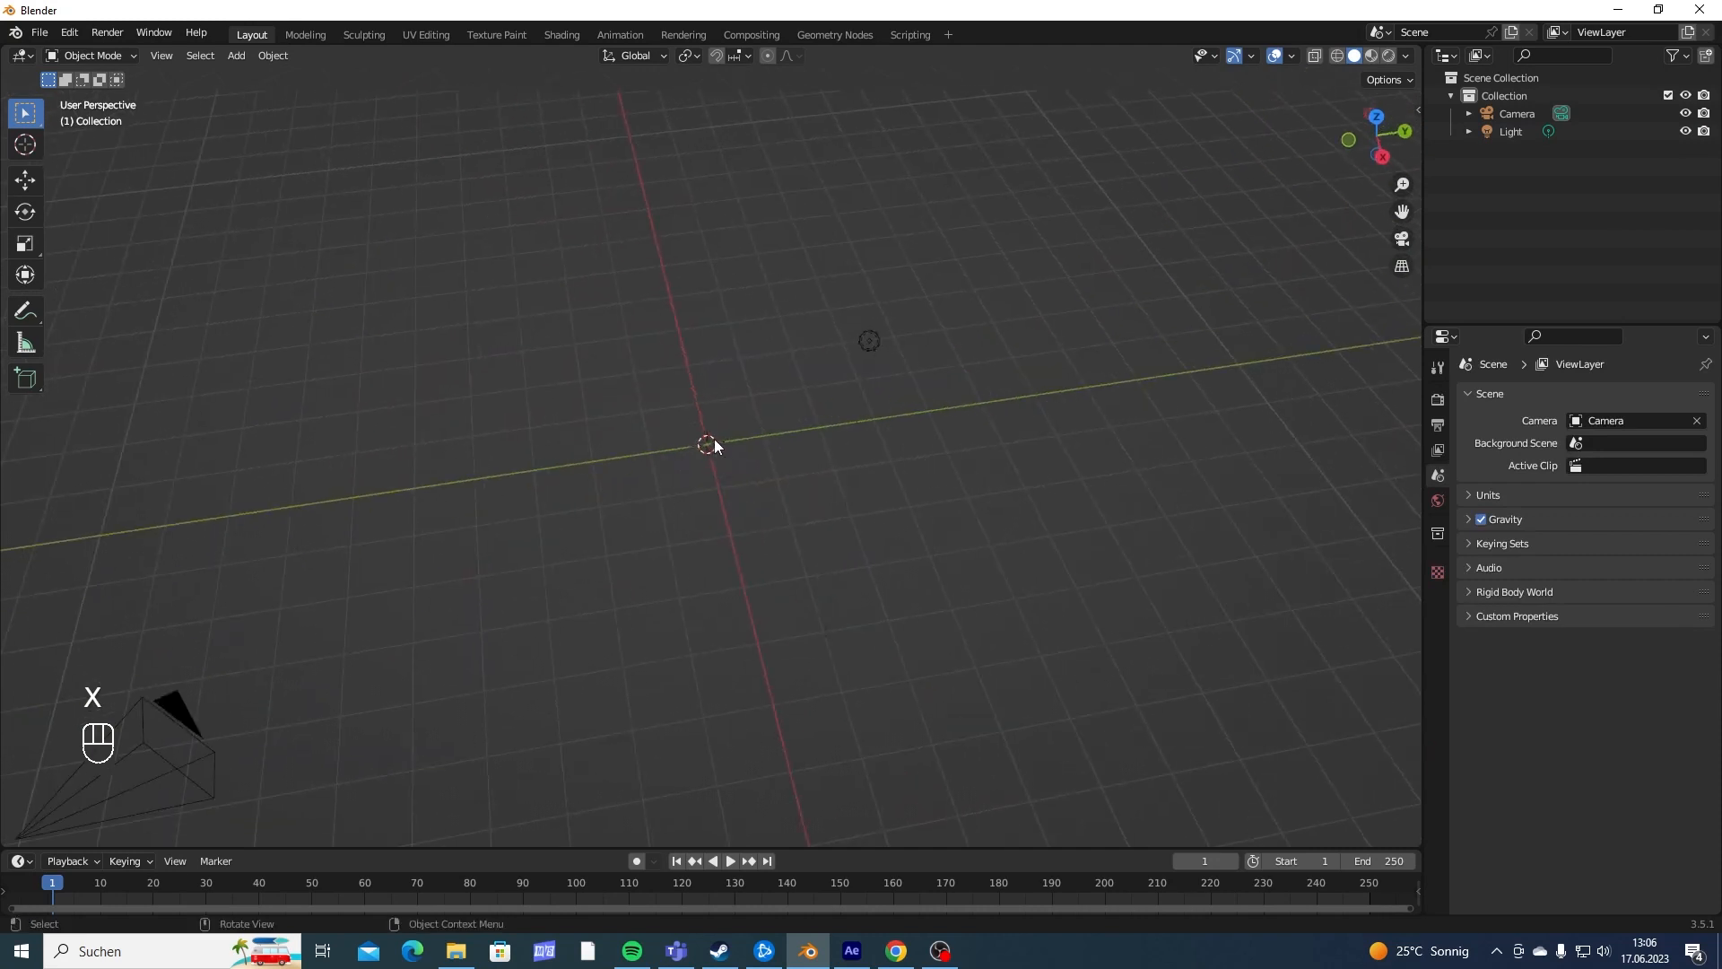
# - Add a text object at the world origin and change its content to "JOJO"
pyautogui.hotkey('shift', 'a')
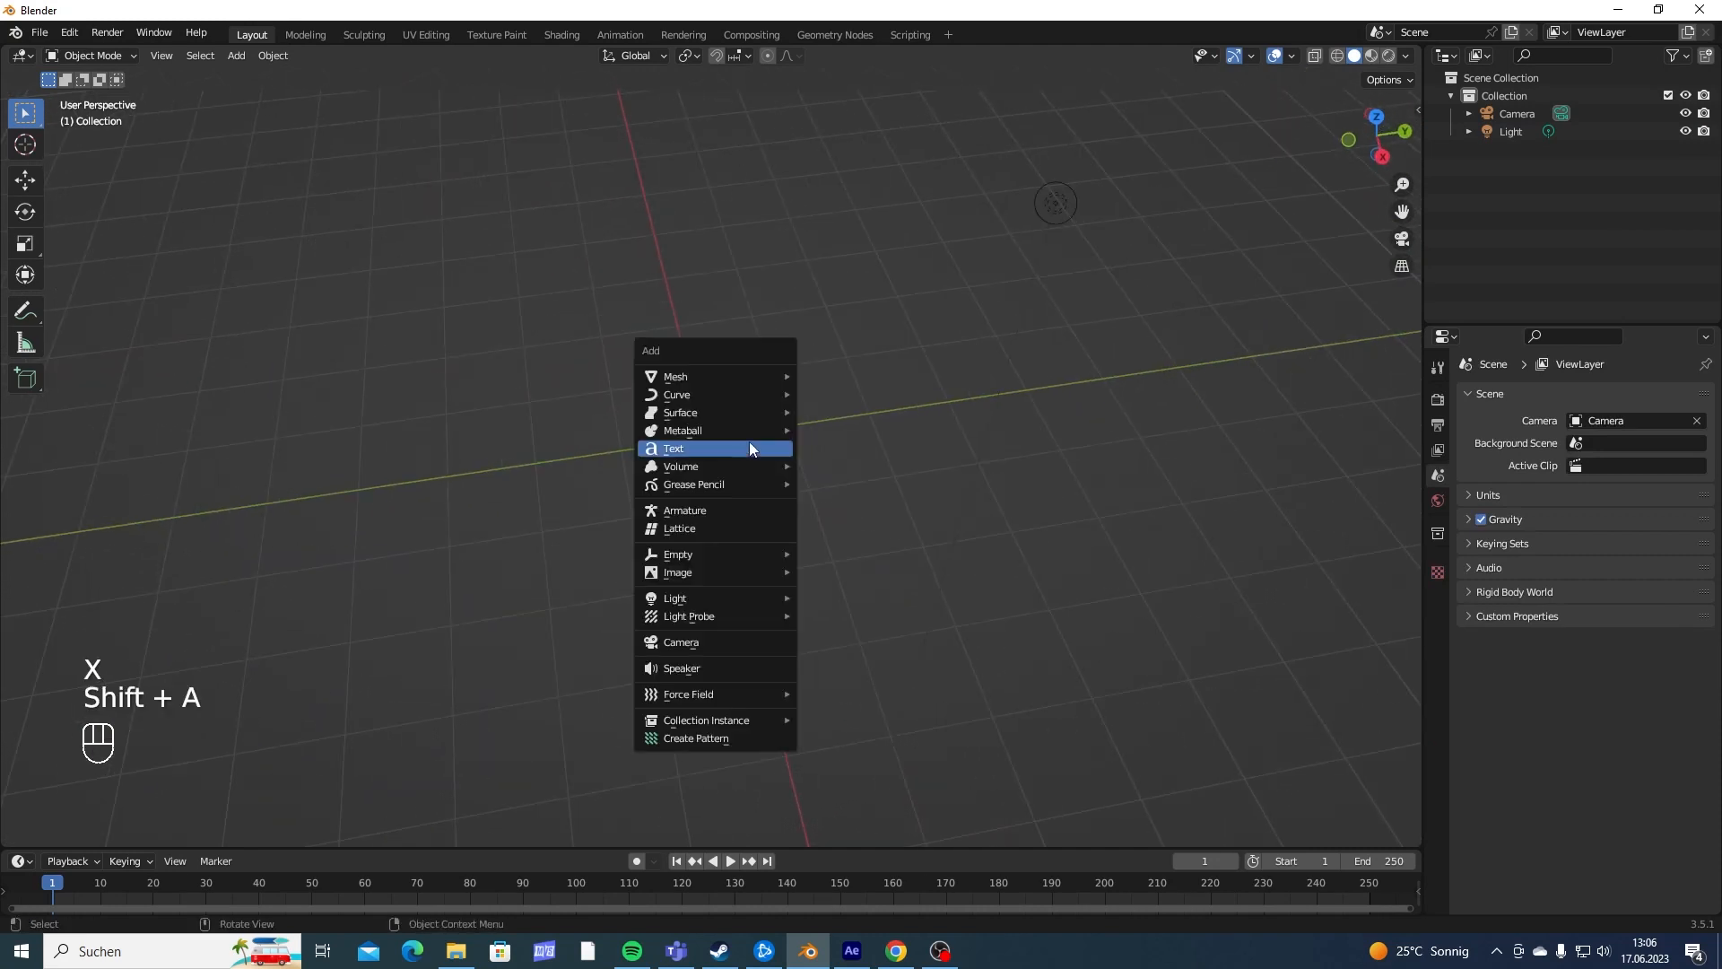
pyautogui.click(729, 449)
pyautogui.press('Tab')
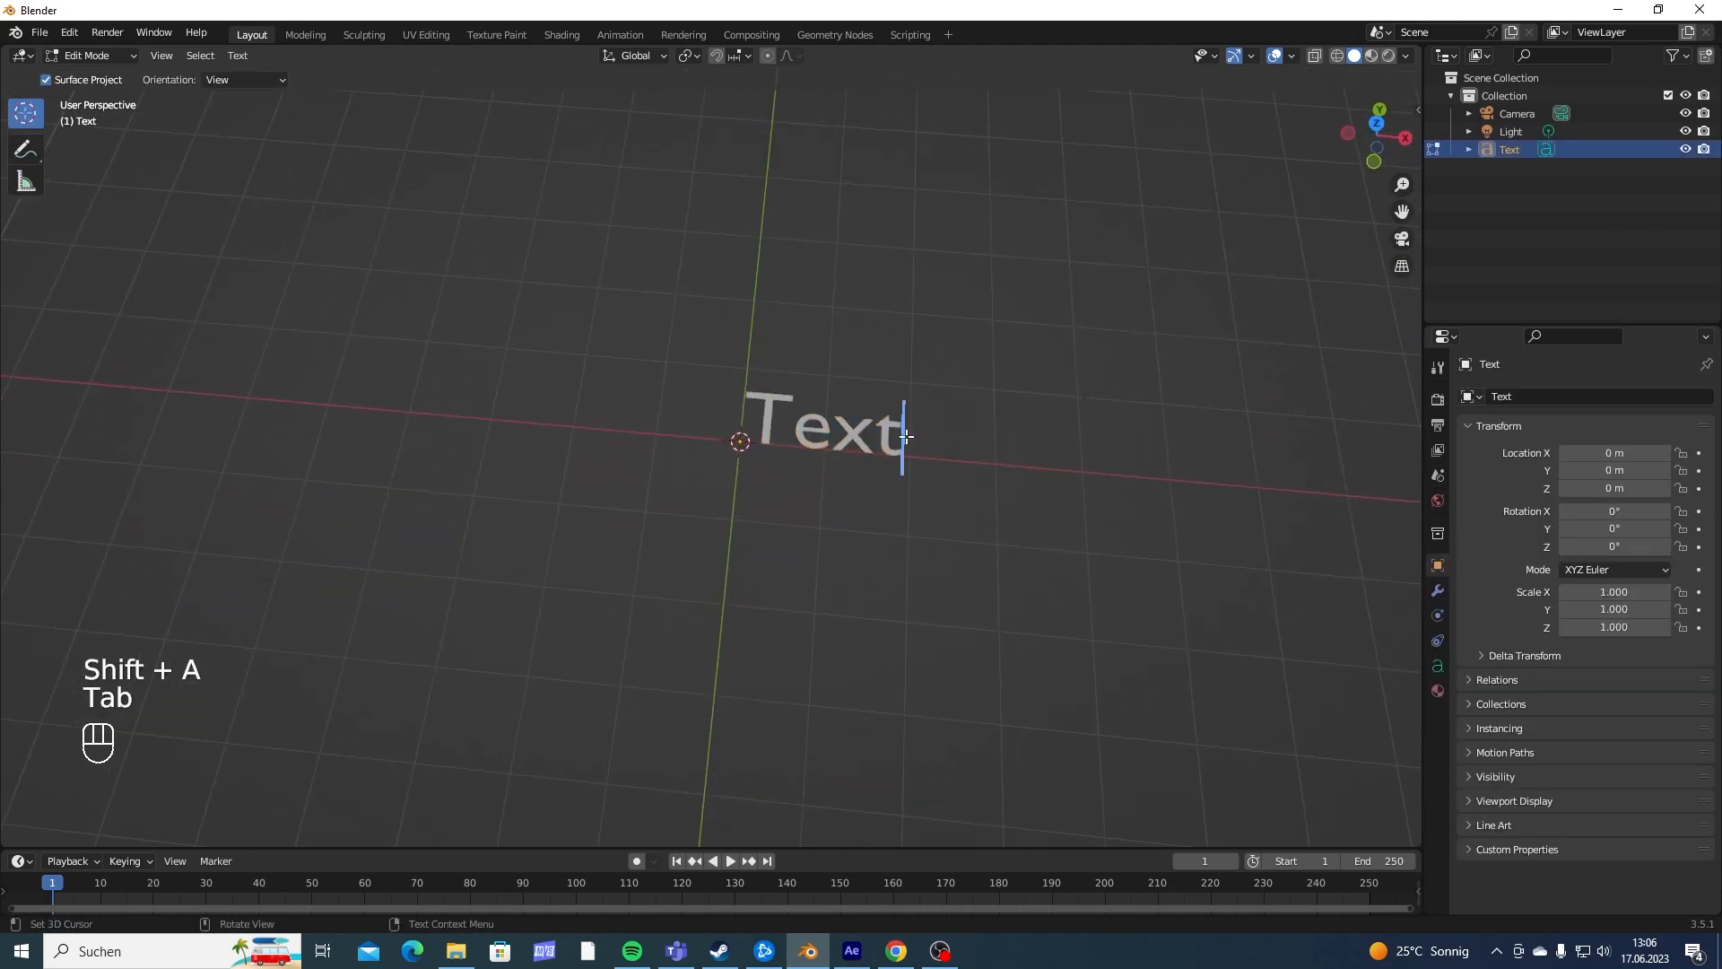
pyautogui.press('BackSpace')
pyautogui.press('BackSpace')
pyautogui.press('BackSpace')
pyautogui.press('BackSpace')
pyautogui.press('BackSpace')
pyautogui.write('JOJO')
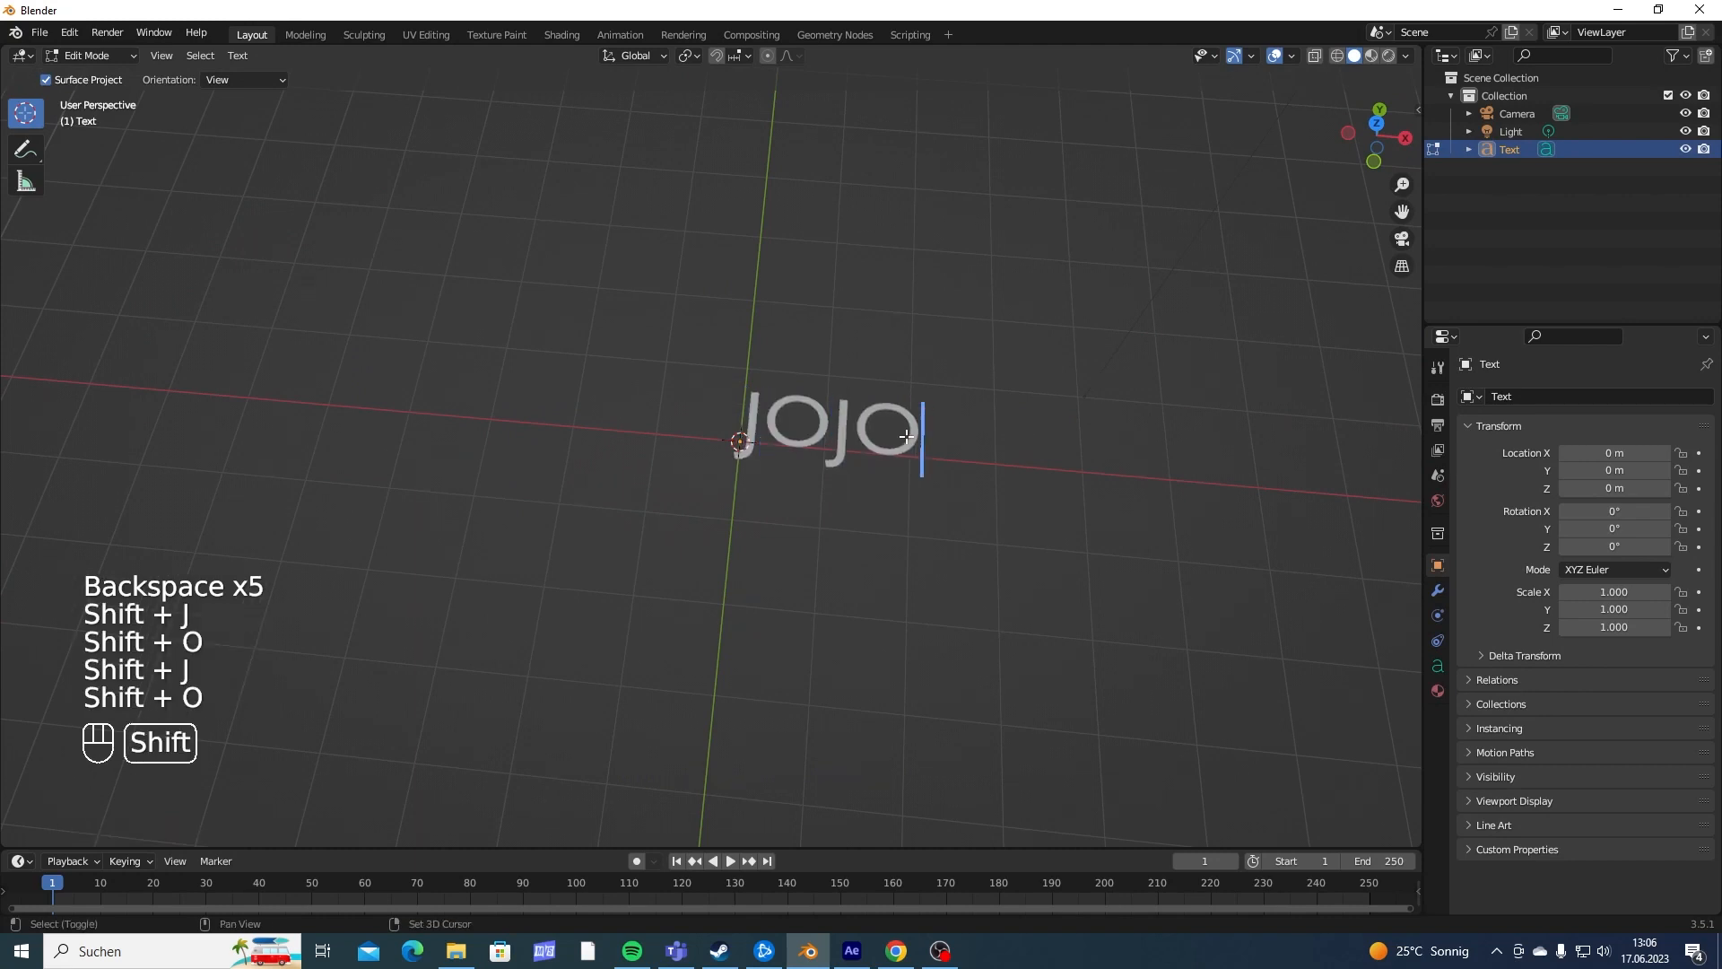
pyautogui.press('Return')
pyautogui.press('Tab')
# - Search the Windows fonts for "chubb" and load AW Chubby as the text's regular font
pyautogui.keyDown('shift'); pyautogui.moveTo(907, 436); pyautogui.dragTo(849, 434, button='middle'); pyautogui.keyUp('shift')
pyautogui.scroll(4, 757, 432)
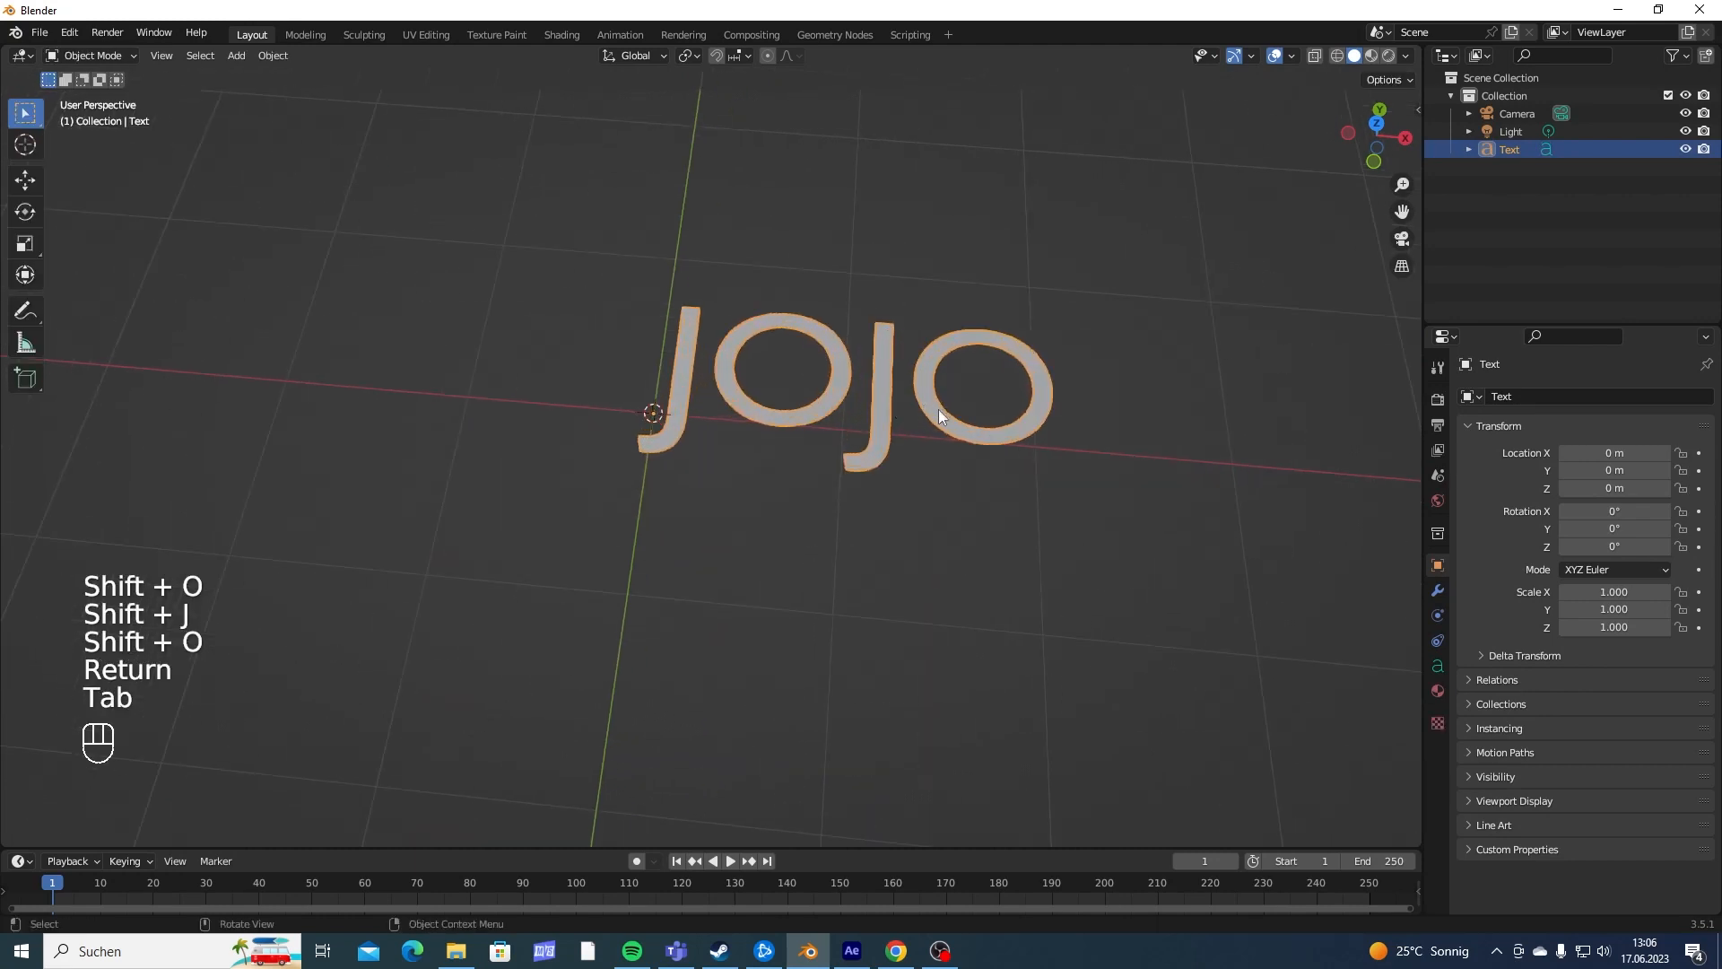
pyautogui.moveTo(840, 309); pyautogui.dragTo(878, 379, button='middle')
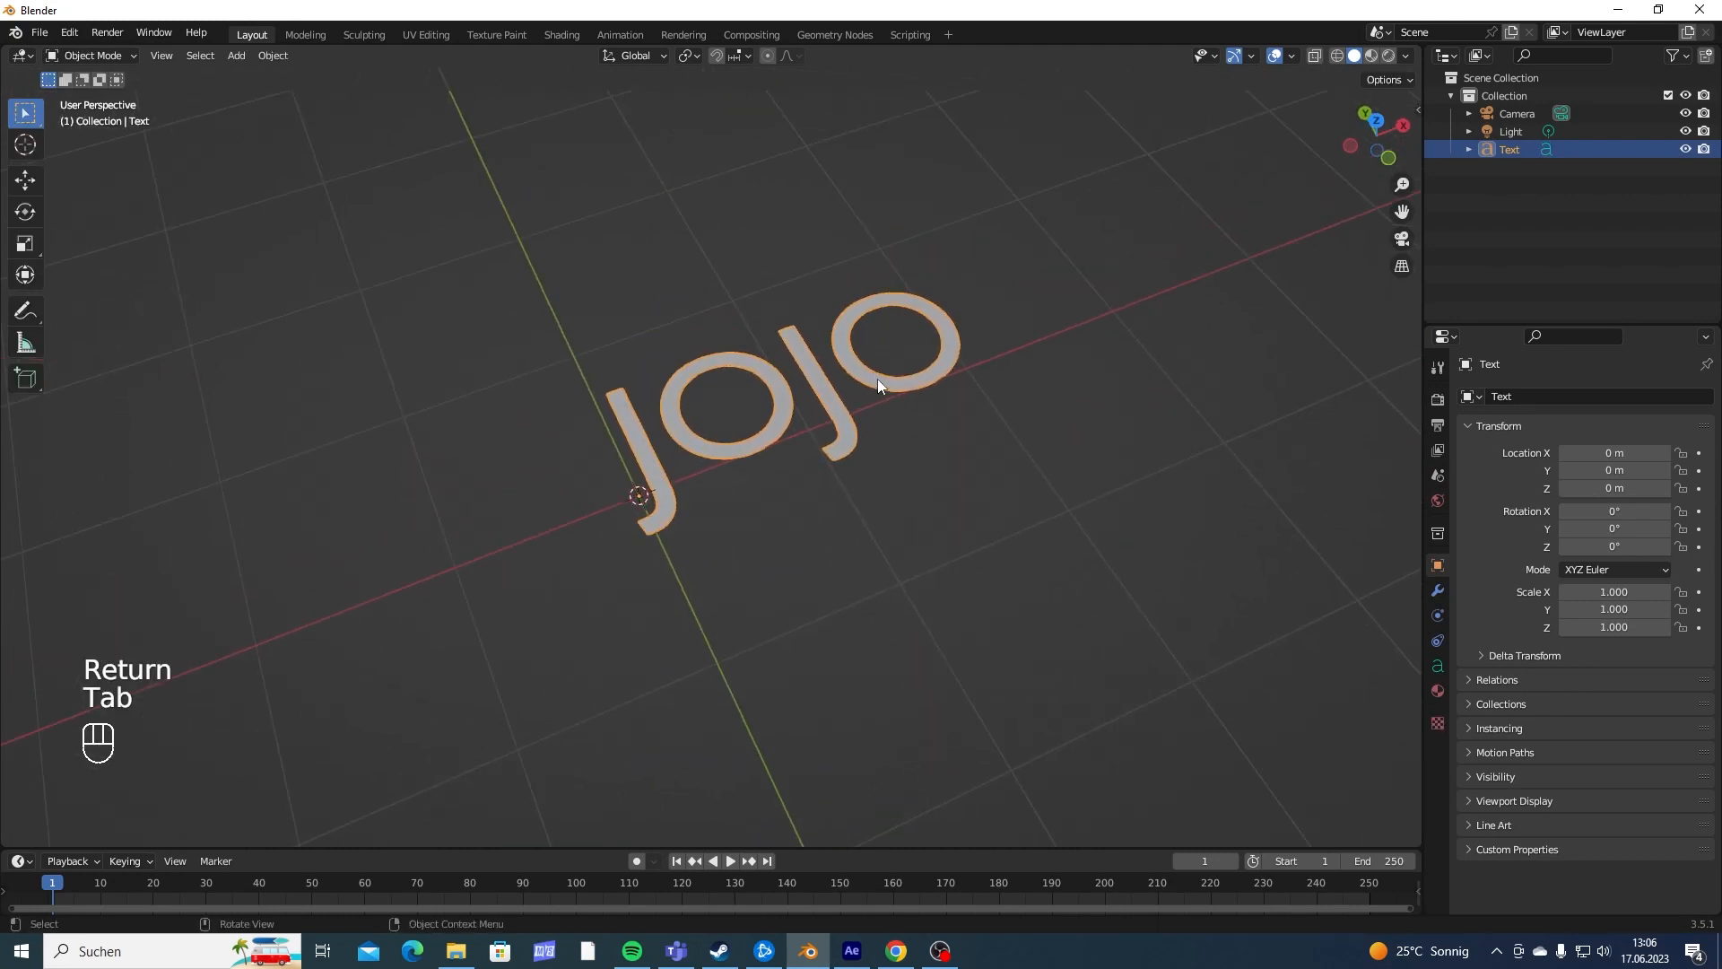
pyautogui.click(1438, 666)
pyautogui.moveTo(938, 437); pyautogui.dragTo(805, 483, button='middle')
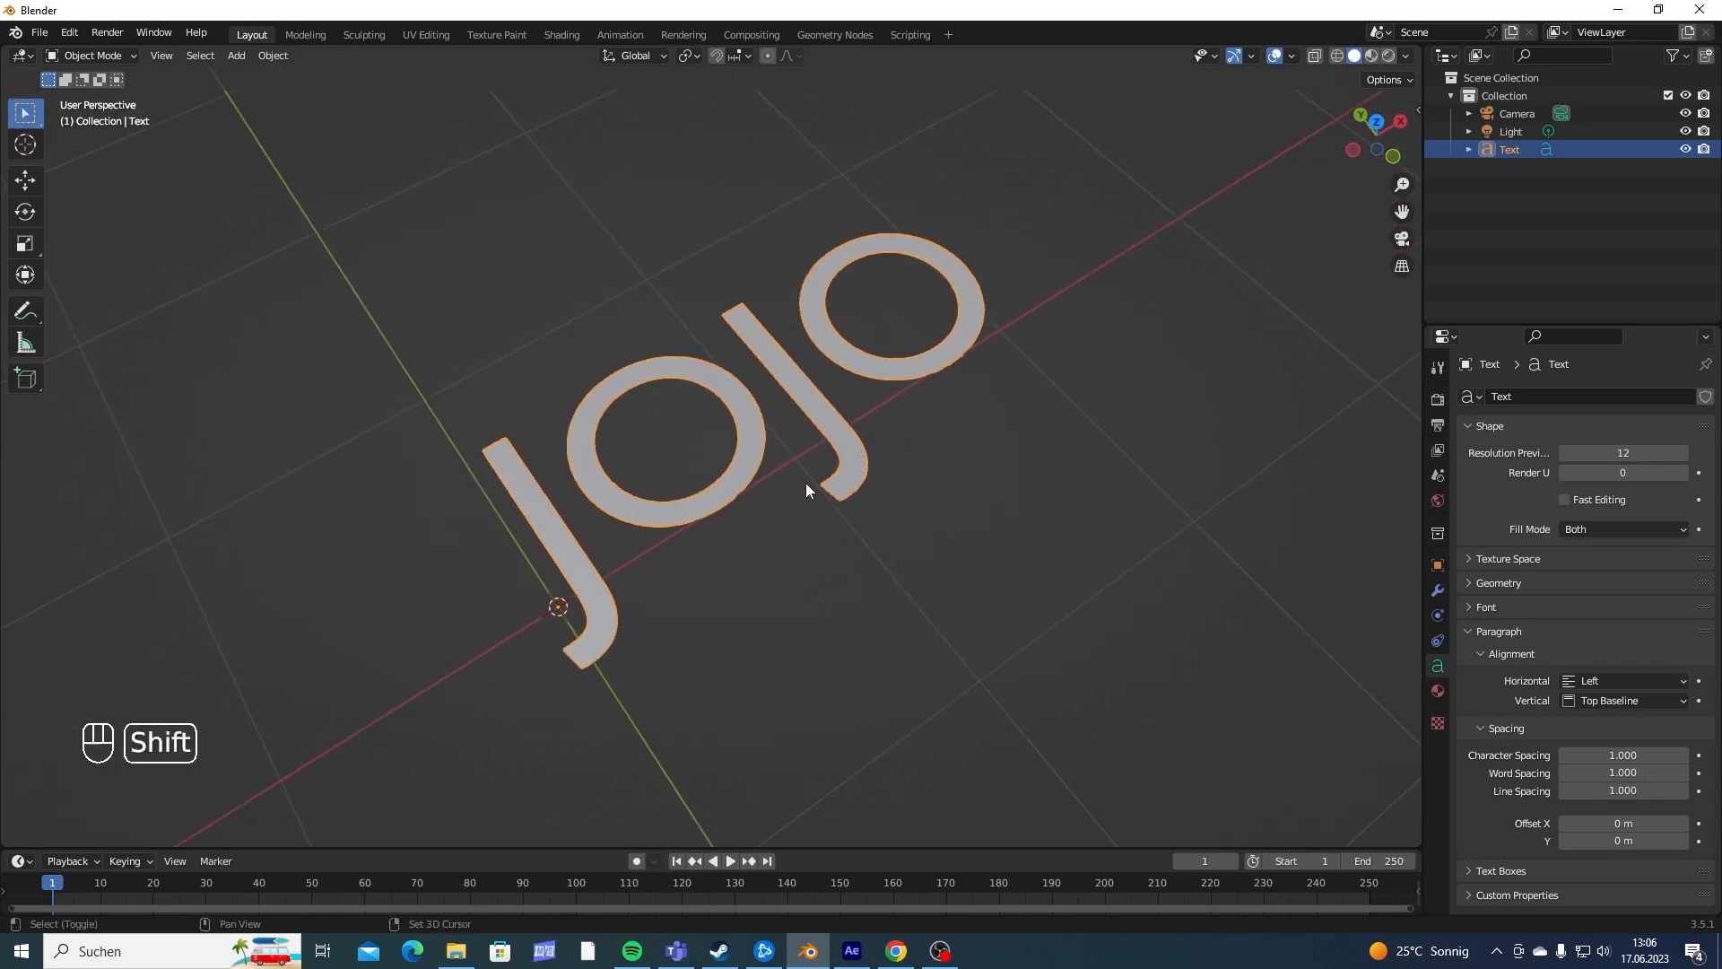
pyautogui.click(1478, 606)
pyautogui.click(1677, 632)
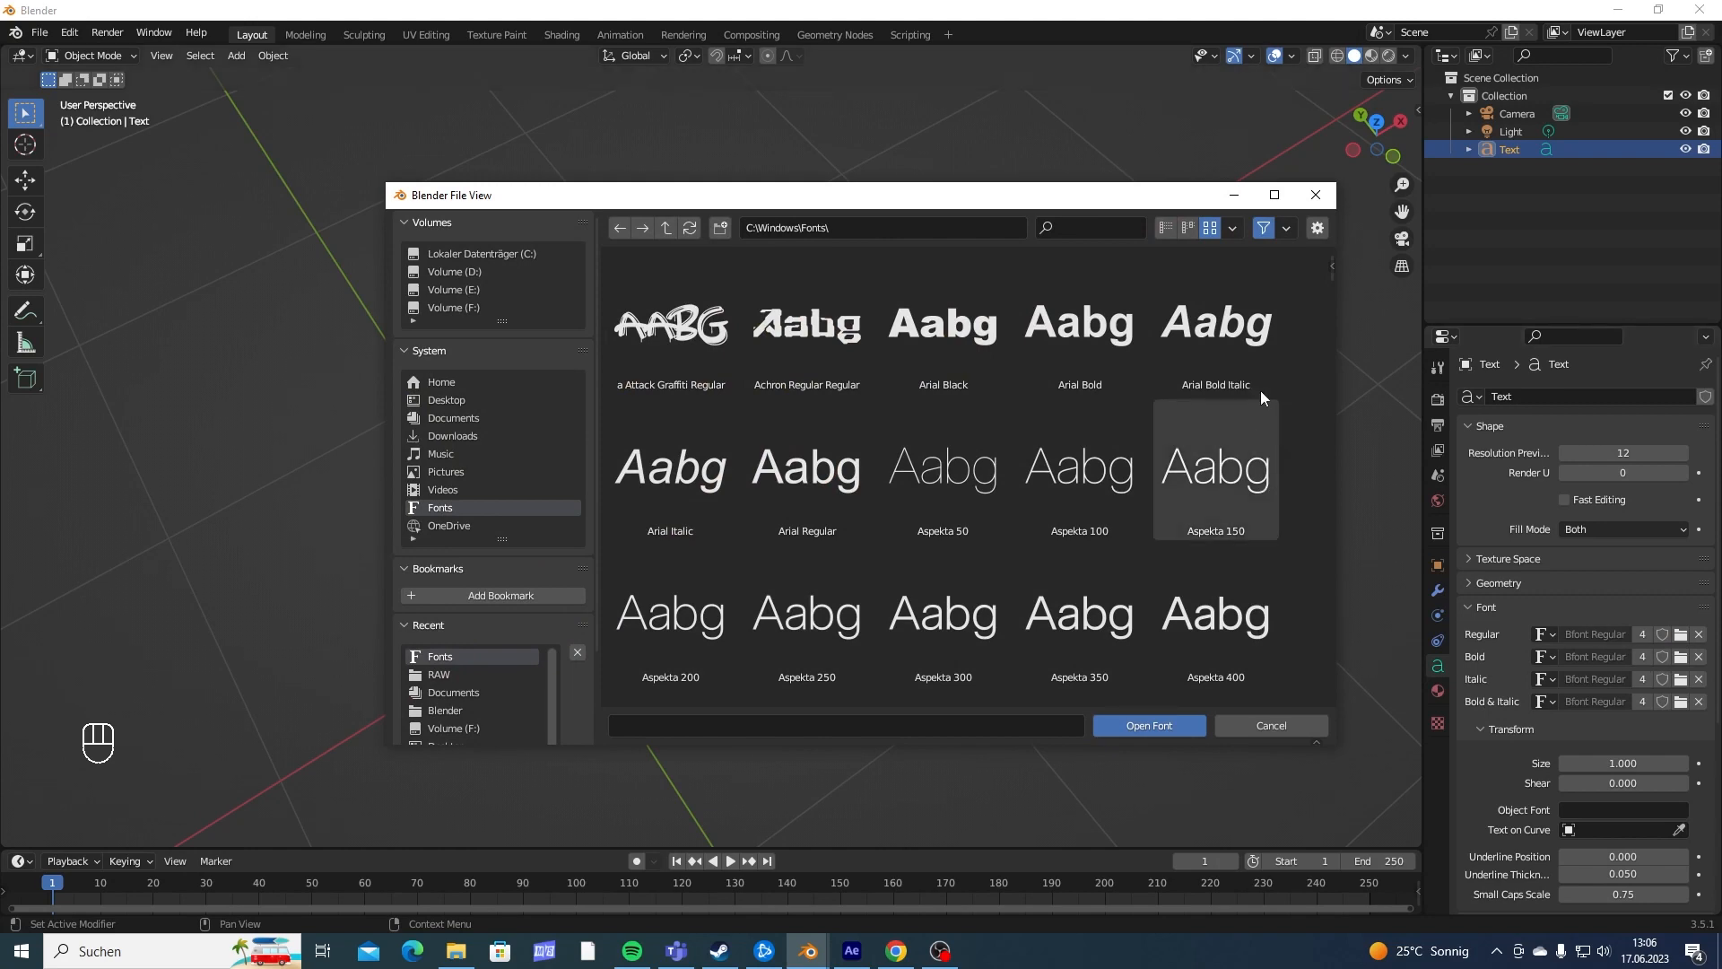
pyautogui.click(1108, 229)
pyautogui.write('chubb')
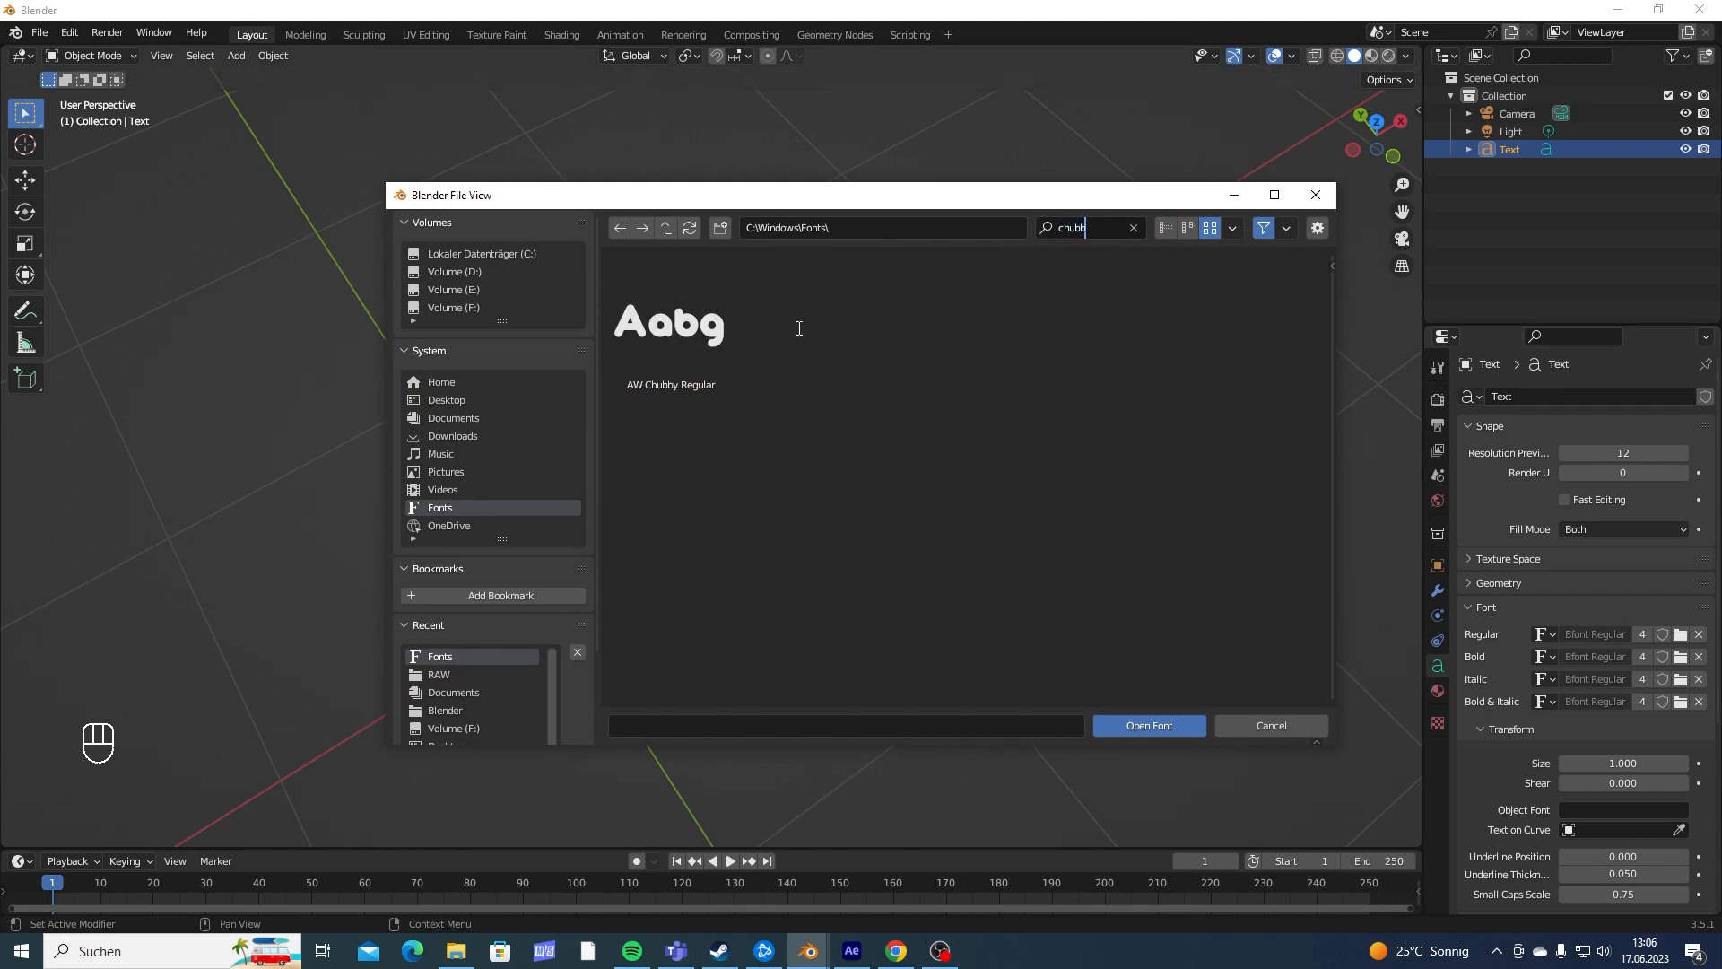
pyautogui.click(691, 348)
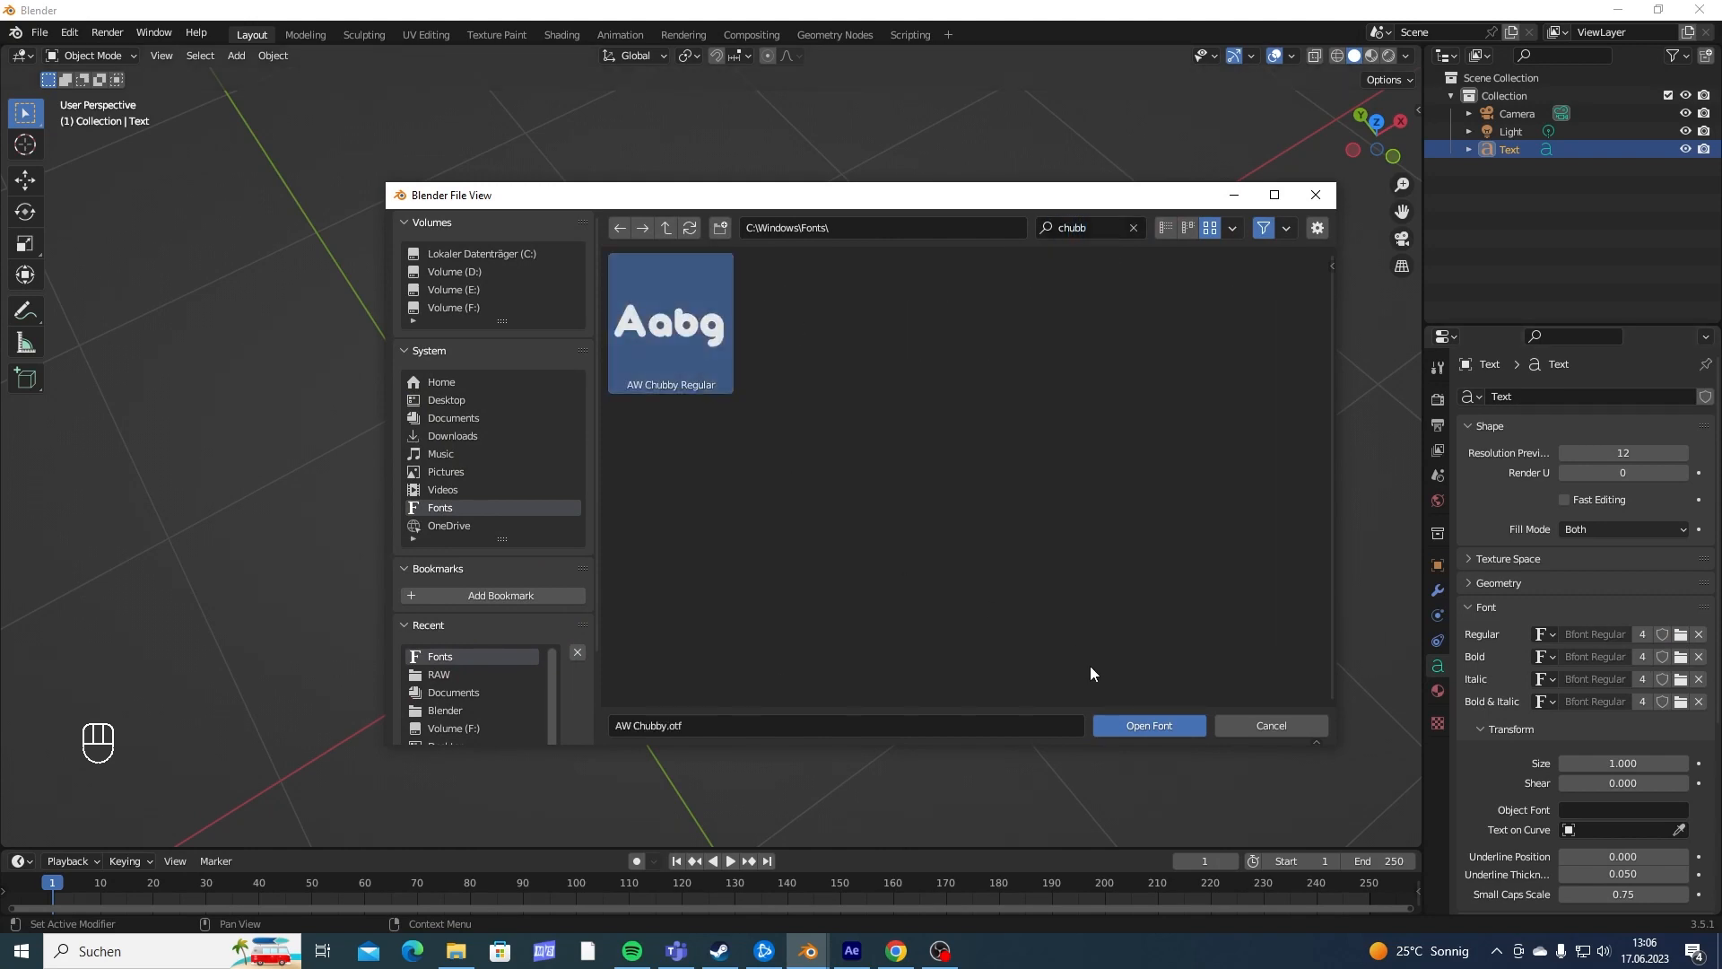
pyautogui.click(1143, 728)
# - Convert the JOJO text object to a mesh
pyautogui.moveTo(1143, 728); pyautogui.dragTo(711, 492, button='middle')
pyautogui.rightClick(730, 448)
pyautogui.moveTo(730, 448)
pyautogui.click(804, 467)
# - Extrude all faces of the JOJO mesh upward to form thick 3D letters
pyautogui.press('Tab')
pyautogui.press('a')
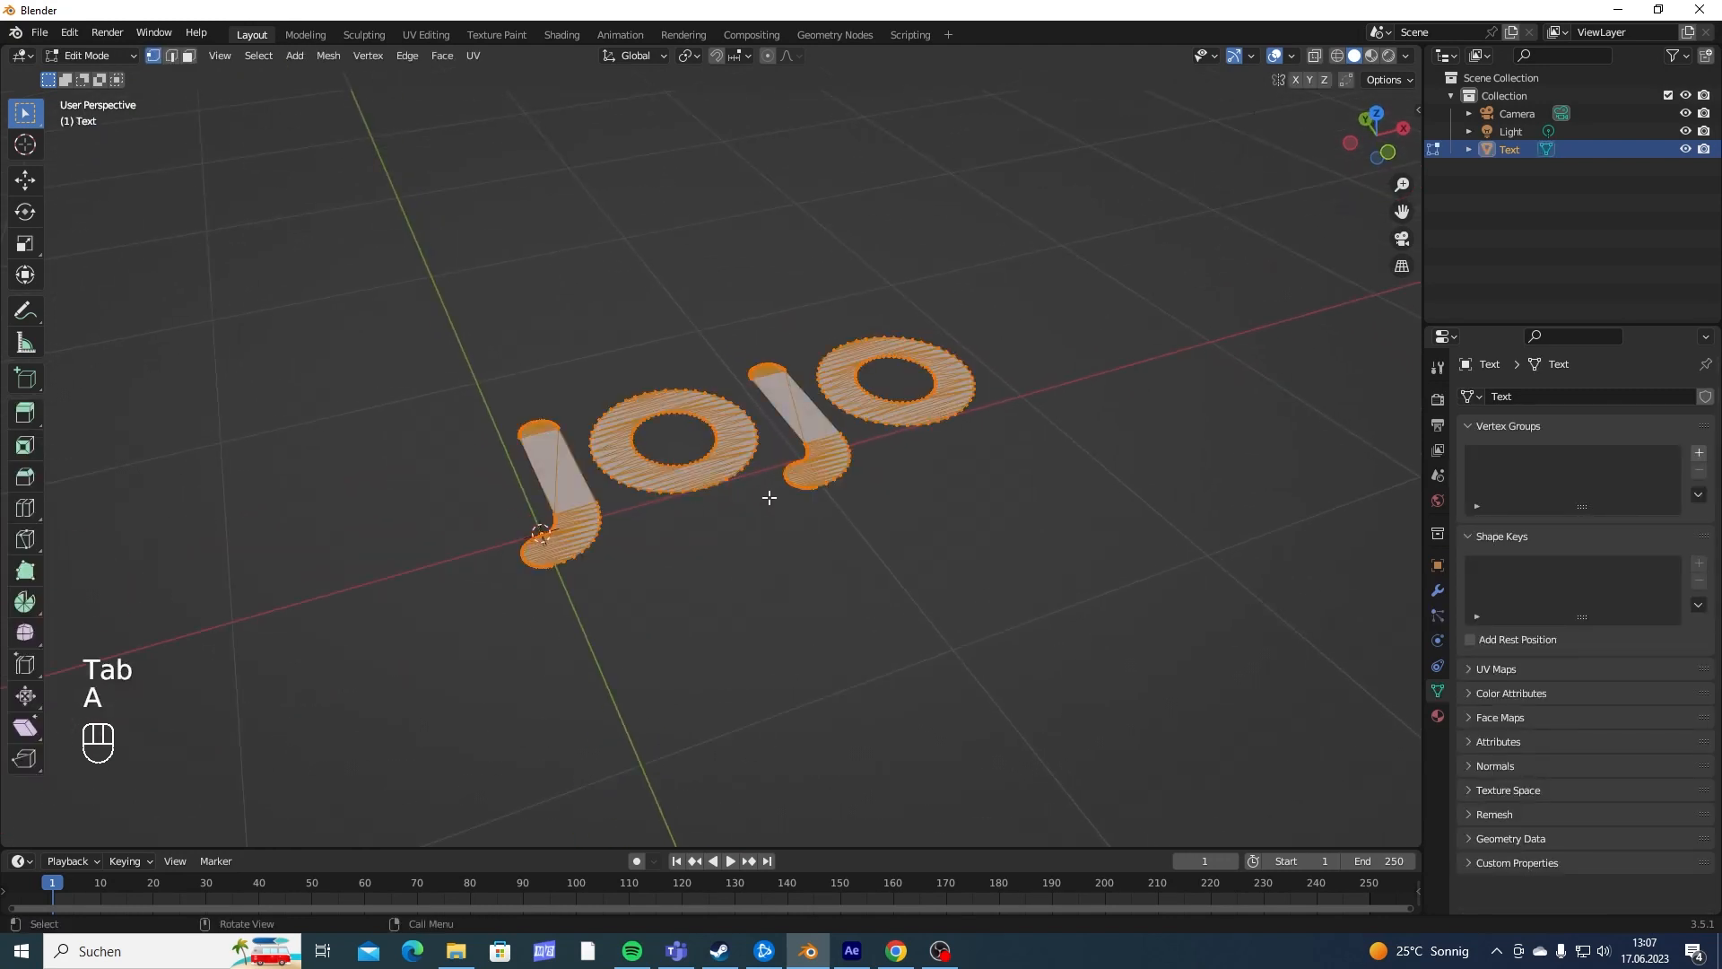
pyautogui.press('e')
pyautogui.click(779, 389)
pyautogui.press('Tab')
# - Add a Remesh modifier to the extruded letters
pyautogui.moveTo(872, 462); pyautogui.dragTo(842, 504, button='middle')
pyautogui.moveTo(712, 540); pyautogui.dragTo(719, 509, button='middle')
pyautogui.scroll(3, 714, 533)
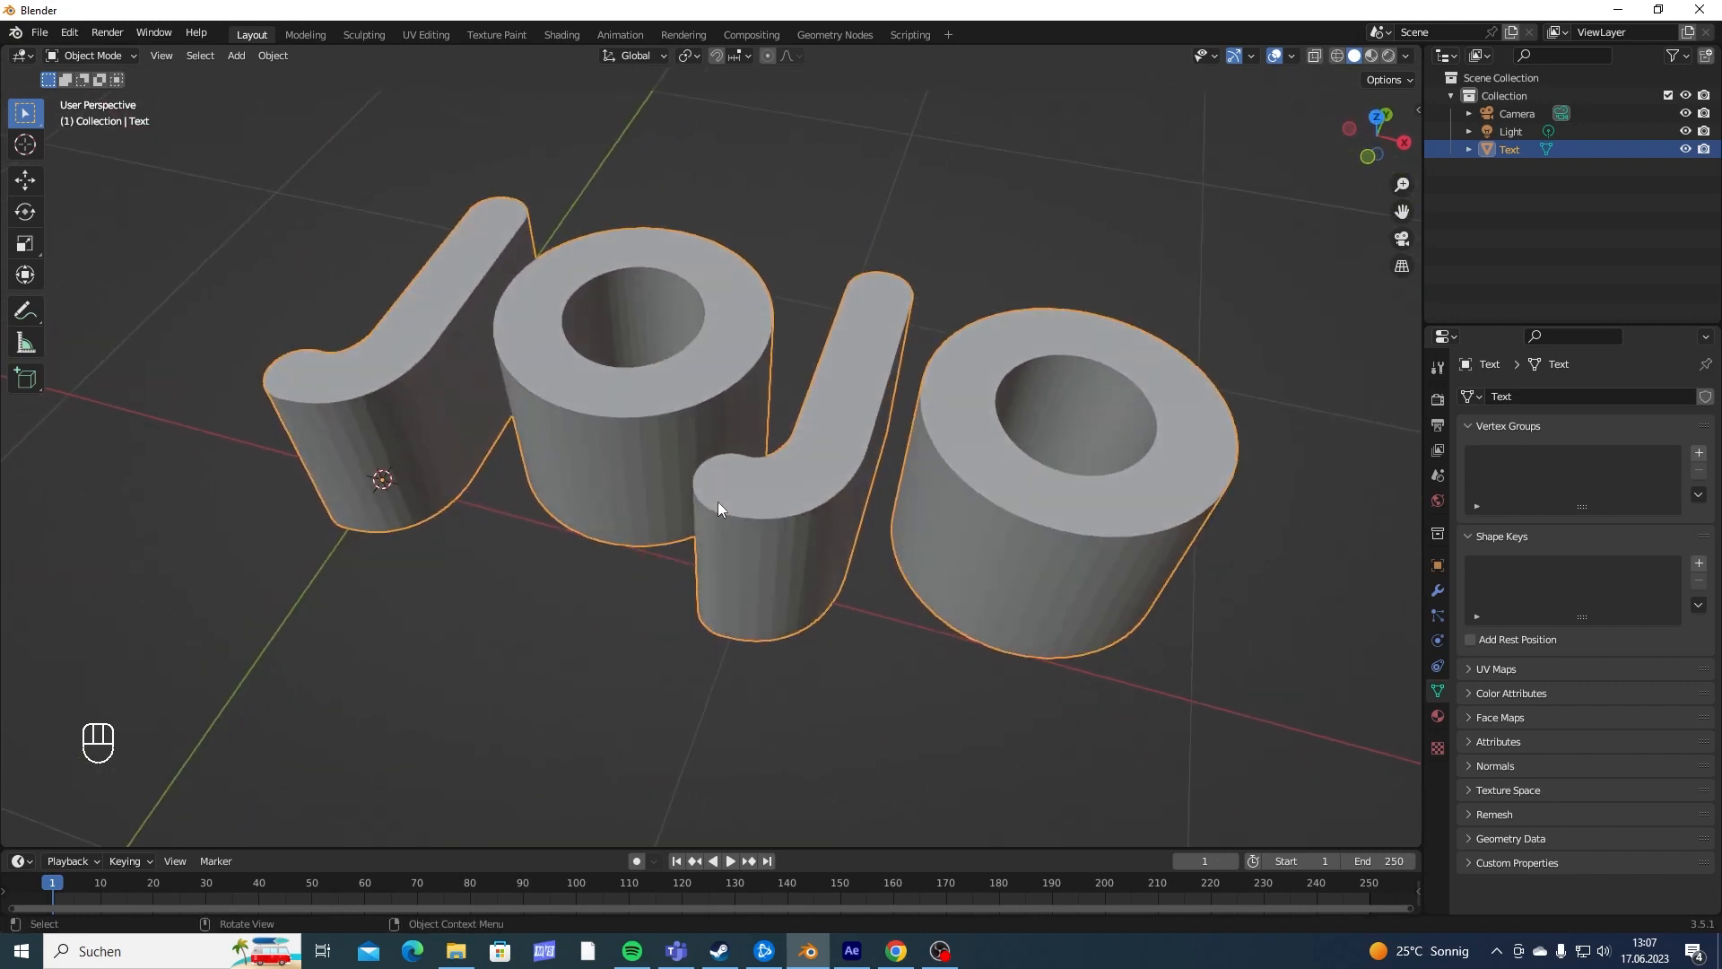
pyautogui.click(1432, 591)
pyautogui.click(1493, 397)
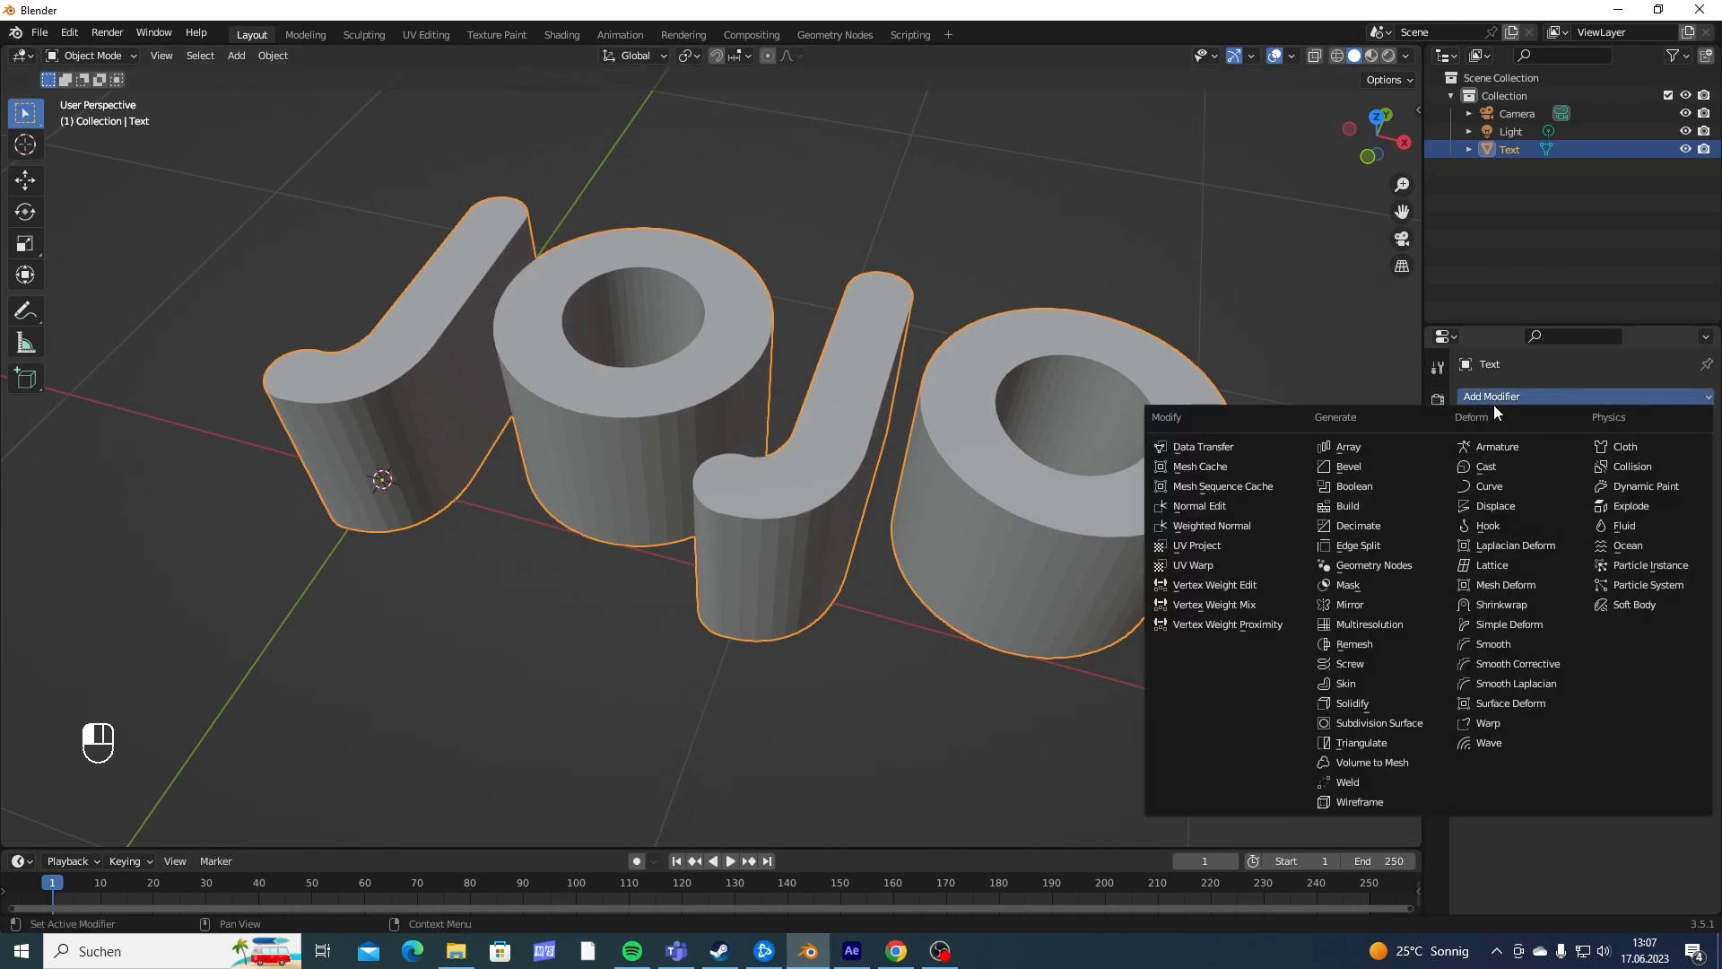
pyautogui.click(1365, 648)
# - Reduce the Remesh modifier's voxel size to 0.02 m
pyautogui.scroll(-4, 887, 425)
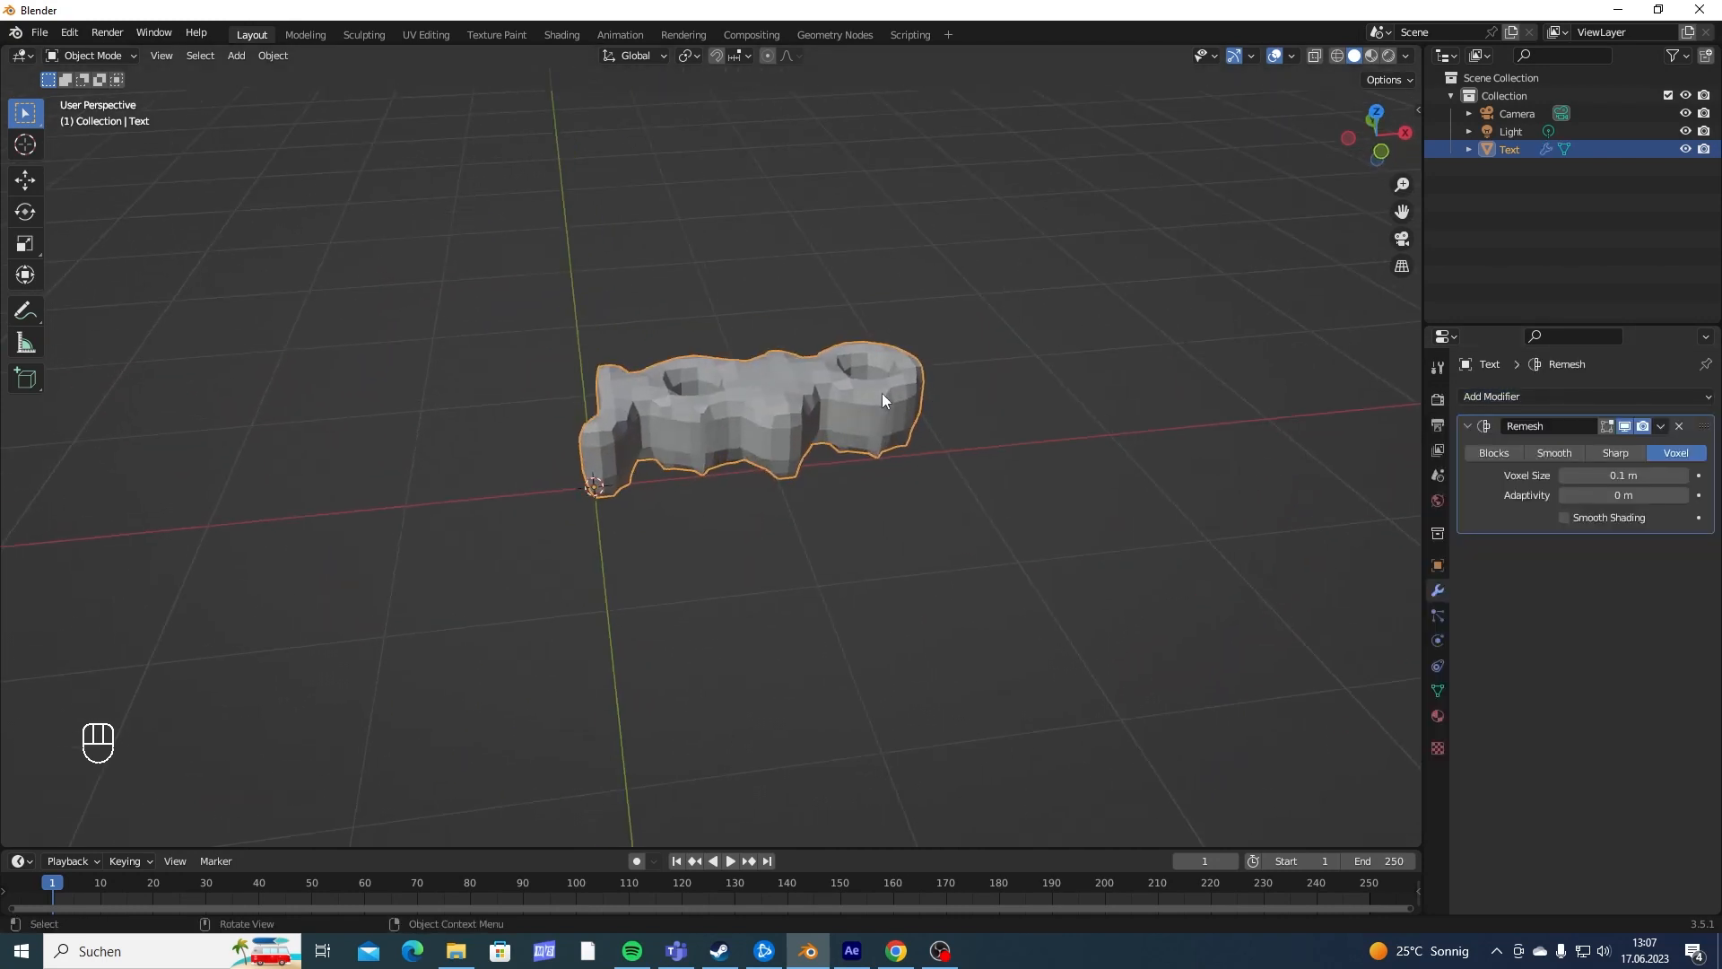
pyautogui.moveTo(880, 393); pyautogui.dragTo(833, 496, button='middle')
pyautogui.scroll(5, 865, 543)
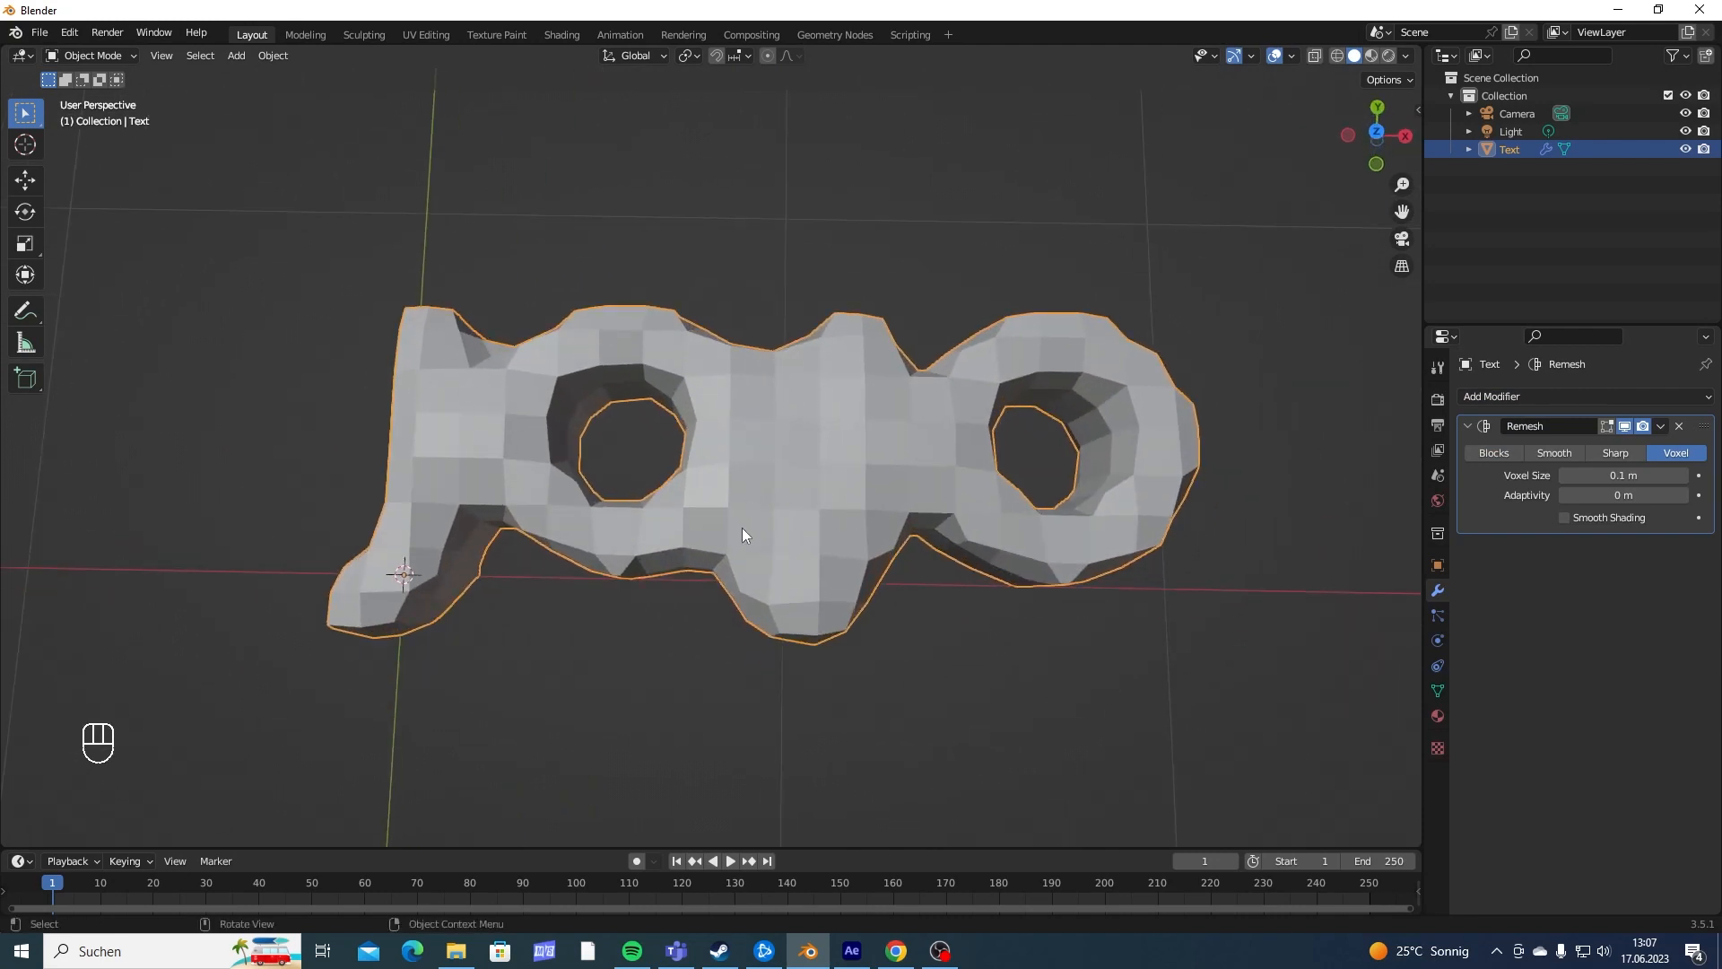
pyautogui.click(1564, 475)
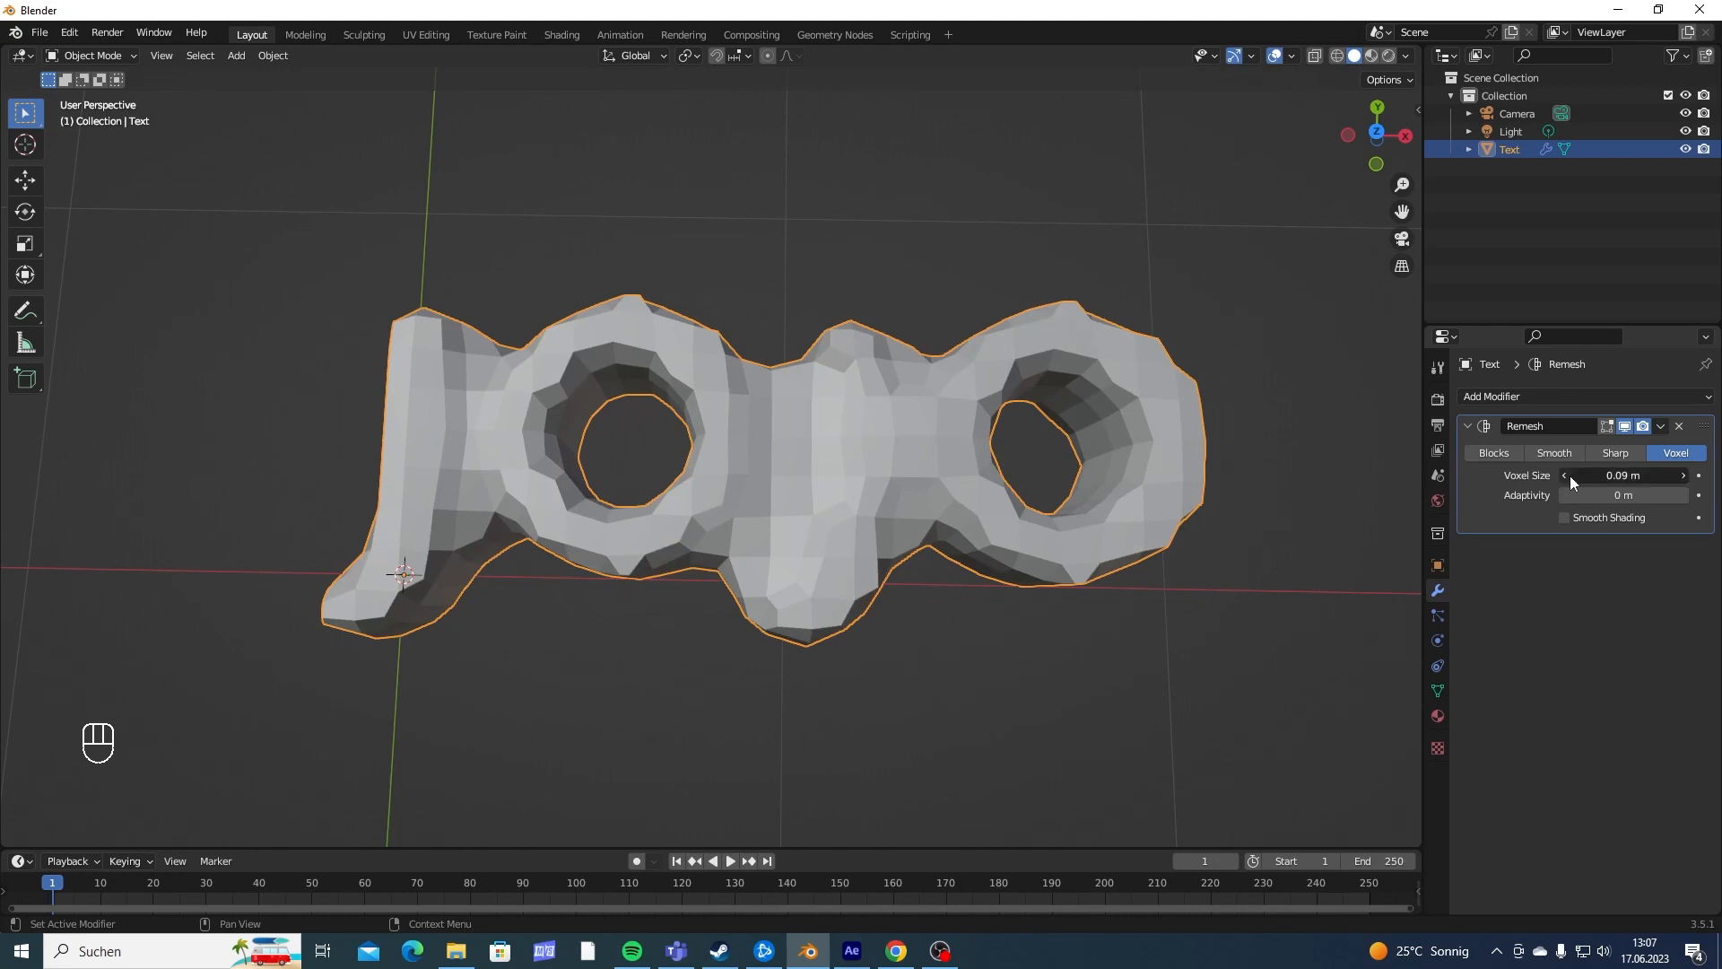
pyautogui.click(1566, 476)
pyautogui.click(1566, 475)
pyautogui.click(1566, 475)
pyautogui.click(1566, 475)
pyautogui.click(1566, 476)
pyautogui.moveTo(942, 485); pyautogui.dragTo(922, 391, button='middle')
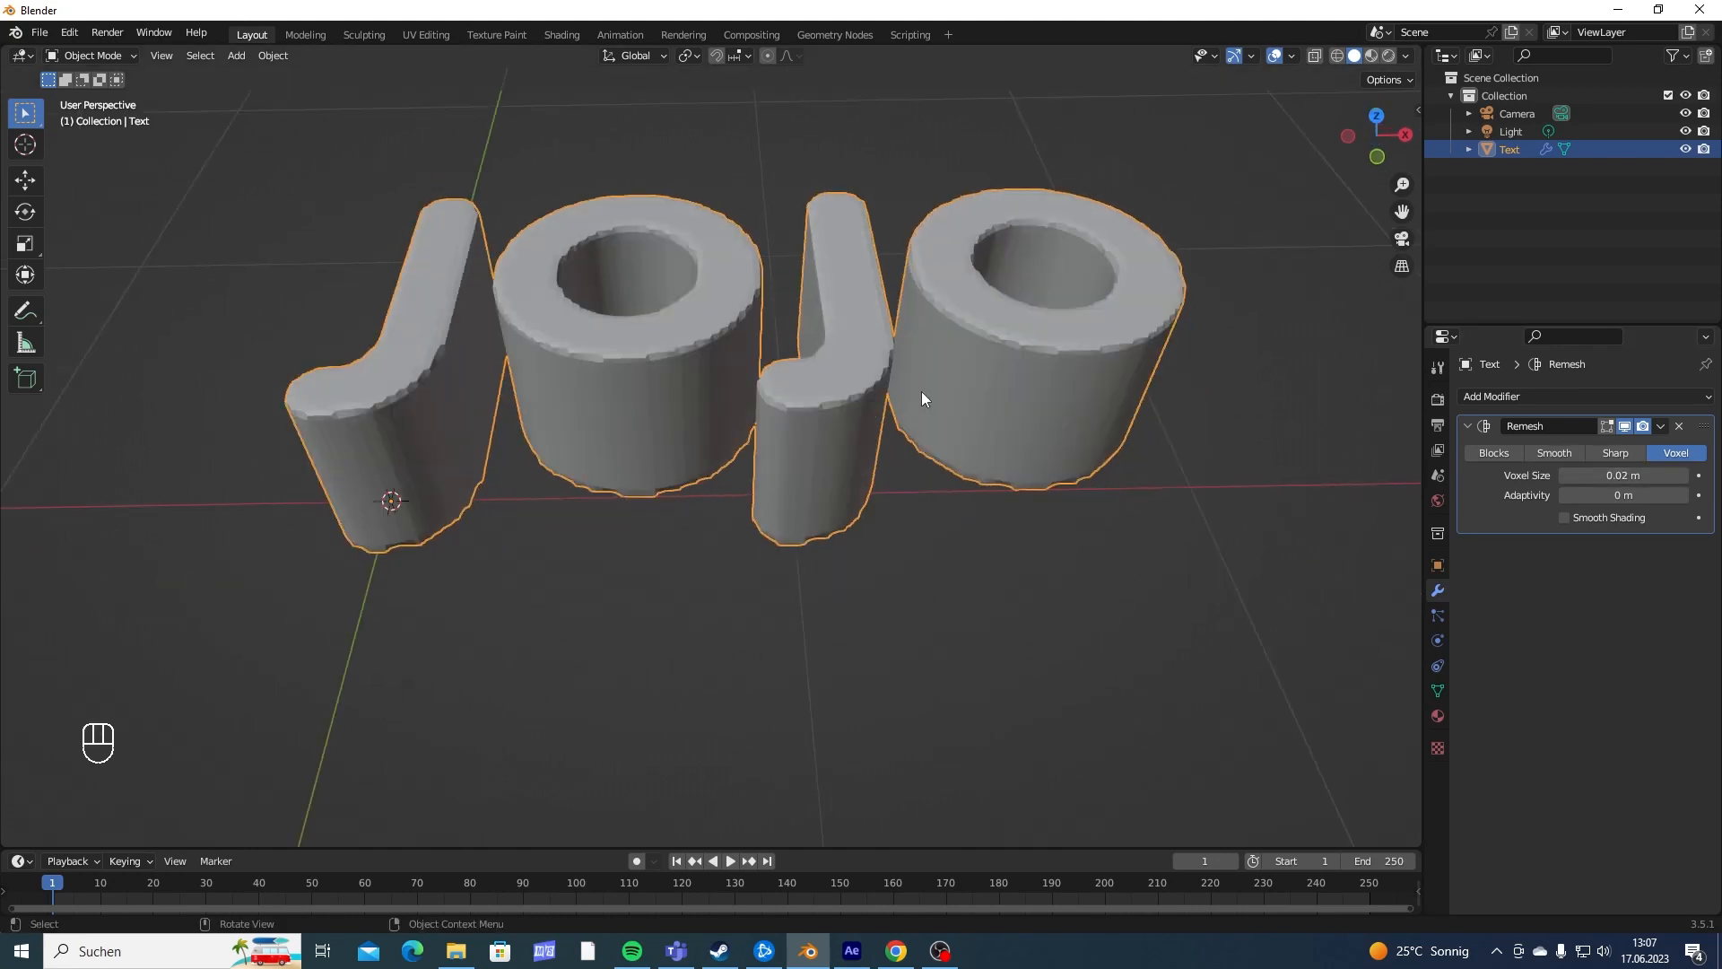
# - Apply the Remesh modifier to the letters
pyautogui.keyDown('alt'); pyautogui.moveTo(884, 499); pyautogui.dragTo(791, 560, button='middle'); pyautogui.keyUp('alt')
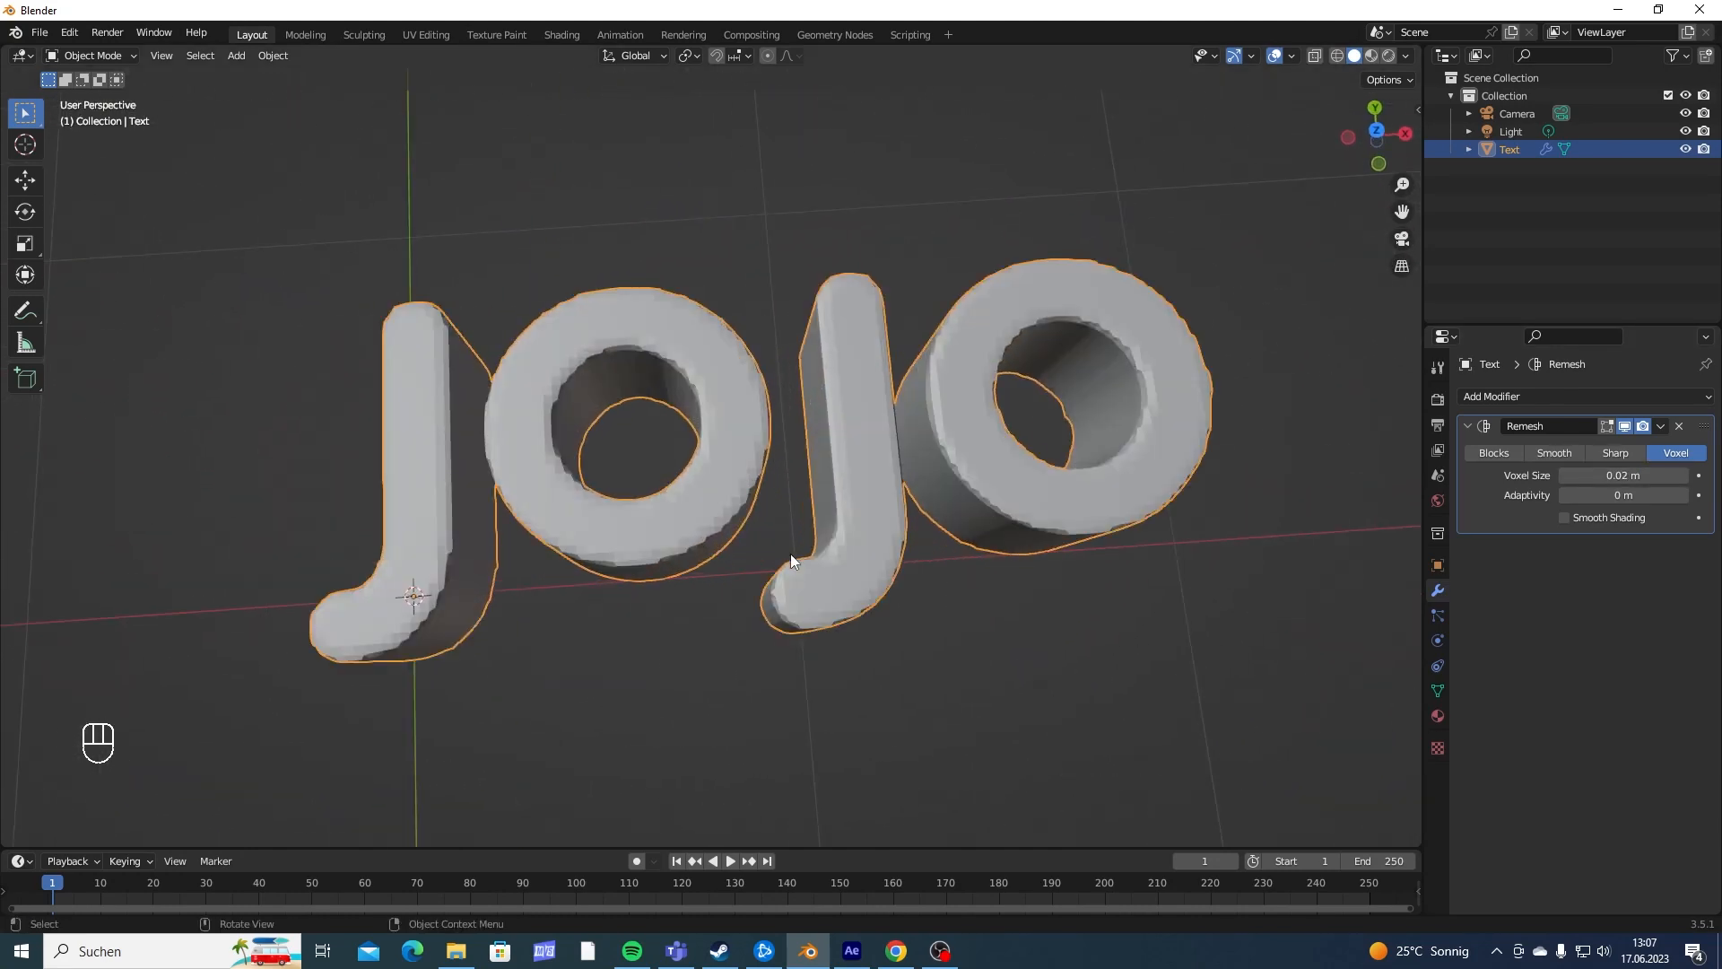
pyautogui.click(1661, 425)
pyautogui.click(1615, 446)
# - Examine the remeshed letters' topology in Edit Mode and their overall shape in Object Mode from several angles
pyautogui.moveTo(986, 404); pyautogui.dragTo(883, 489, button='middle')
pyautogui.press('Tab')
pyautogui.moveTo(883, 489); pyautogui.dragTo(987, 592, button='middle')
pyautogui.scroll(5, 942, 521)
pyautogui.keyDown('shift'); pyautogui.moveTo(908, 458); pyautogui.dragTo(874, 498, button='middle'); pyautogui.keyUp('shift')
pyautogui.keyDown('shift'); pyautogui.moveTo(584, 687); pyautogui.dragTo(905, 362, button='middle'); pyautogui.keyUp('shift')
pyautogui.press('Tab')
pyautogui.scroll(-7, 880, 502)
pyautogui.moveTo(745, 343); pyautogui.dragTo(789, 304, button='middle')
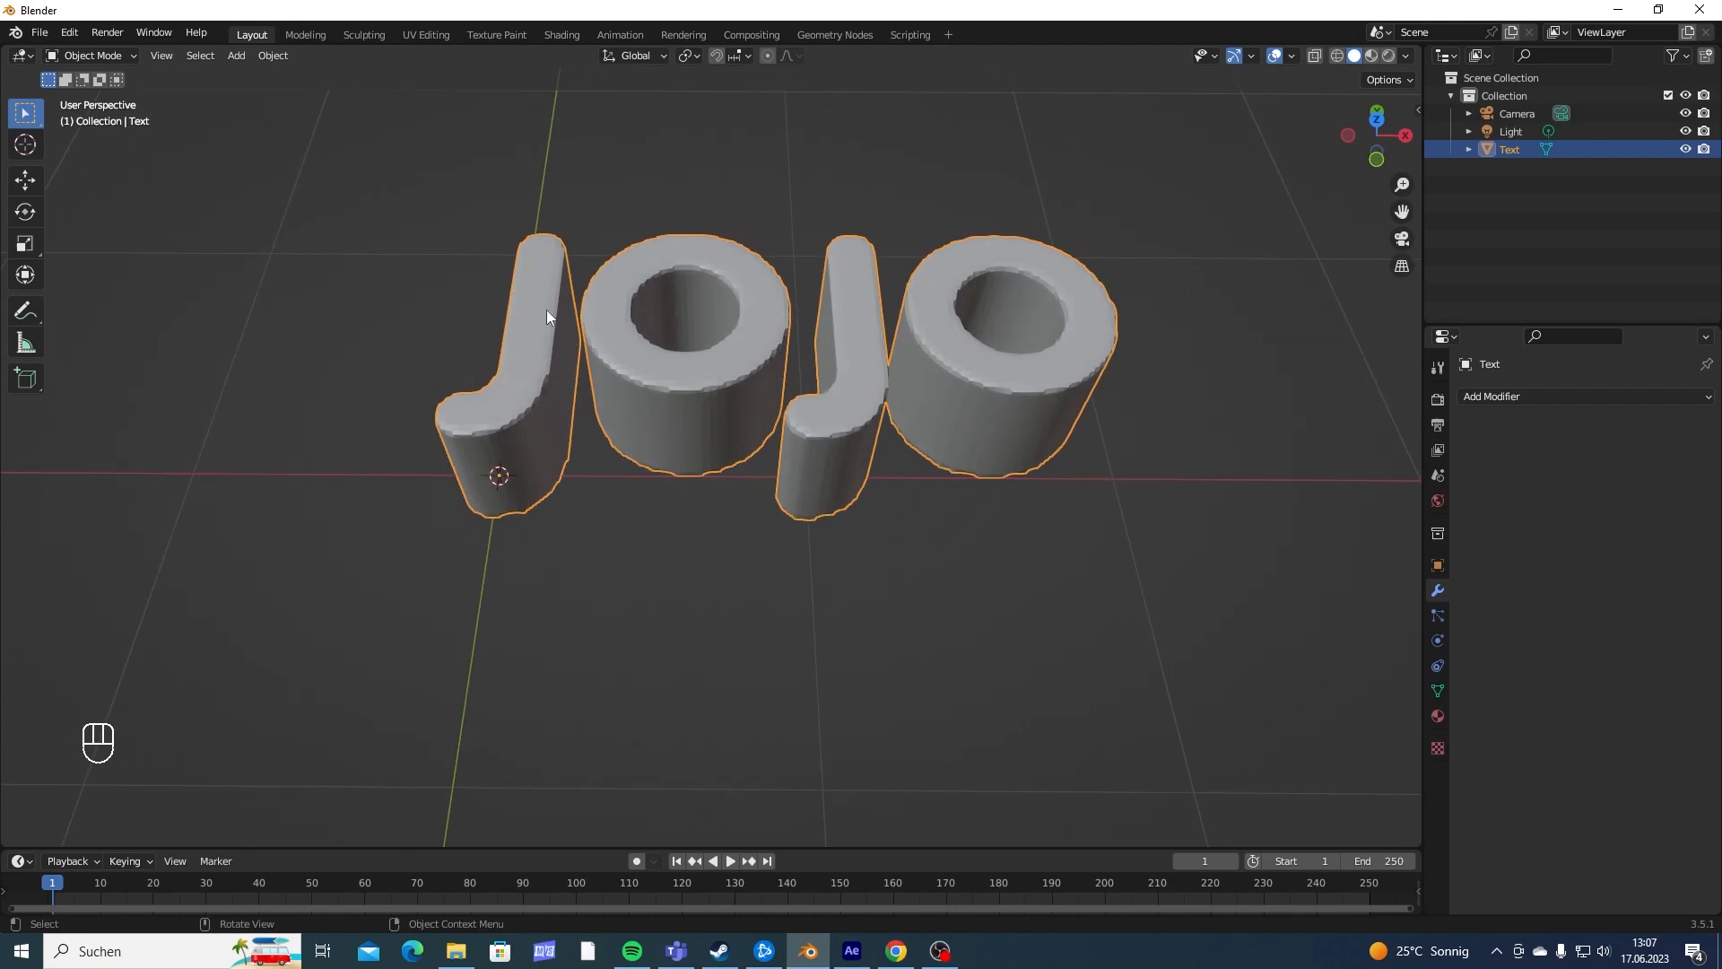
pyautogui.moveTo(807, 381); pyautogui.dragTo(711, 533, button='middle')
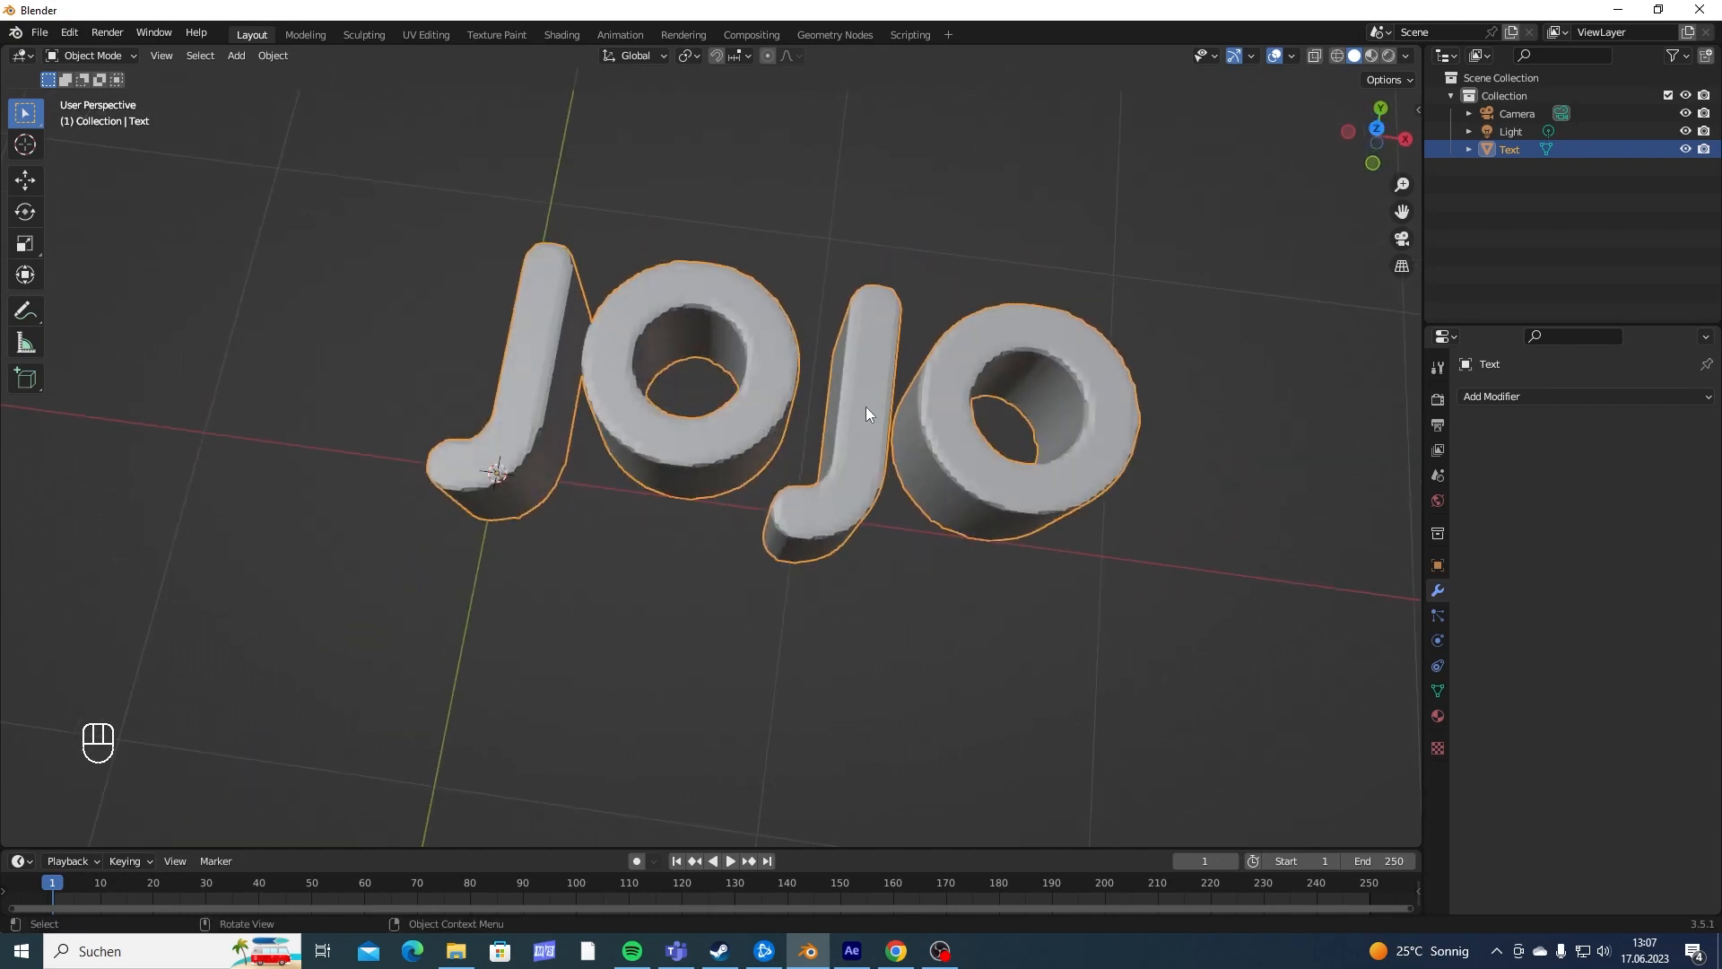
pyautogui.keyDown('shift'); pyautogui.moveTo(961, 432); pyautogui.dragTo(953, 289, button='middle'); pyautogui.keyUp('shift')
pyautogui.moveTo(857, 309); pyautogui.dragTo(853, 278, button='middle')
pyautogui.keyDown('shift'); pyautogui.moveTo(819, 308); pyautogui.dragTo(737, 486, button='middle'); pyautogui.keyUp('shift')
pyautogui.moveTo(737, 486); pyautogui.dragTo(837, 360, button='middle')
# - Make three duplicates of the JOJO object in place, one for each remaining letter
pyautogui.hotkey('shift', 'd')
pyautogui.rightClick(1013, 247)
pyautogui.hotkey('shift', 'd')
pyautogui.rightClick(714, 418)
pyautogui.hotkey('shift', 'd')
pyautogui.rightClick(719, 423)
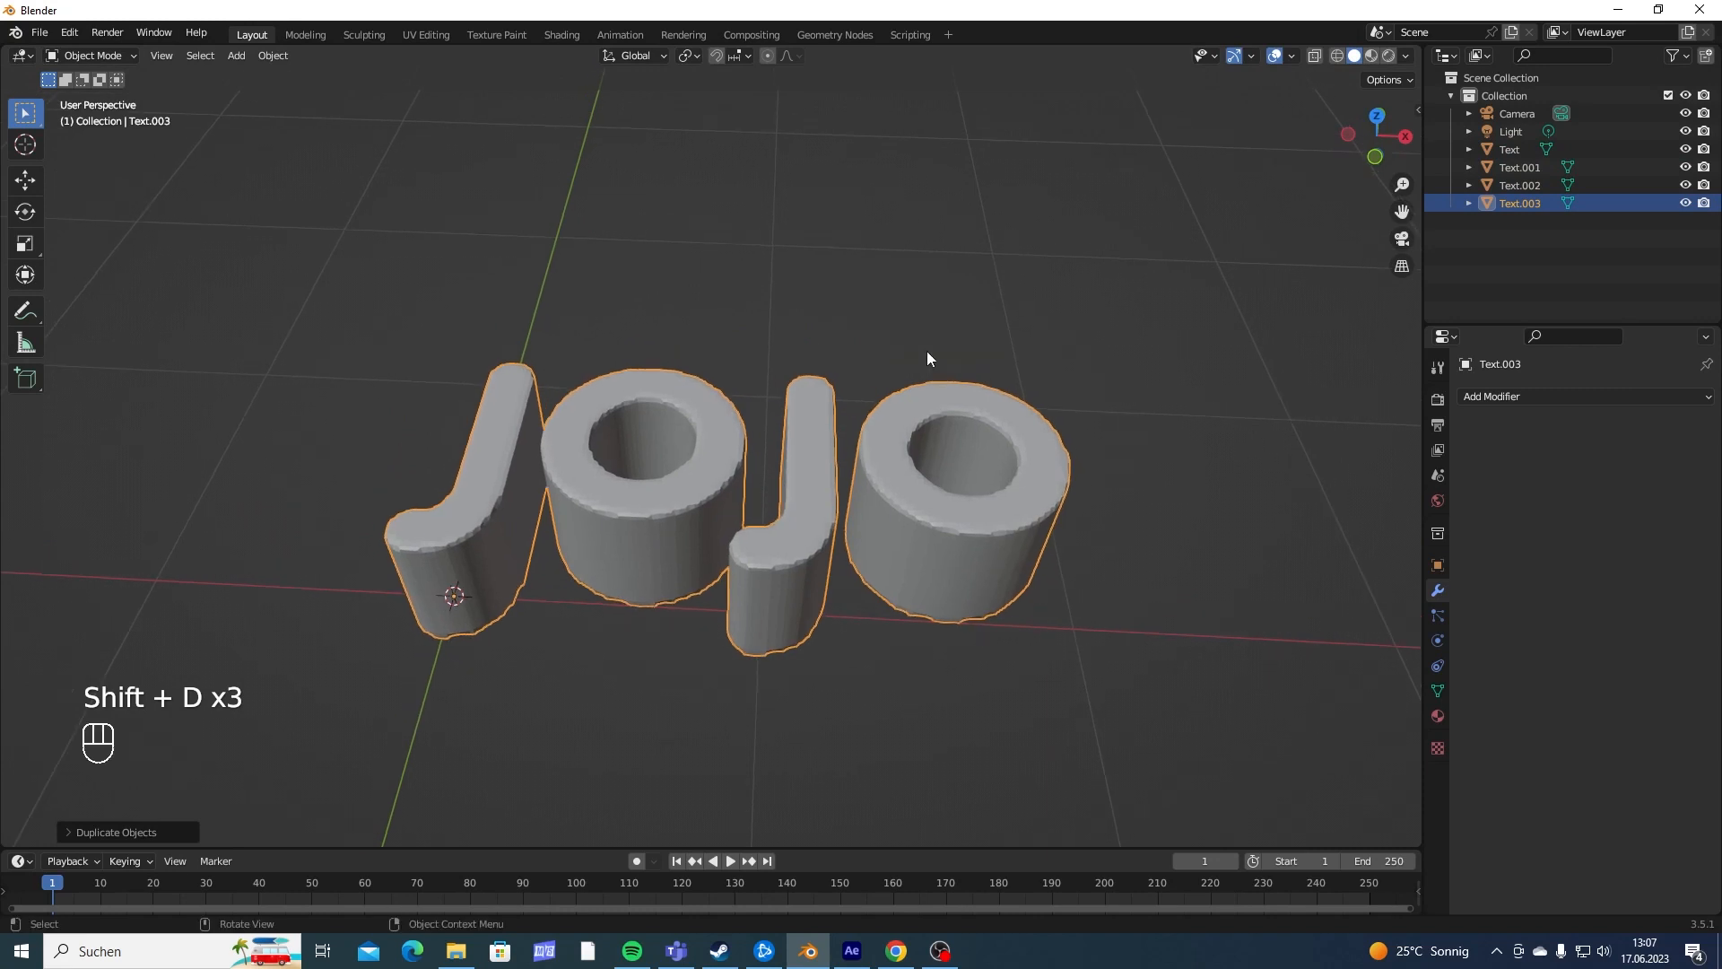
# - Hide every object except the original text object and rename that object J
pyautogui.click(1526, 153)
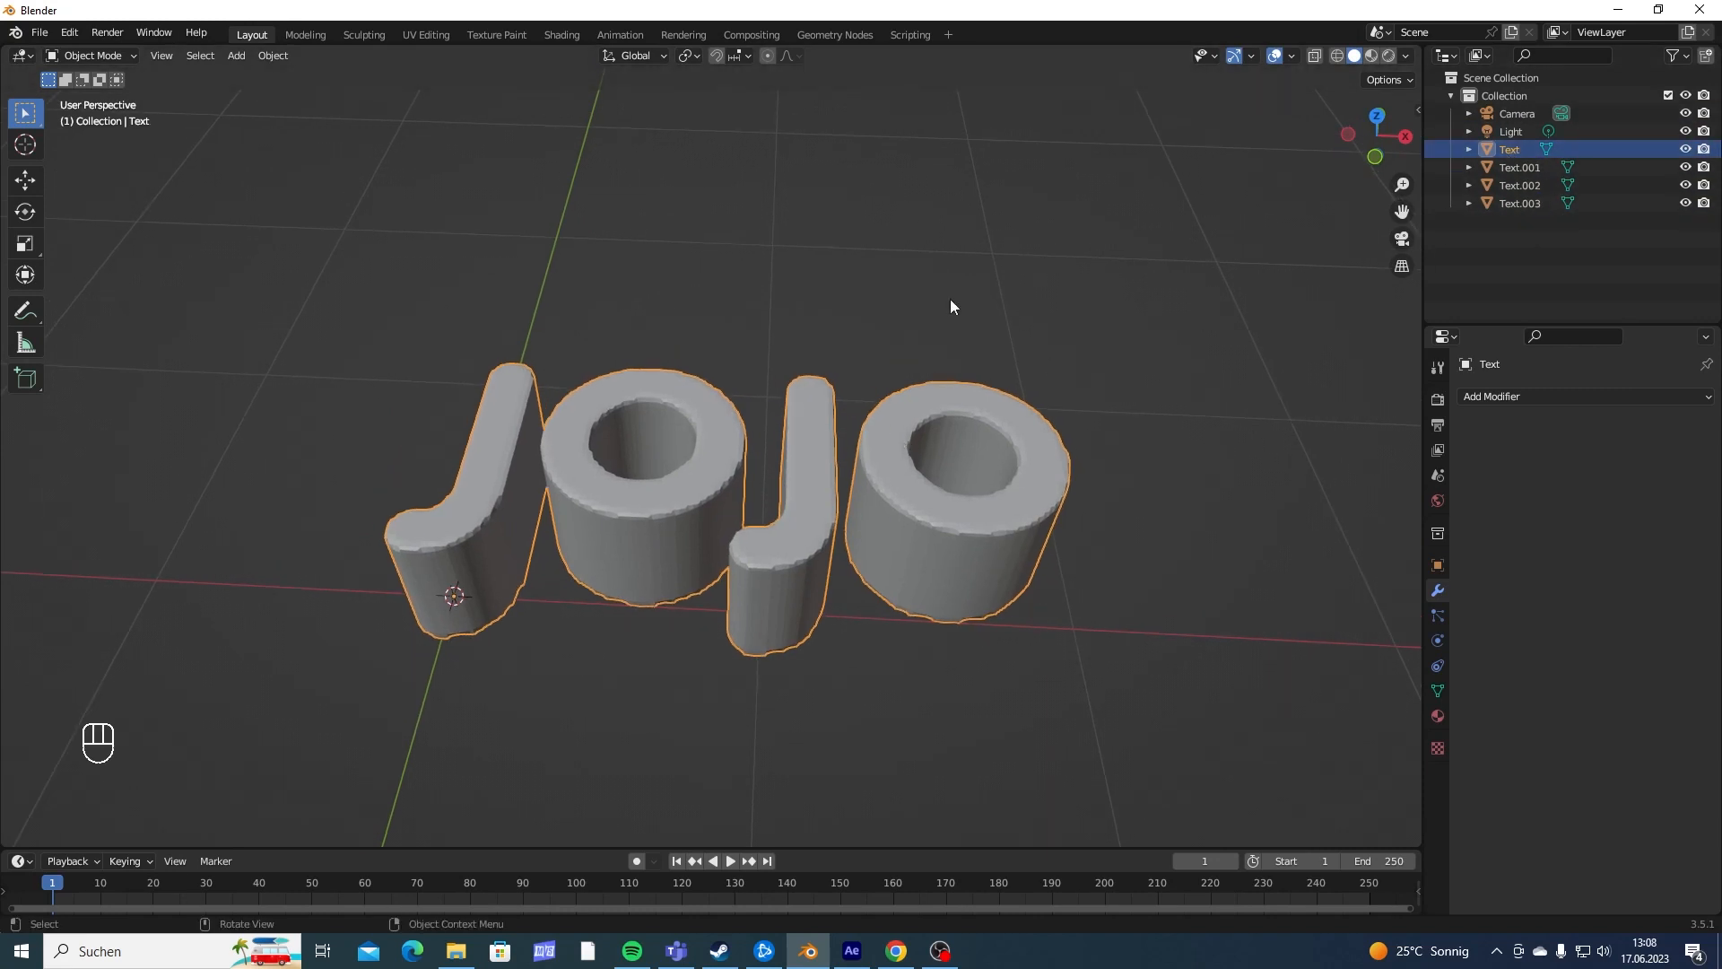
pyautogui.hotkey('shift', 'h')
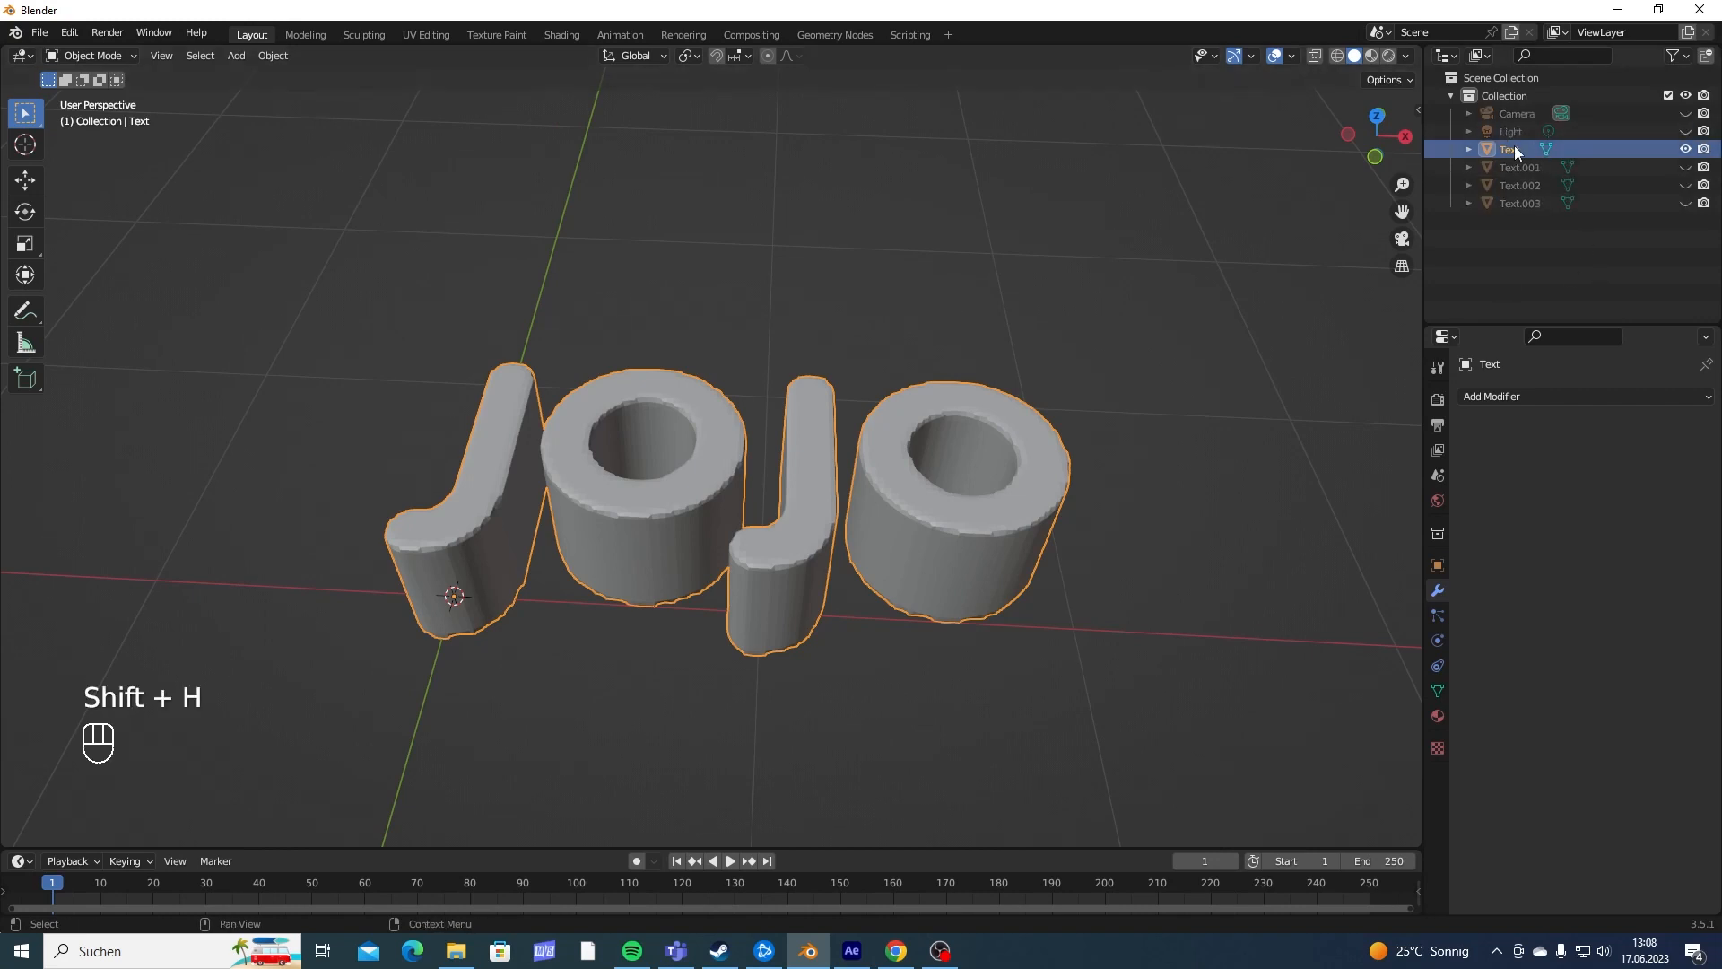
pyautogui.moveTo(619, 361); pyautogui.dragTo(634, 378, button='middle')
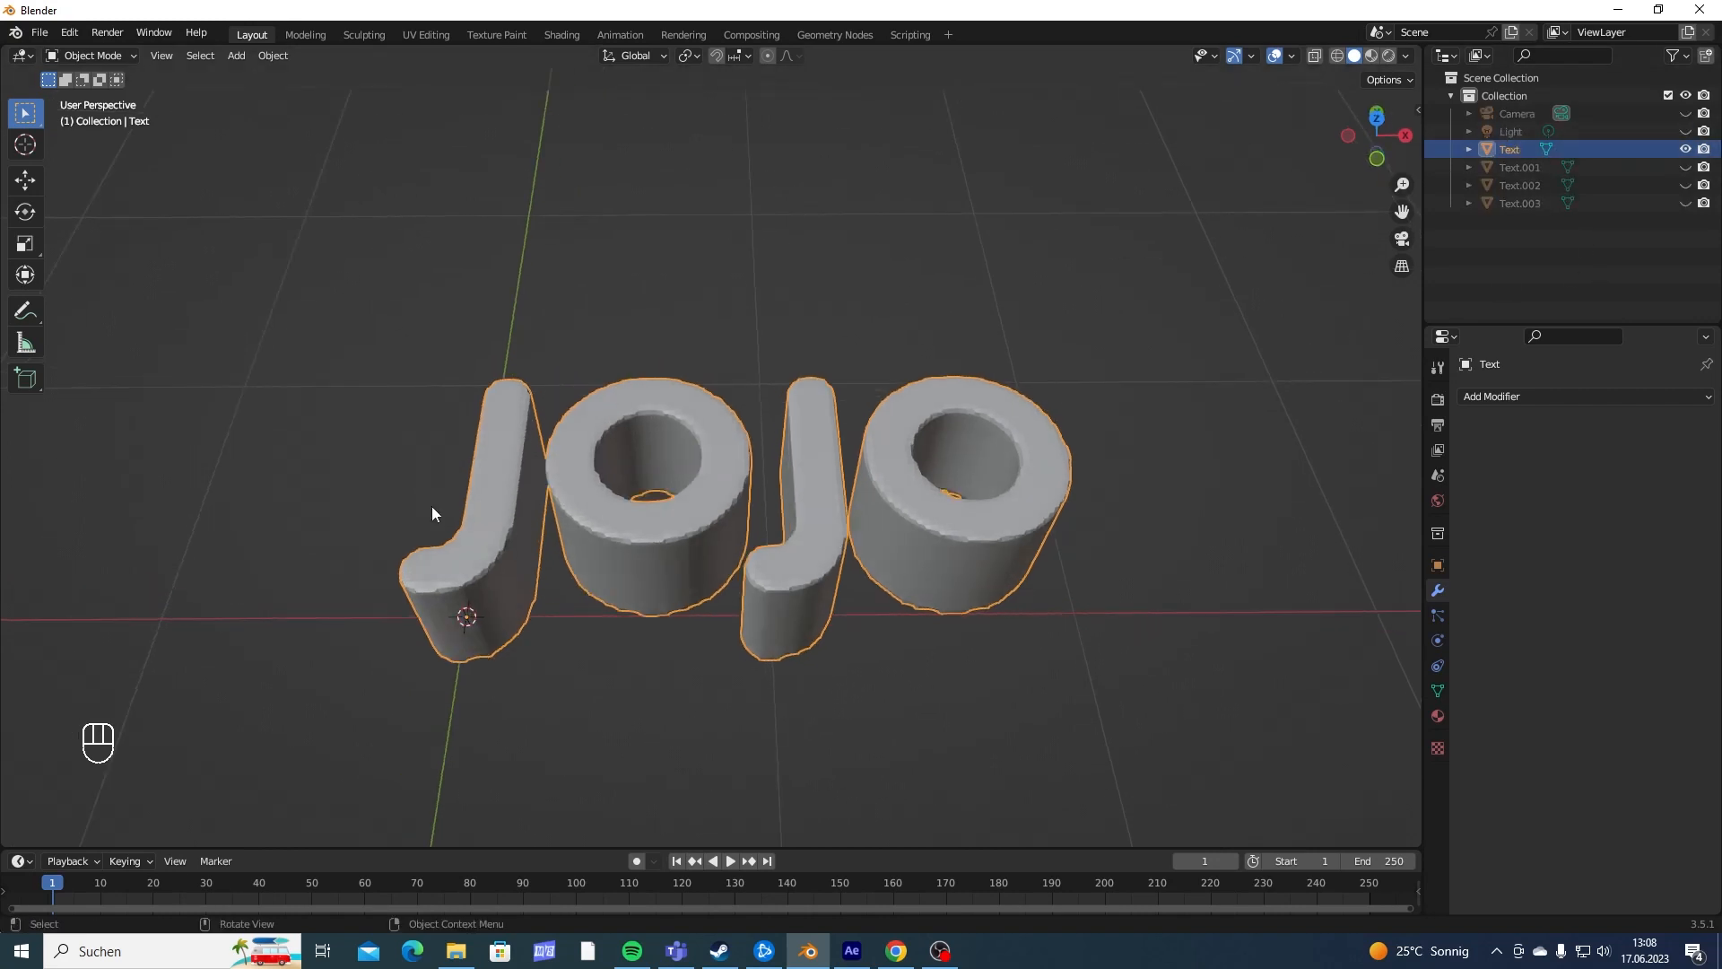
pyautogui.keyDown('shift'); pyautogui.moveTo(851, 421); pyautogui.dragTo(943, 380, button='middle'); pyautogui.keyUp('shift')
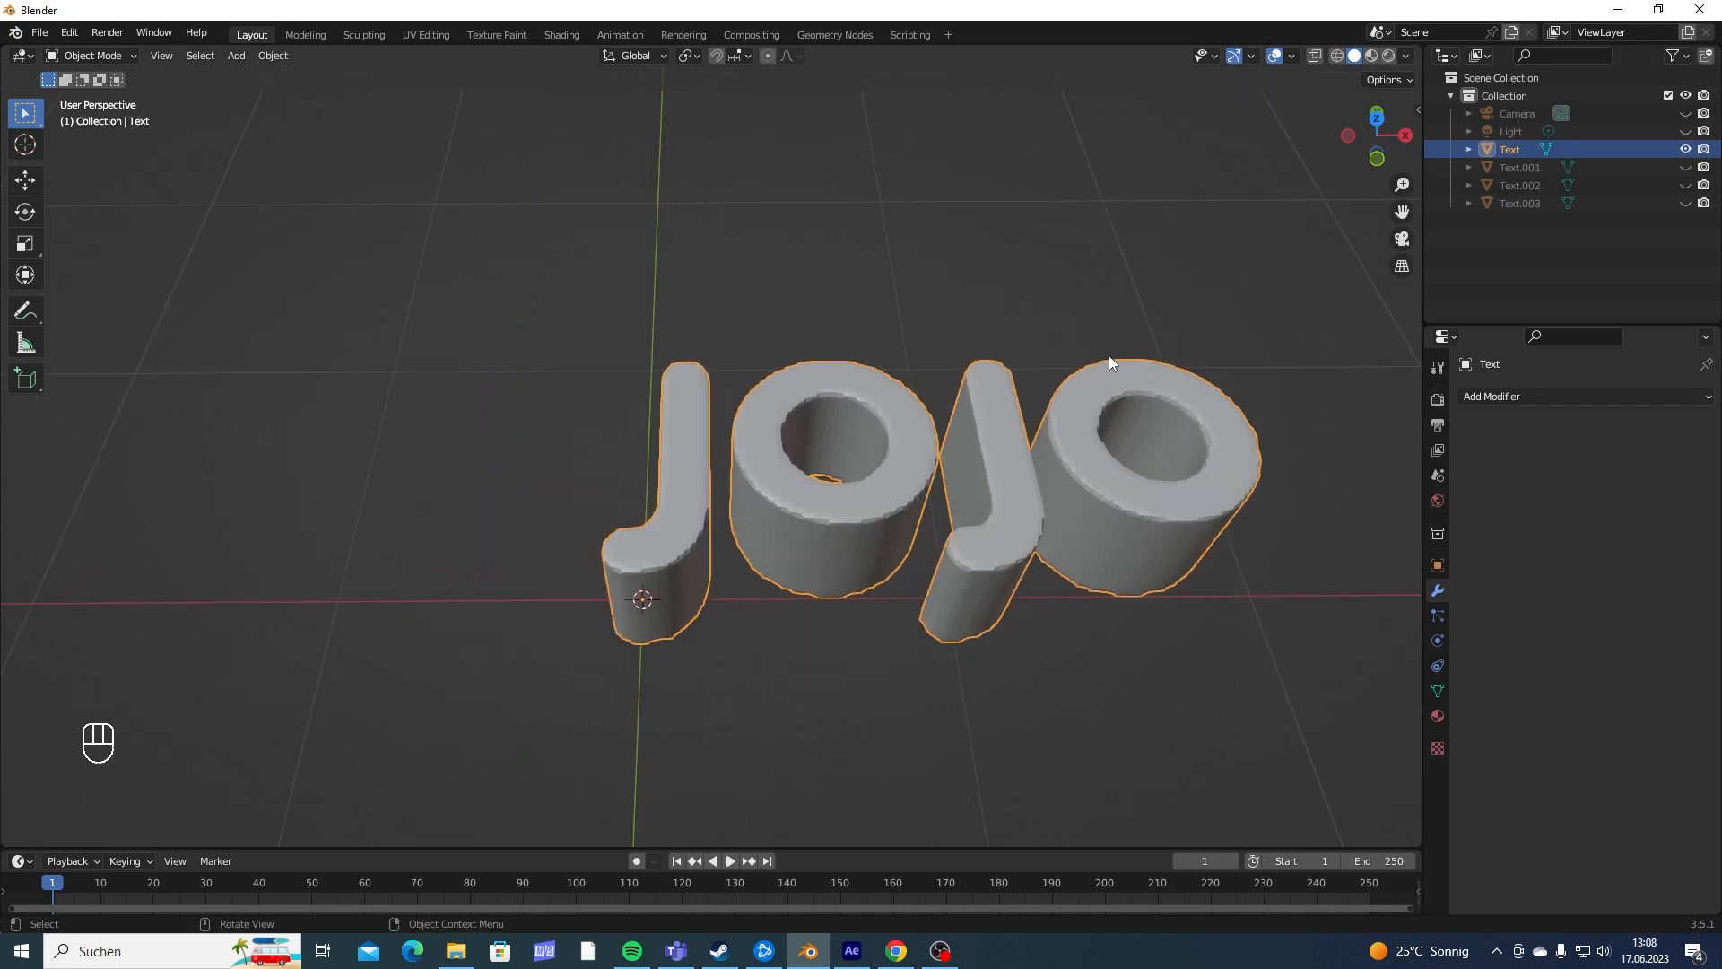
pyautogui.keyDown('shift'); pyautogui.moveTo(1108, 353); pyautogui.dragTo(958, 371, button='middle'); pyautogui.keyUp('shift')
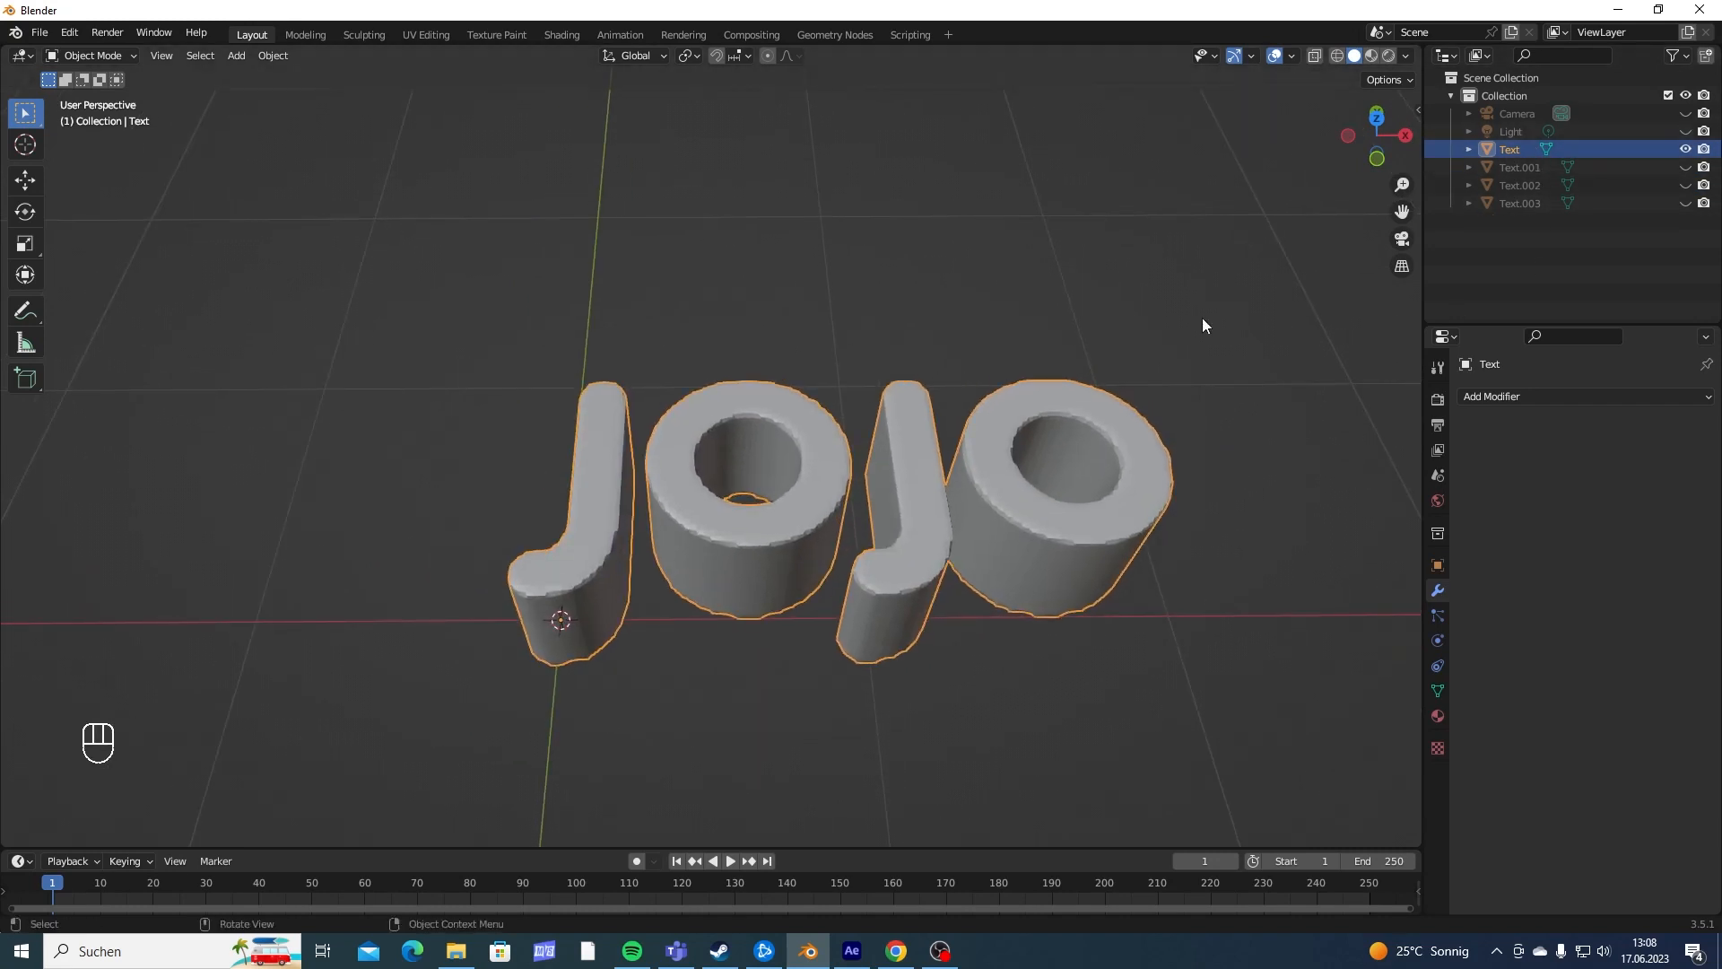
pyautogui.press('F2')
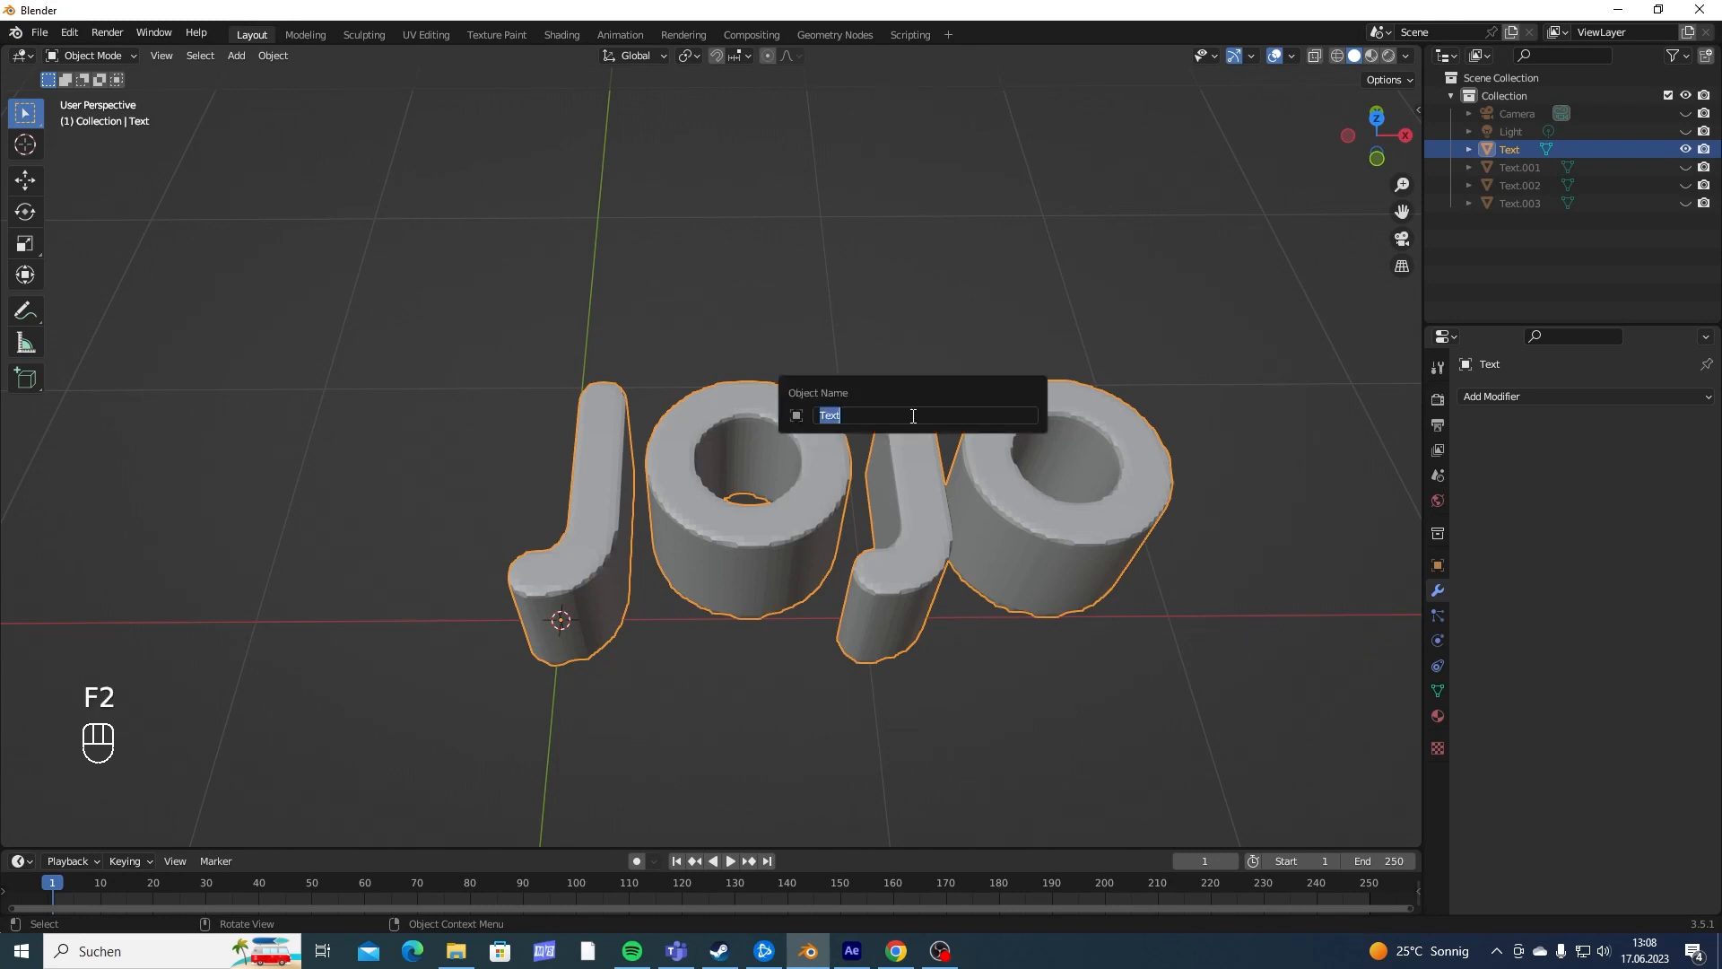
pyautogui.press('BackSpace')
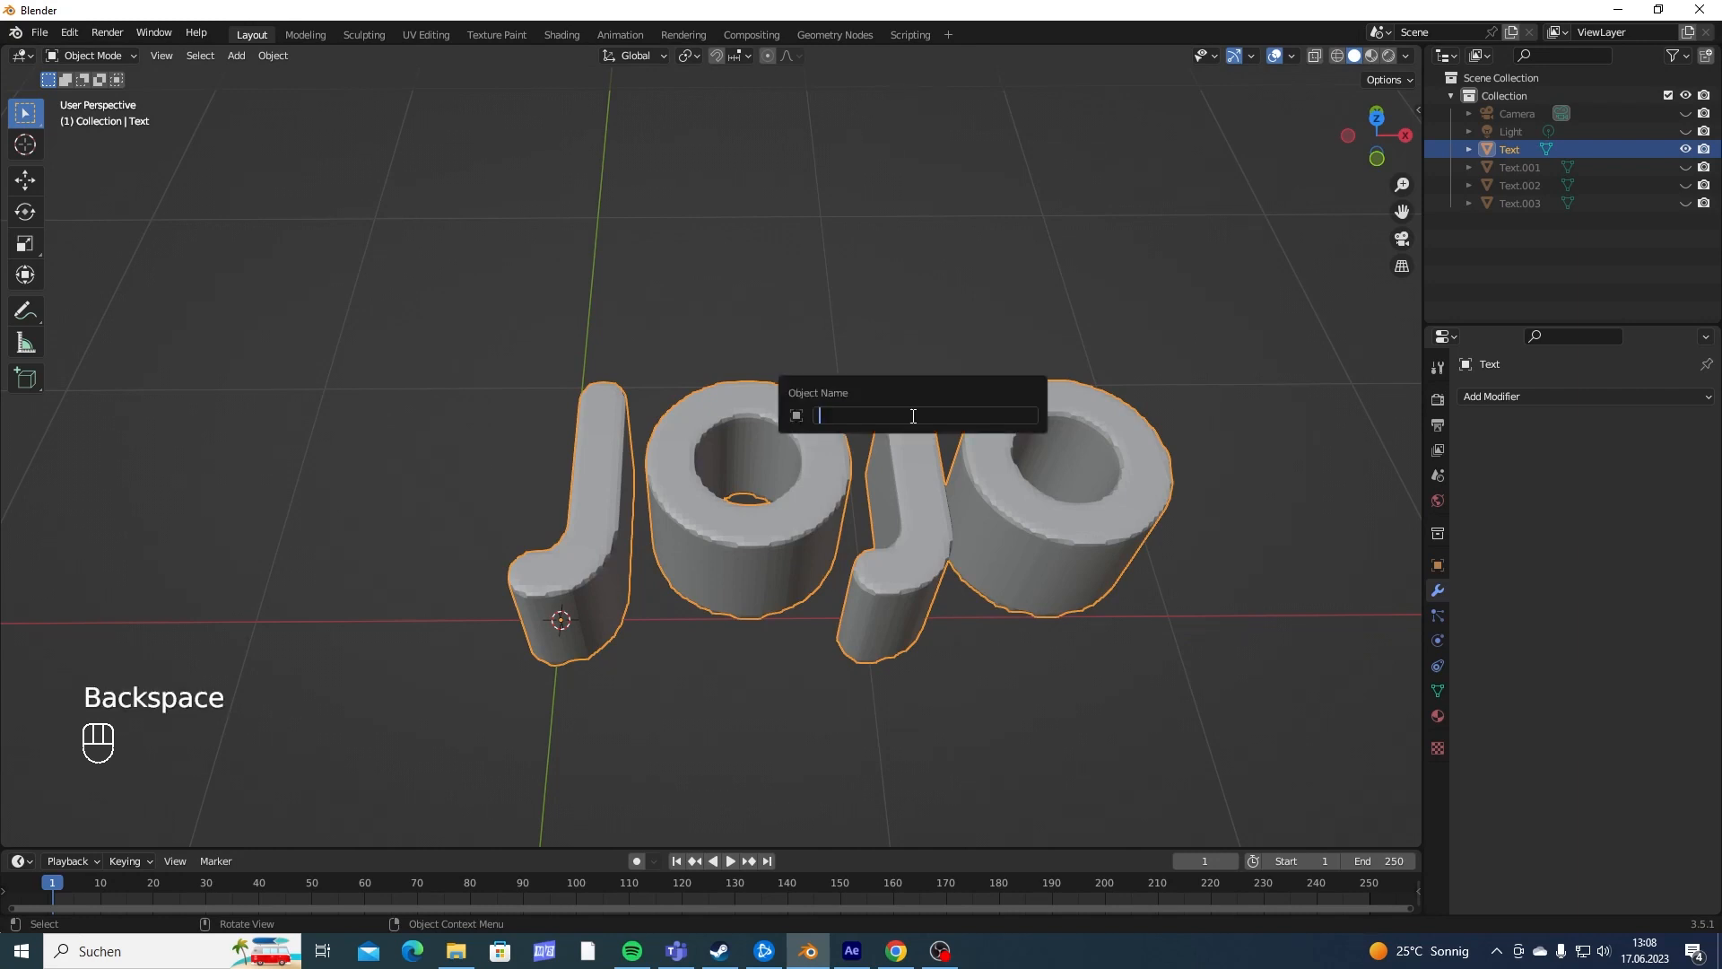
pyautogui.write('J')
pyautogui.press('Return')
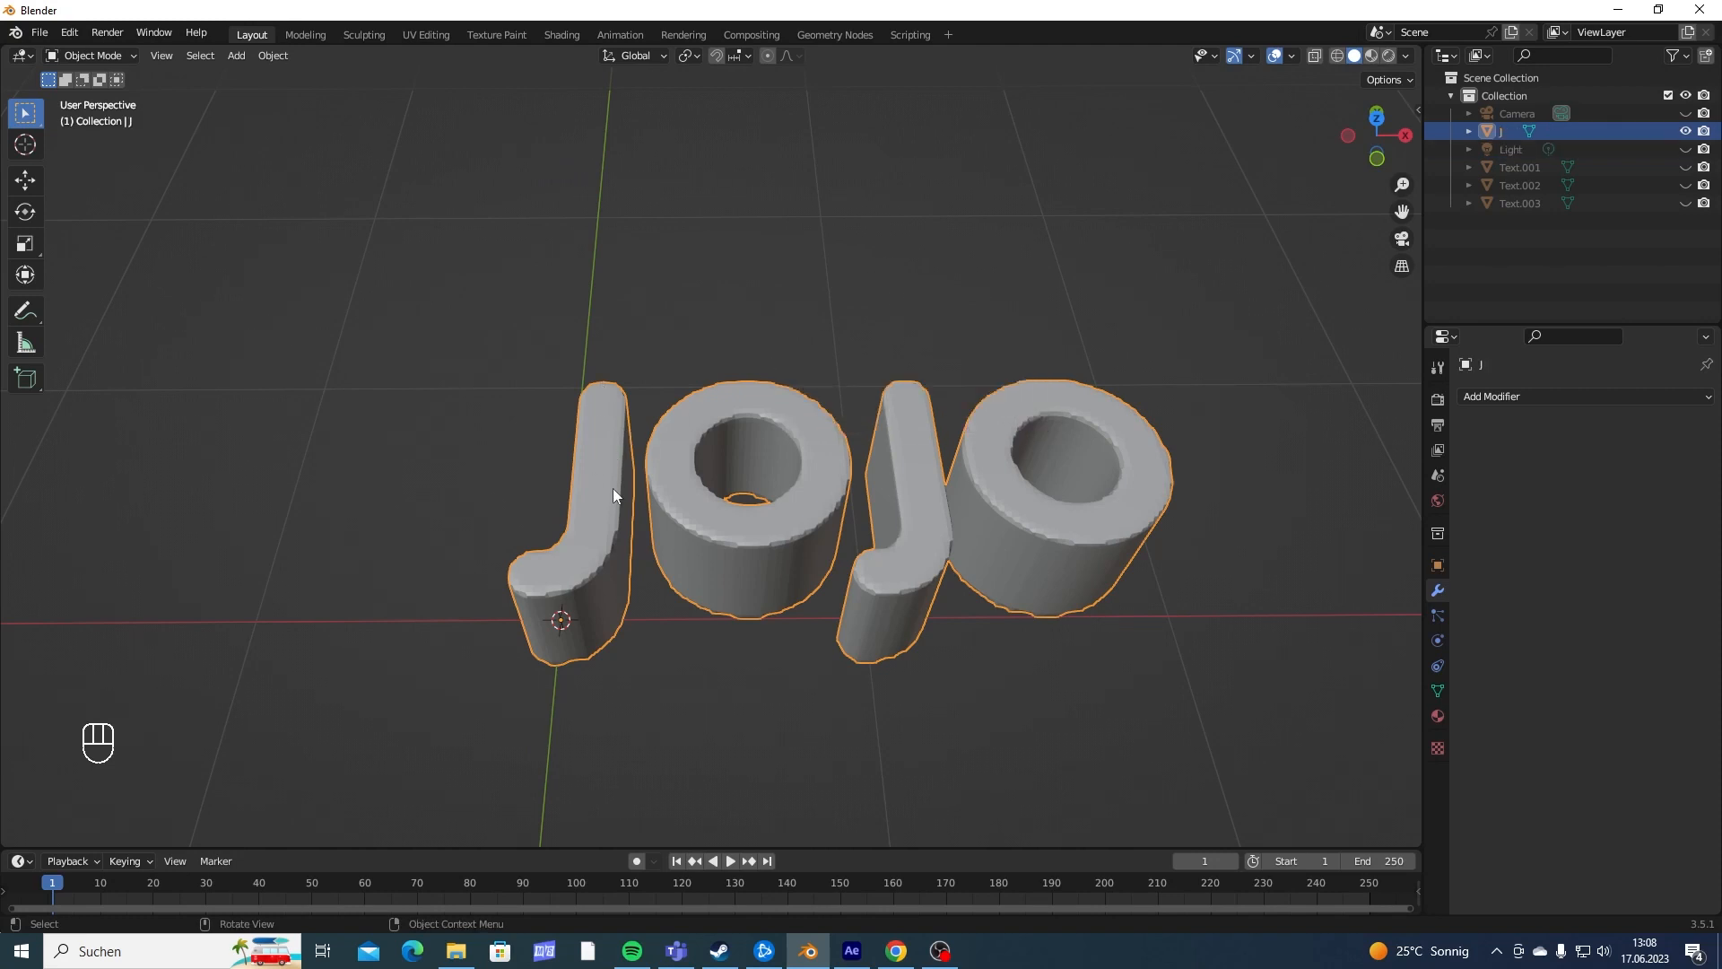
# - Open the J object's mesh for editing in the top view and display it in wireframe
pyautogui.moveTo(703, 515); pyautogui.dragTo(712, 295, button='middle')
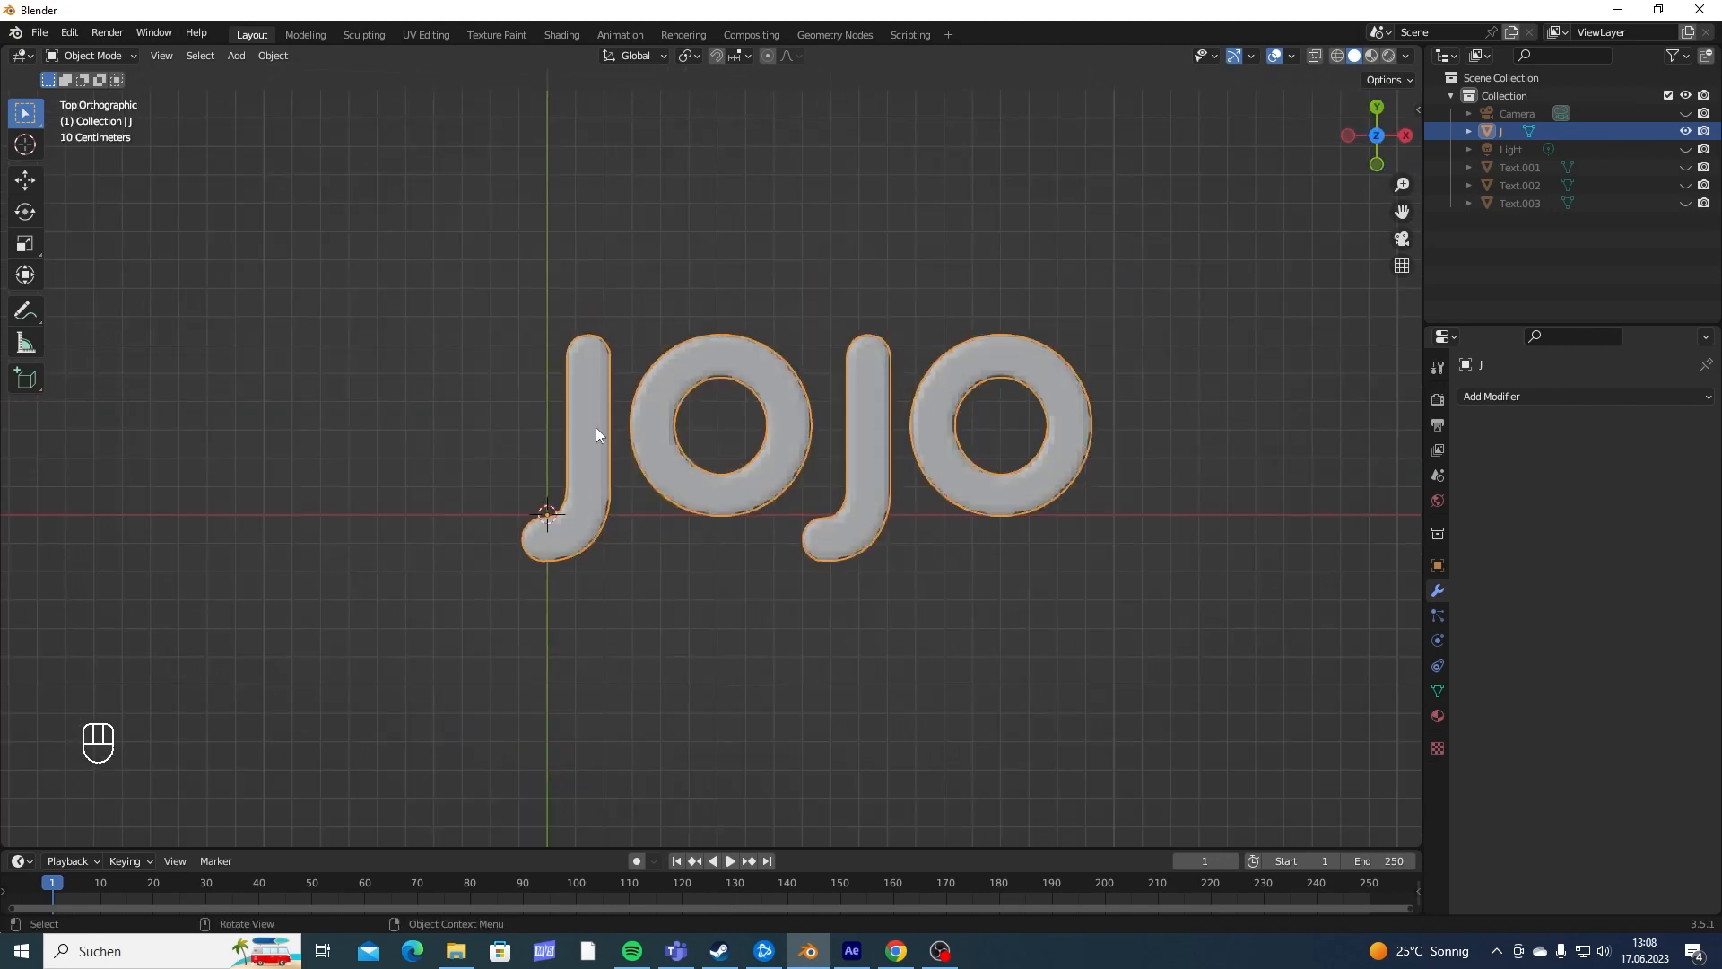
pyautogui.press('Tab')
pyautogui.keyDown('shift'); pyautogui.moveTo(581, 460); pyautogui.dragTo(680, 469, button='middle'); pyautogui.keyUp('shift')
pyautogui.hotkey('shift', 'z')
pyautogui.scroll(4, 672, 412)
pyautogui.scroll(-3, 622, 574)
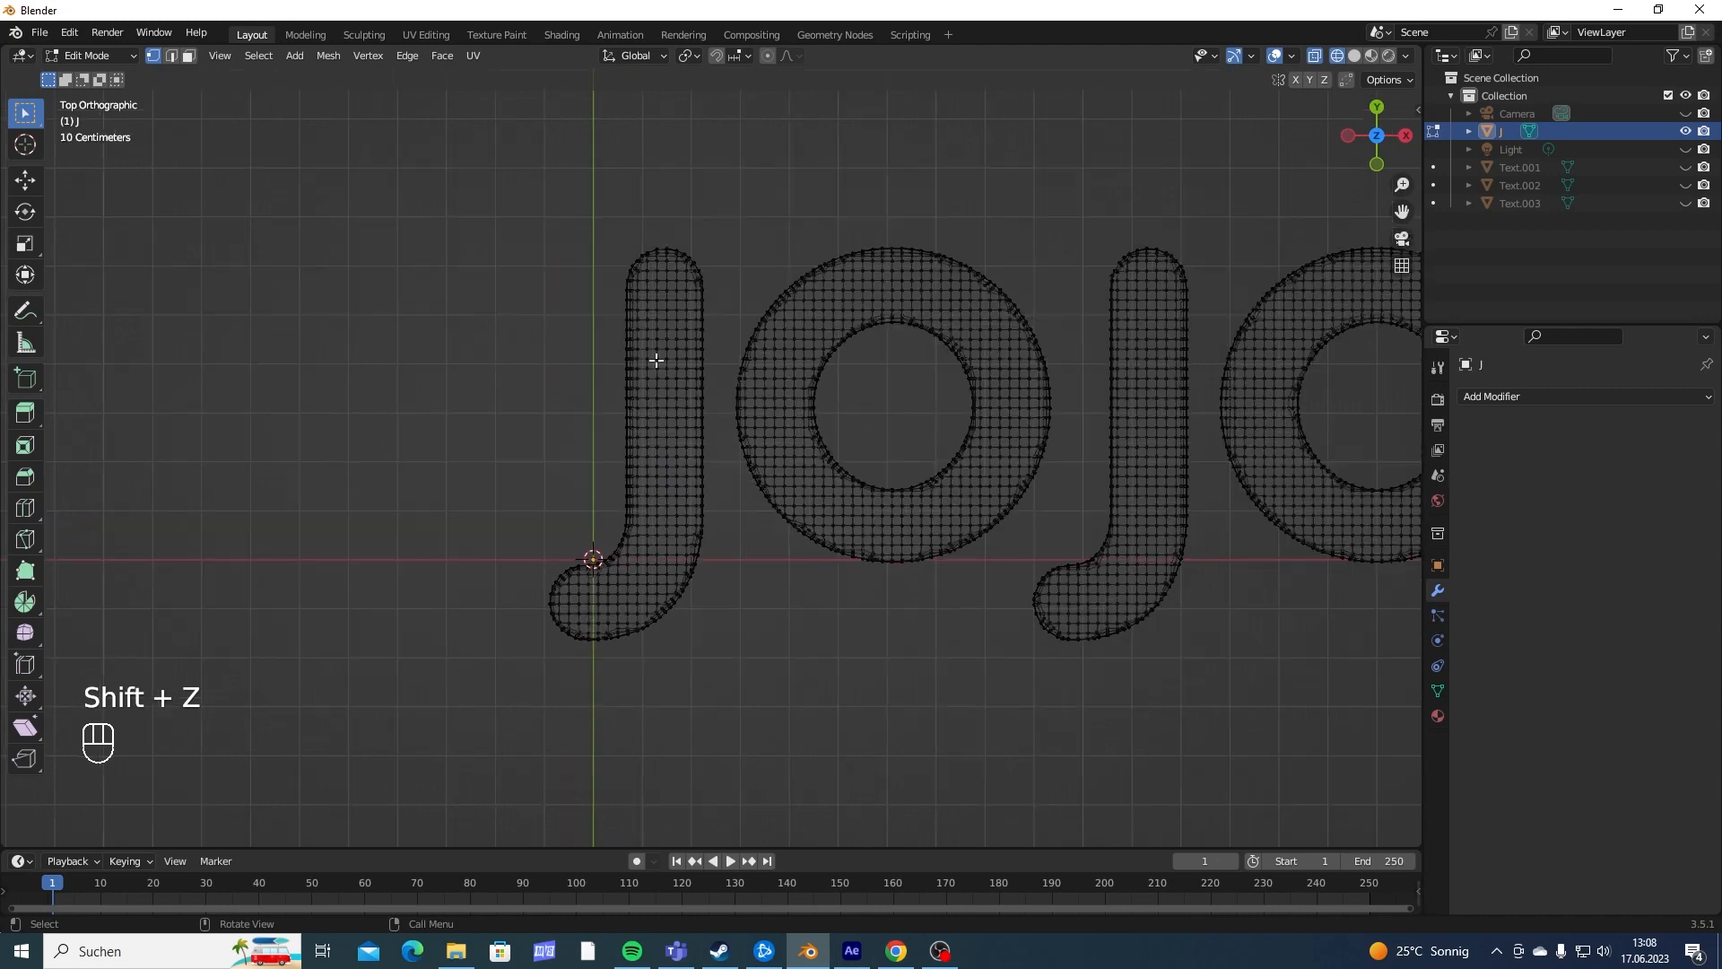
# - Circle-select the first letter J, invert the selection, delete the other three letters and return to Object Mode
pyautogui.press('c')
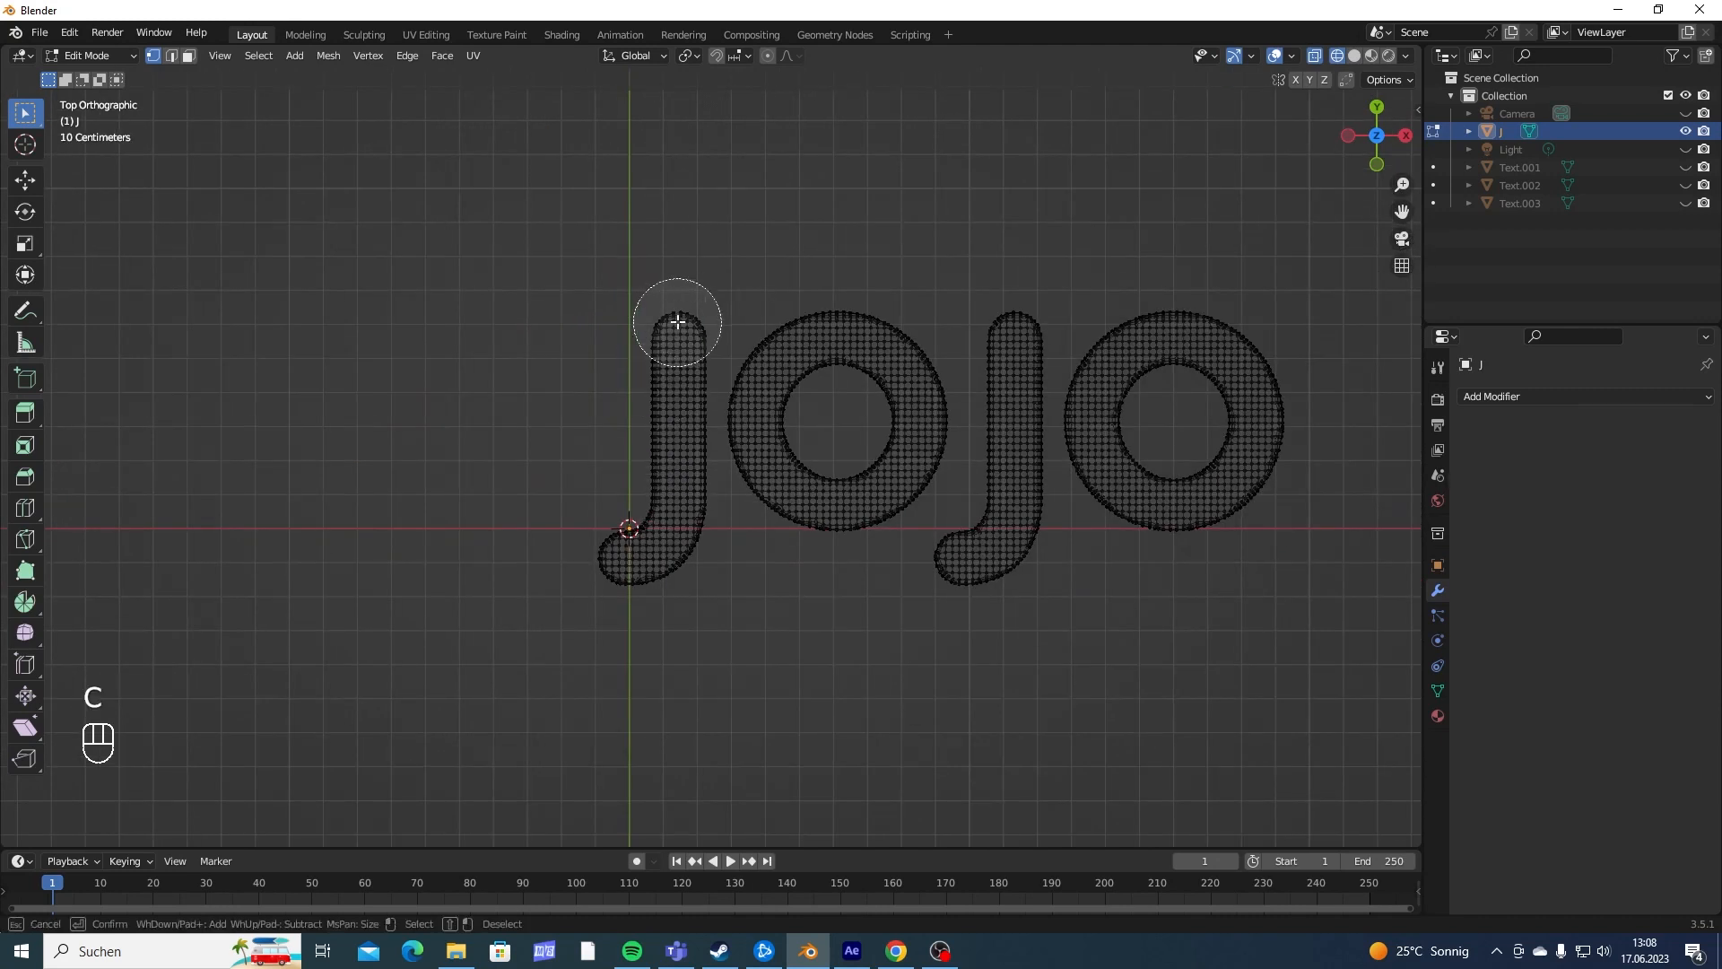
pyautogui.moveTo(676, 335)
pyautogui.mouseDown()
pyautogui.moveTo(666, 513)
pyautogui.moveTo(596, 553)
pyautogui.mouseUp()
pyautogui.rightClick(595, 553)
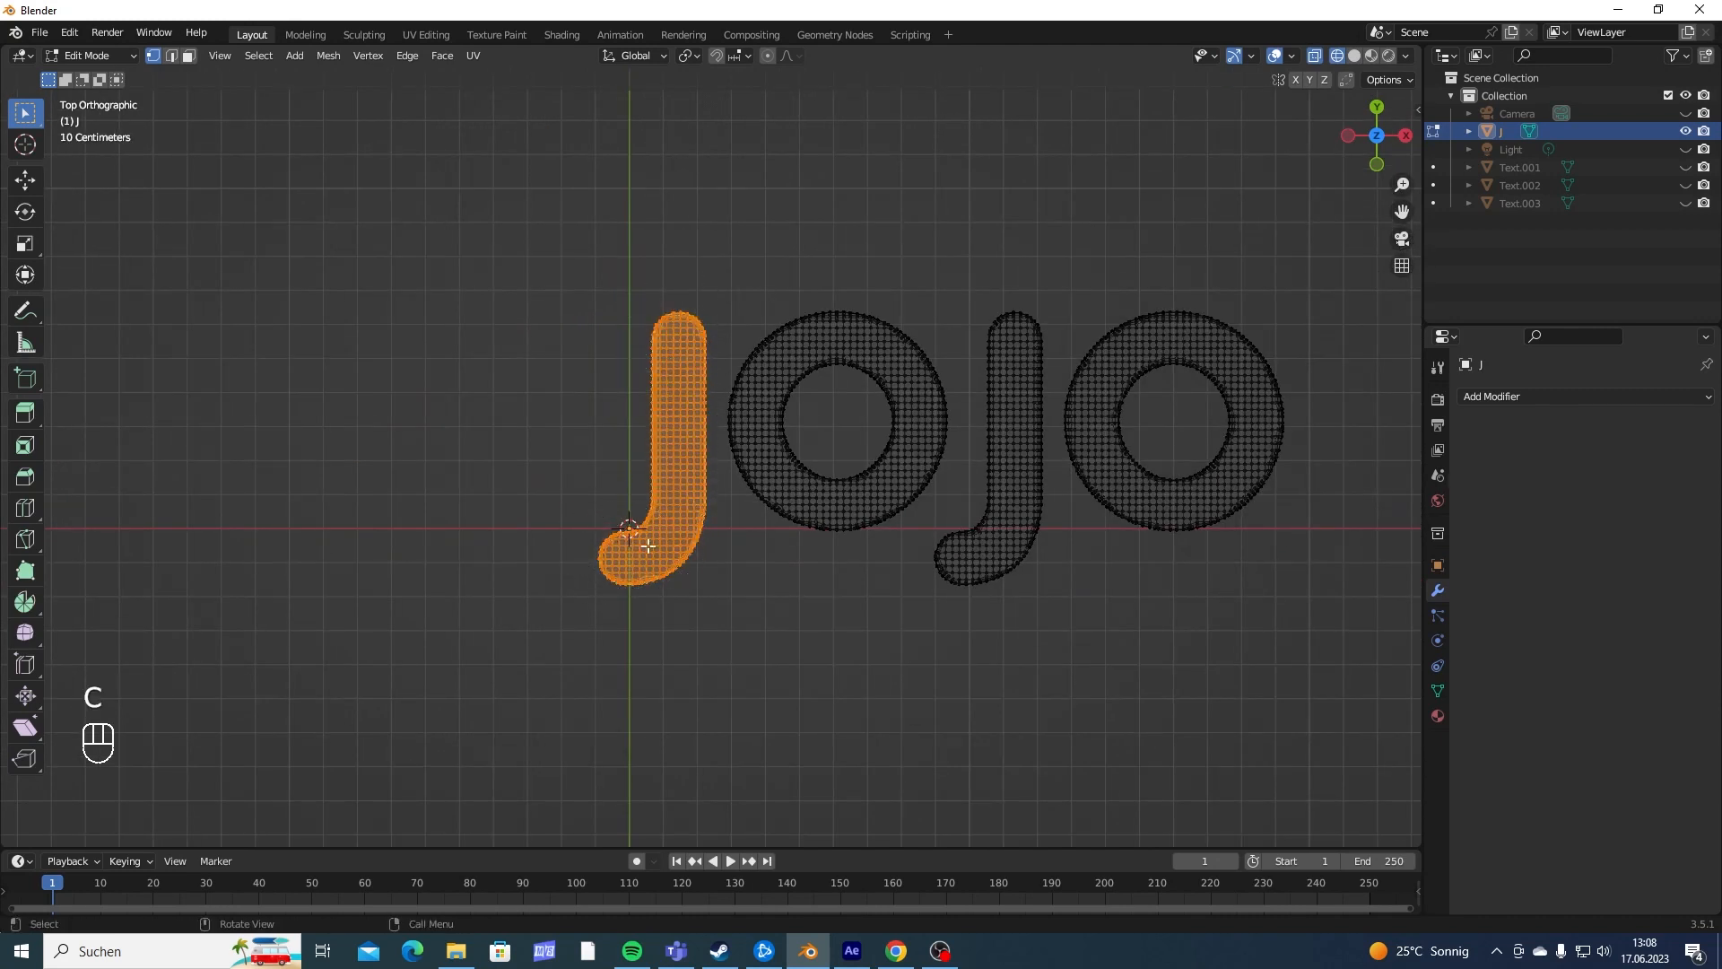
pyautogui.keyDown('shift'); pyautogui.moveTo(771, 538); pyautogui.dragTo(742, 520, button='middle'); pyautogui.keyUp('shift')
pyautogui.hotkey('ctrl', 'i')
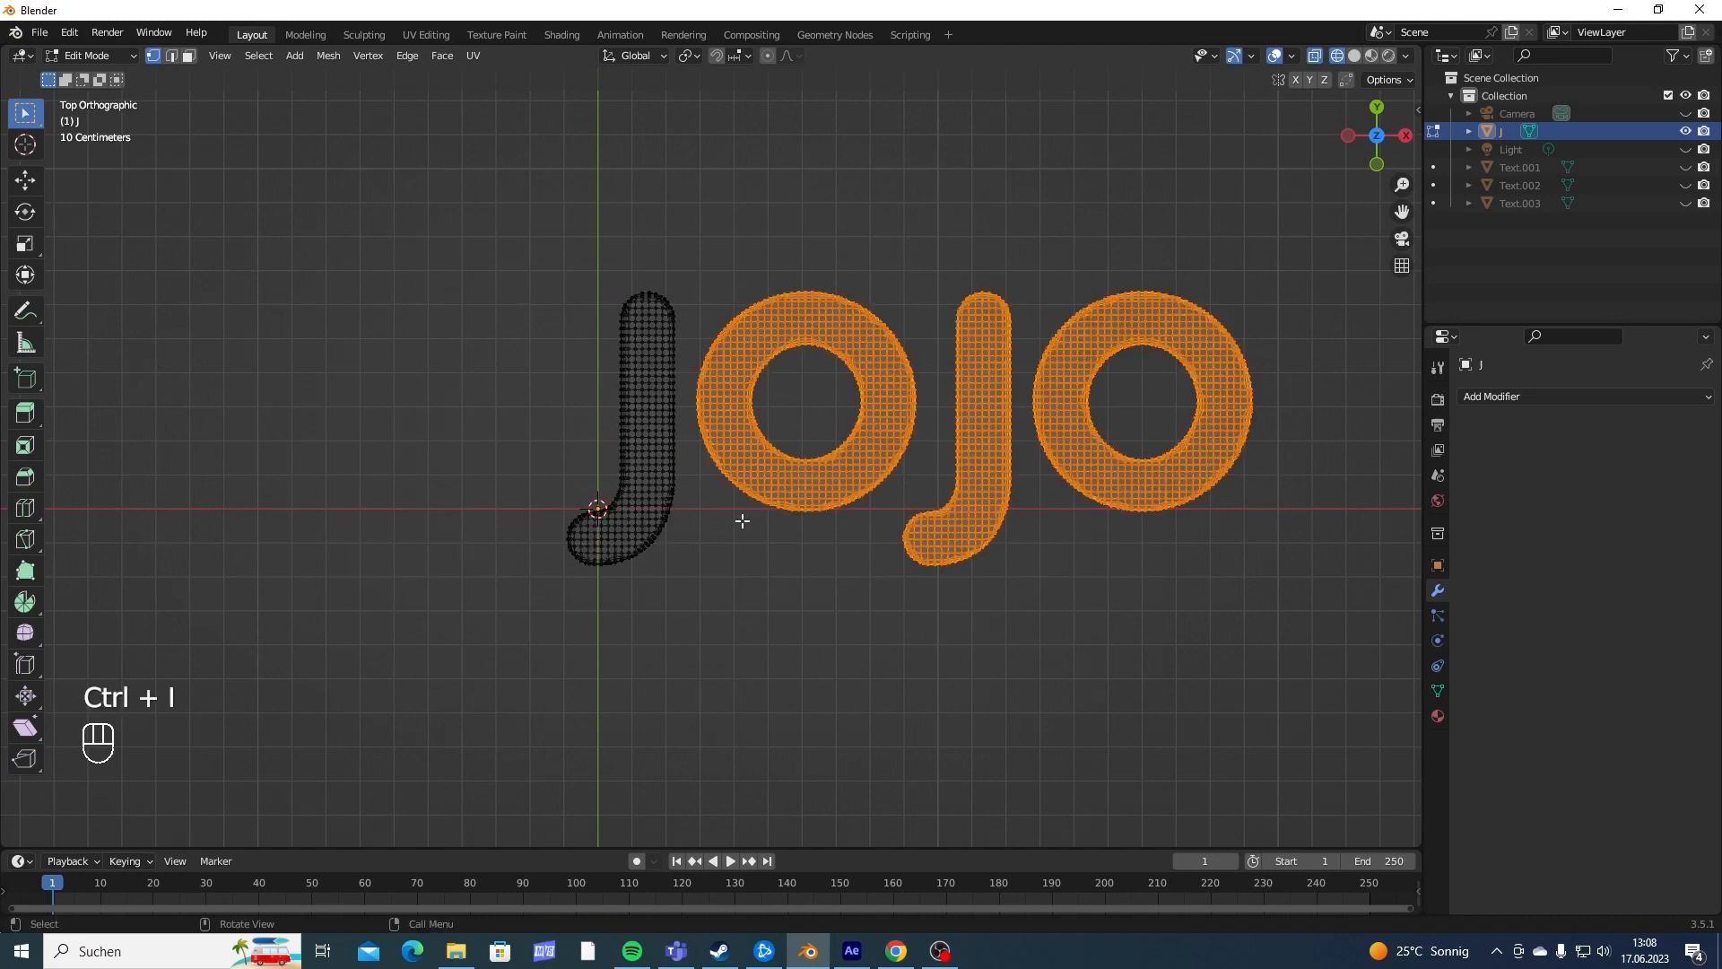
pyautogui.press('x')
pyautogui.click(741, 408)
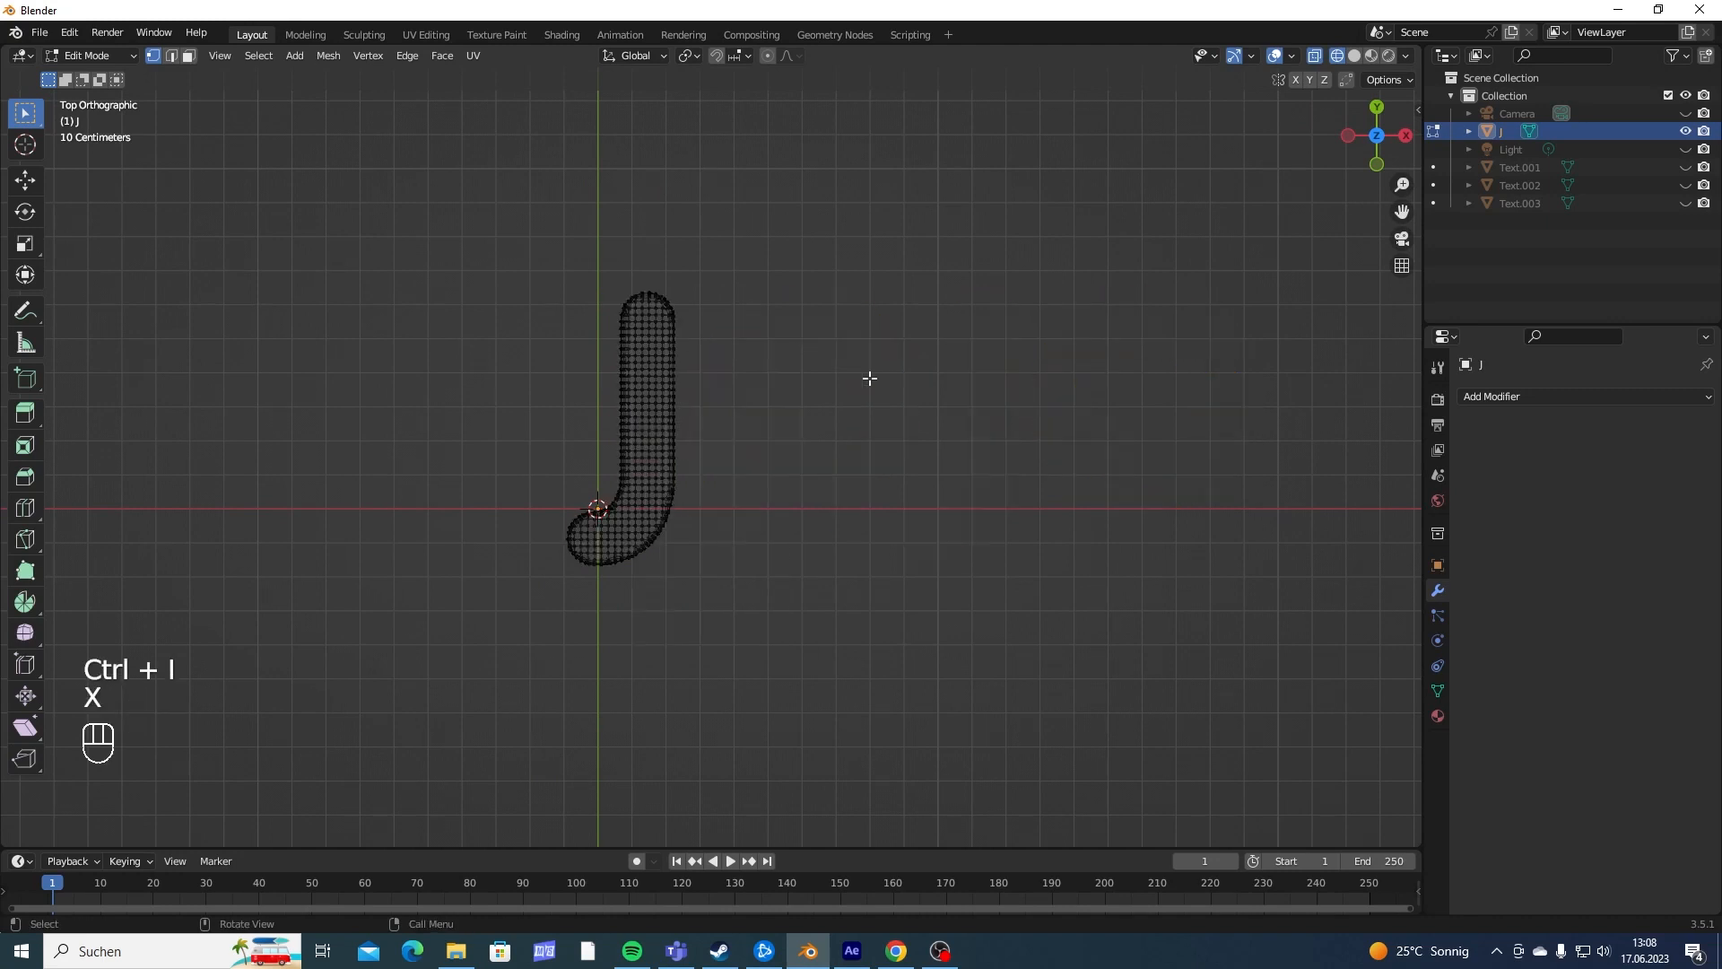
pyautogui.press('Tab')
pyautogui.keyDown('shift'); pyautogui.moveTo(934, 342); pyautogui.dragTo(798, 373, button='middle'); pyautogui.keyUp('shift')
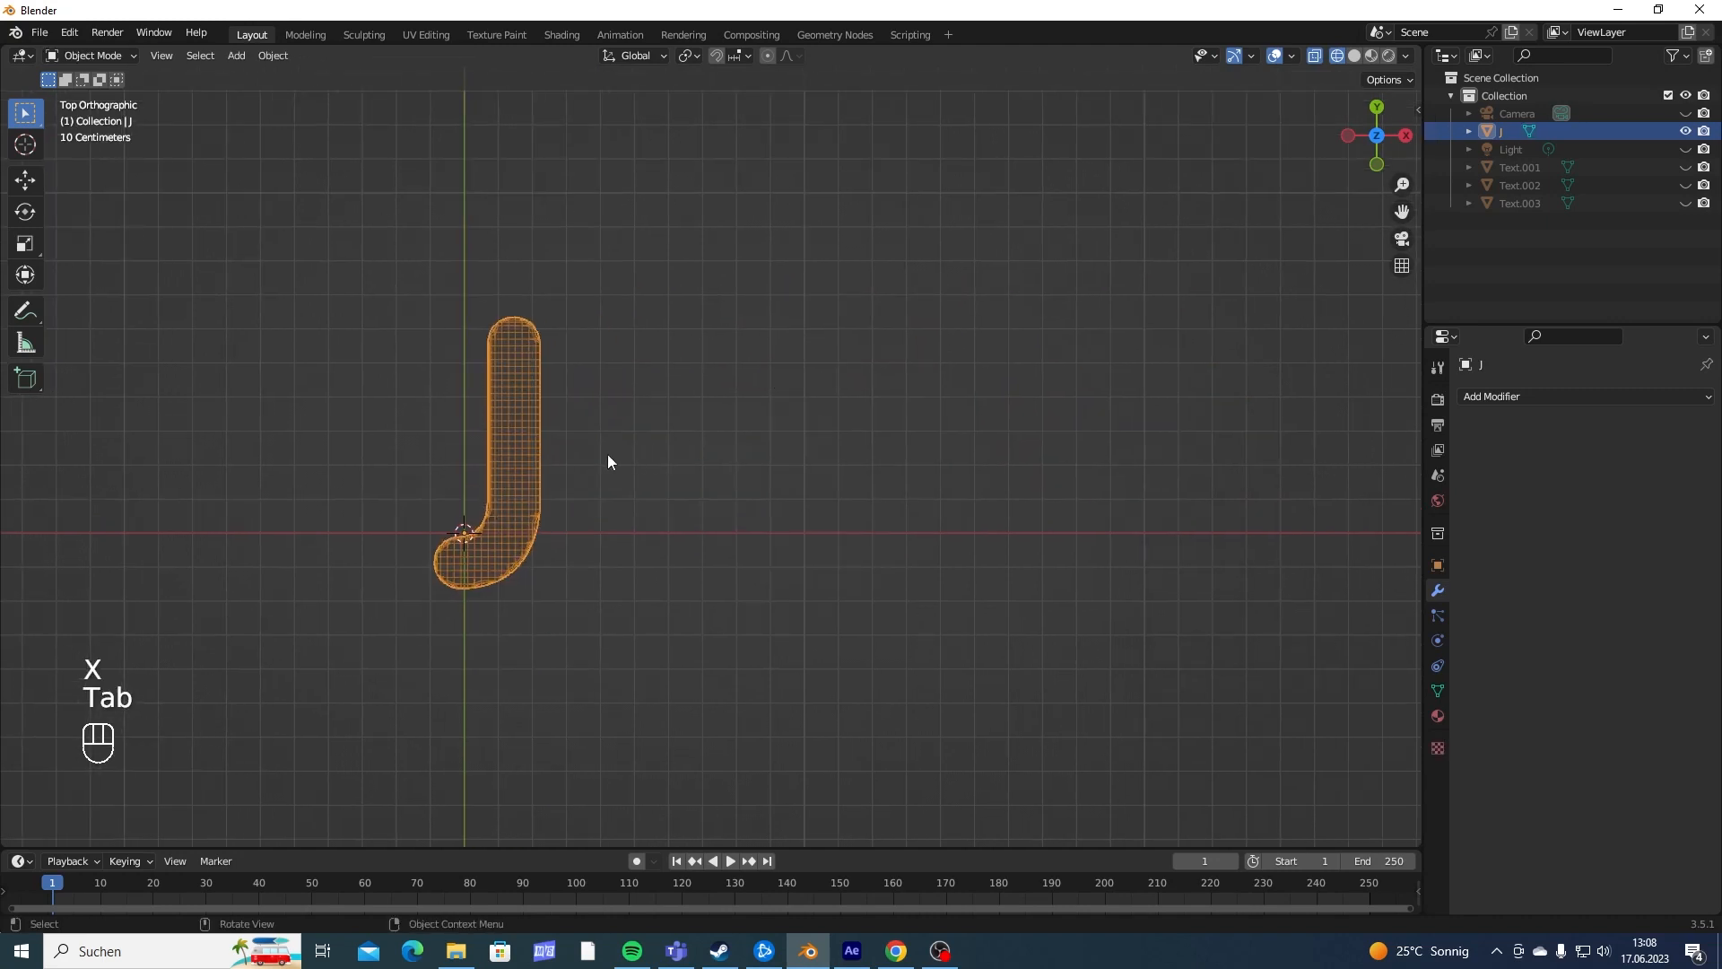
# - Delete every letter except the last O from the Text.003 mesh, then rename the object O 2 in Object Mode
pyautogui.moveTo(606, 454); pyautogui.dragTo(617, 400, button='middle')
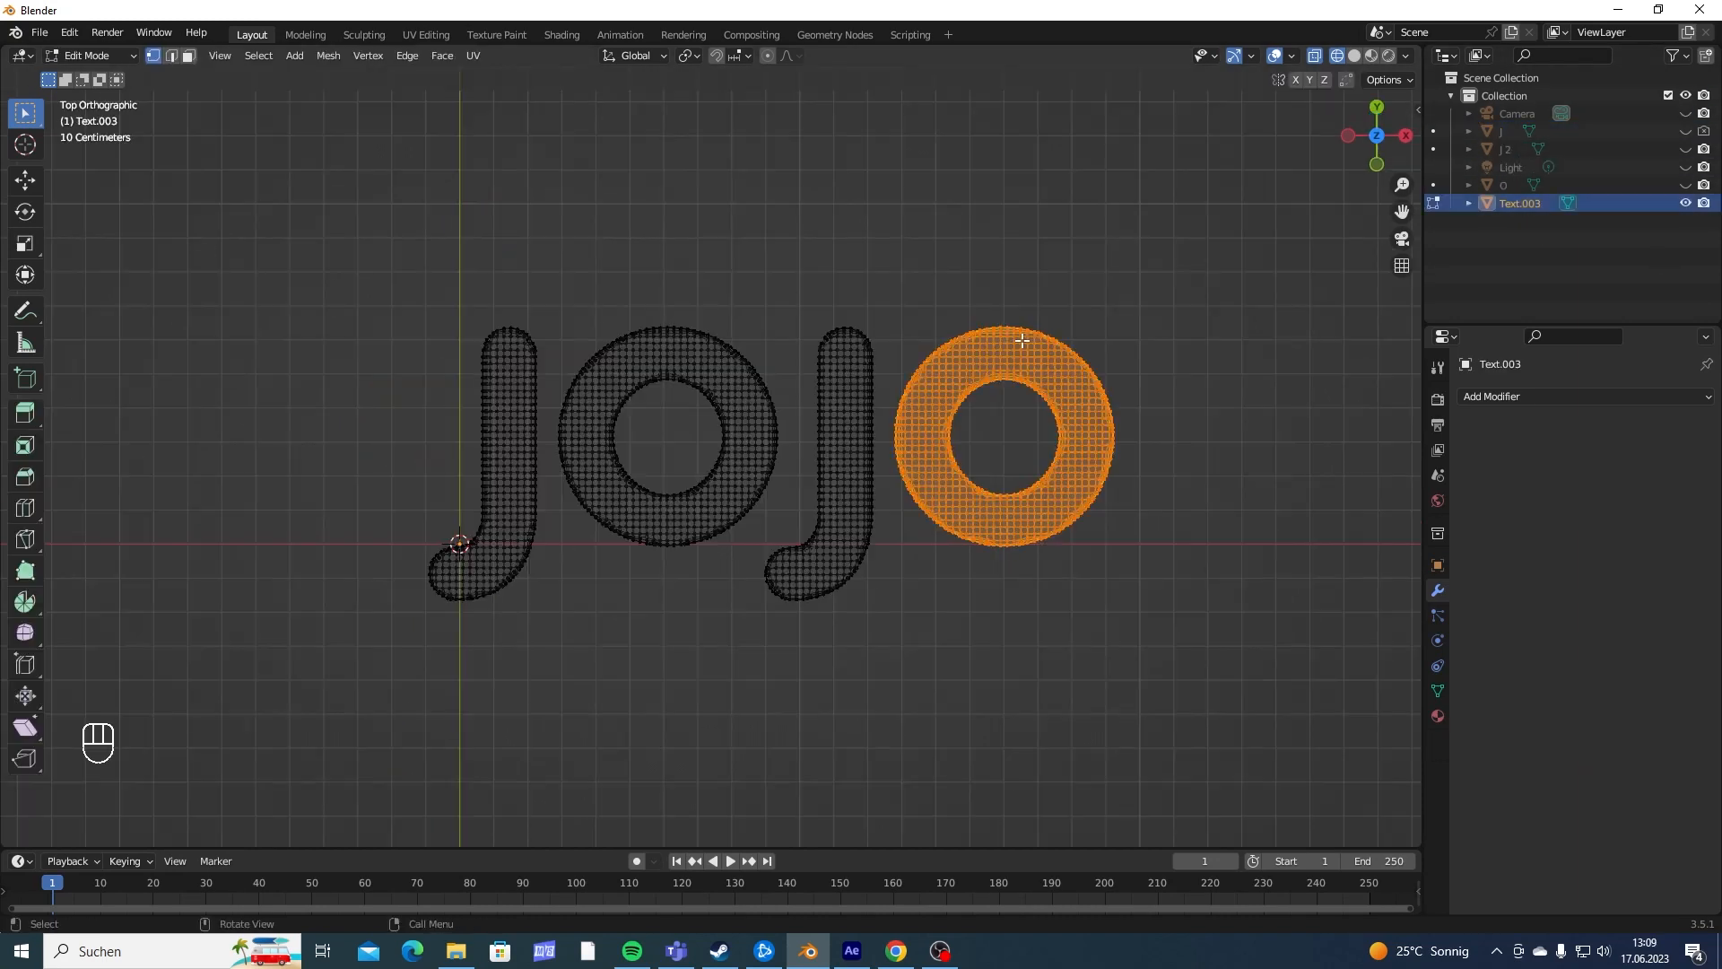
pyautogui.hotkey('ctrl', 'i')
pyautogui.press('x')
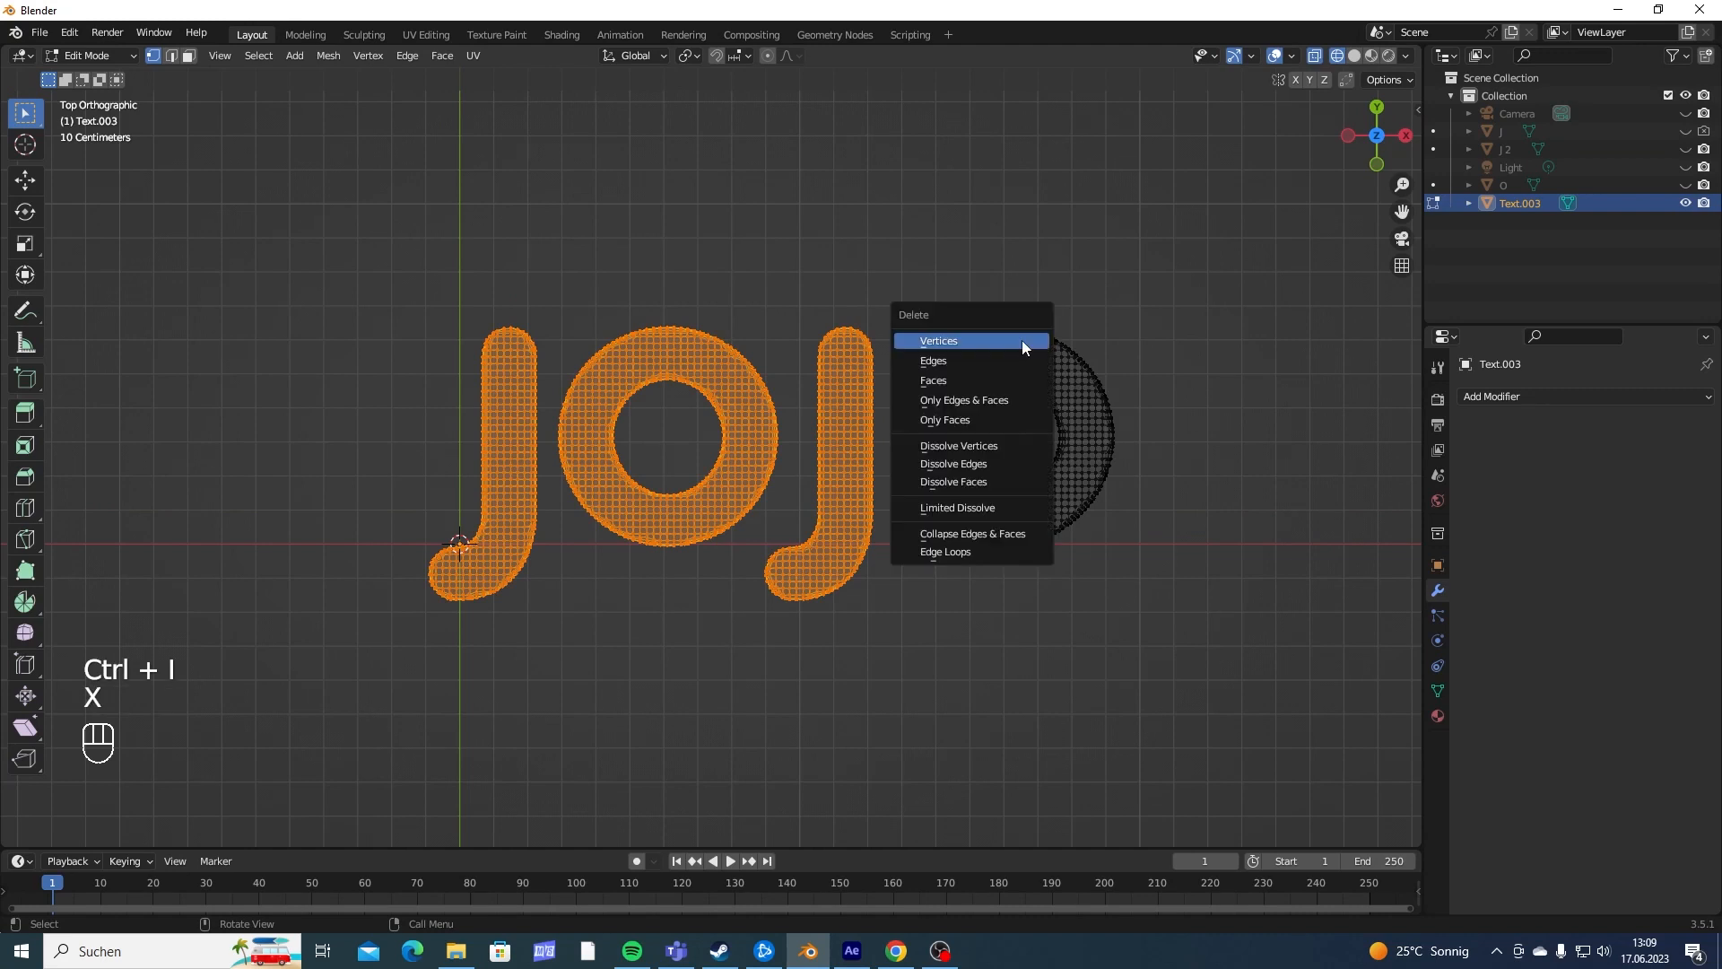
pyautogui.click(1023, 344)
pyautogui.press('Tab')
pyautogui.press('F2')
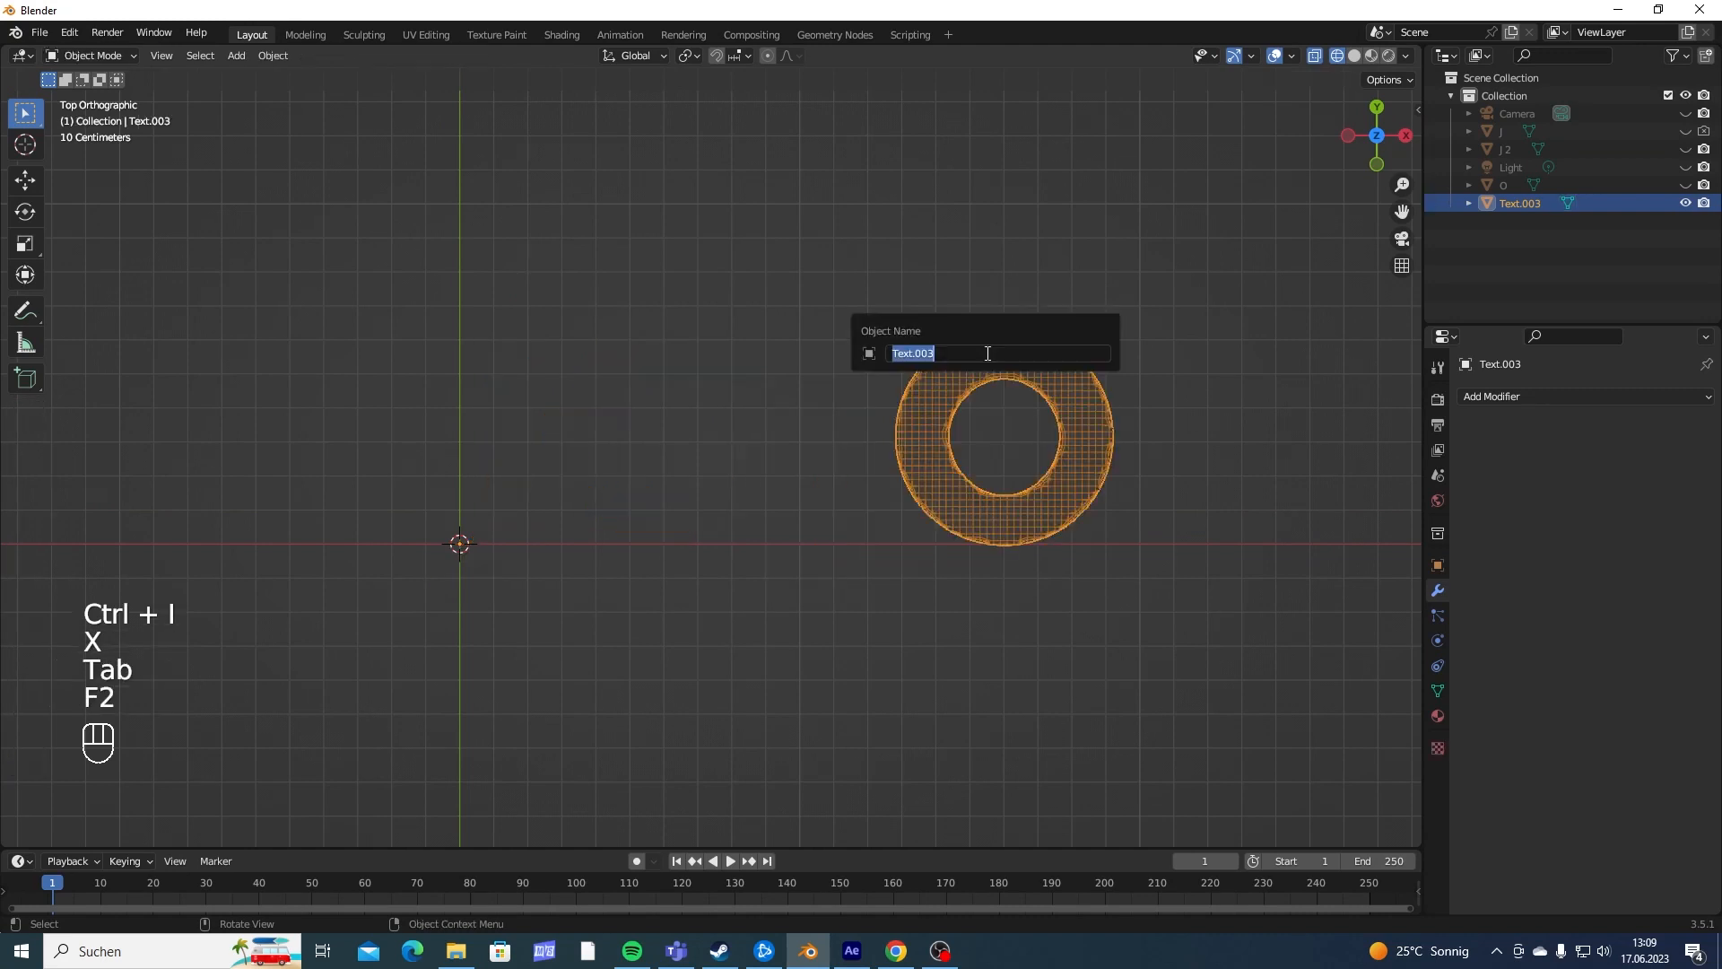
pyautogui.write('O 2')
pyautogui.press('Return')
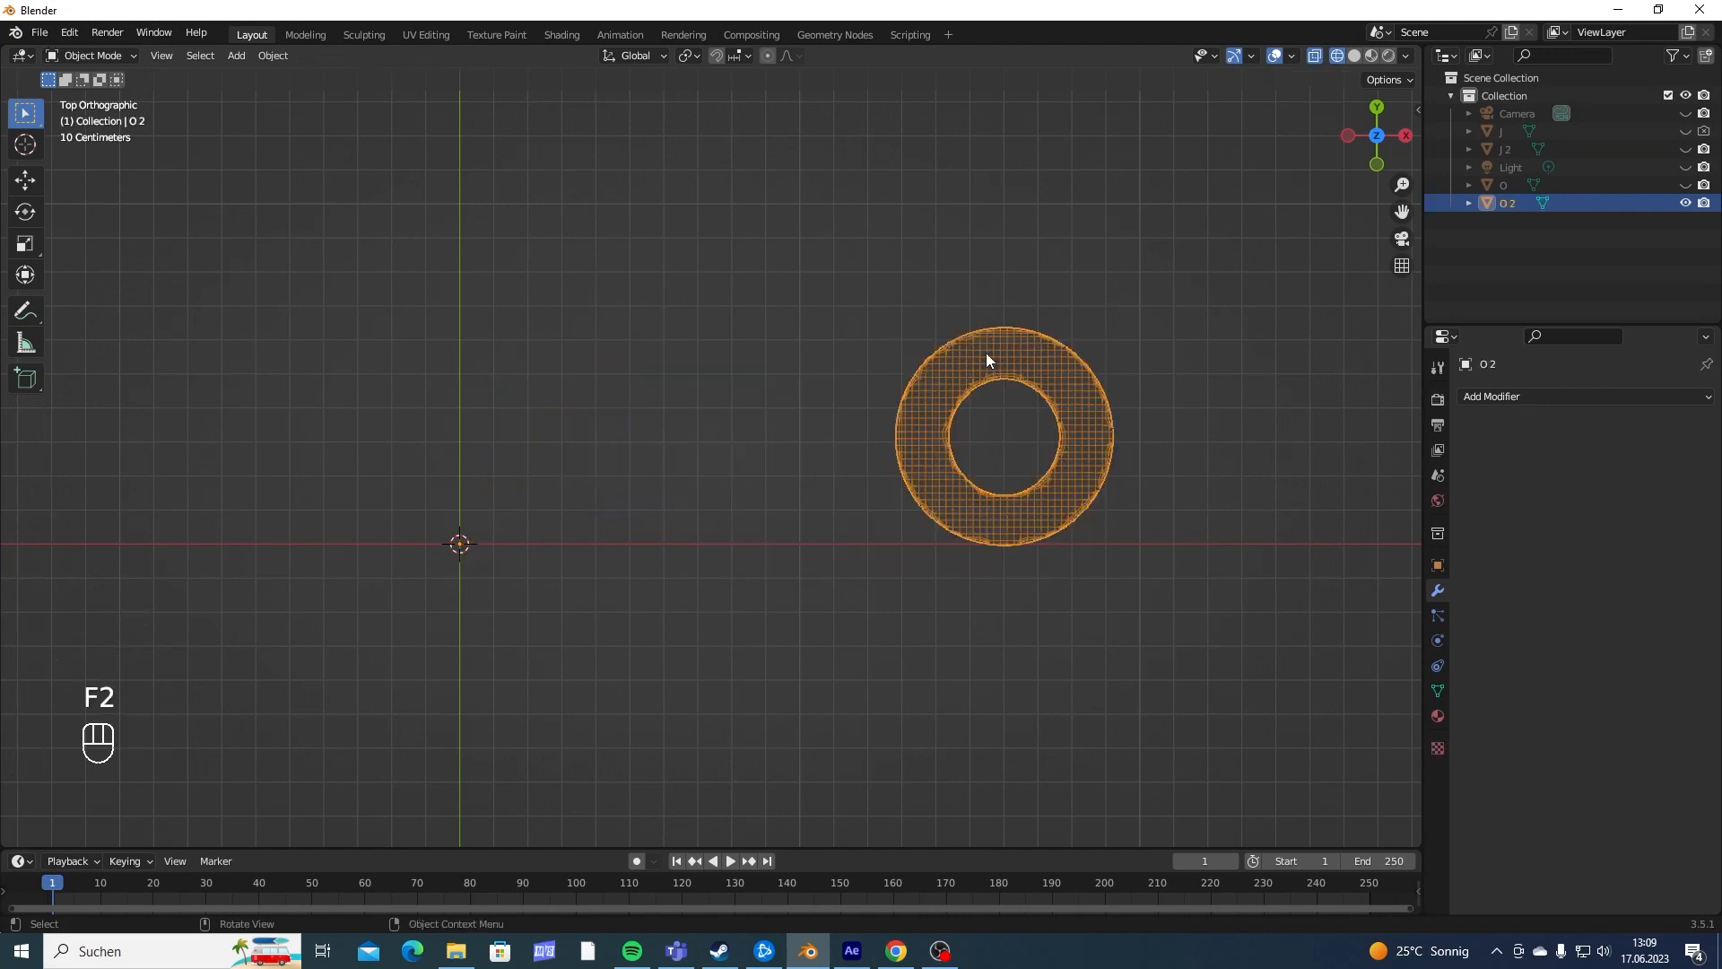
# - Unhide the O, J 2 and J objects so that all four letters show together
pyautogui.click(1685, 185)
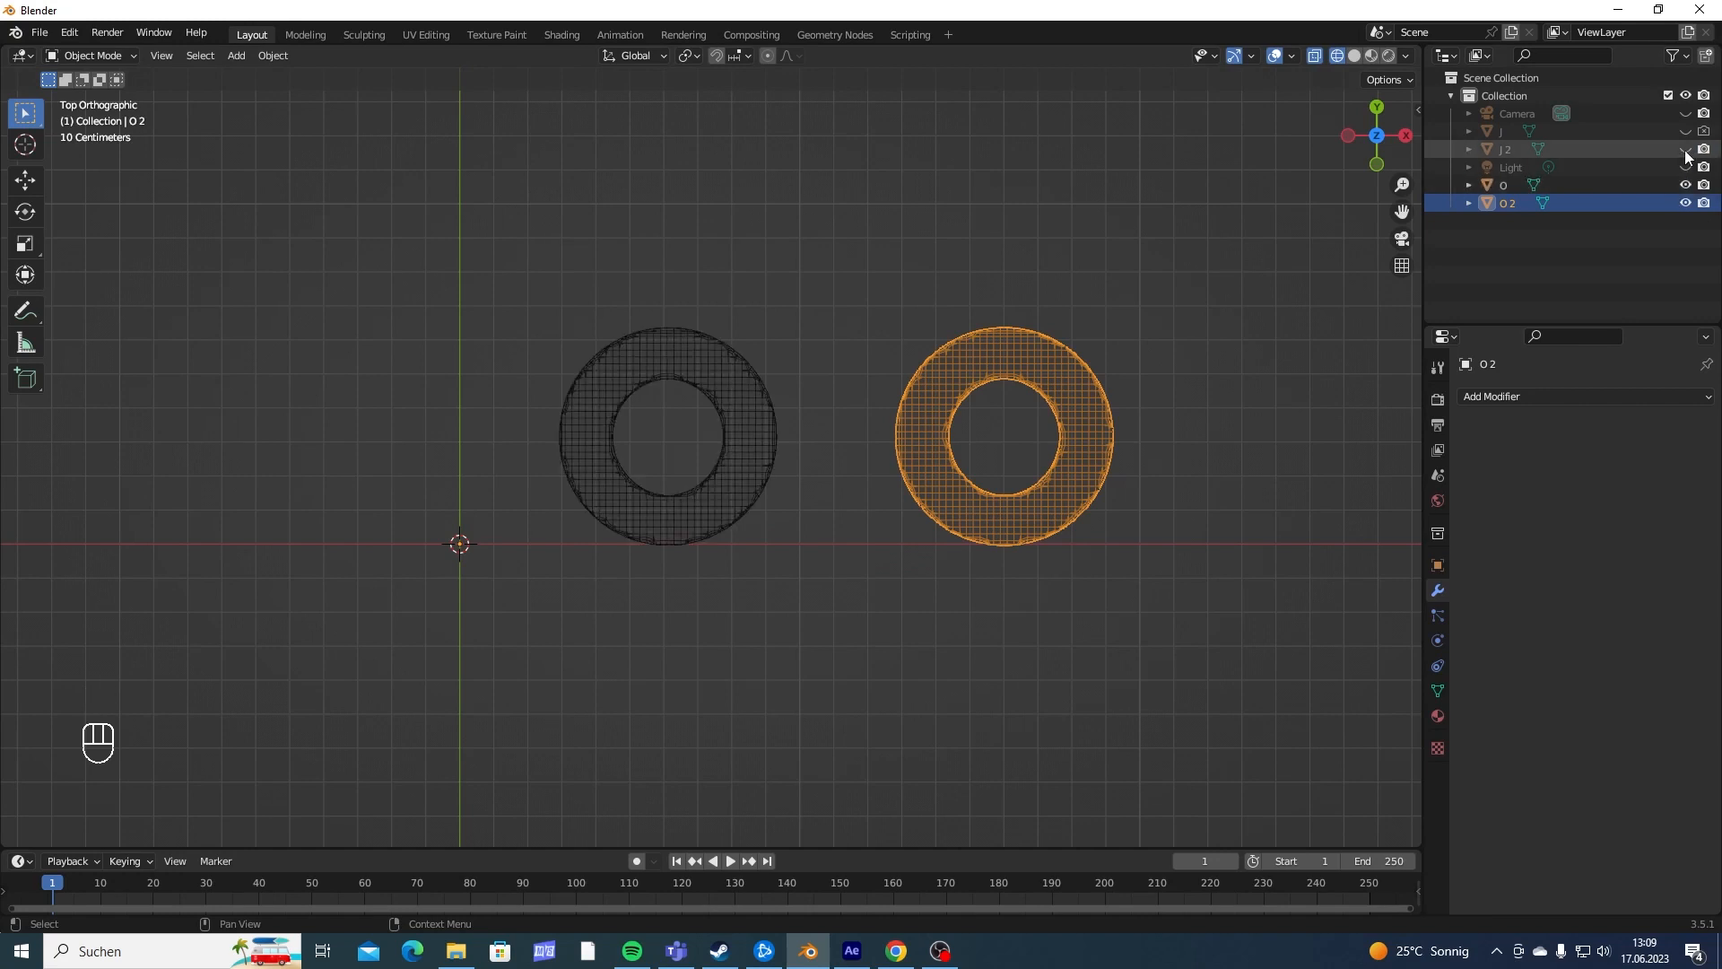
pyautogui.click(1684, 149)
pyautogui.click(1686, 131)
pyautogui.moveTo(1122, 224); pyautogui.dragTo(367, 379, button='middle')
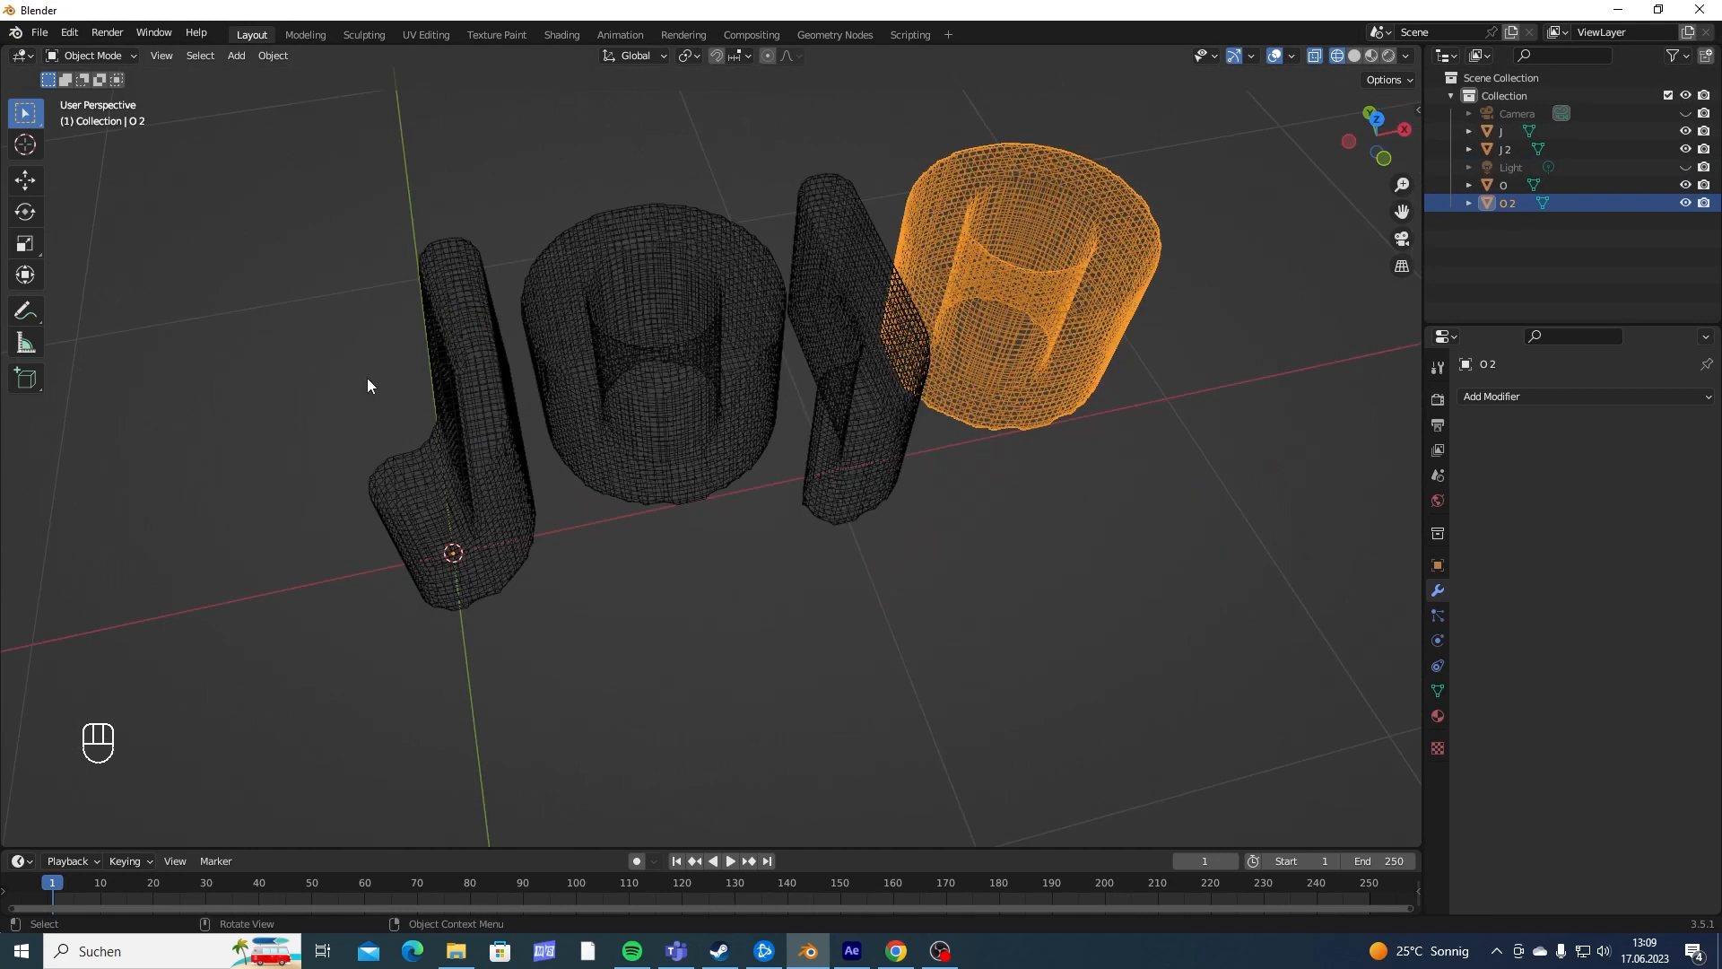
pyautogui.click(479, 386)
pyautogui.click(773, 339)
pyautogui.click(1078, 305)
# - Add a mesh plane at the 3D cursor and scale it up well beyond the letters to form a floor
pyautogui.moveTo(1079, 305); pyautogui.dragTo(766, 375, button='middle')
pyautogui.keyDown('shift'); pyautogui.moveTo(619, 501); pyautogui.dragTo(755, 334, button='middle'); pyautogui.keyUp('shift')
pyautogui.scroll(-4, 724, 369)
pyautogui.keyDown('shift'); pyautogui.moveTo(612, 384); pyautogui.dragTo(714, 251, button='middle'); pyautogui.keyUp('shift')
pyautogui.hotkey('shift', 'a')
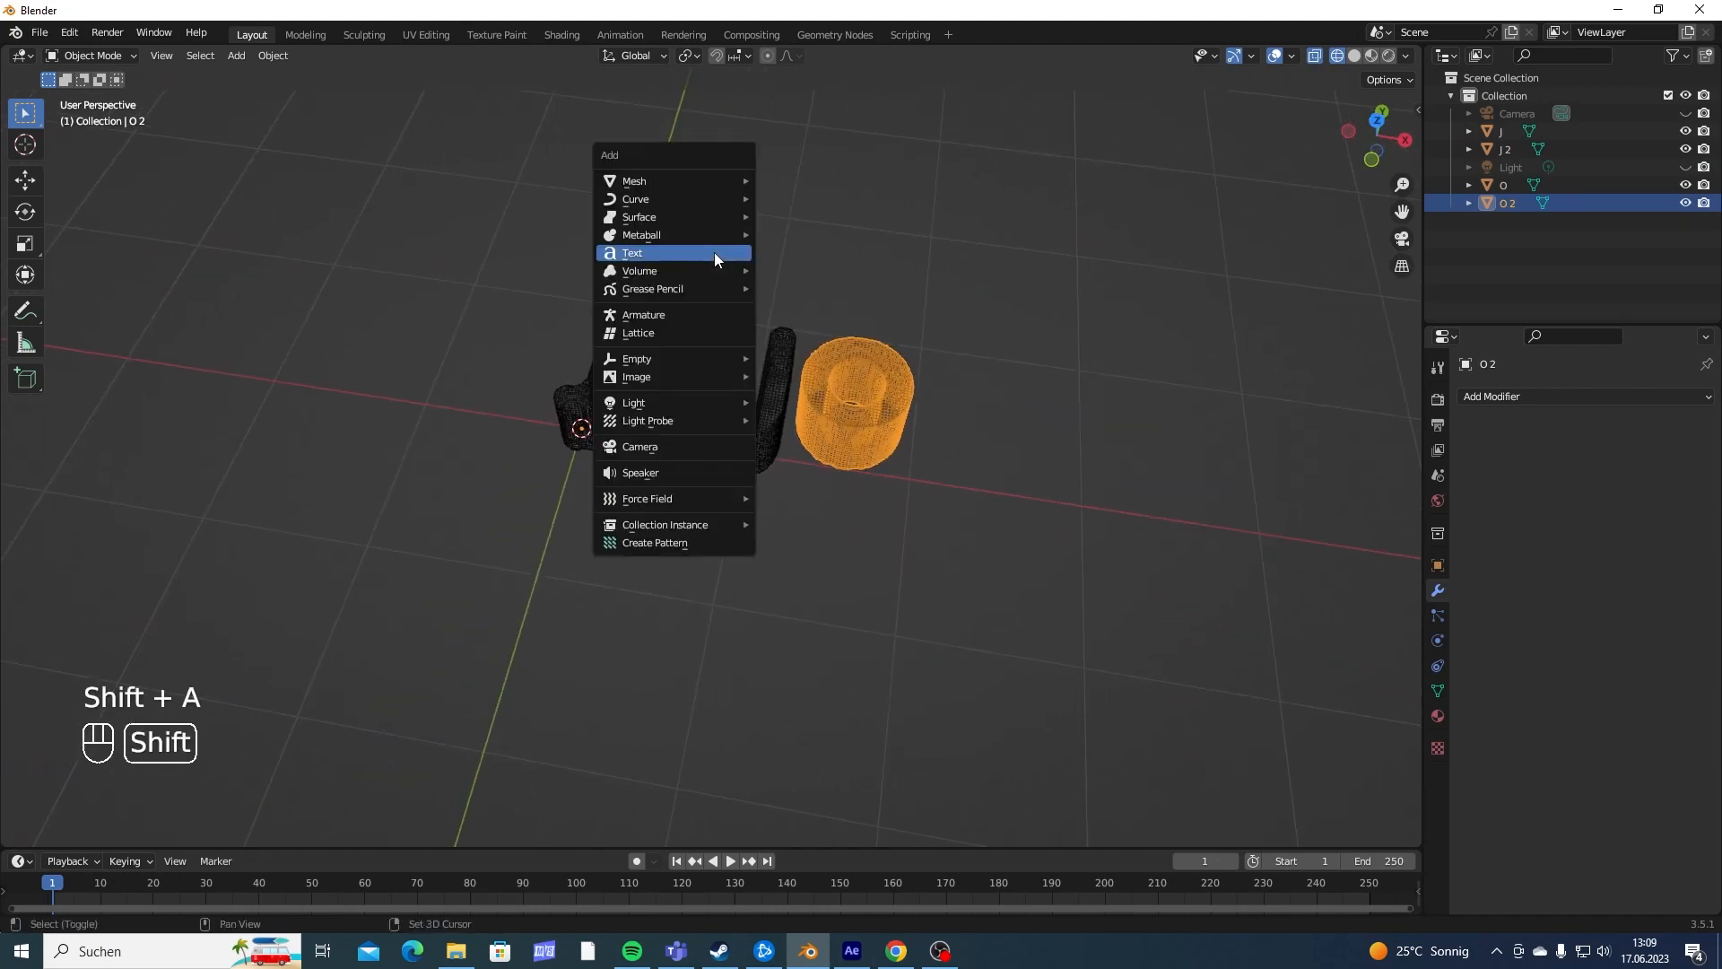
pyautogui.moveTo(642, 179)
pyautogui.click(793, 182)
pyautogui.press('s')
pyautogui.click(792, 405)
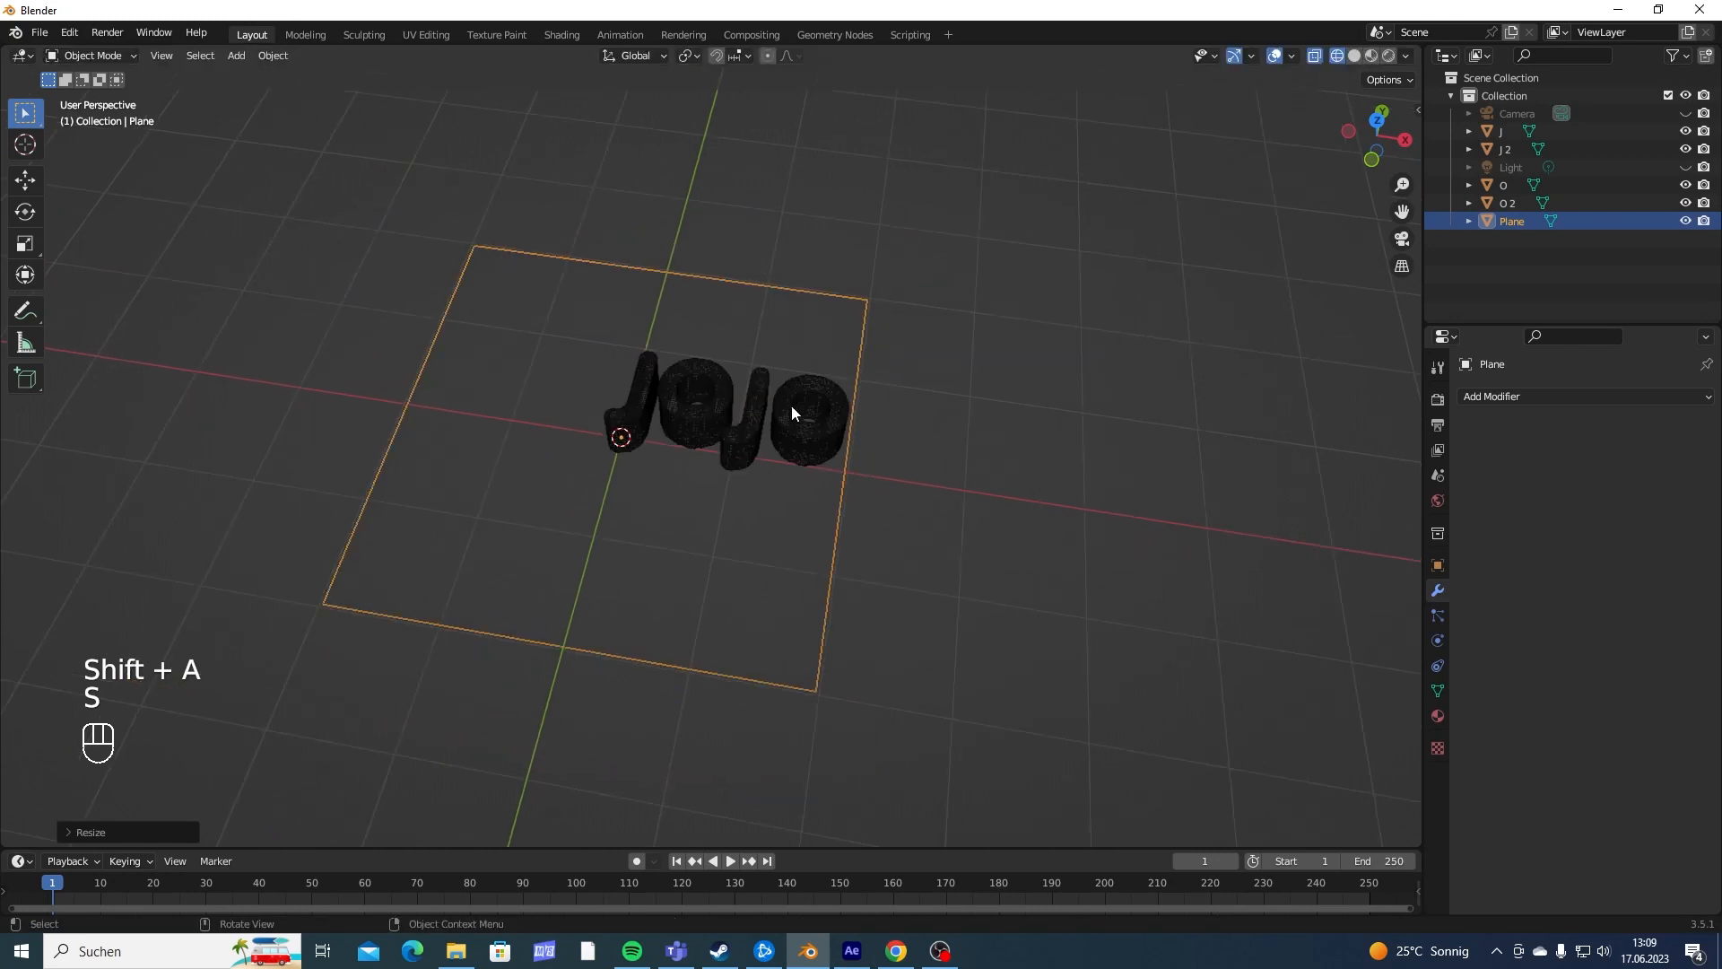
# - Move the plane along the X axis until all four letters lie within its width
pyautogui.press('g')
pyautogui.press('y')
pyautogui.press('x')
pyautogui.click(881, 423)
pyautogui.moveTo(881, 422); pyautogui.dragTo(825, 527, button='middle')
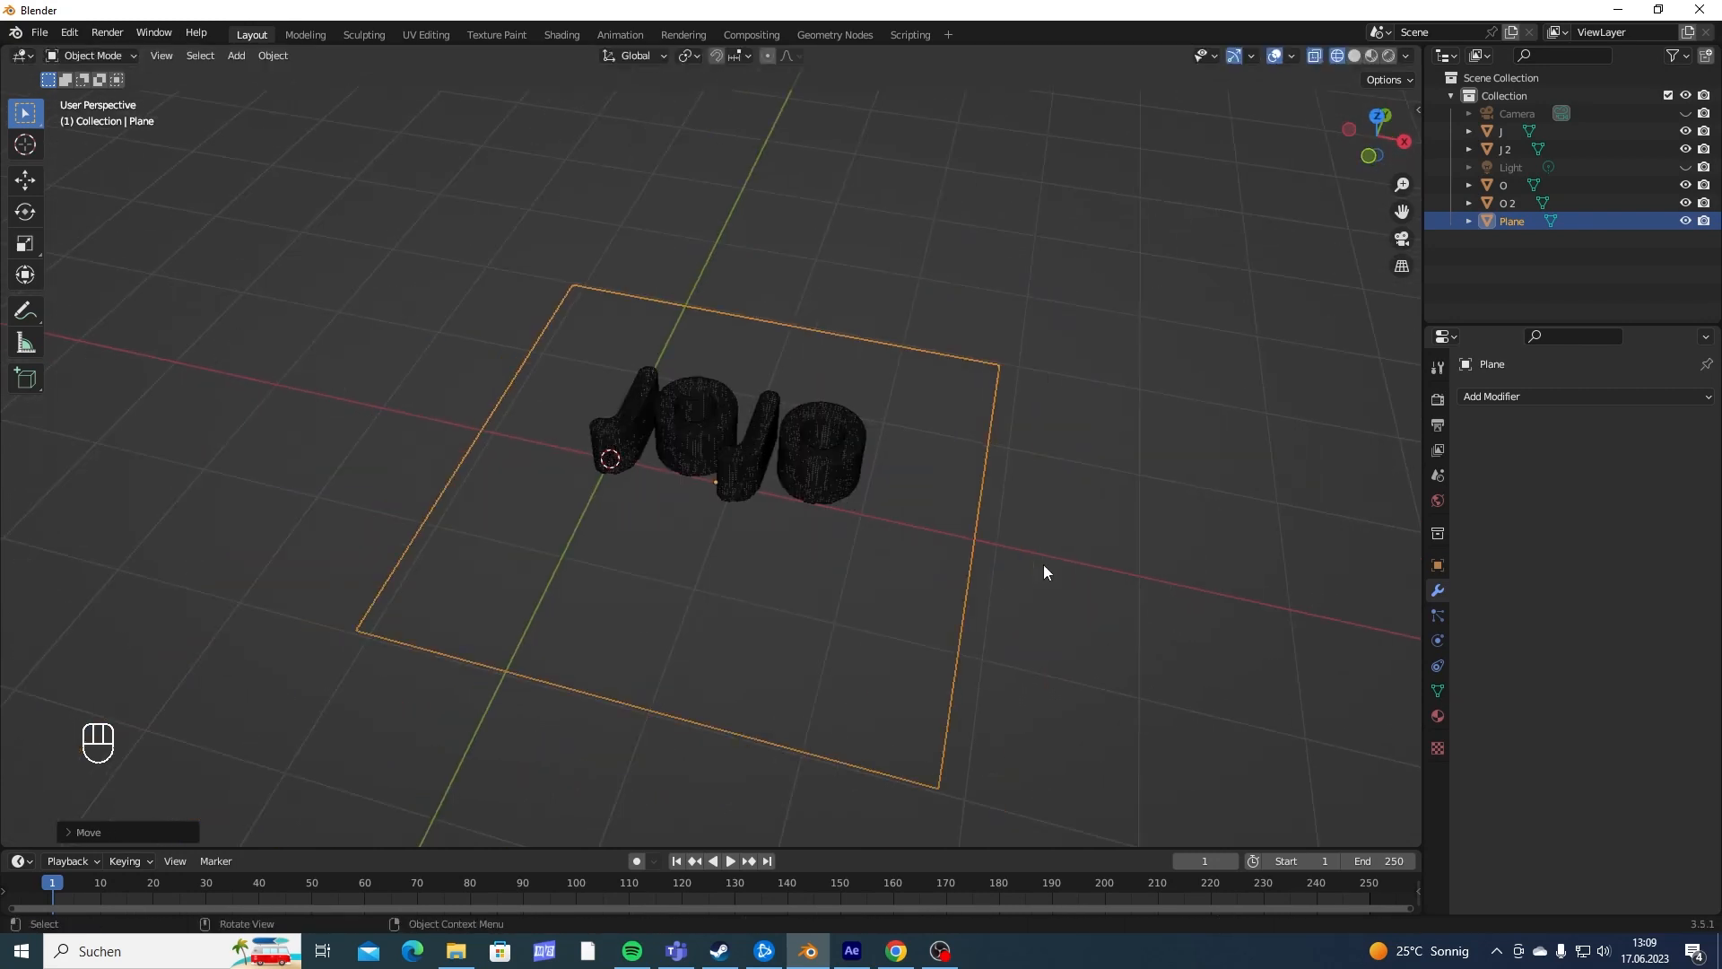
pyautogui.moveTo(1265, 557); pyautogui.dragTo(1118, 519, button='middle')
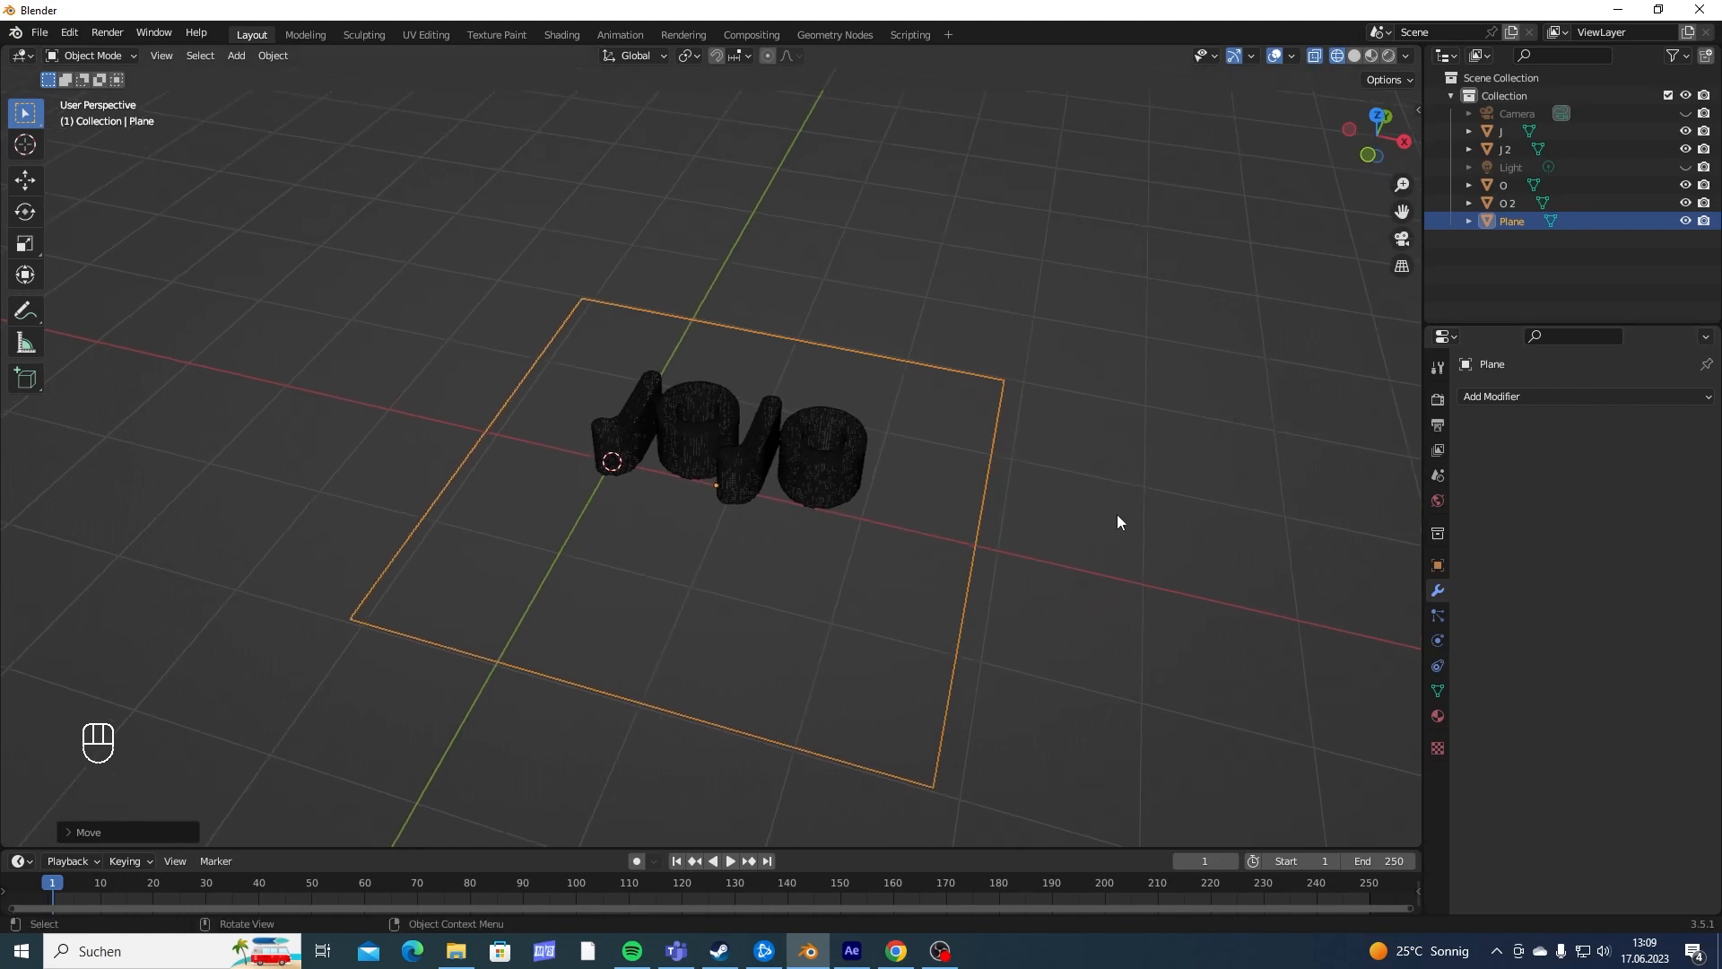
# - Add Collision physics to the plane
pyautogui.click(1439, 640)
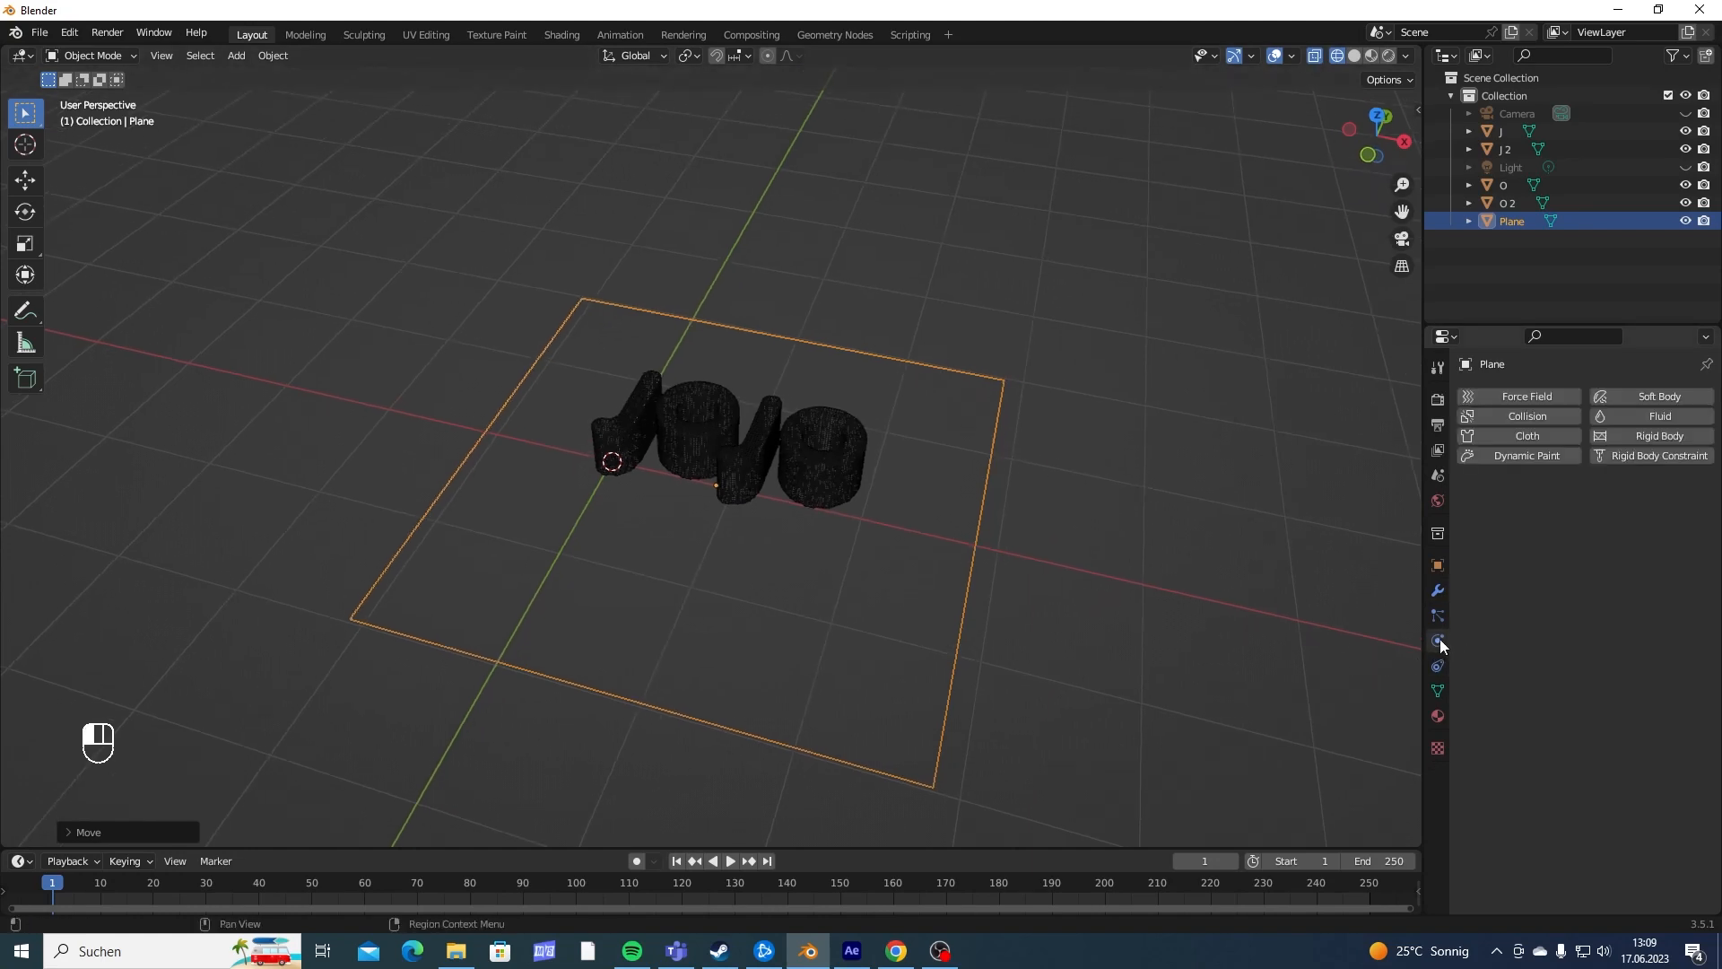
pyautogui.click(1516, 415)
pyautogui.moveTo(1046, 443); pyautogui.dragTo(701, 570, button='middle')
pyautogui.moveTo(713, 691); pyautogui.dragTo(582, 583, button='middle')
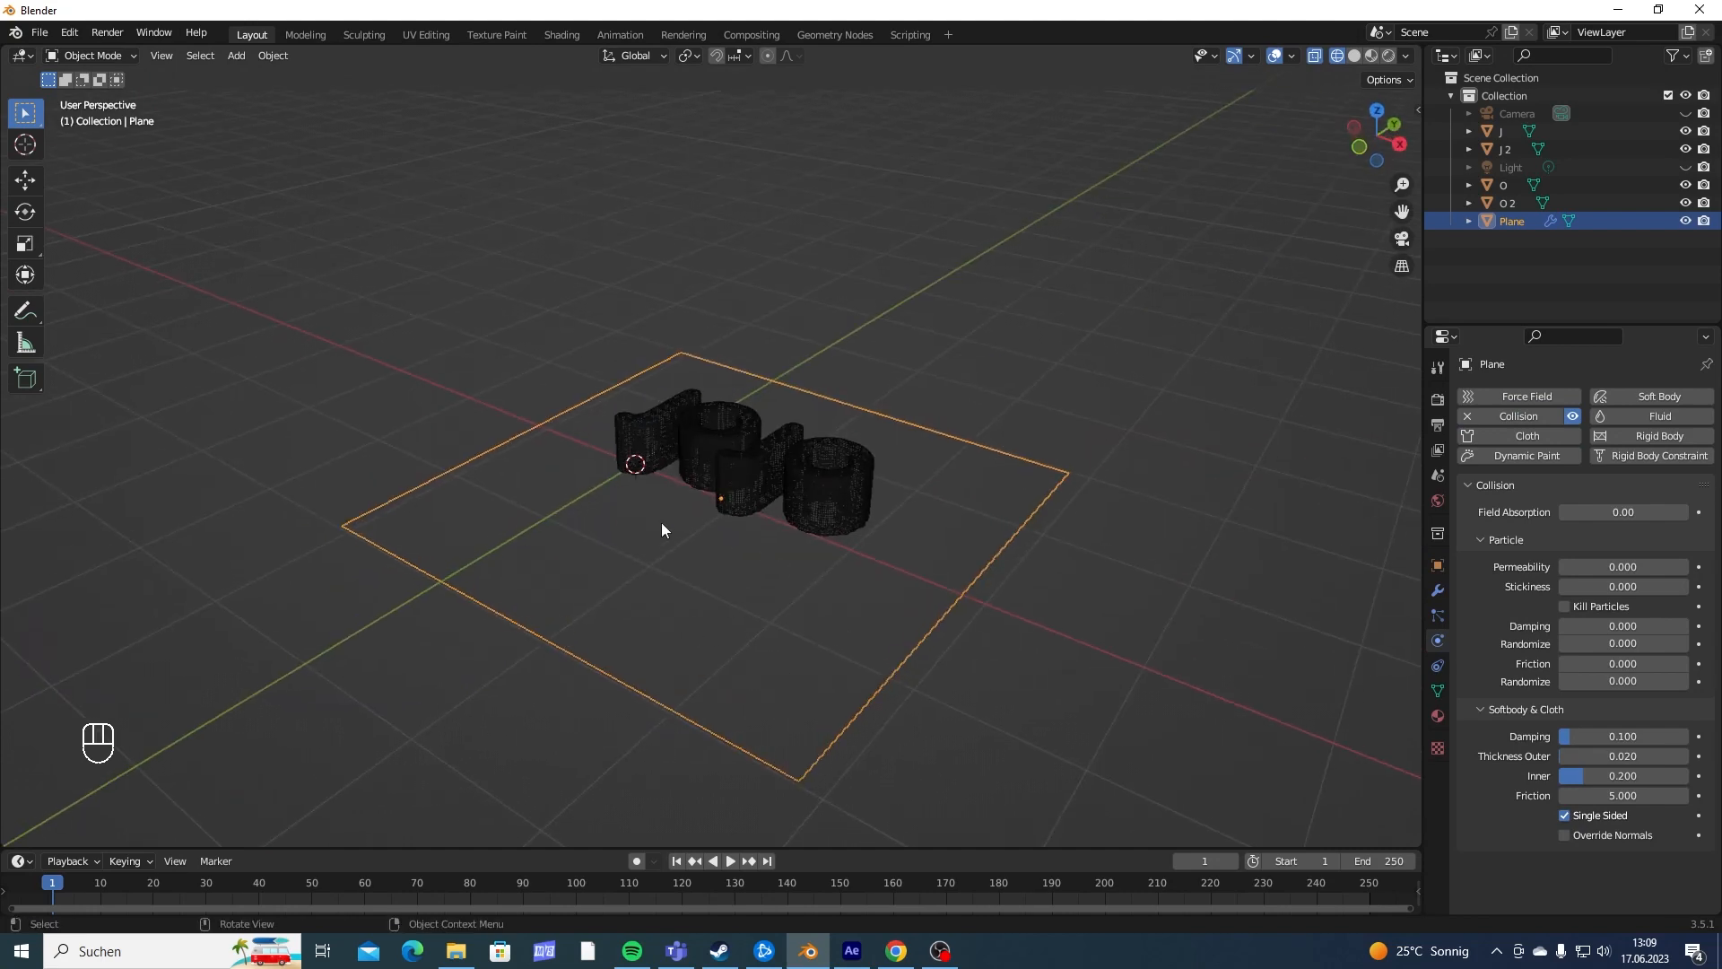
pyautogui.moveTo(662, 529); pyautogui.dragTo(884, 499, button='middle')
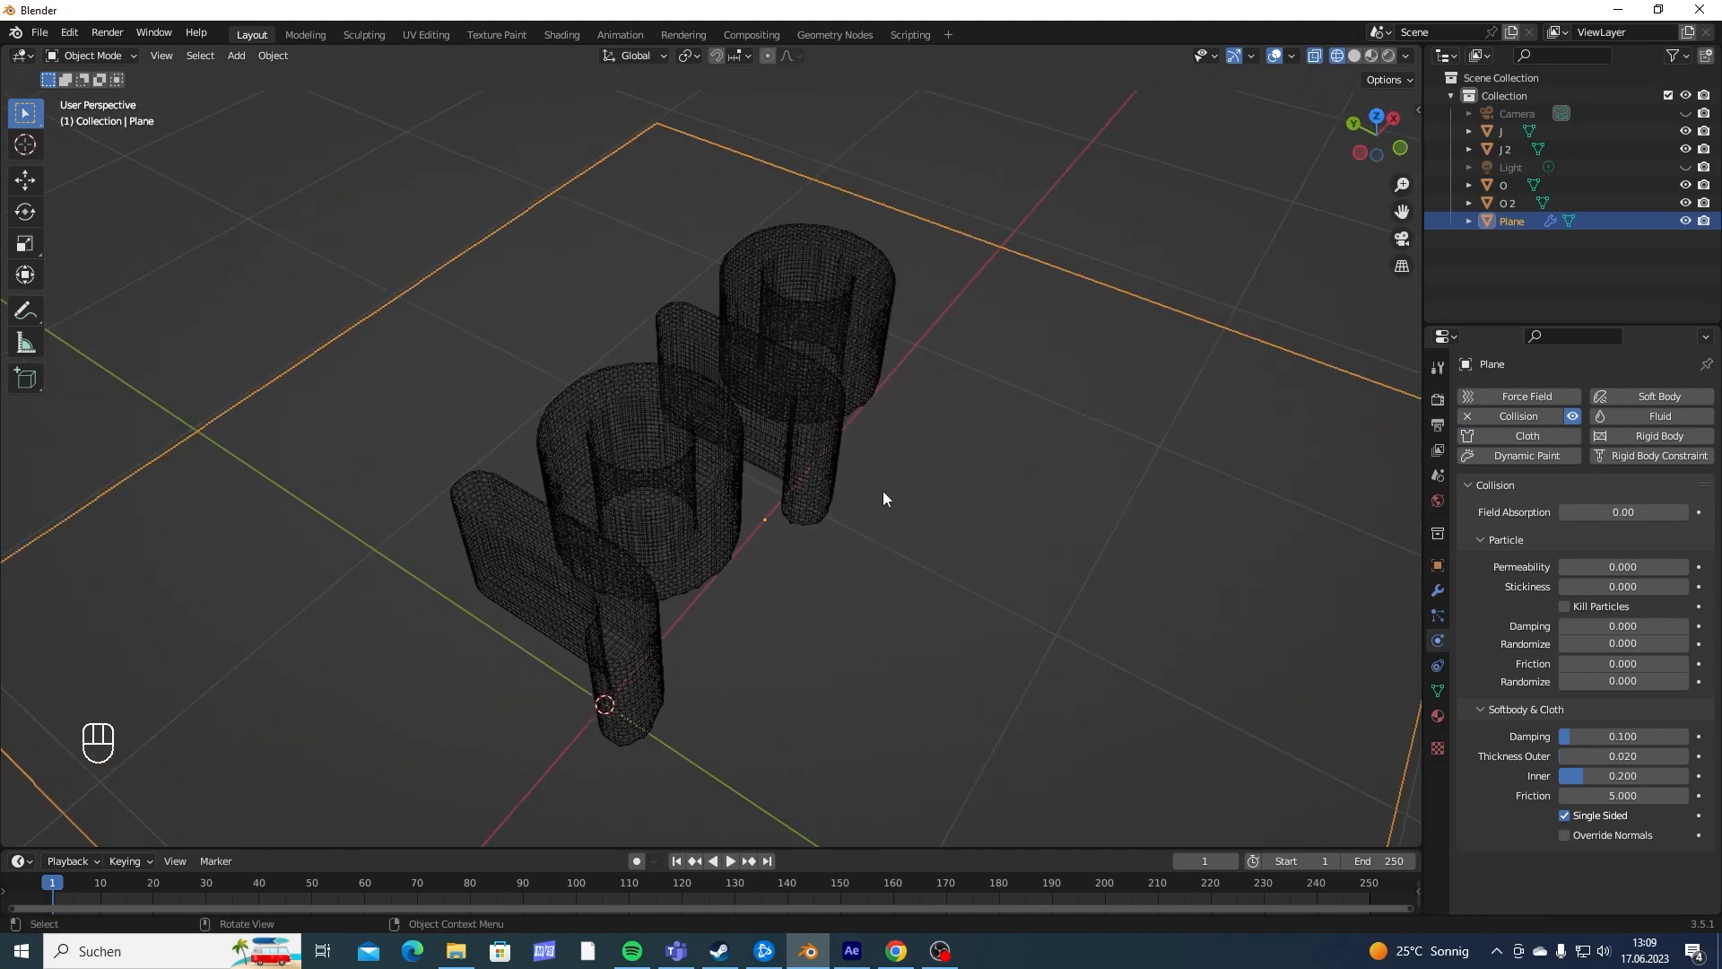
# - Give the first letter J Cloth physics and enable Pressure with Custom Volume
pyautogui.keyDown('shift'); pyautogui.moveTo(696, 559); pyautogui.dragTo(678, 513, button='middle'); pyautogui.keyUp('shift')
pyautogui.click(671, 543)
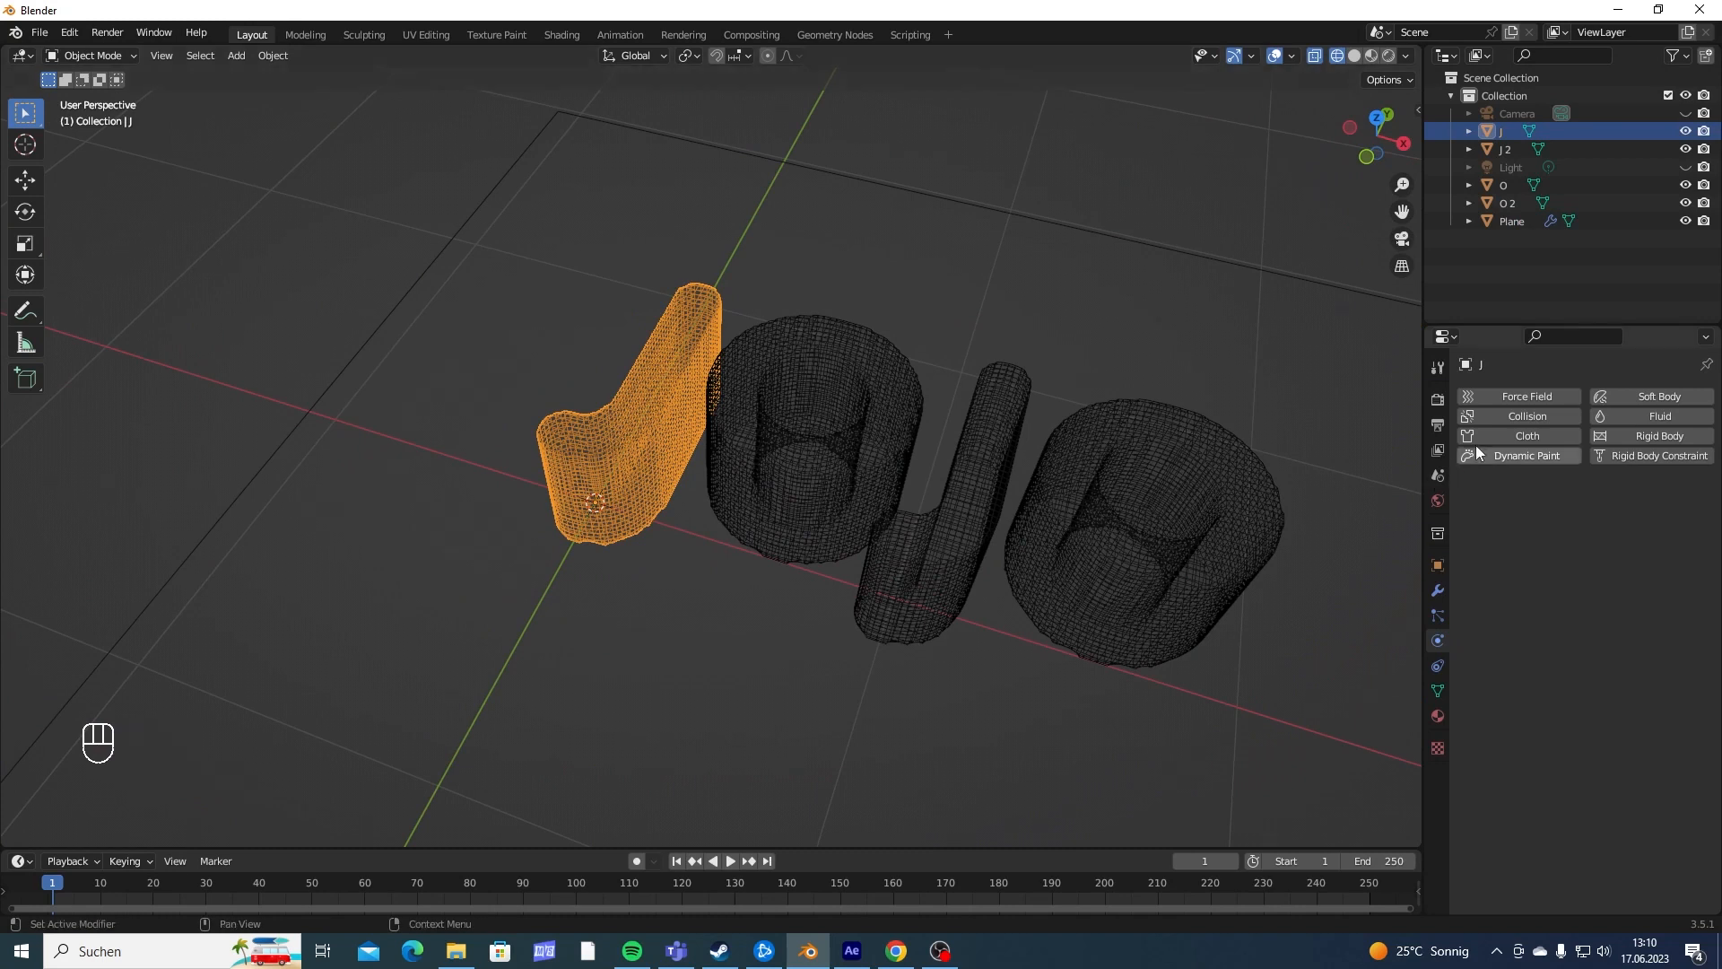
pyautogui.click(1513, 435)
pyautogui.scroll(-12, 1508, 621)
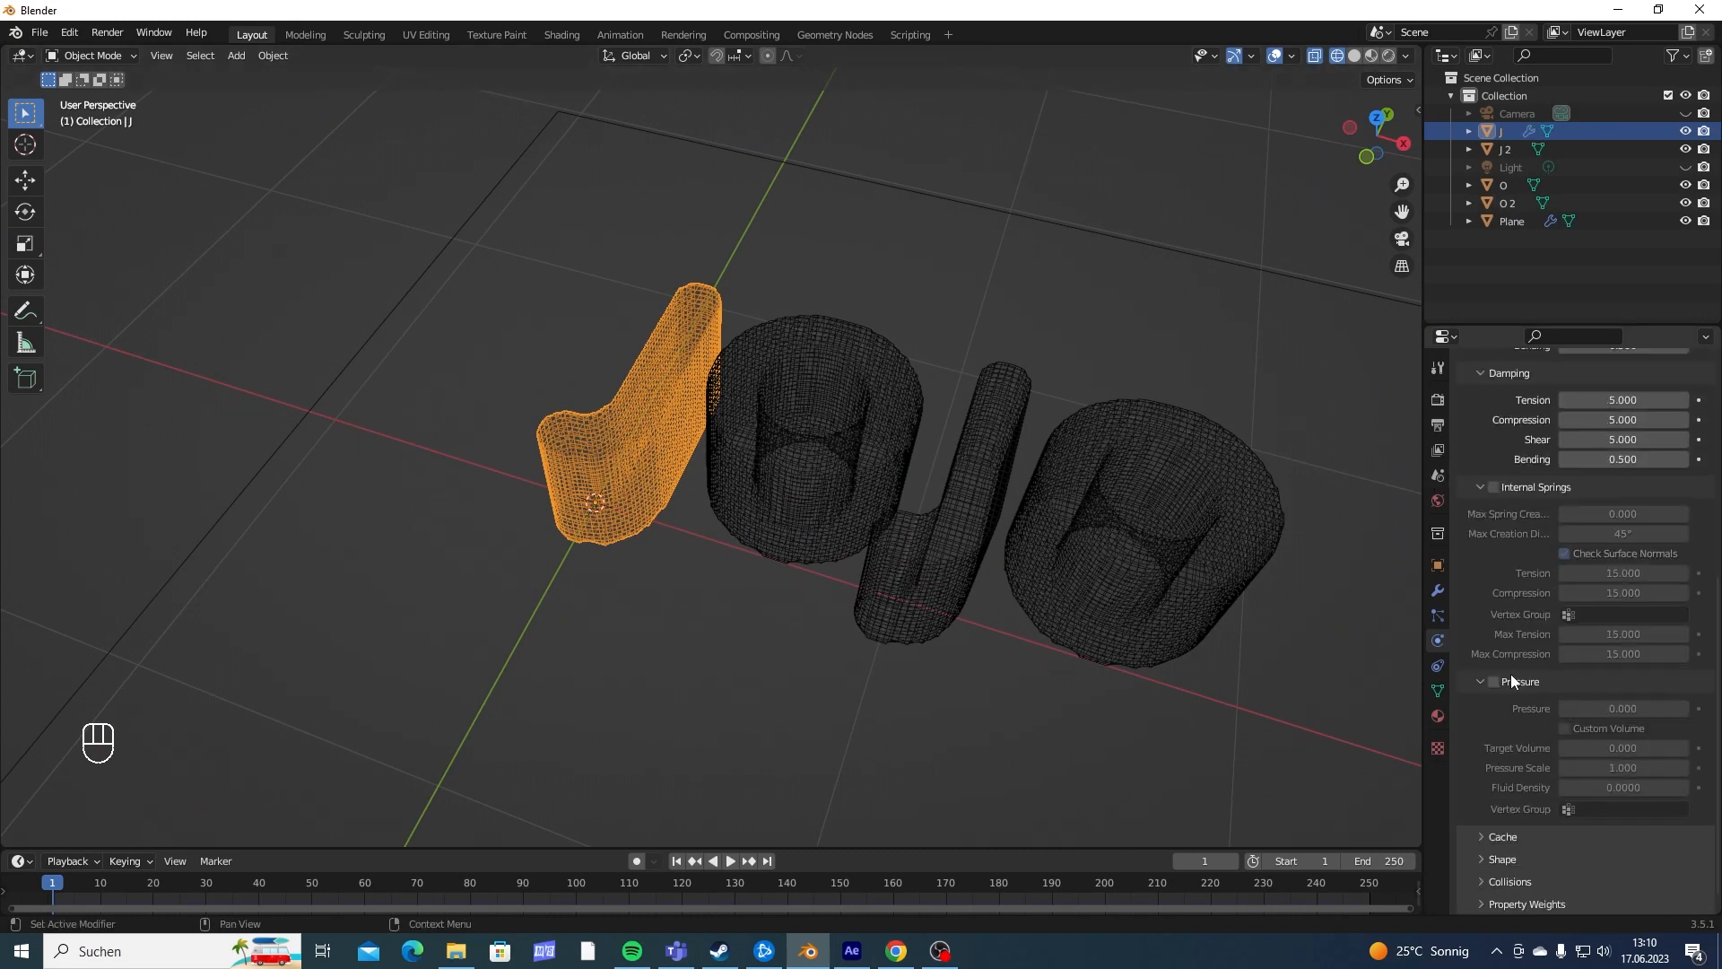
pyautogui.click(1494, 682)
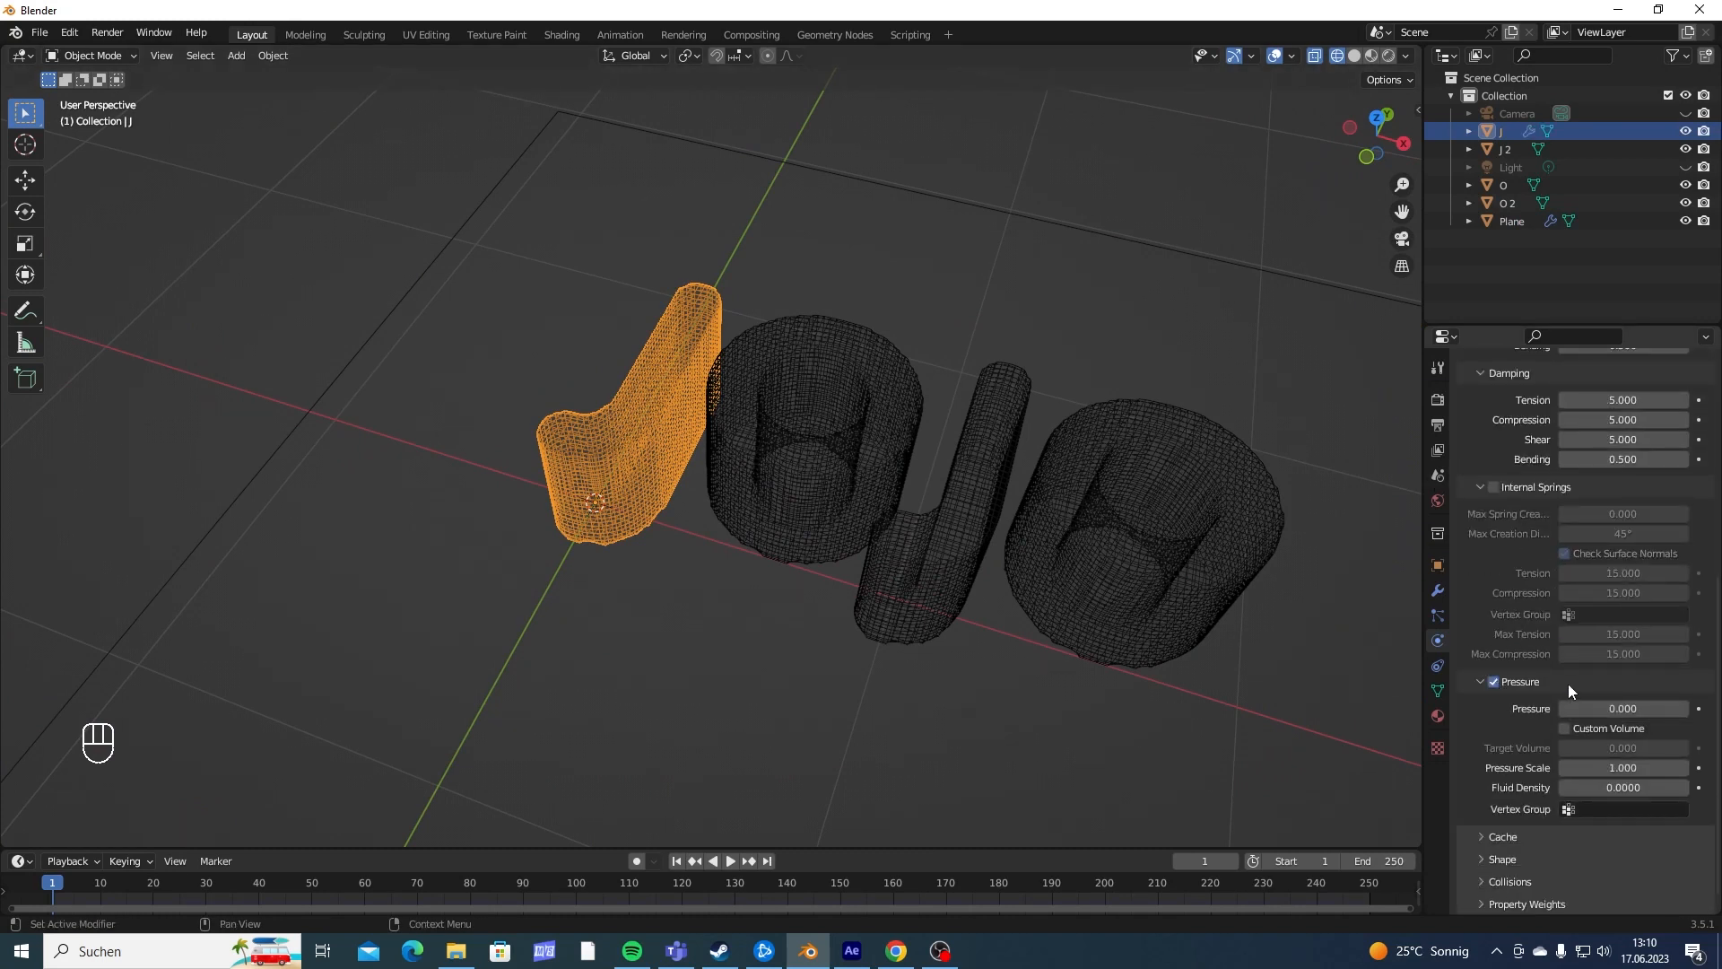
pyautogui.click(1565, 729)
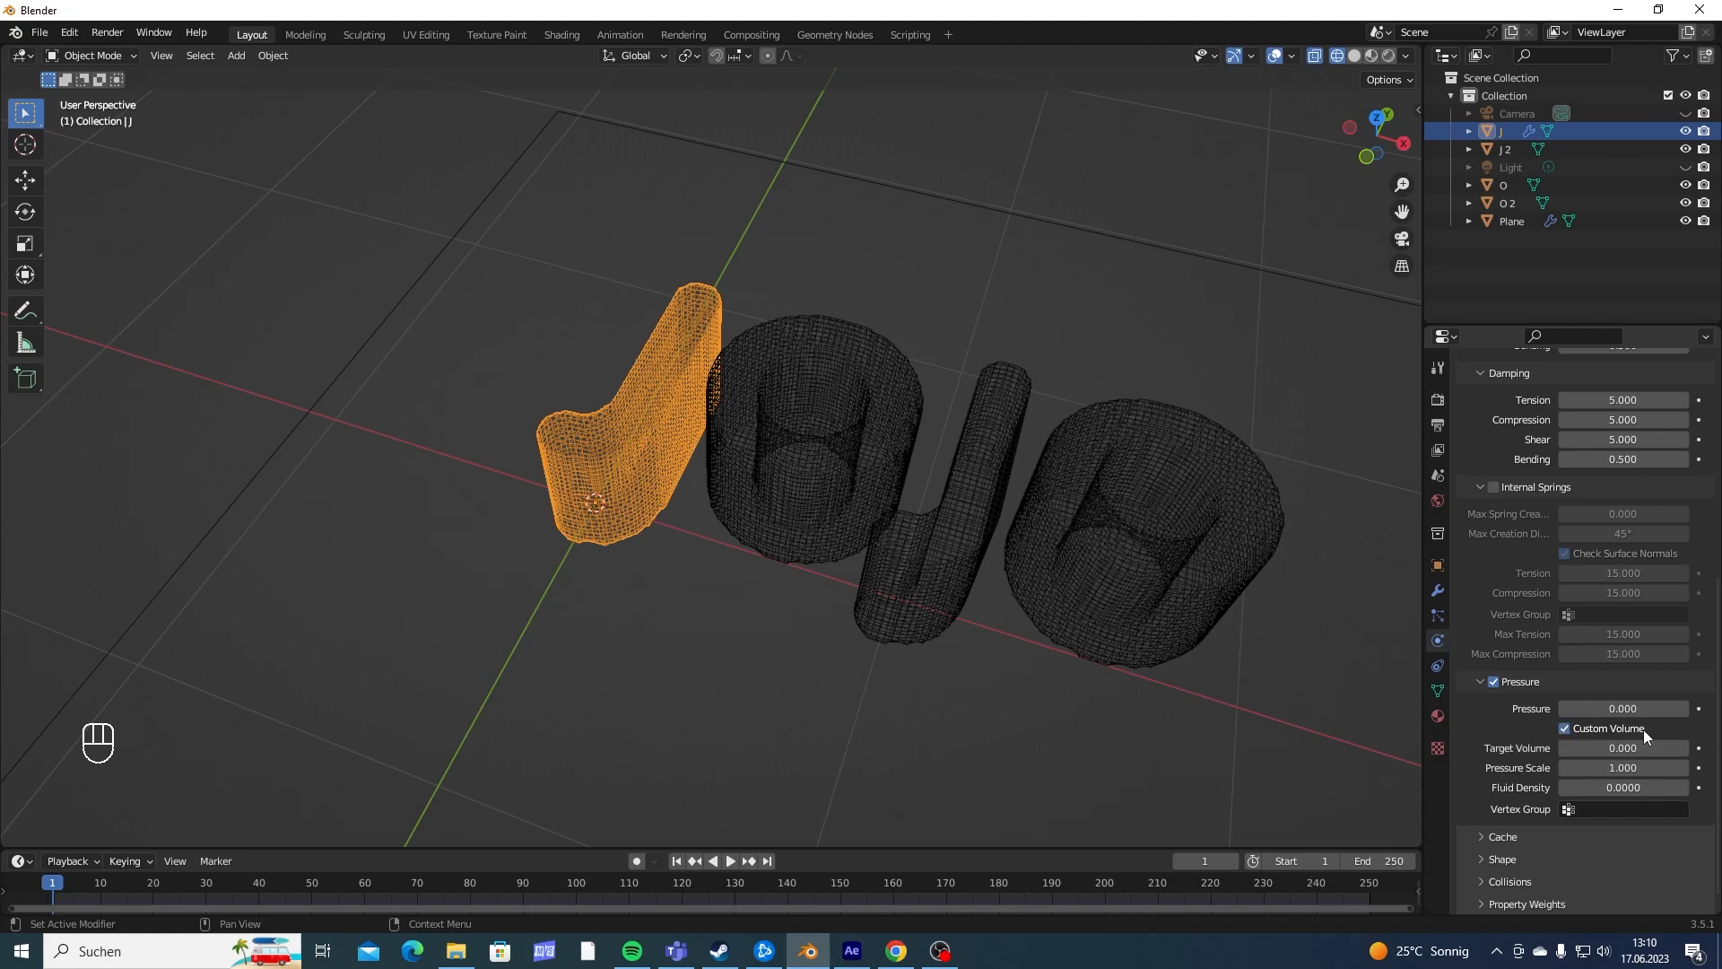
# - Set the Pressure Scale of the J's cloth simulation to 0
pyautogui.moveTo(911, 569); pyautogui.dragTo(933, 485, button='middle')
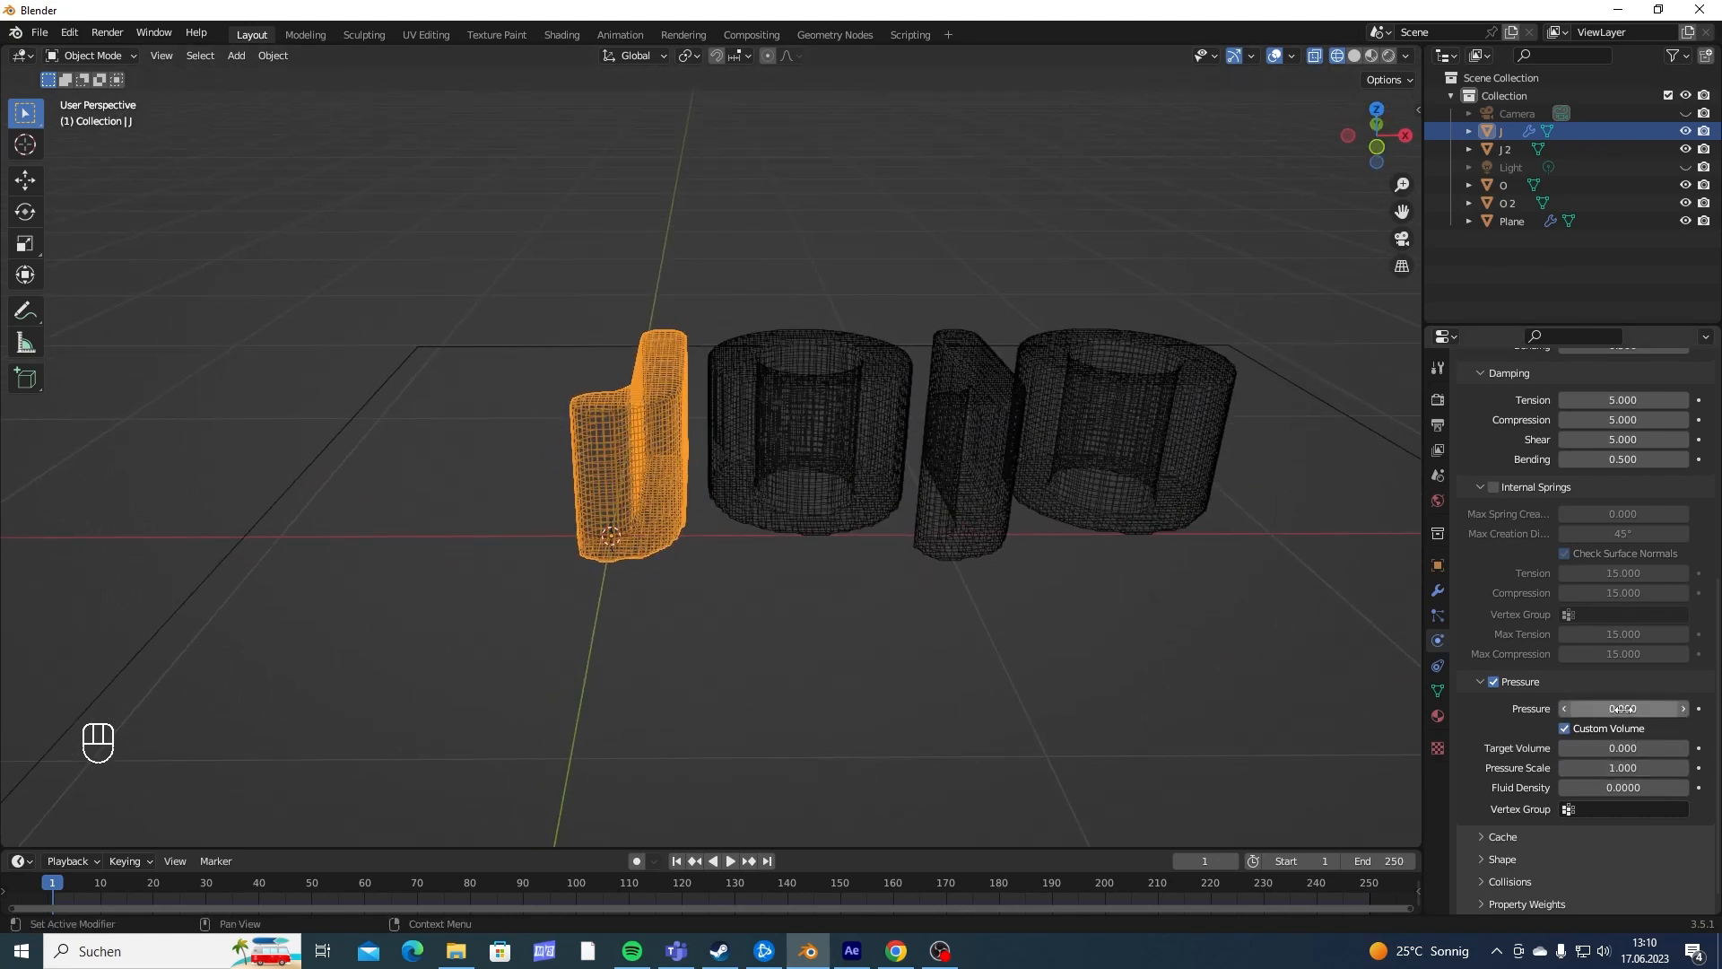
pyautogui.moveTo(933, 507)
pyautogui.mouseDown(button='middle')
pyautogui.moveTo(897, 482)
pyautogui.moveTo(933, 529)
pyautogui.mouseUp(button='middle')
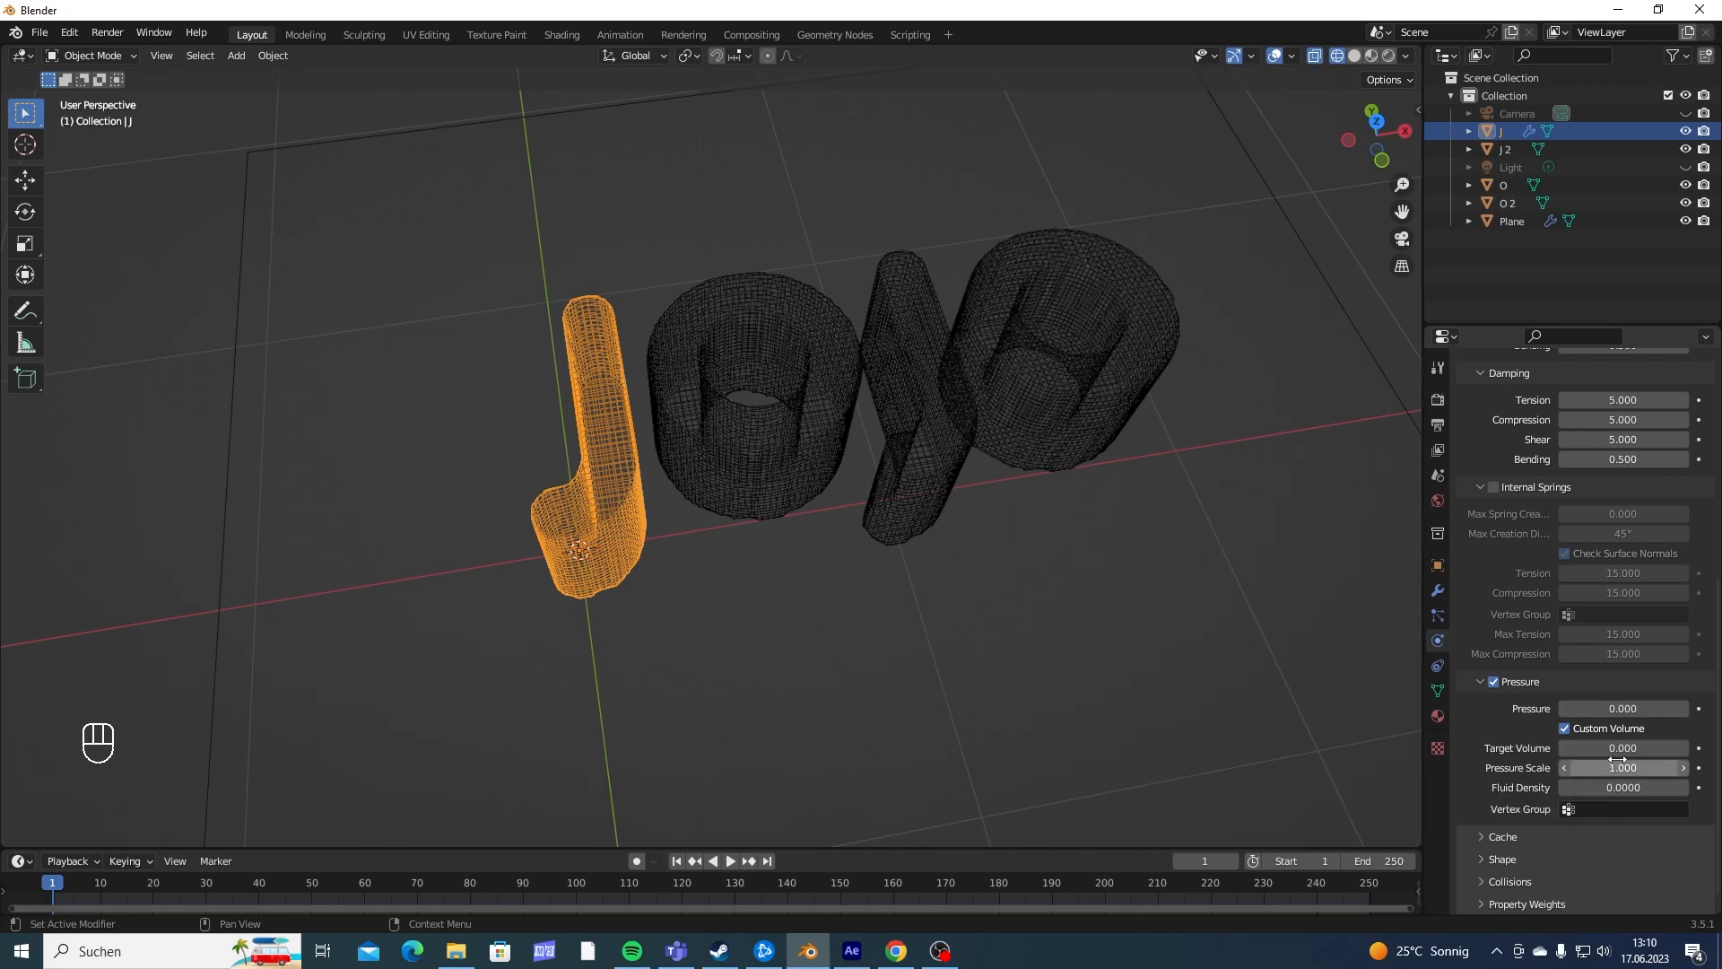
pyautogui.moveTo(789, 390)
pyautogui.keyDown('shift'); pyautogui.mouseDown(button='middle')
pyautogui.moveTo(835, 345)
pyautogui.moveTo(842, 406)
pyautogui.moveTo(772, 379)
pyautogui.moveTo(769, 428)
pyautogui.moveTo(843, 410)
pyautogui.moveTo(805, 402)
pyautogui.mouseUp(button='middle'); pyautogui.keyUp('shift')
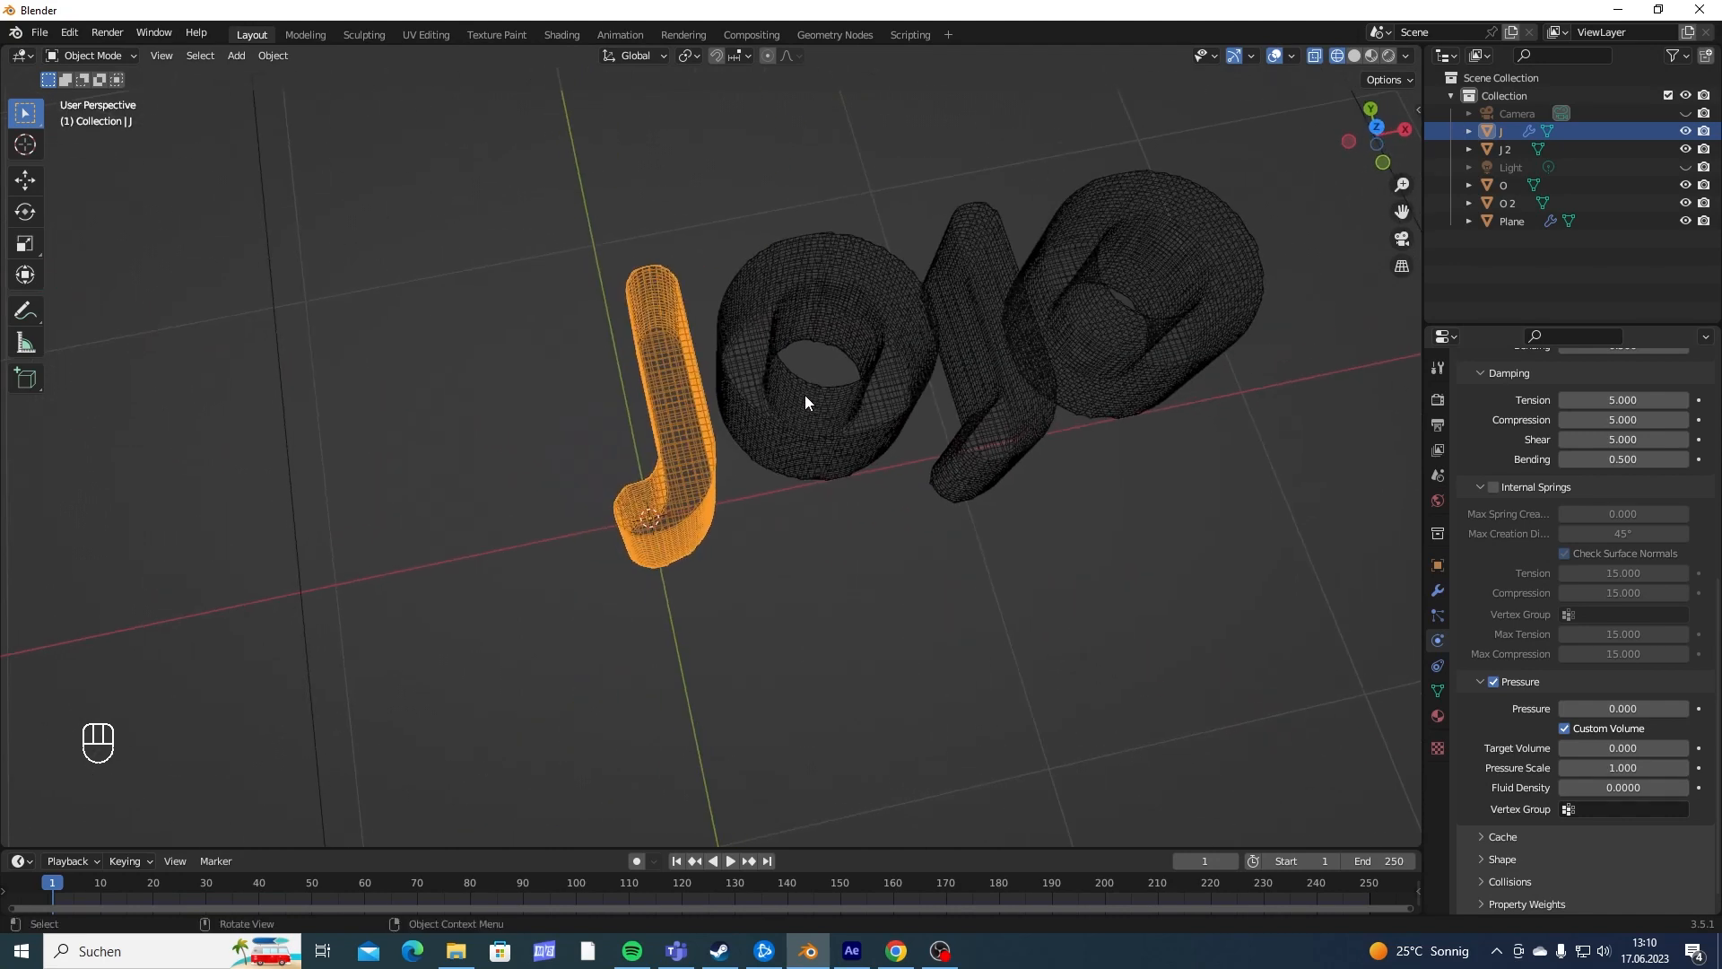
pyautogui.moveTo(294, 793); pyautogui.dragTo(592, 553, button='middle')
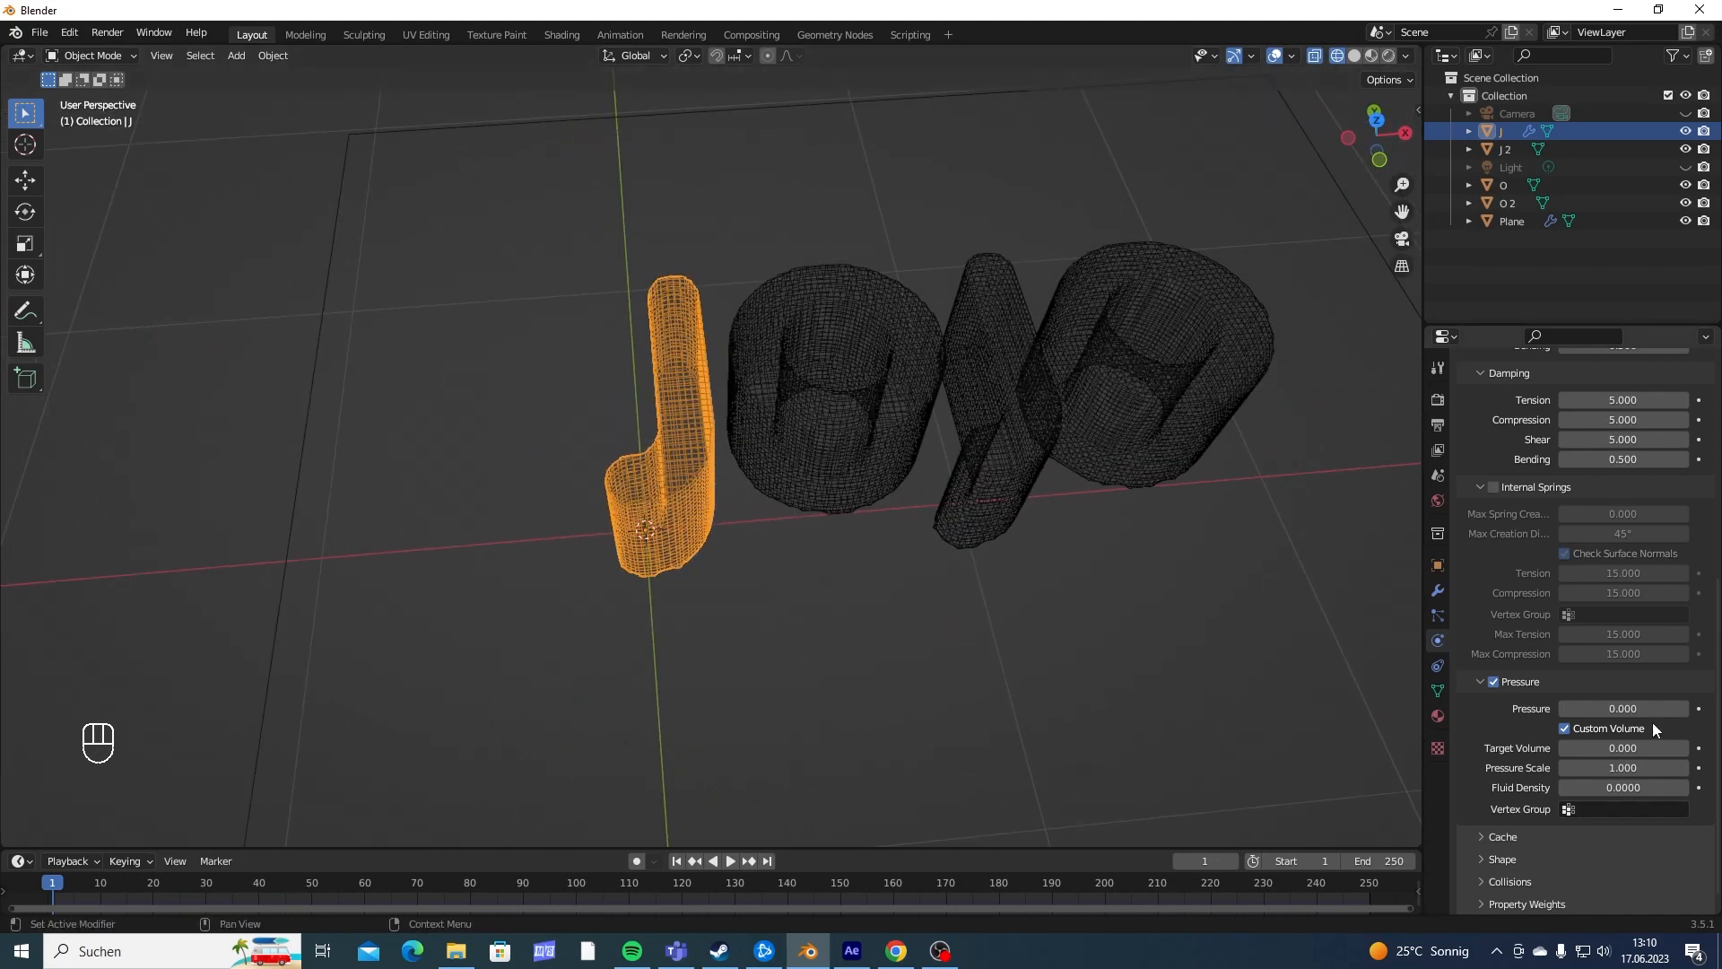
pyautogui.write('0')
pyautogui.press('Return')
# - Insert keyframes at frame 20 for the J's Pressure Scale, Target Volume and Pressure, all at 0
pyautogui.click(153, 884)
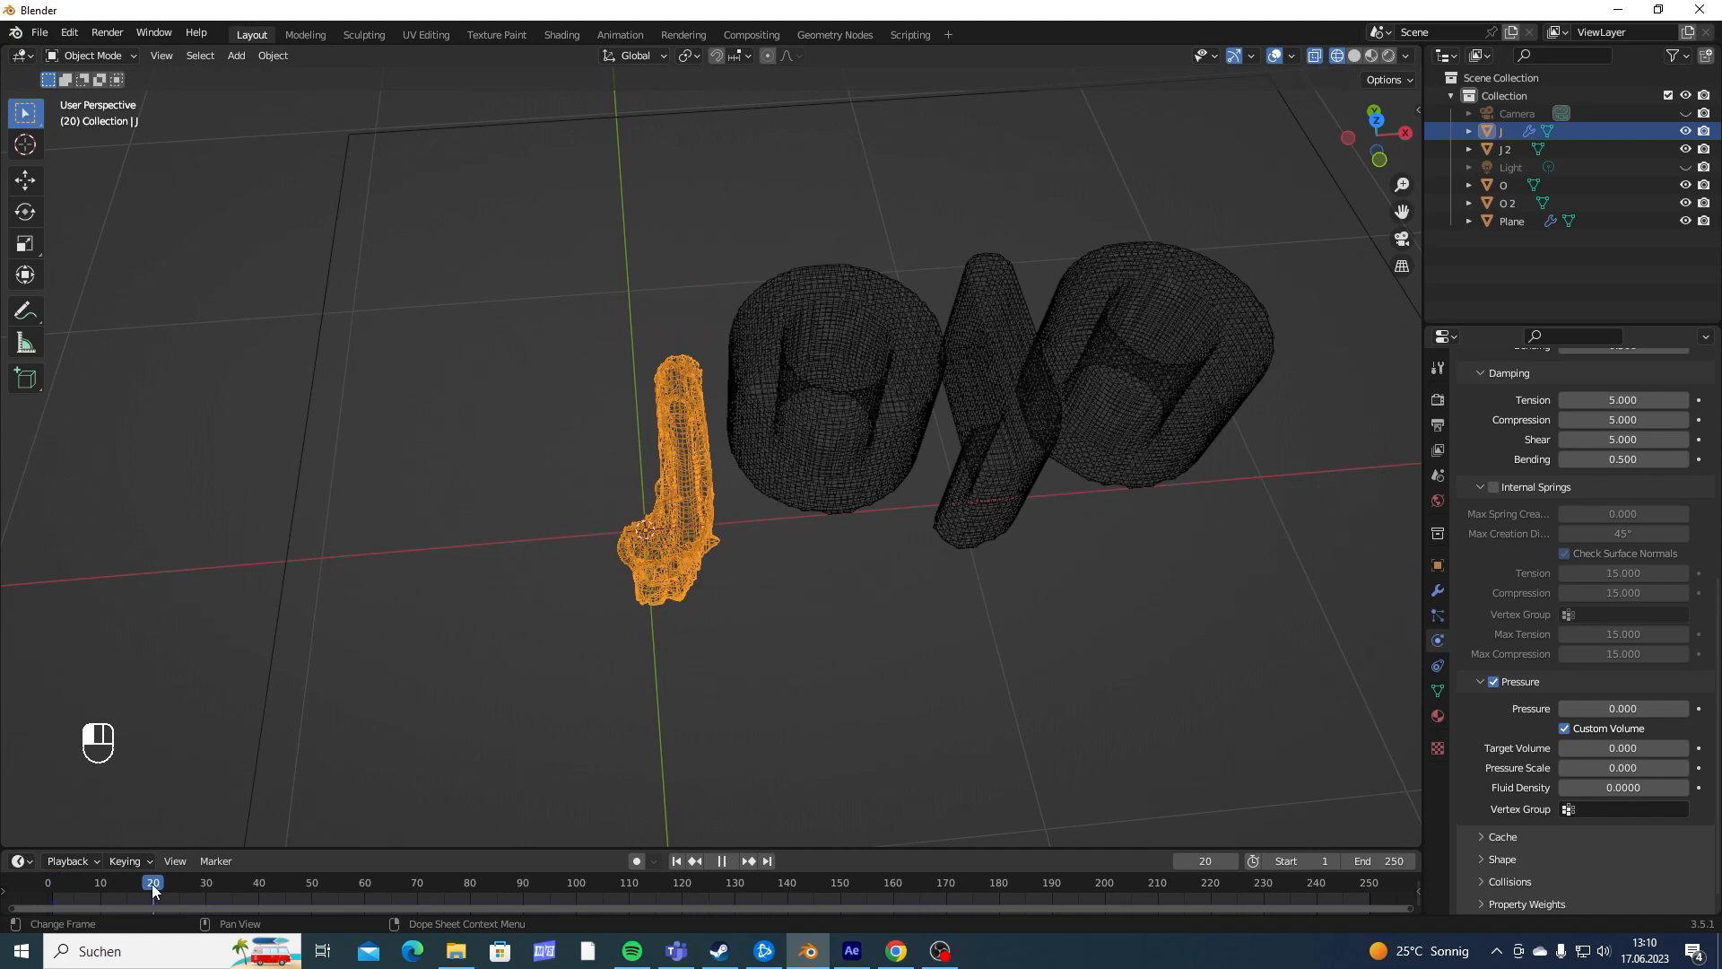
pyautogui.moveTo(649, 693); pyautogui.dragTo(579, 651, button='middle')
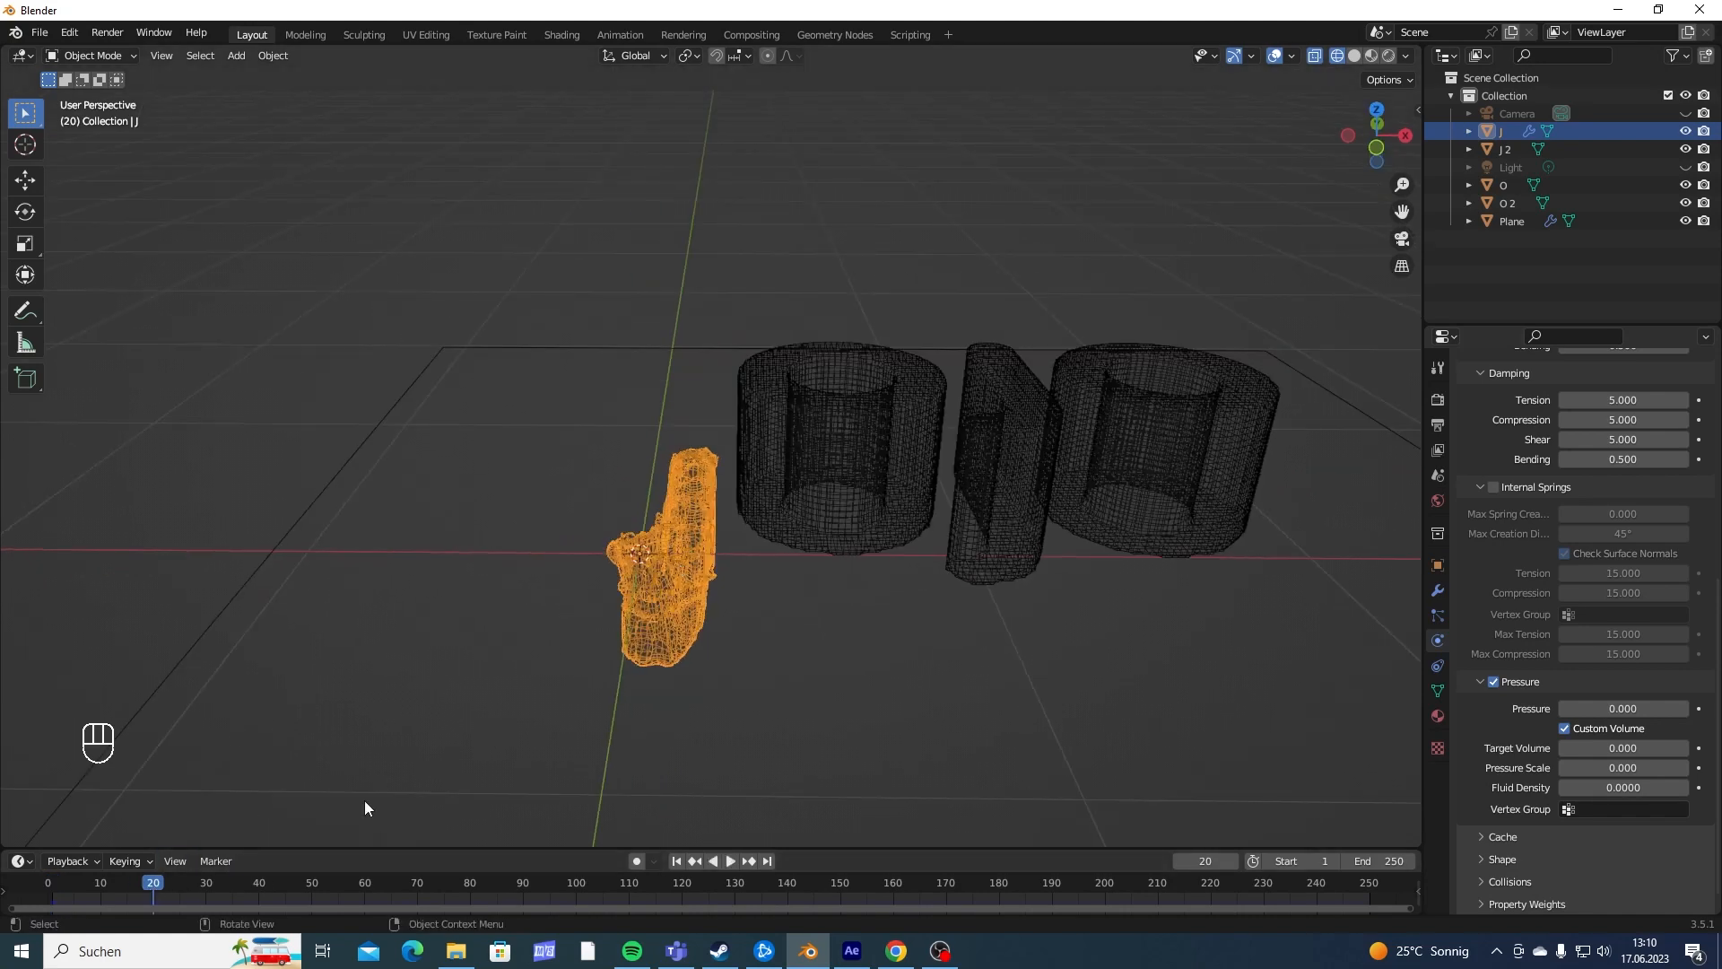
pyautogui.moveTo(364, 807); pyautogui.dragTo(644, 605, button='middle')
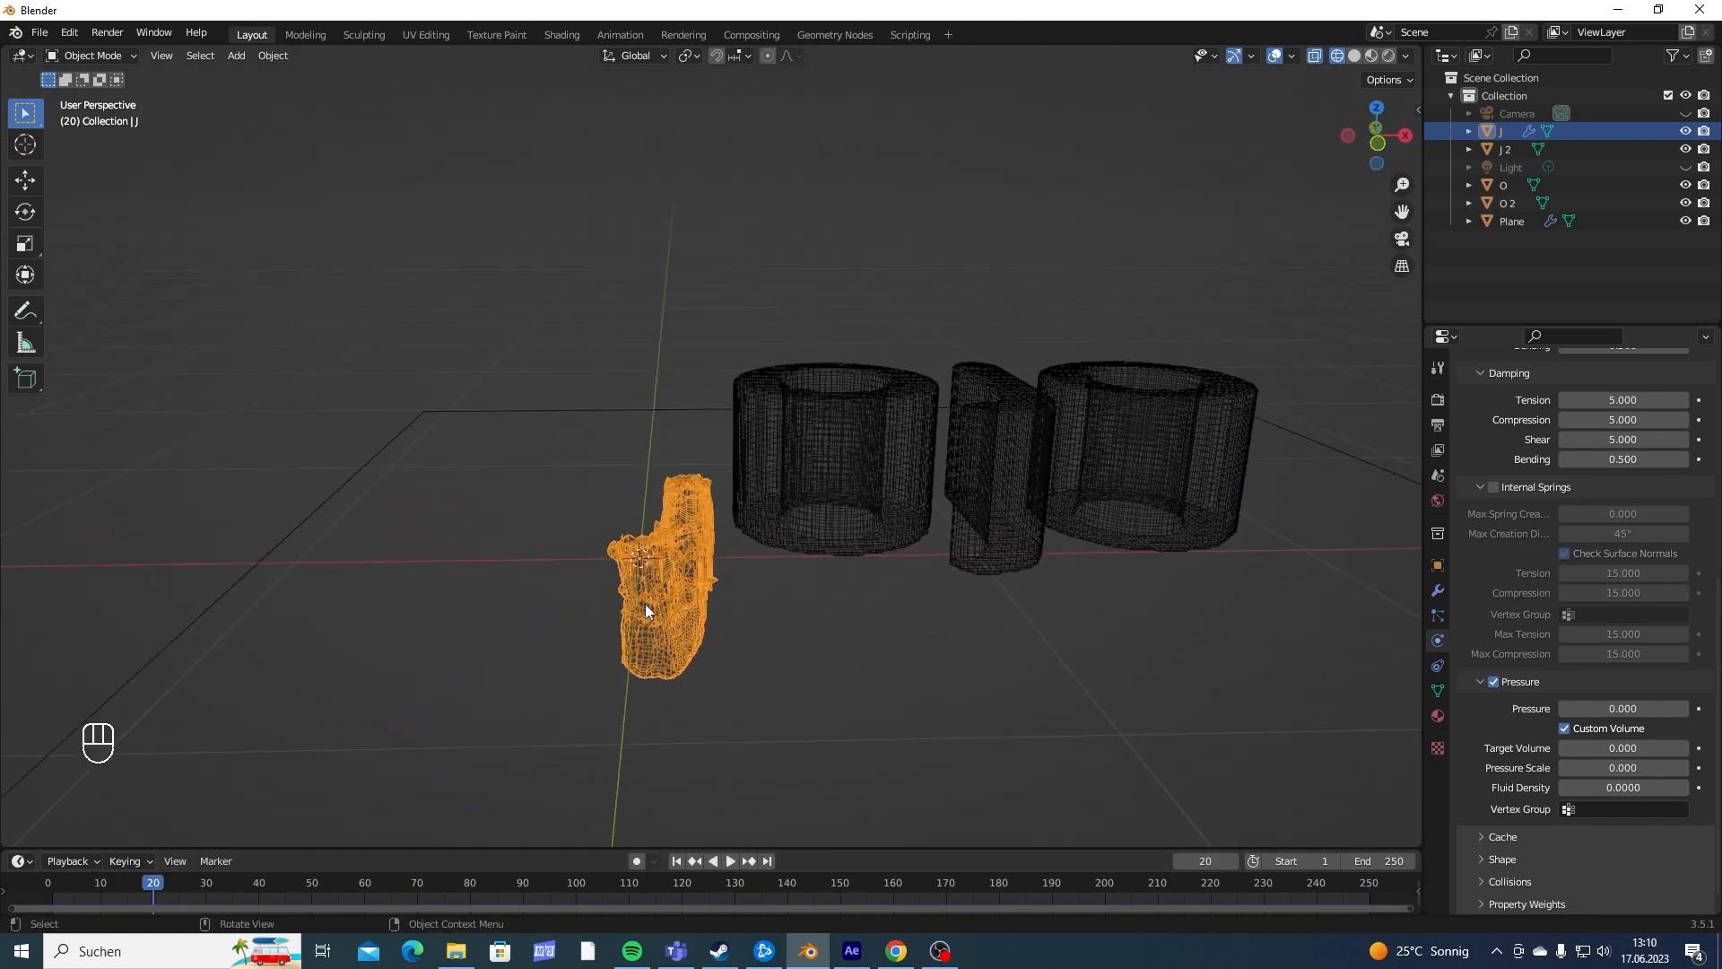
pyautogui.click(1699, 768)
pyautogui.click(1699, 748)
pyautogui.click(1699, 708)
# - Play the simulation from the start, then return to frame 20 and inspect the J's collapse onto the plane
pyautogui.moveTo(557, 538); pyautogui.dragTo(523, 483, button='middle')
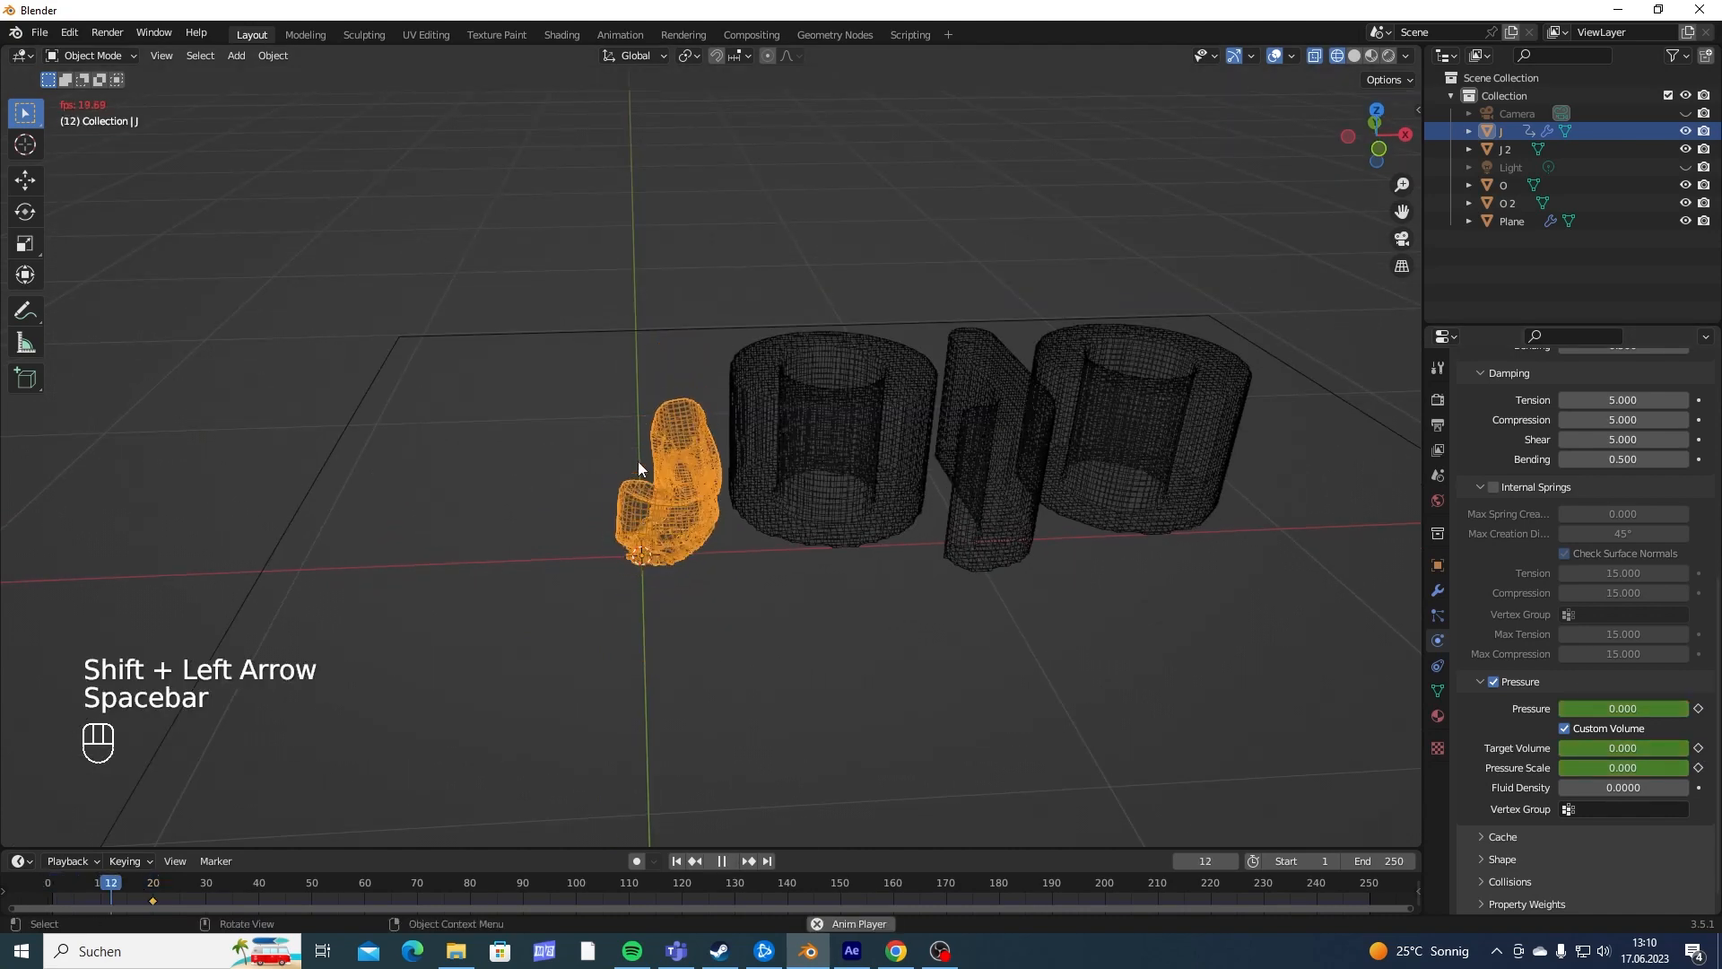
pyautogui.press('space')
pyautogui.moveTo(807, 472); pyautogui.dragTo(658, 491, button='middle')
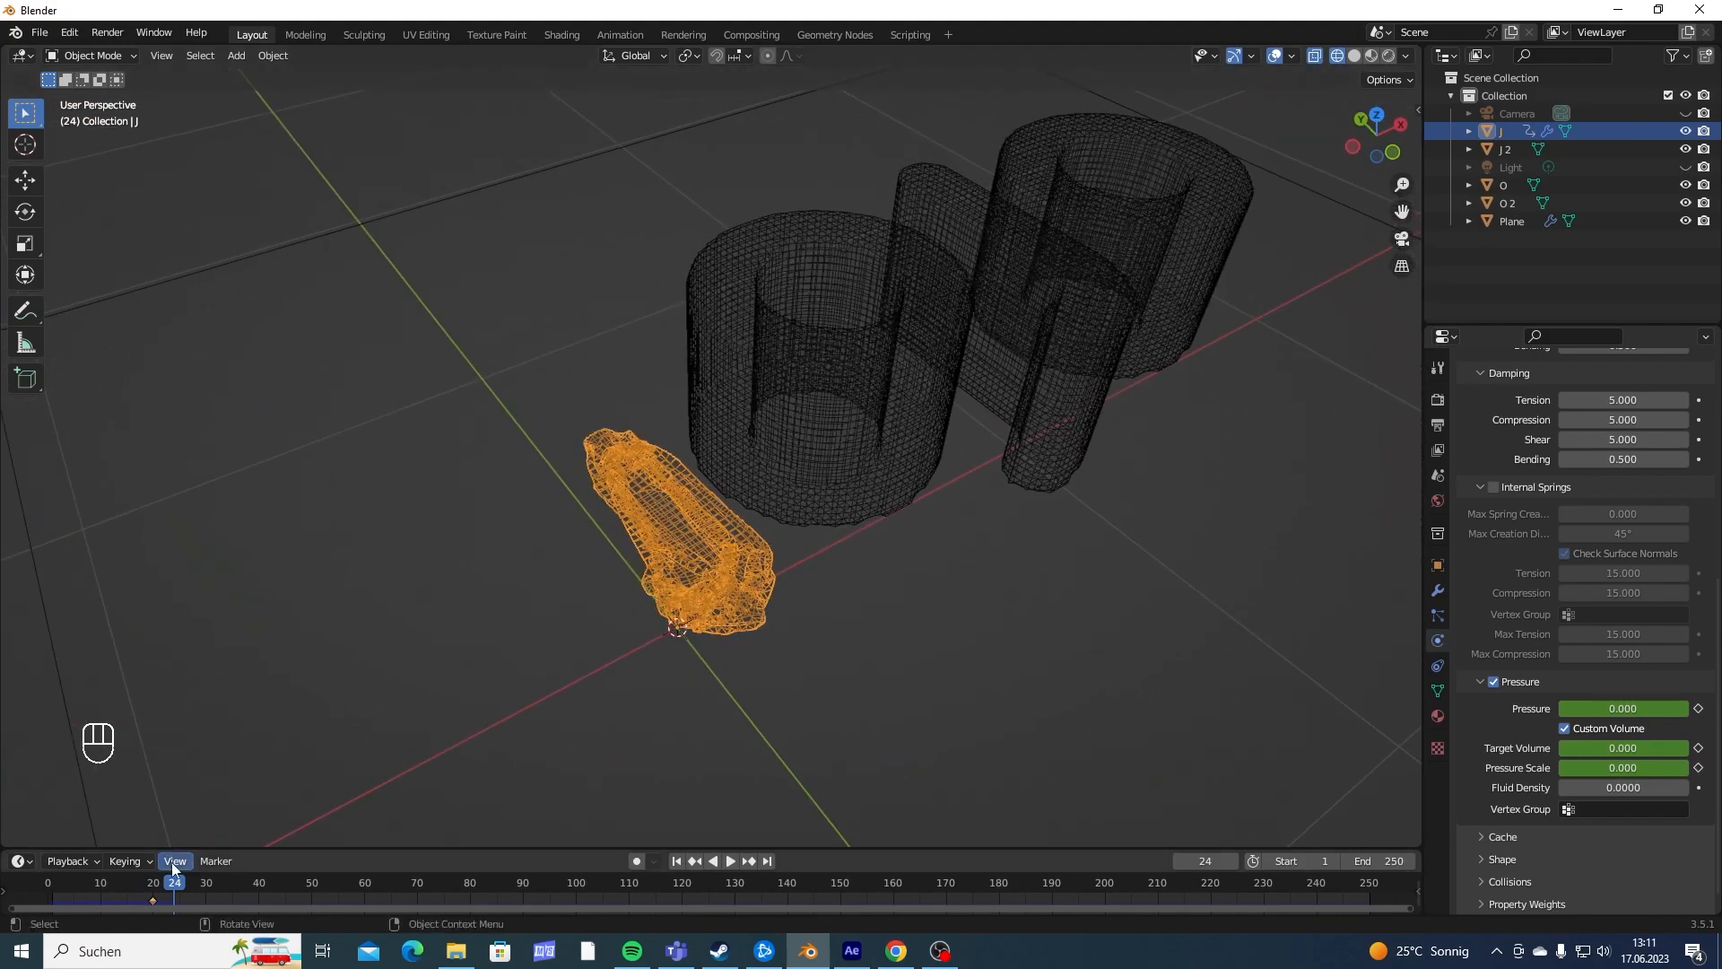
pyautogui.moveTo(173, 885); pyautogui.dragTo(153, 890)
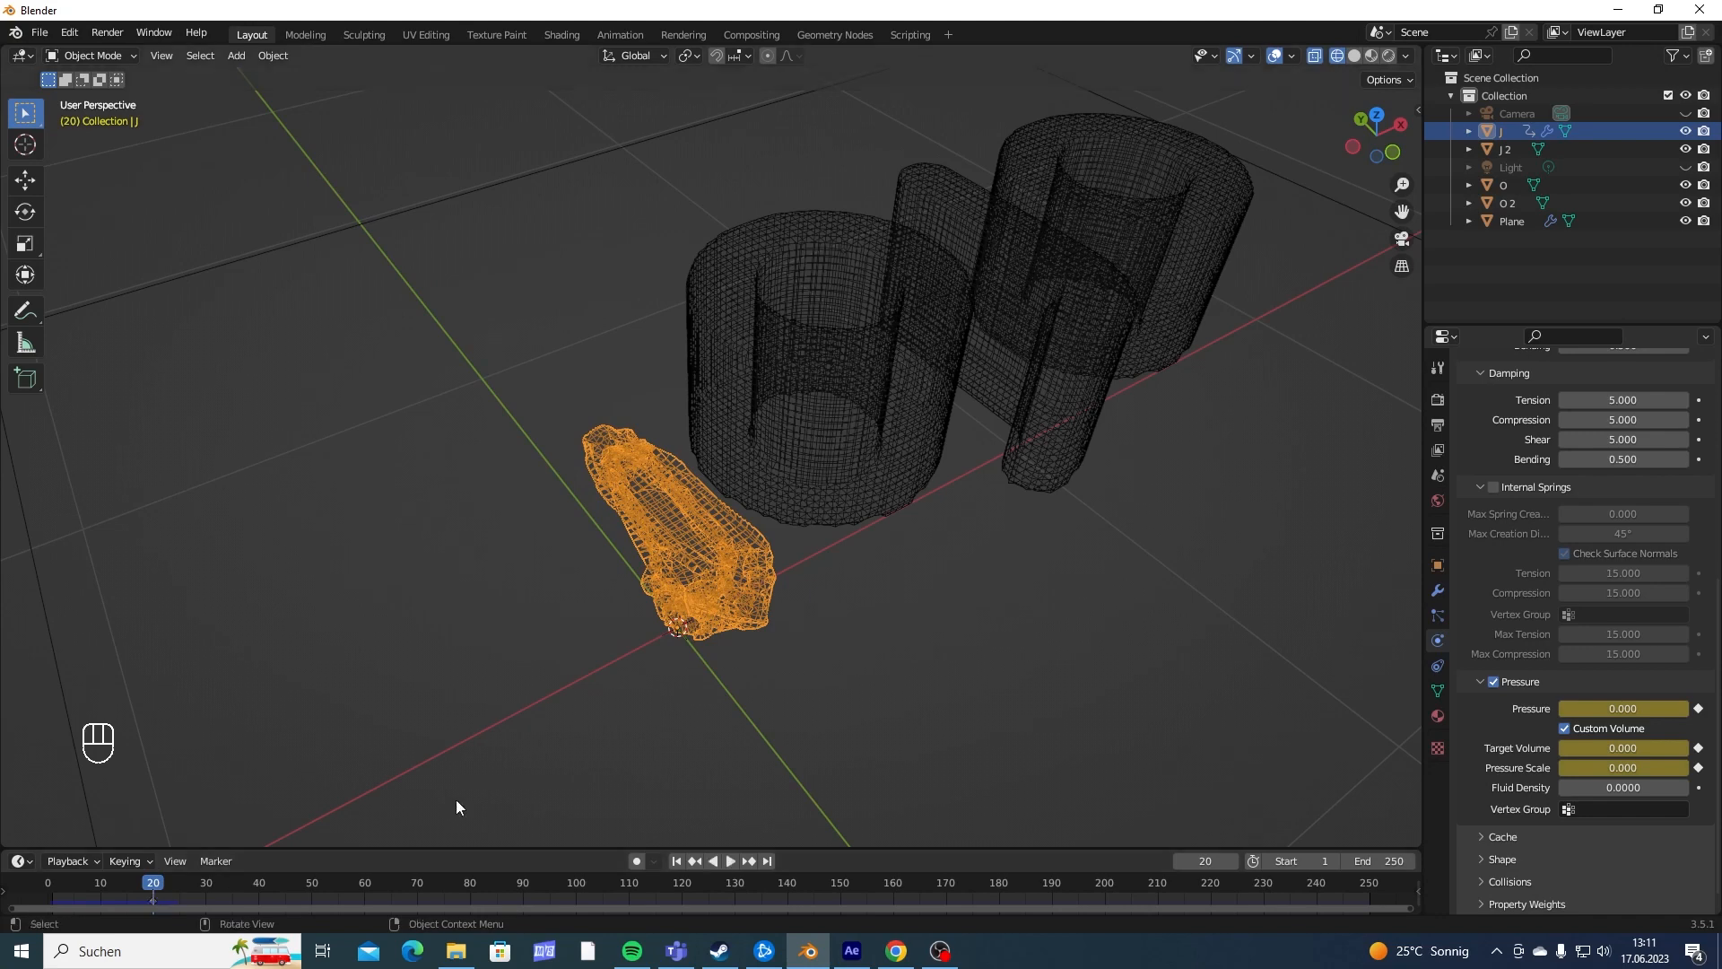
pyautogui.moveTo(456, 799); pyautogui.dragTo(611, 590, button='middle')
pyautogui.moveTo(545, 445); pyautogui.dragTo(627, 574, button='middle')
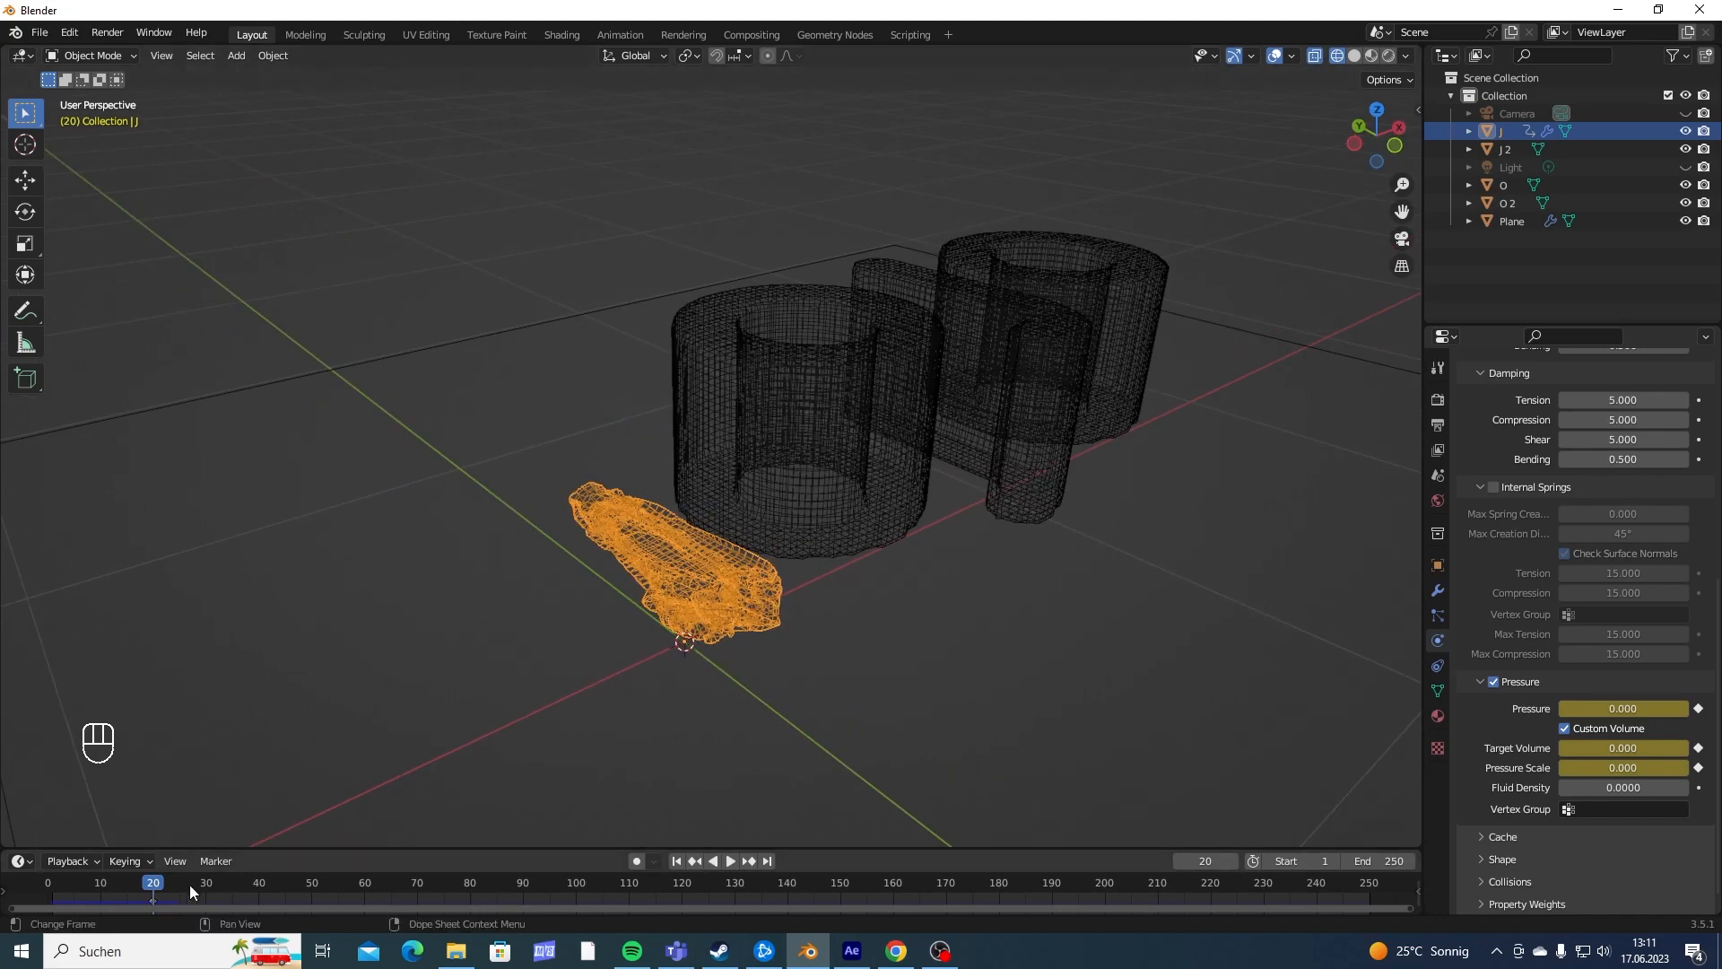
# - Advance the simulation to frame 25 and set the J's cloth Pressure to 30
pyautogui.press('space')
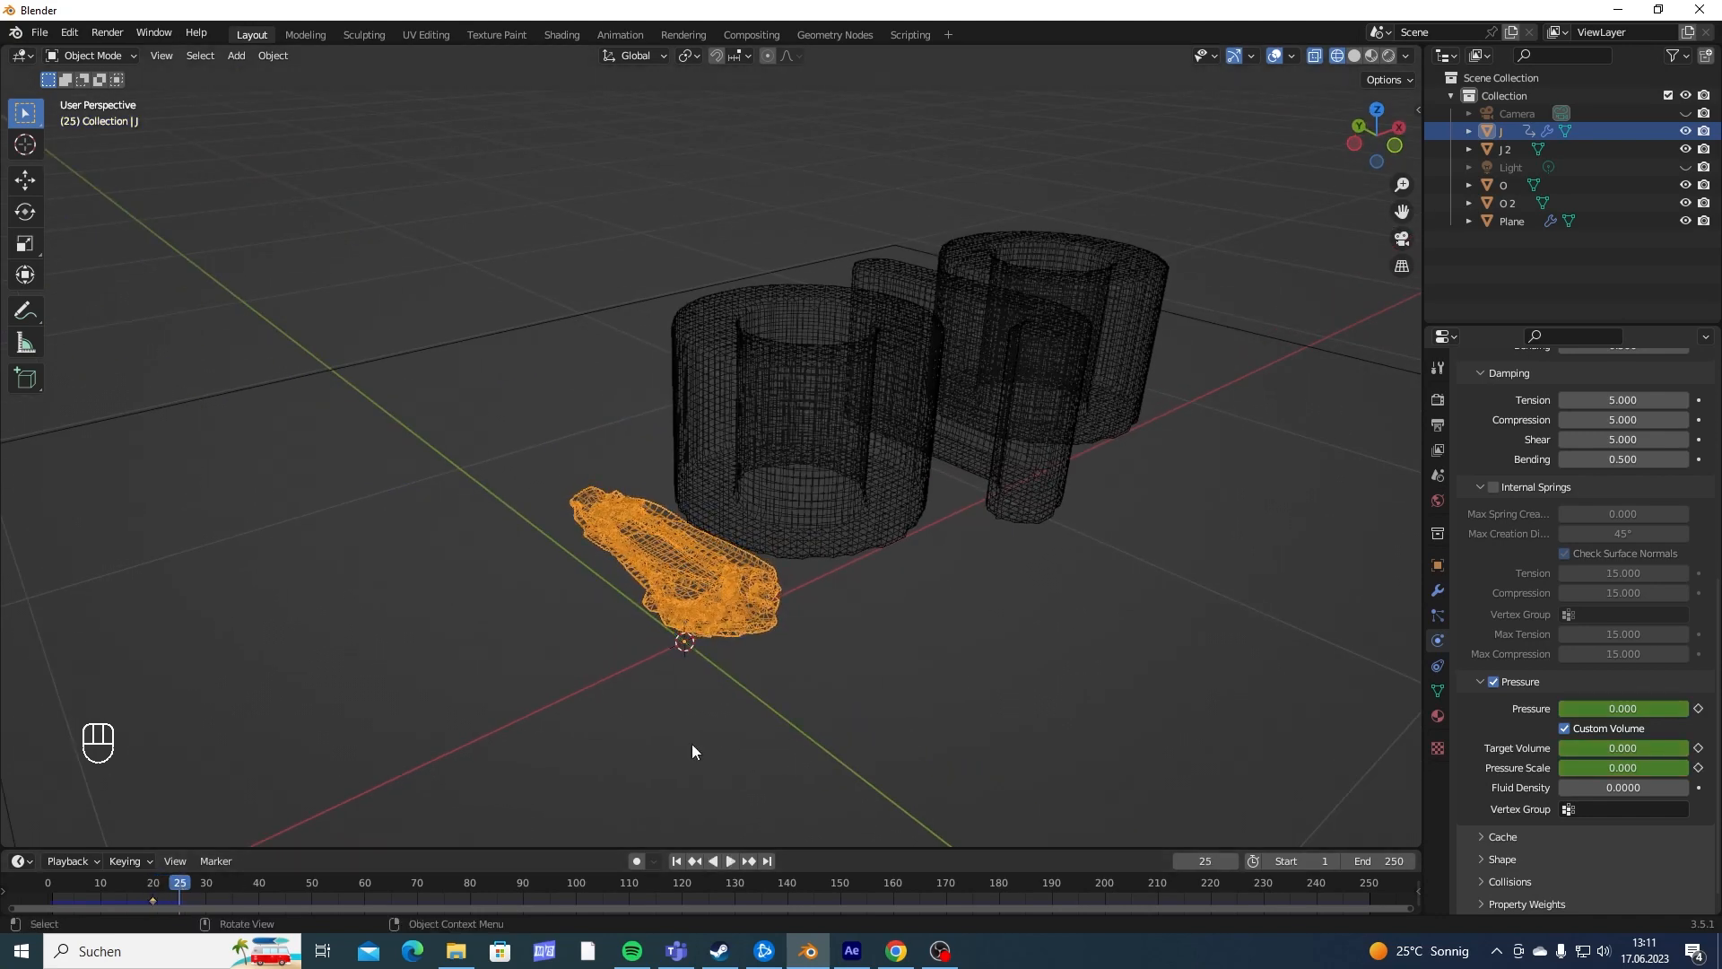
pyautogui.moveTo(692, 744); pyautogui.dragTo(764, 608, button='middle')
pyautogui.press('space')
pyautogui.doubleClick(1626, 709)
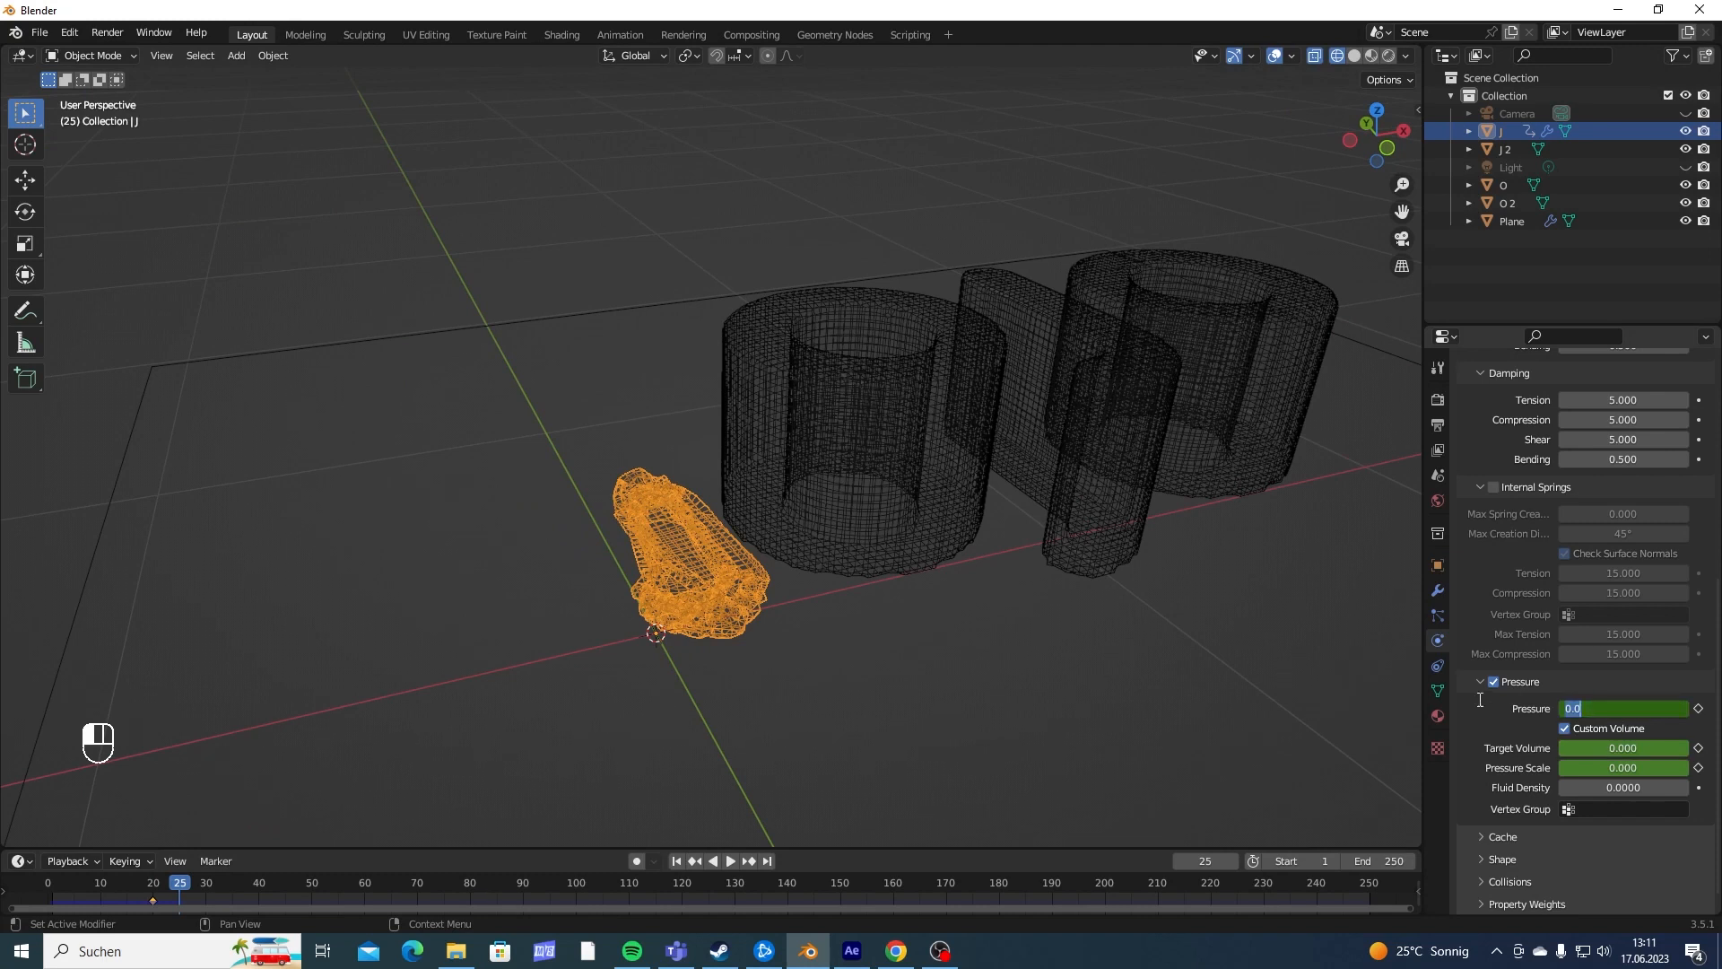
pyautogui.write('30')
pyautogui.press('Return')
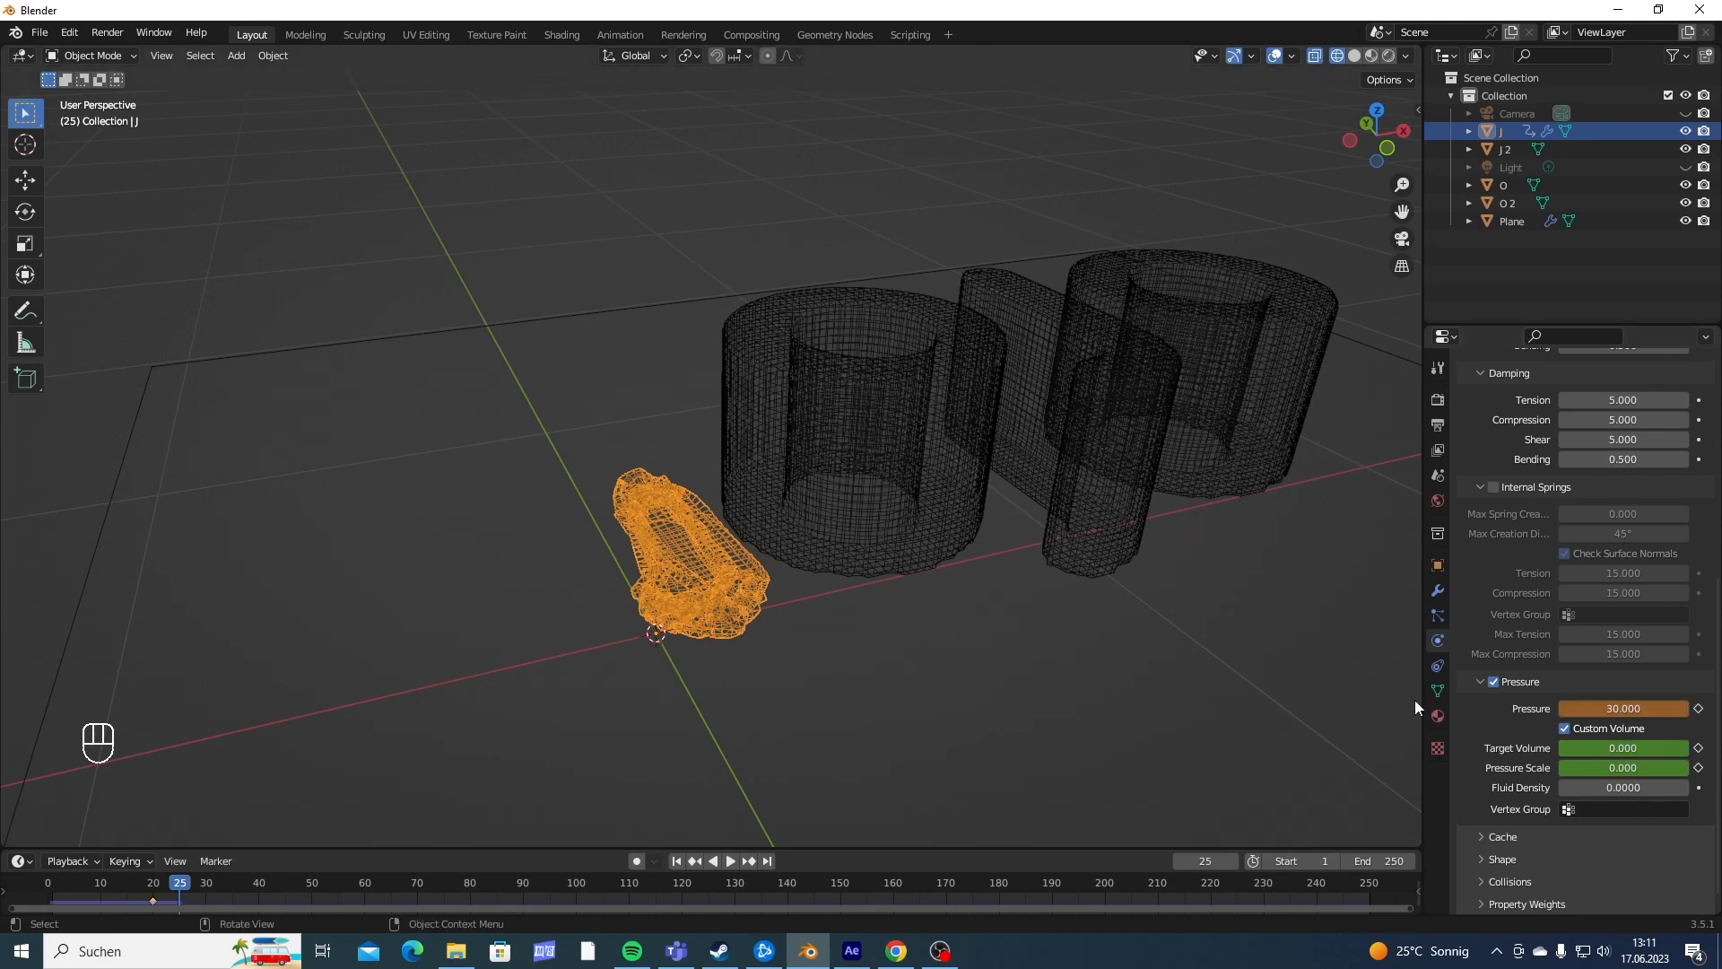
# - Set the J's Target Volume to 15 and its Pressure Scale to 10
pyautogui.doubleClick(1630, 748)
pyautogui.write('1')
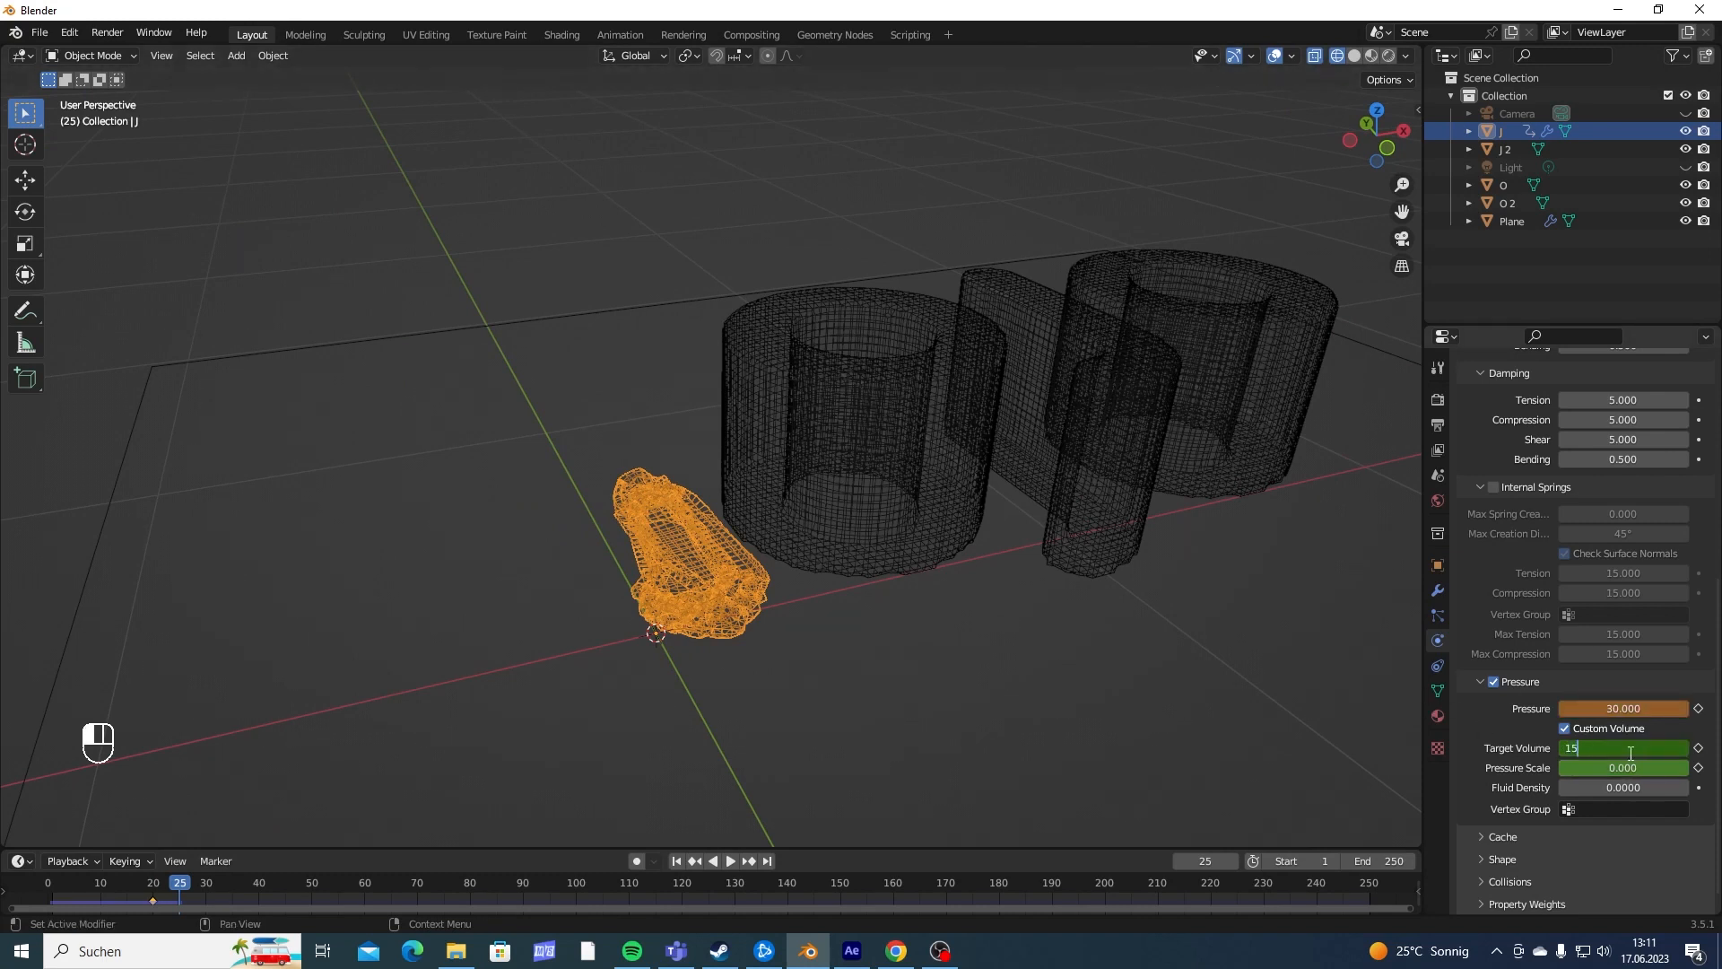
pyautogui.write('5')
pyautogui.press('Return')
pyautogui.doubleClick(1613, 767)
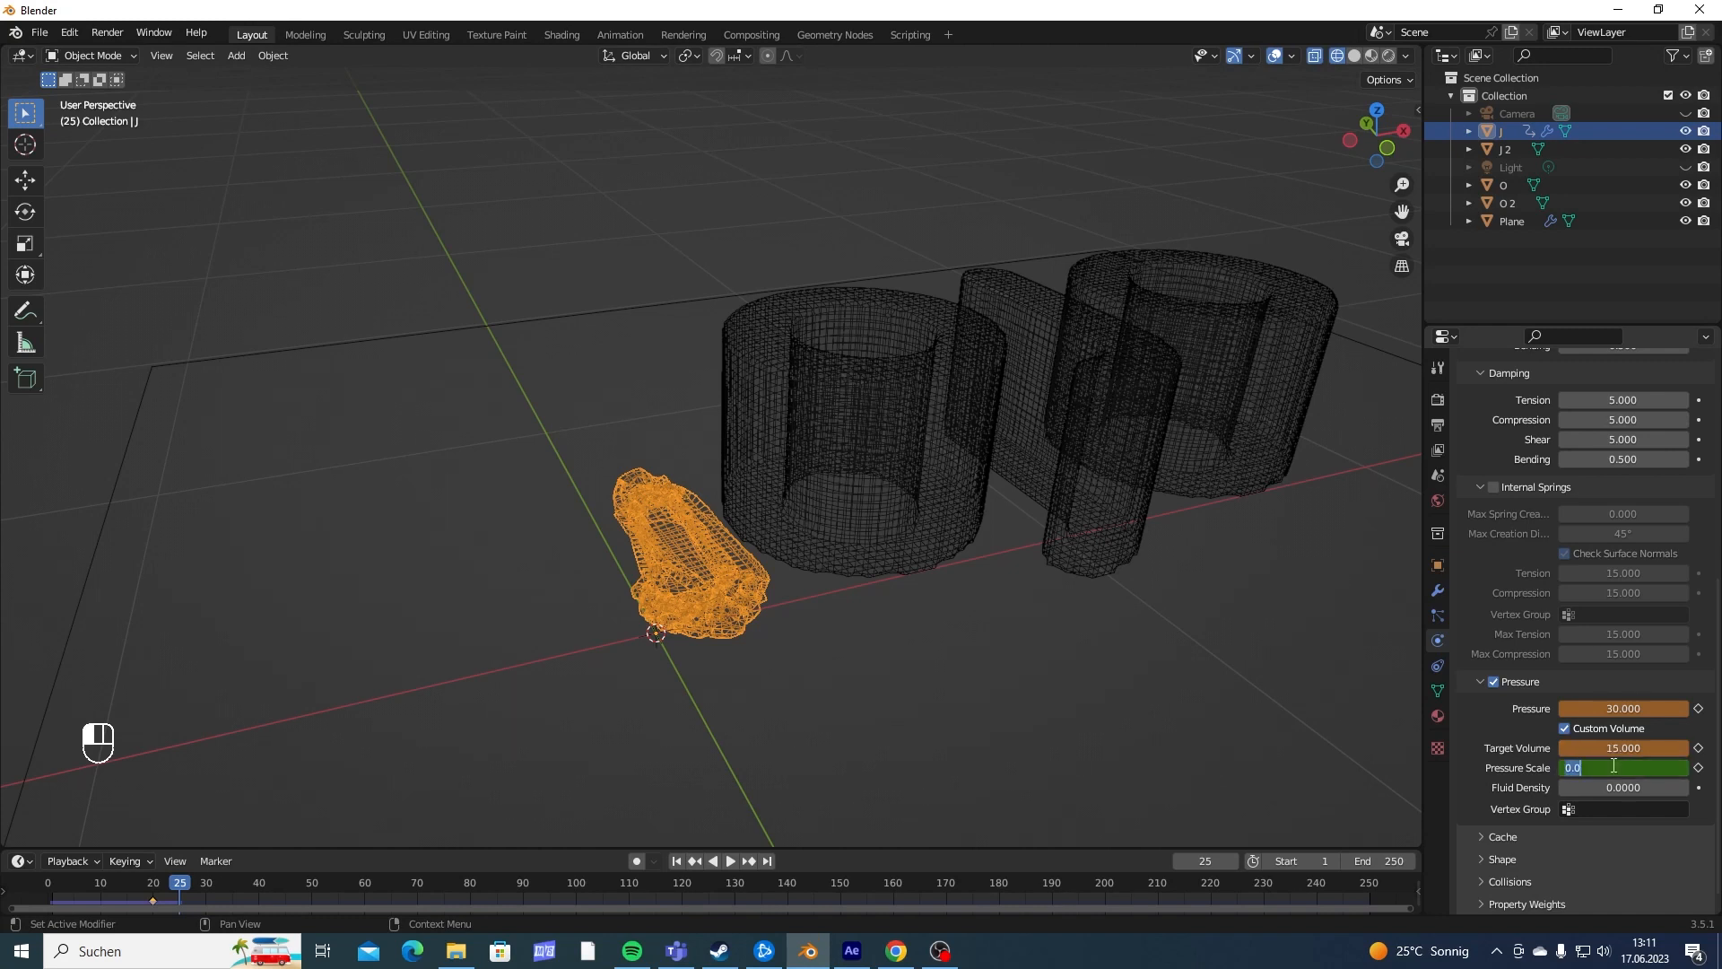
pyautogui.write('10')
pyautogui.press('Return')
# - Keyframe the J's Pressure Scale, Target Volume and Pressure at frame 25
pyautogui.click(1698, 768)
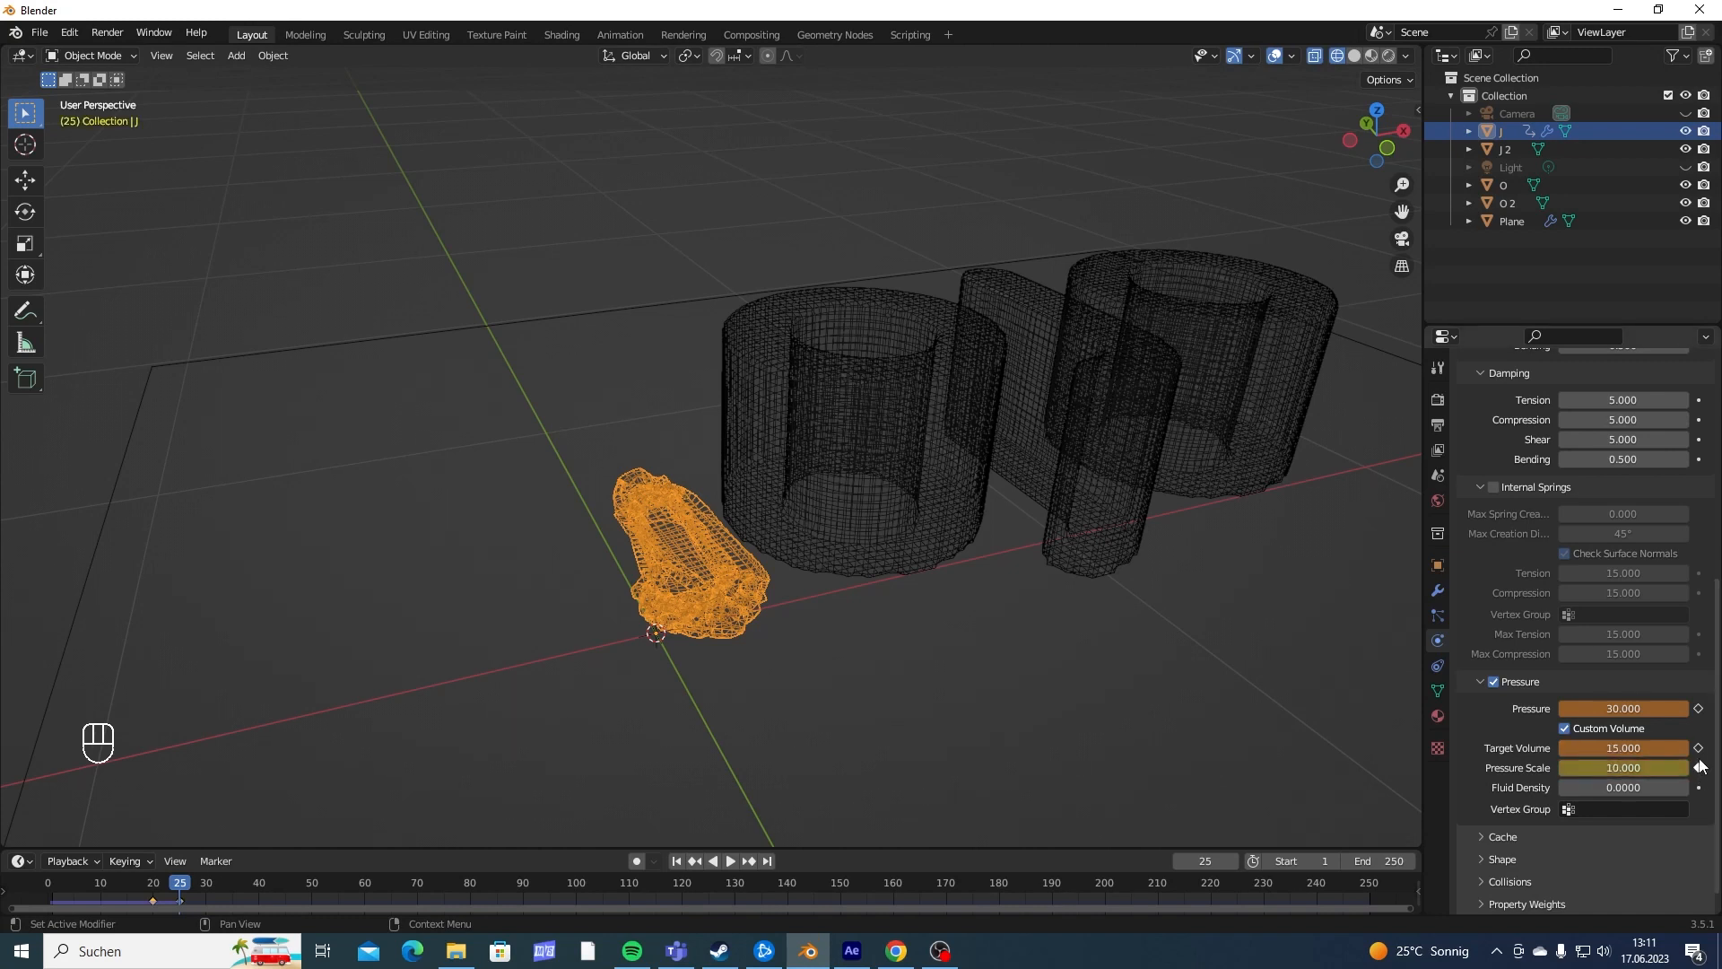
pyautogui.click(1698, 748)
pyautogui.click(1698, 708)
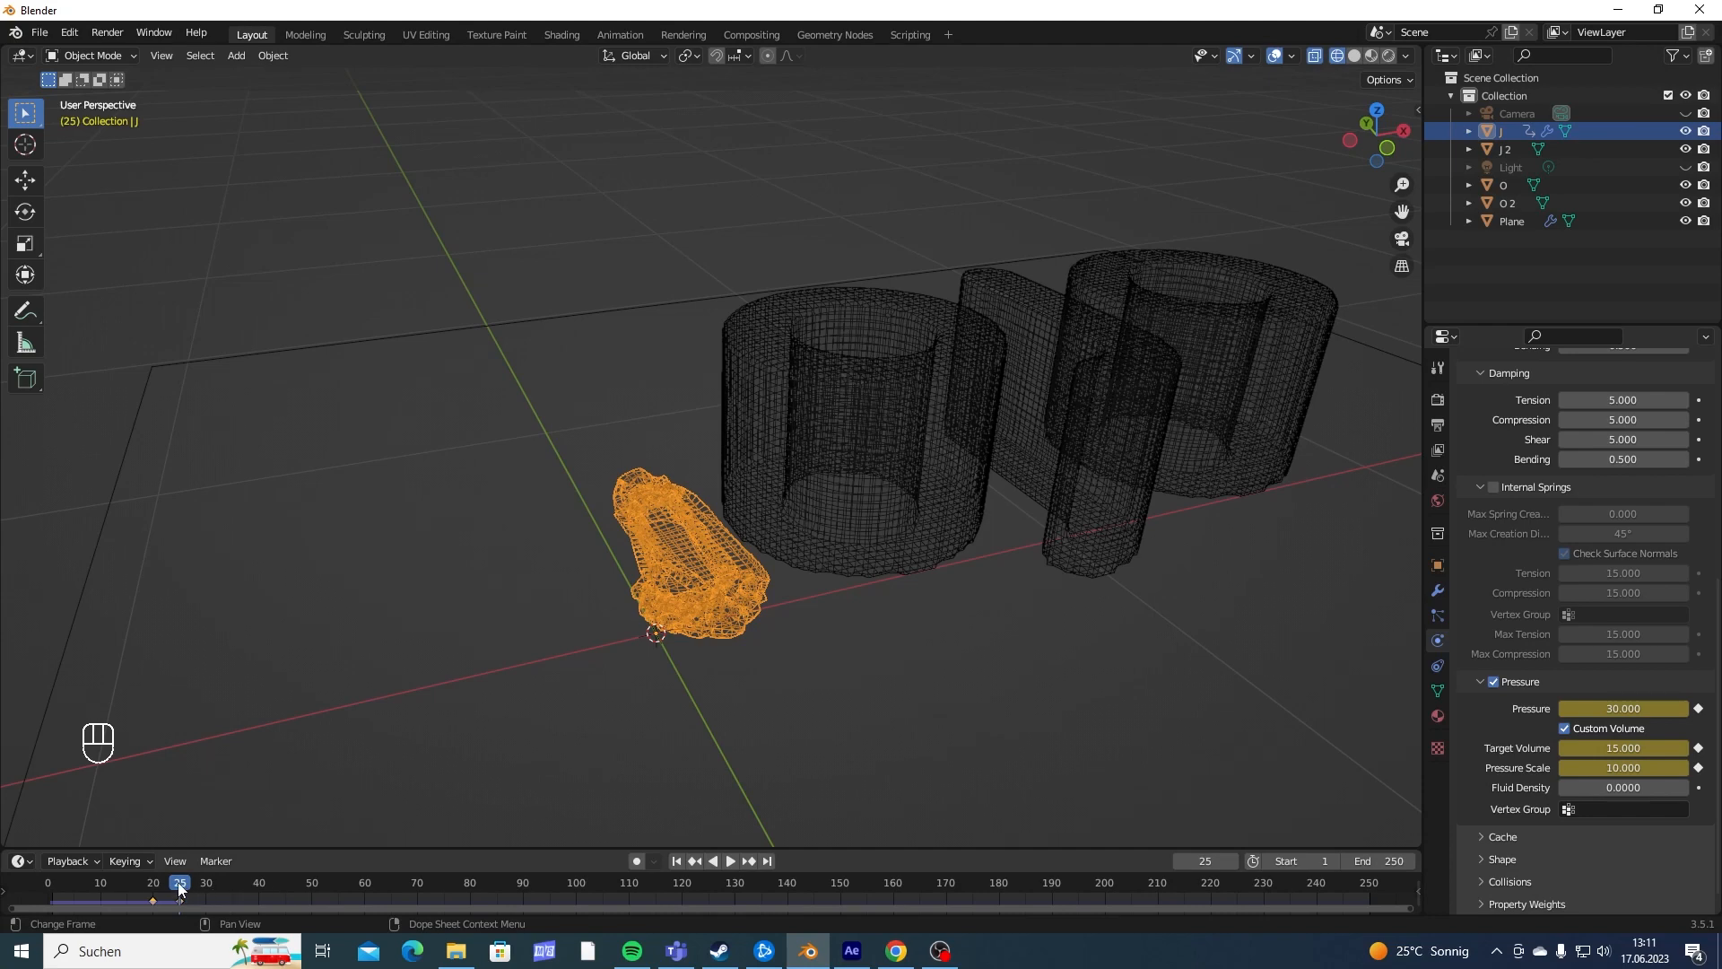
# - At frame 30, set and keyframe the J's Pressure to 10, Target Volume to 5 and Pressure Scale to 2
pyautogui.moveTo(178, 888); pyautogui.dragTo(213, 890)
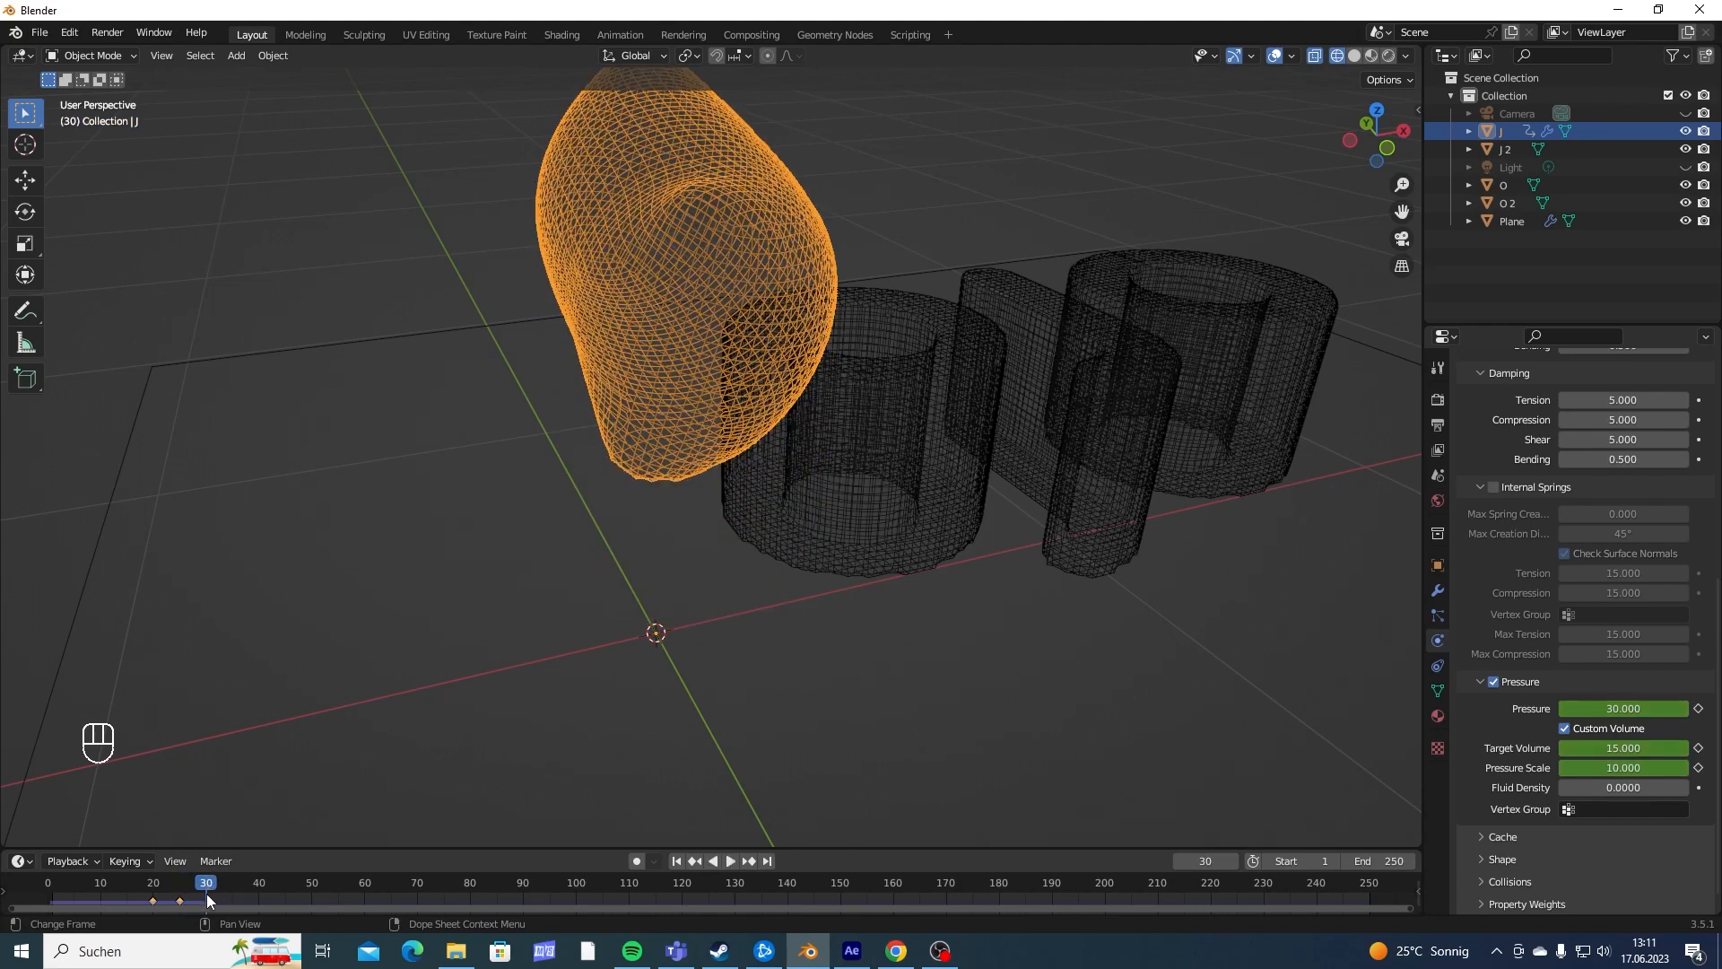
pyautogui.click(1626, 707)
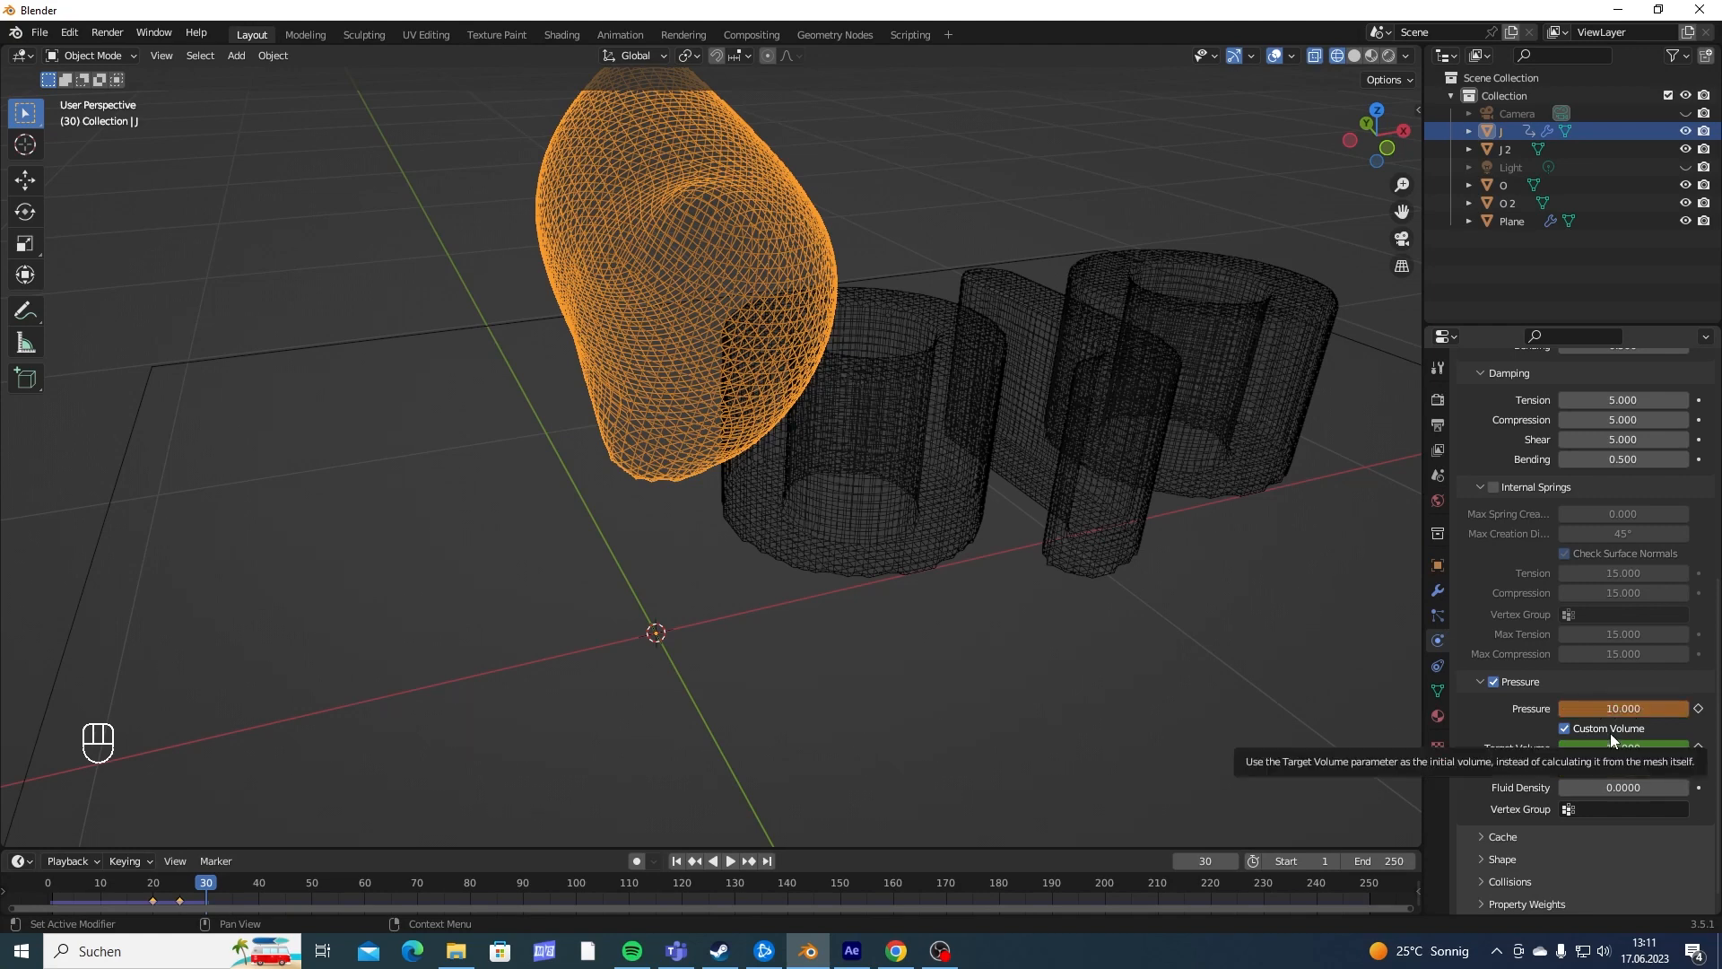
pyautogui.click(1611, 745)
pyautogui.press('Return')
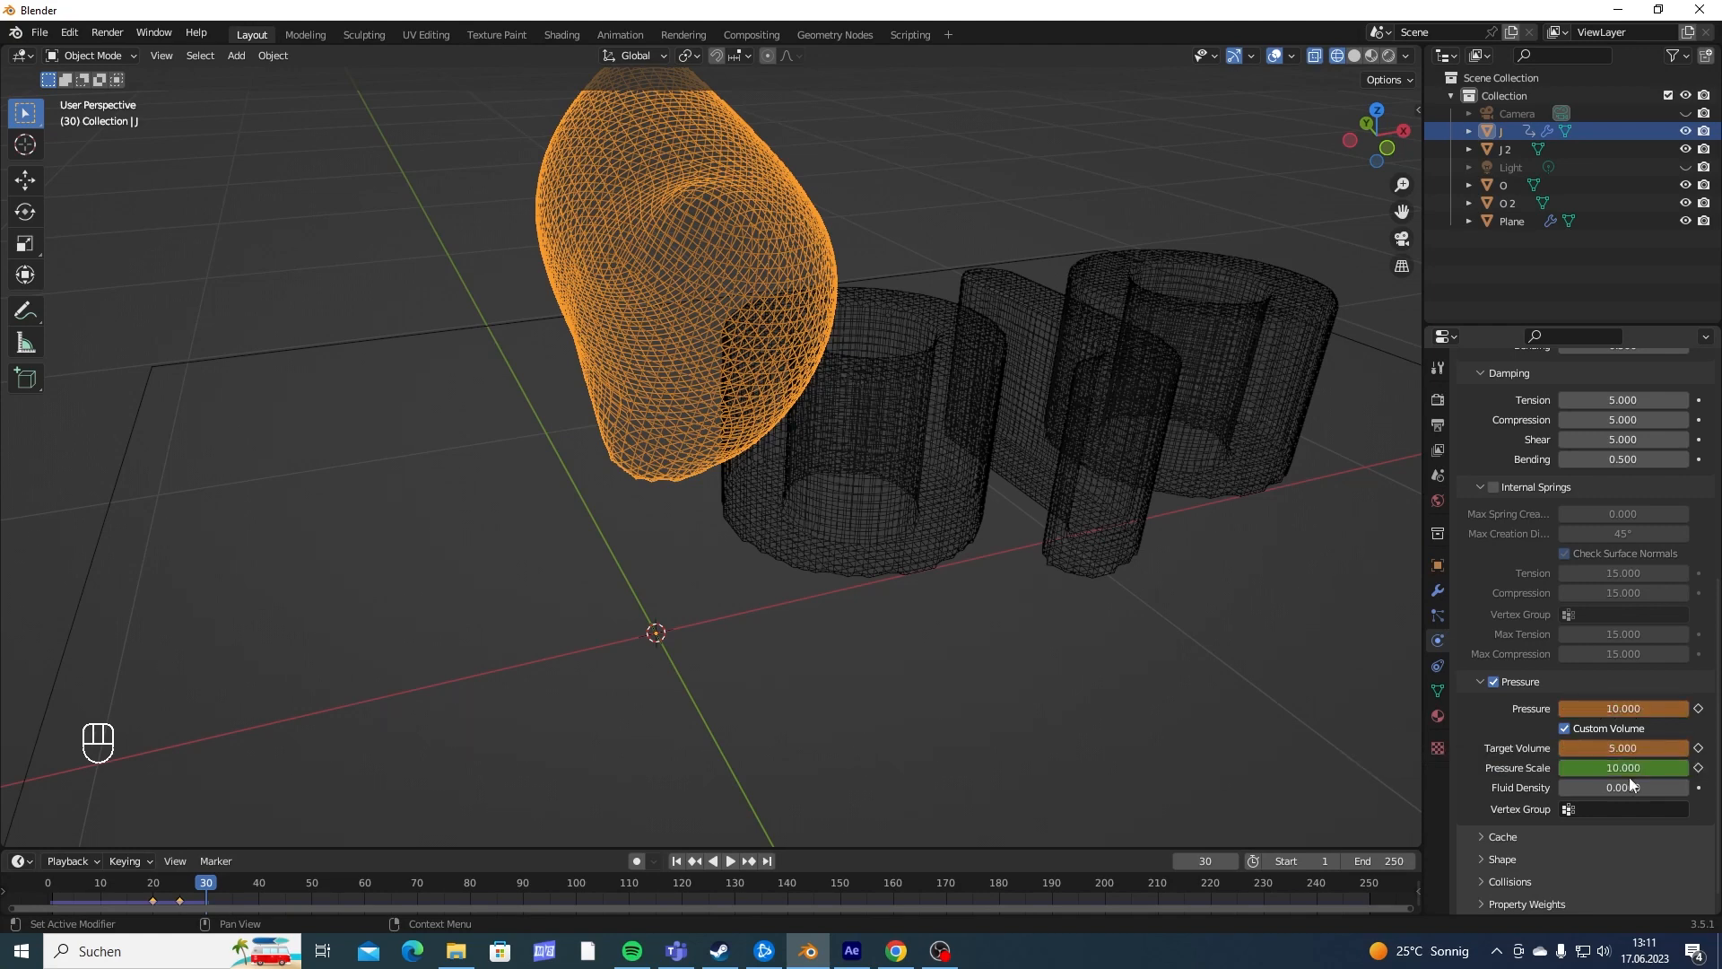
pyautogui.moveTo(1627, 769)
pyautogui.mouseDown()
pyautogui.moveTo(1610, 768)
pyautogui.moveTo(1626, 769)
pyautogui.mouseUp()
pyautogui.click(1698, 767)
pyautogui.click(1698, 748)
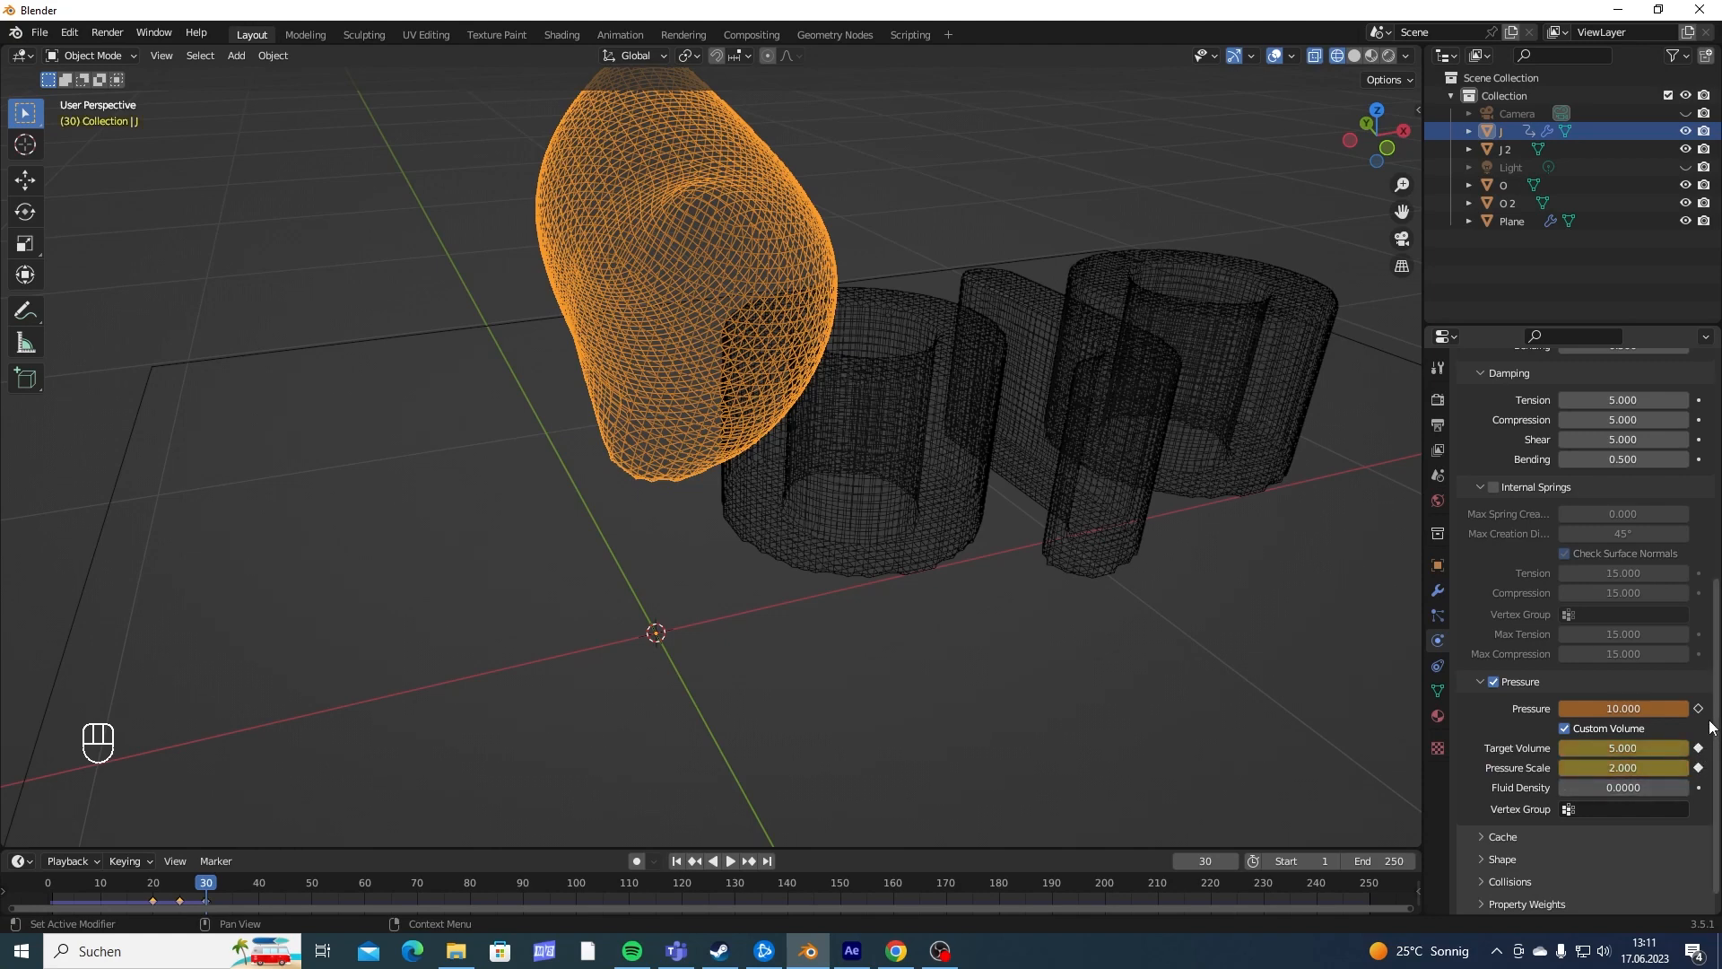
pyautogui.click(1698, 709)
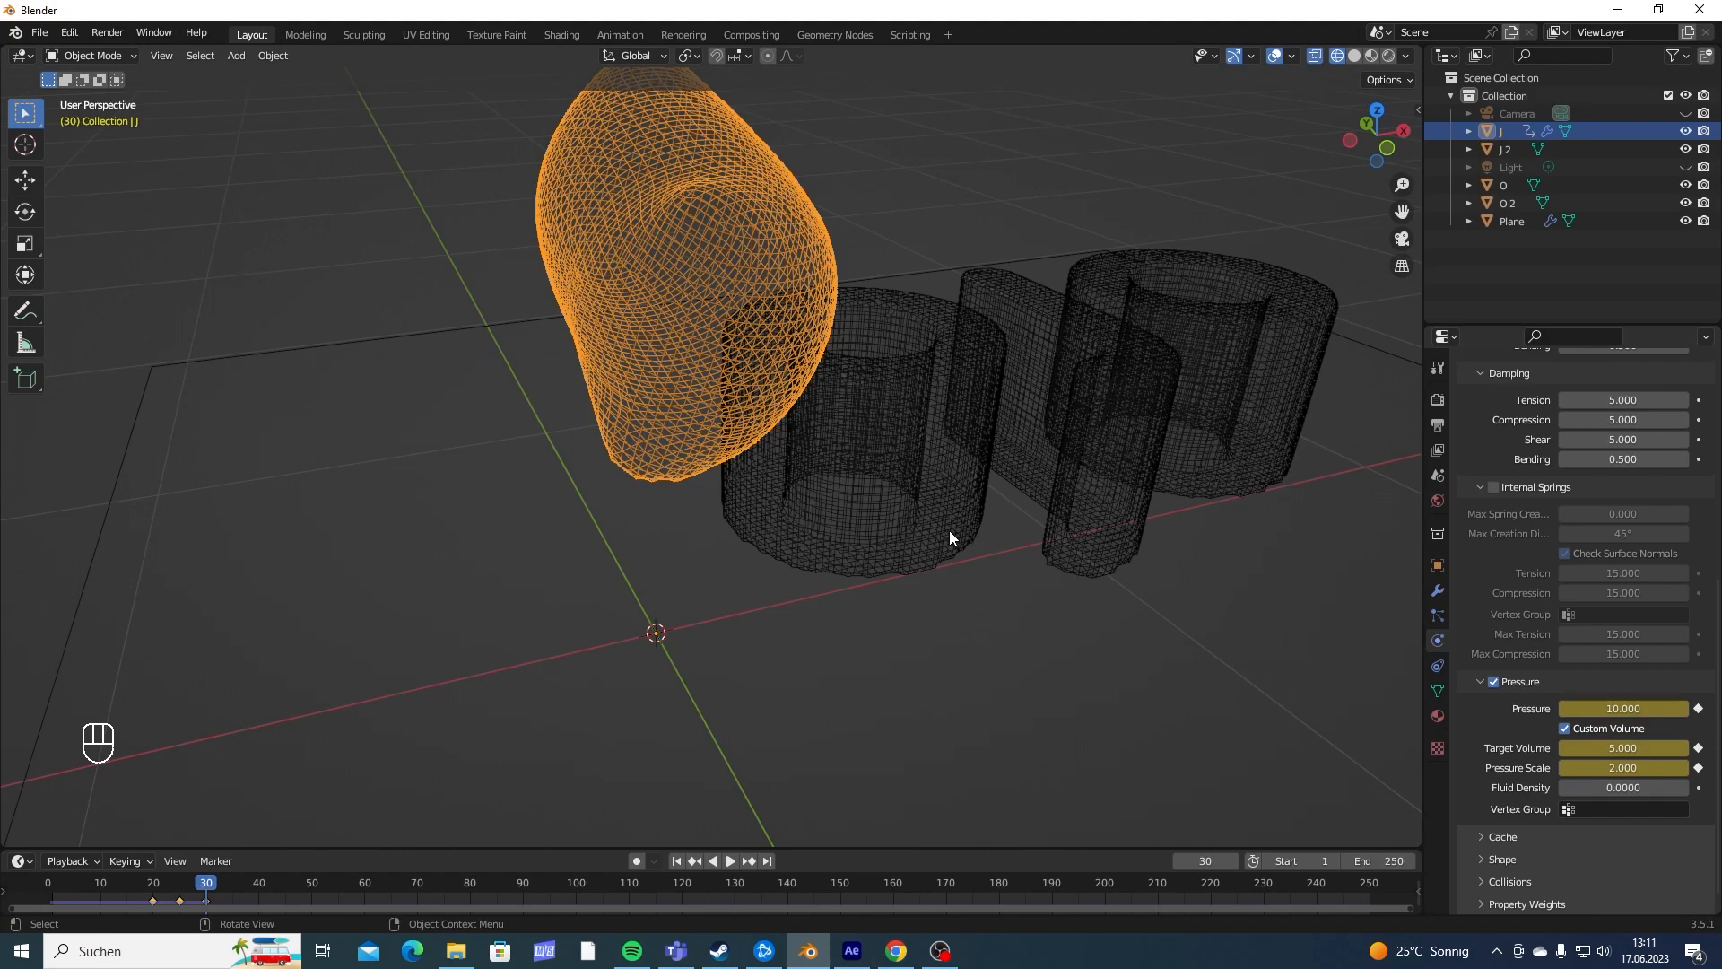
# - Play the simulation from the first frame to about frame 57 and examine the J's deflation and inflation
pyautogui.moveTo(954, 542); pyautogui.dragTo(681, 417, button='middle')
pyautogui.moveTo(847, 336); pyautogui.dragTo(750, 465, button='middle')
pyautogui.hotkey('shift', 'Left')
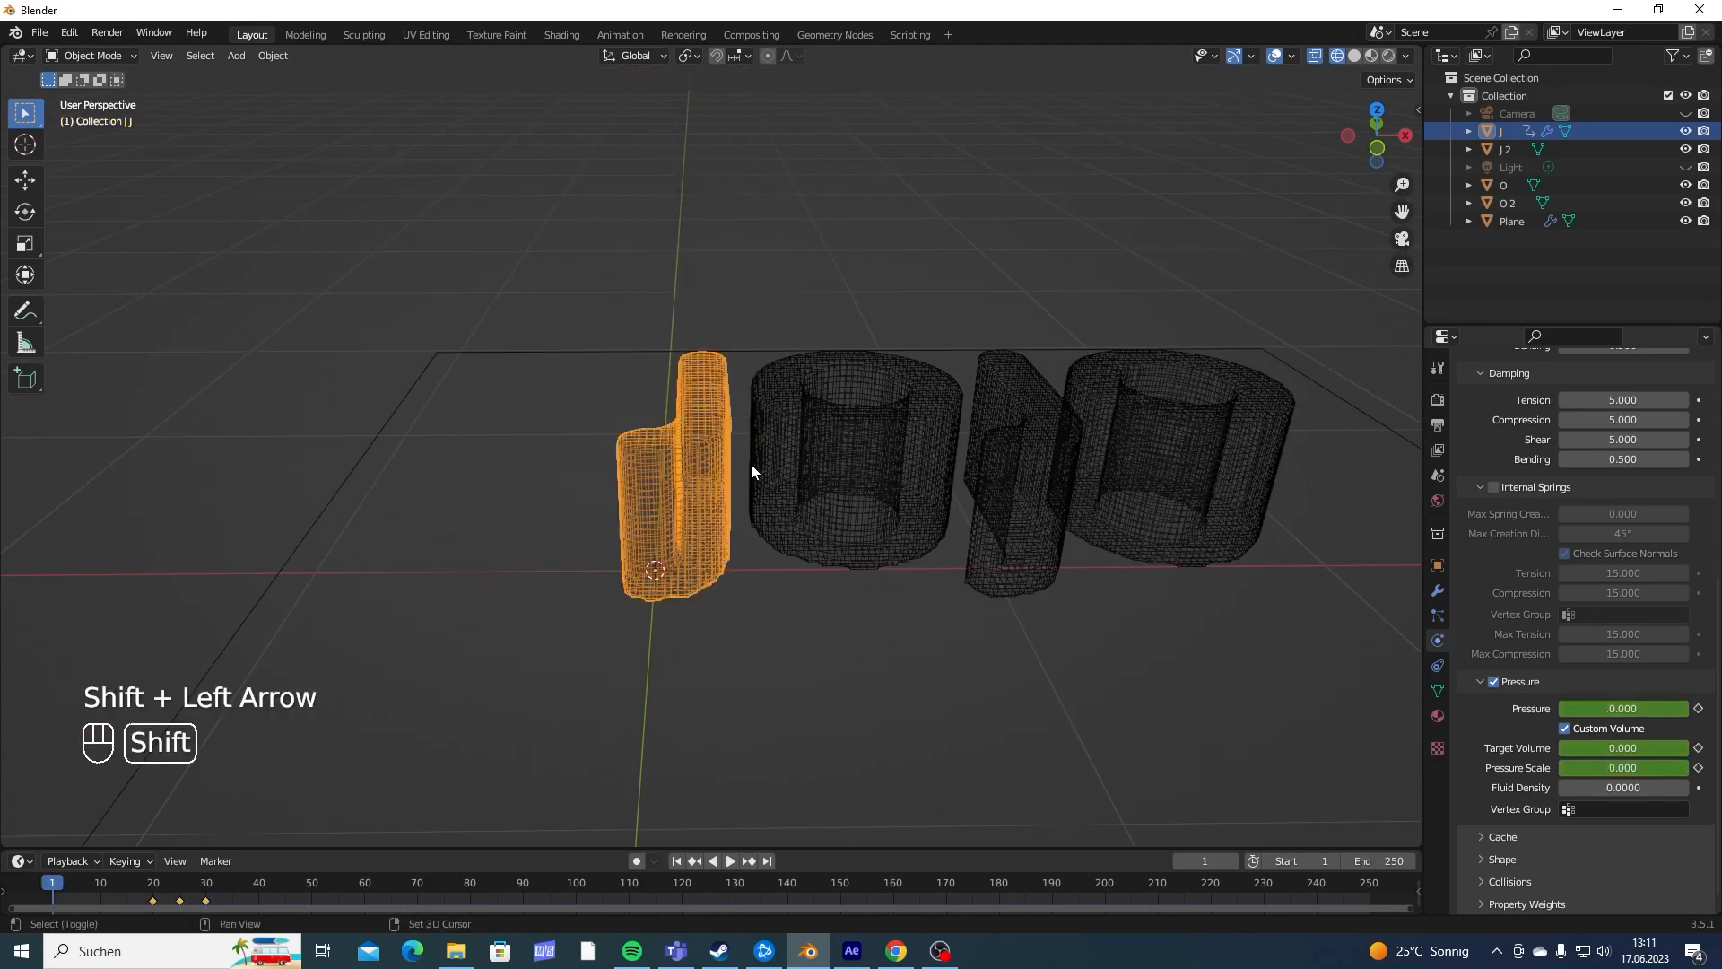
pyautogui.press('space')
pyautogui.press('space')
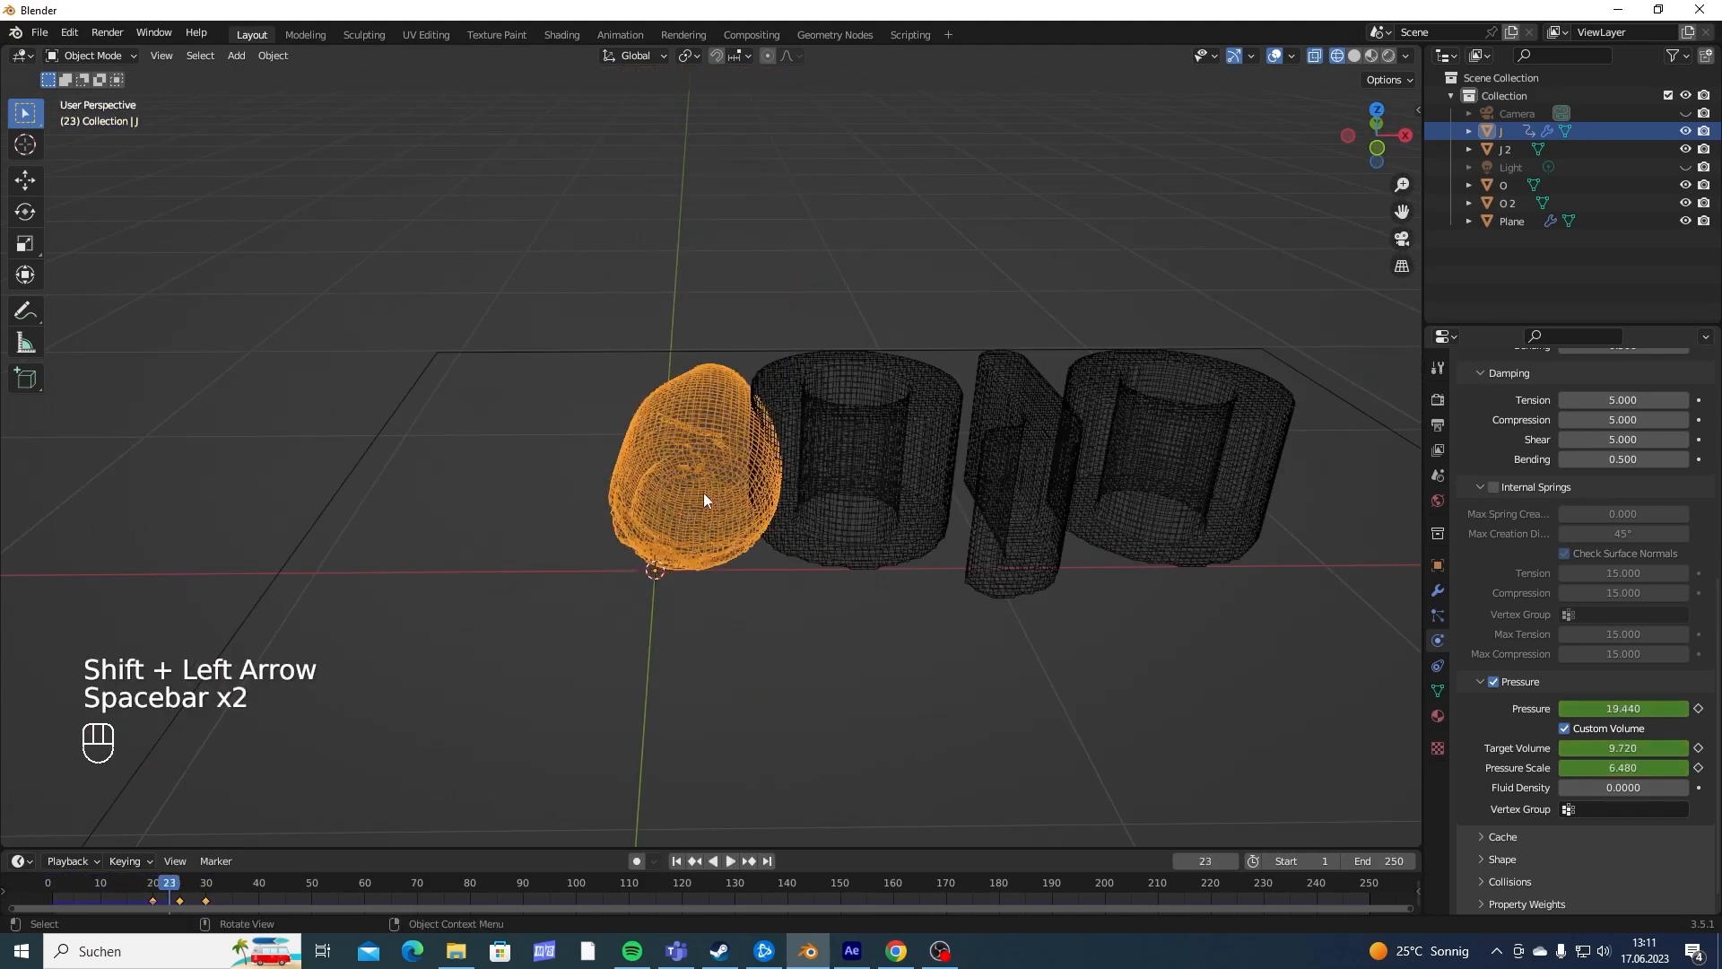
pyautogui.moveTo(704, 498); pyautogui.dragTo(705, 464, button='middle')
pyautogui.press('space')
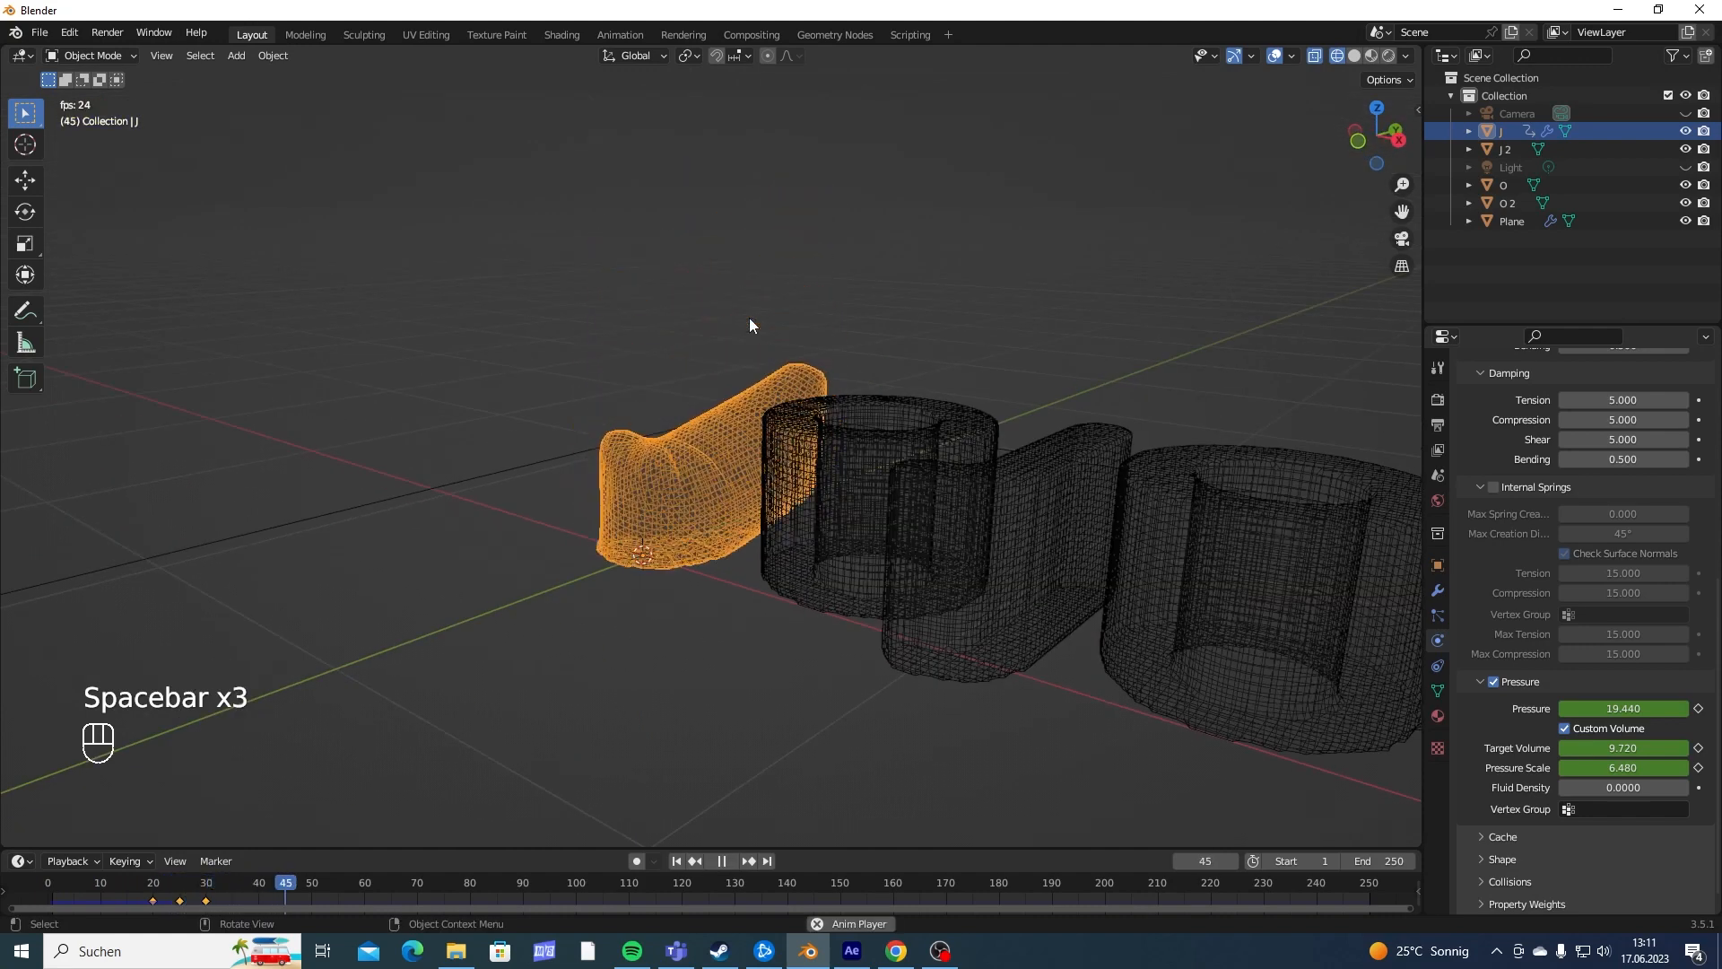
pyautogui.press('space')
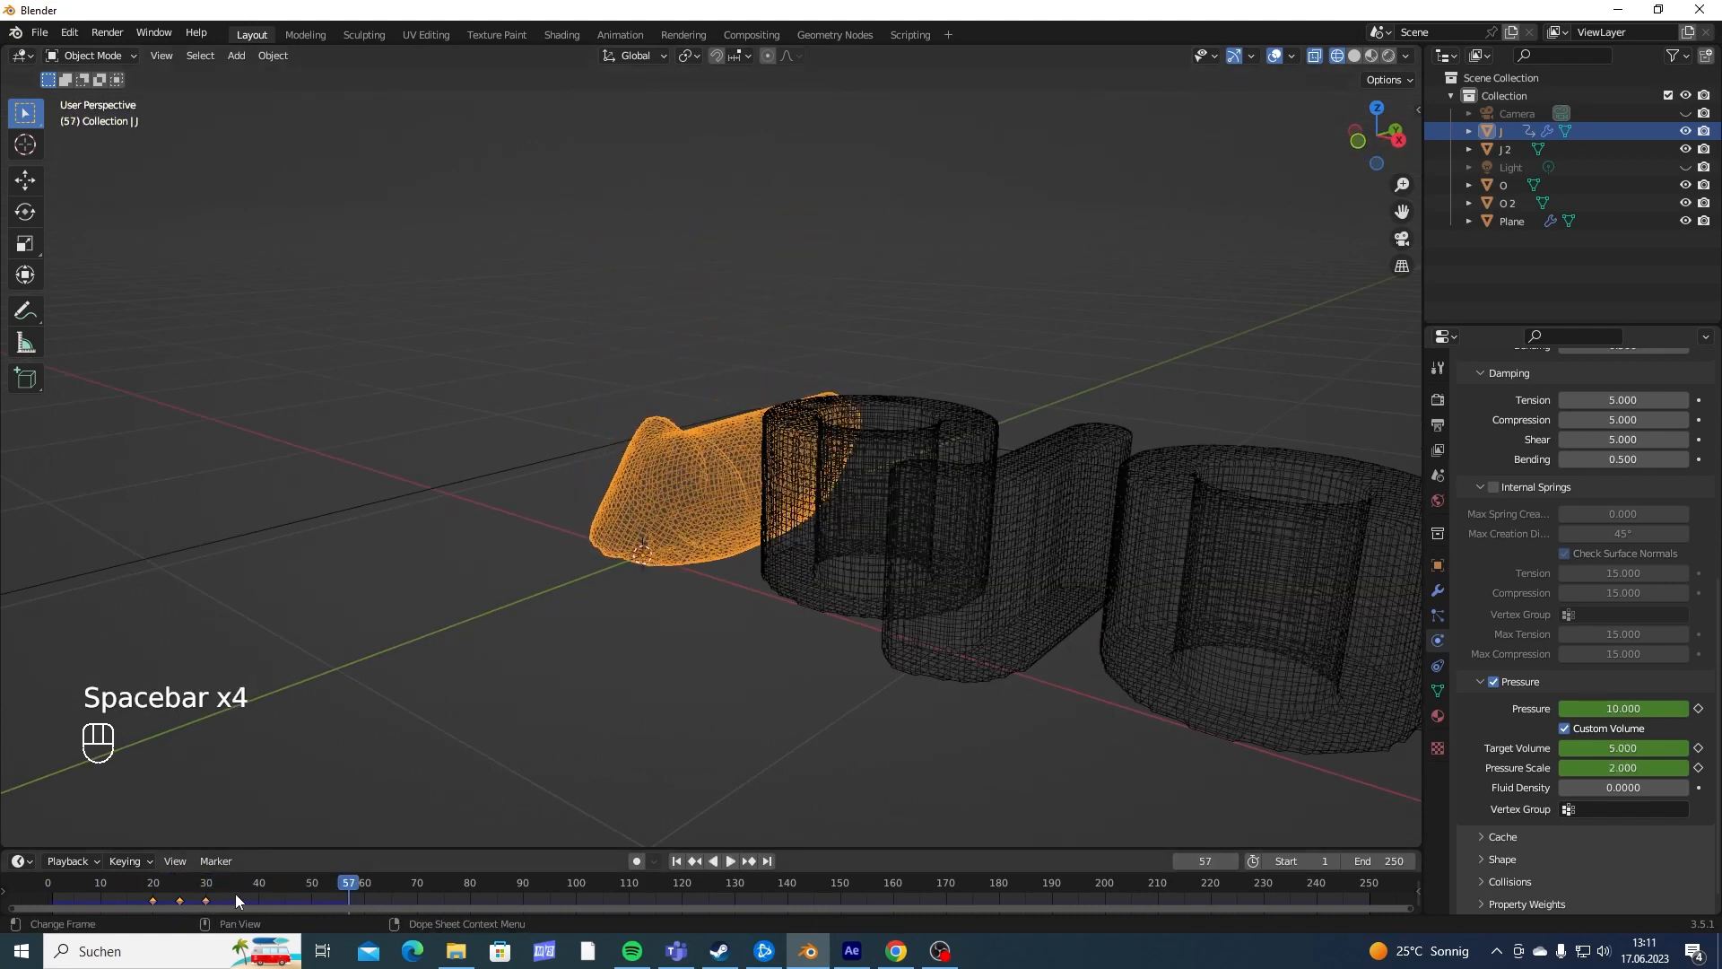
# - Scrub the animation to frame 49 and examine the J's cloth shape from several angles
pyautogui.moveTo(597, 758); pyautogui.dragTo(721, 764, button='middle')
pyautogui.scroll(3, 741, 693)
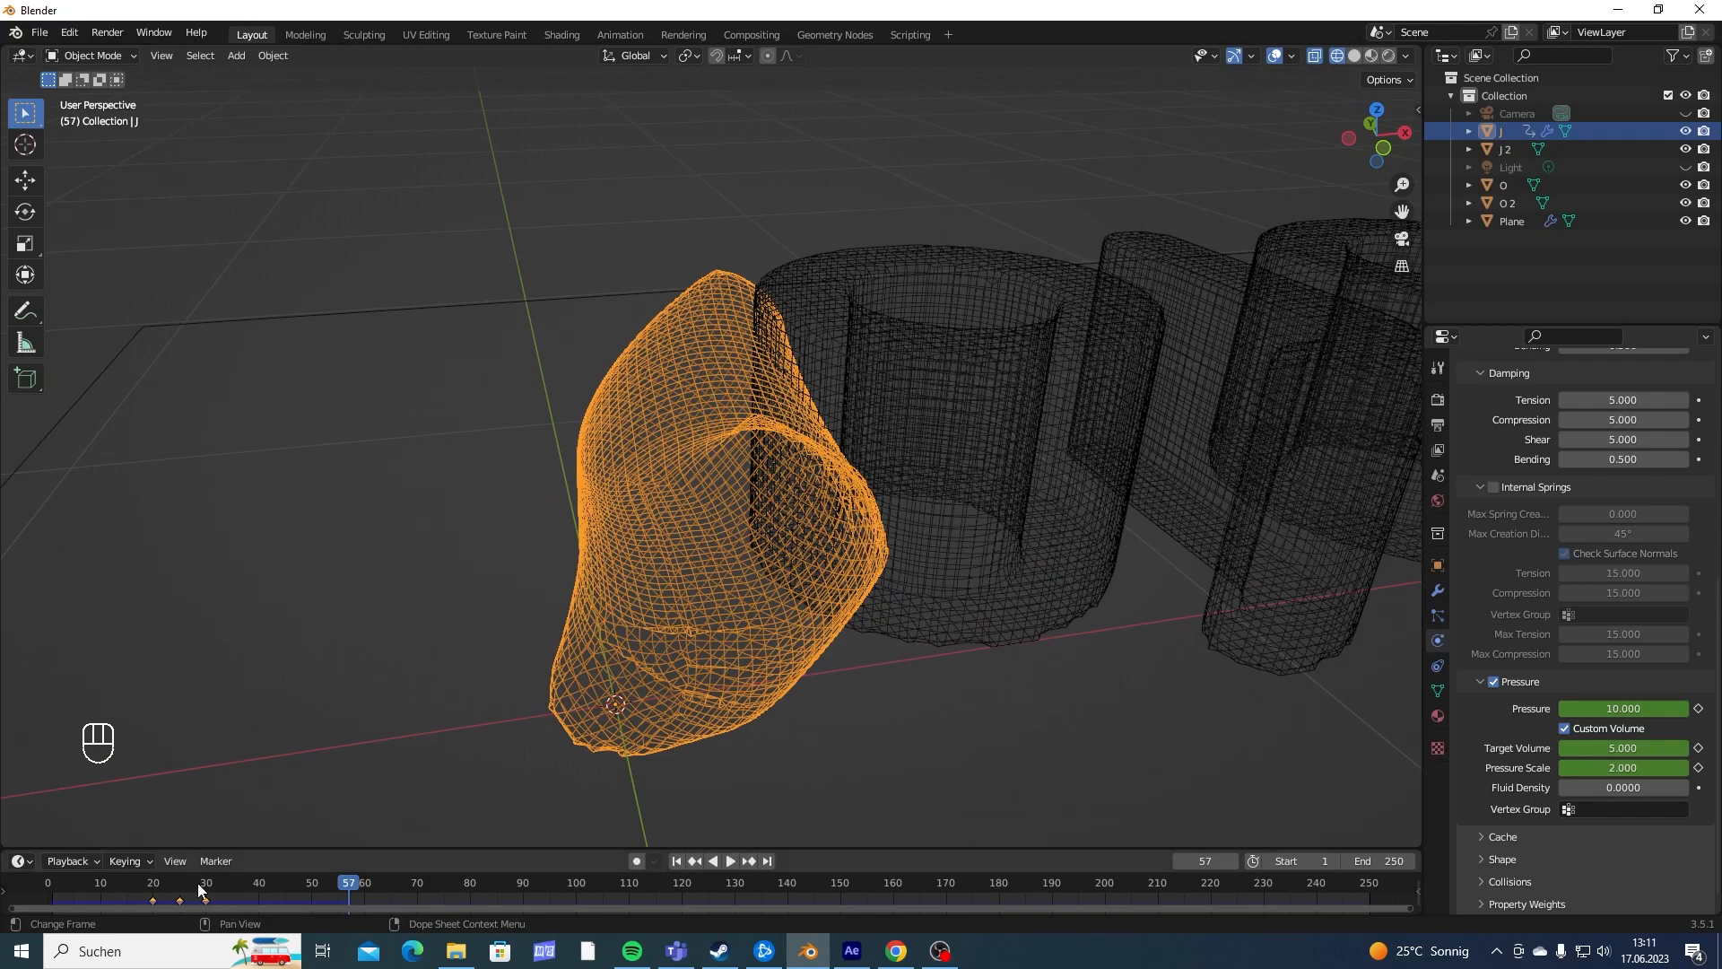
pyautogui.moveTo(199, 886); pyautogui.dragTo(305, 890)
pyautogui.moveTo(583, 682); pyautogui.dragTo(770, 535, button='middle')
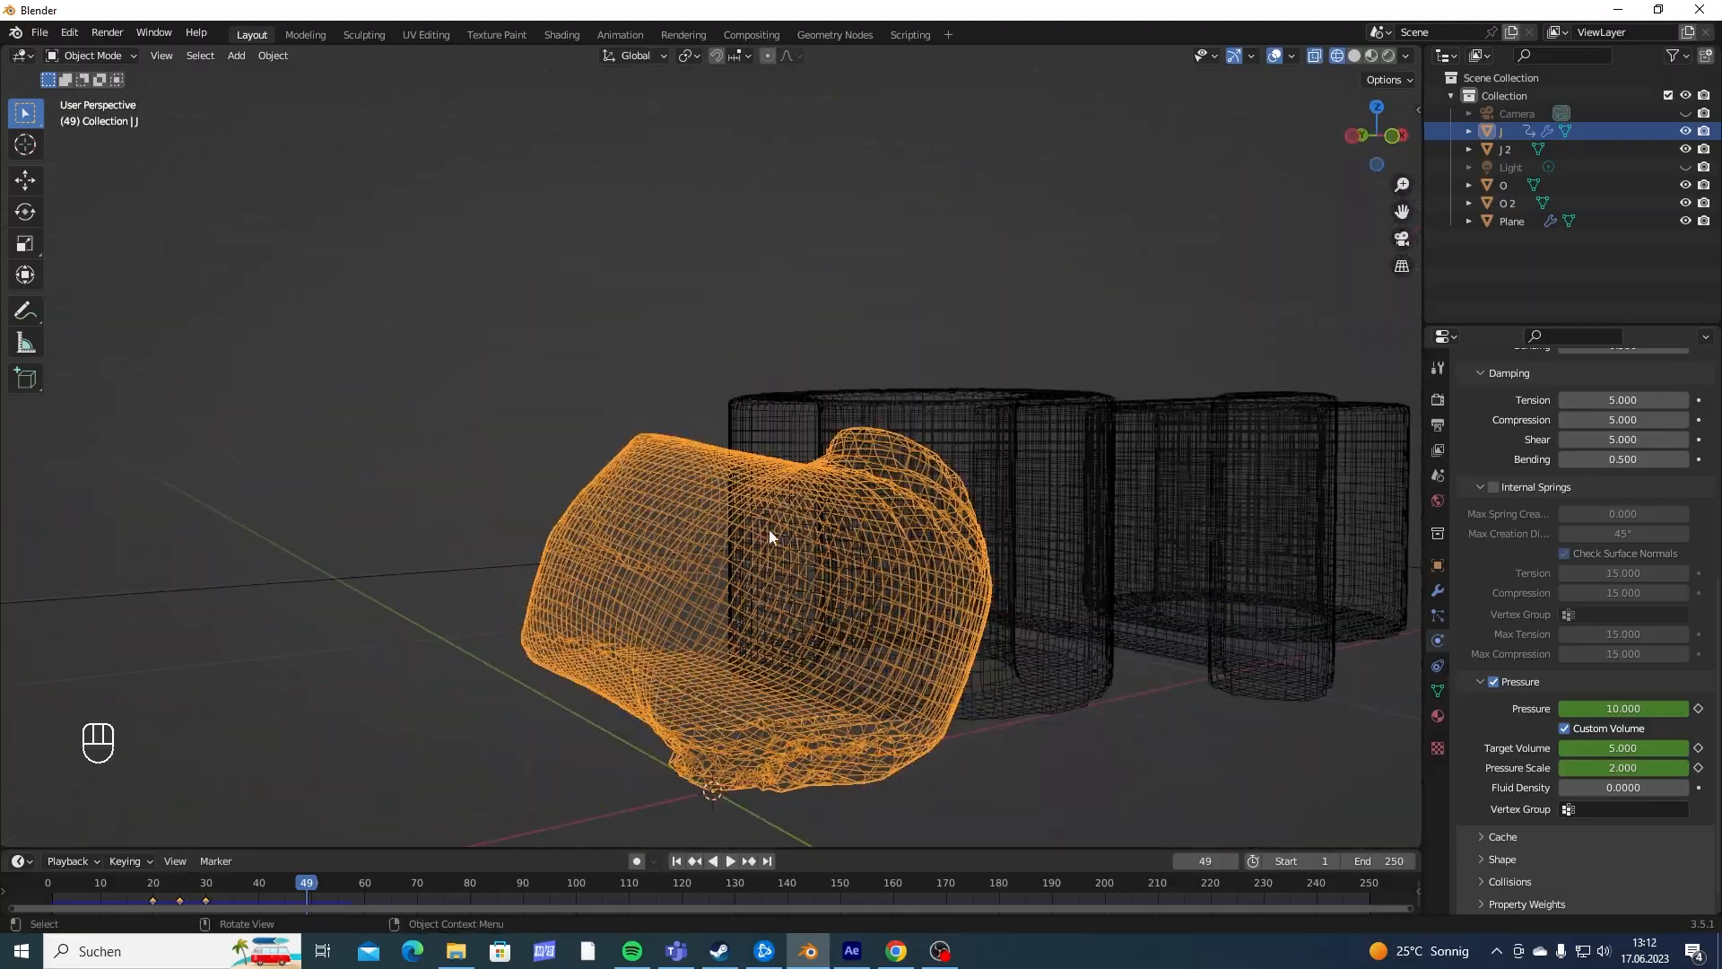
pyautogui.moveTo(786, 599); pyautogui.dragTo(726, 498, button='middle')
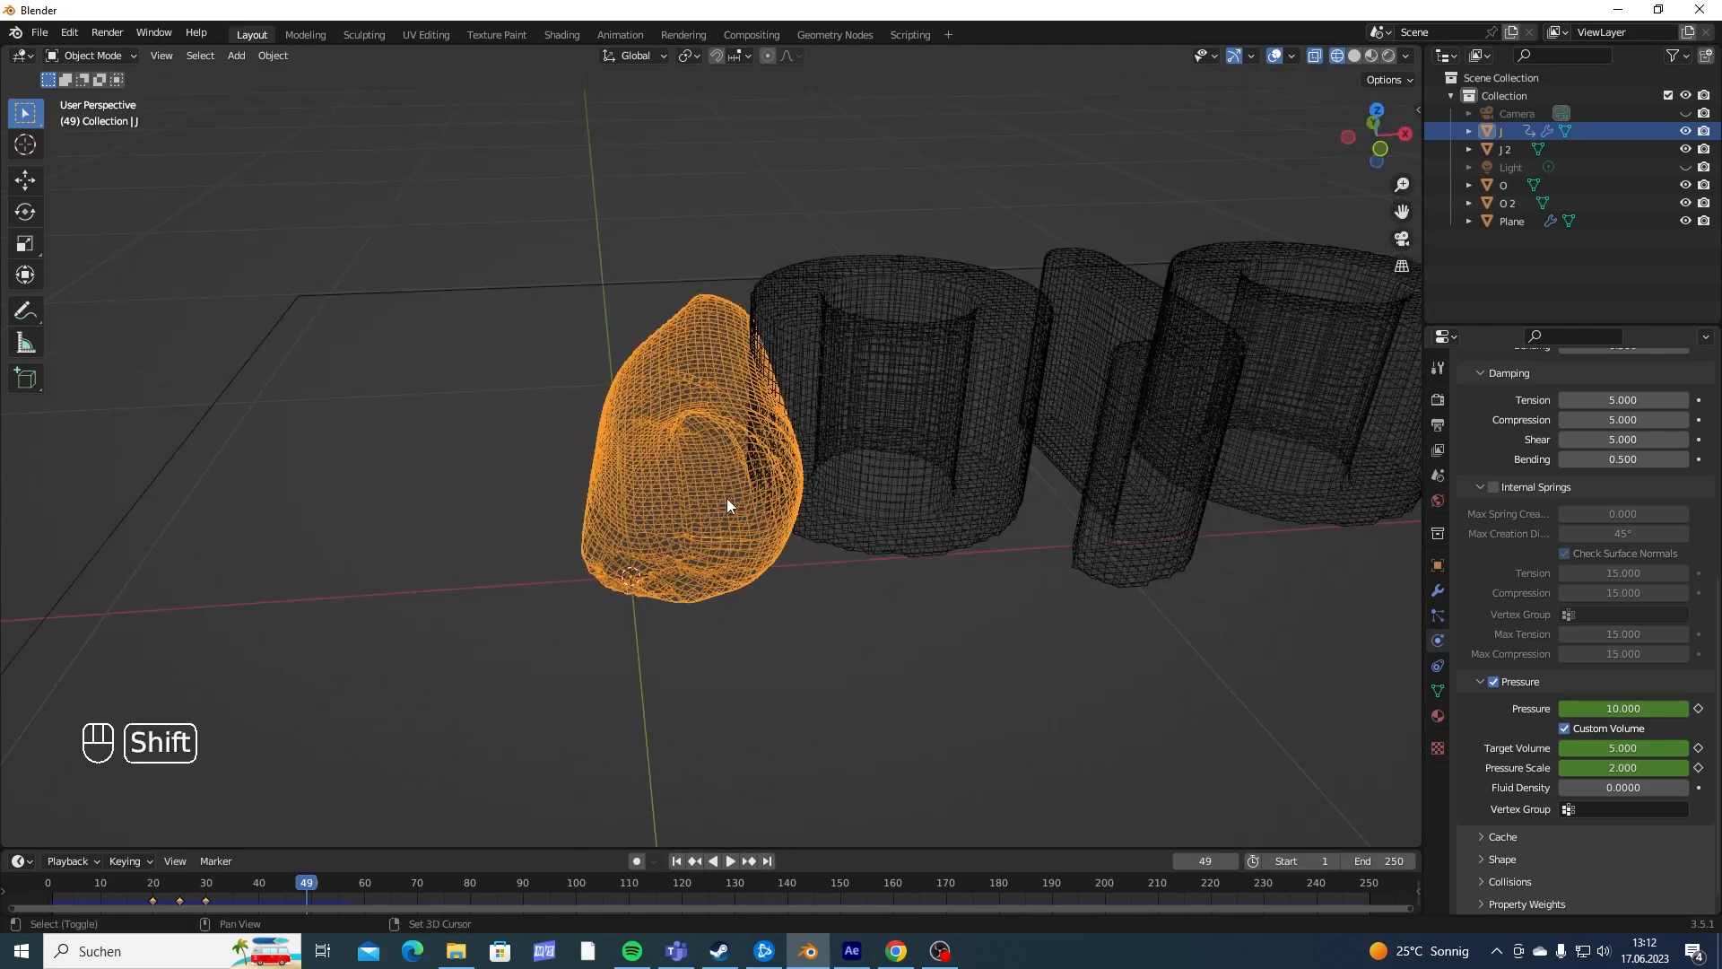
# - Replay the simulation twice from the start, pausing just past frame 30, and examine the J's position relative to the plane
pyautogui.hotkey('shift', 'Left')
pyautogui.press('space')
pyautogui.press('space')
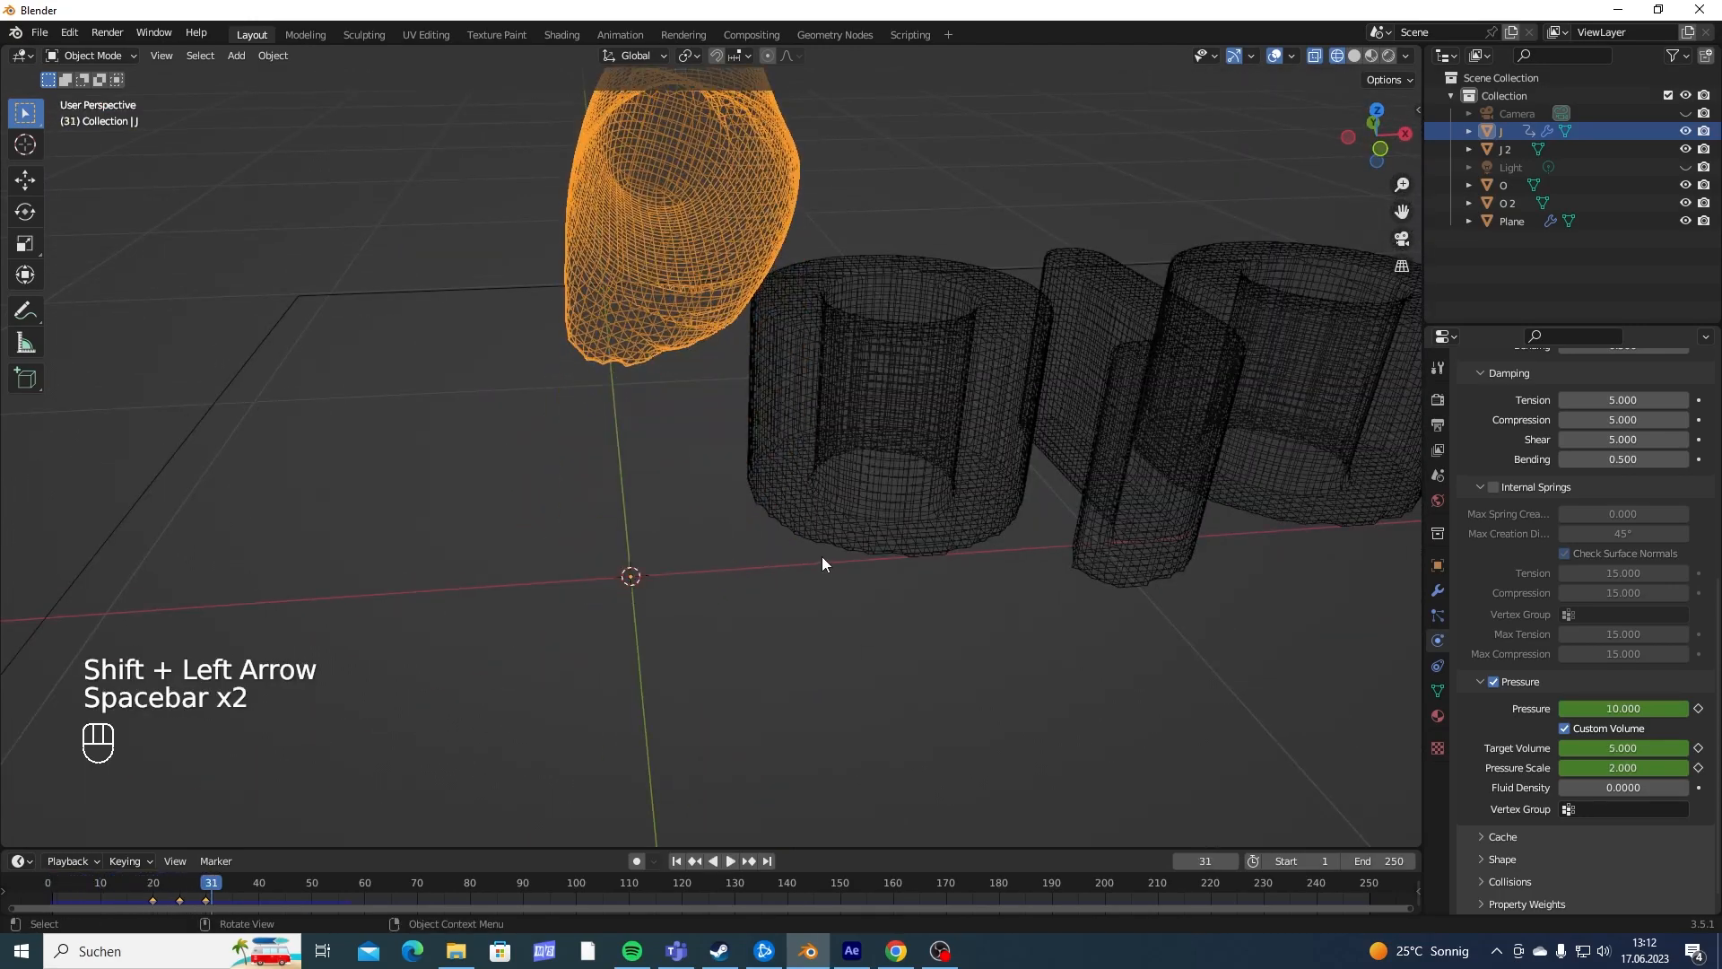
pyautogui.moveTo(822, 556); pyautogui.dragTo(703, 434, button='middle')
pyautogui.moveTo(753, 342); pyautogui.dragTo(660, 296, button='middle')
pyautogui.hotkey('shift', 'Left')
pyautogui.press('space')
pyautogui.press('space')
pyautogui.moveTo(792, 263); pyautogui.dragTo(606, 240, button='middle')
pyautogui.moveTo(700, 328); pyautogui.dragTo(495, 287, button='middle')
pyautogui.moveTo(822, 471); pyautogui.dragTo(671, 546, button='middle')
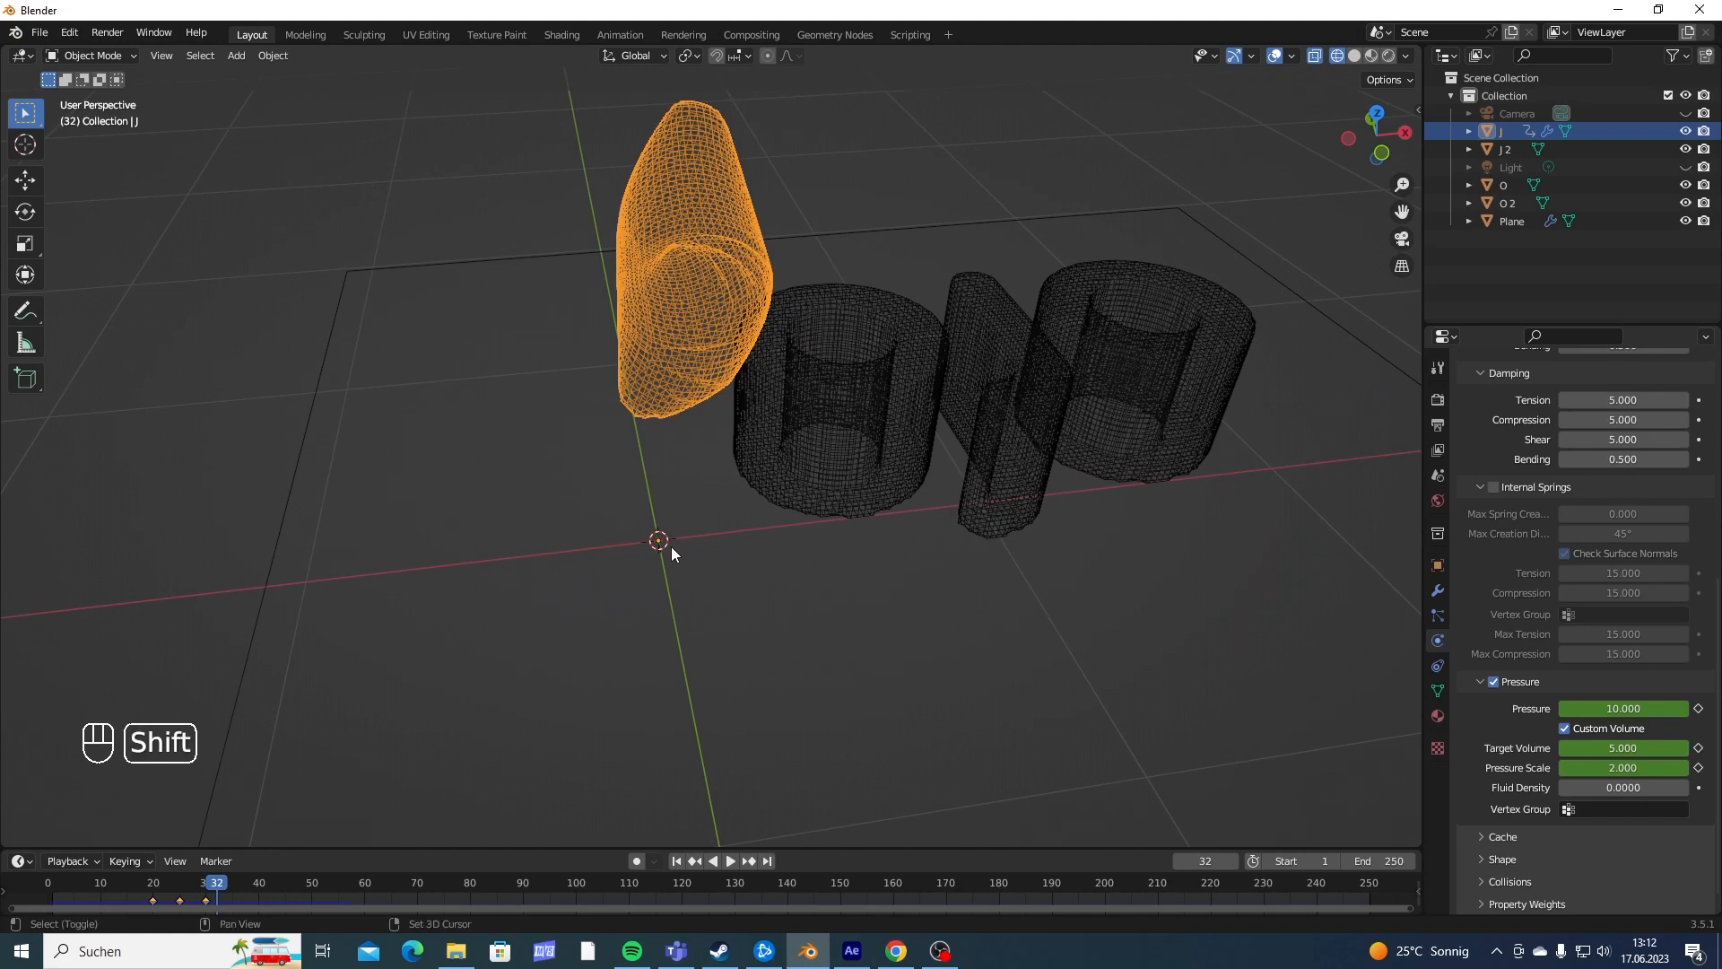
# - Return to the first frame and add a vertex group named PIN Group to the J
pyautogui.hotkey('shift', 'Left')
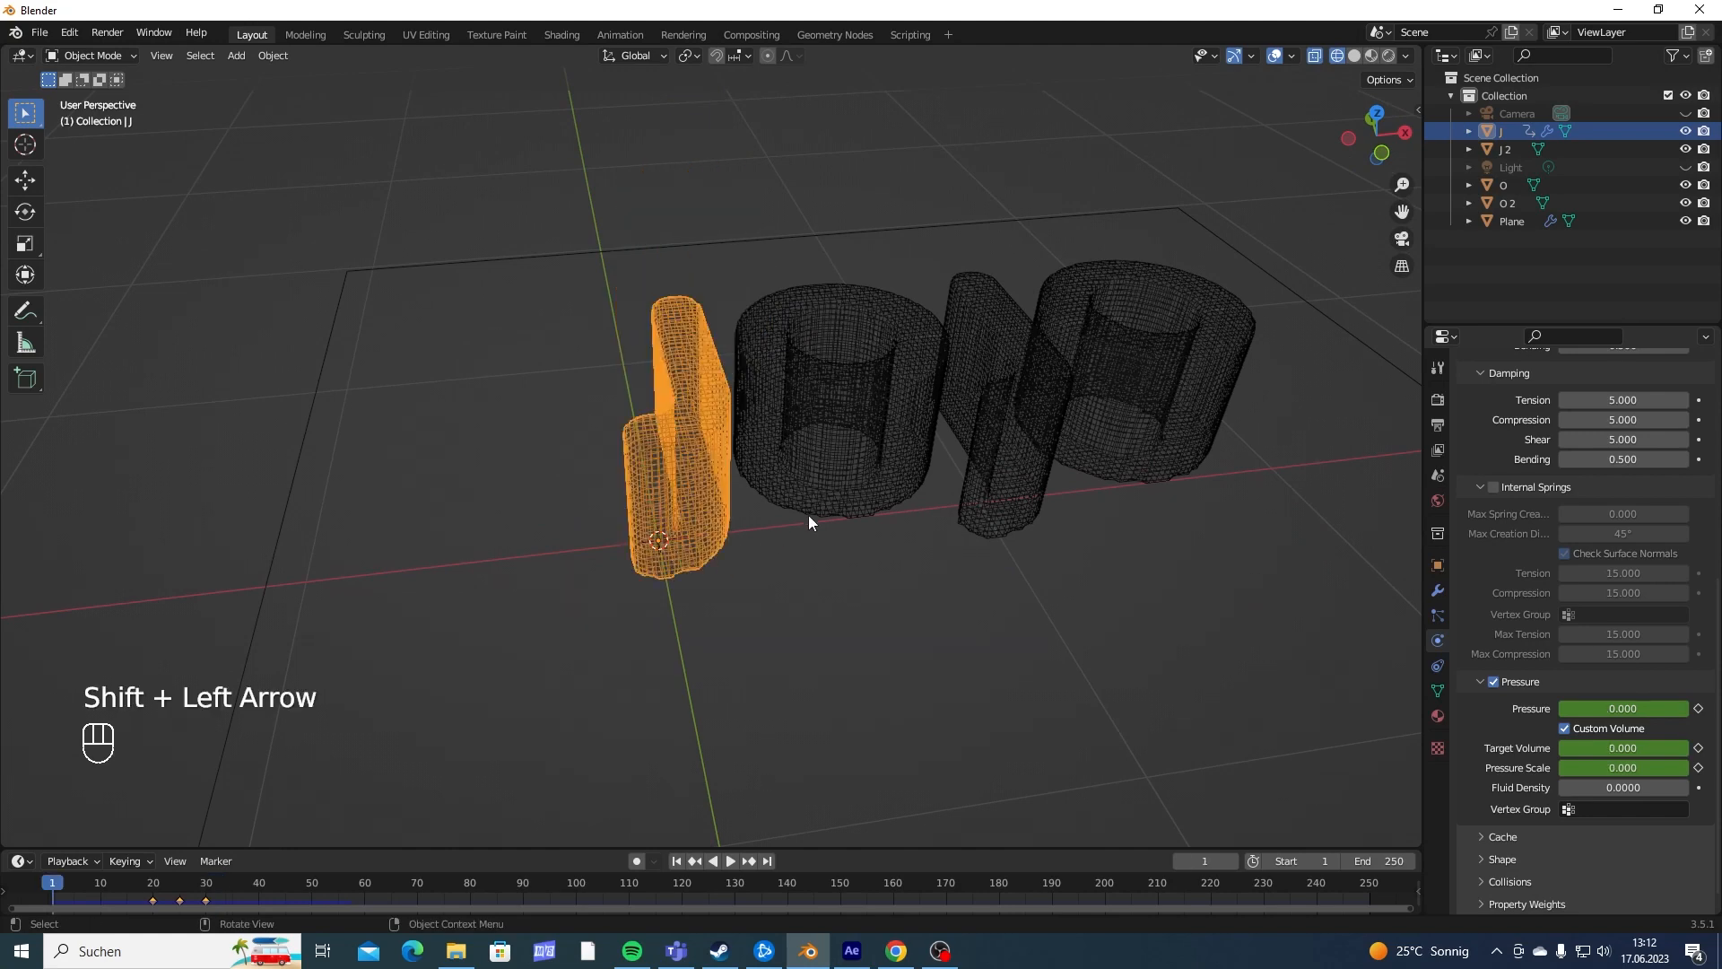
pyautogui.moveTo(809, 520); pyautogui.dragTo(699, 469, button='middle')
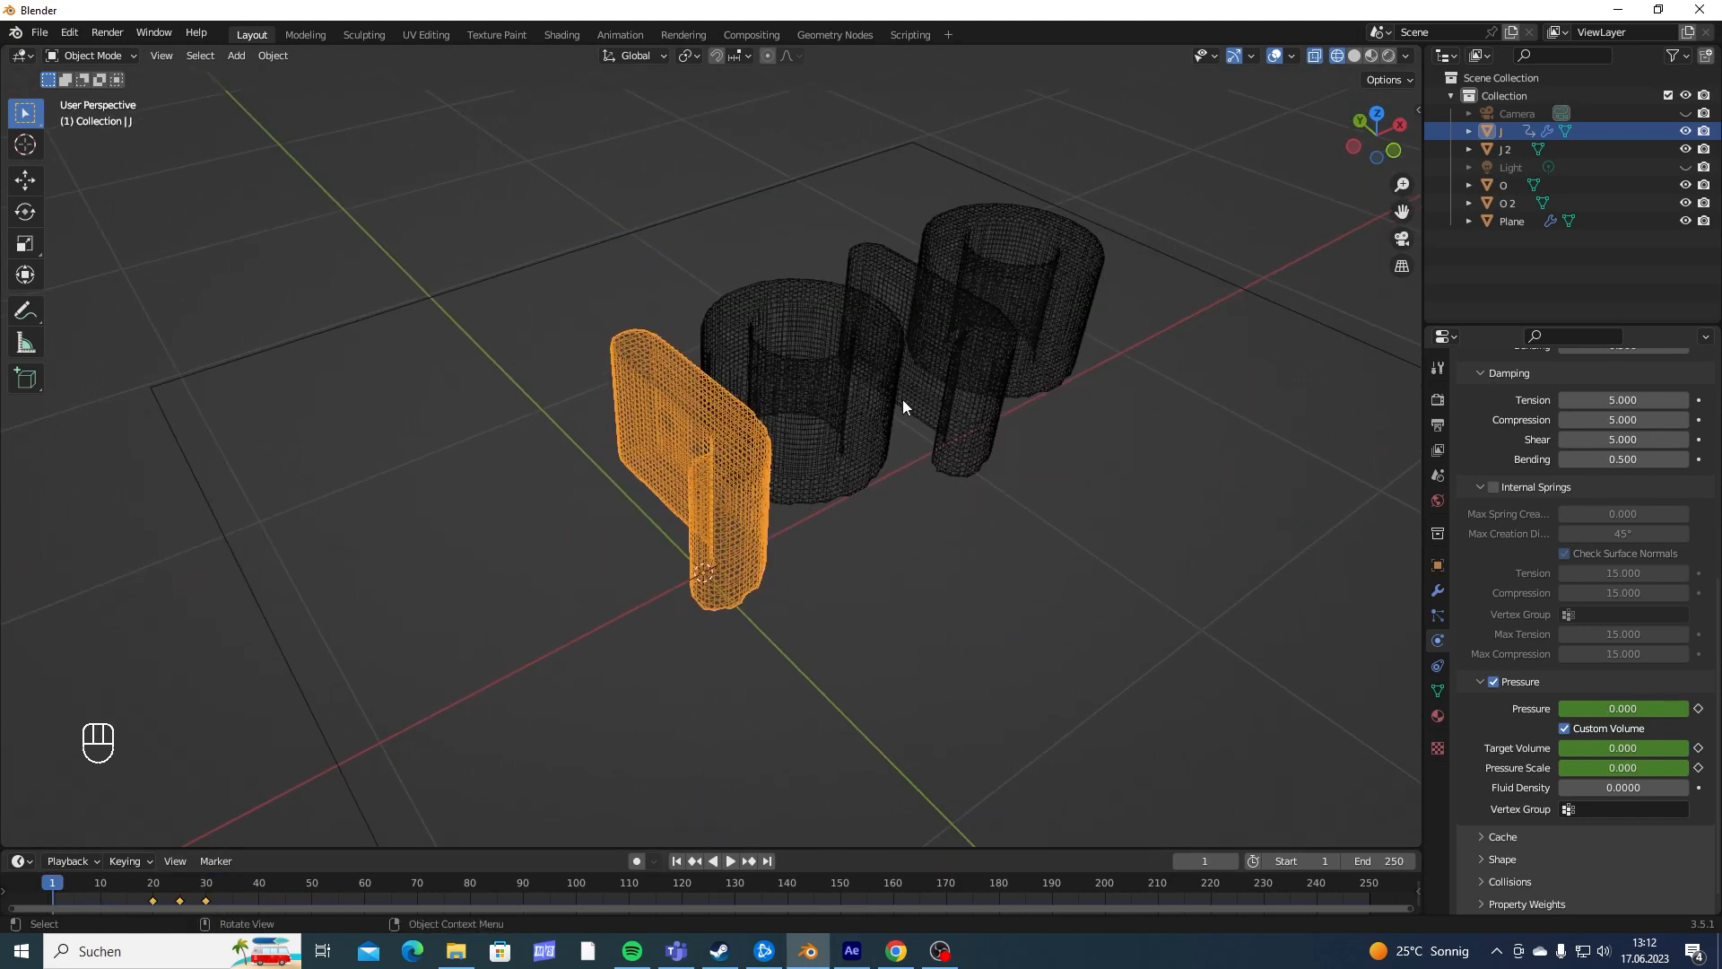
pyautogui.keyDown('shift'); pyautogui.moveTo(809, 403); pyautogui.dragTo(798, 416, button='middle'); pyautogui.keyUp('shift')
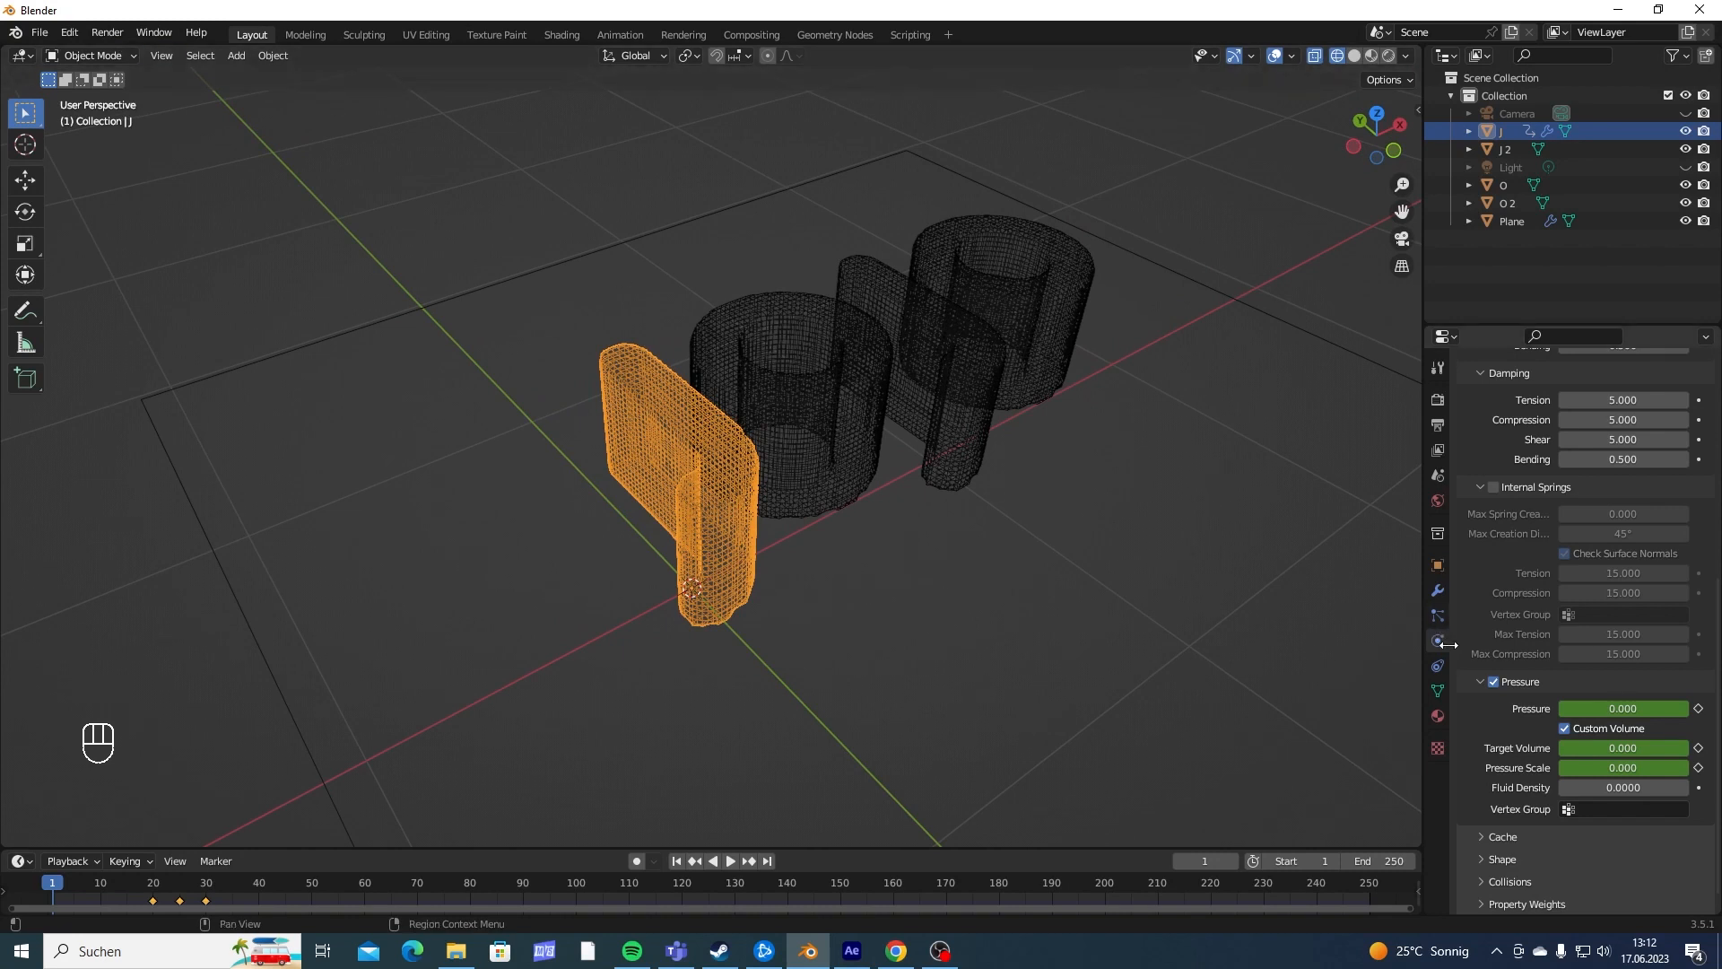
pyautogui.click(1439, 690)
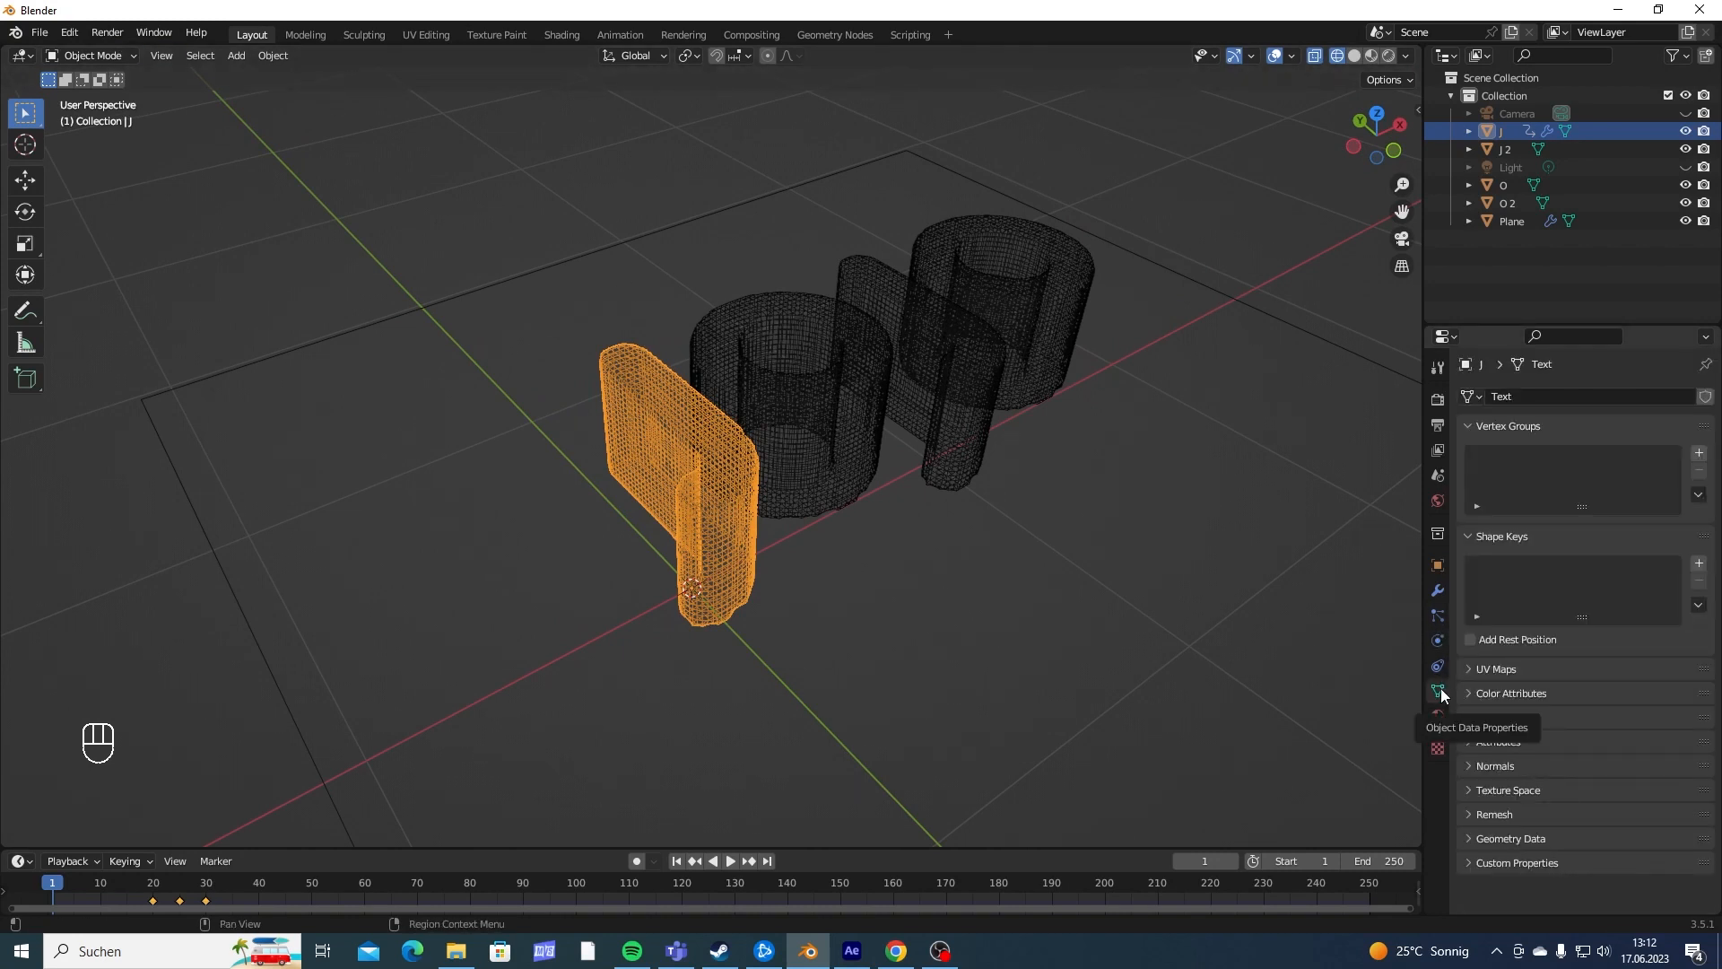
pyautogui.click(1699, 453)
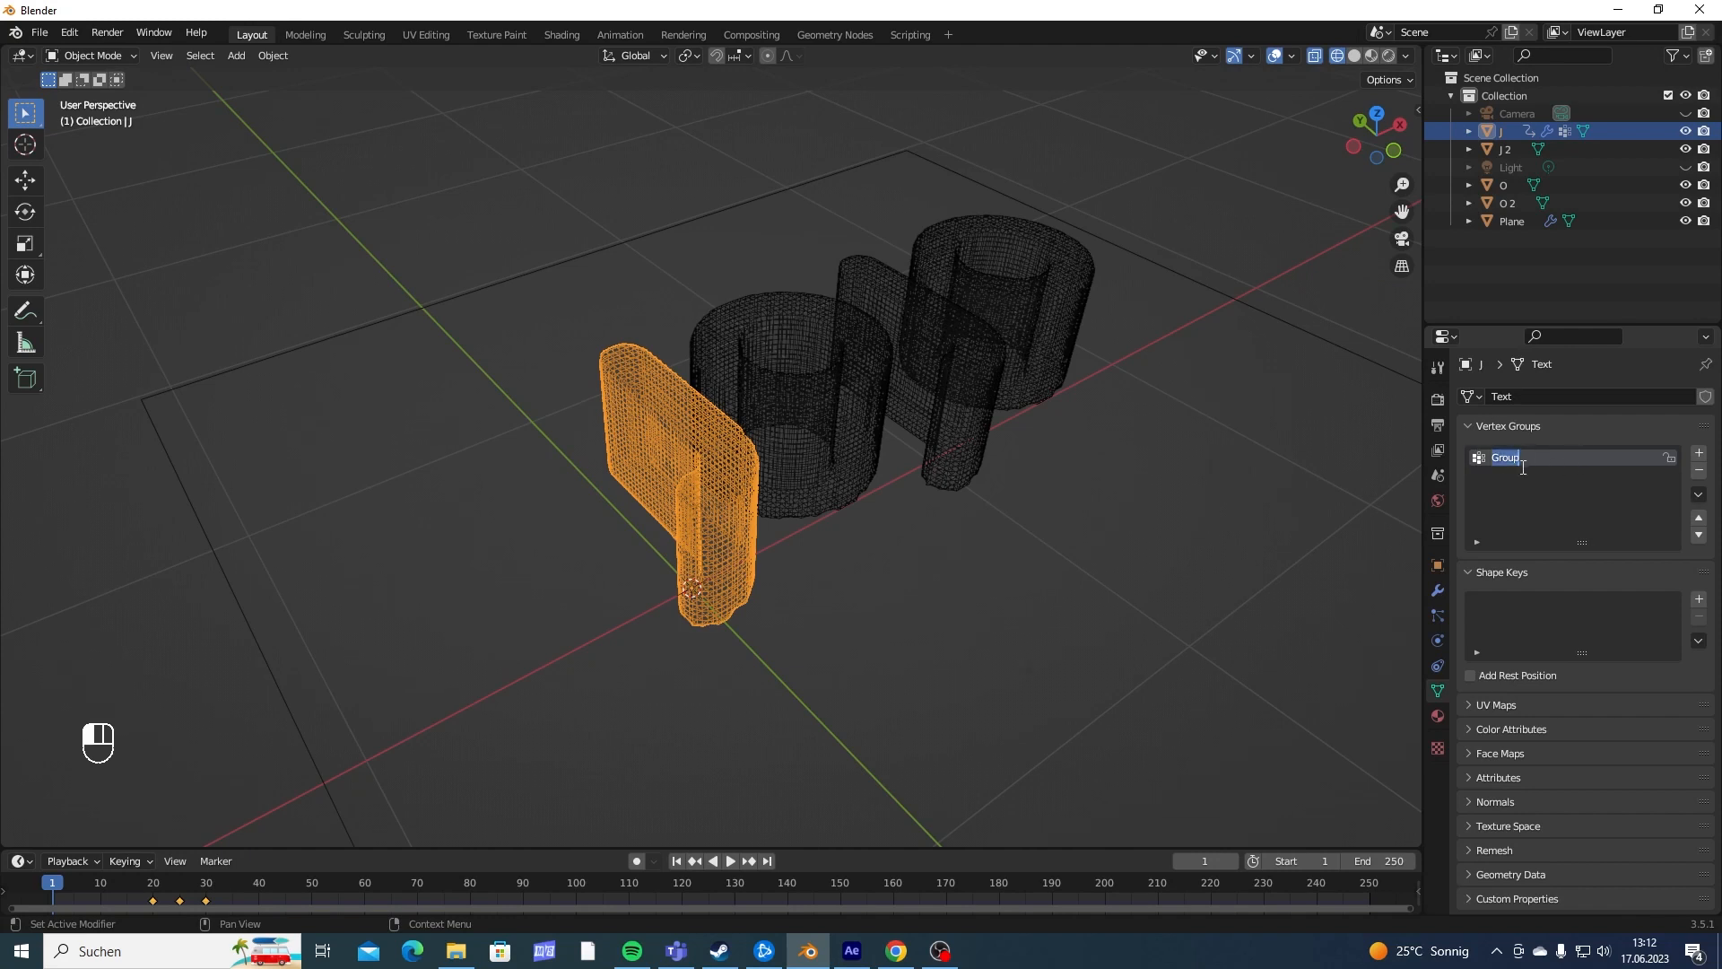
pyautogui.press('shift')
pyautogui.write('PIN')
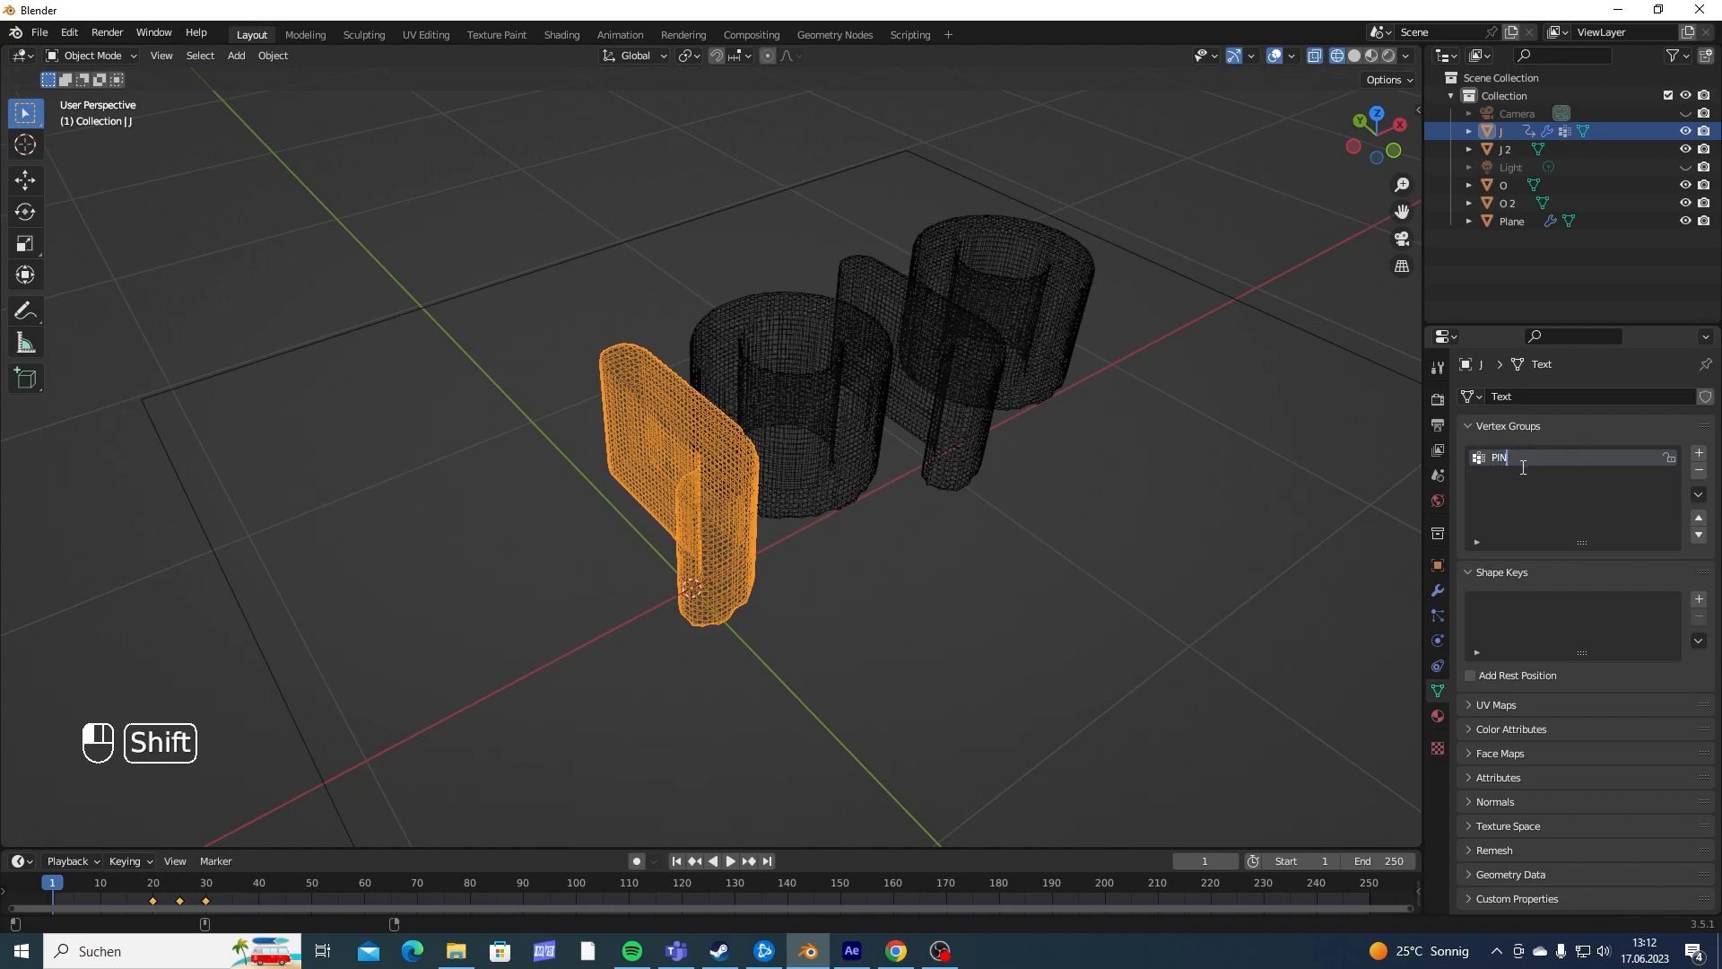
pyautogui.write(' Group')
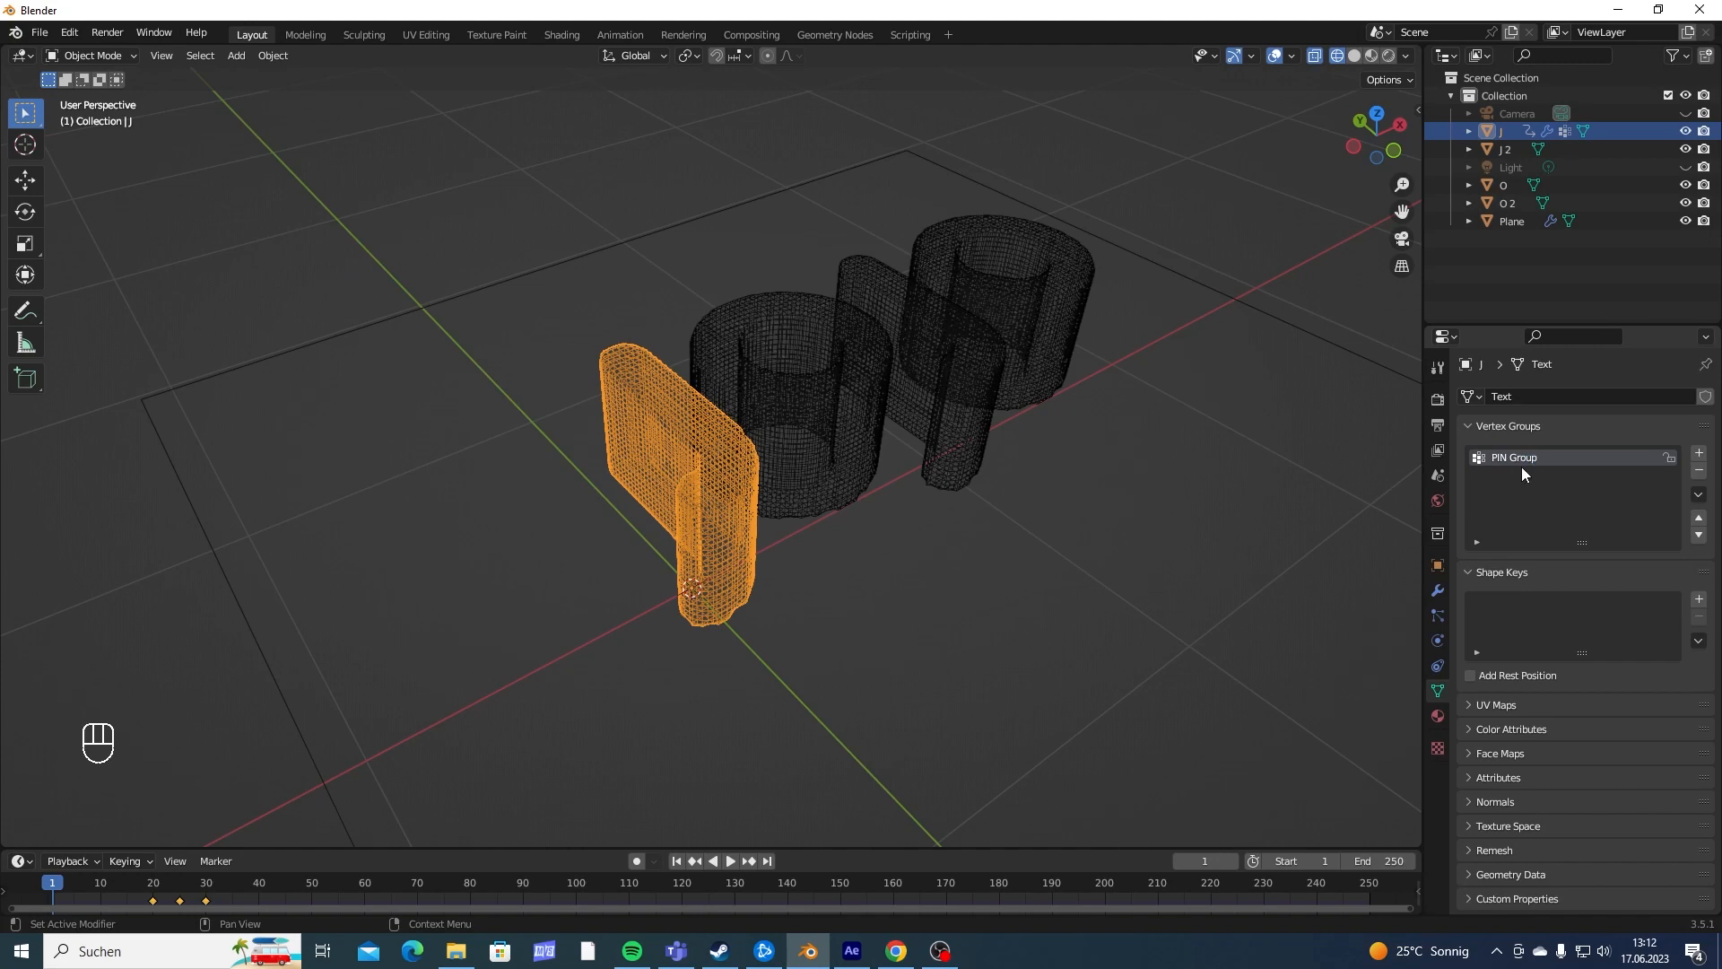
# - Examine the J from the top, side and front, ending on a bottom orthographic view of its underside
pyautogui.moveTo(940, 465); pyautogui.dragTo(667, 619, button='middle')
pyautogui.moveTo(662, 534); pyautogui.dragTo(713, 725, button='middle')
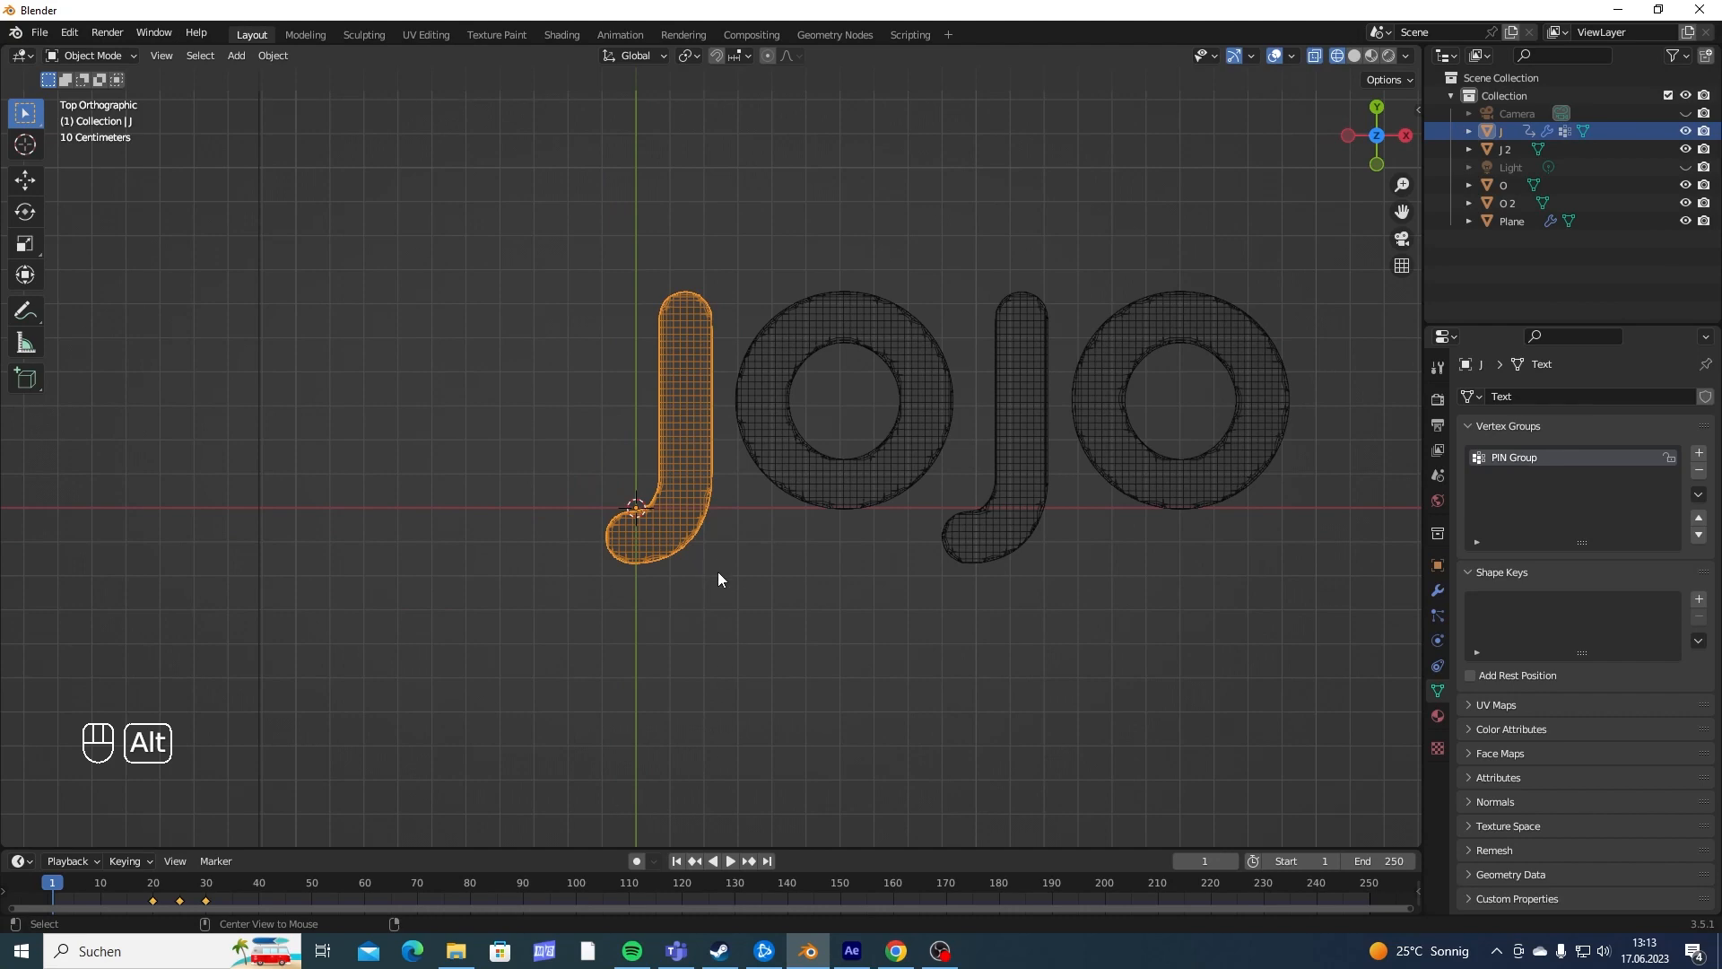
pyautogui.moveTo(715, 627)
pyautogui.mouseDown(button='middle')
pyautogui.moveTo(715, 549)
pyautogui.moveTo(698, 578)
pyautogui.moveTo(707, 415)
pyautogui.moveTo(734, 492)
pyautogui.moveTo(732, 643)
pyautogui.mouseUp(button='middle')
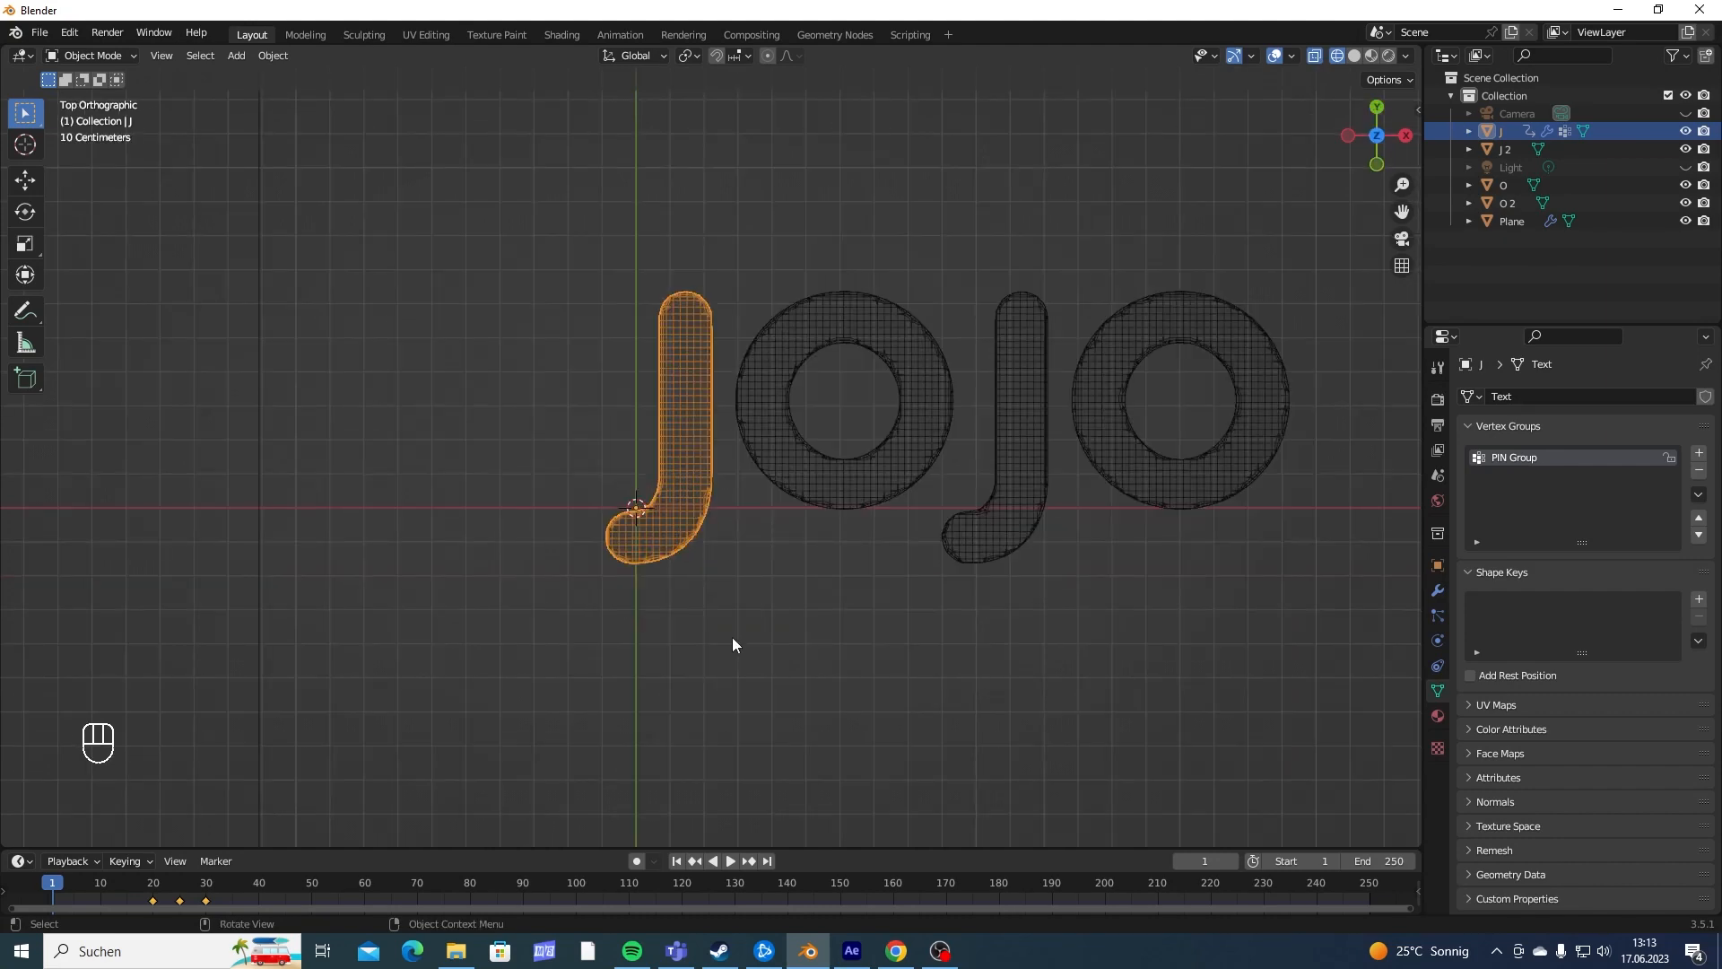
pyautogui.press('KP_3')
pyautogui.press('KP_1')
pyautogui.press('KP_3')
pyautogui.press('KP_1')
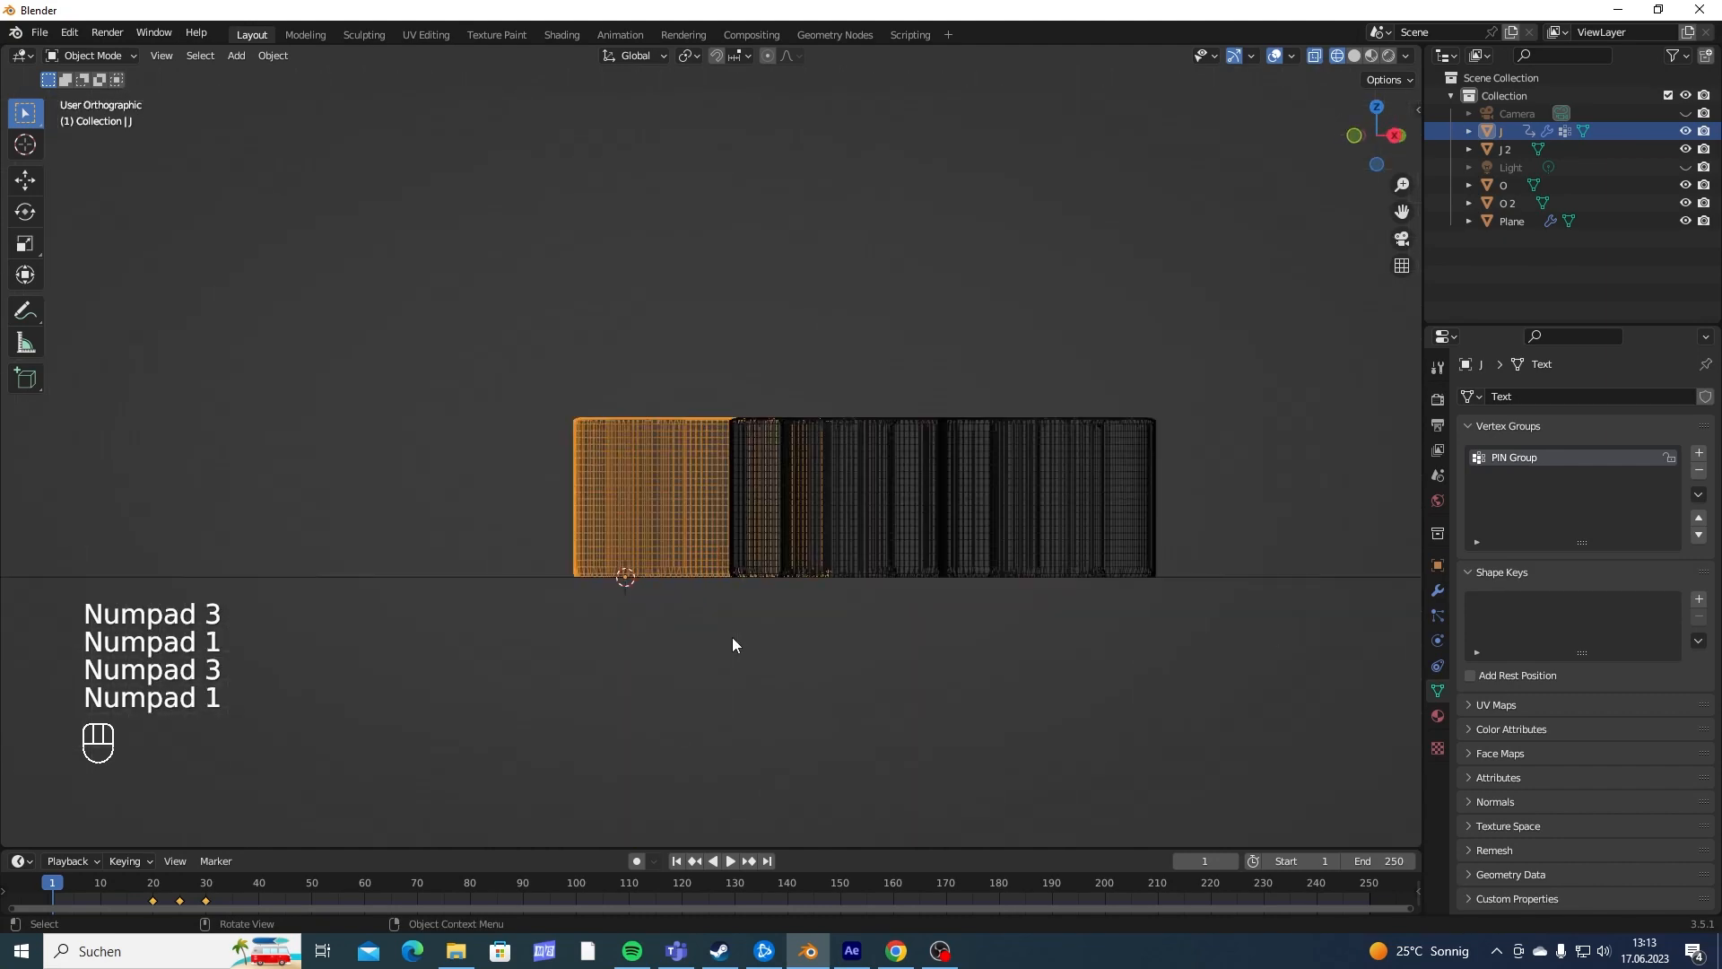
pyautogui.press('KP_3')
pyautogui.press('KP_1')
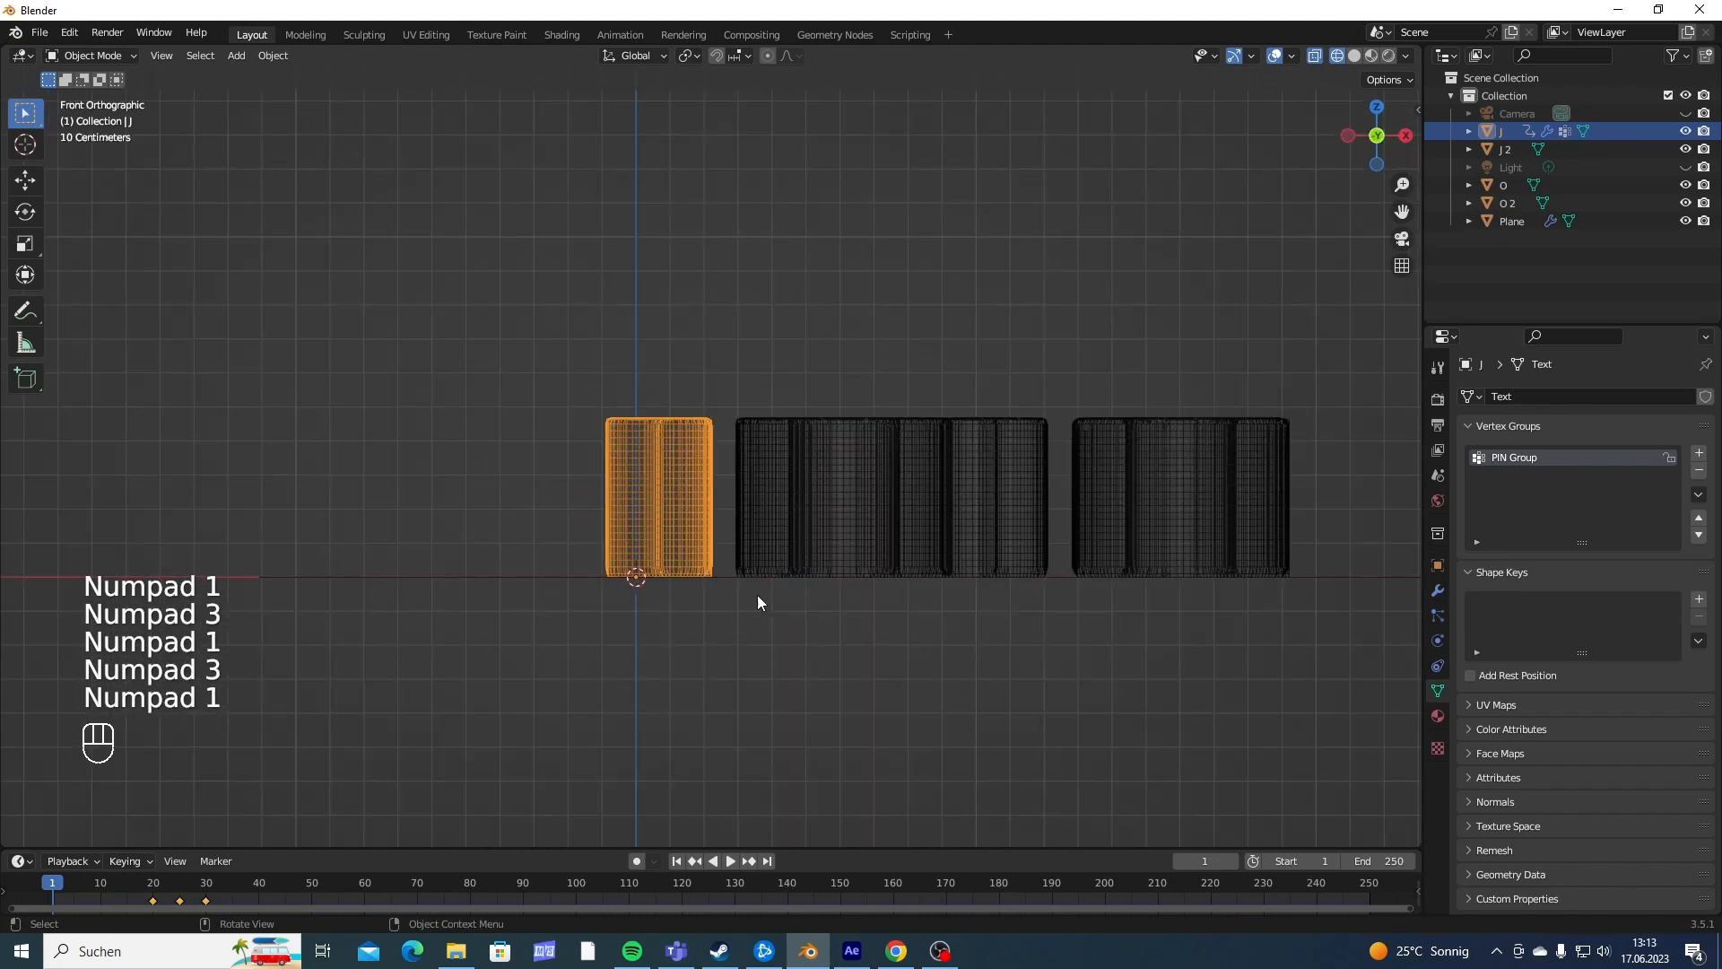
pyautogui.moveTo(756, 594); pyautogui.dragTo(653, 558, button='middle')
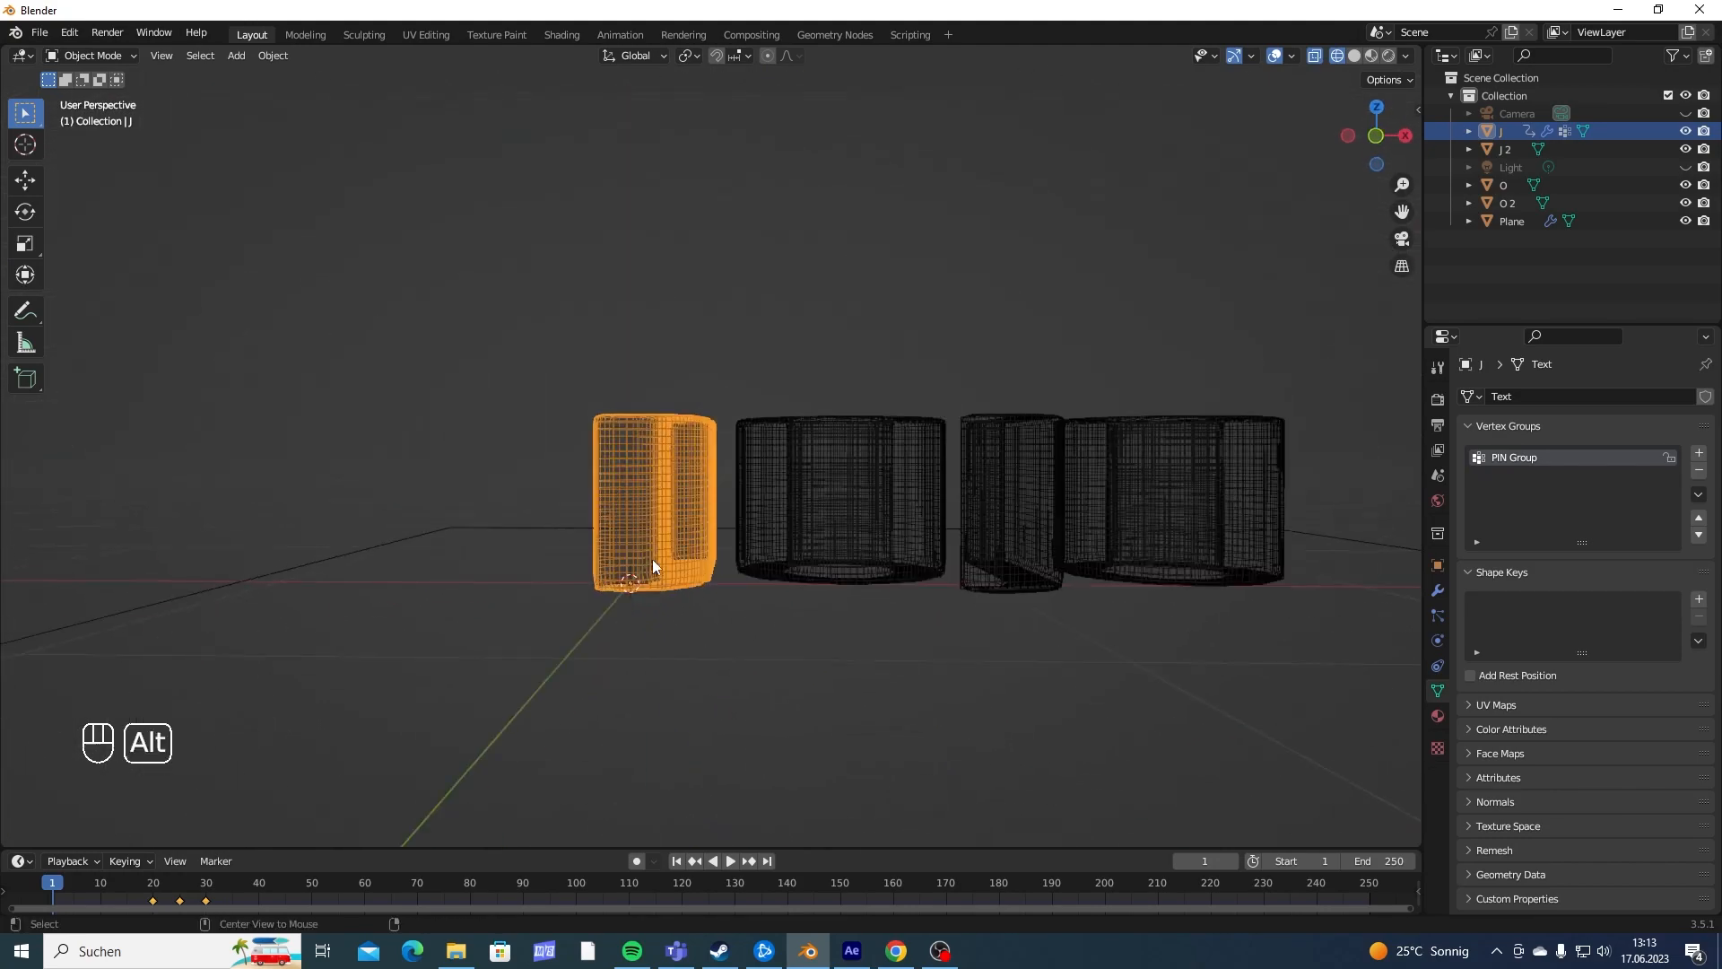
pyautogui.keyDown('alt'); pyautogui.moveTo(675, 494); pyautogui.dragTo(699, 342, button='middle'); pyautogui.keyUp('alt')
pyautogui.keyDown('shift'); pyautogui.moveTo(747, 520); pyautogui.dragTo(796, 482, button='middle'); pyautogui.keyUp('shift')
pyautogui.scroll(5, 810, 477)
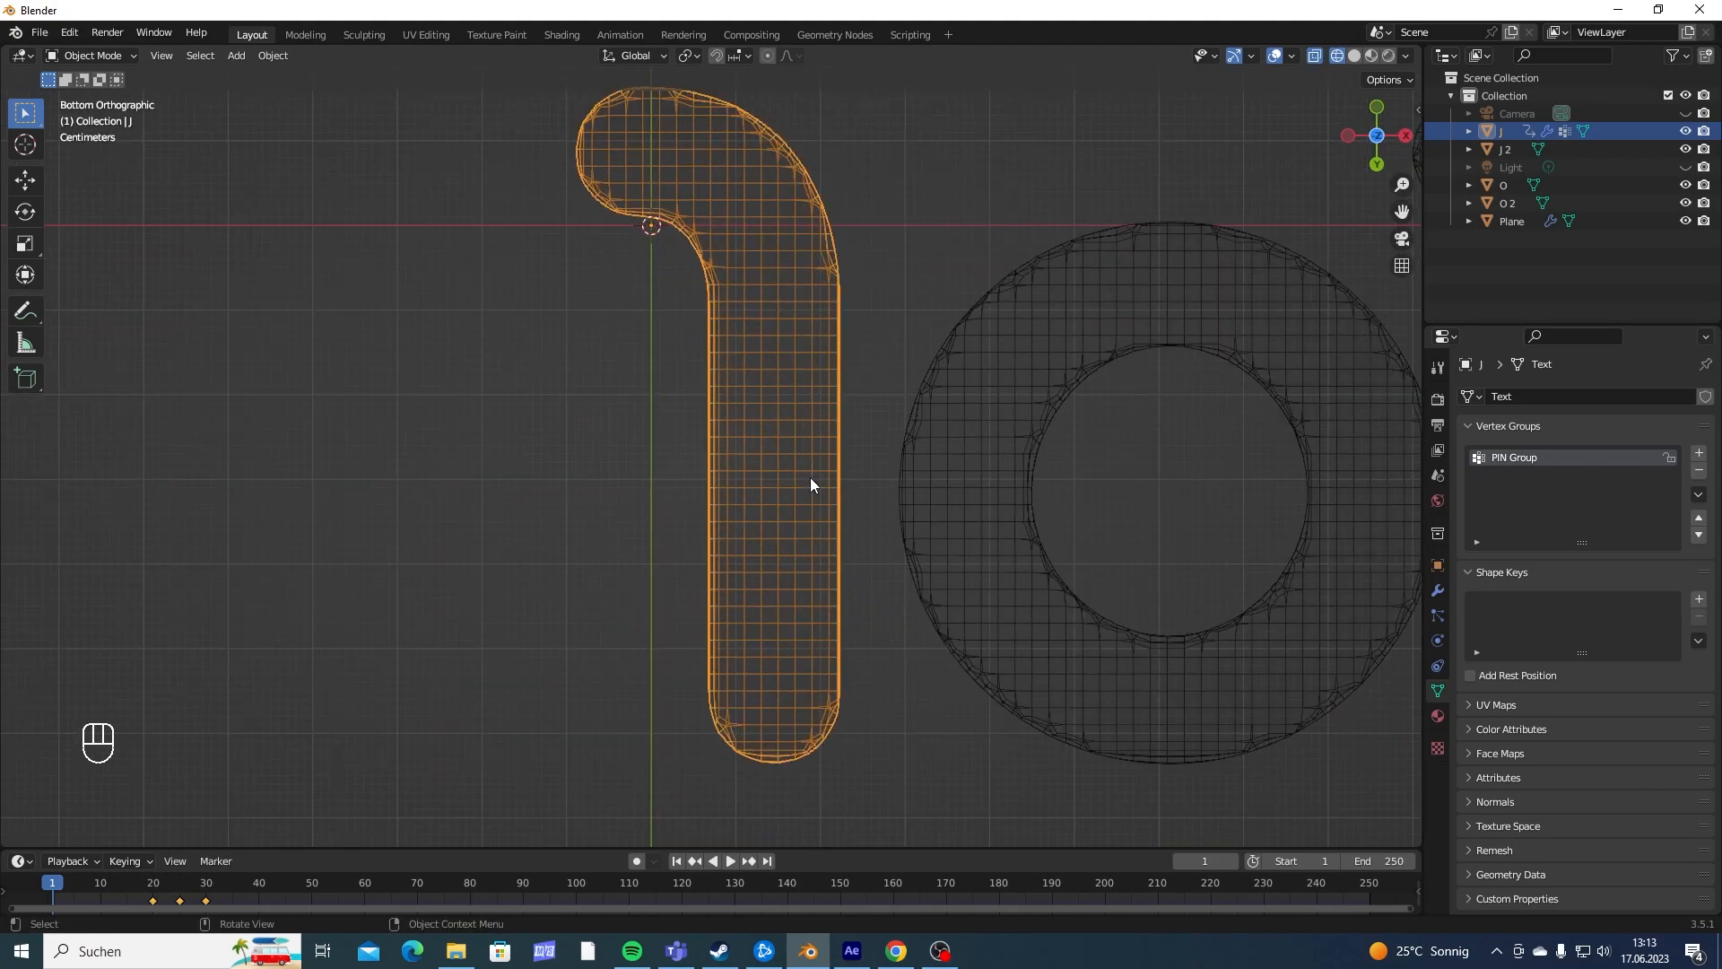
pyautogui.scroll(-4, 810, 477)
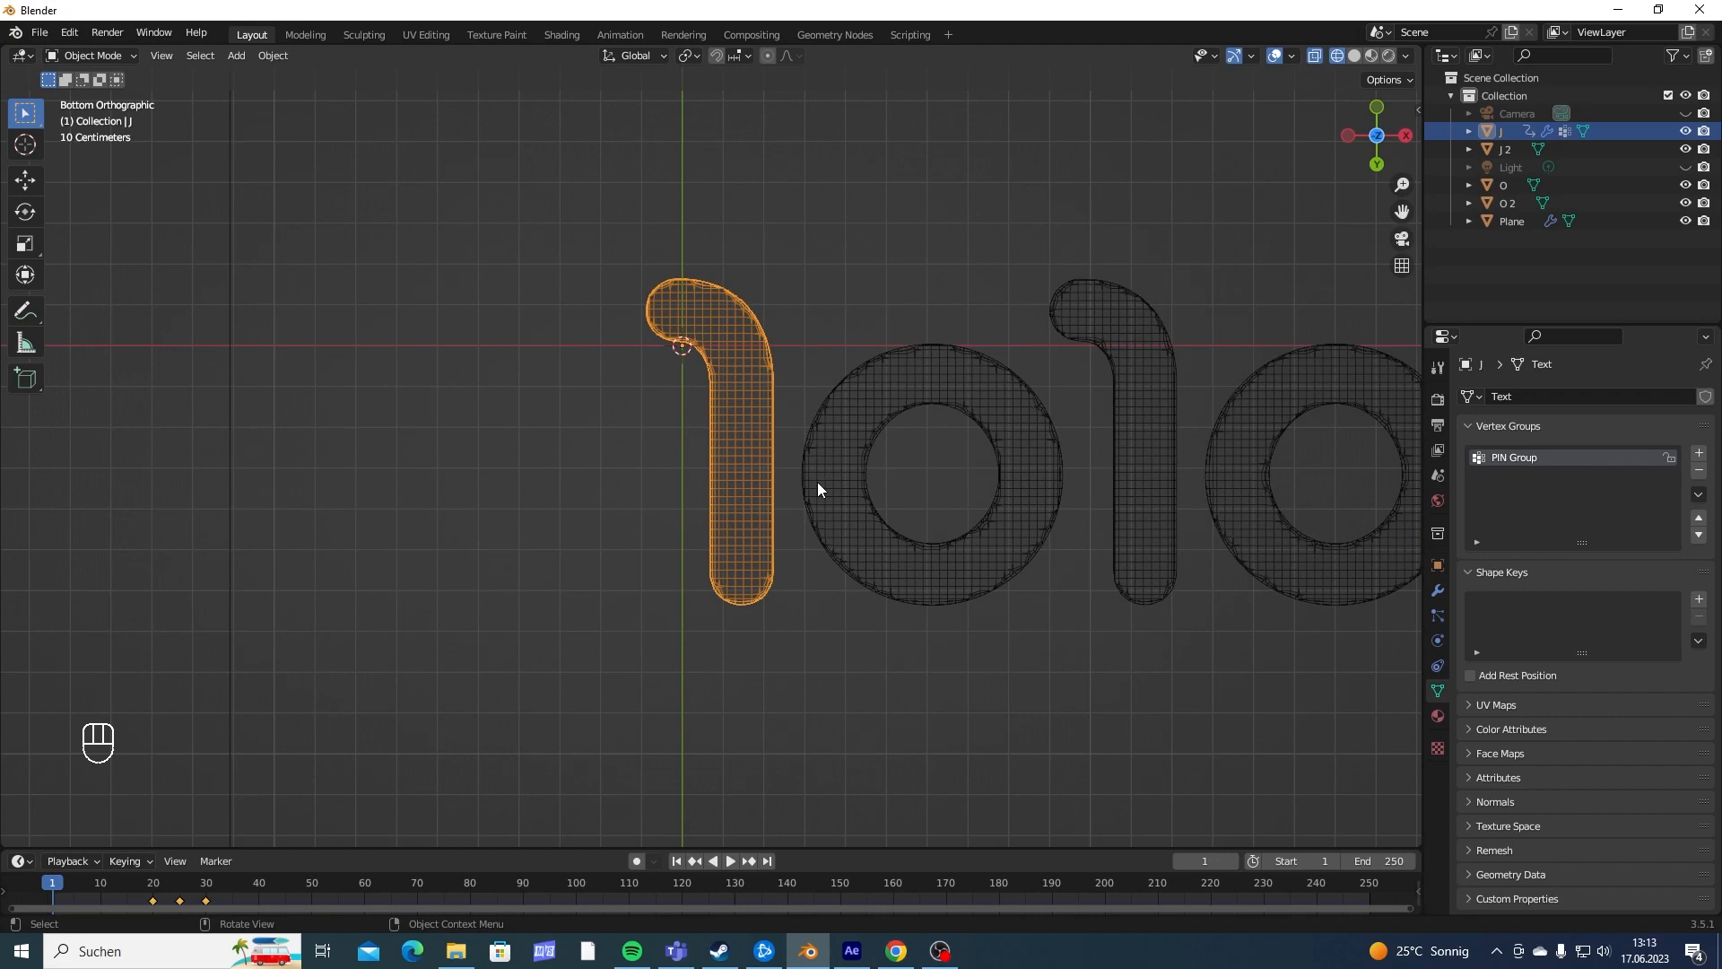
# - Enter Edit Mode on the J and turn off X-ray so only its facing vertices are selectable
pyautogui.press('Tab')
pyautogui.scroll(5, 811, 473)
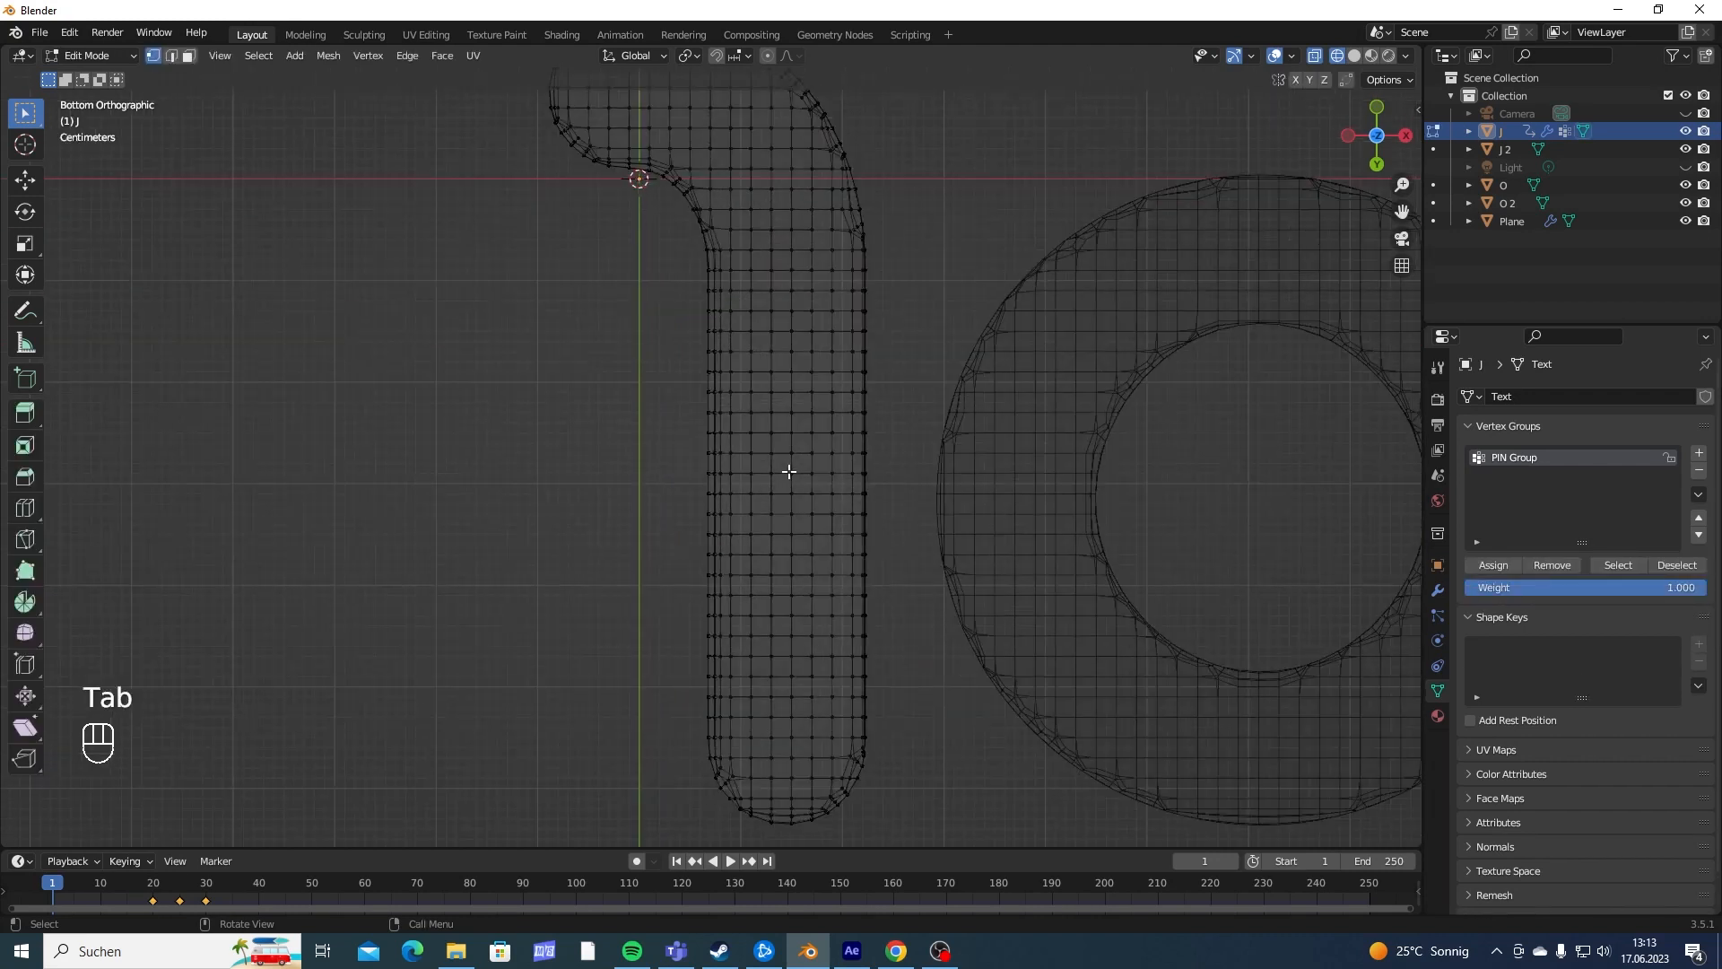
pyautogui.scroll(-2, 764, 263)
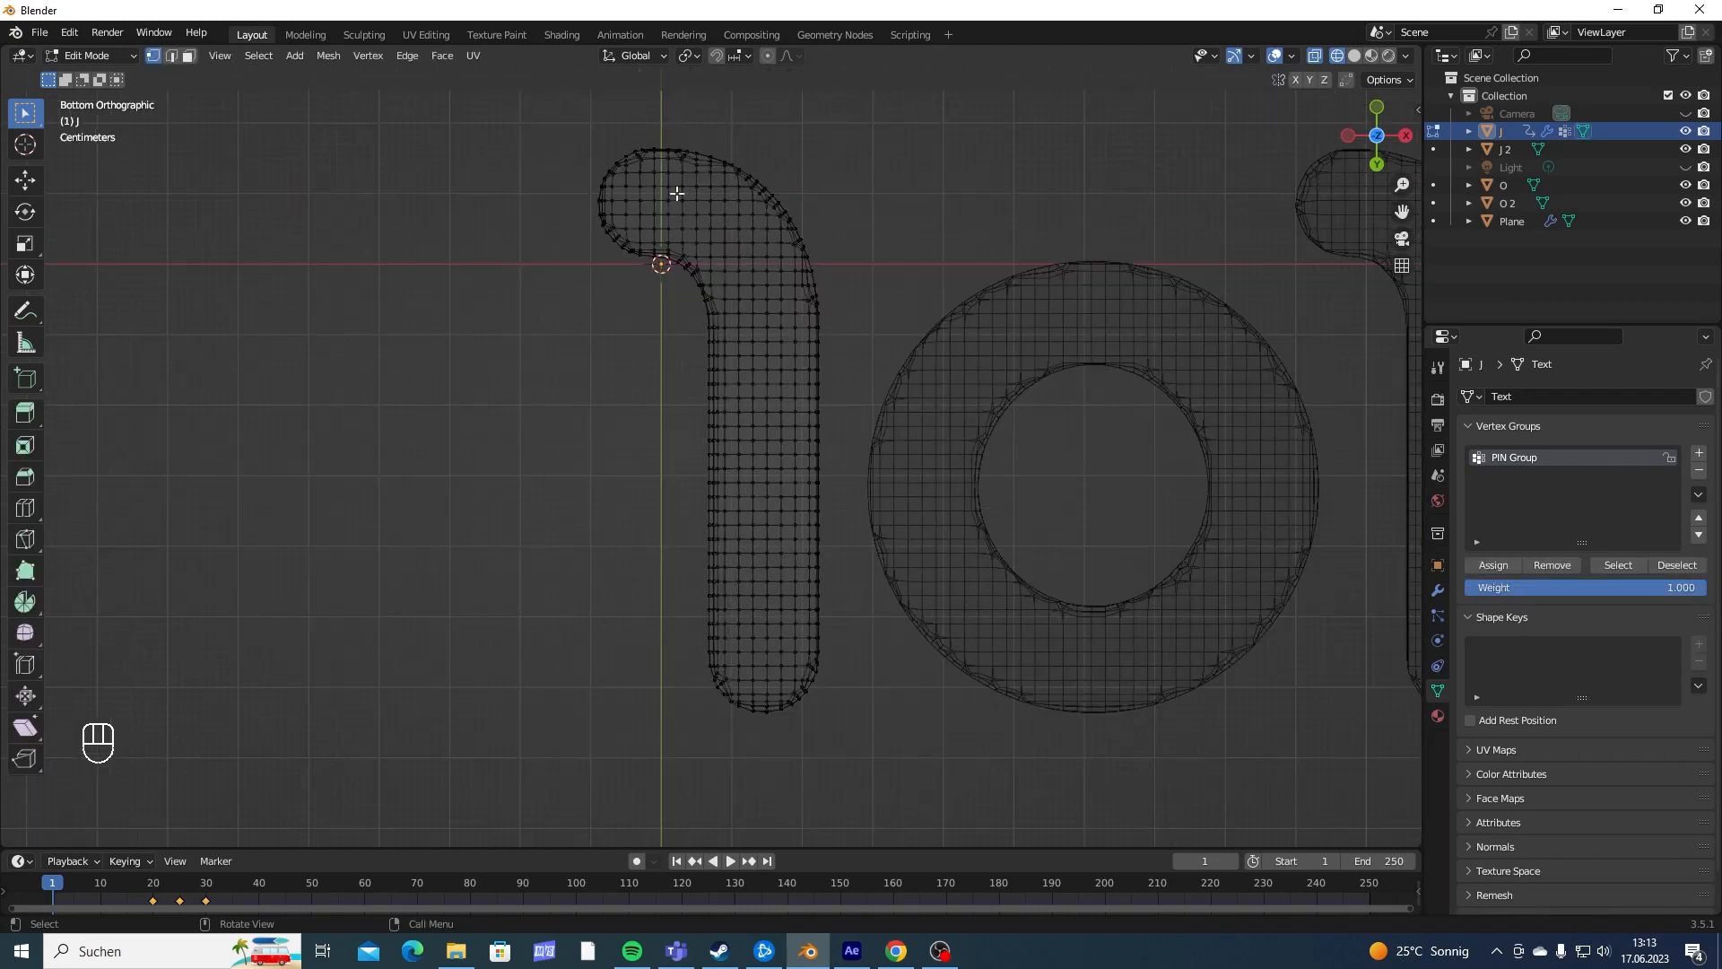
pyautogui.moveTo(743, 597); pyautogui.dragTo(784, 419, button='middle')
pyautogui.hotkey('alt', 'z')
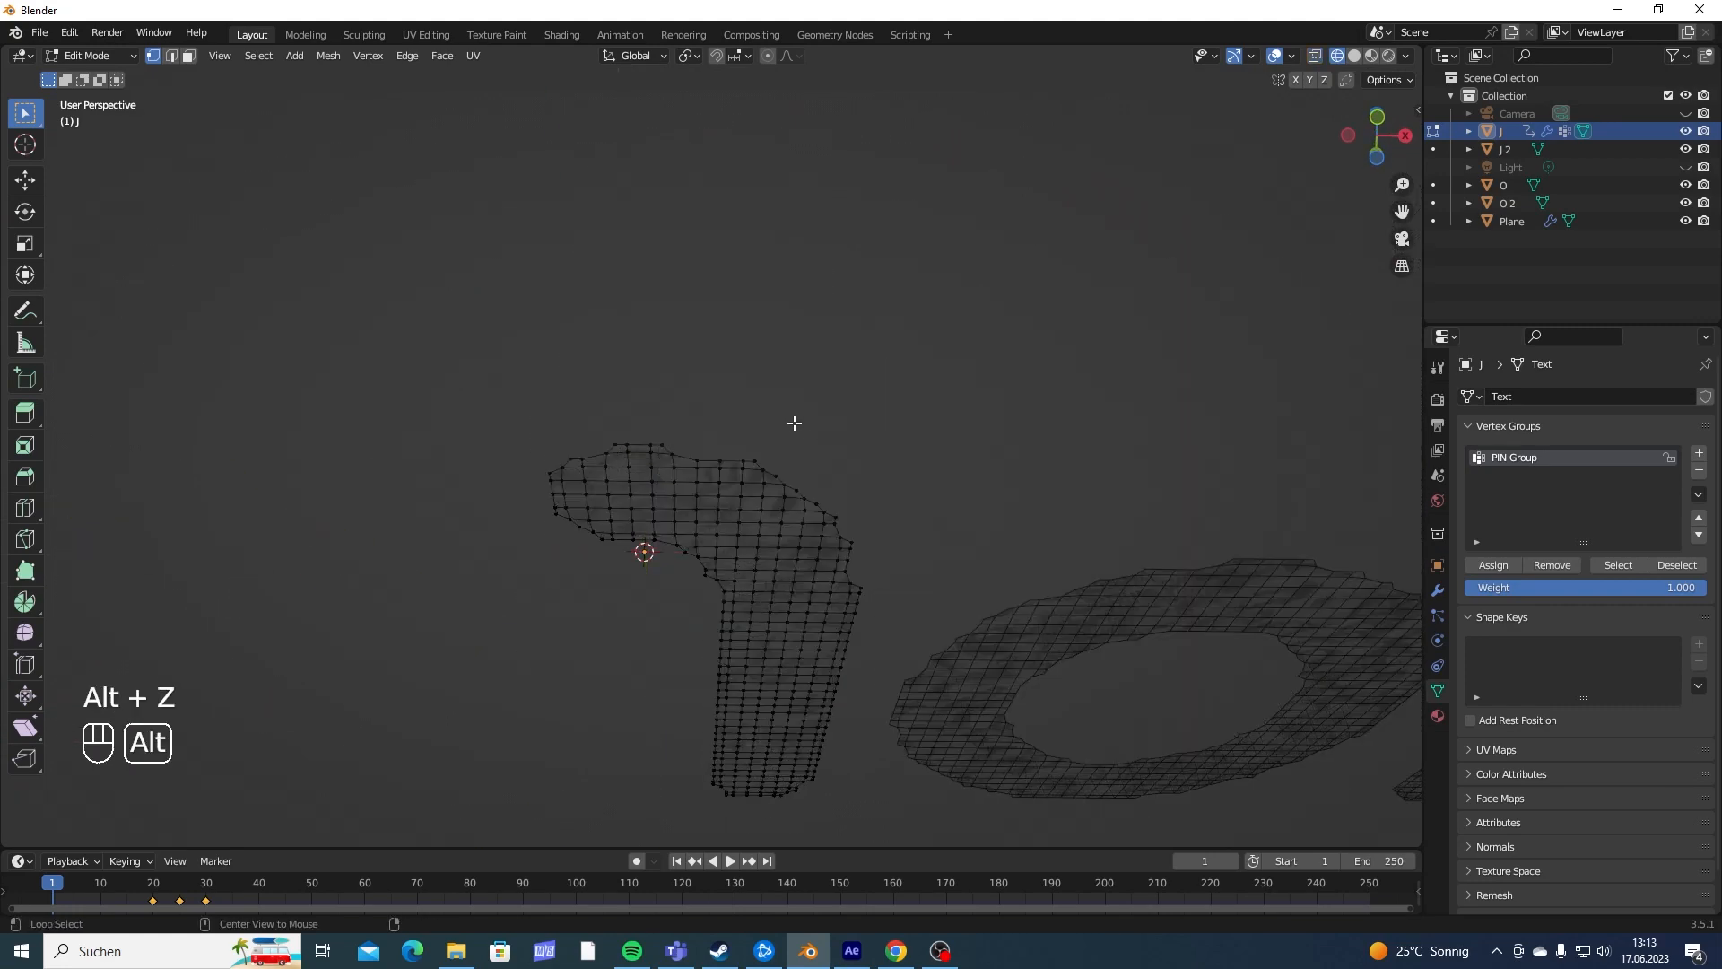
pyautogui.scroll(-4, 829, 484)
pyautogui.moveTo(831, 485); pyautogui.dragTo(752, 559, button='middle')
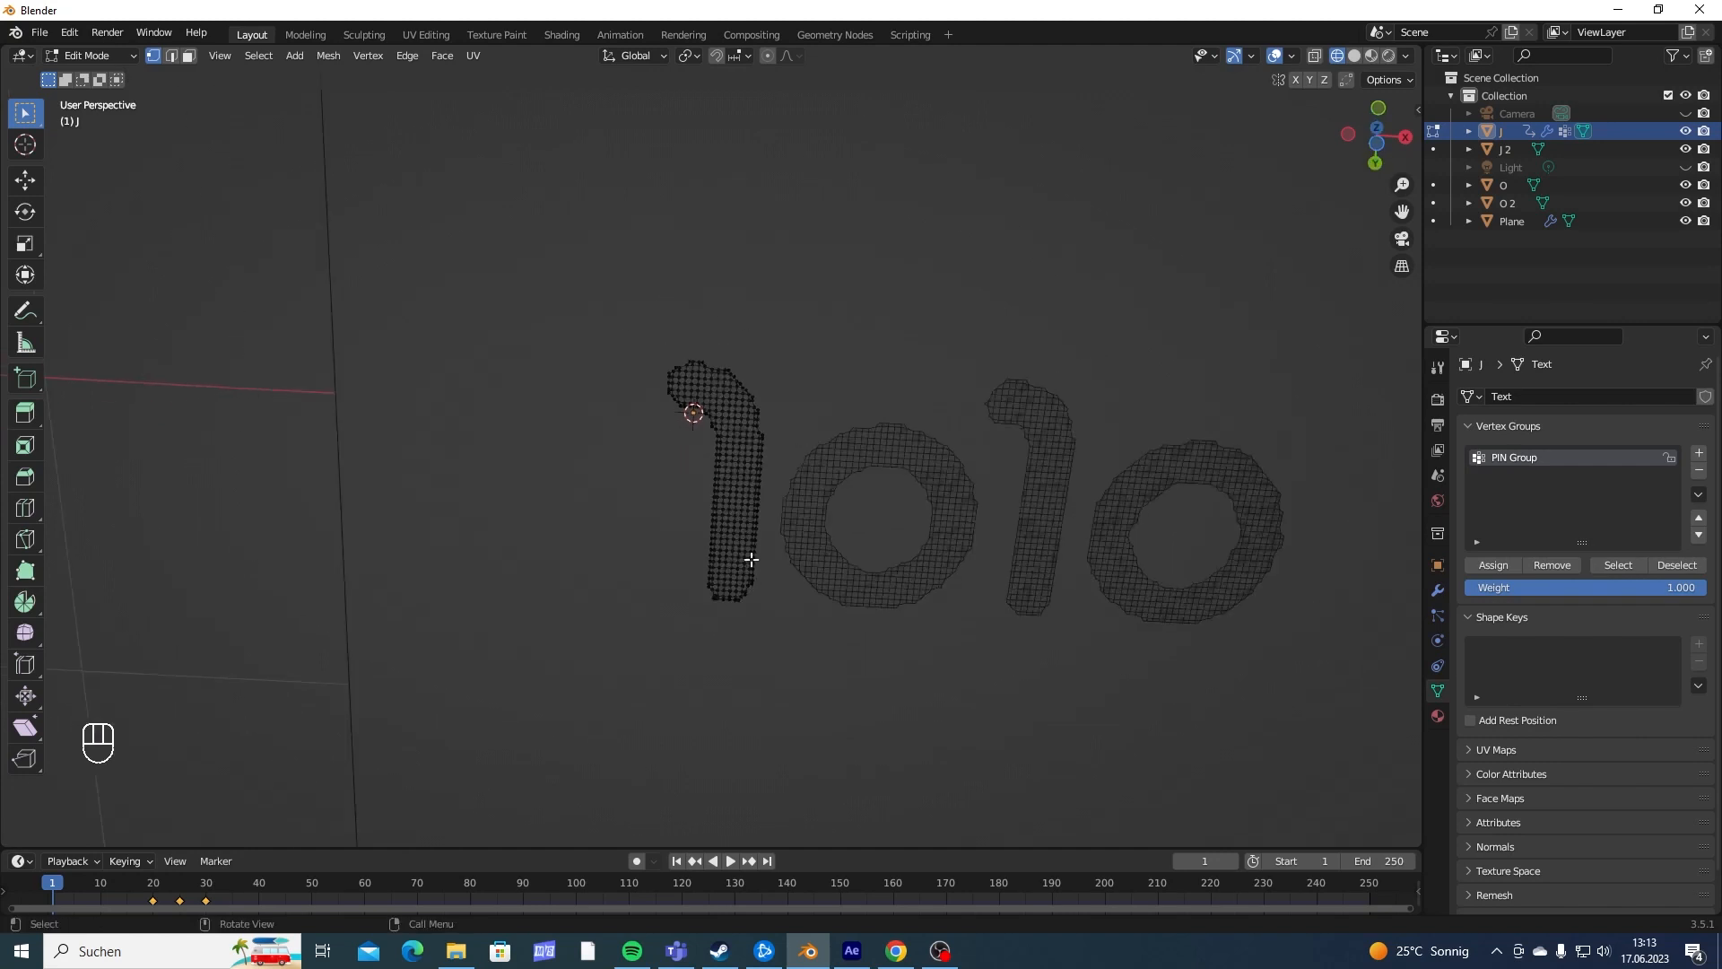
pyautogui.moveTo(740, 417)
pyautogui.mouseDown(button='middle')
pyautogui.moveTo(730, 434)
pyautogui.moveTo(729, 411)
pyautogui.mouseUp(button='middle')
# - Leave Edit Mode and hide the collision plane in the viewport
pyautogui.press('Tab')
pyautogui.moveTo(433, 284); pyautogui.dragTo(605, 439)
pyautogui.press('h')
# - In Edit Mode from the bottom view, circle-select a strip of vertices along the J's underside, from the hook along the middle of the stem
pyautogui.moveTo(709, 497); pyautogui.dragTo(718, 280, button='middle')
pyautogui.press('Tab')
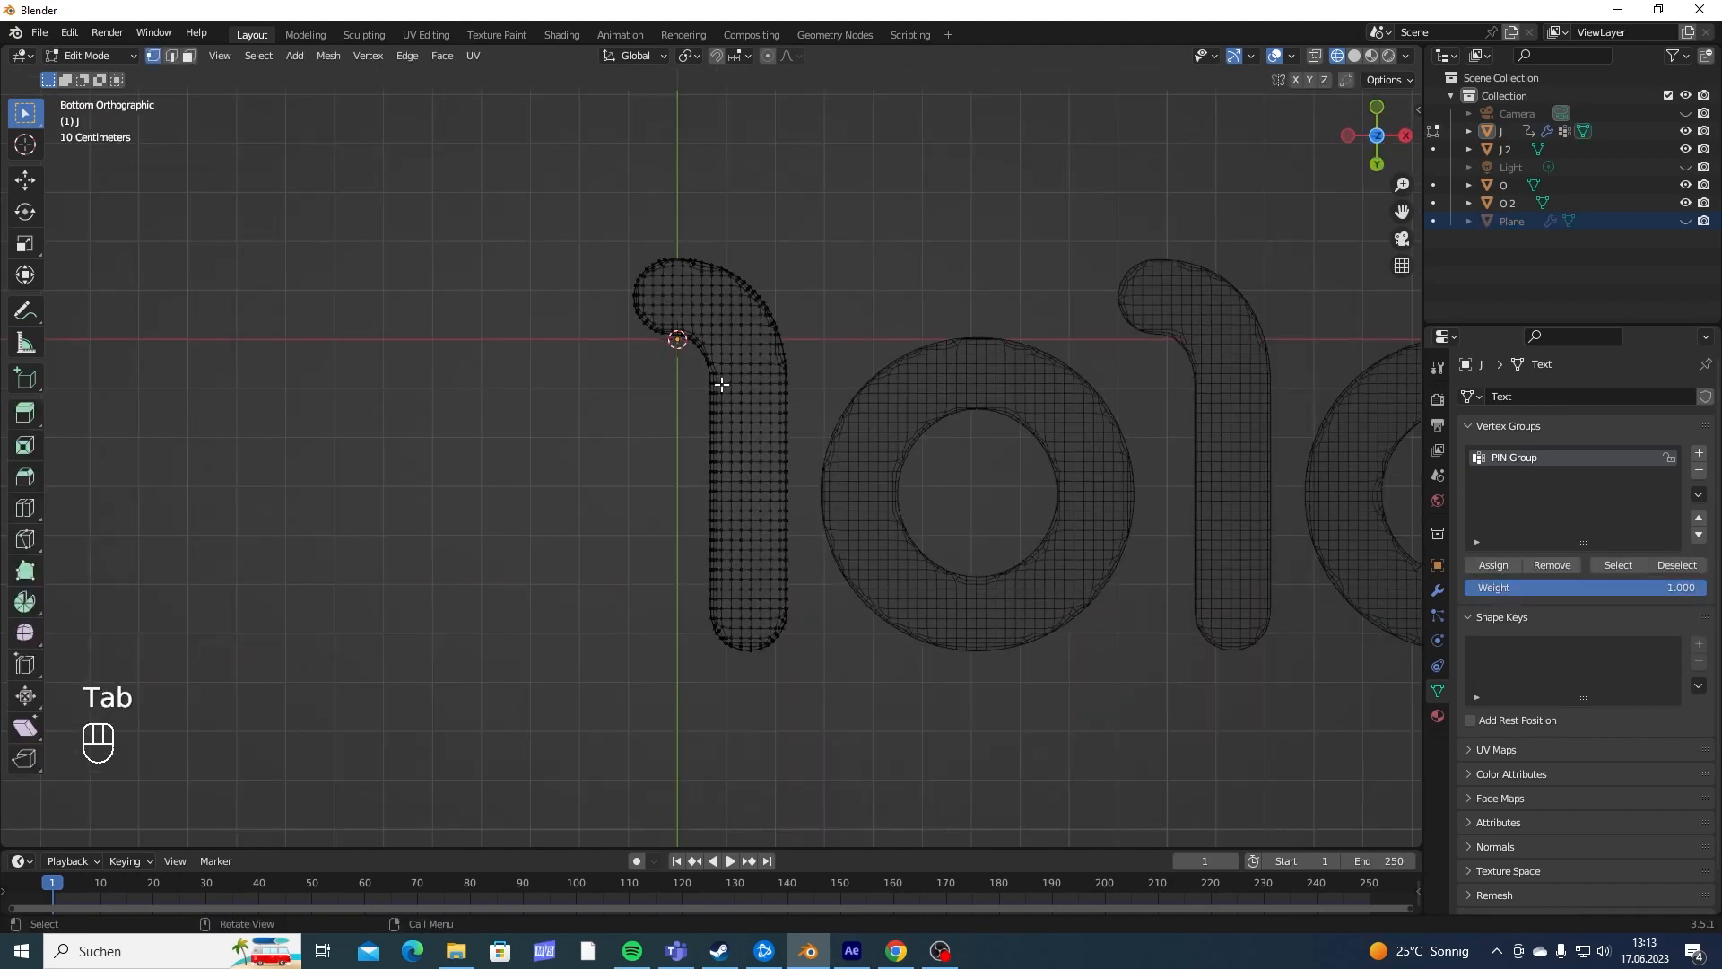
pyautogui.scroll(3, 738, 316)
pyautogui.press('c')
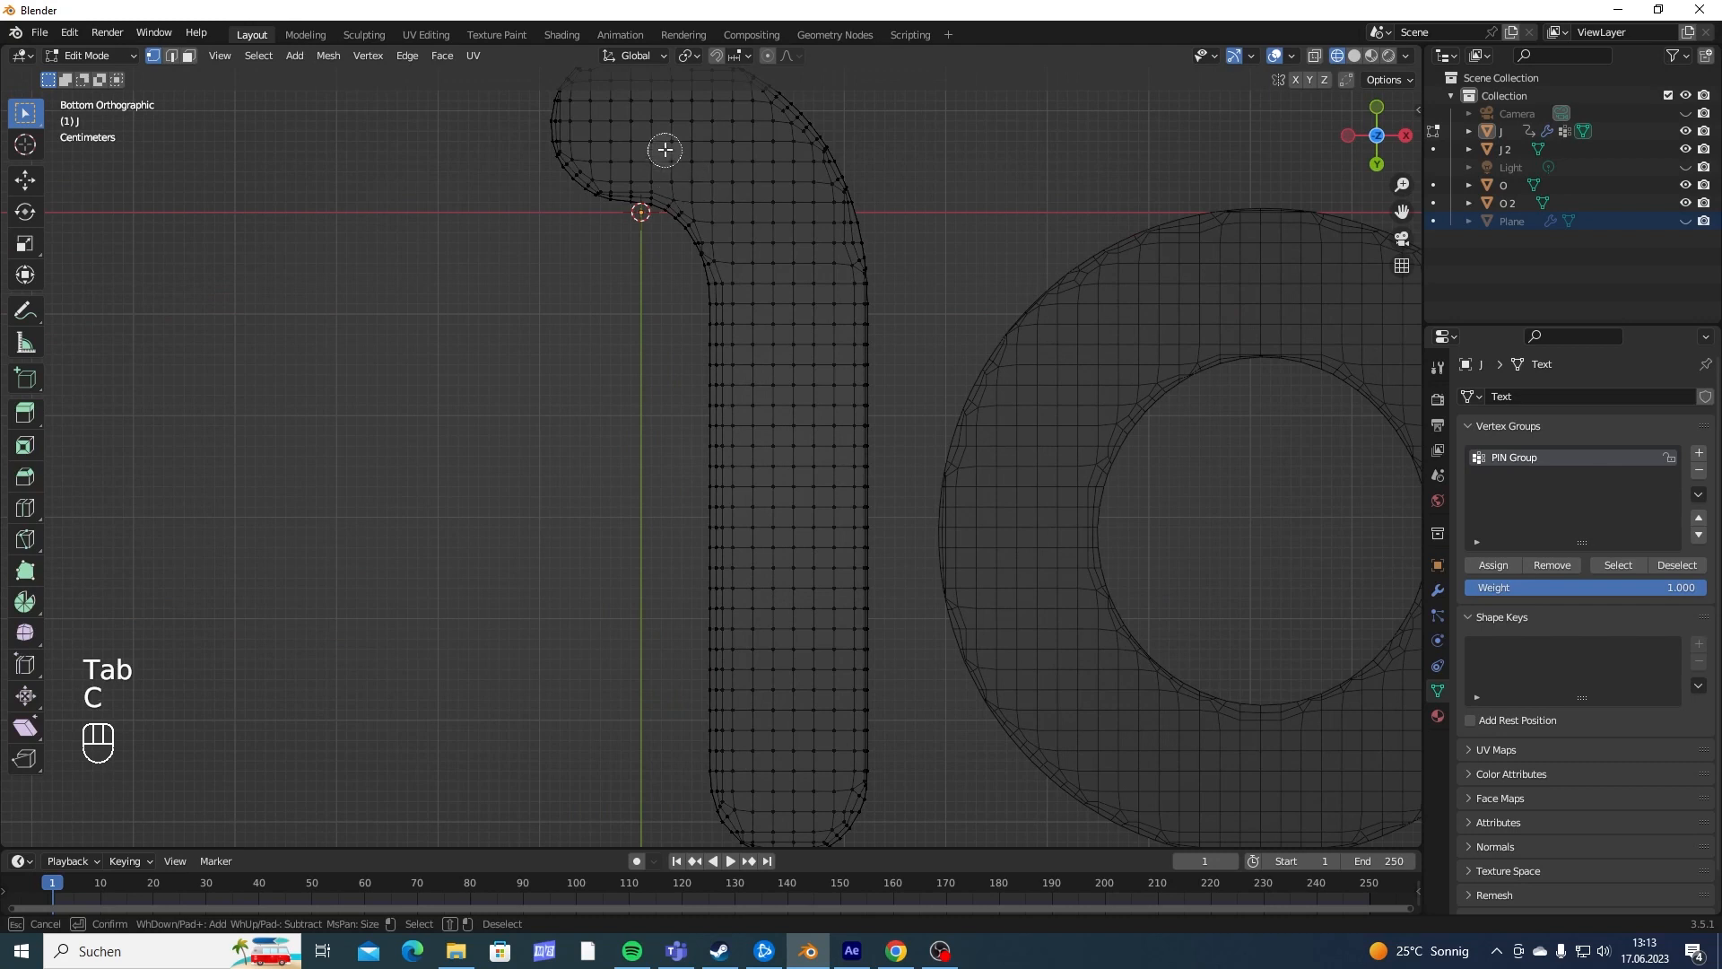
pyautogui.moveTo(645, 116)
pyautogui.mouseDown()
pyautogui.moveTo(782, 328)
pyautogui.moveTo(781, 768)
pyautogui.mouseUp()
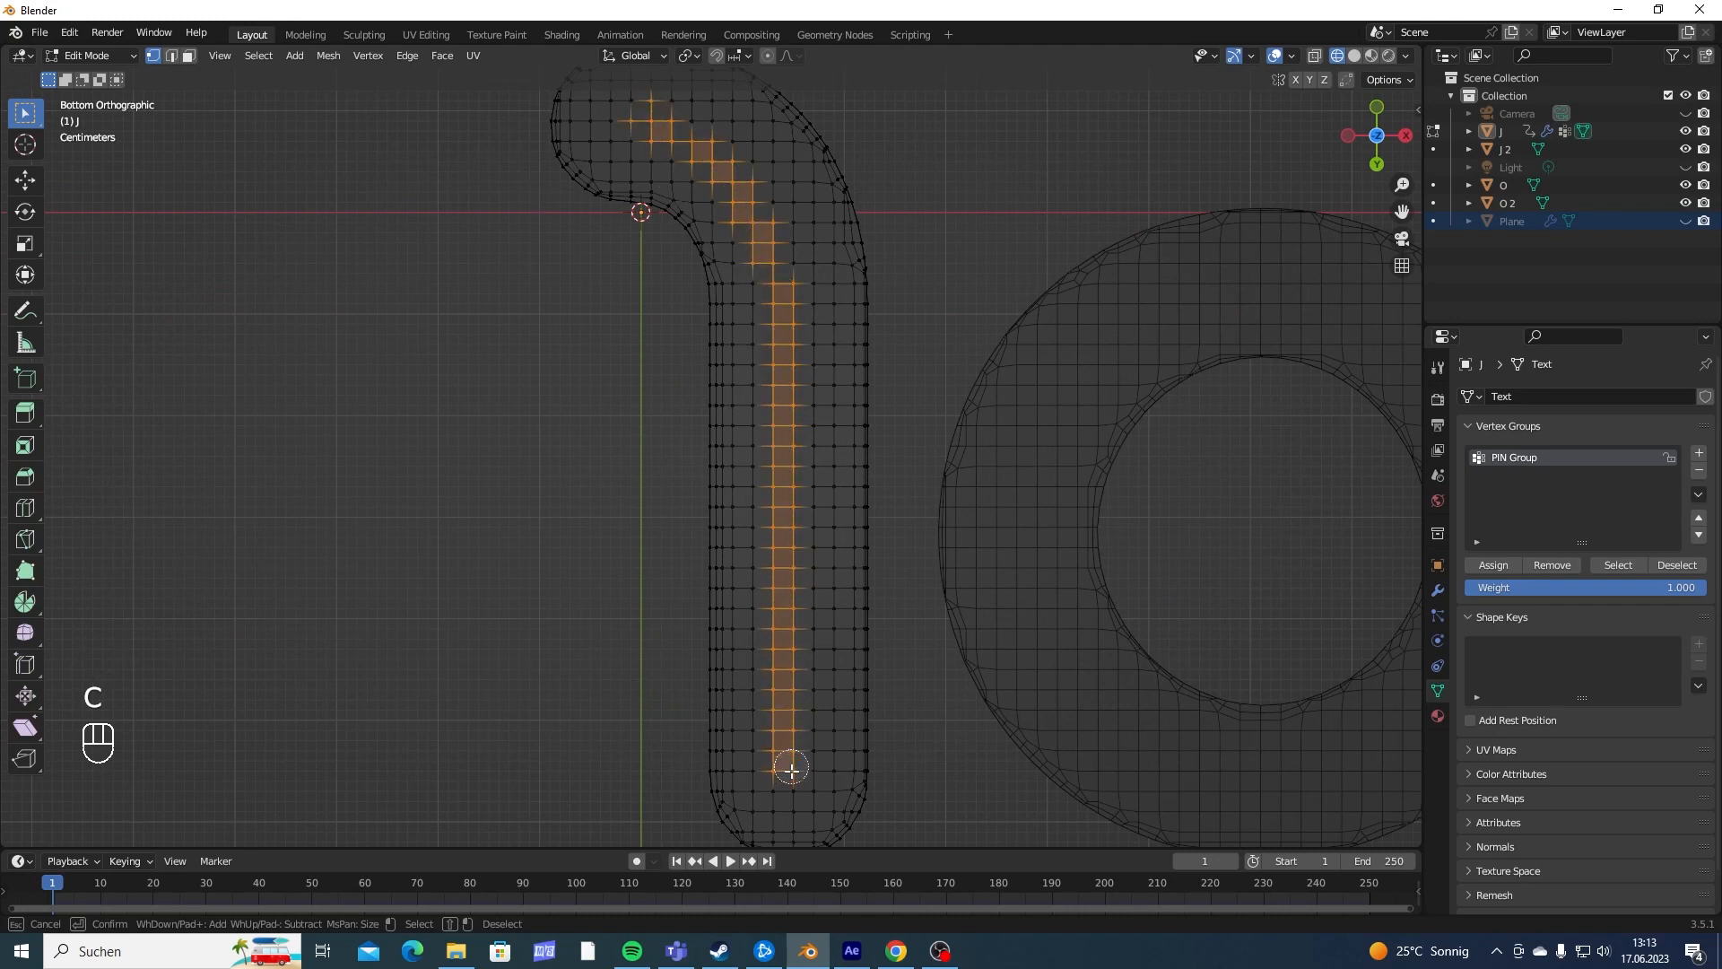
# - Finish the circle selection along the J's underside and return to Object Mode
pyautogui.rightClick(780, 769)
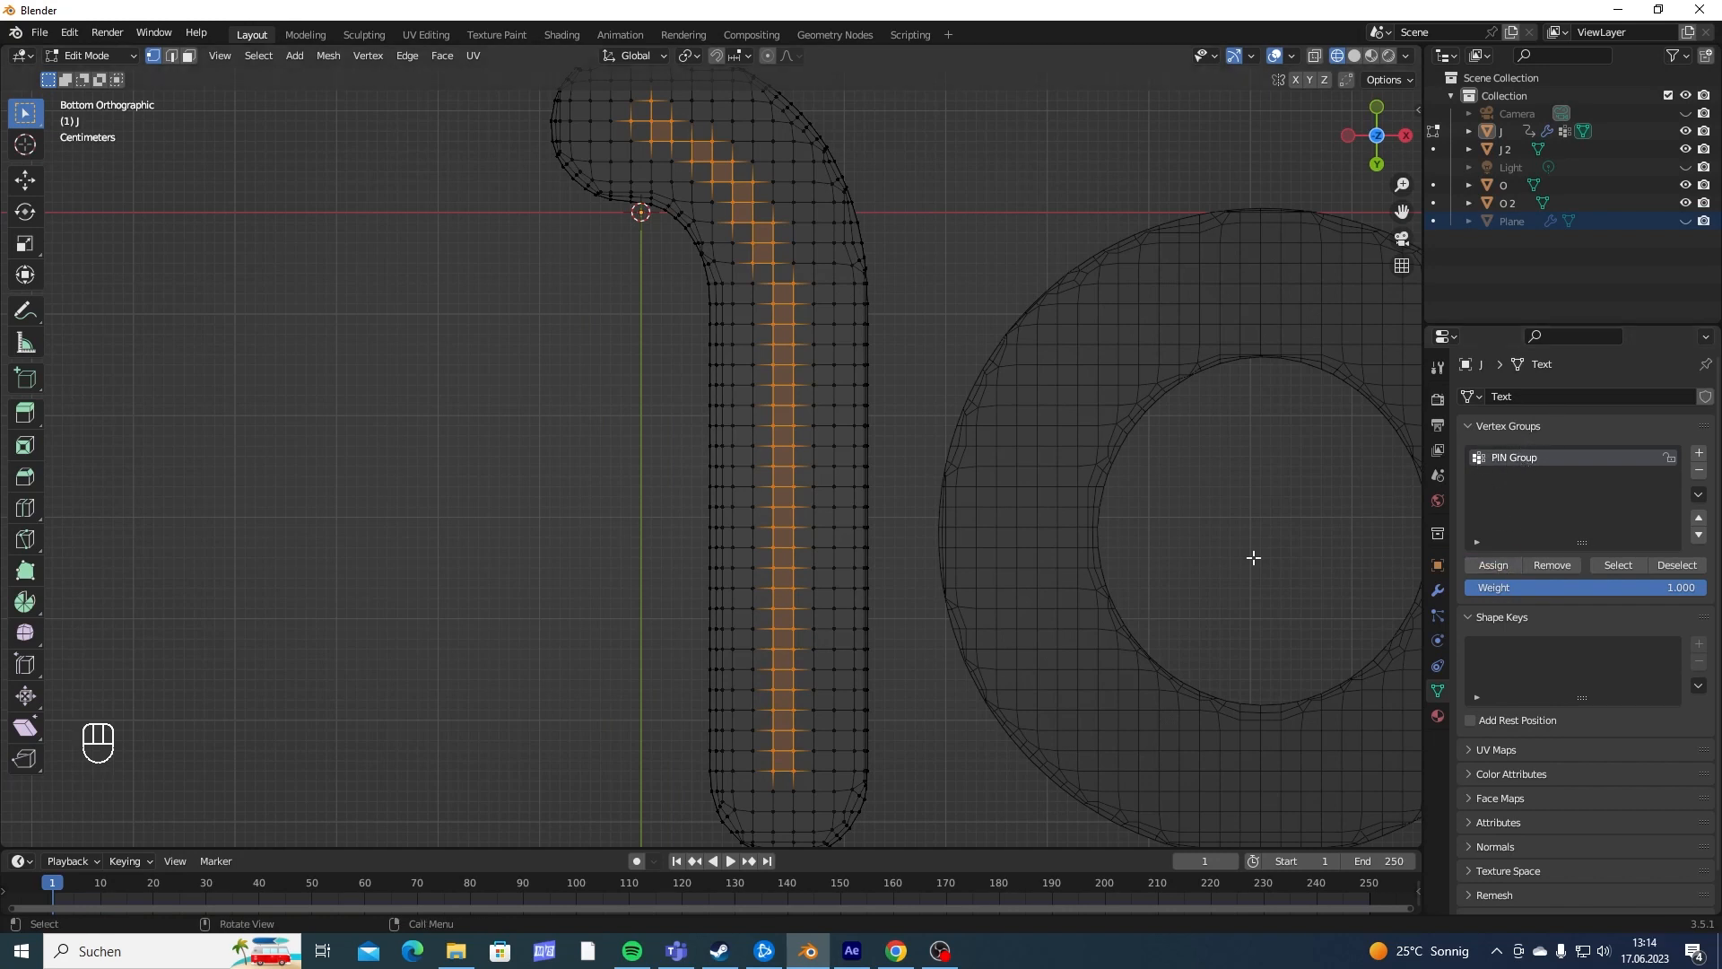
pyautogui.moveTo(1249, 553); pyautogui.dragTo(874, 503, button='middle')
pyautogui.press('Tab')
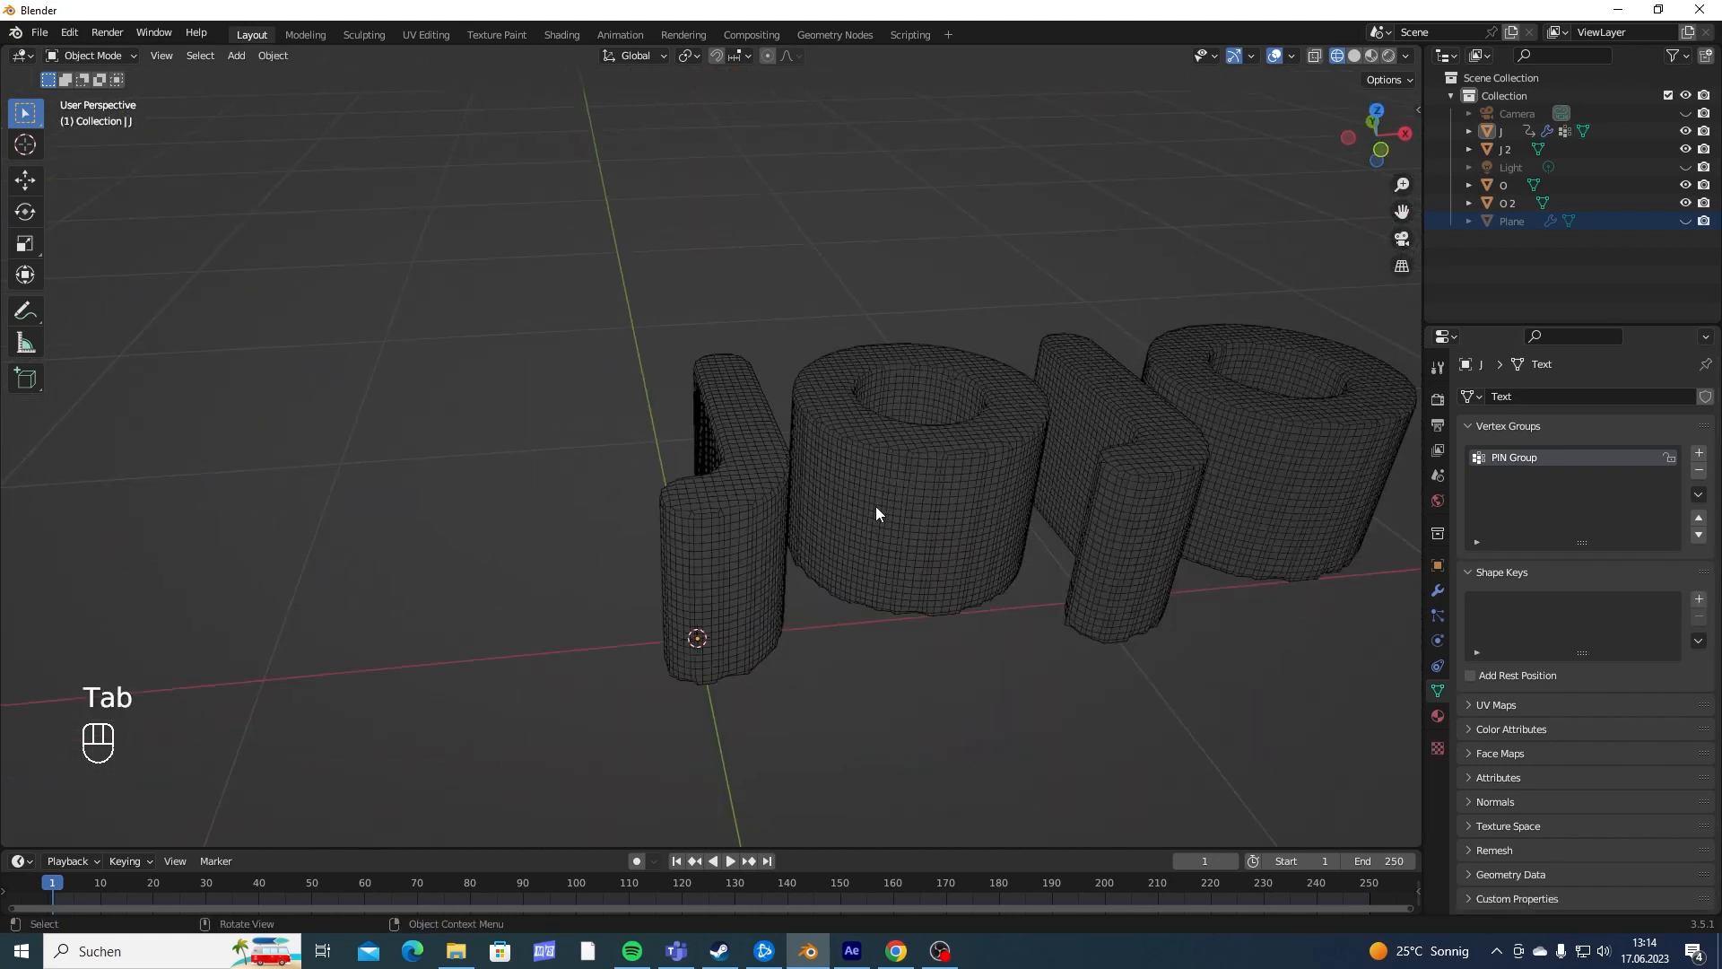
# - Play the cloth simulation from the first frame to frame 32 and inspect the inflated J
pyautogui.hotkey('shift', 'Left')
pyautogui.press('space')
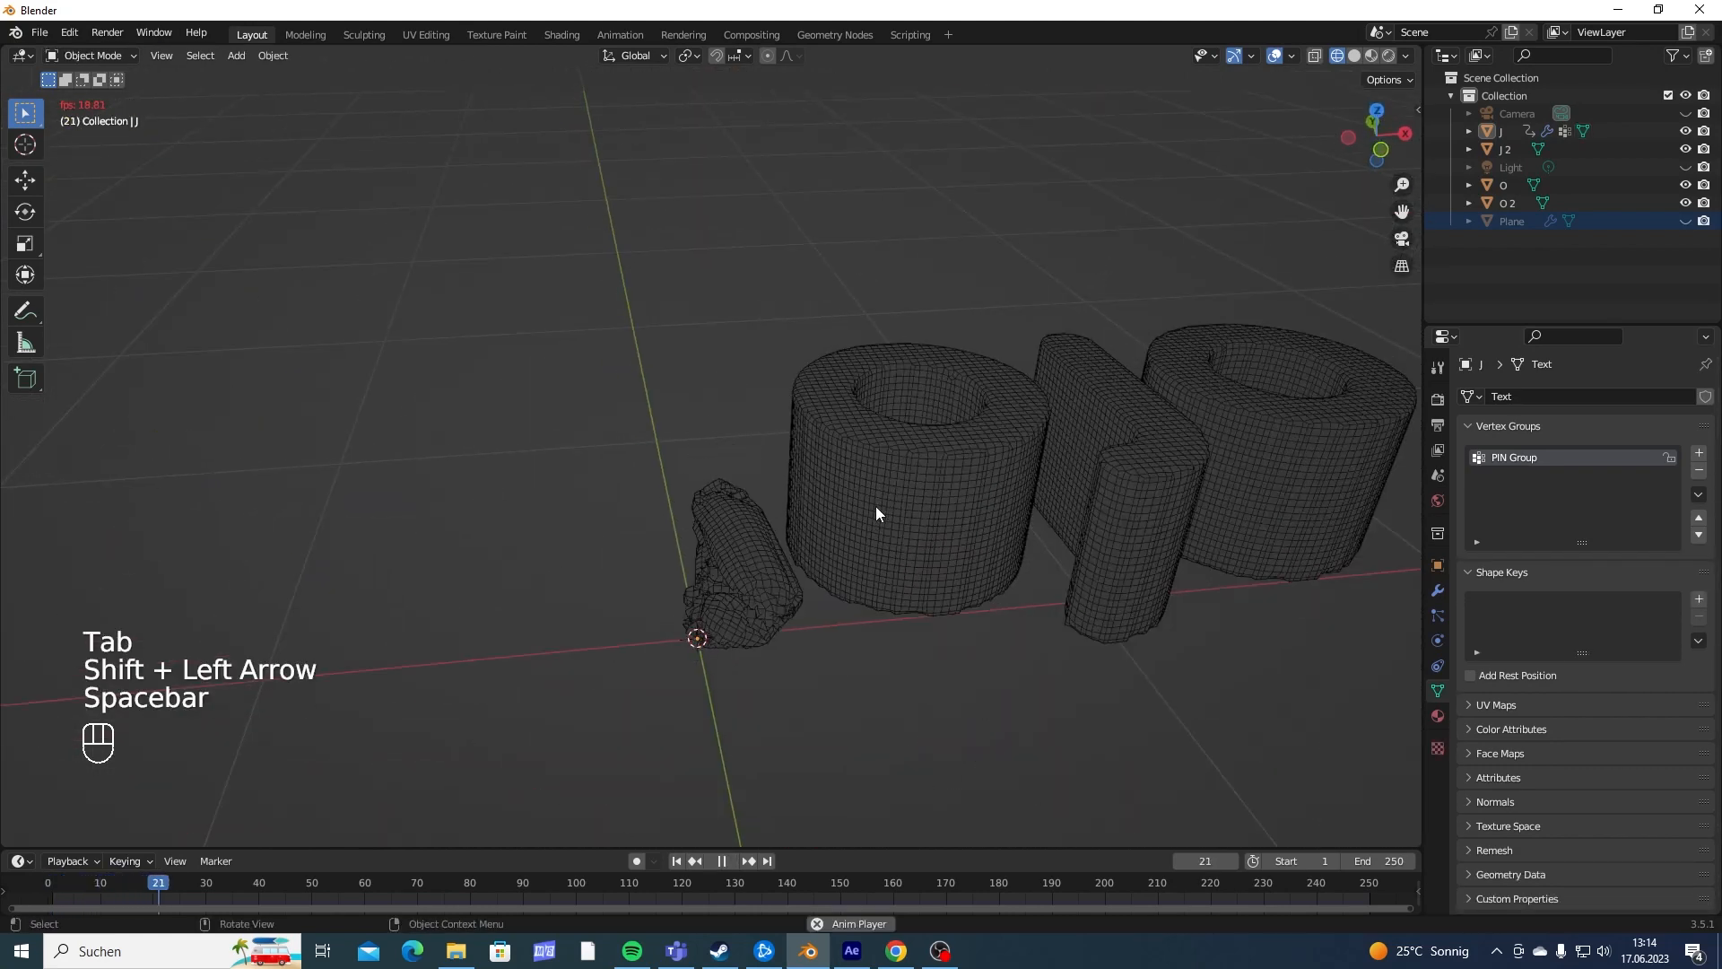
pyautogui.press('space')
pyautogui.moveTo(876, 506); pyautogui.dragTo(863, 452, button='middle')
pyautogui.moveTo(868, 325); pyautogui.dragTo(809, 391, button='middle')
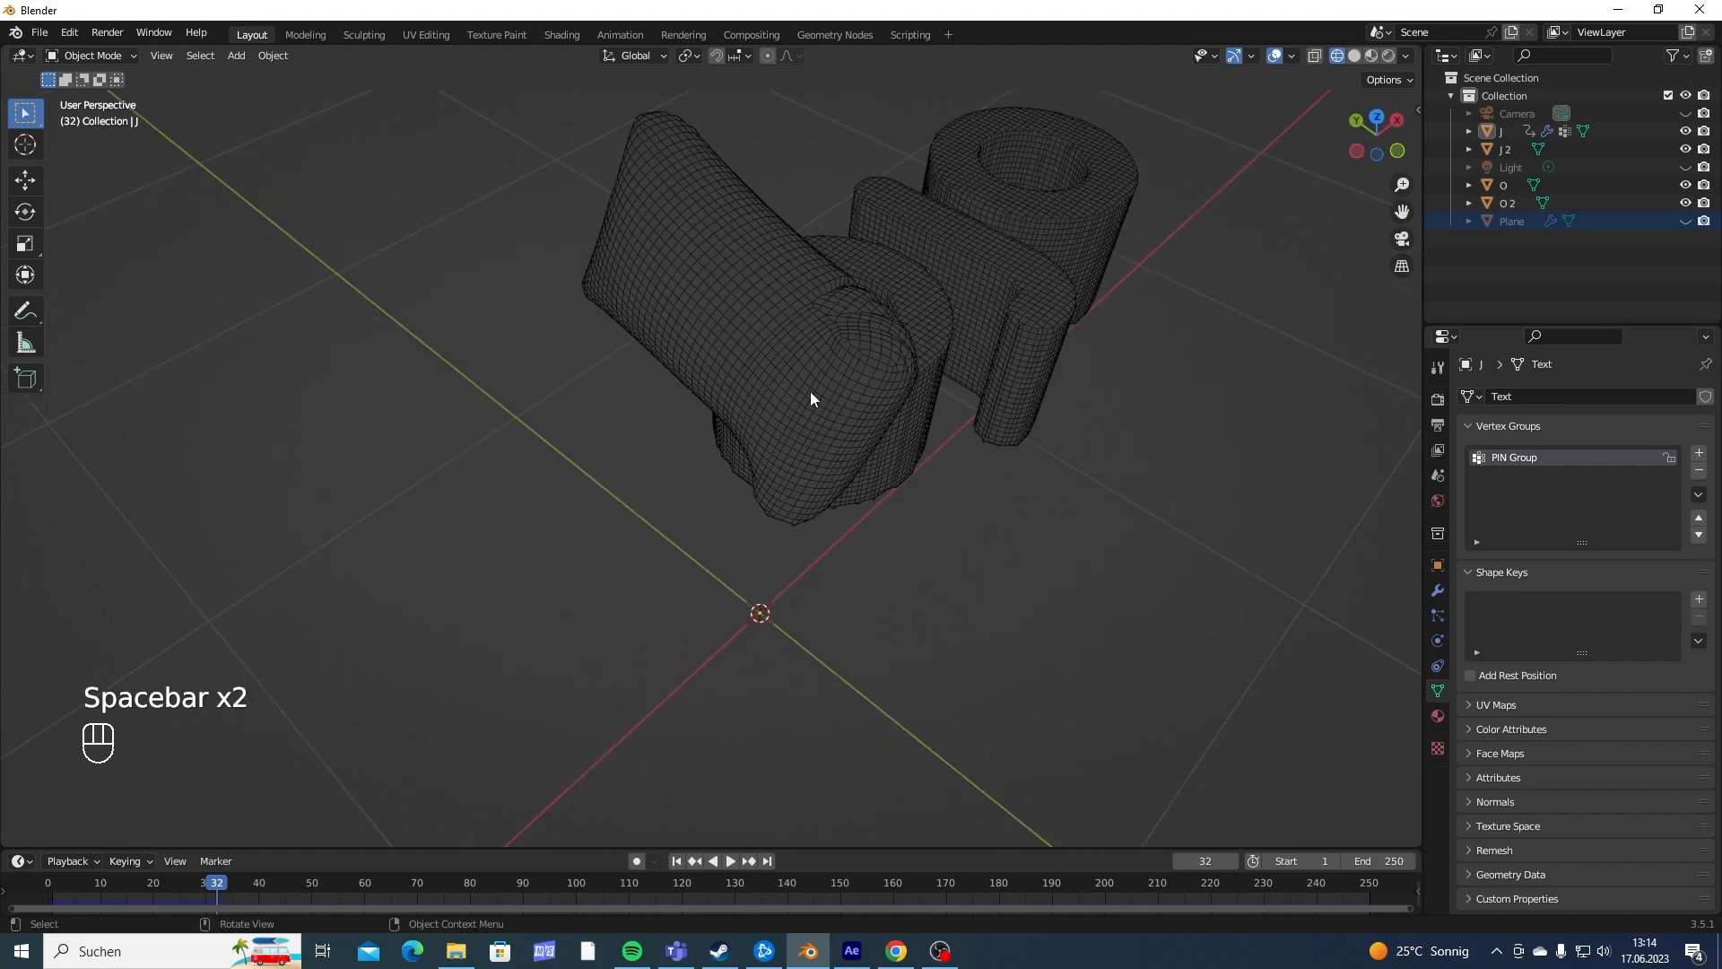
# - Return to frame 1, select the J and assign PIN Group as the pin group in its cloth Shape settings
pyautogui.hotkey('shift', 'Left')
pyautogui.click(758, 419)
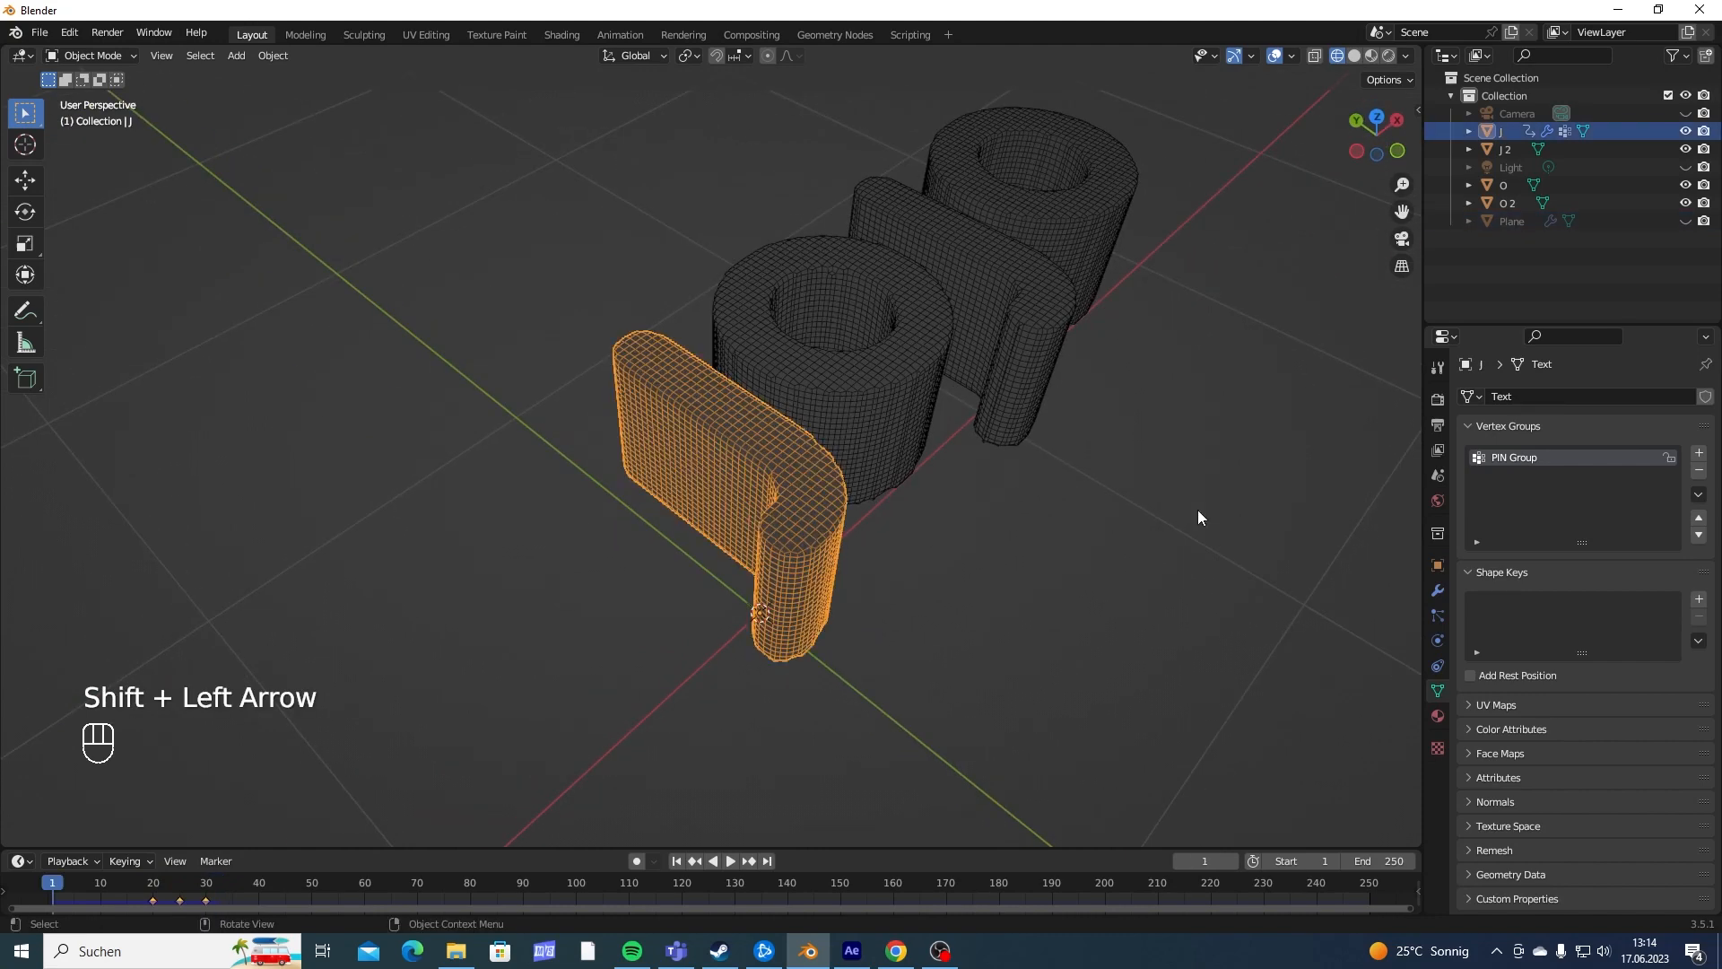
pyautogui.click(1438, 640)
pyautogui.scroll(-10, 1498, 633)
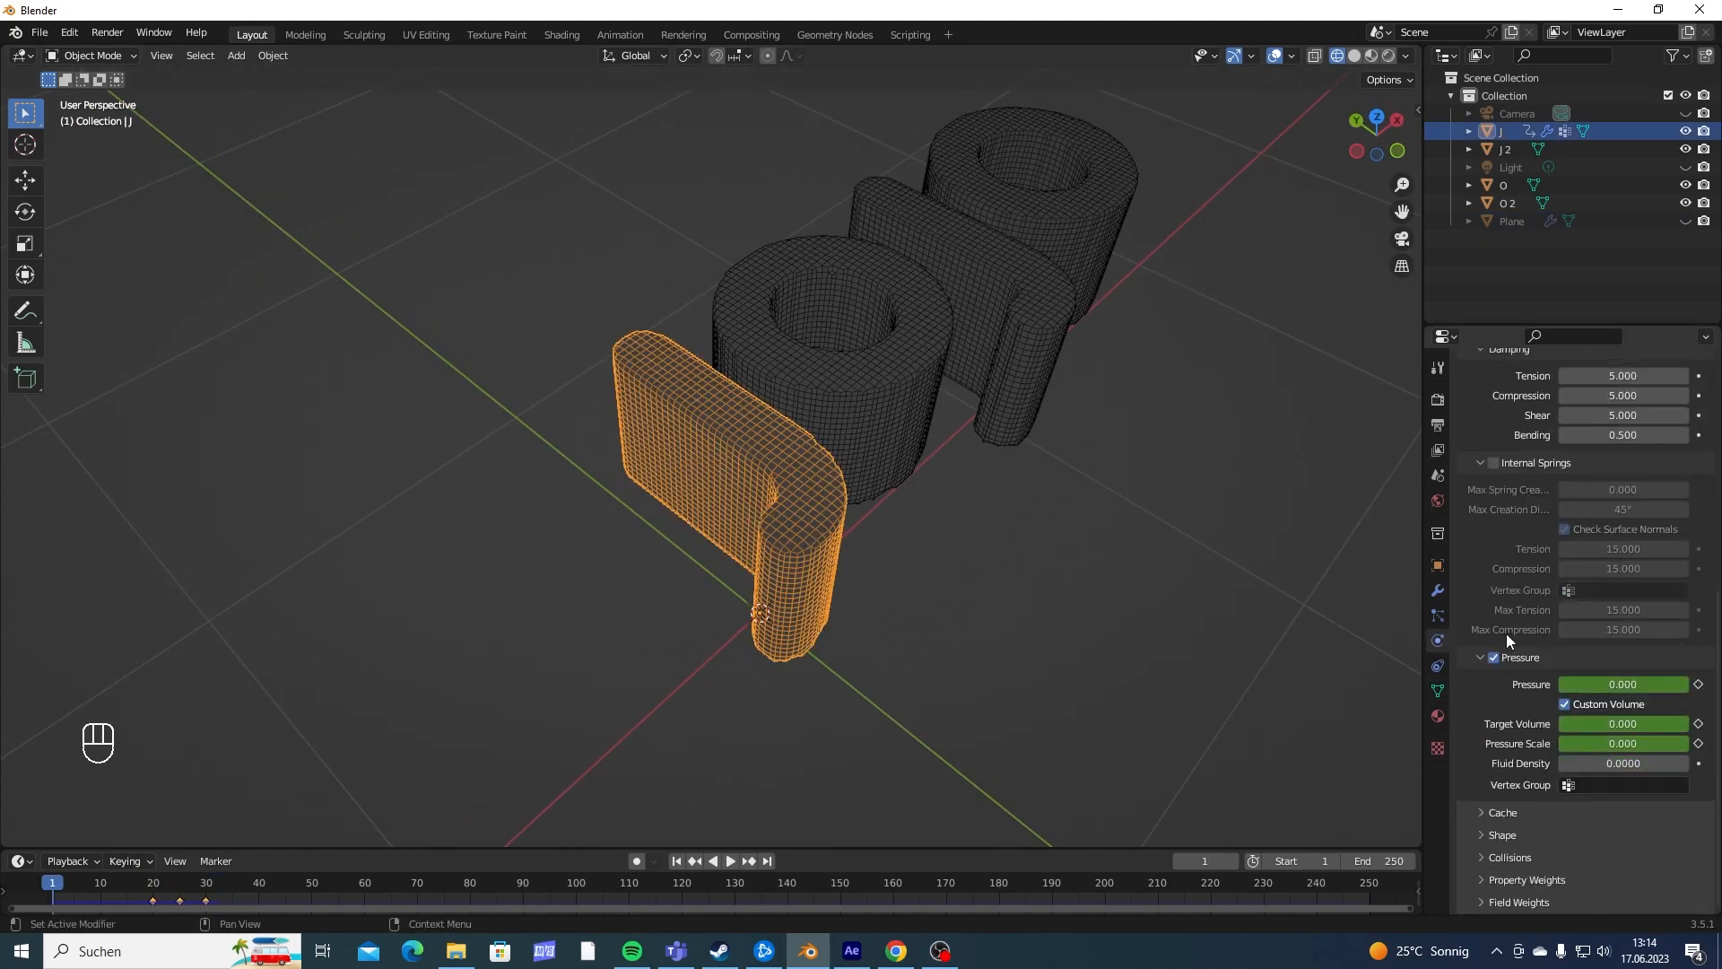
pyautogui.click(1489, 835)
pyautogui.scroll(-3, 1537, 784)
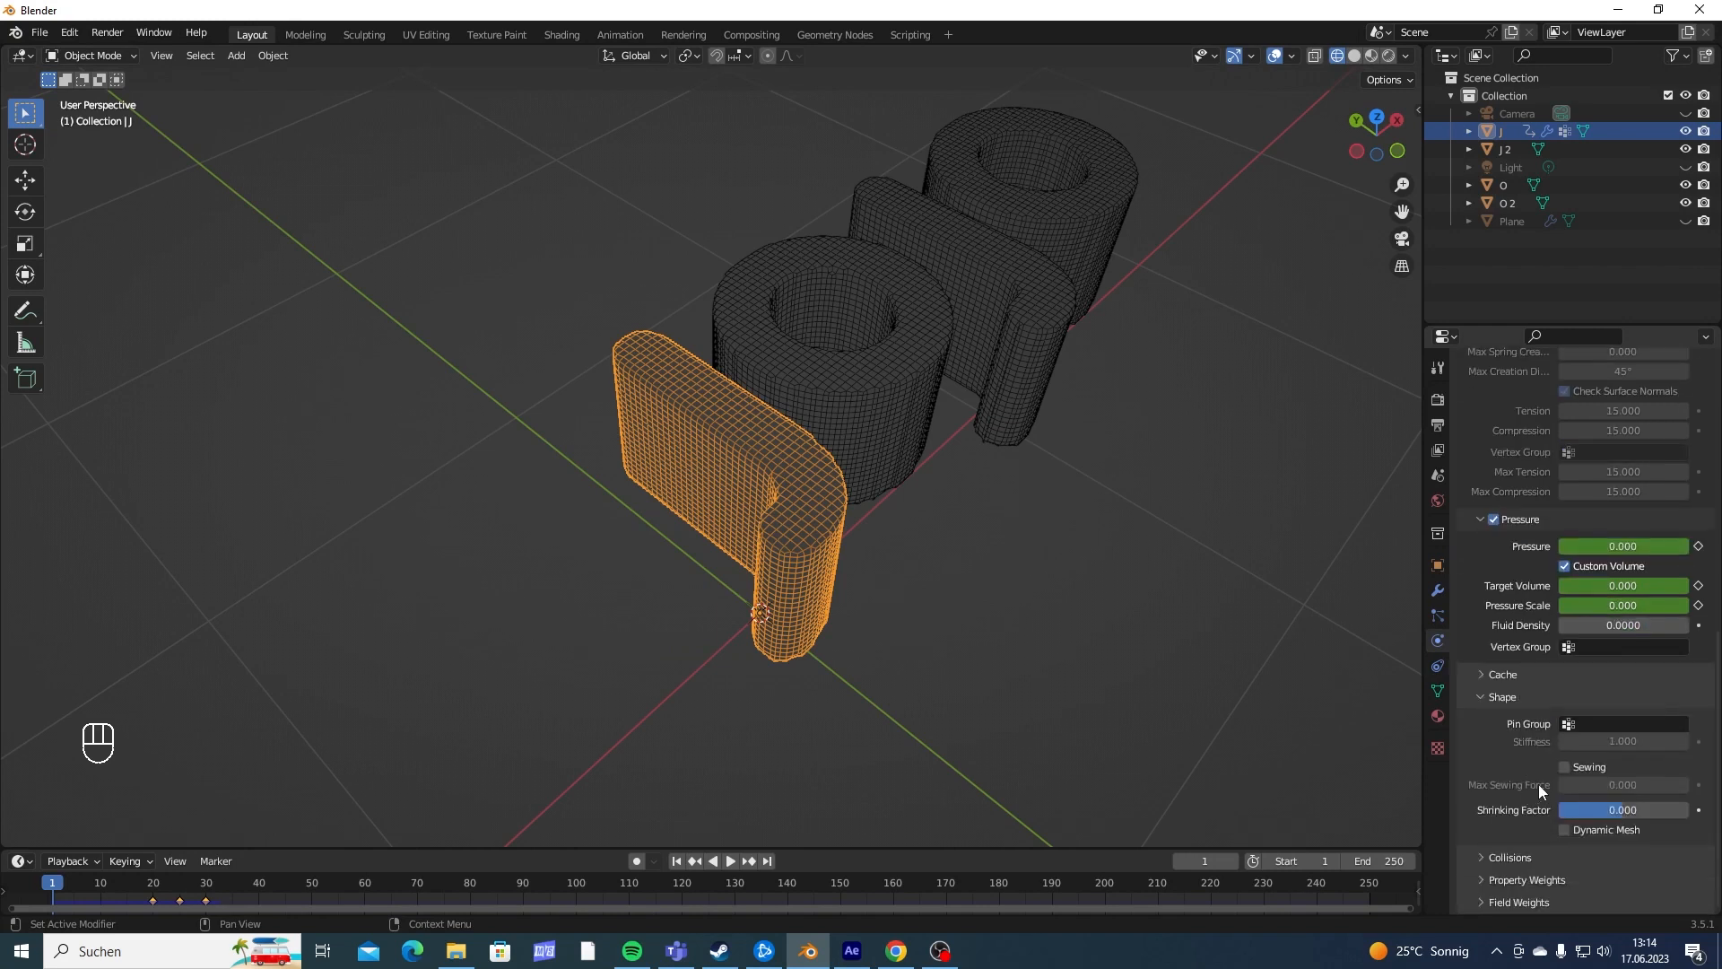
pyautogui.click(1593, 726)
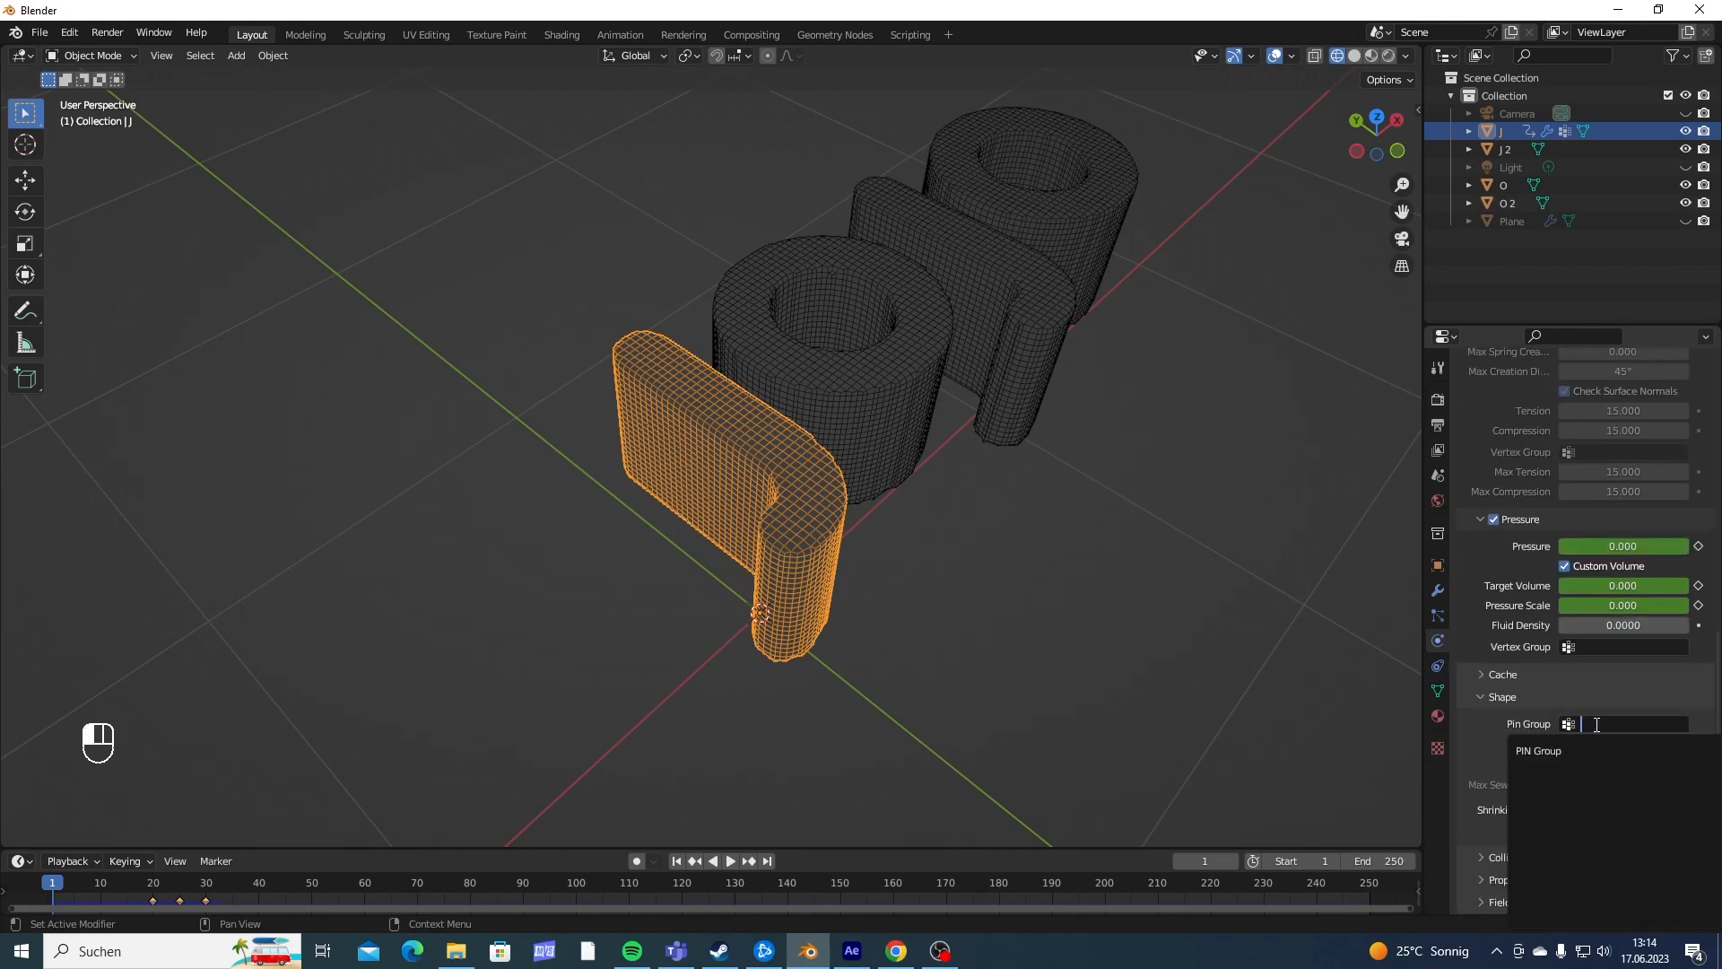
pyautogui.click(1598, 746)
# - Play the pinned J's simulation from the first frame to frame 34 and examine its underside up close
pyautogui.hotkey('shift', 'Left')
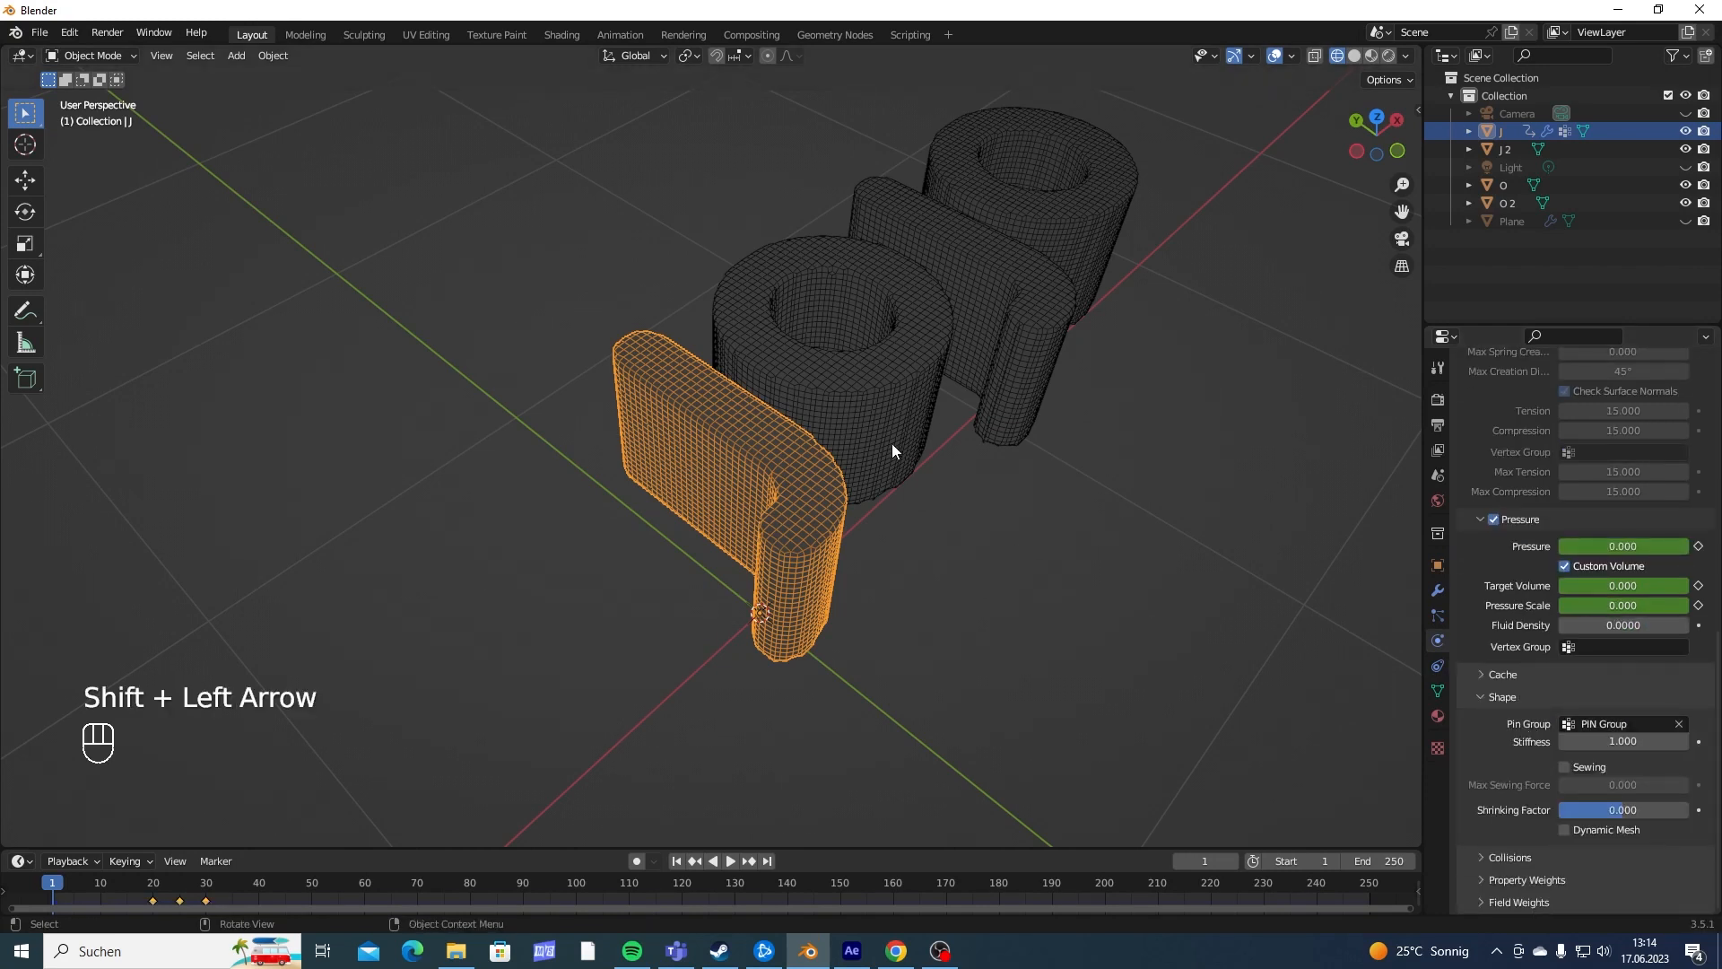
pyautogui.press('space')
pyautogui.press('space')
pyautogui.moveTo(890, 475); pyautogui.dragTo(930, 327, button='middle')
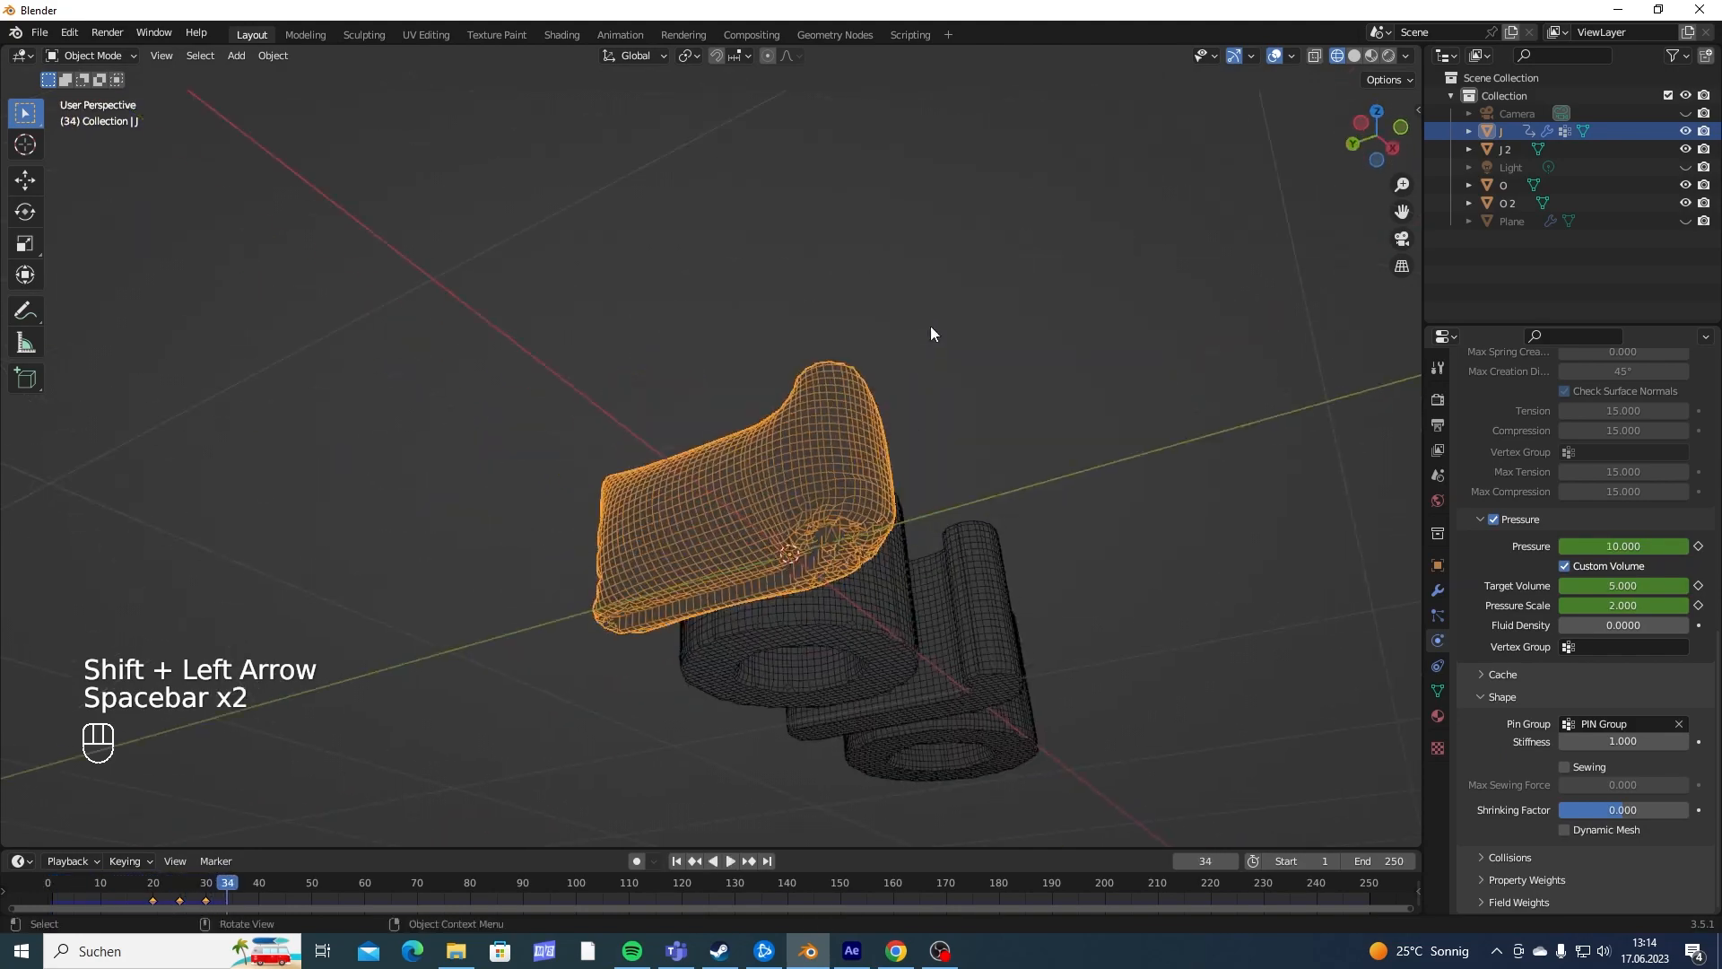
pyautogui.scroll(7, 825, 430)
pyautogui.keyDown('shift'); pyautogui.moveTo(815, 439); pyautogui.dragTo(790, 429, button='middle'); pyautogui.keyUp('shift')
pyautogui.scroll(-4, 789, 429)
pyautogui.moveTo(790, 628); pyautogui.dragTo(788, 511, button='middle')
pyautogui.scroll(4, 772, 488)
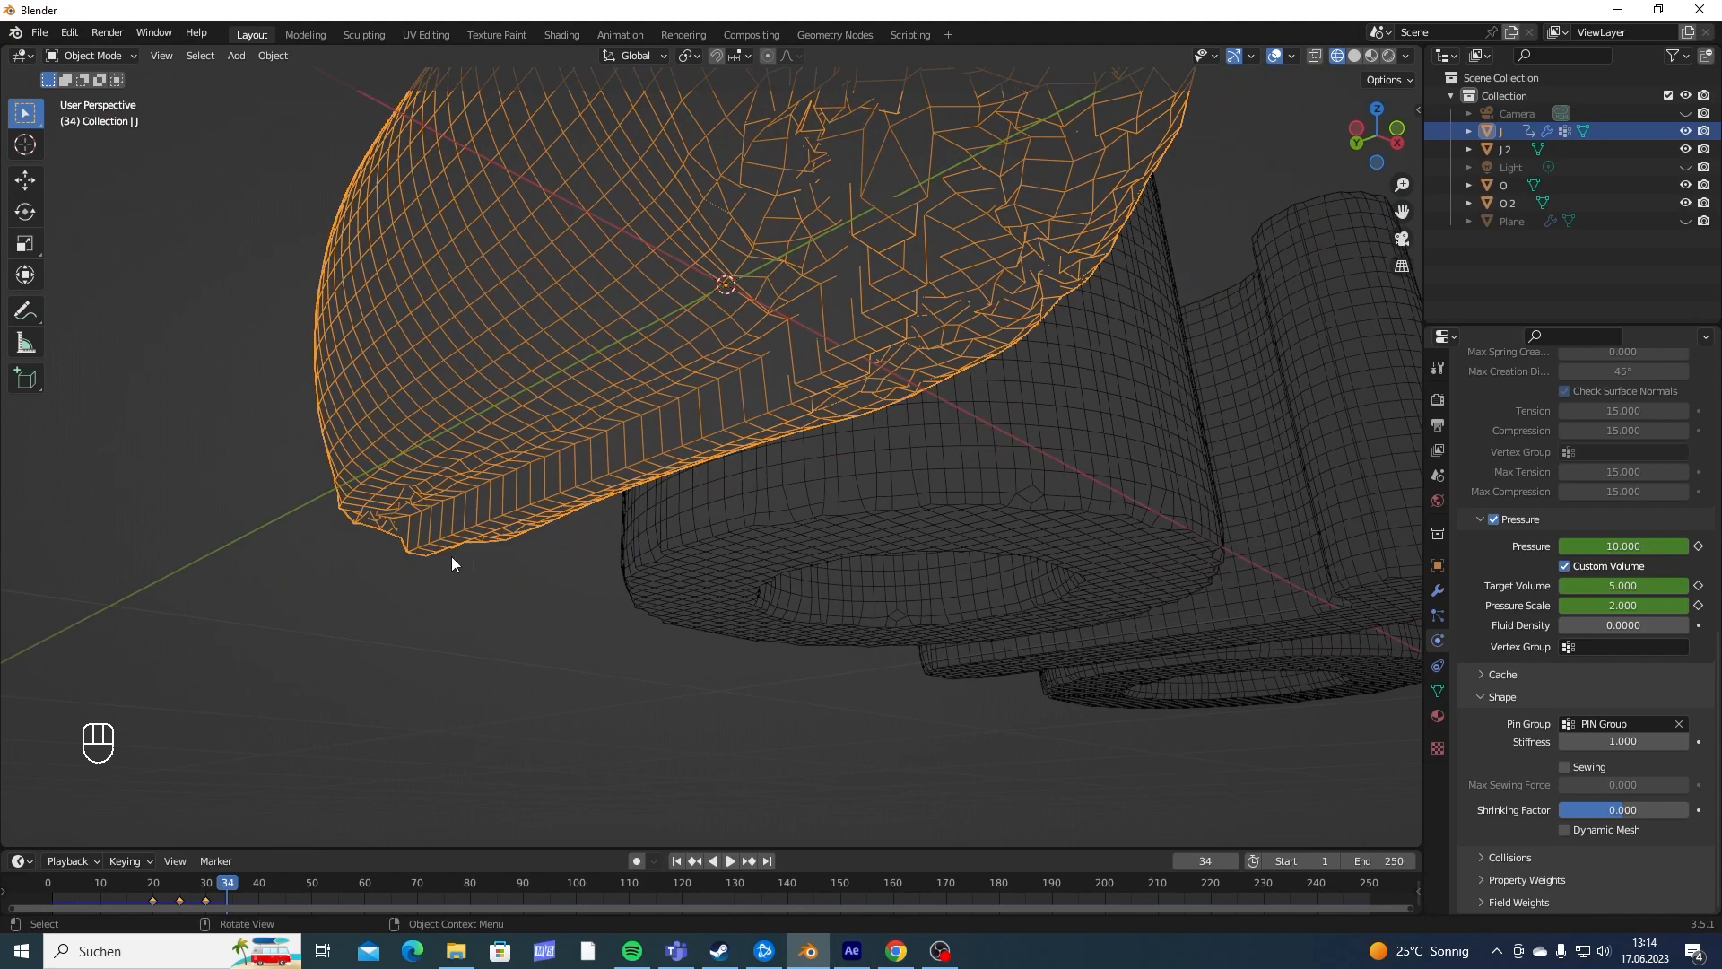
pyautogui.moveTo(933, 336); pyautogui.dragTo(798, 459, button='middle')
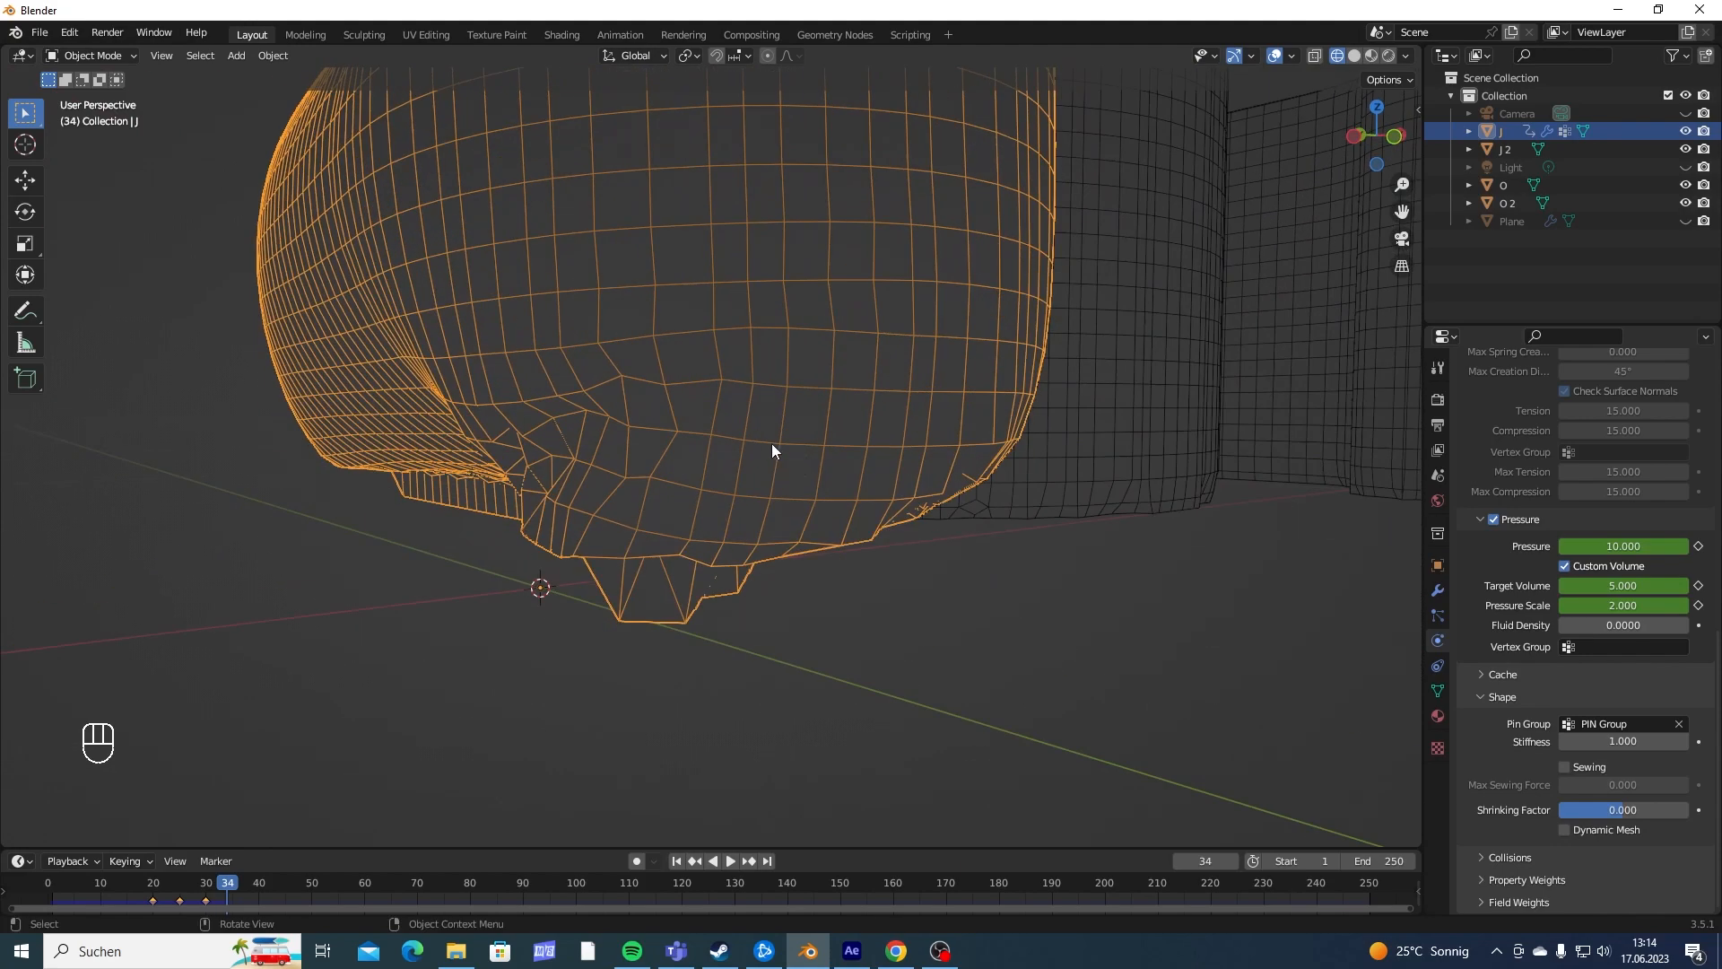
pyautogui.moveTo(972, 624); pyautogui.dragTo(672, 628, button='middle')
pyautogui.scroll(-5, 619, 420)
# - Replay the J's cloth simulation from the first frame and inspect its shape from above and the front
pyautogui.hotkey('shift', 'Left')
pyautogui.press('space')
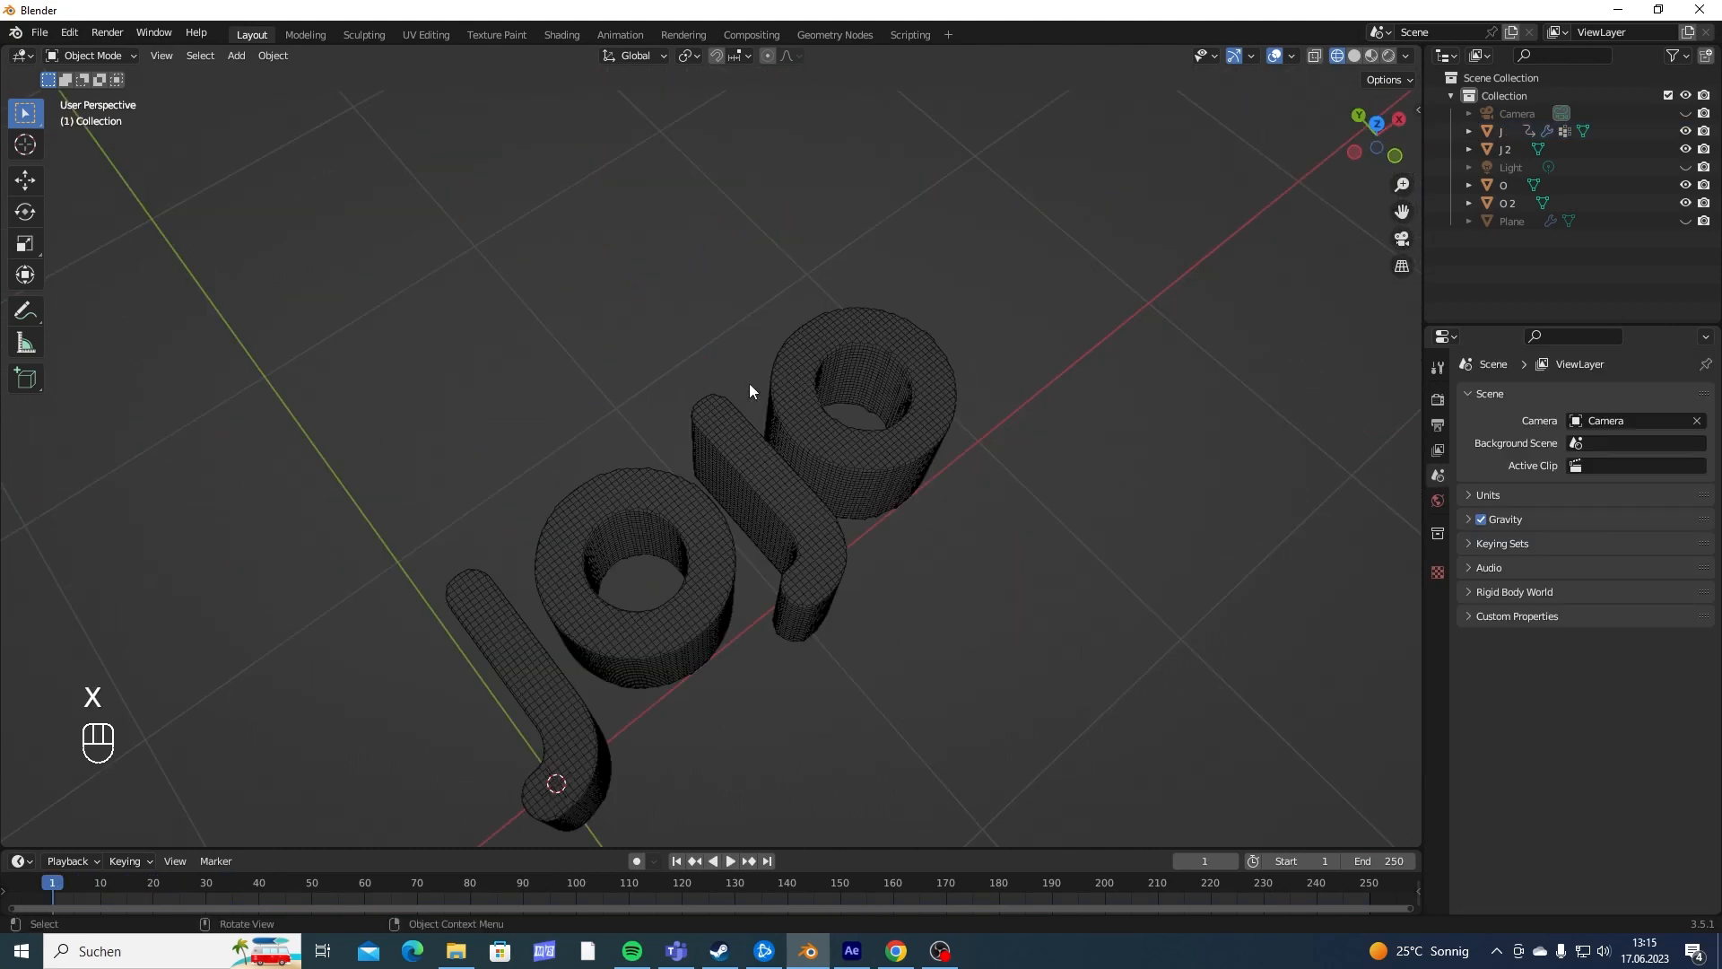
pyautogui.keyDown('shift'); pyautogui.moveTo(750, 390); pyautogui.dragTo(885, 261, button='middle'); pyautogui.keyUp('shift')
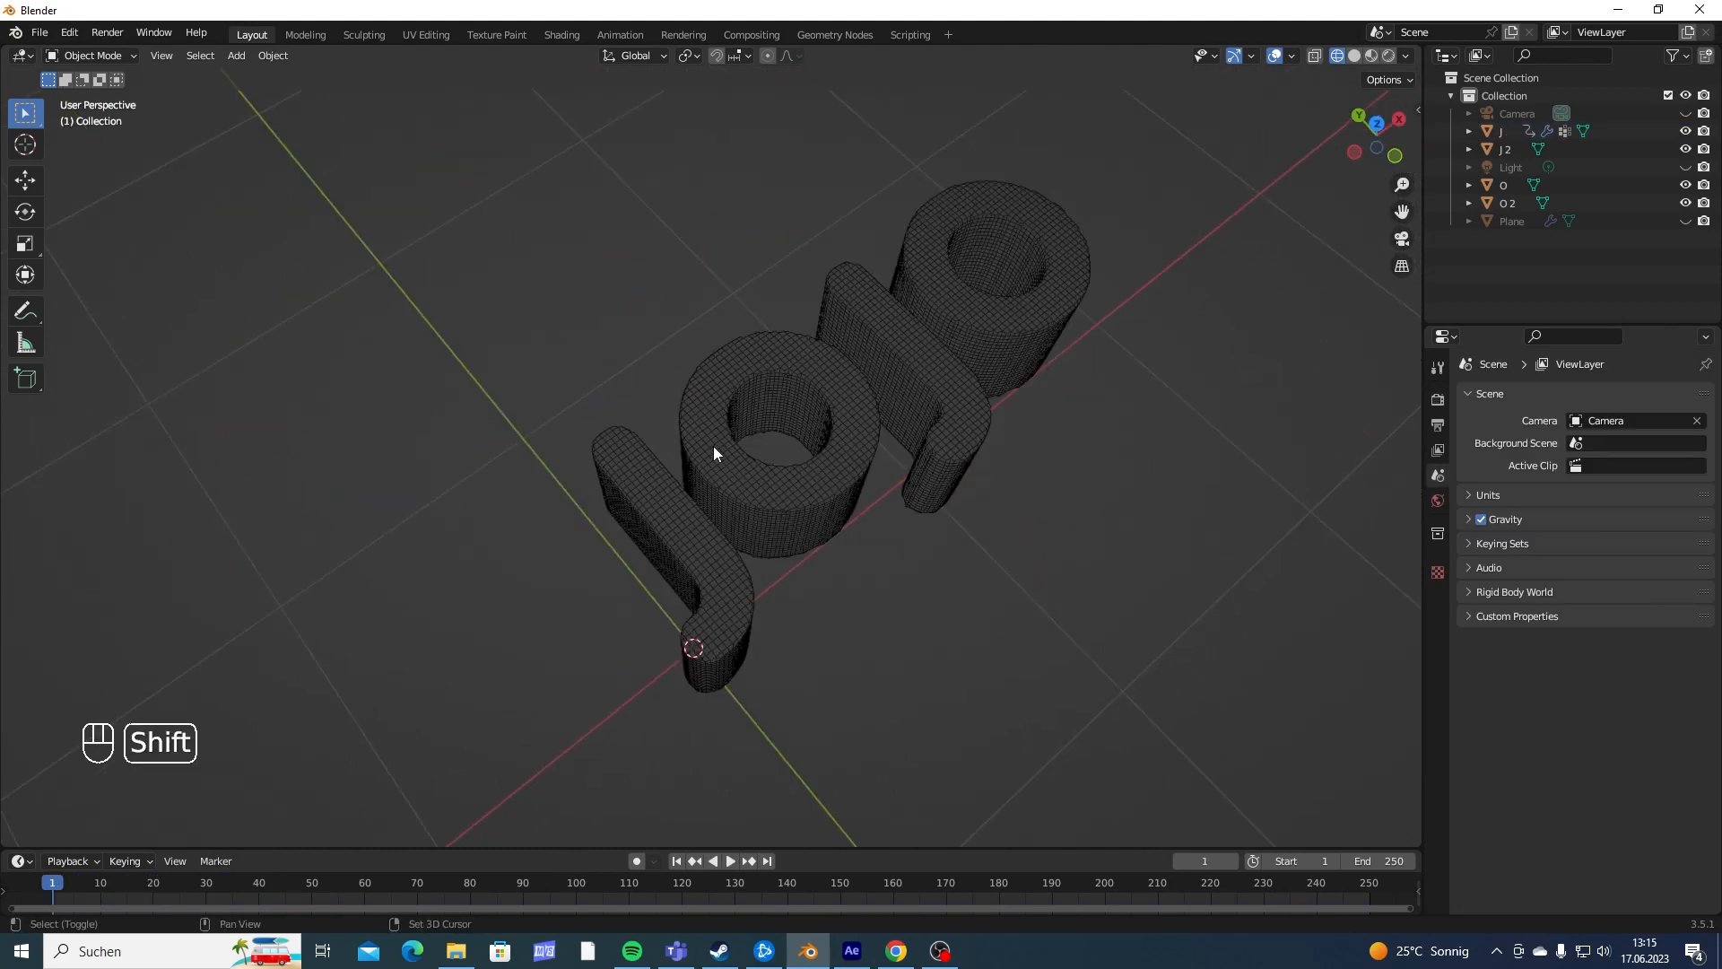
pyautogui.hotkey('shift', 'Left')
pyautogui.press('space')
pyautogui.press('space')
pyautogui.moveTo(721, 552); pyautogui.dragTo(675, 439, button='middle')
pyautogui.keyDown('shift'); pyautogui.moveTo(731, 348); pyautogui.dragTo(725, 529, button='middle'); pyautogui.keyUp('shift')
pyautogui.moveTo(717, 538)
pyautogui.mouseDown(button='middle')
pyautogui.moveTo(737, 617)
pyautogui.moveTo(693, 556)
pyautogui.mouseUp(button='middle')
# - Examine how the inflating J meets the neighbouring O, scrubbing the timeline between frames 20 and 30
pyautogui.click(708, 576)
pyautogui.keyDown('shift'); pyautogui.moveTo(719, 484); pyautogui.dragTo(720, 434, button='middle'); pyautogui.keyUp('shift')
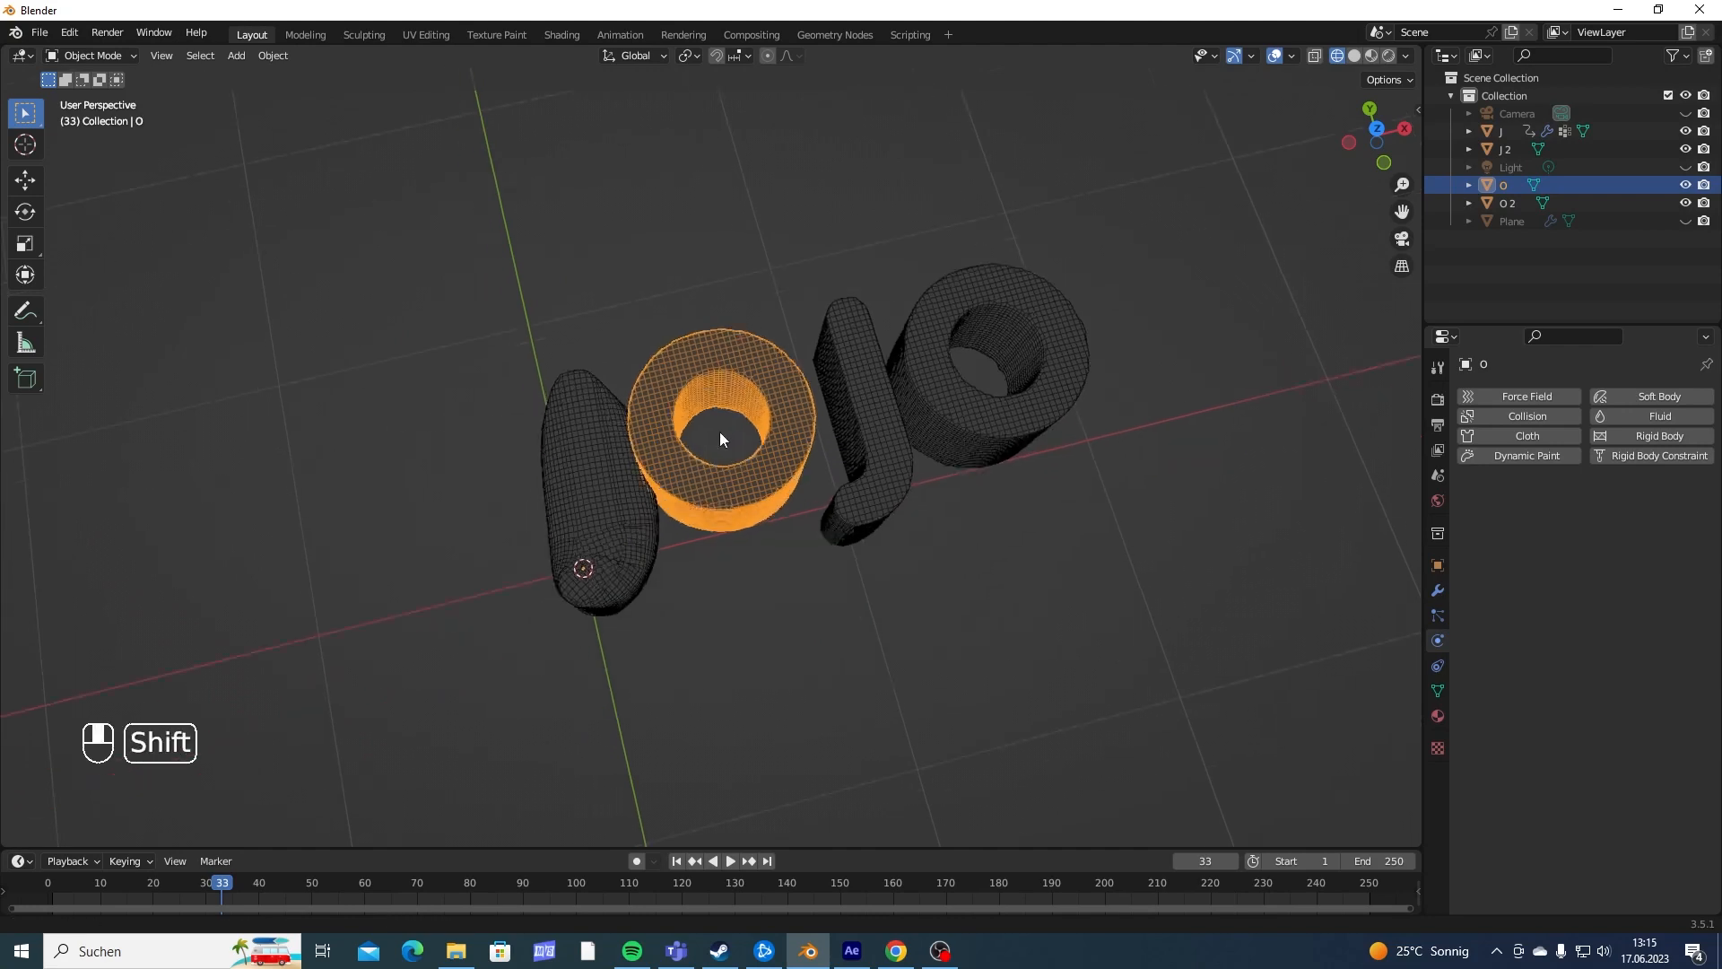
pyautogui.scroll(5, 720, 413)
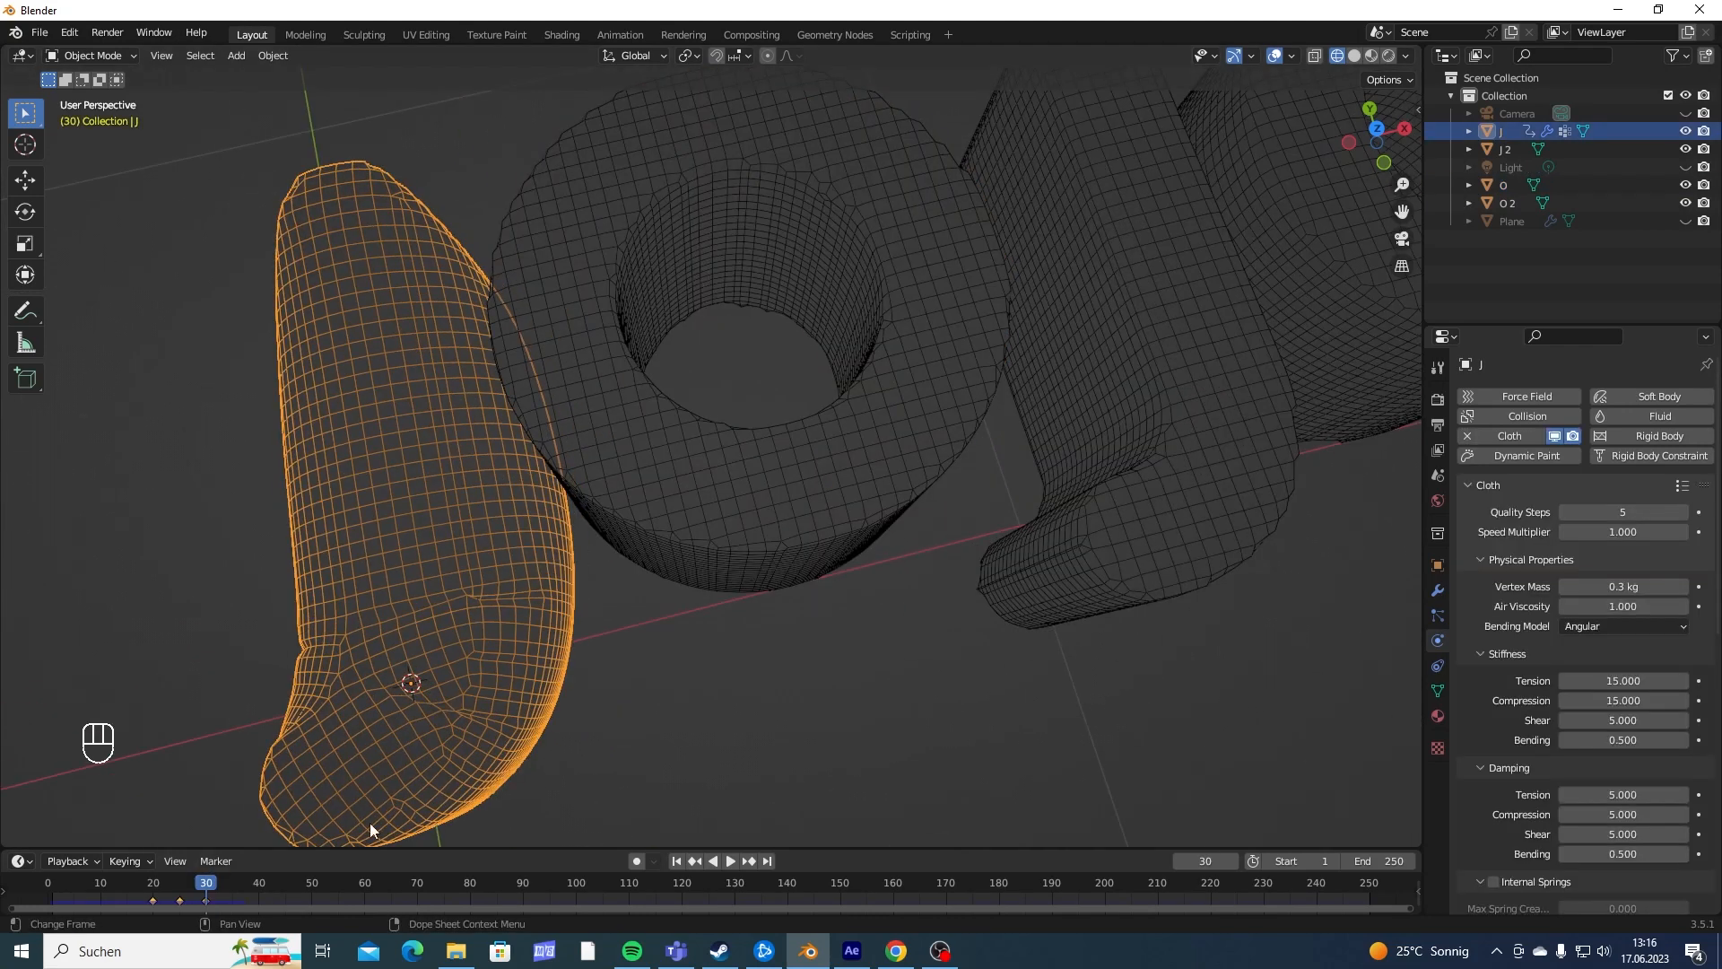
pyautogui.moveTo(372, 826); pyautogui.dragTo(676, 422, button='middle')
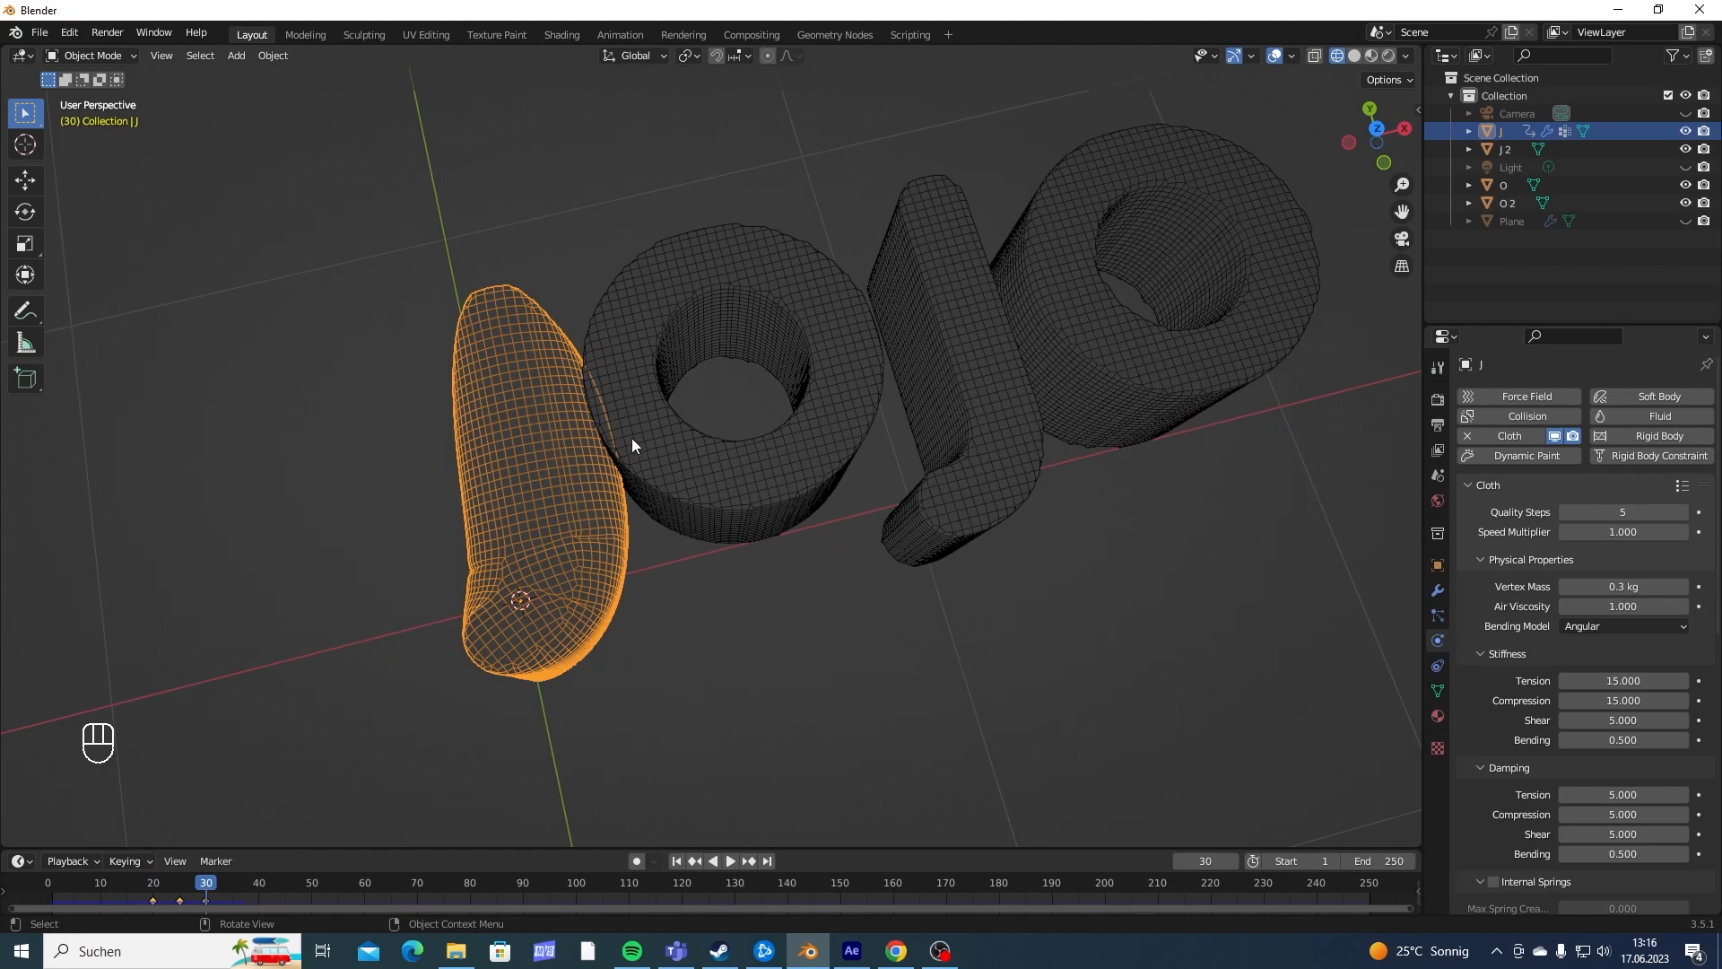
pyautogui.moveTo(626, 438); pyautogui.dragTo(563, 320, button='middle')
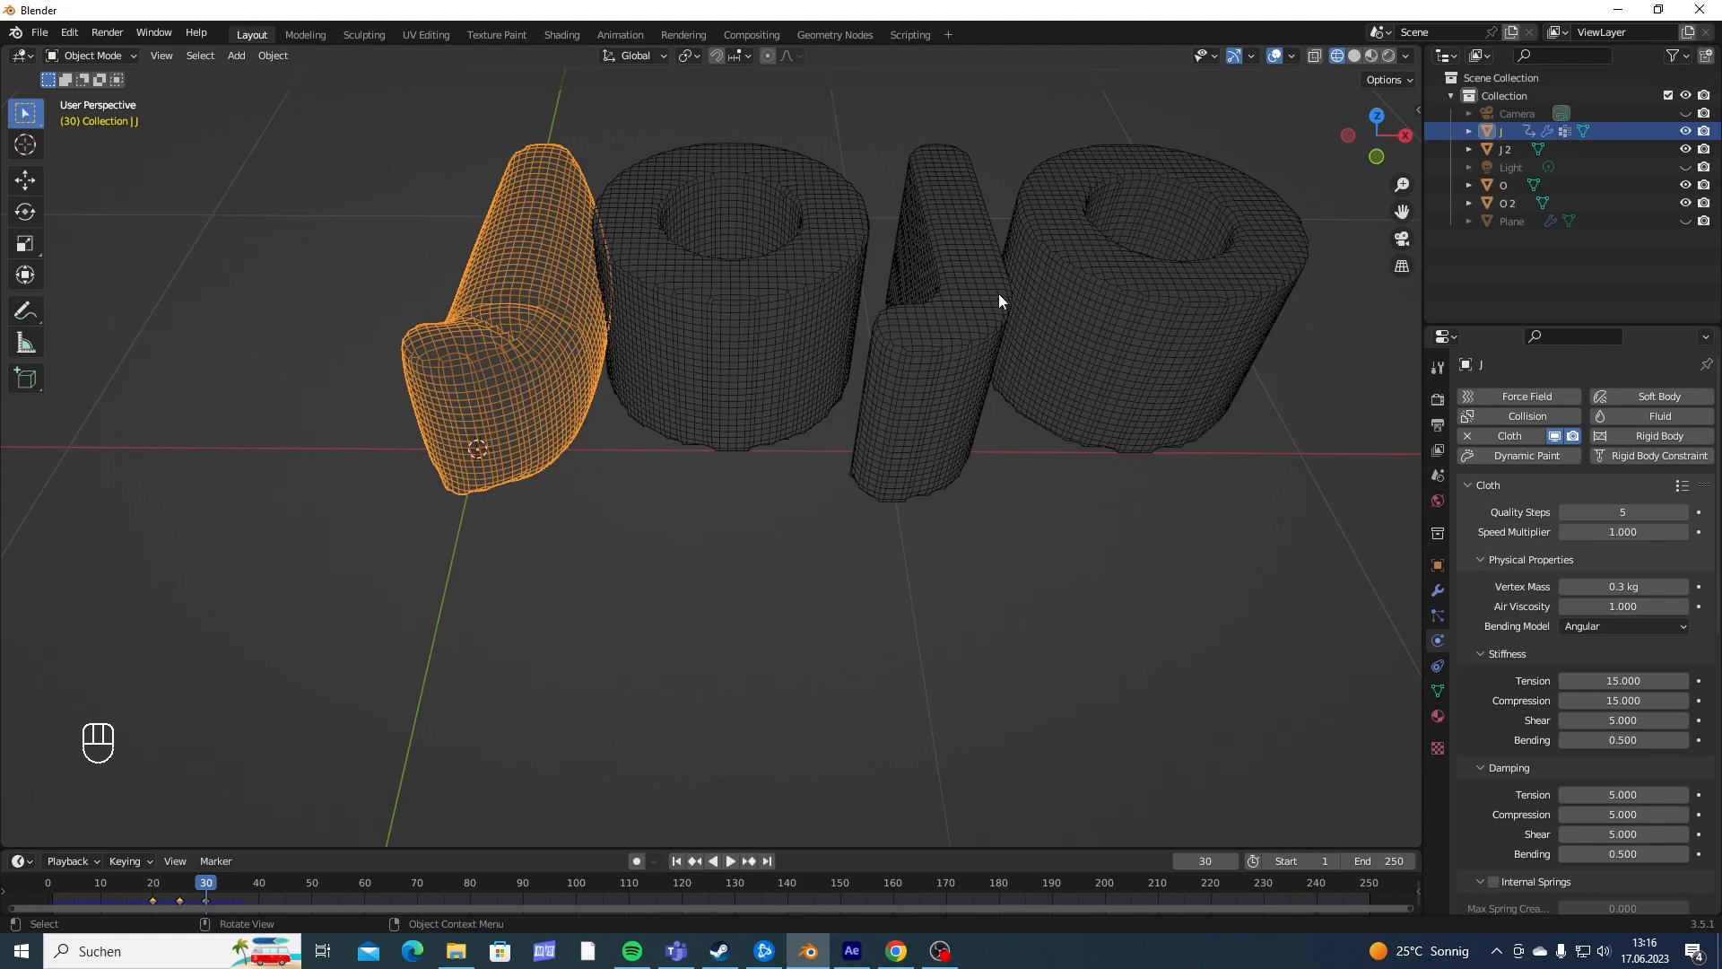
pyautogui.keyDown('shift'); pyautogui.moveTo(805, 332); pyautogui.dragTo(831, 502, button='middle'); pyautogui.keyUp('shift')
pyautogui.scroll(4, 820, 489)
pyautogui.scroll(-1, 830, 503)
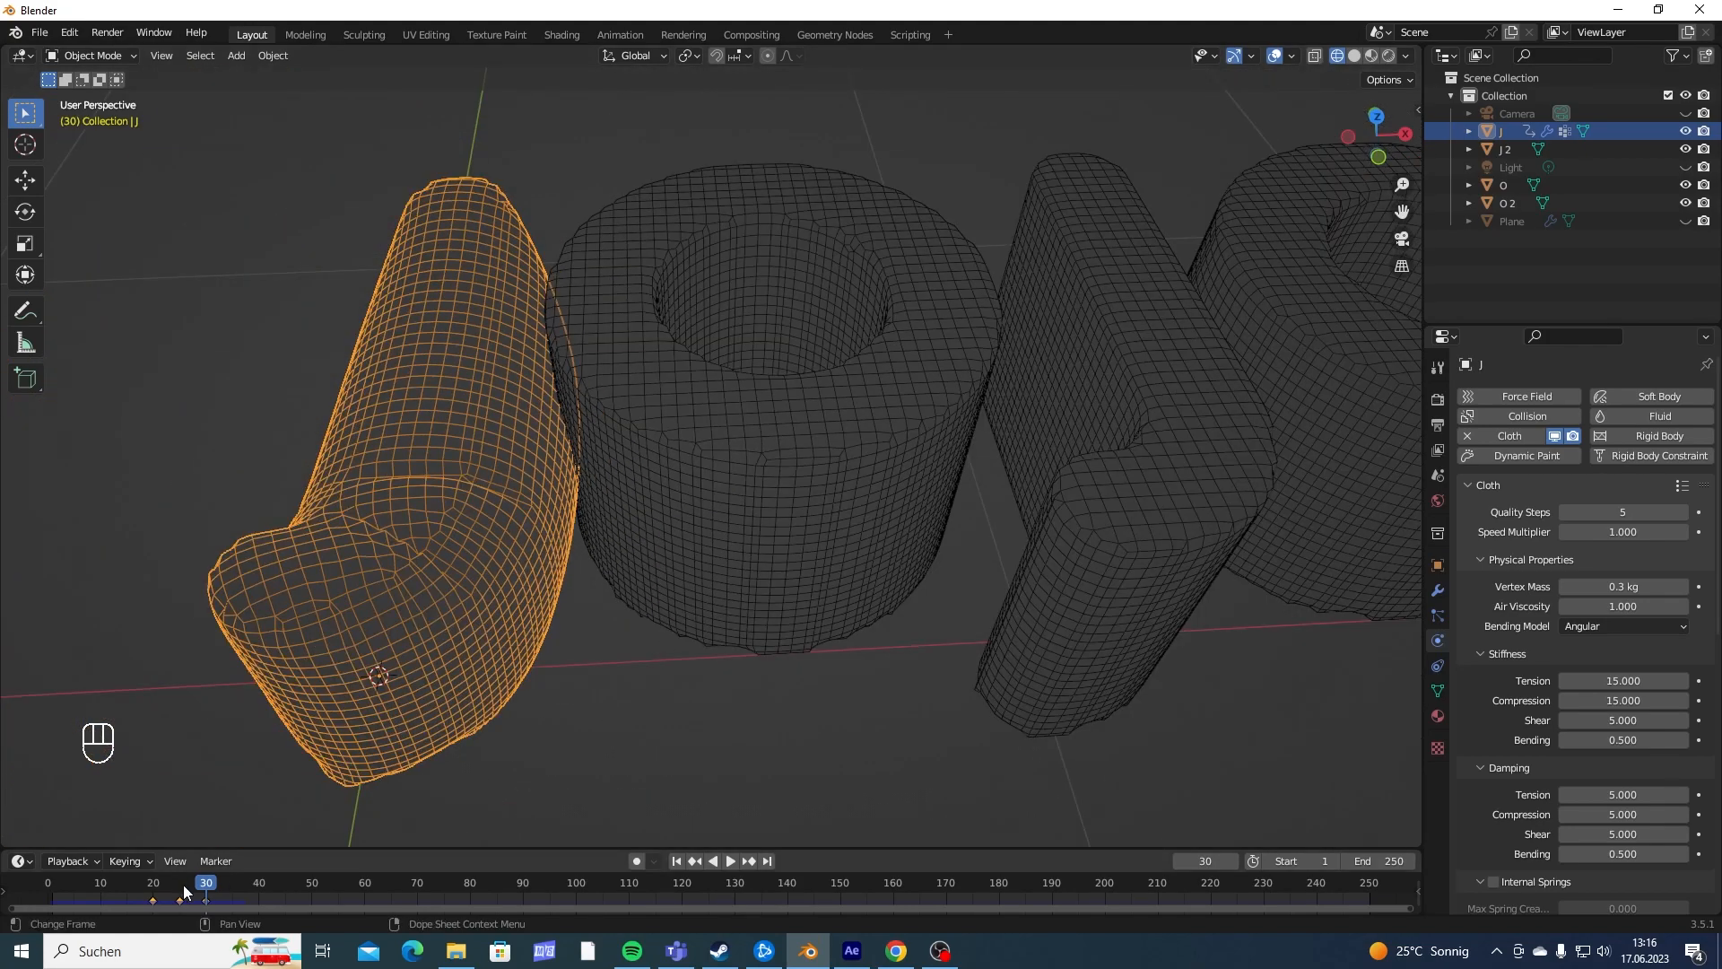
pyautogui.moveTo(183, 884)
pyautogui.mouseDown()
pyautogui.moveTo(146, 891)
pyautogui.moveTo(205, 904)
pyautogui.mouseUp()
pyautogui.click(159, 894)
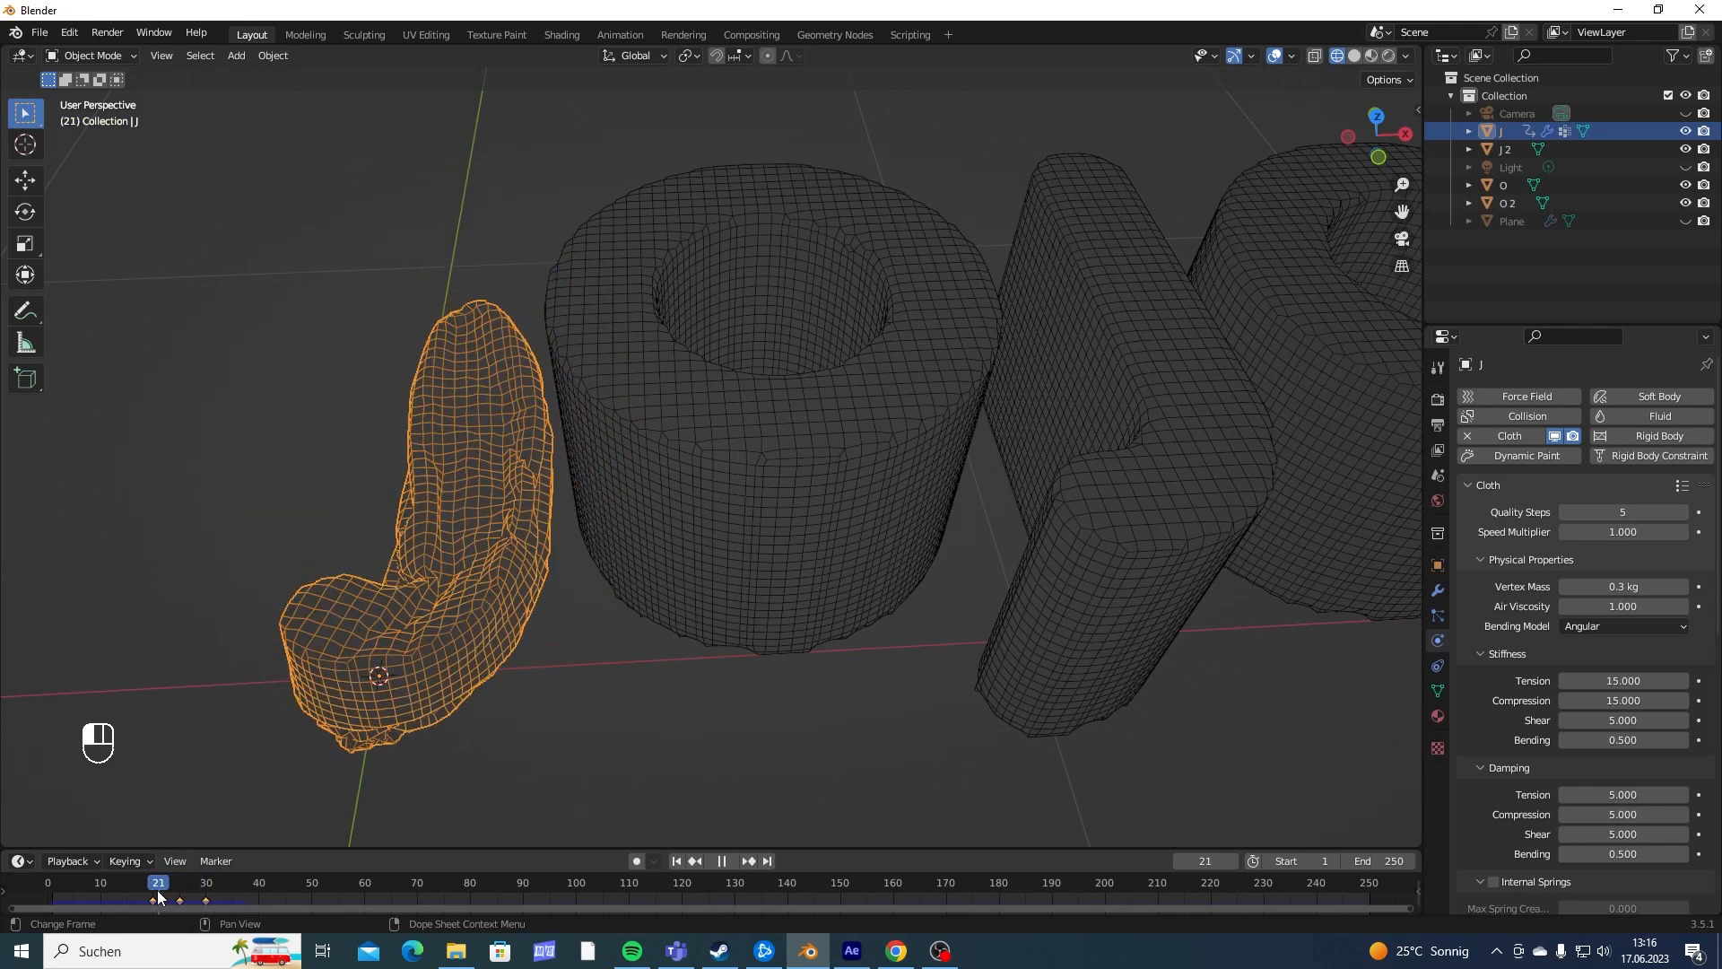
pyautogui.press('space')
# - Select the first O, go to frame 23 and add cloth physics with Pressure and Custom Volume enabled
pyautogui.click(716, 474)
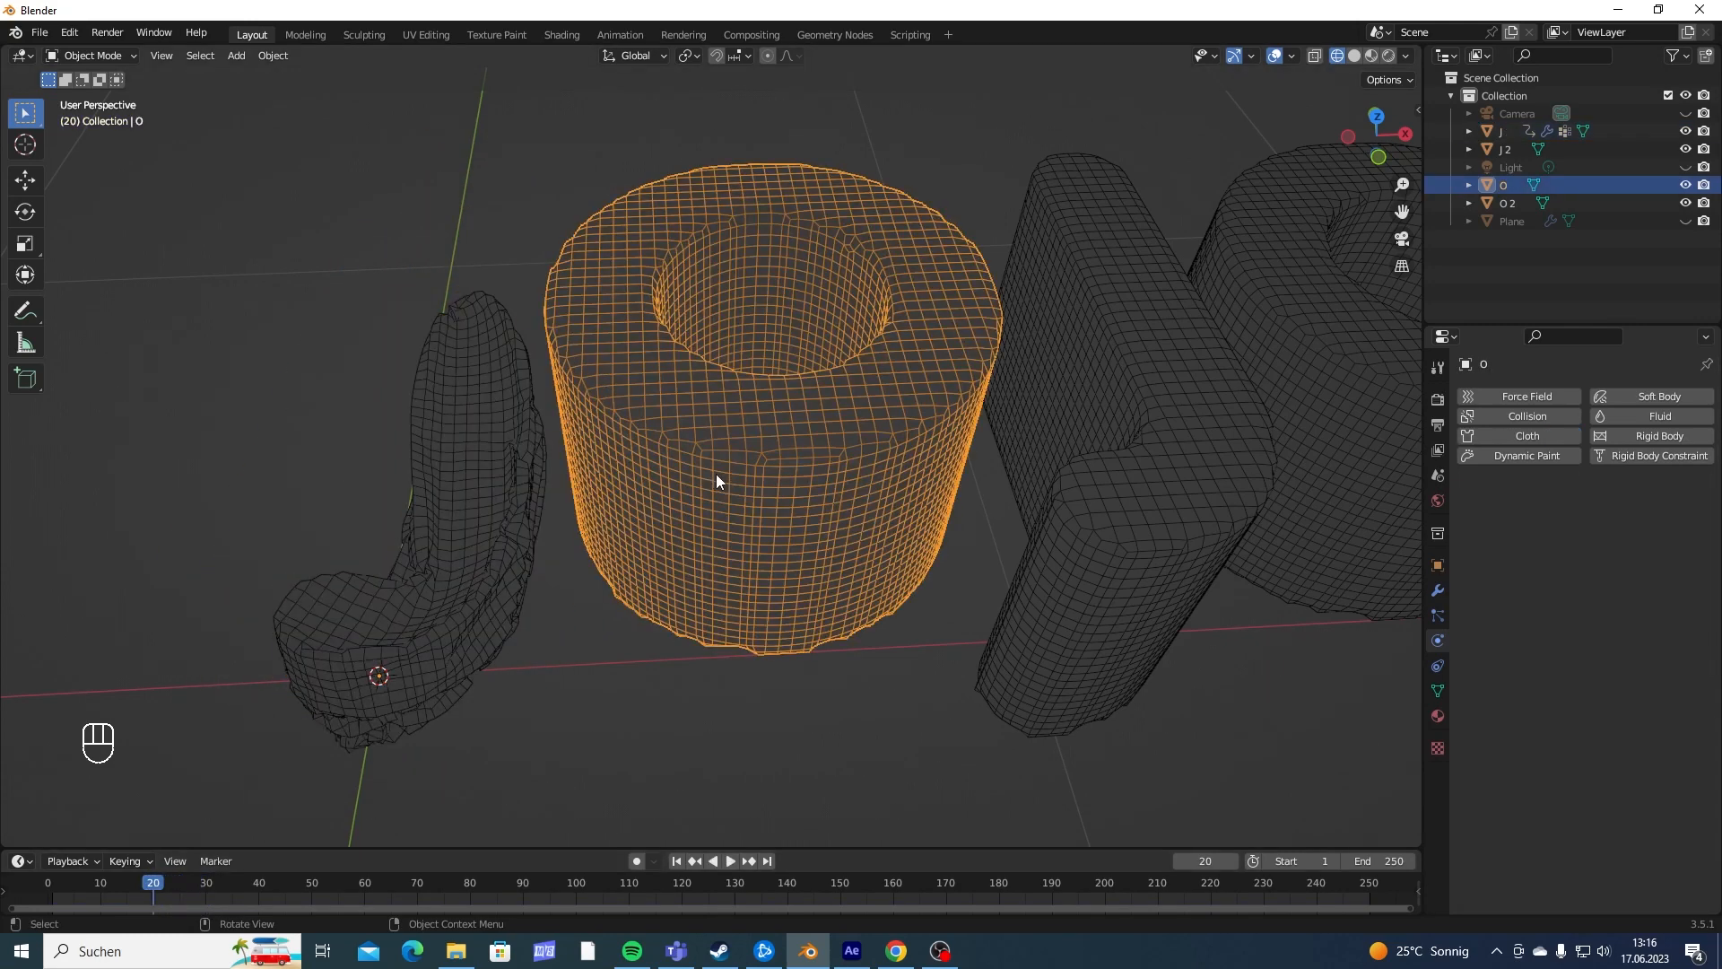
pyautogui.click(157, 891)
pyautogui.moveTo(158, 890); pyautogui.dragTo(167, 888)
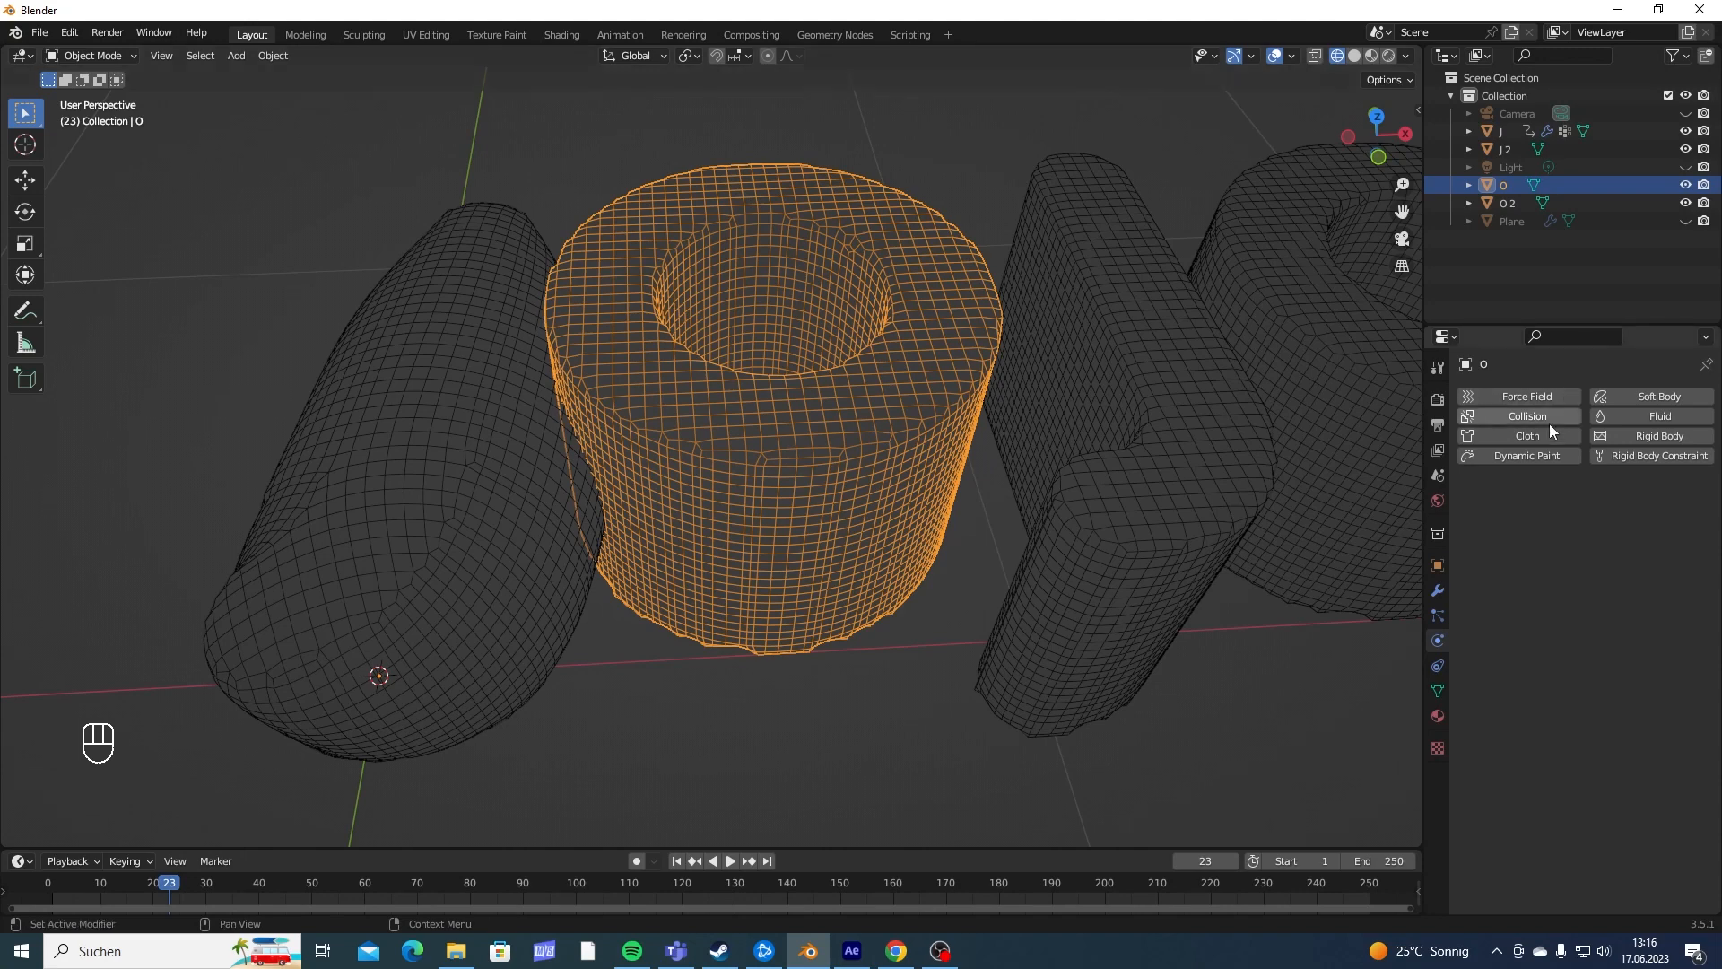
pyautogui.click(1527, 438)
pyautogui.scroll(-5, 1523, 520)
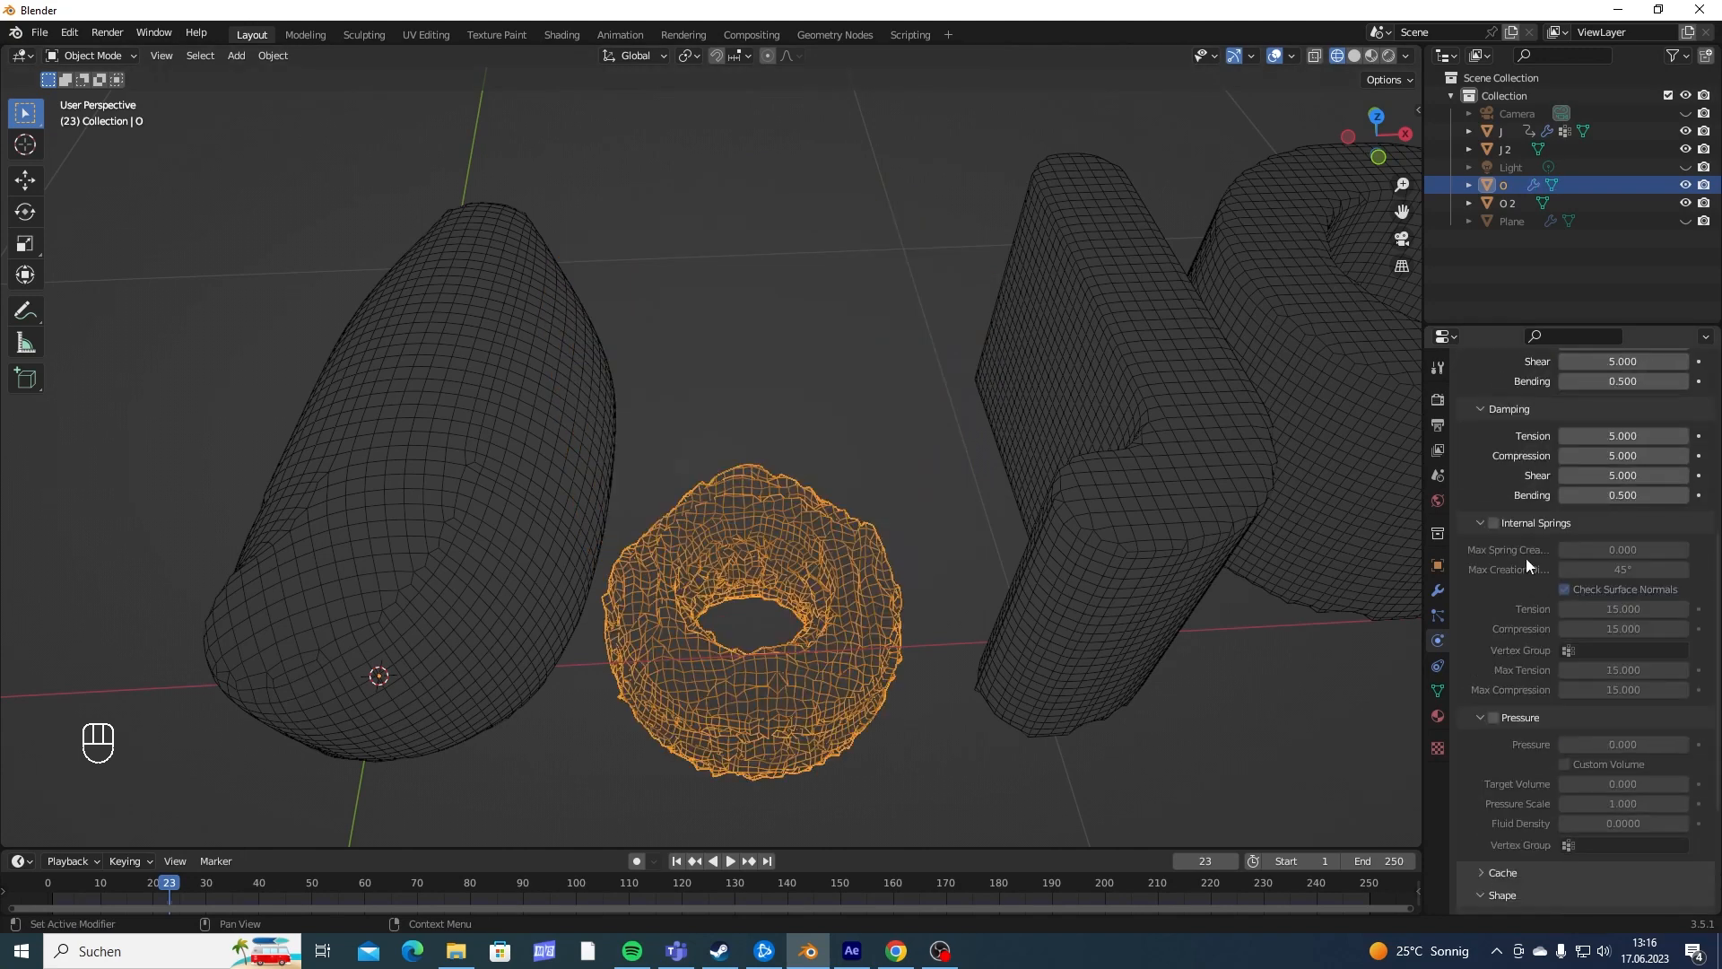
pyautogui.click(1494, 719)
pyautogui.click(1566, 765)
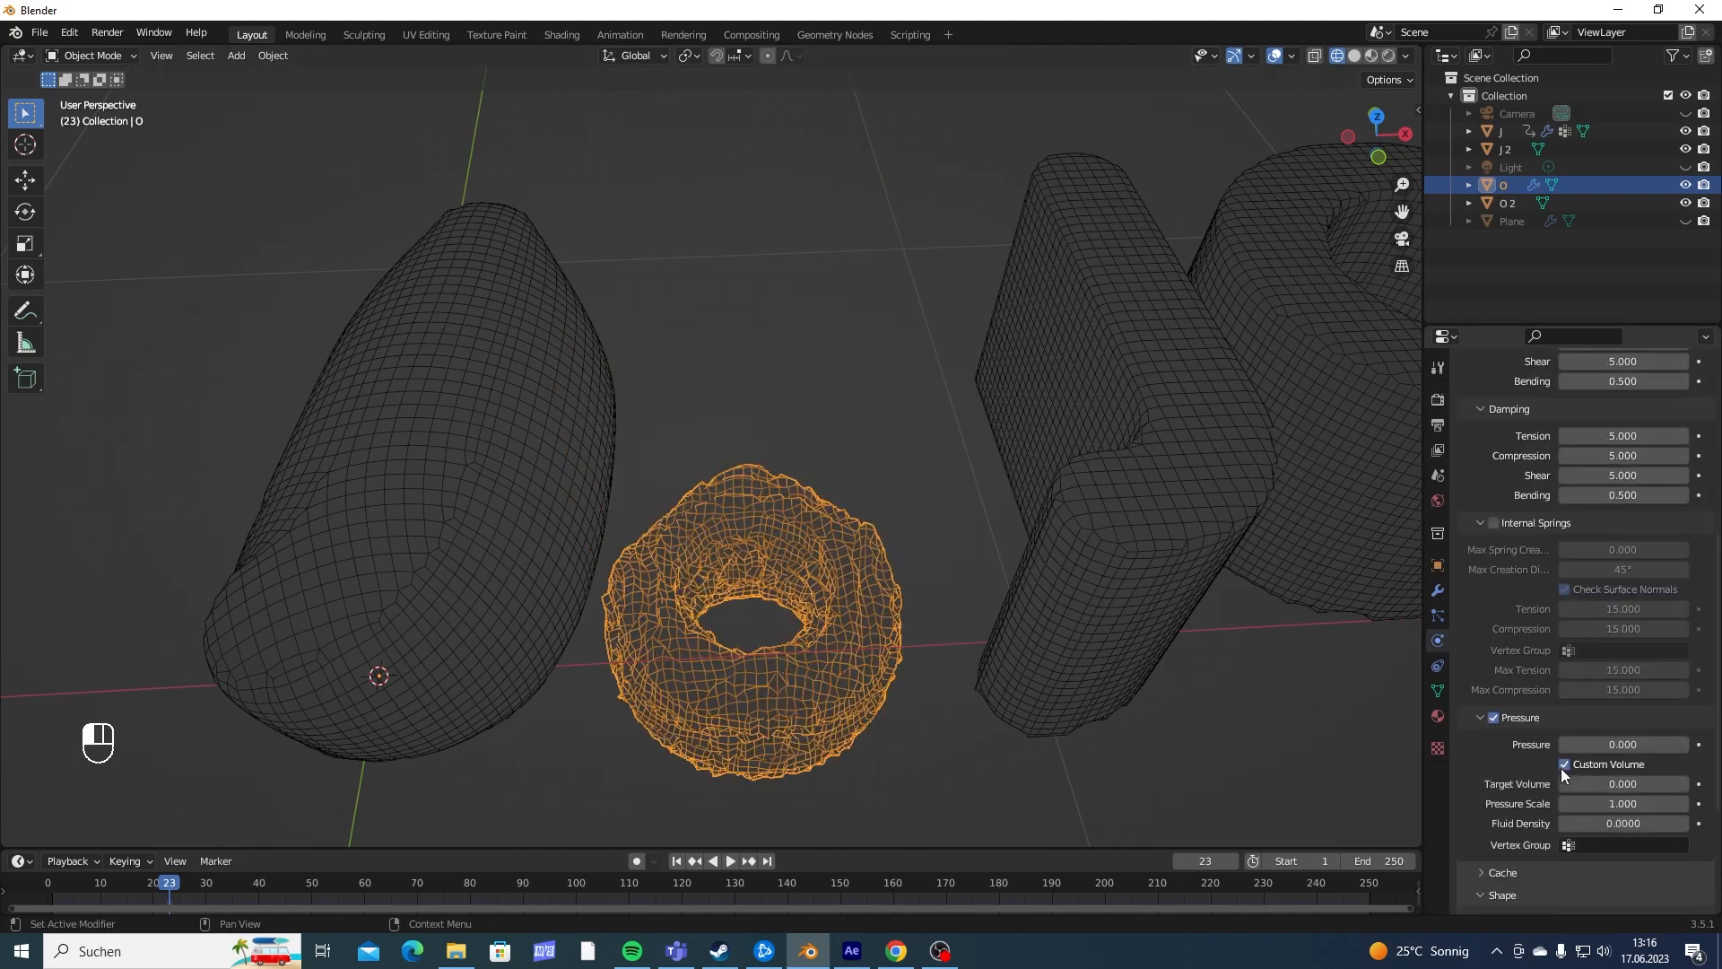
# - Set the O's pressure scale to 0 and keyframe its pressure, target volume and pressure scale at frame 23
pyautogui.click(1652, 803)
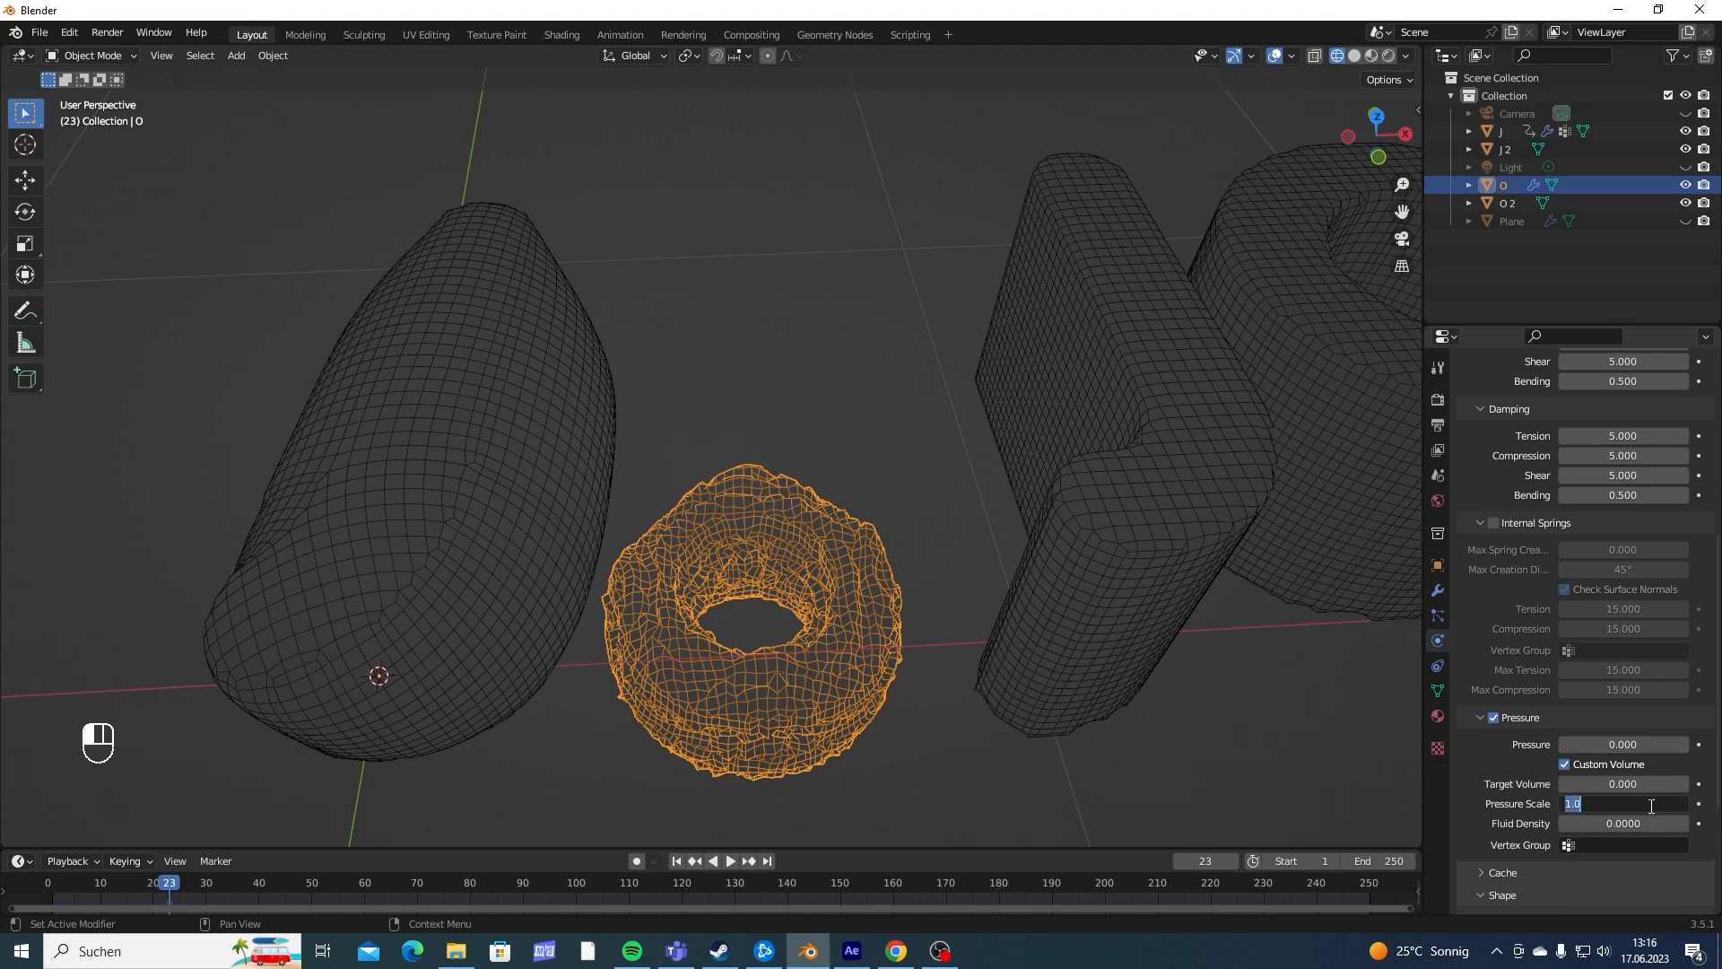
pyautogui.write('0')
pyautogui.press('Return')
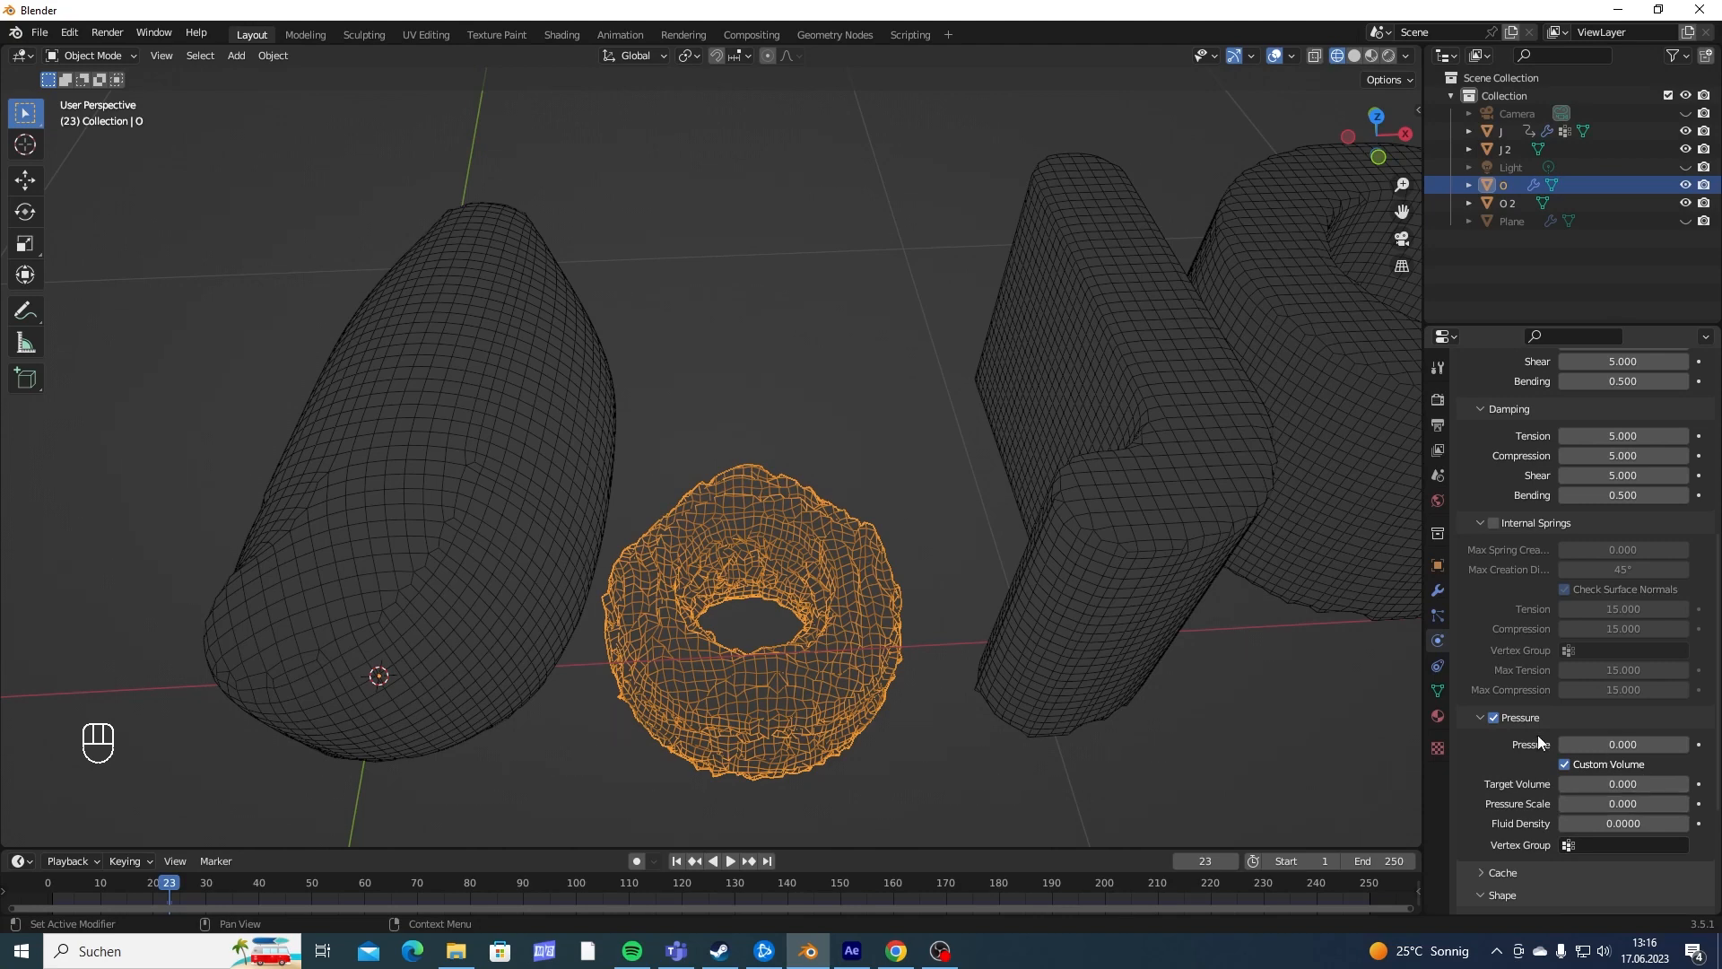
pyautogui.click(1699, 801)
pyautogui.click(1698, 784)
pyautogui.click(1699, 744)
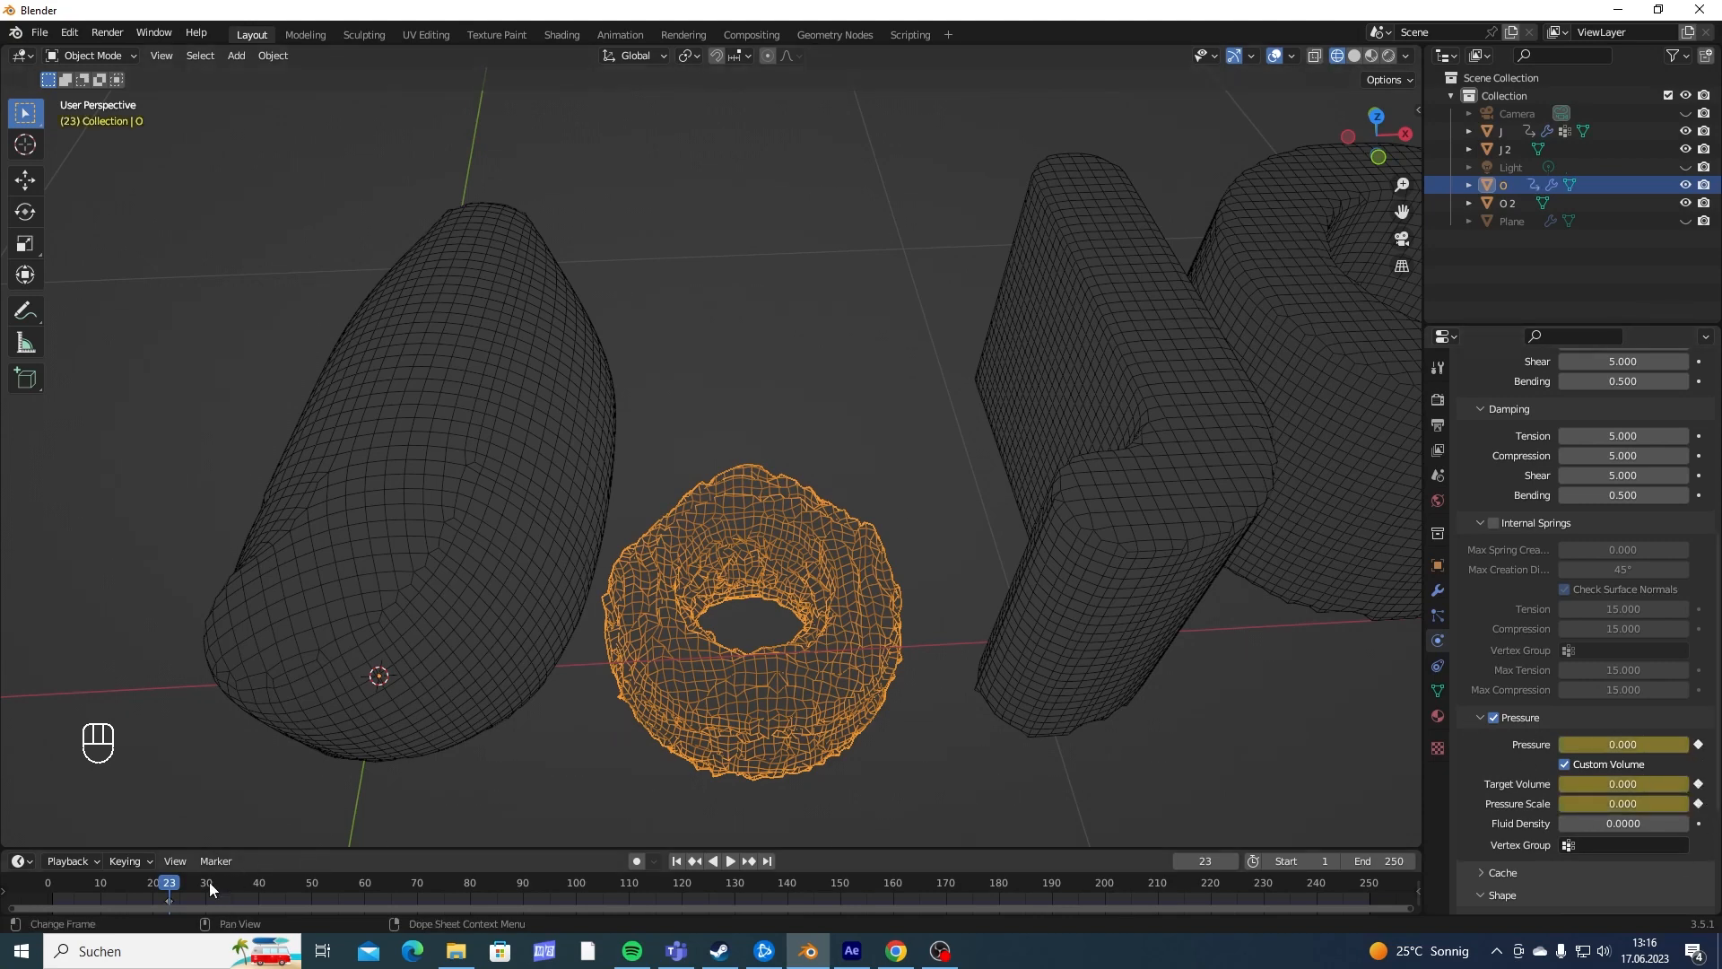
# - At frame 28, set the O's pressure to 30, target volume to 15 and pressure scale to 10
pyautogui.moveTo(169, 883); pyautogui.dragTo(198, 888)
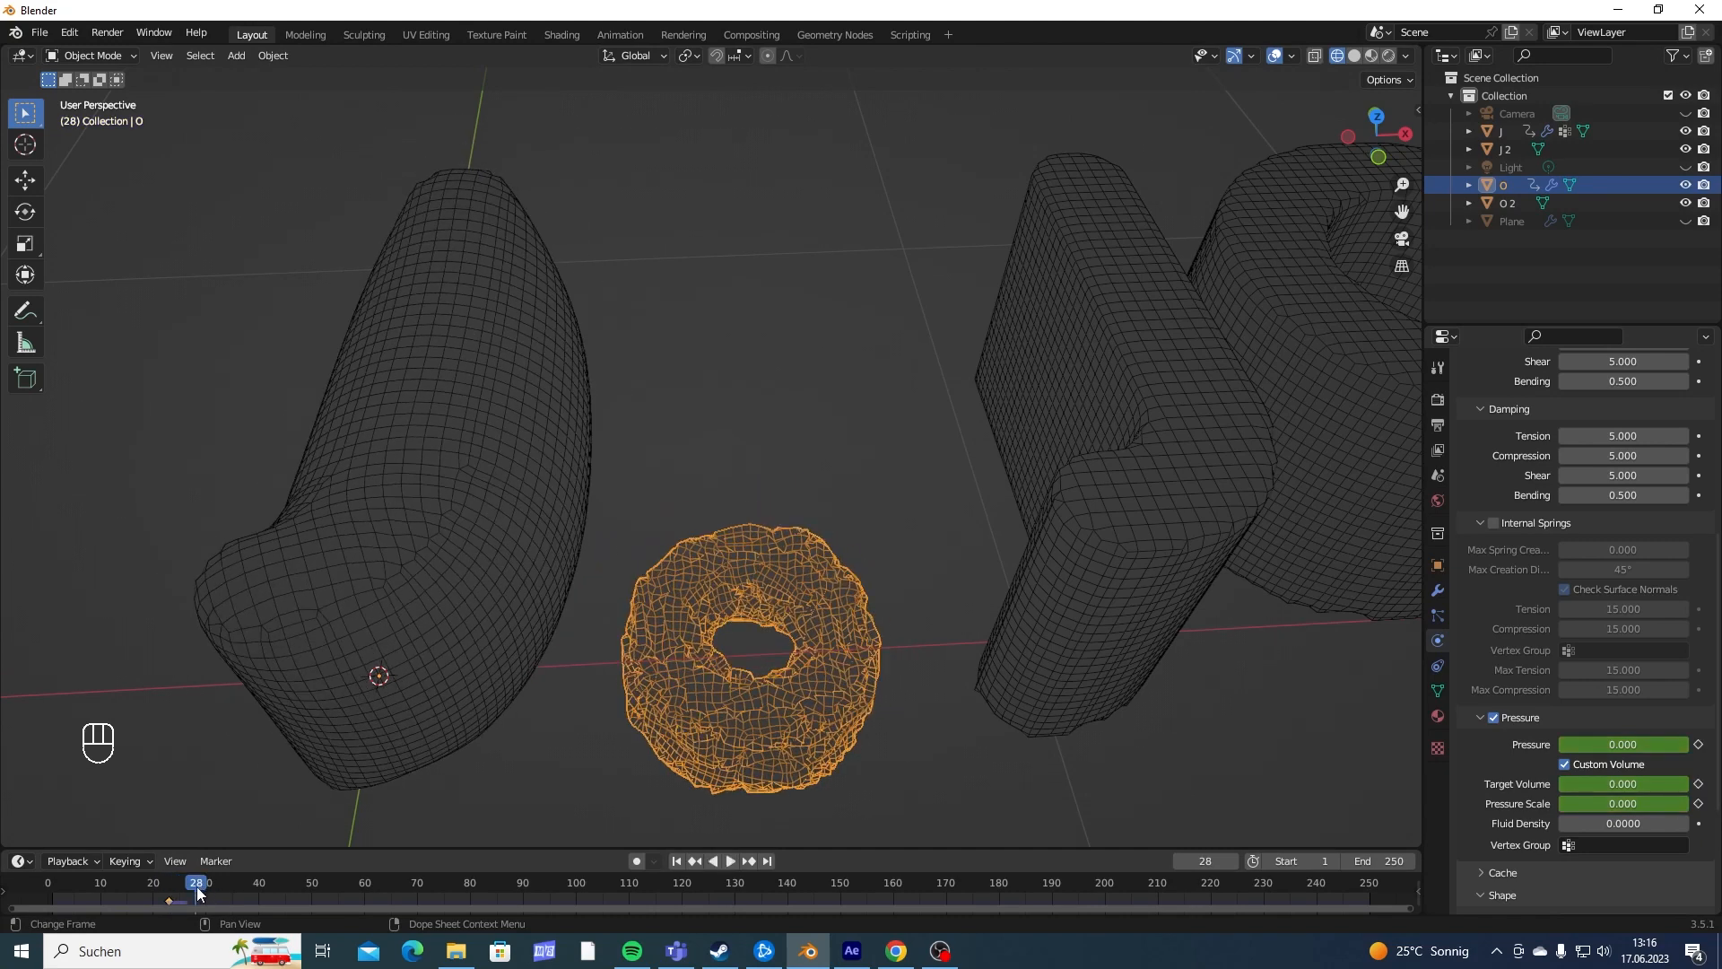
pyautogui.click(1620, 746)
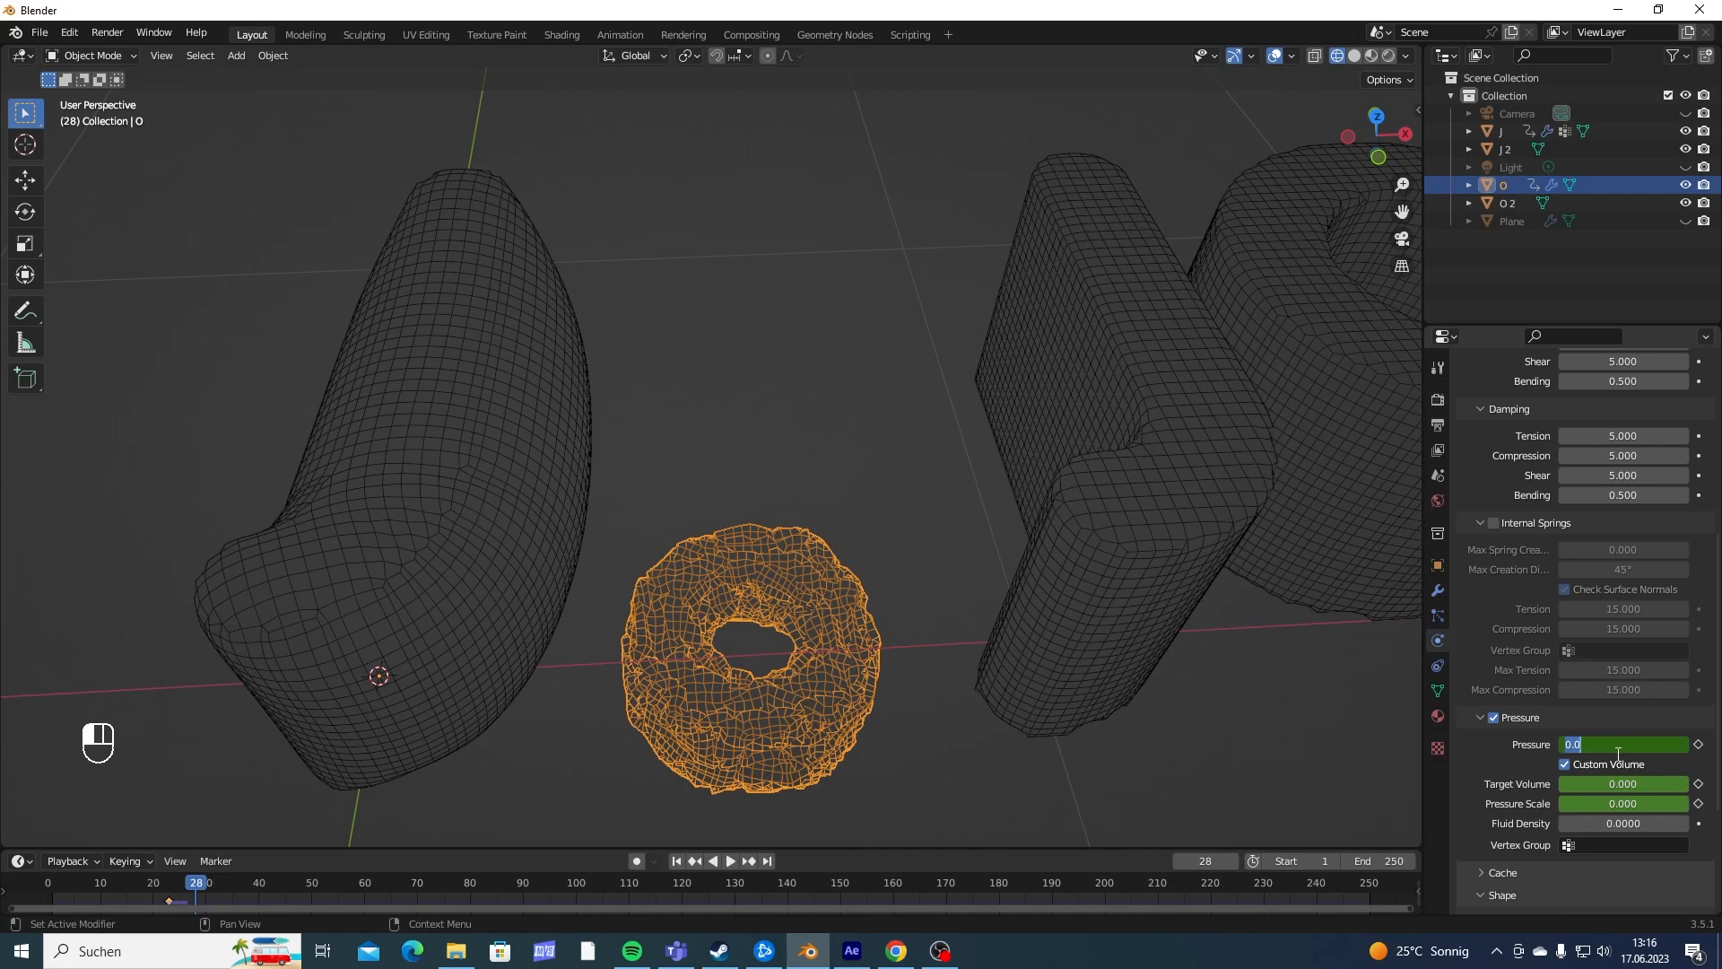
pyautogui.write('30')
pyautogui.press('Return')
pyautogui.click(1582, 779)
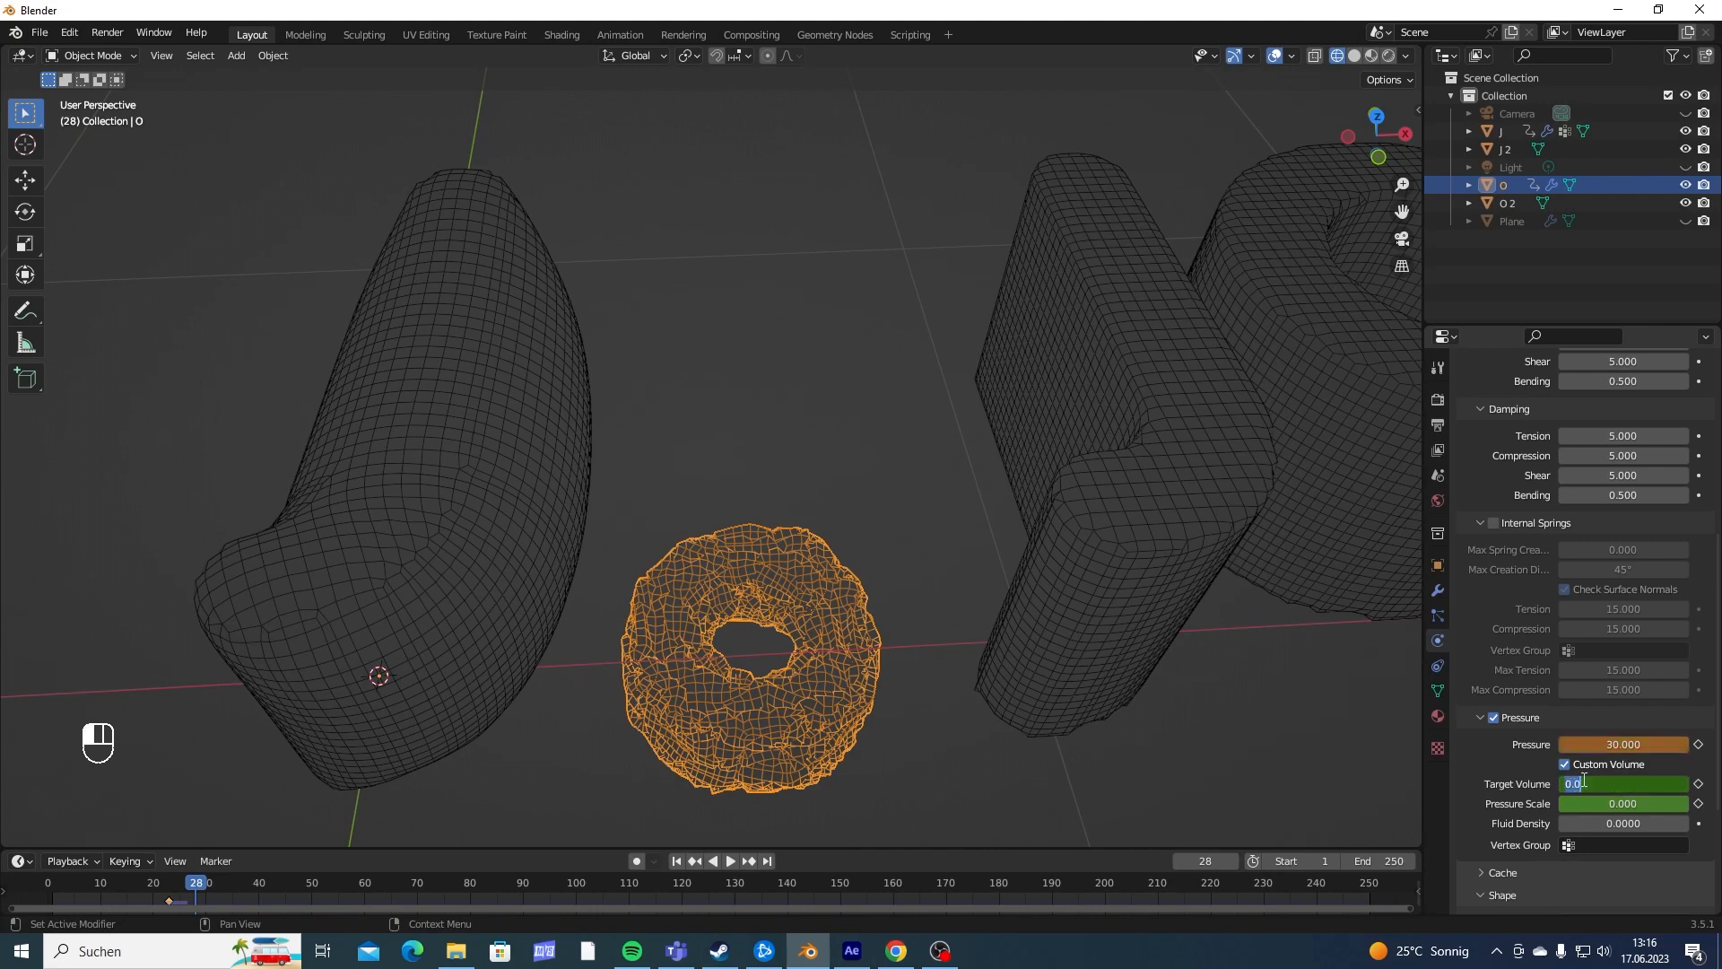
pyautogui.write('15')
pyautogui.press('Return')
pyautogui.click(1605, 804)
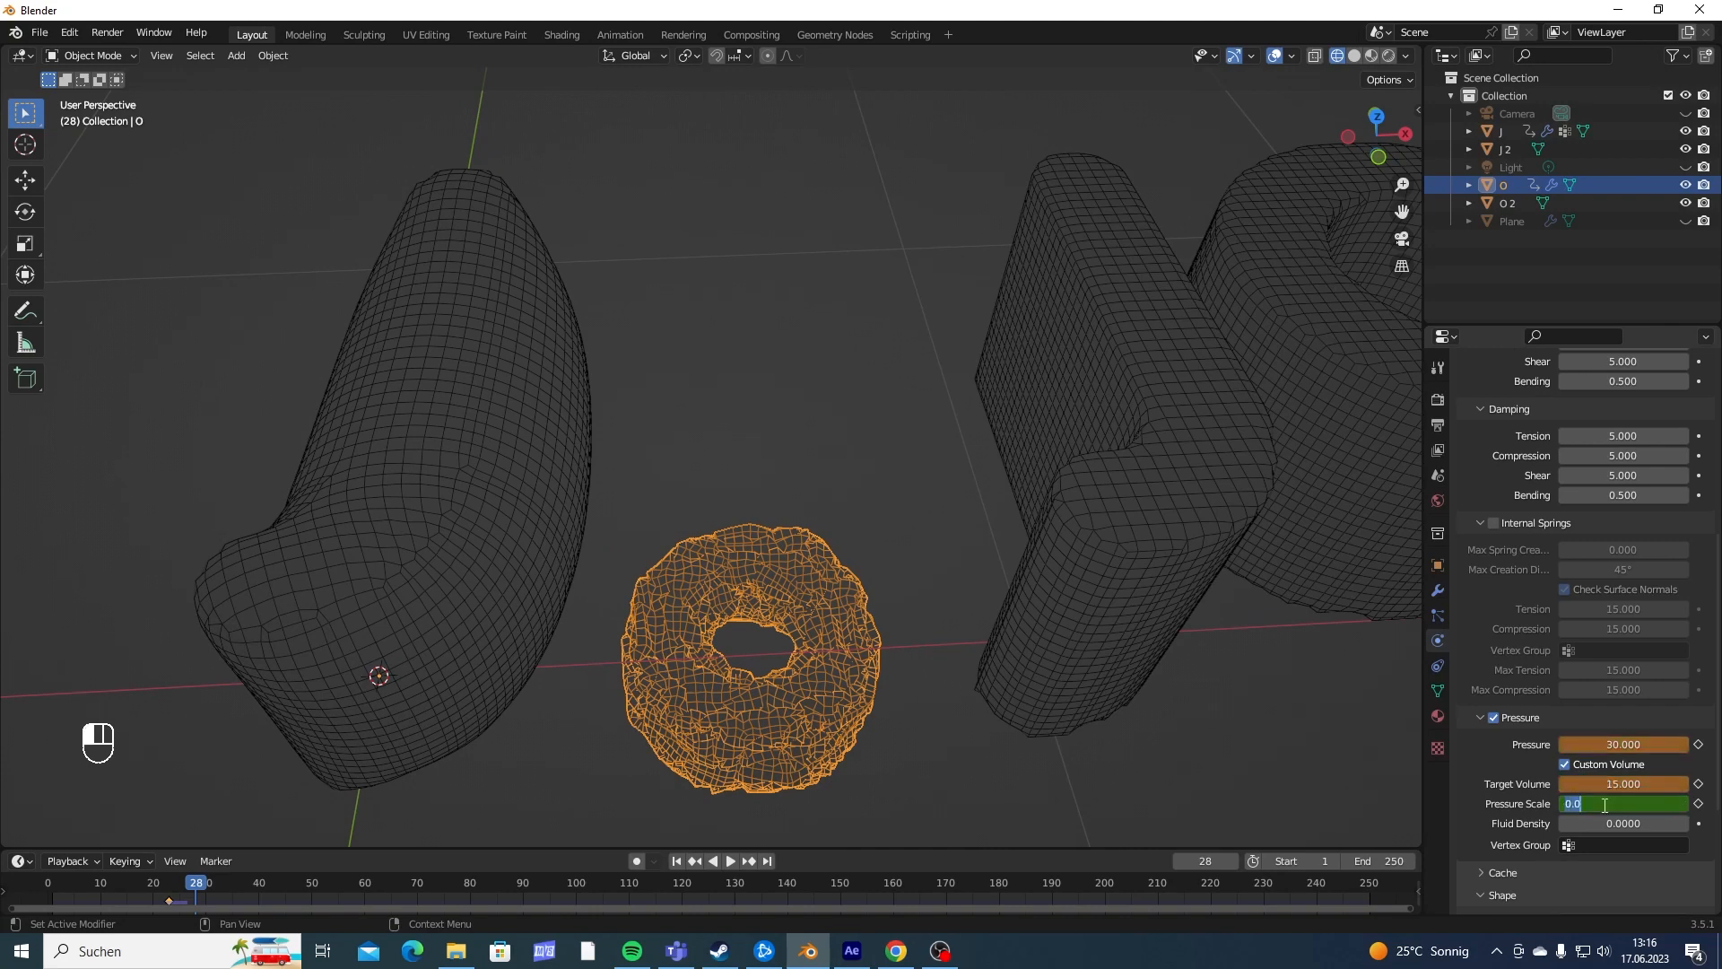
pyautogui.press('Return')
# - Keyframe the O's pressure scale, target volume and pressure at frame 28
pyautogui.click(1697, 804)
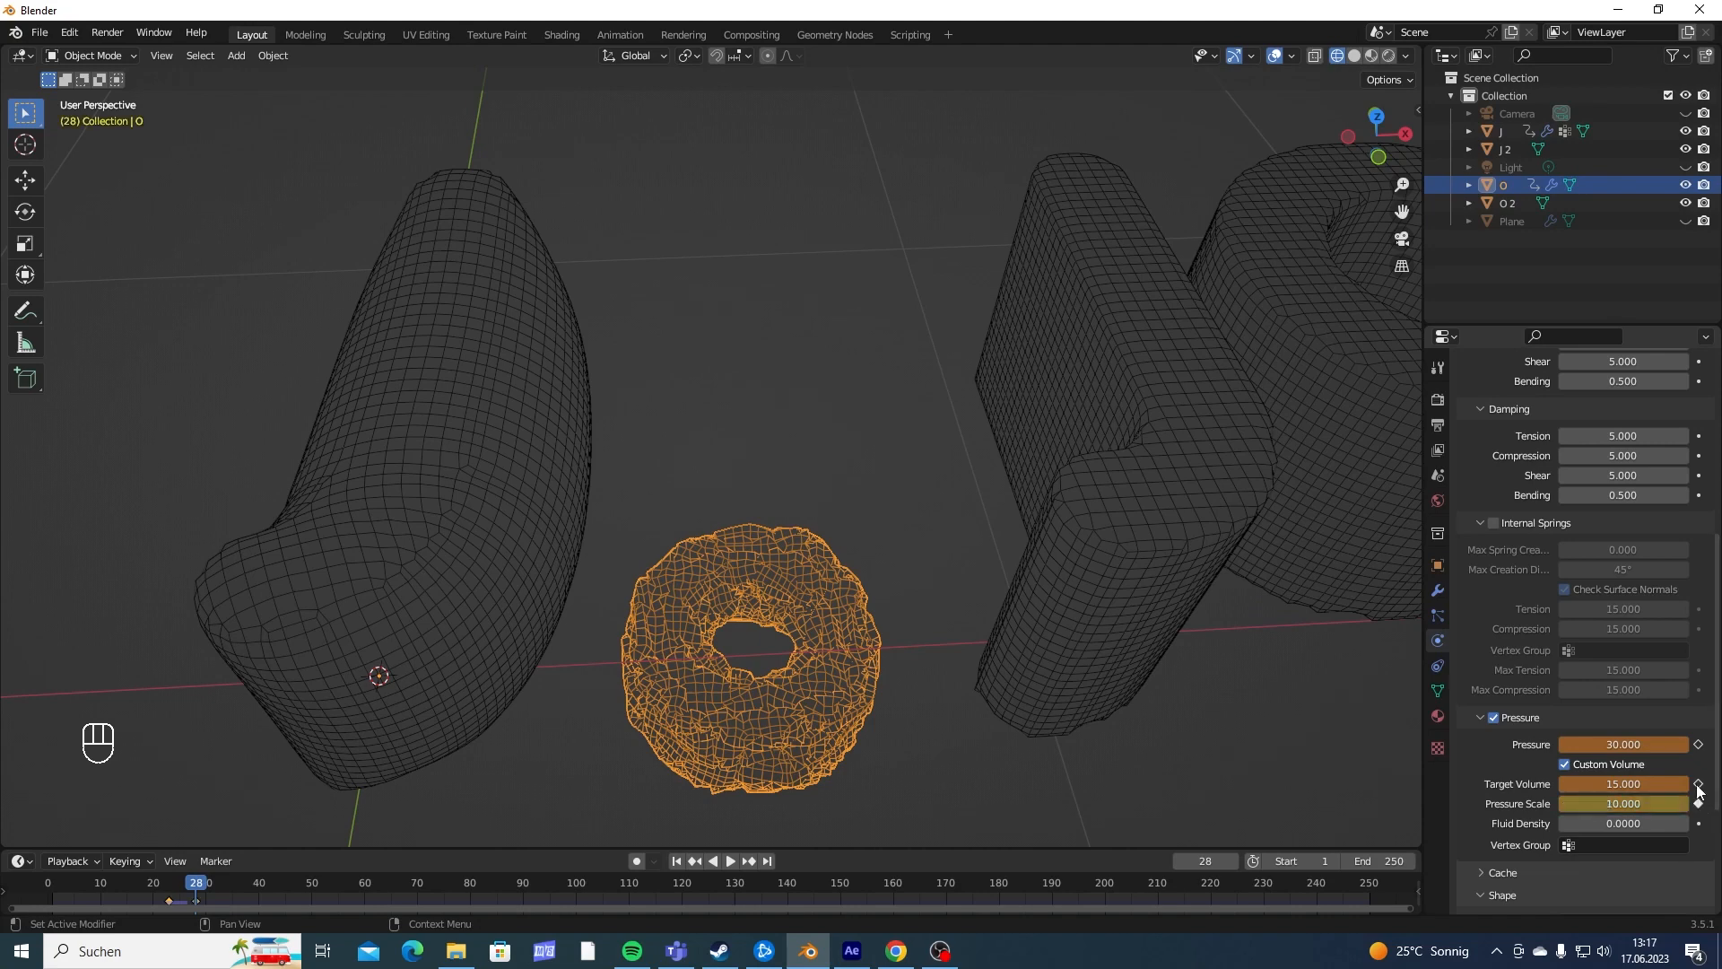
pyautogui.click(1698, 783)
pyautogui.click(1698, 745)
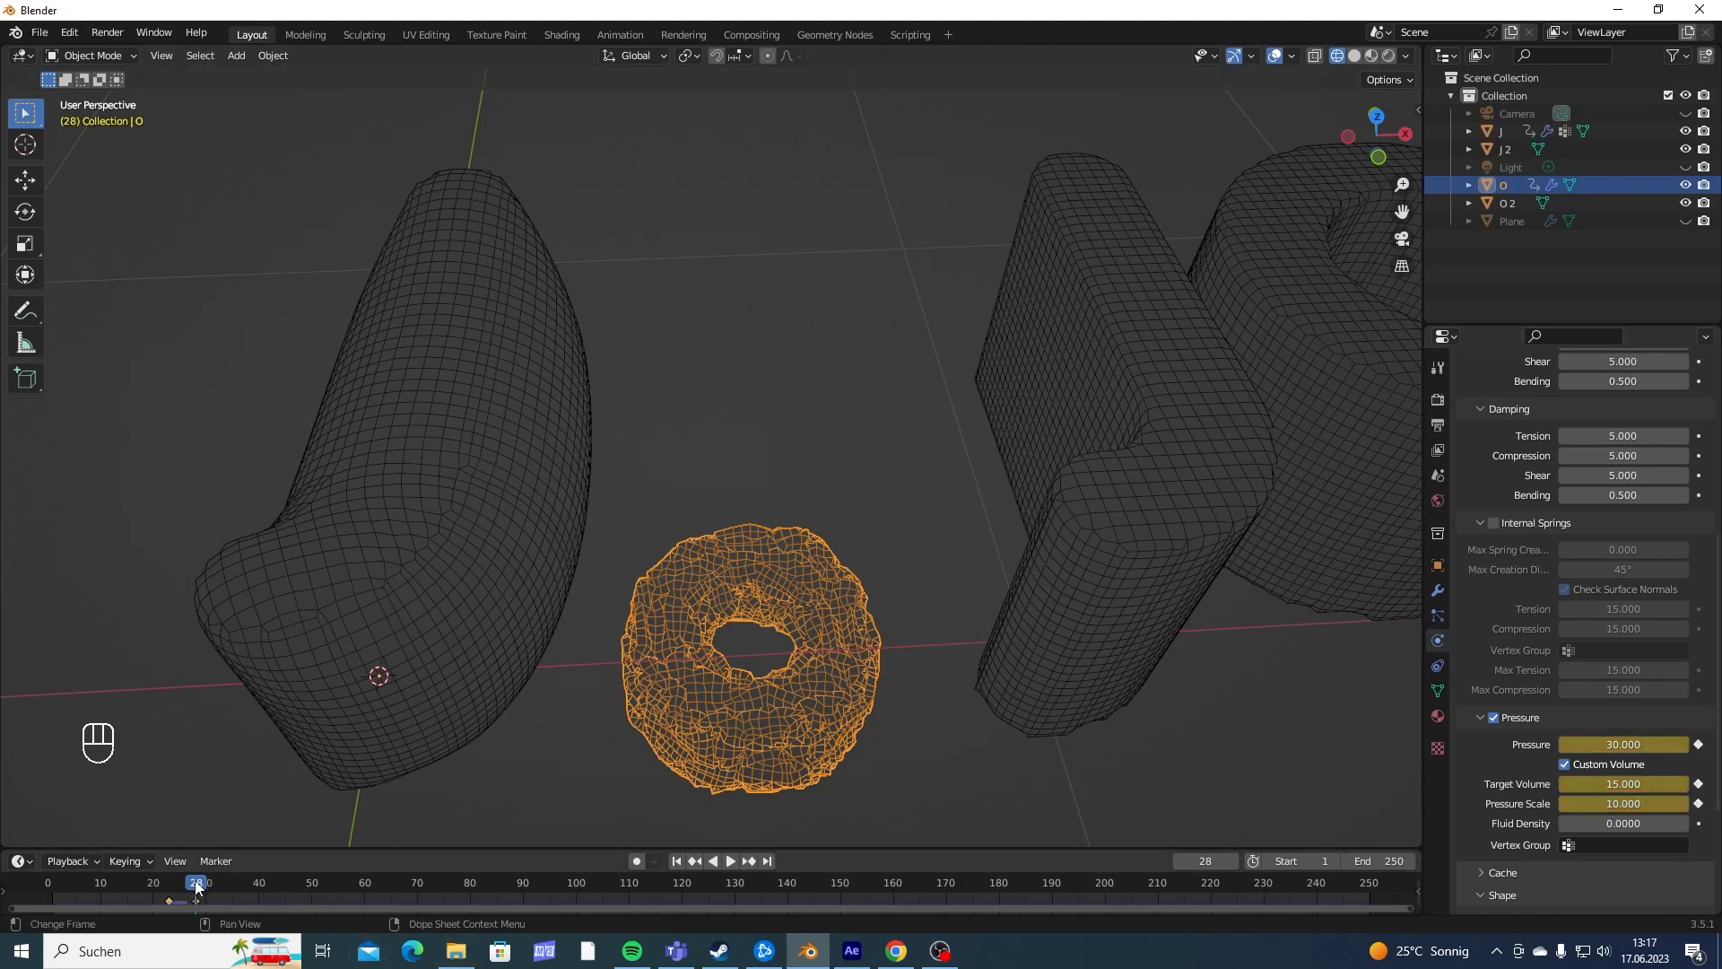
# - At frame 33, set the first O's pressure to 10, target volume to 5 and pressure scale to 2
pyautogui.press('space')
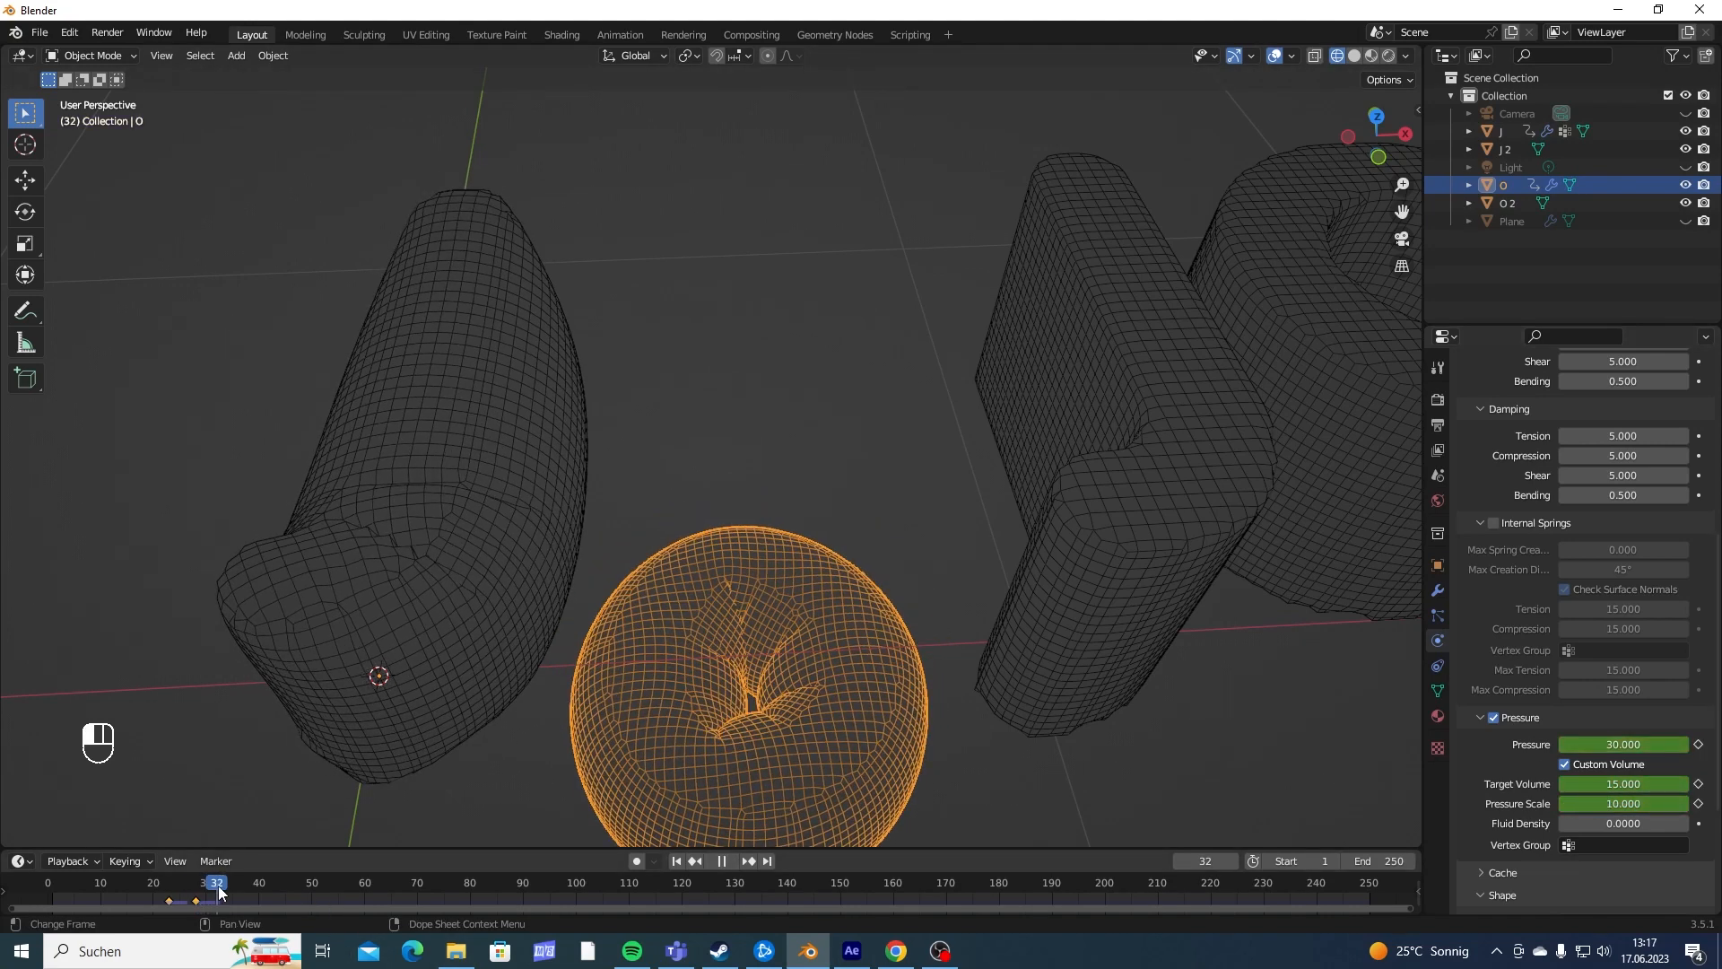
pyautogui.press('space')
pyautogui.doubleClick(1632, 745)
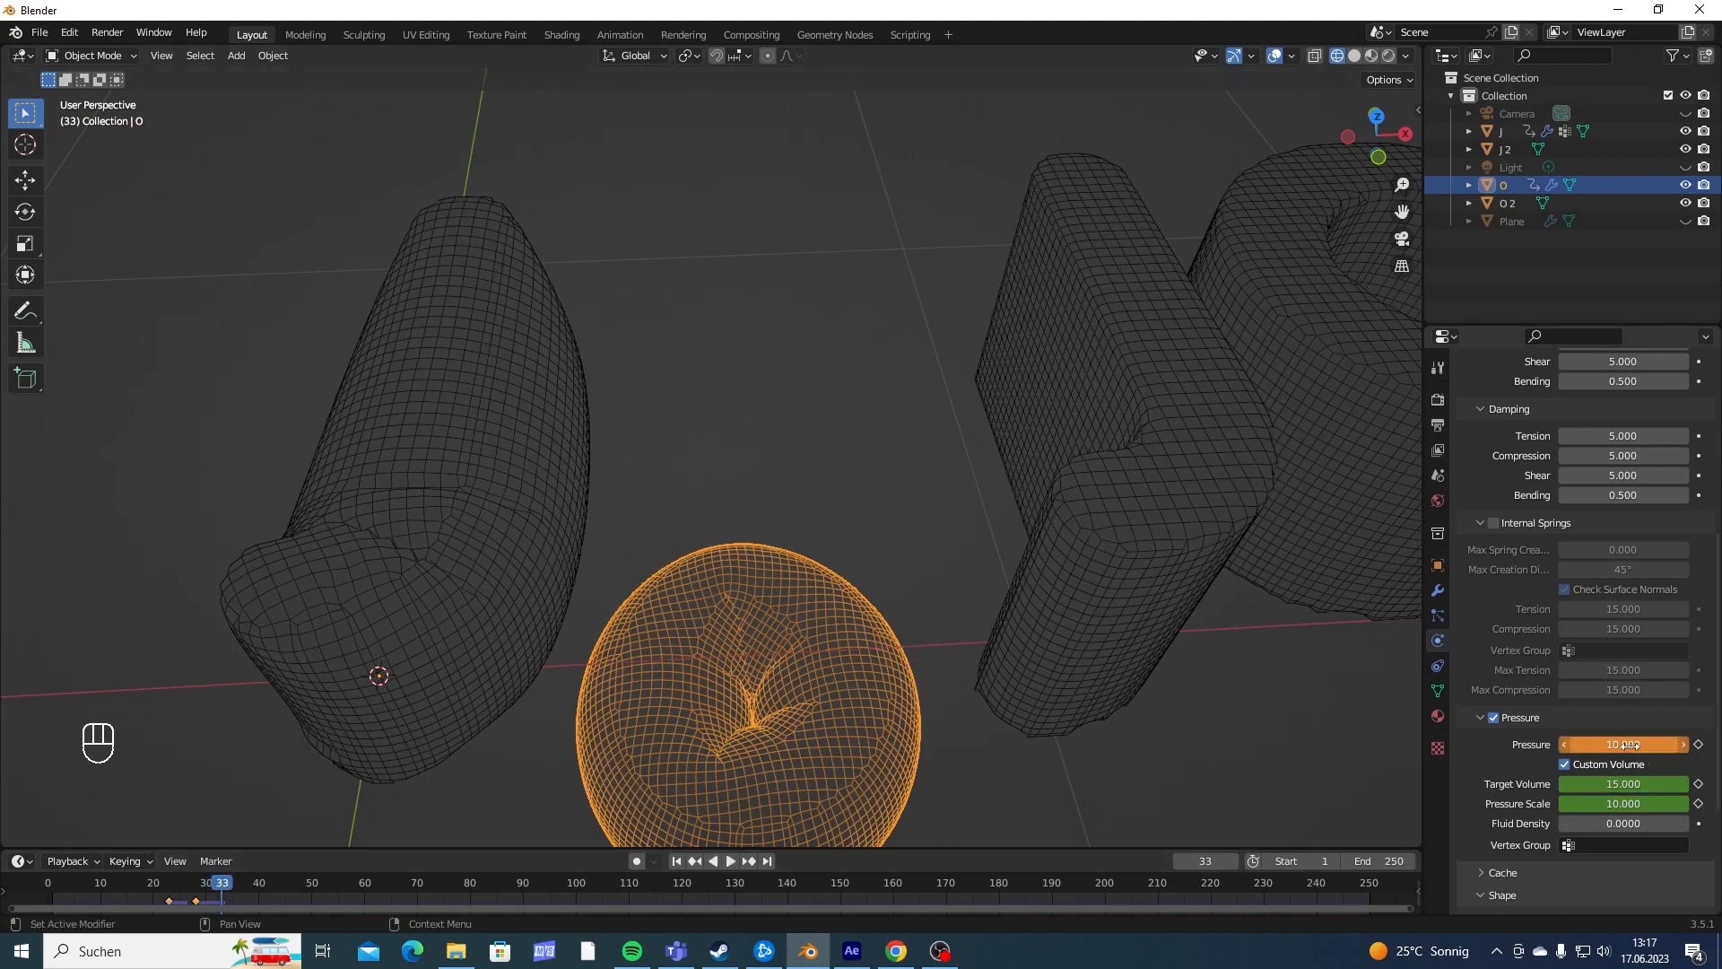
pyautogui.moveTo(1601, 777); pyautogui.dragTo(1629, 803)
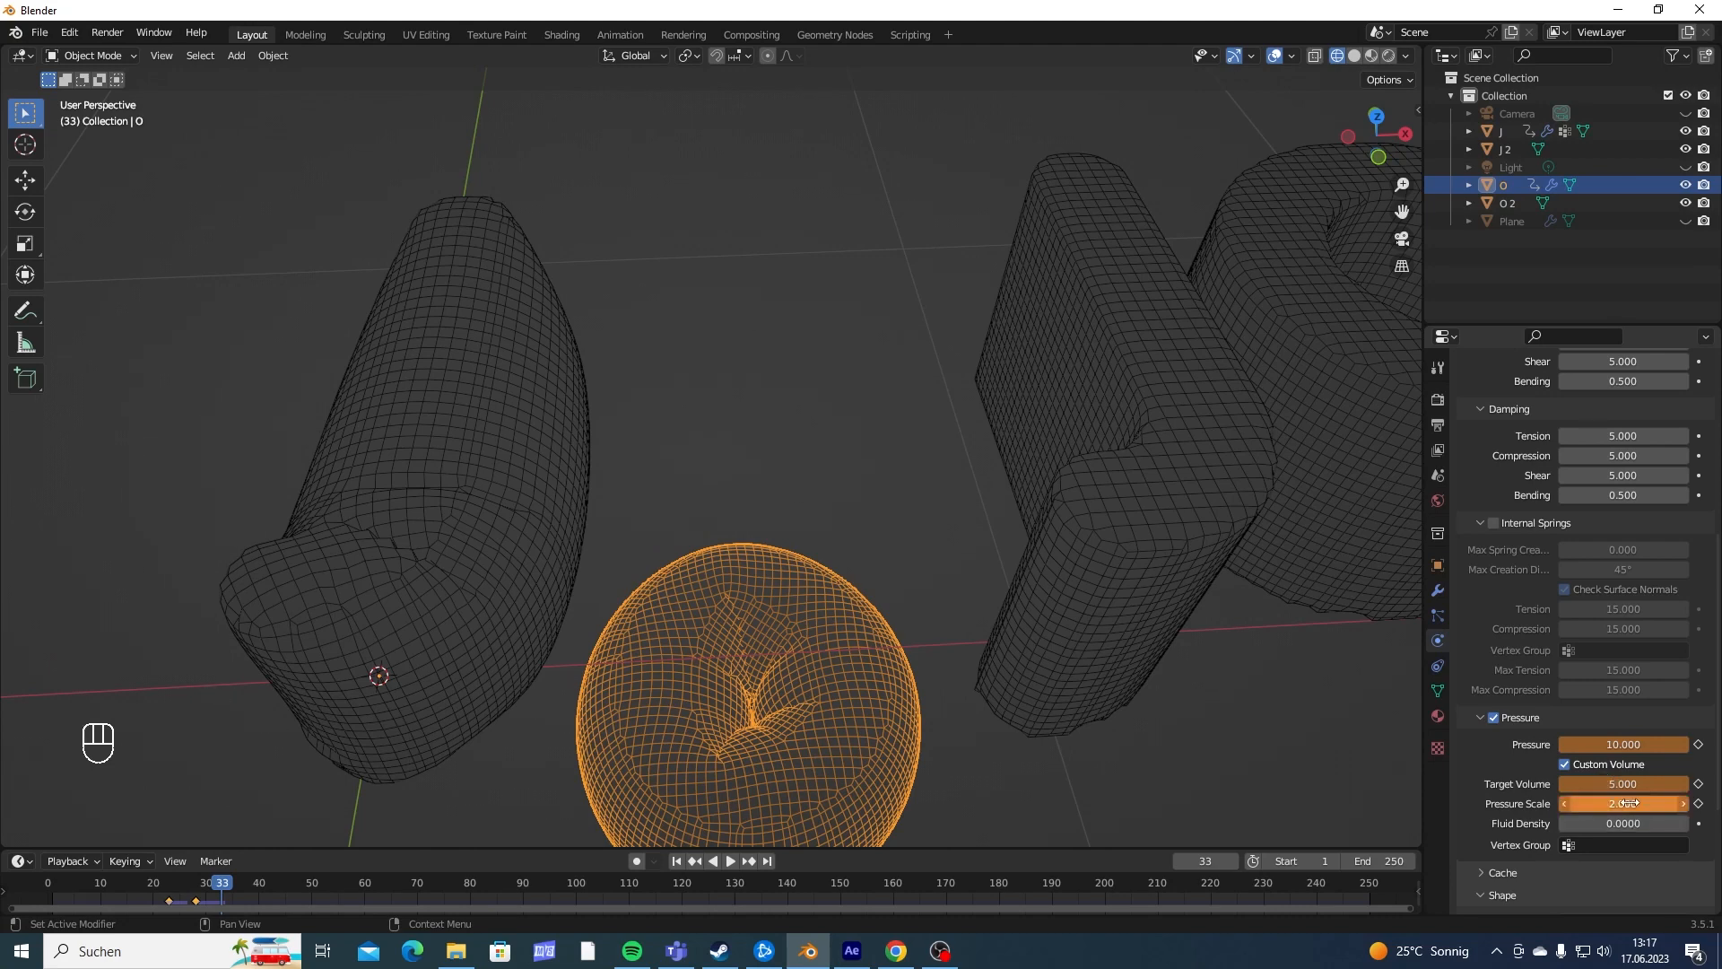
# - Keyframe the first O's pressure scale, target volume and pressure at frame 33
pyautogui.click(1698, 803)
pyautogui.click(1698, 784)
pyautogui.click(1698, 743)
# - Play back the letters' simulation from the side and from above to check how the first O deflates and inflates
pyautogui.moveTo(1345, 588); pyautogui.dragTo(802, 337, button='middle')
pyautogui.hotkey('shift', 'Left')
pyautogui.press('space')
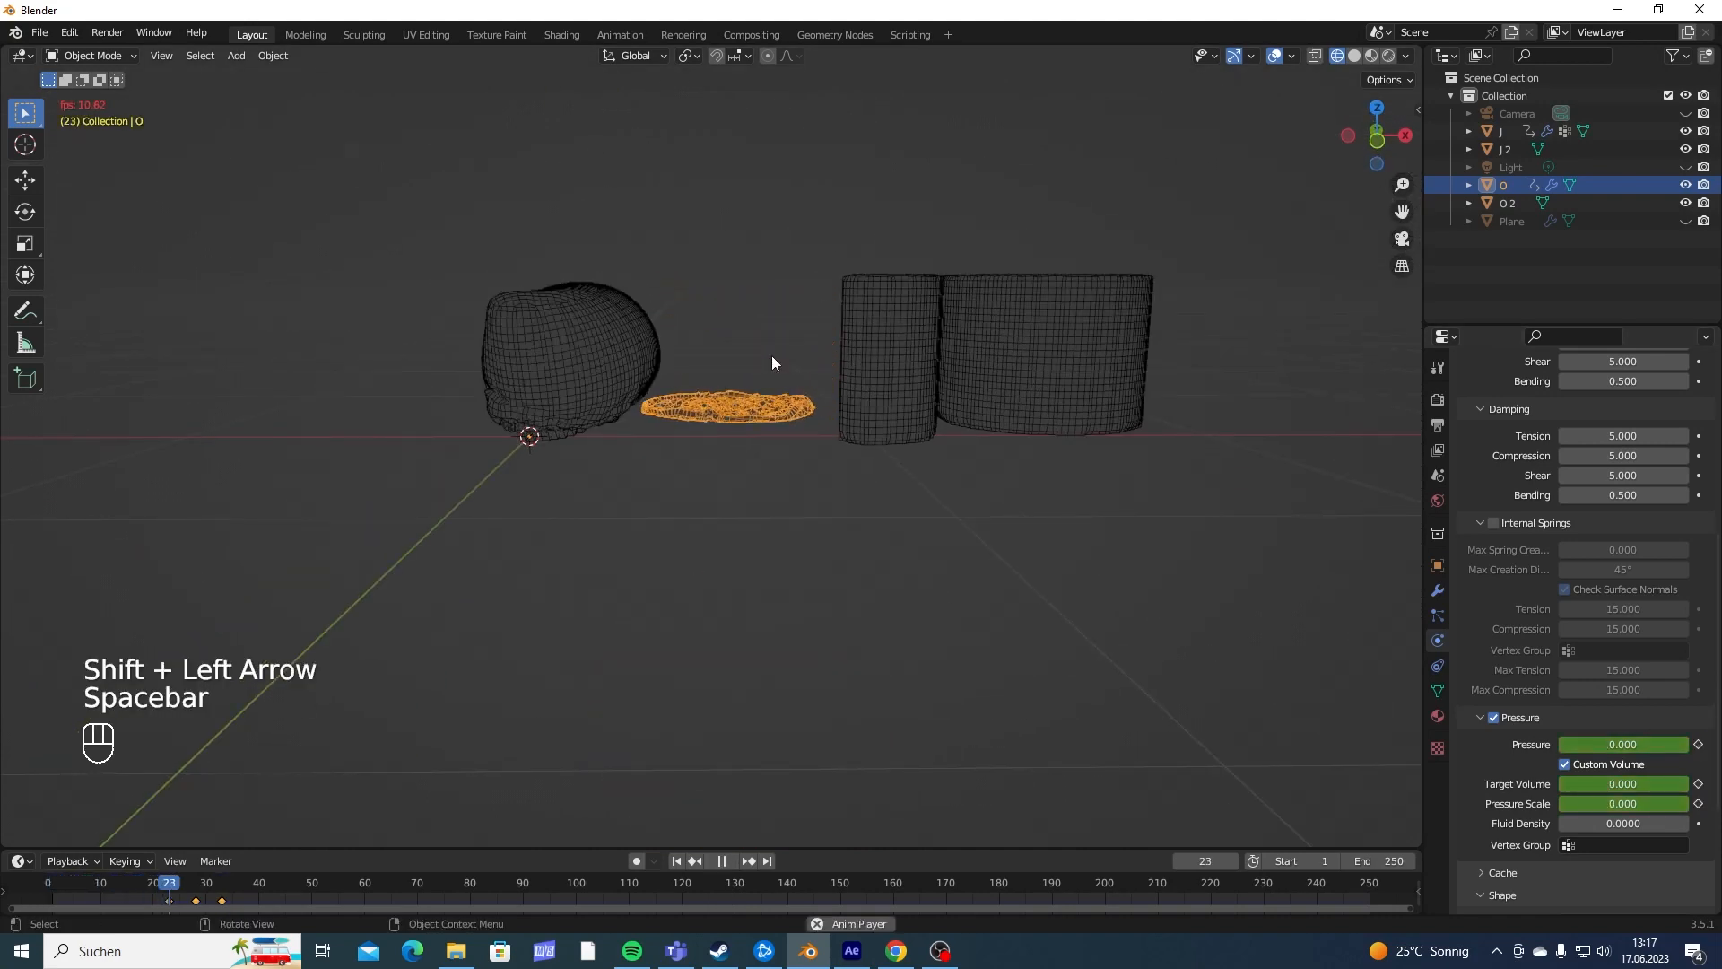
pyautogui.press('space')
pyautogui.moveTo(746, 298); pyautogui.dragTo(737, 482, button='middle')
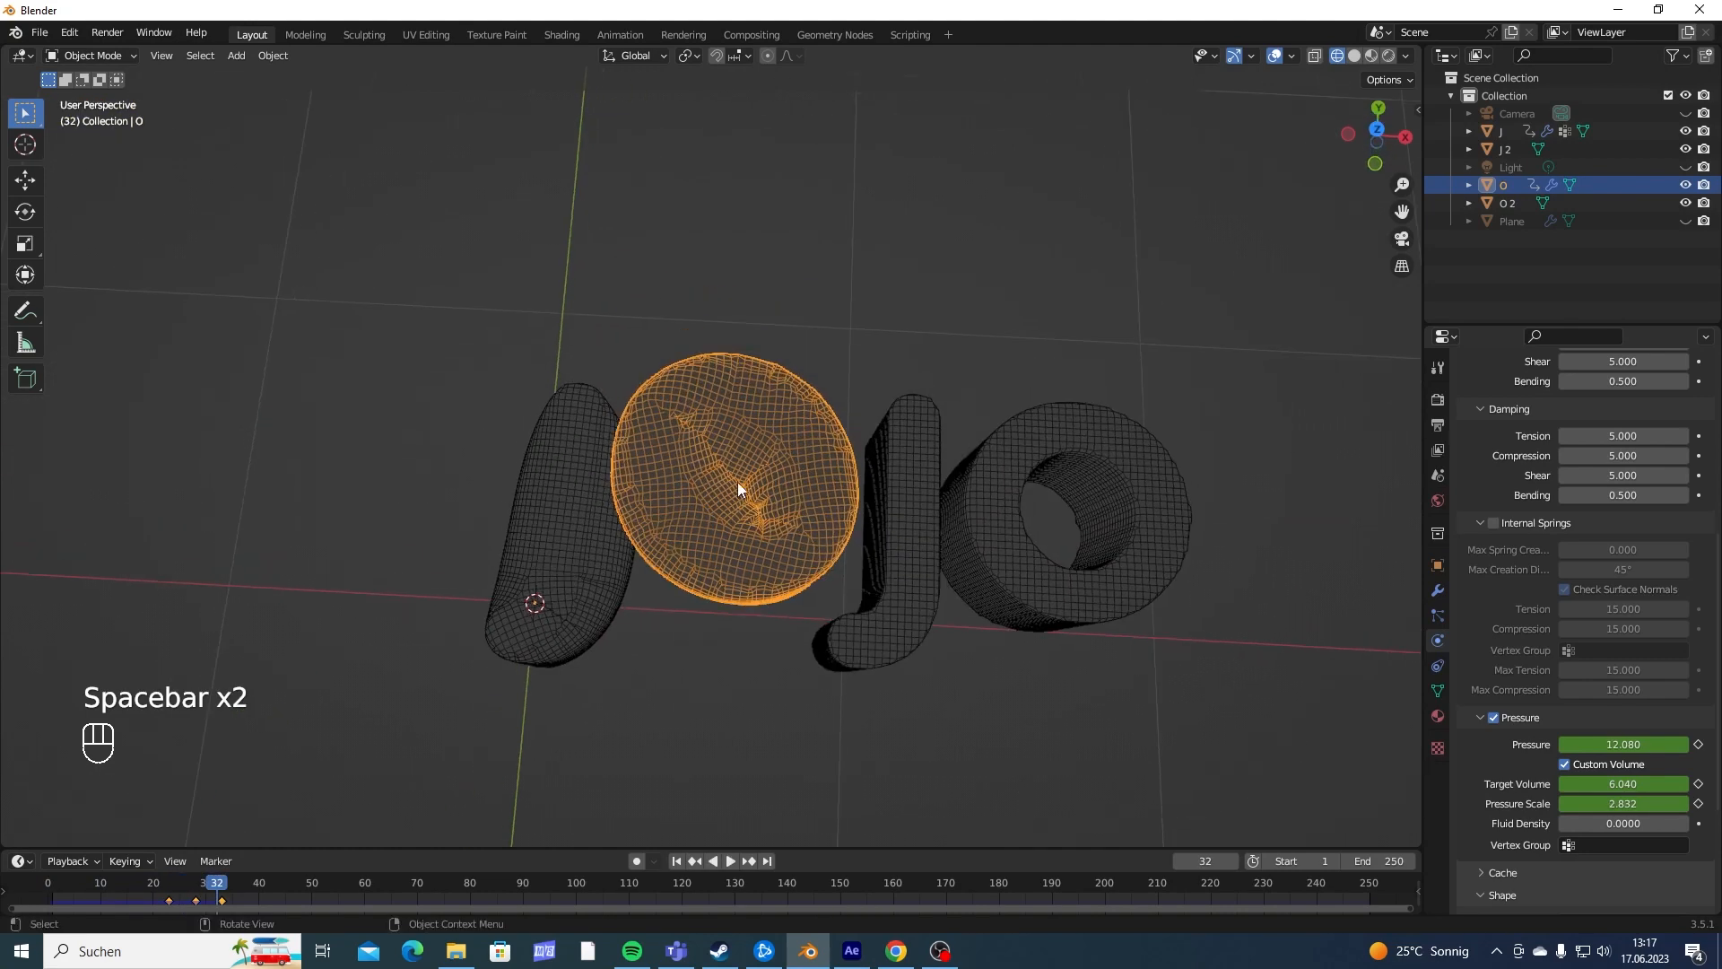
pyautogui.click(147, 888)
pyautogui.press('space')
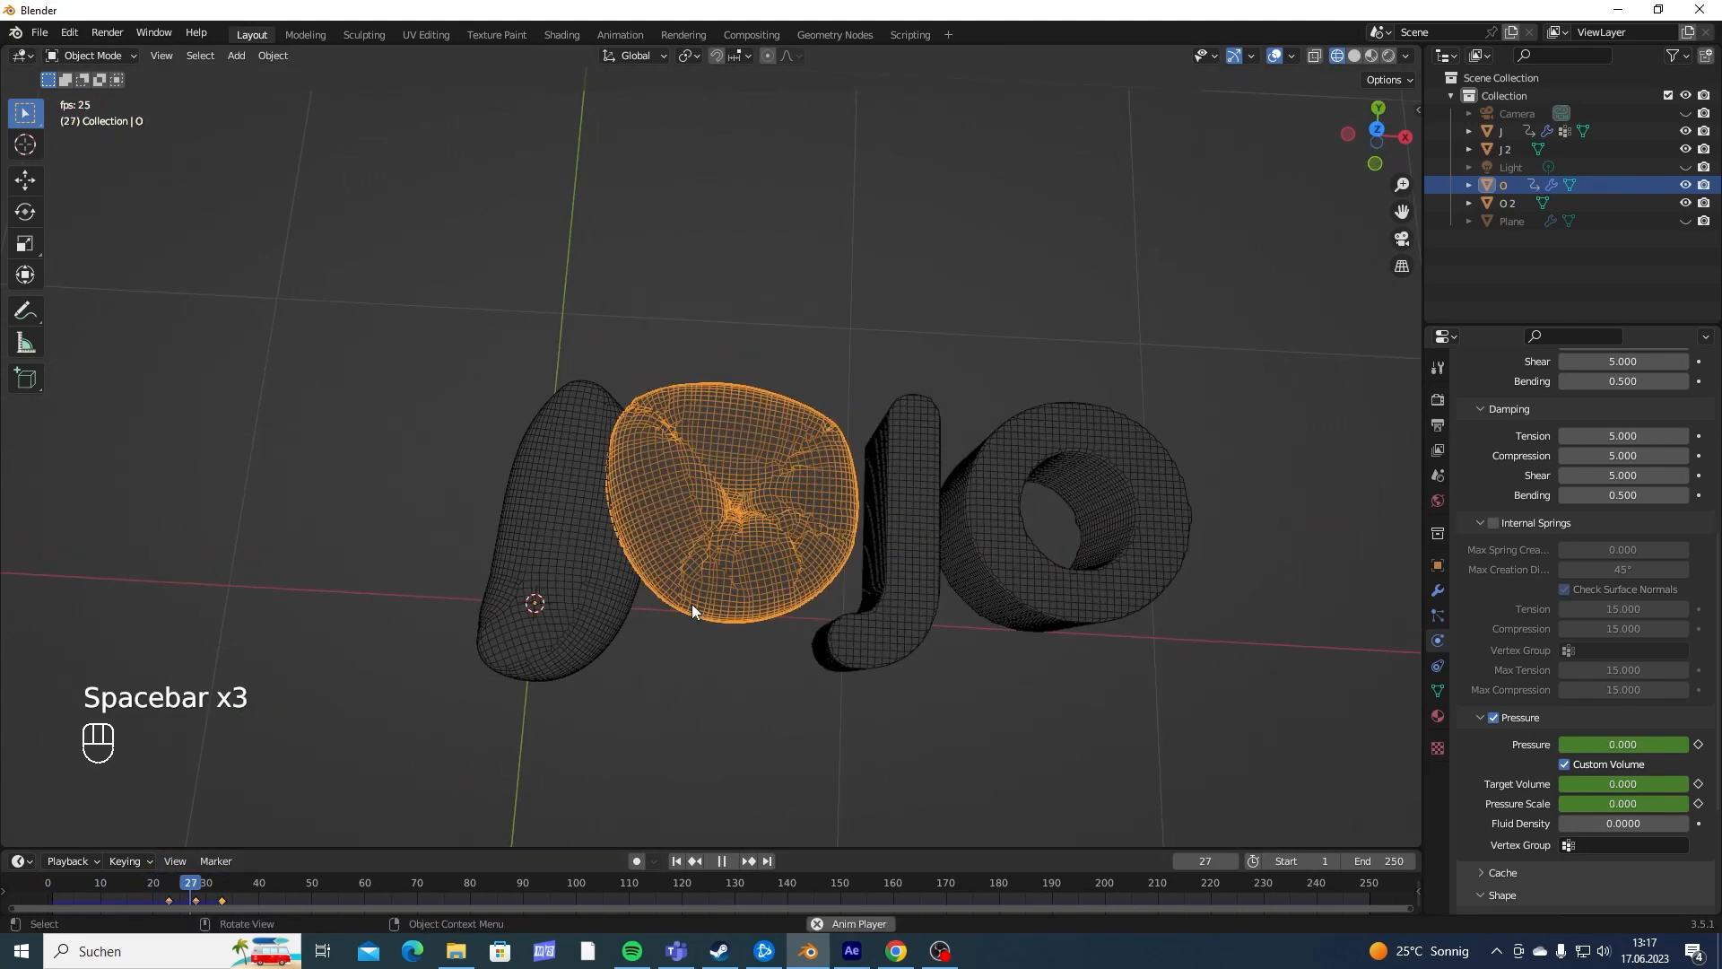
pyautogui.press('space')
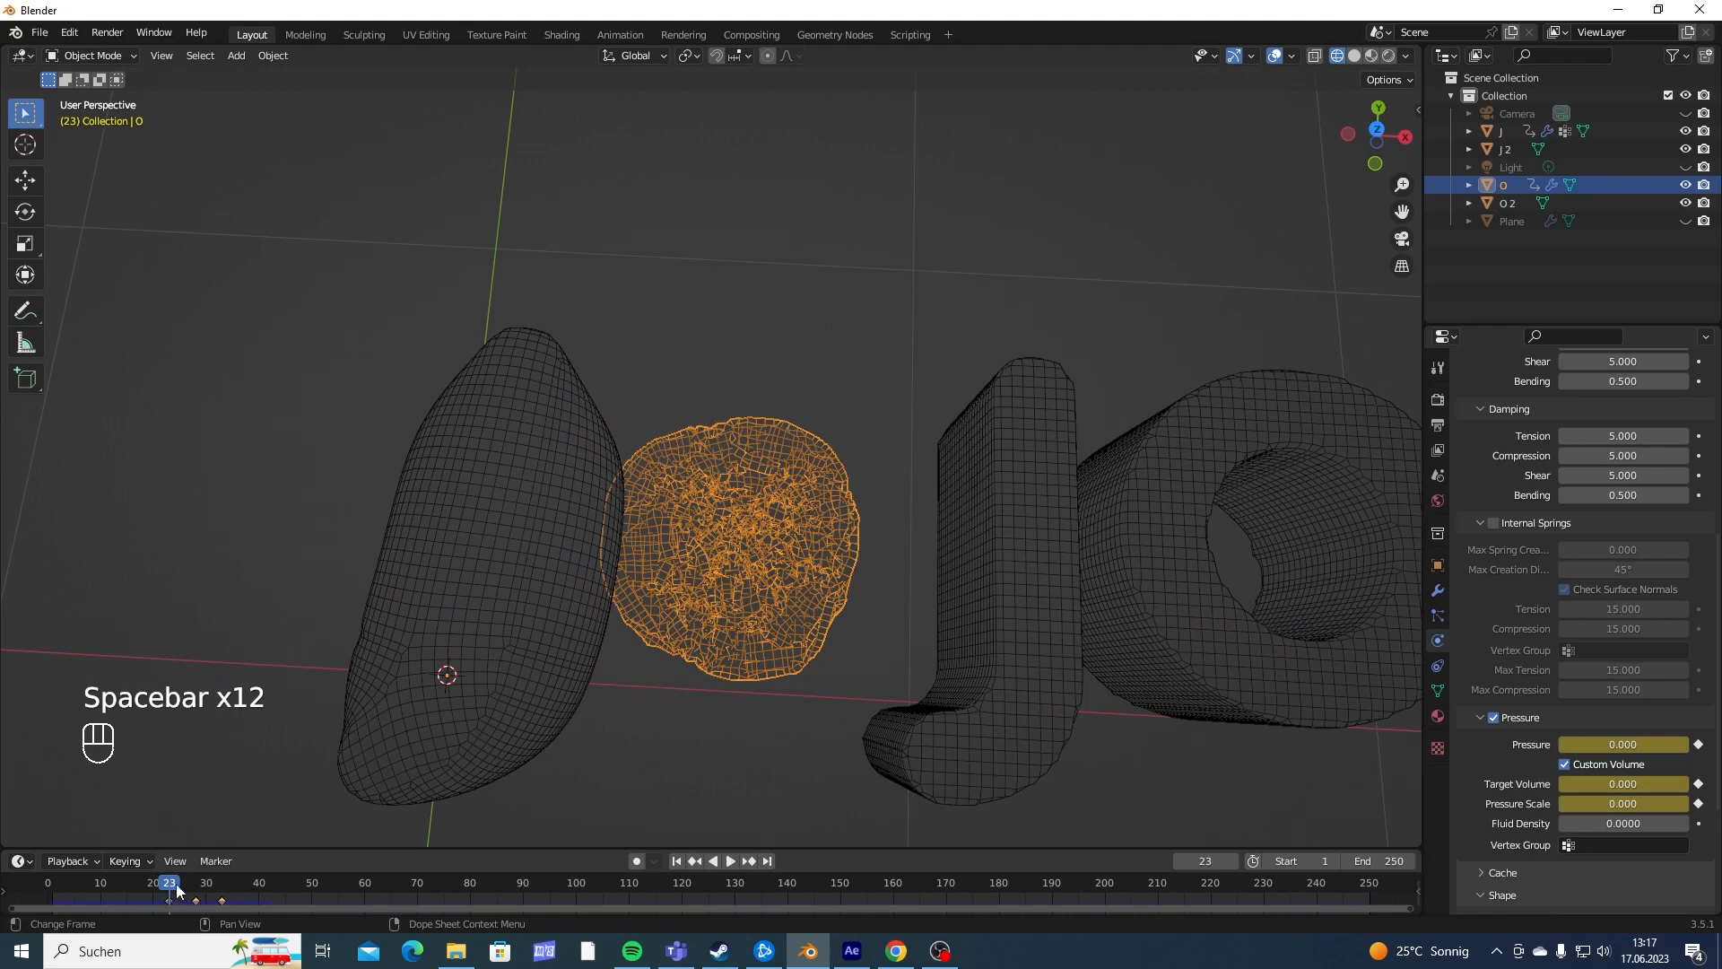
# - Move all of the first O's pressure keyframes one frame later, starting at frame 24
pyautogui.press('b')
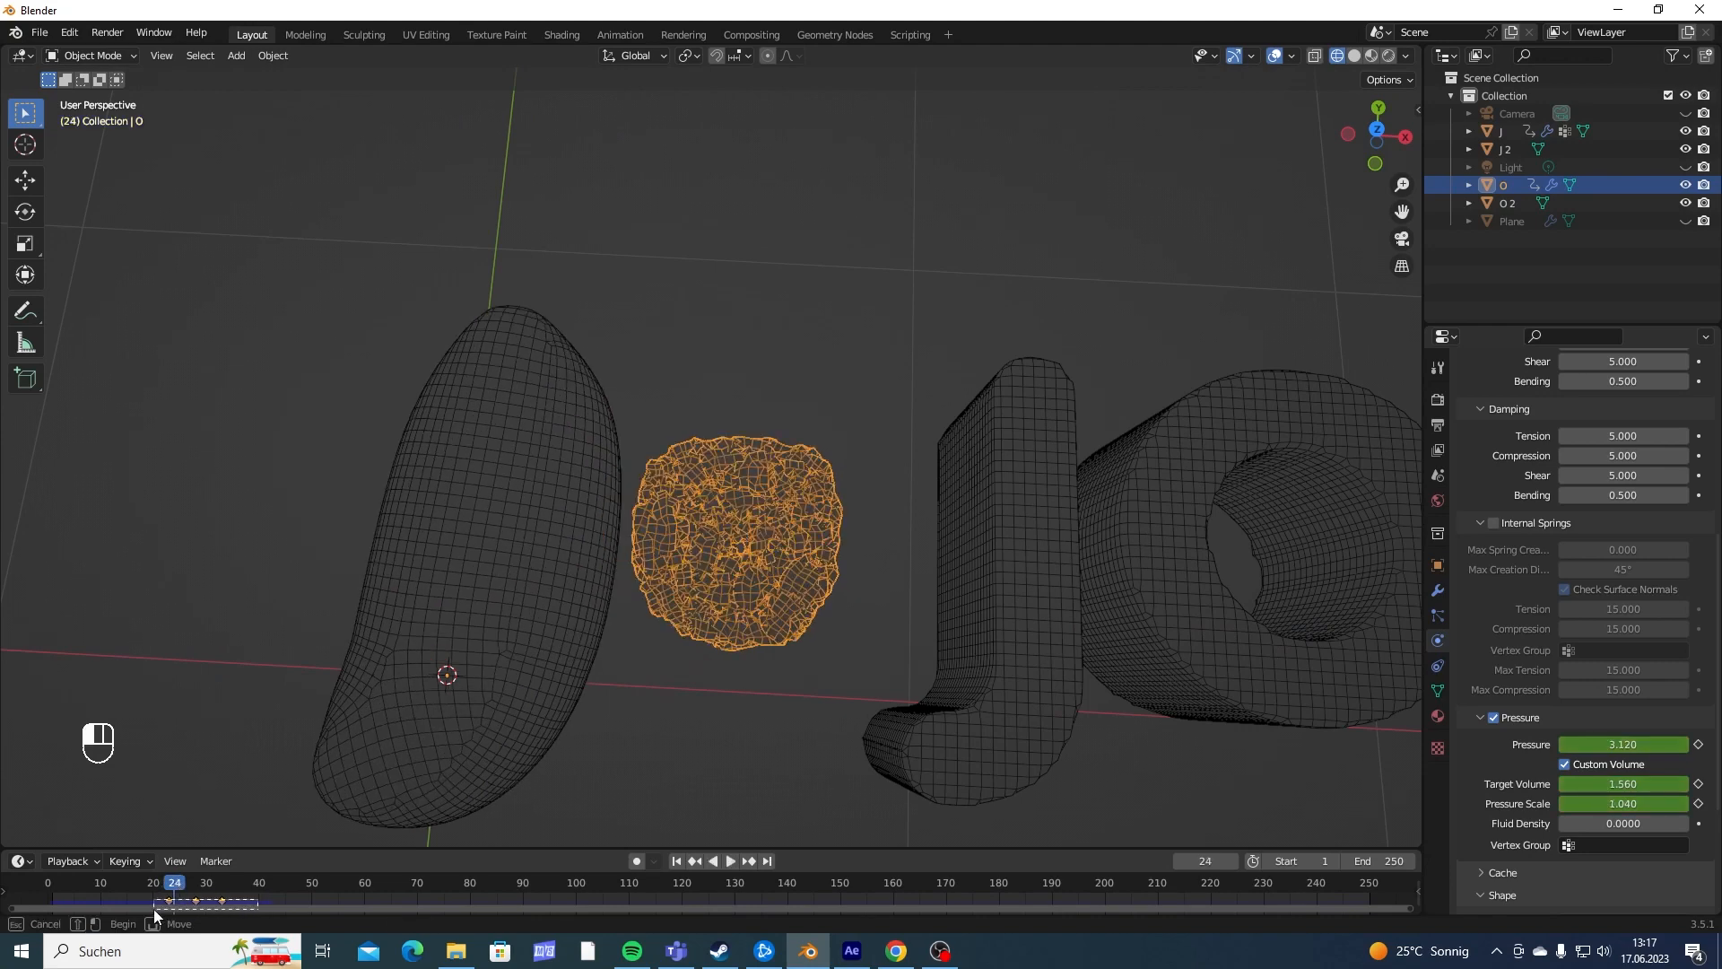
pyautogui.moveTo(153, 907); pyautogui.dragTo(157, 906)
pyautogui.click(169, 897)
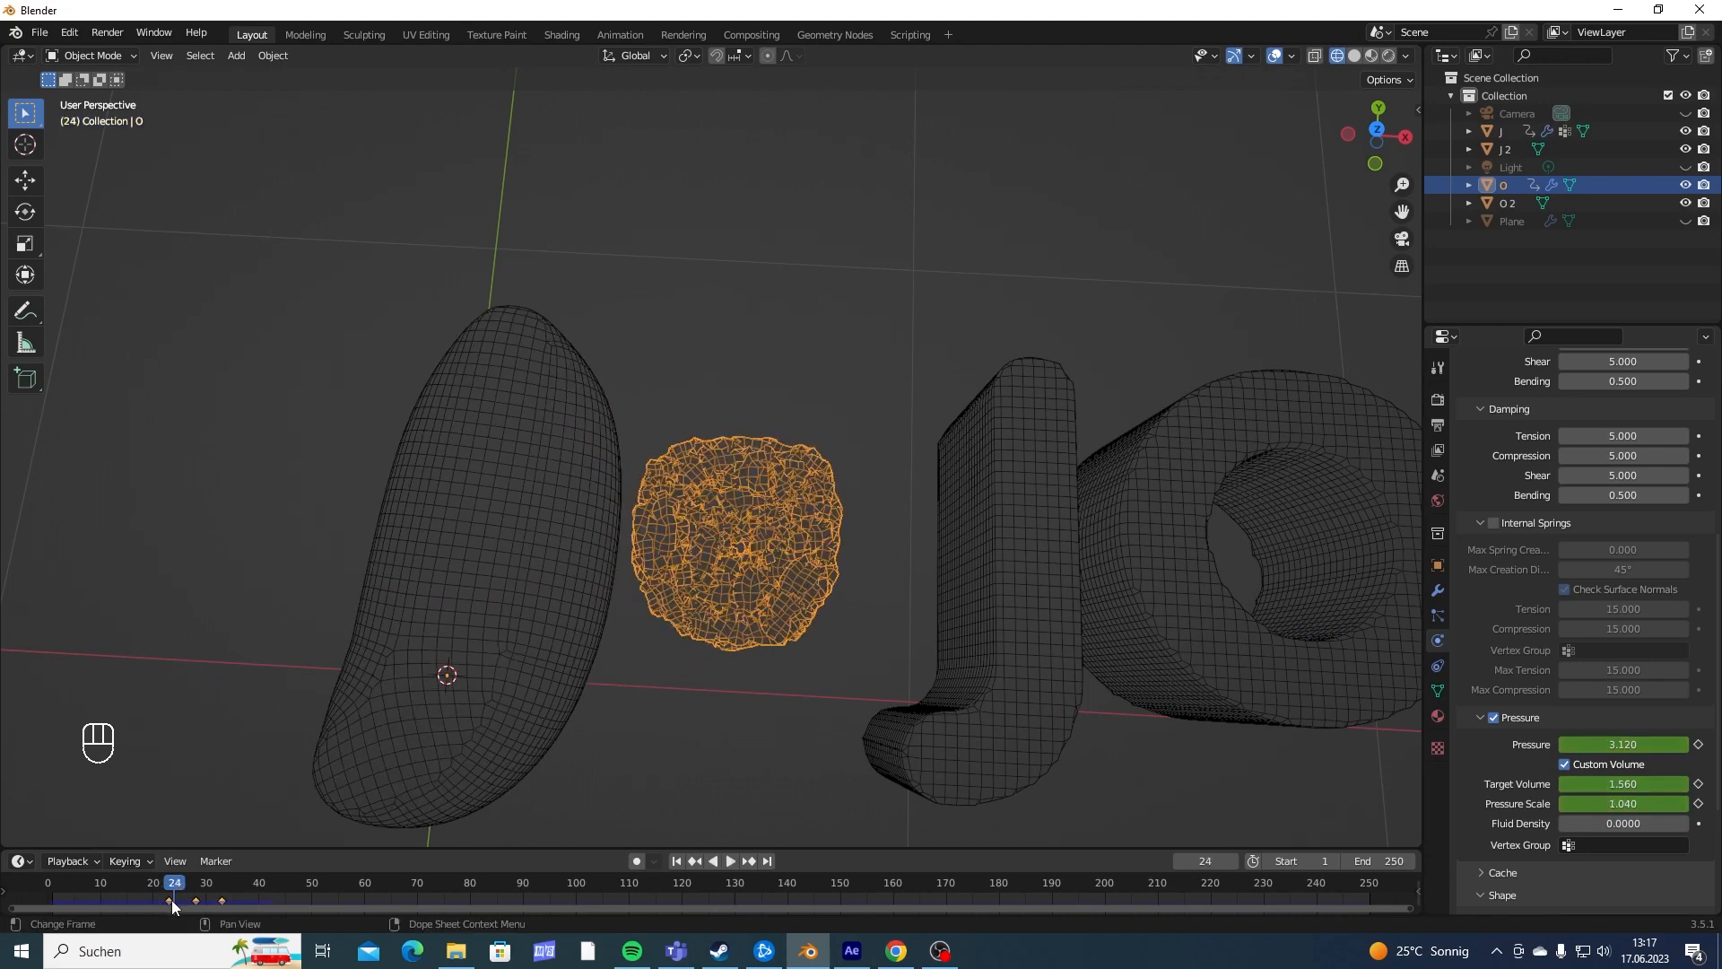
pyautogui.press('g')
pyautogui.click(177, 899)
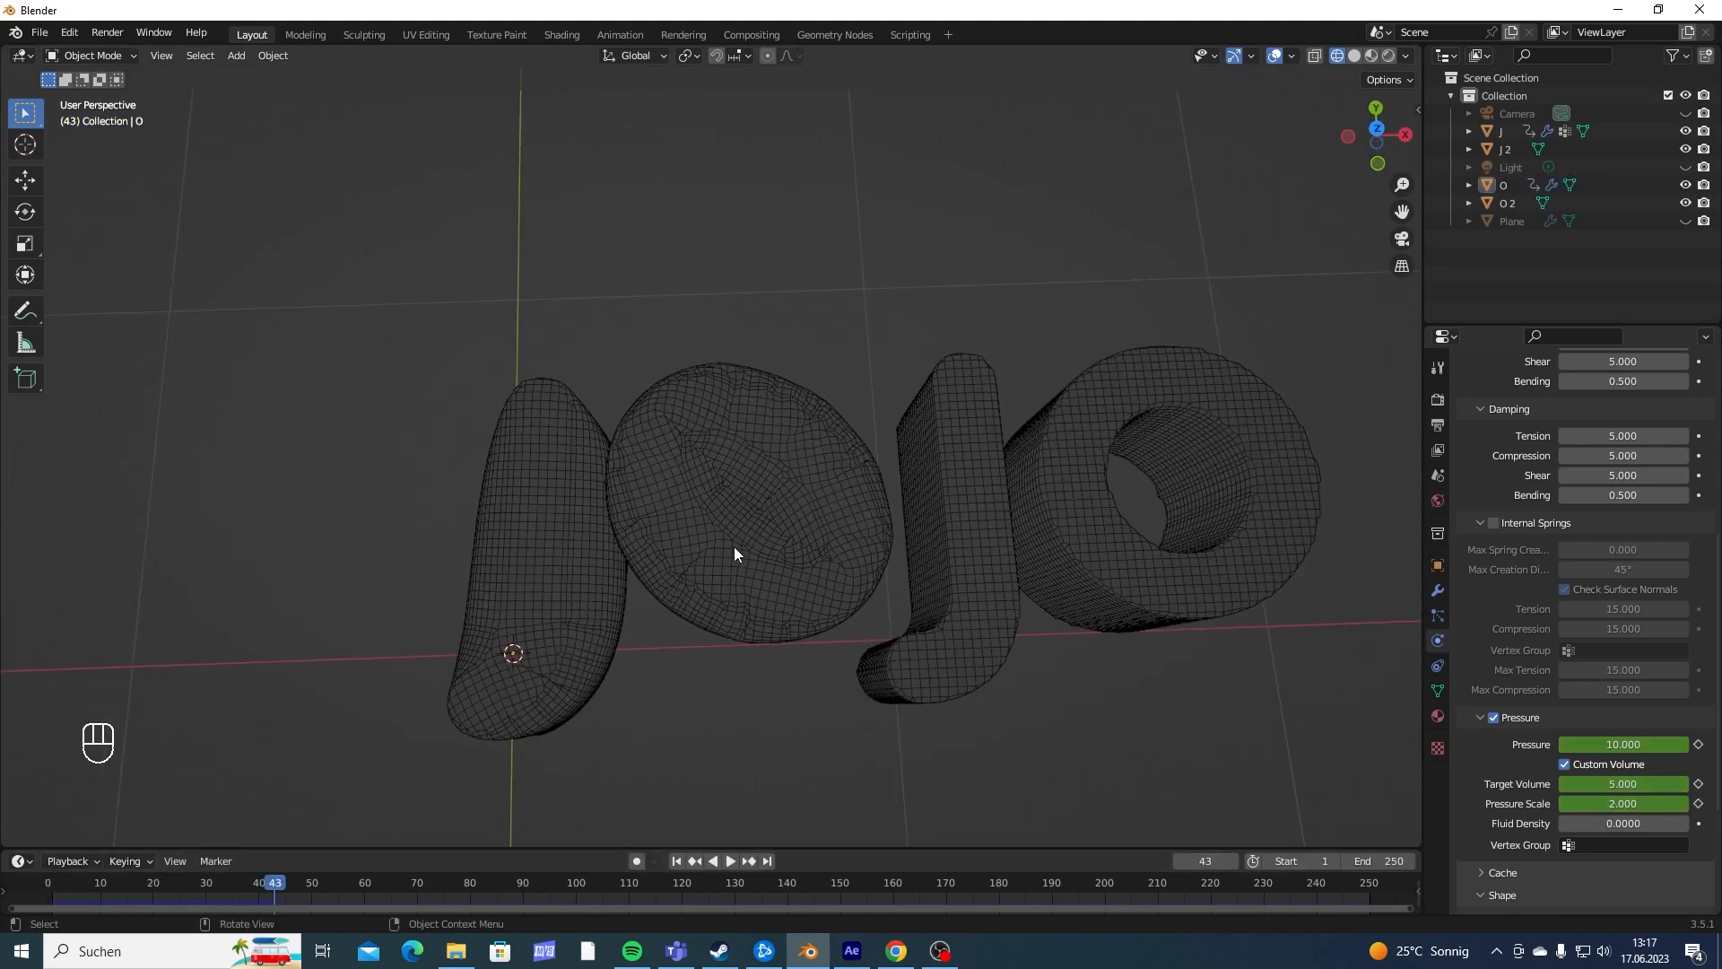
# - Select the first O and add a vertex group named PIN Group to its mesh
pyautogui.moveTo(734, 546); pyautogui.dragTo(713, 427, button='middle')
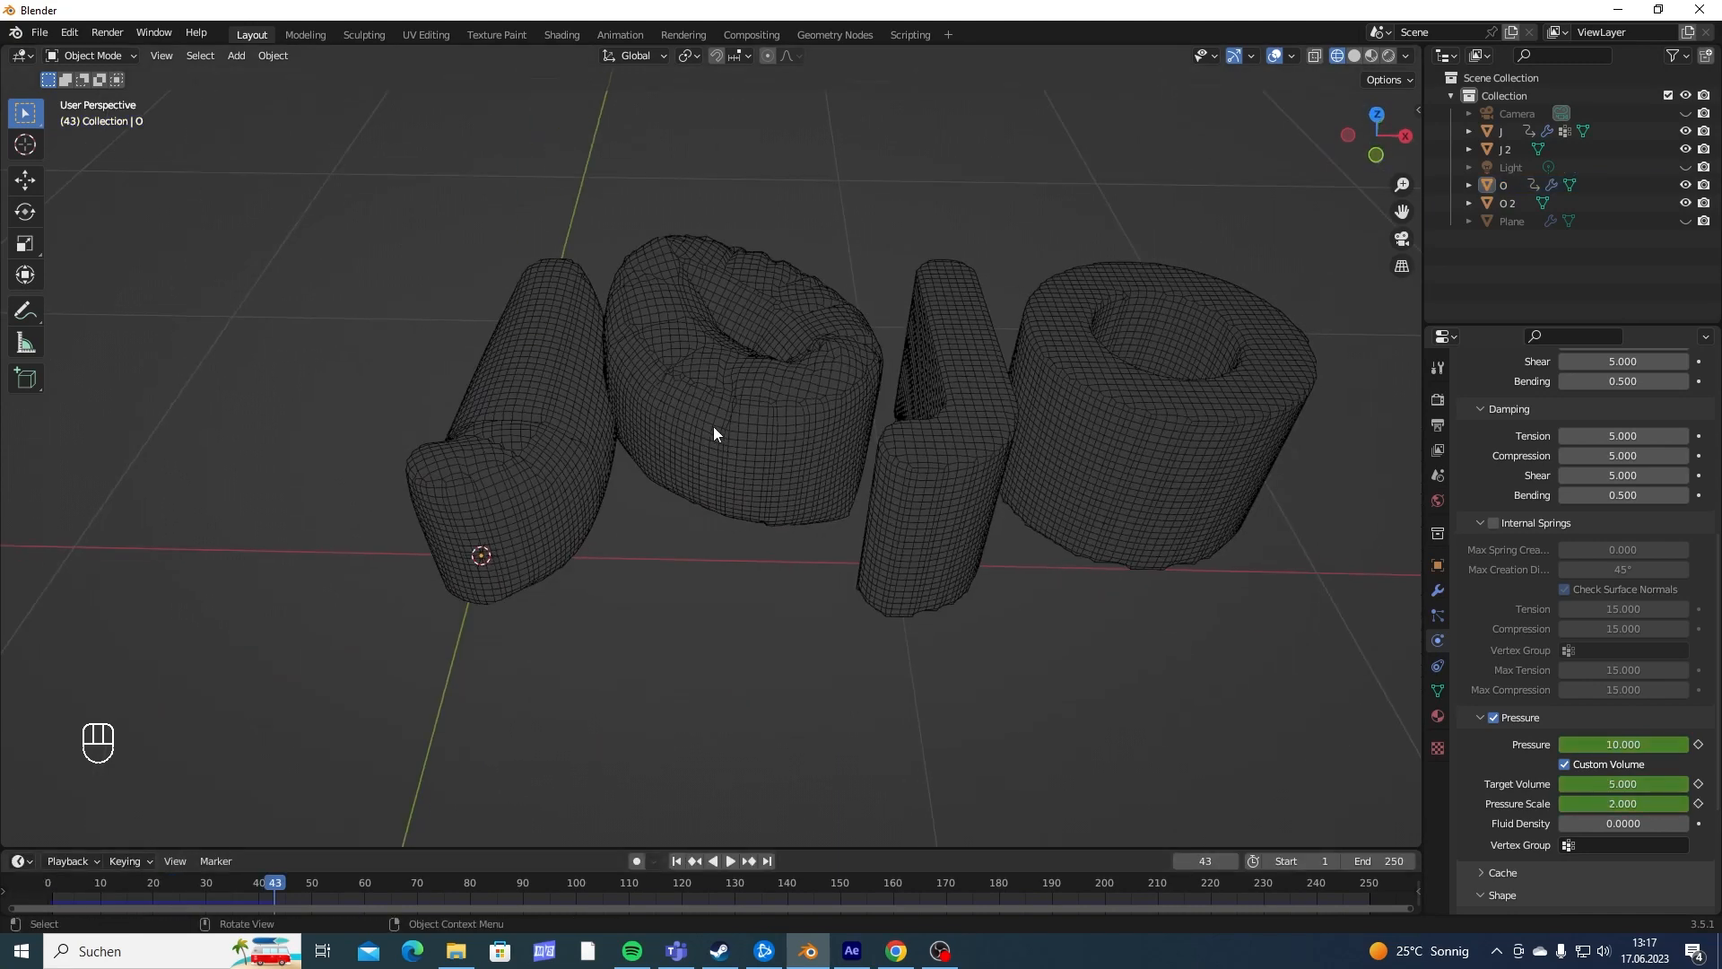
pyautogui.moveTo(708, 312); pyautogui.dragTo(749, 261, button='middle')
pyautogui.click(714, 399)
pyautogui.scroll(6, 769, 465)
pyautogui.keyDown('shift'); pyautogui.moveTo(769, 465); pyautogui.dragTo(764, 265, button='middle'); pyautogui.keyUp('shift')
pyautogui.press('Tab')
pyautogui.scroll(-4, 682, 426)
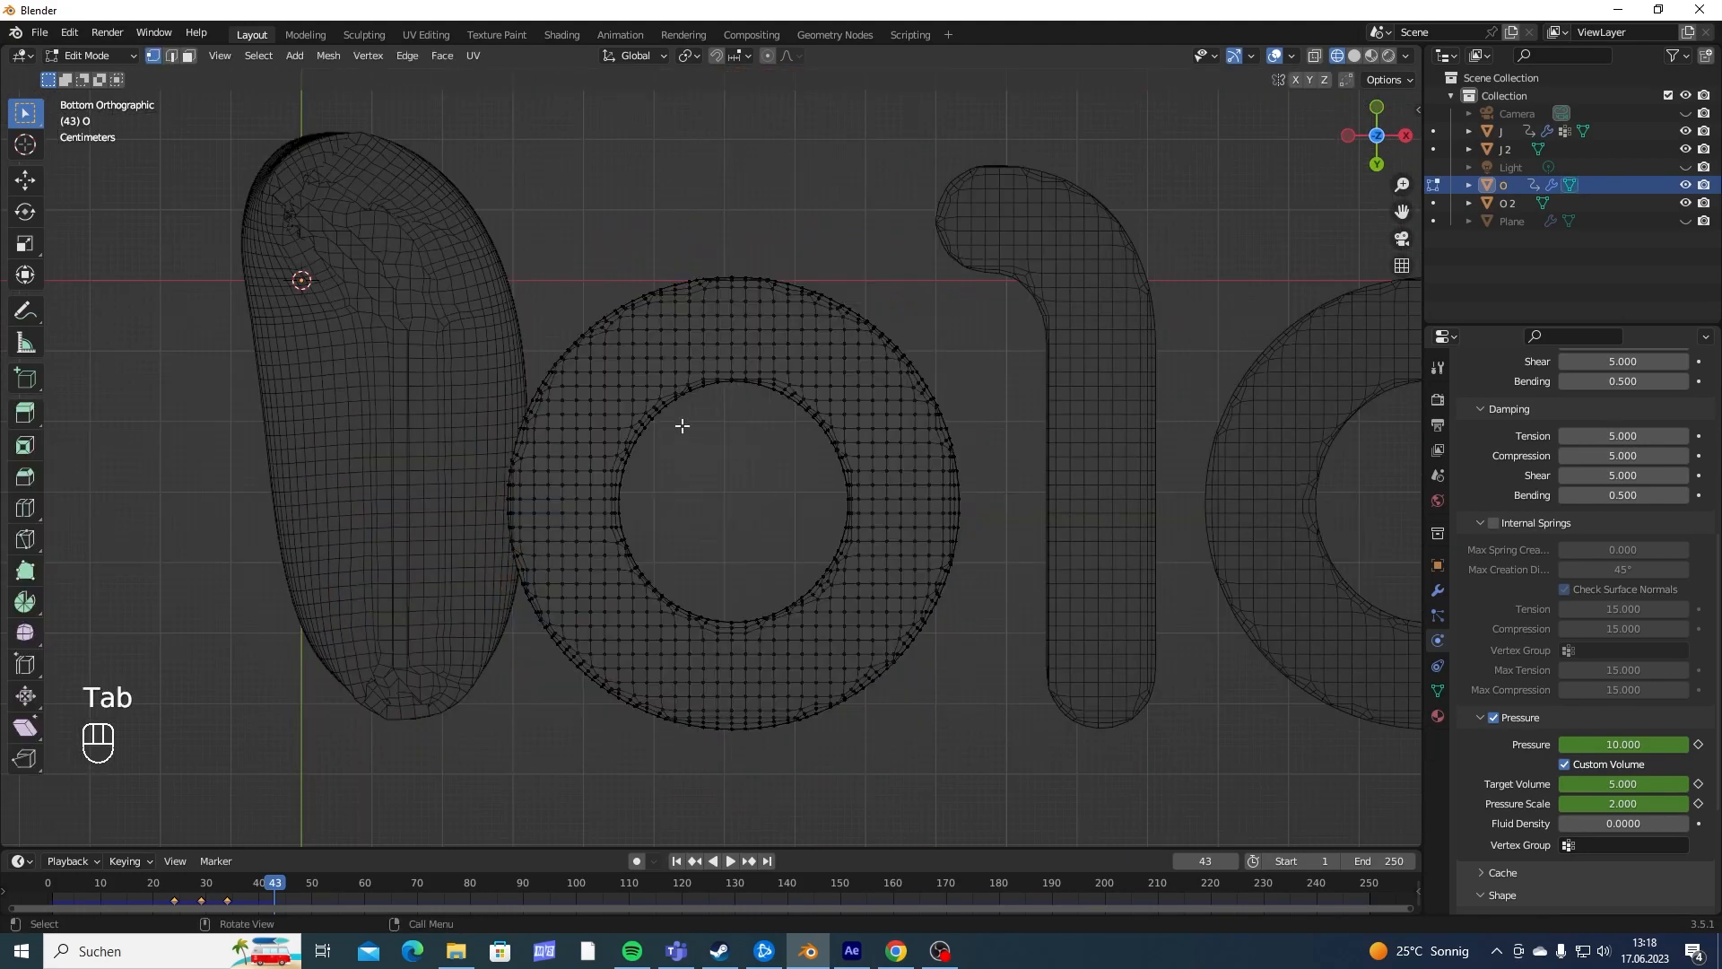
pyautogui.press('Tab')
pyautogui.moveTo(838, 454); pyautogui.dragTo(830, 603, button='middle')
pyautogui.write('P')
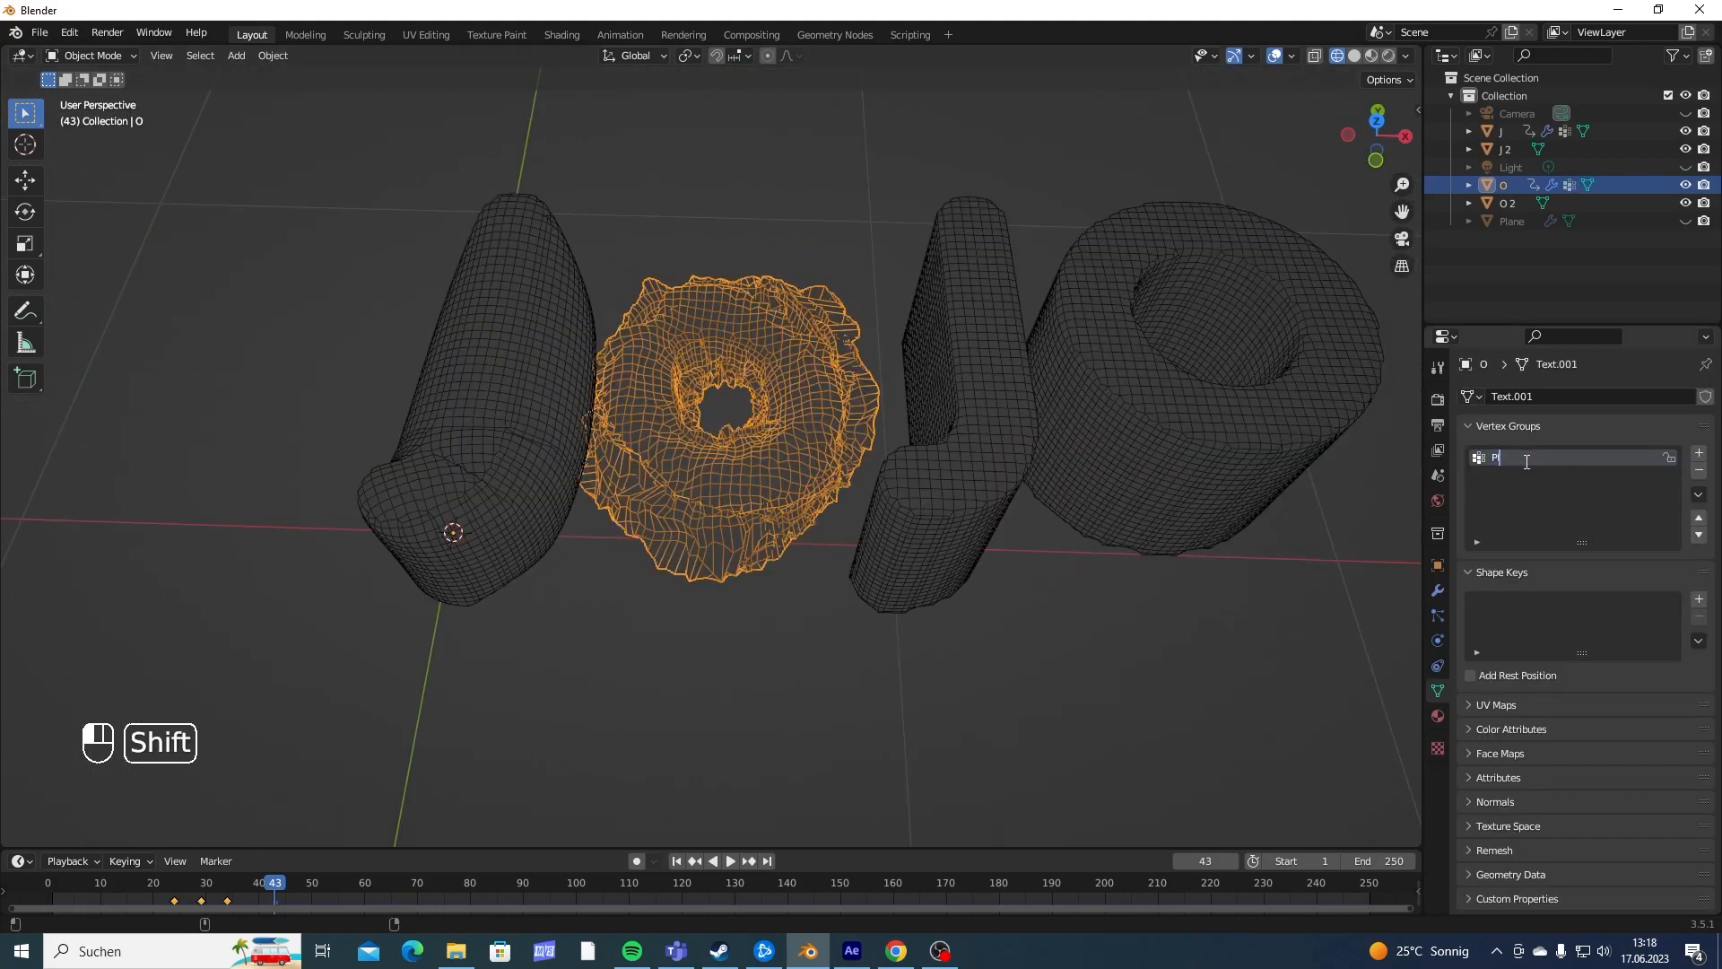
pyautogui.write('IN Group')
pyautogui.press('Return')
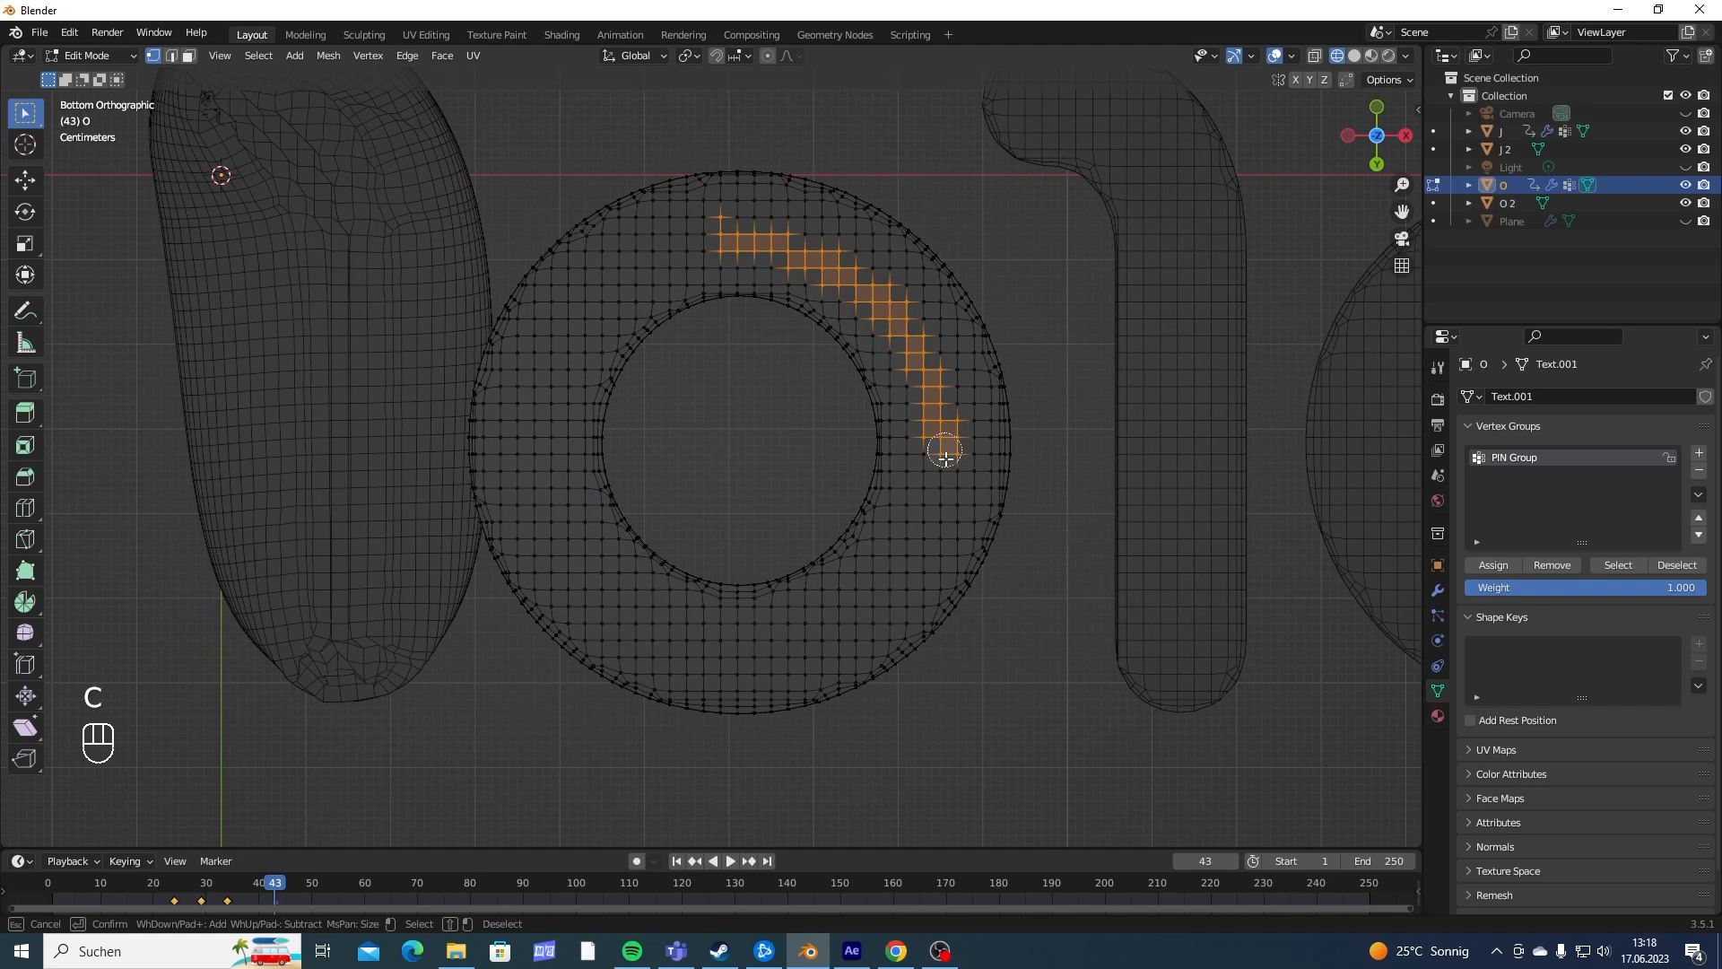
# - In edit mode, select the vertices on the first O's underside and assign them to PIN Group
pyautogui.moveTo(939, 454)
pyautogui.mouseDown()
pyautogui.moveTo(788, 654)
pyautogui.moveTo(547, 507)
pyautogui.moveTo(676, 239)
pyautogui.mouseUp()
pyautogui.rightClick(984, 288)
pyautogui.moveTo(984, 287)
pyautogui.mouseDown(button='middle')
pyautogui.moveTo(957, 469)
pyautogui.moveTo(909, 478)
pyautogui.moveTo(922, 546)
pyautogui.mouseUp(button='middle')
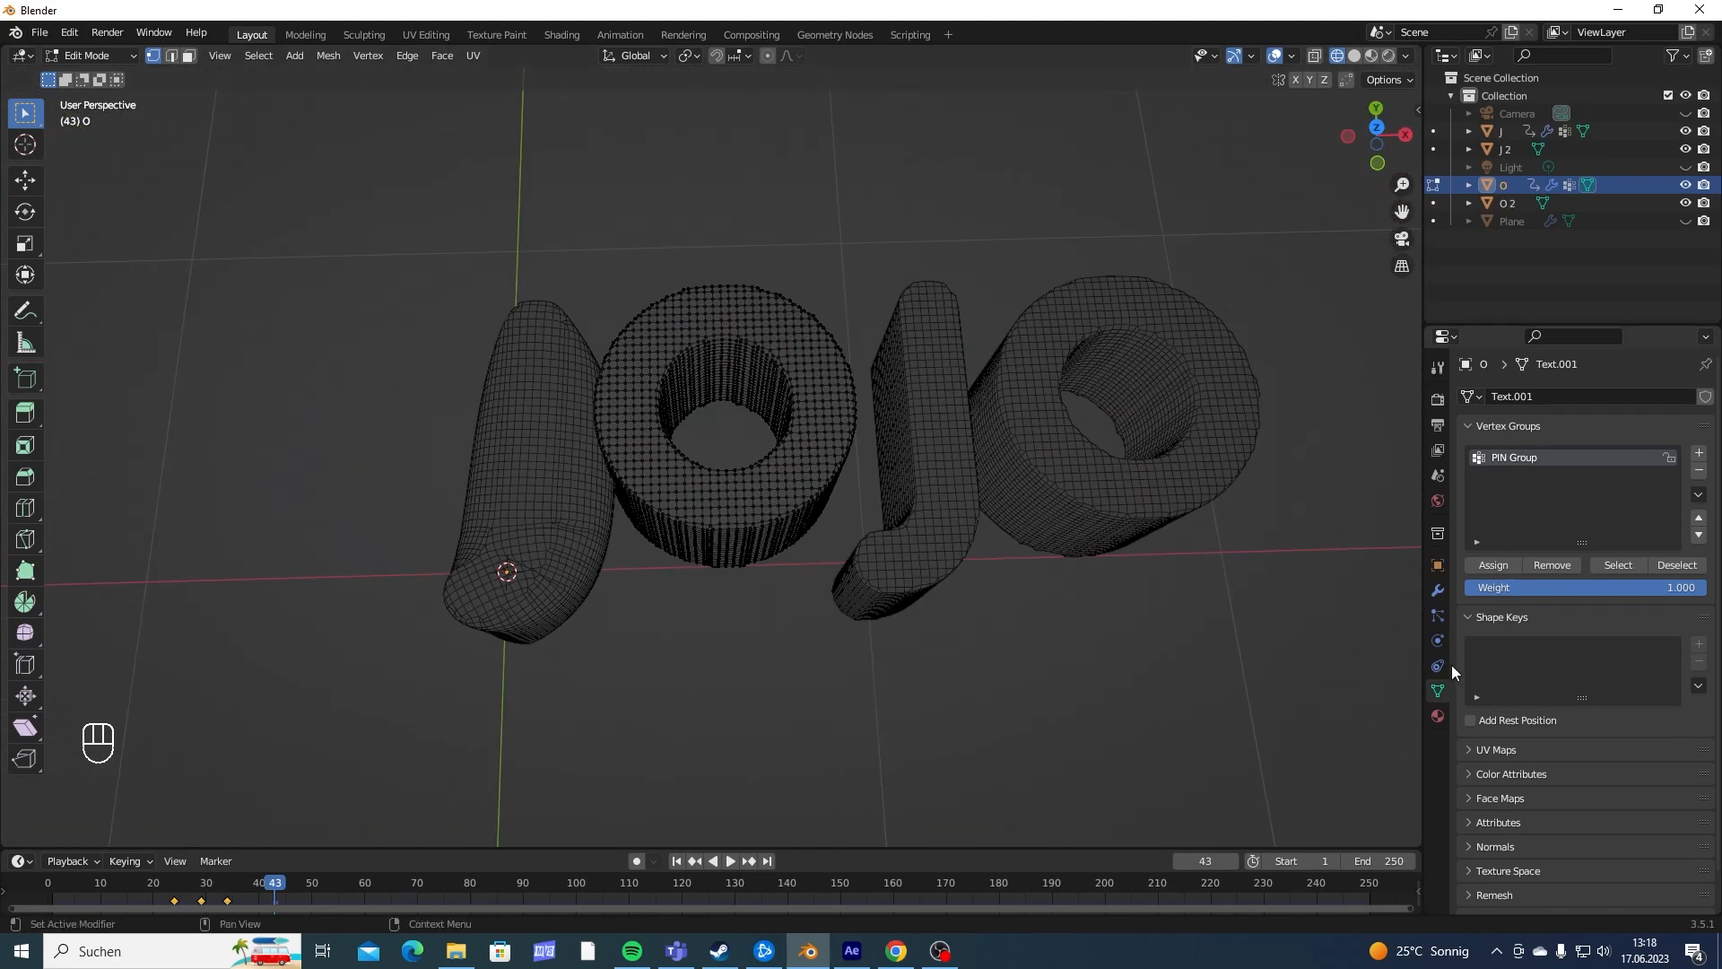
# - Choose PIN Group as the pin group in the first O's cloth shape settings
pyautogui.click(1437, 592)
pyautogui.click(1437, 640)
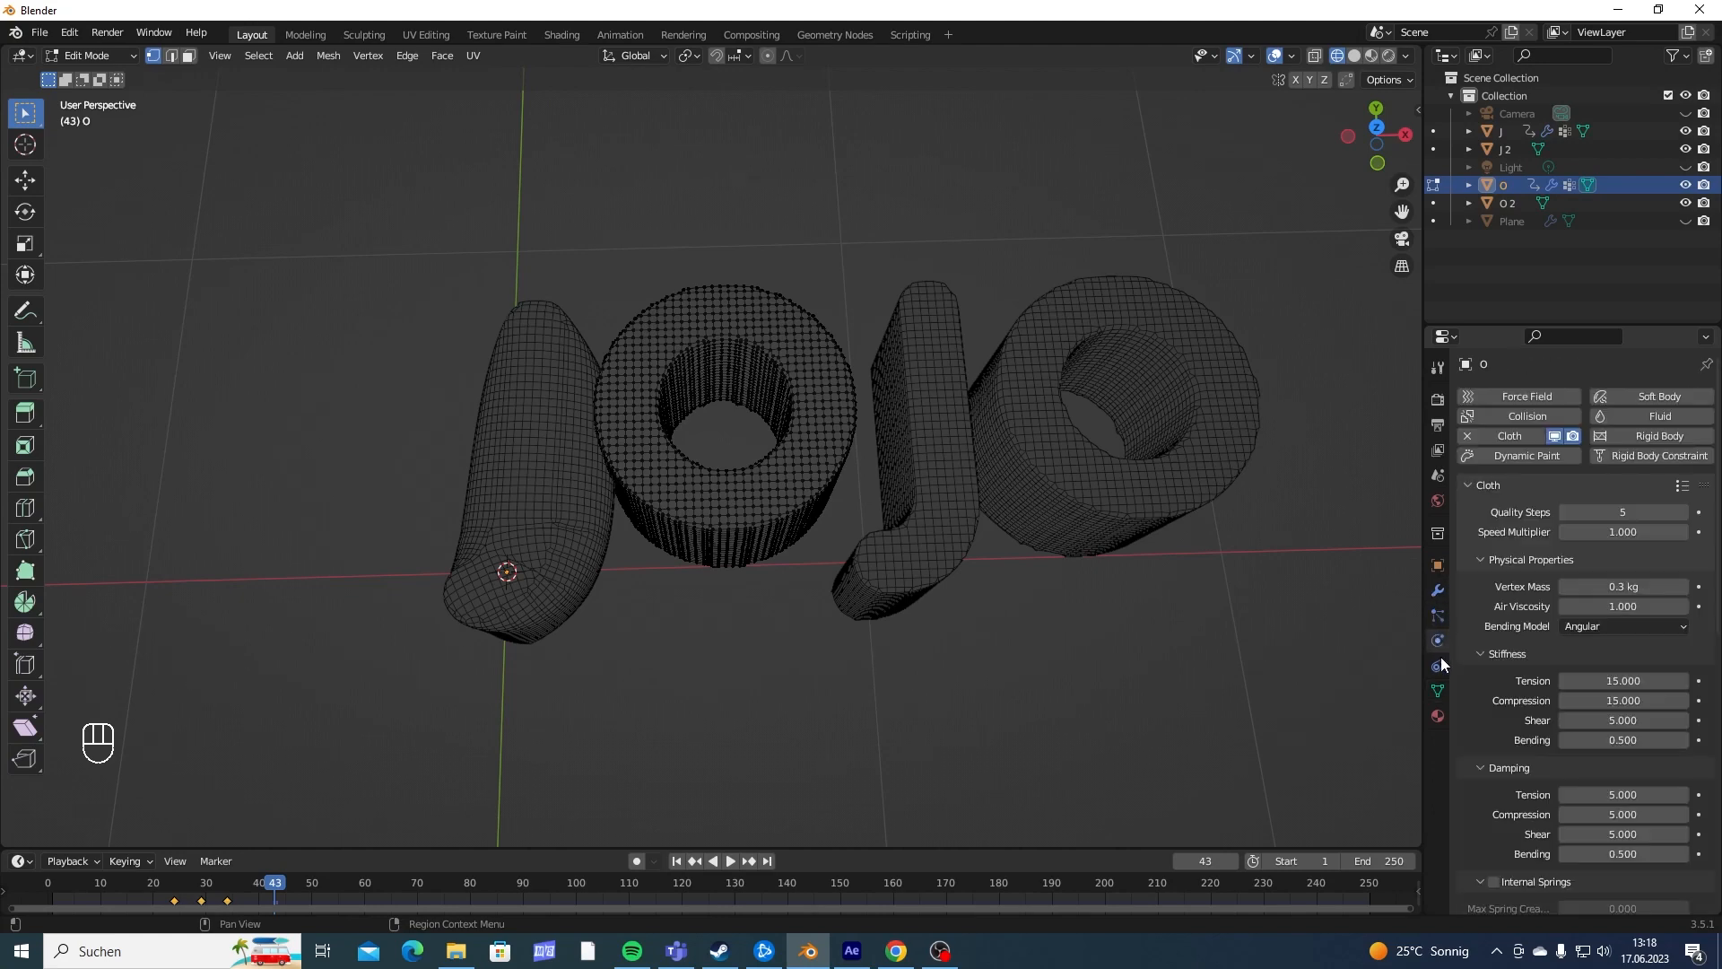
pyautogui.scroll(-8, 1506, 673)
pyautogui.scroll(-3, 1499, 671)
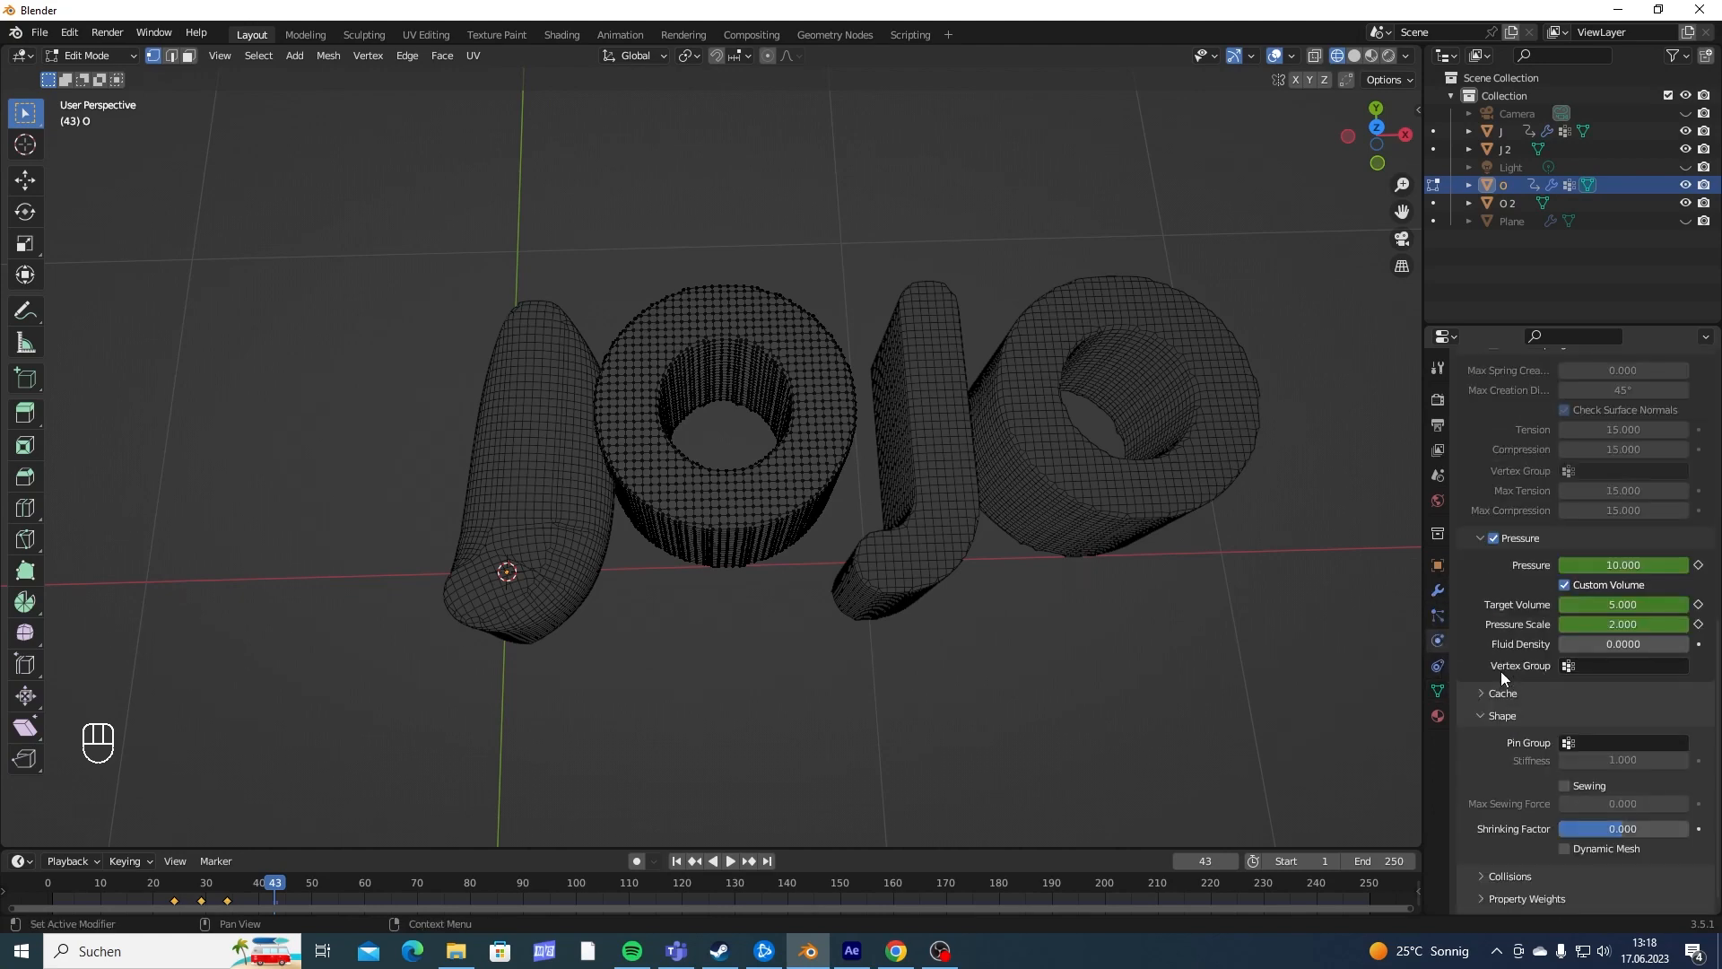
pyautogui.click(1438, 690)
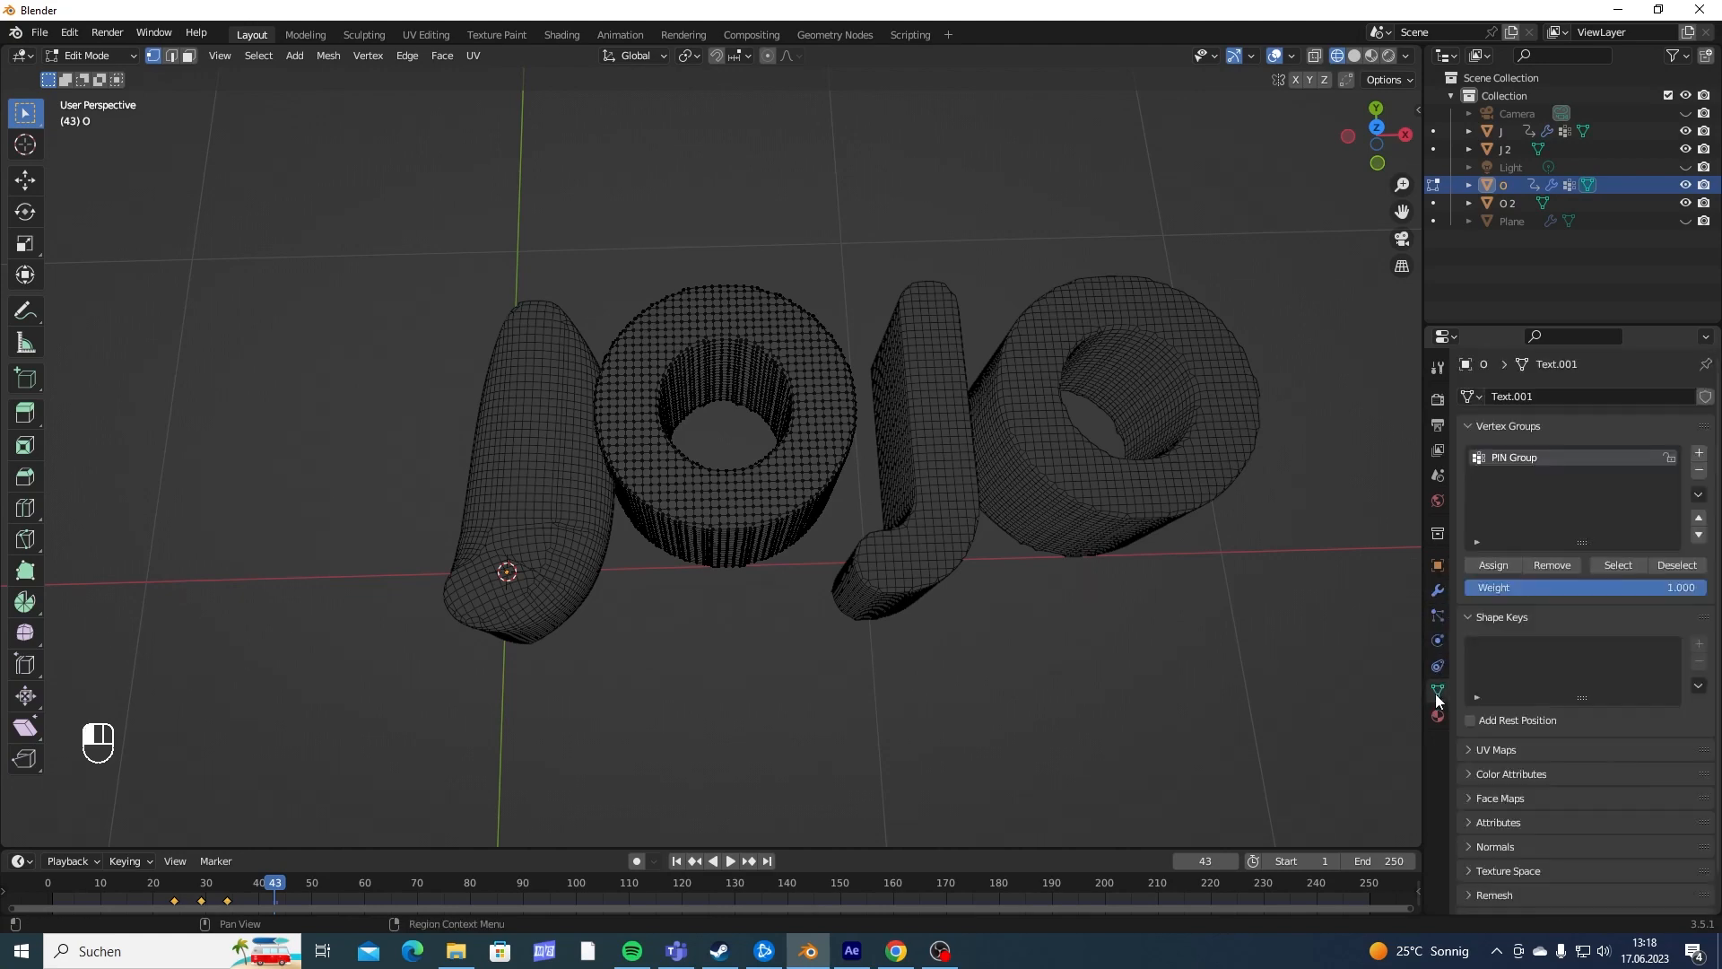
pyautogui.moveTo(769, 426); pyautogui.dragTo(796, 200, button='middle')
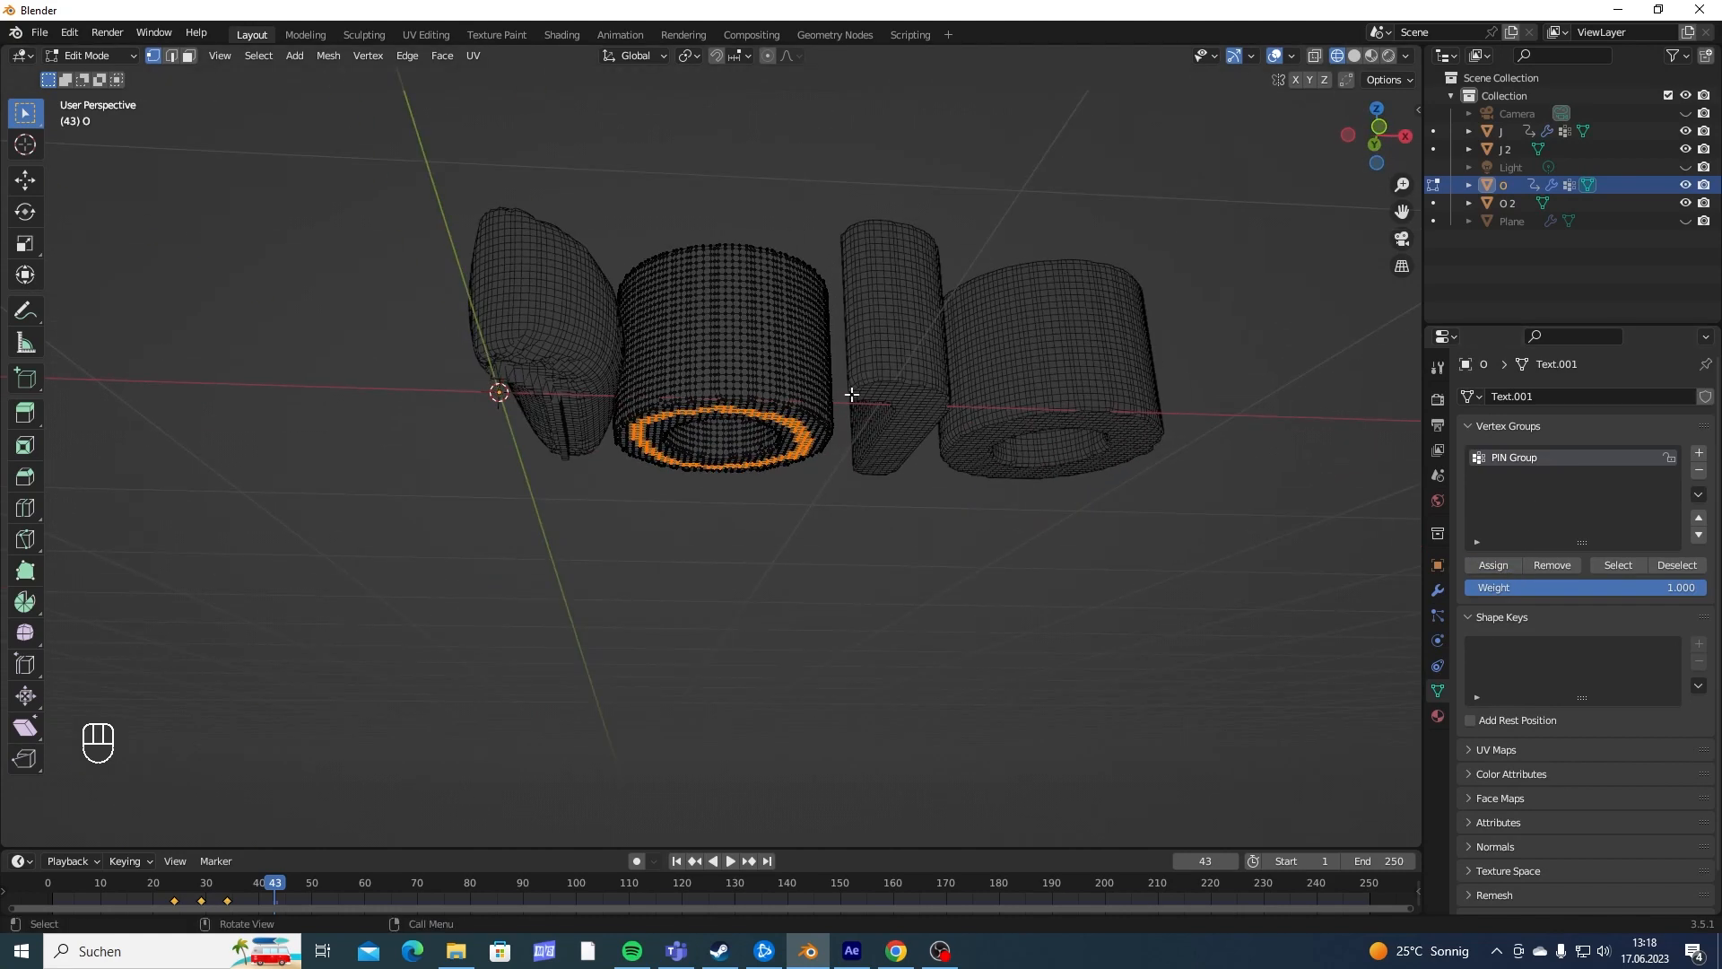
pyautogui.moveTo(849, 392); pyautogui.dragTo(883, 522, button='middle')
pyautogui.click(1438, 638)
pyautogui.scroll(-10, 1538, 574)
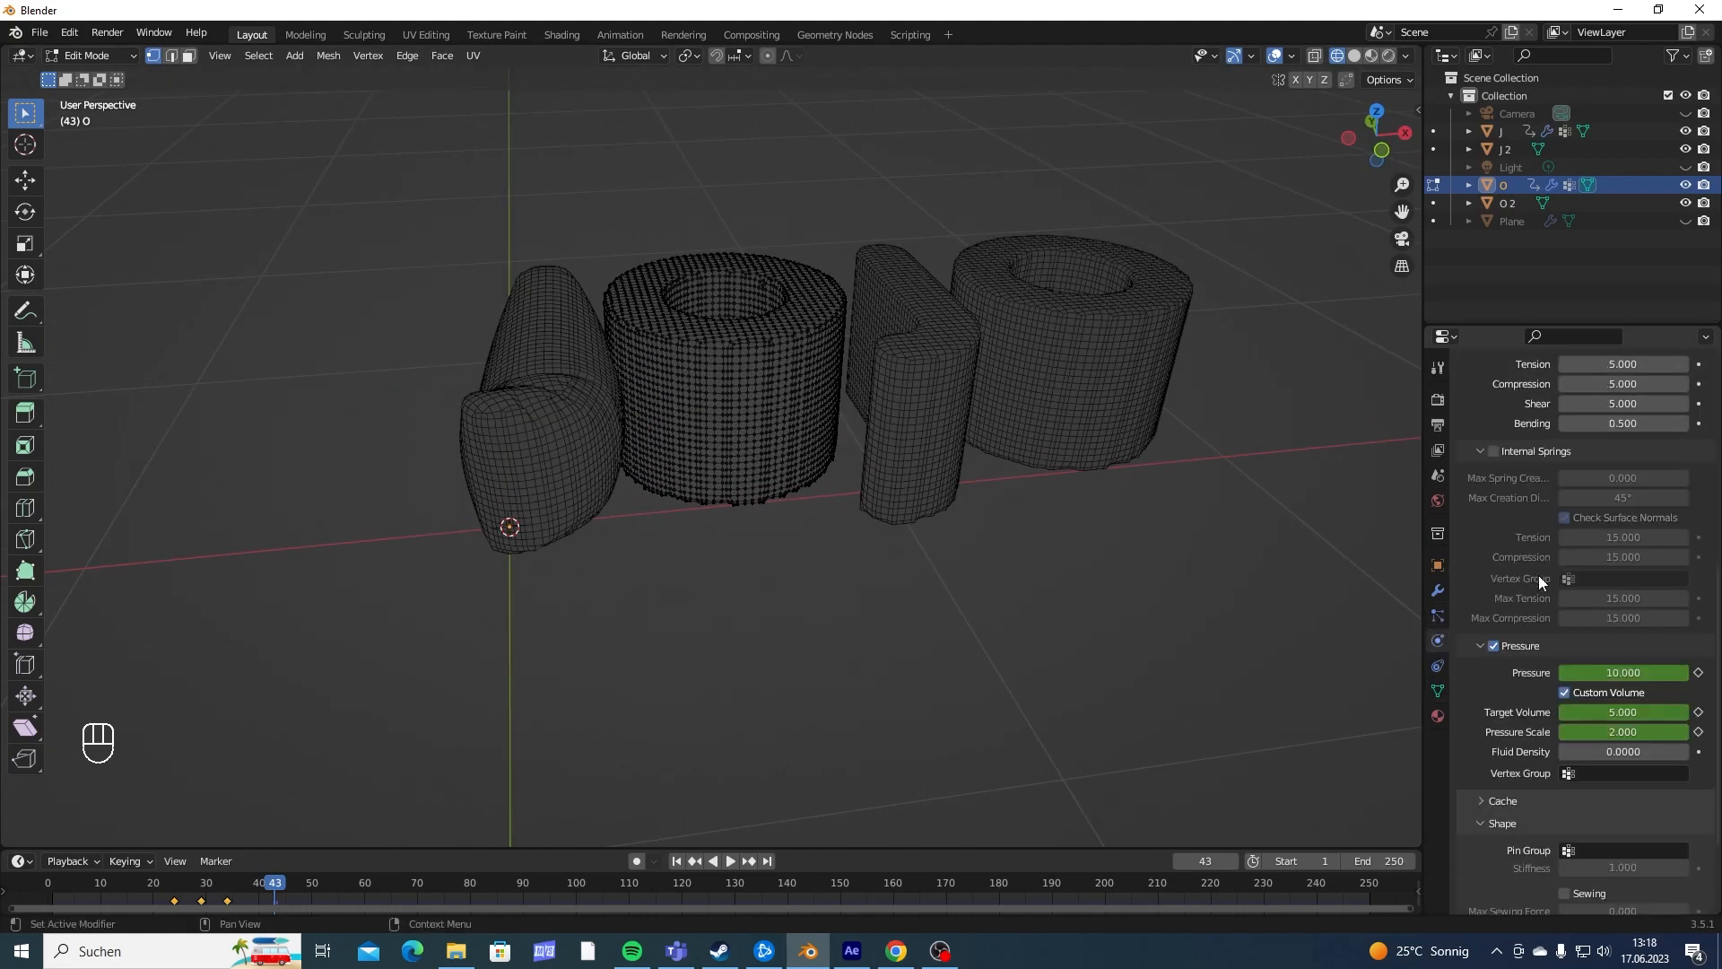
pyautogui.click(1605, 725)
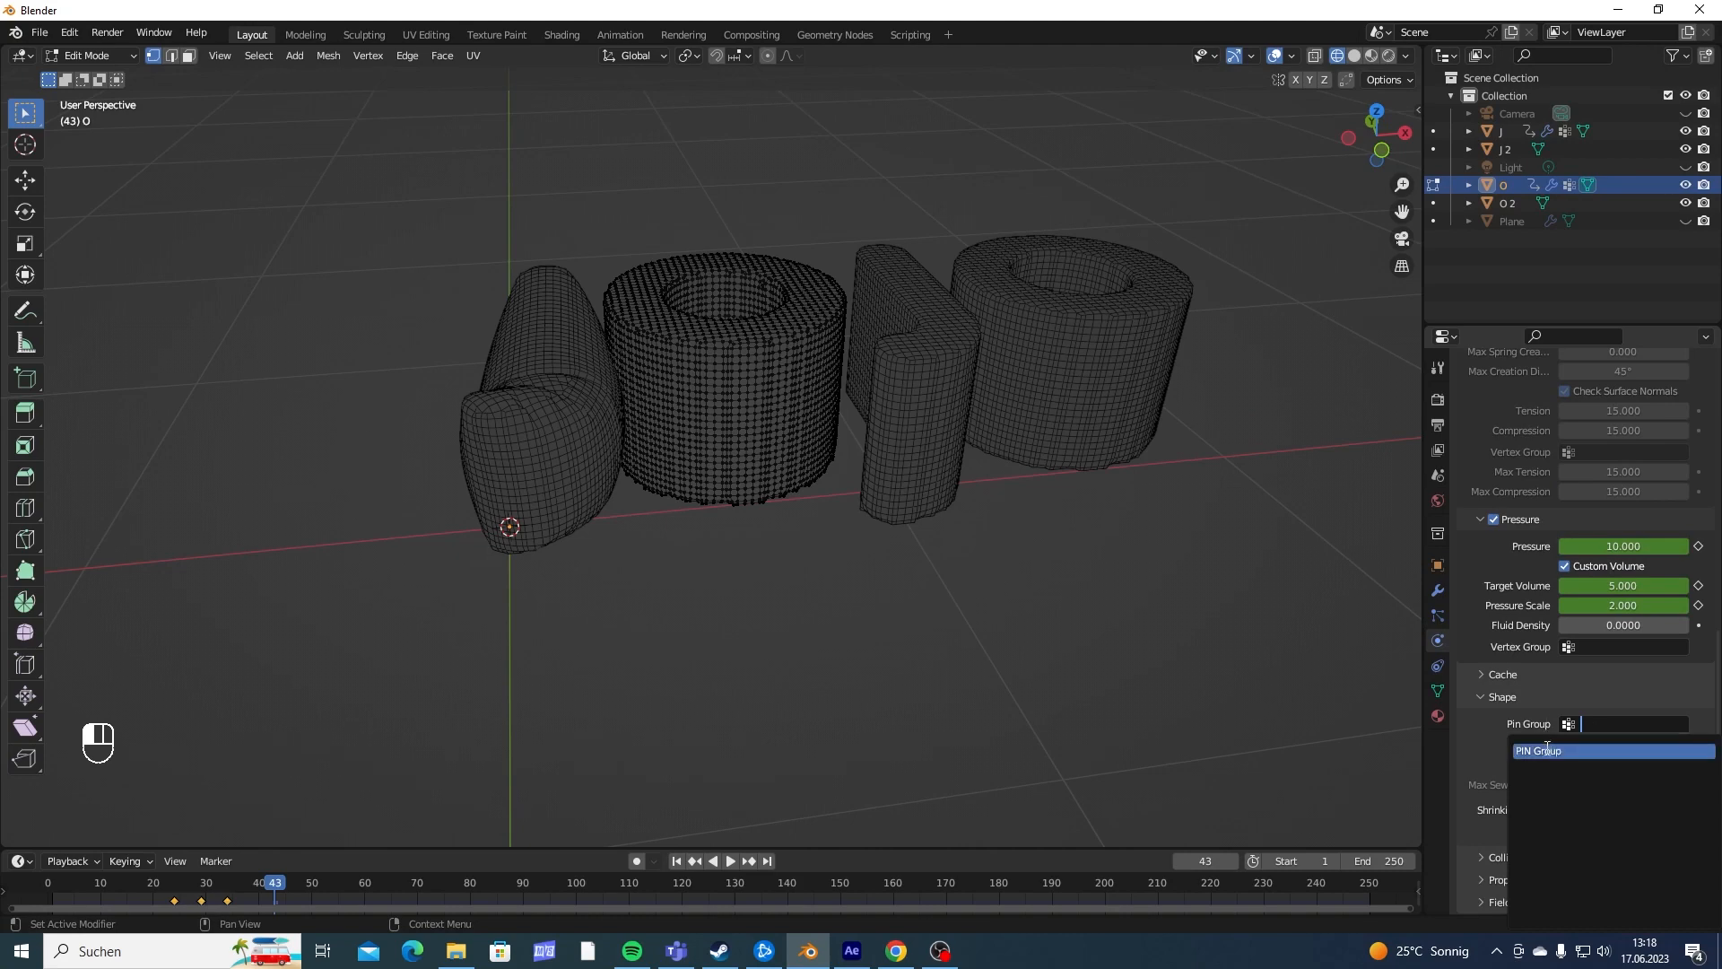
pyautogui.click(1614, 750)
# - Return to object mode and play the animation from the start to check the first O with its underside pinned
pyautogui.moveTo(1053, 526); pyautogui.dragTo(970, 483, button='middle')
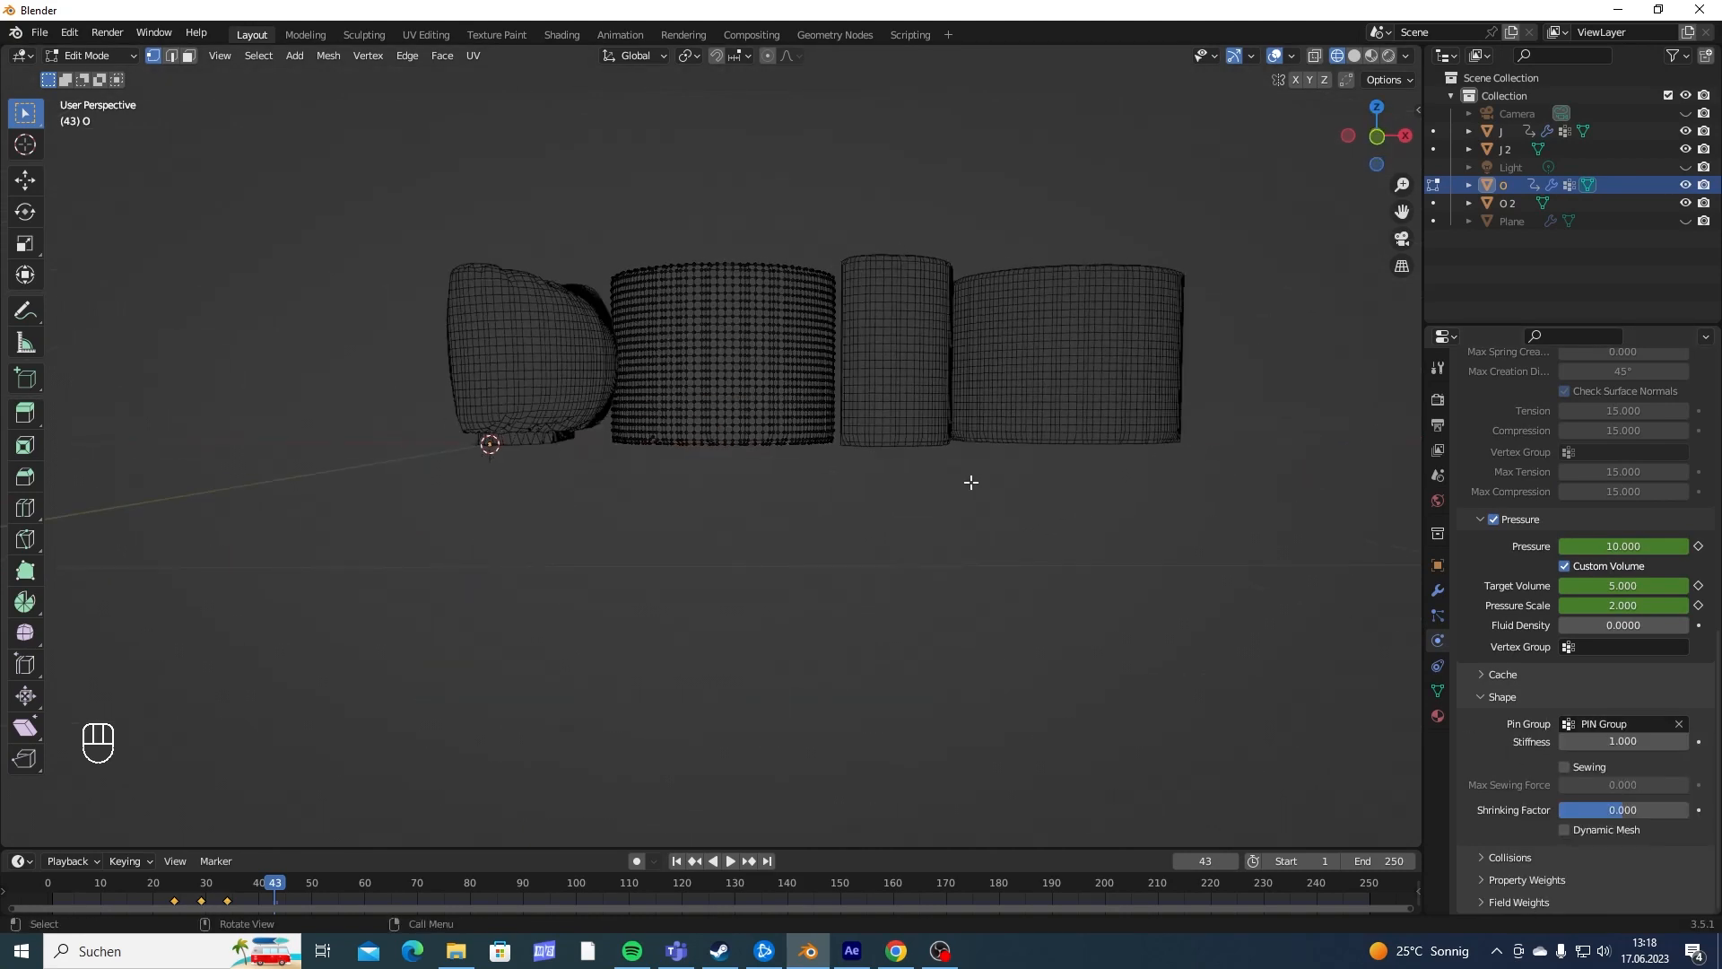
pyautogui.hotkey('shift', 'Left')
pyautogui.press('space')
pyautogui.press('Tab')
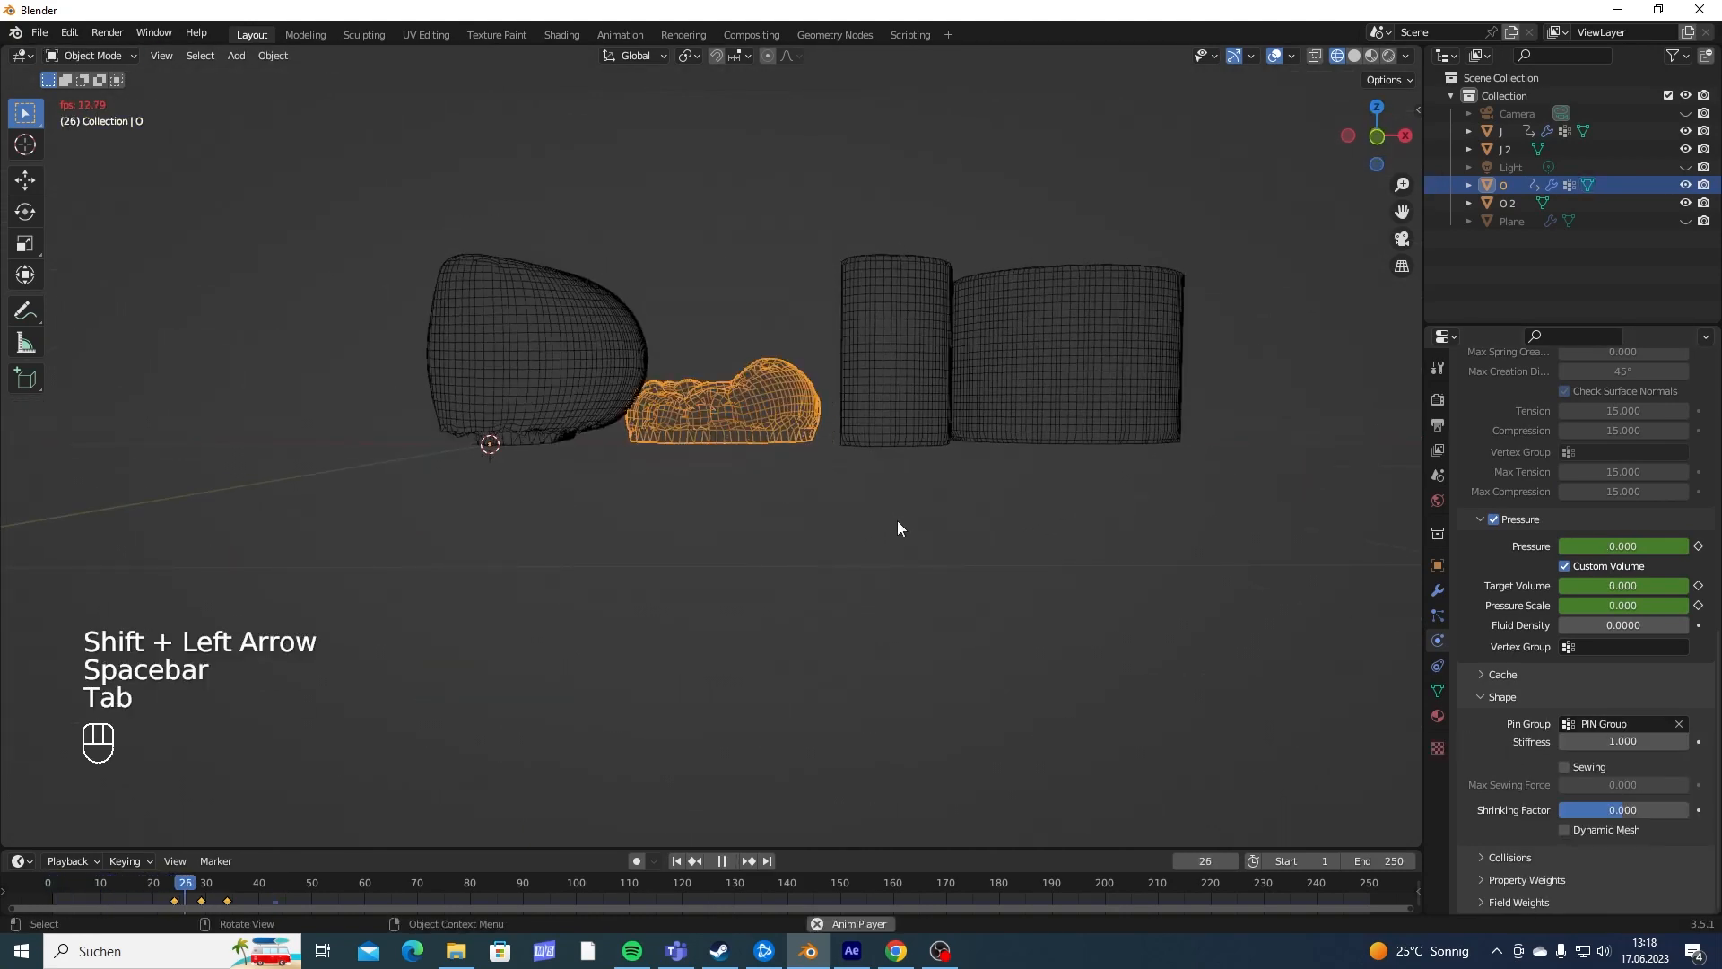
pyautogui.hotkey('shift', 'Left')
pyautogui.press('space')
pyautogui.press('space')
pyautogui.moveTo(913, 453); pyautogui.dragTo(836, 549, button='middle')
pyautogui.press('space')
pyautogui.click(853, 407)
pyautogui.click(945, 521)
pyautogui.click(848, 545)
pyautogui.click(928, 529)
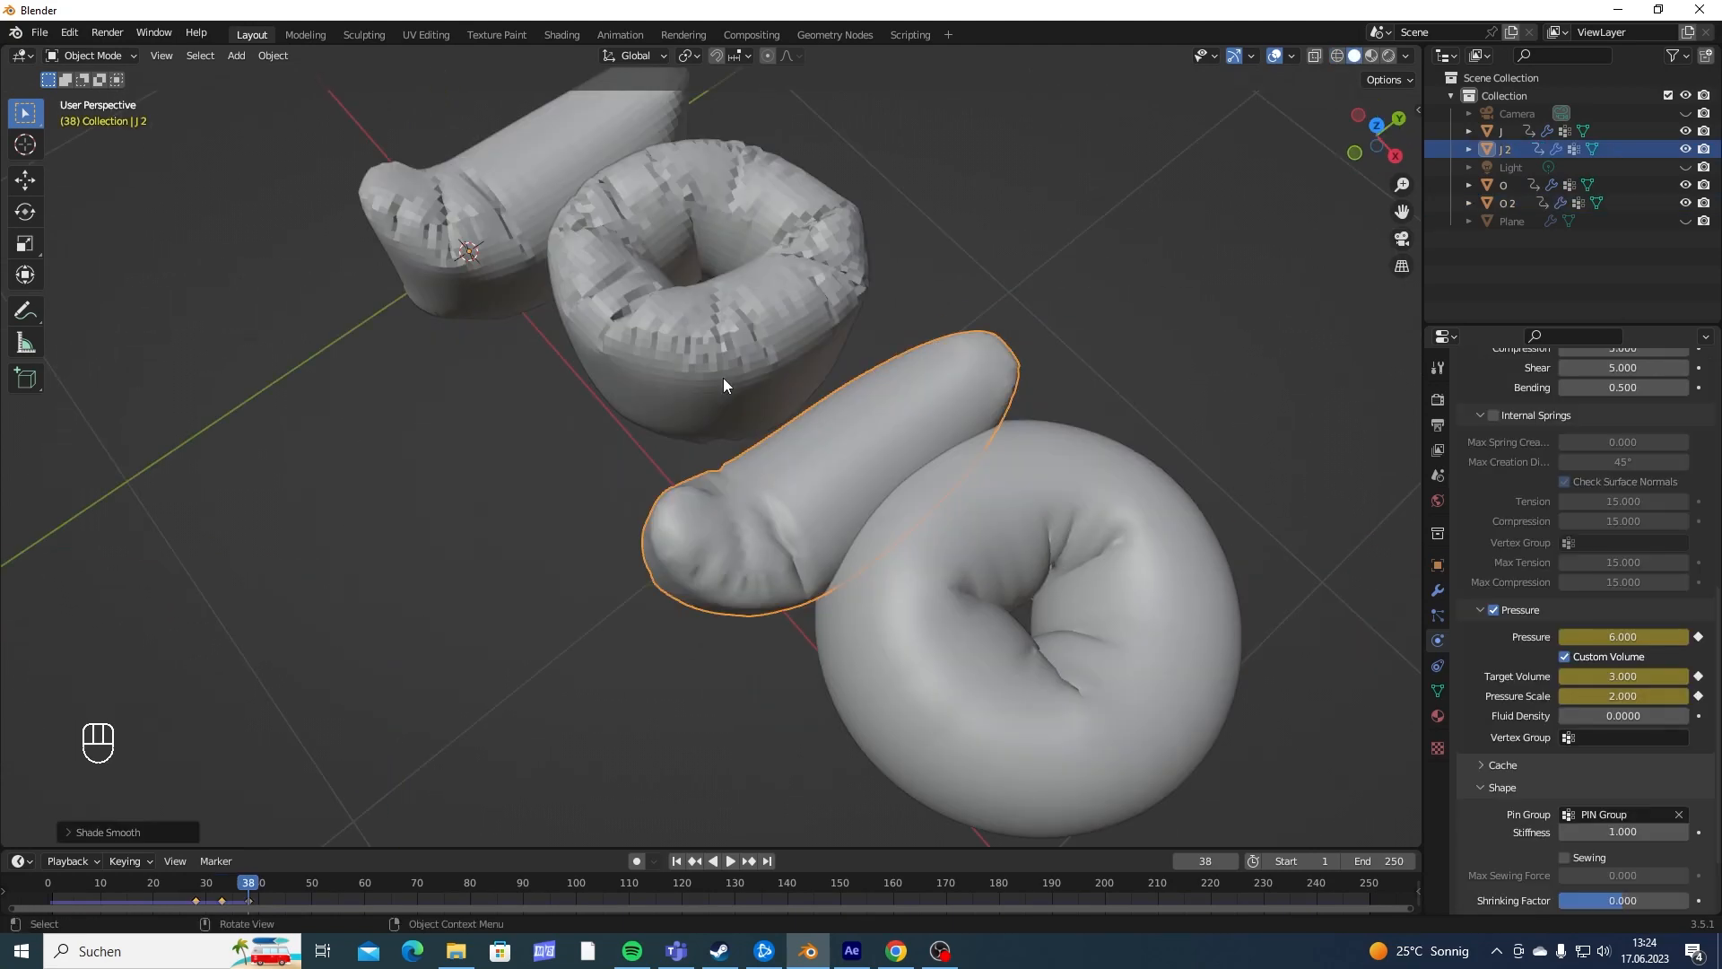
# - Apply Shade Smooth to the first O and the first J
pyautogui.click(723, 379)
pyautogui.rightClick(681, 337)
pyautogui.click(682, 336)
pyautogui.scroll(2, 583, 341)
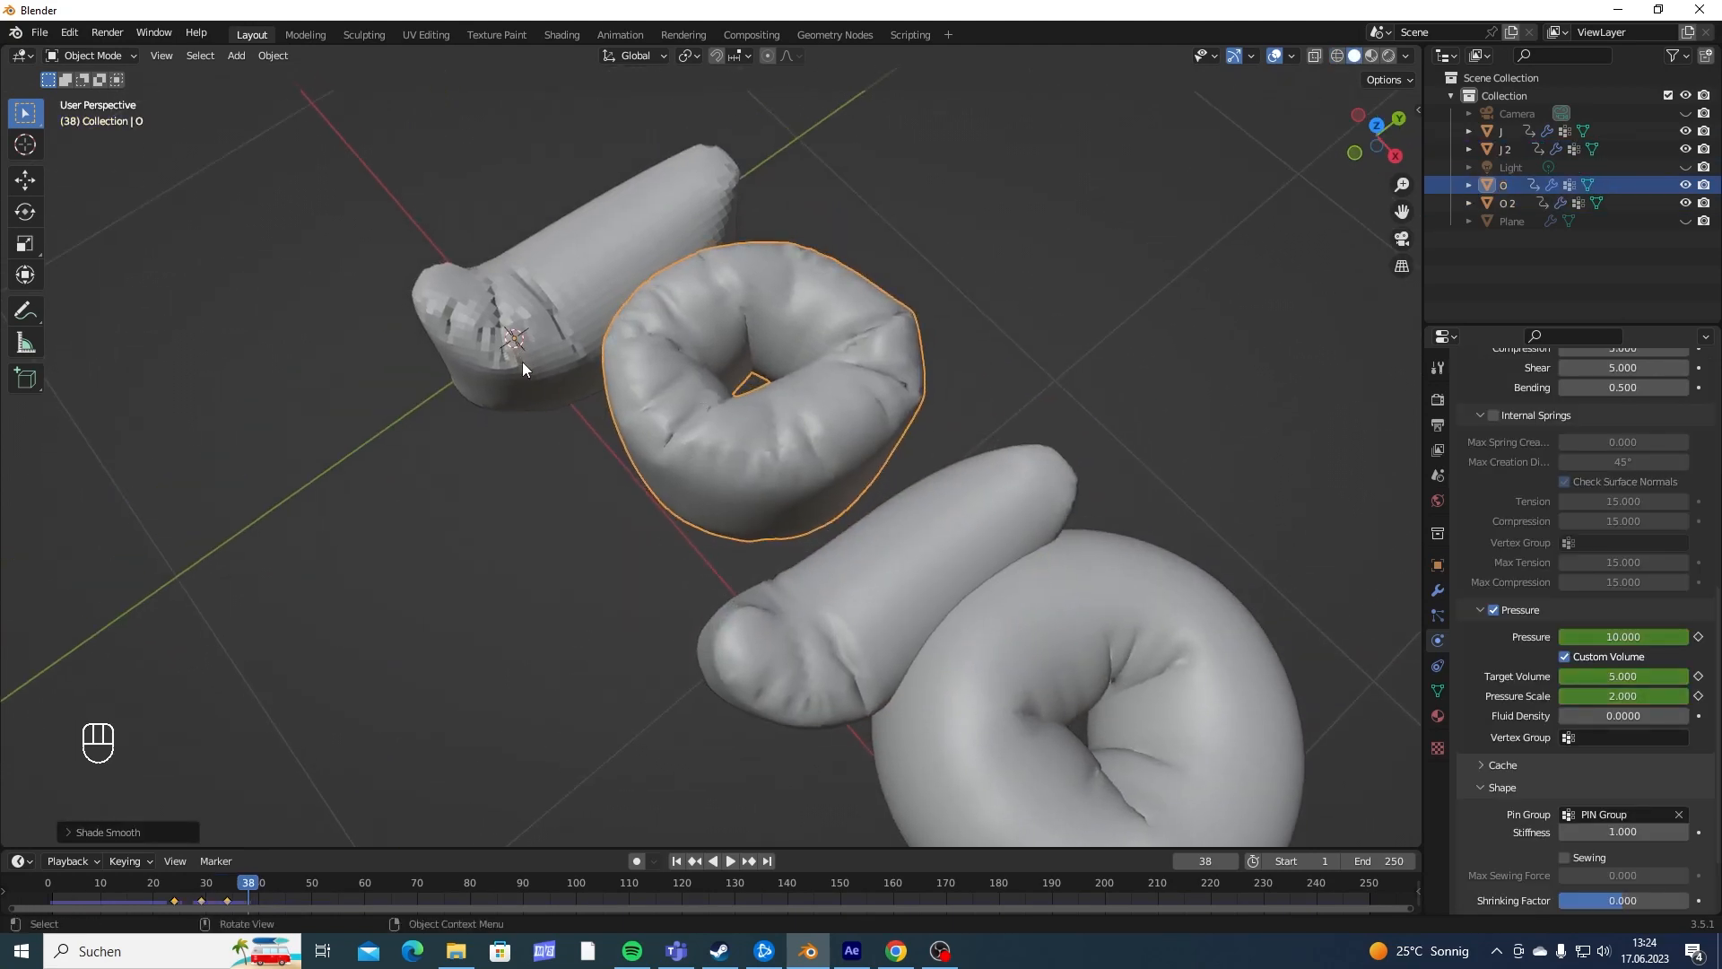
pyautogui.click(522, 362)
pyautogui.rightClick(524, 353)
pyautogui.click(524, 354)
# - Select all four JOJO letters together, with the second O as the active object
pyautogui.moveTo(735, 386); pyautogui.dragTo(798, 310, button='middle')
pyautogui.scroll(4, 849, 355)
pyautogui.keyDown('shift'); pyautogui.moveTo(969, 377); pyautogui.dragTo(770, 477, button='middle'); pyautogui.keyUp('shift')
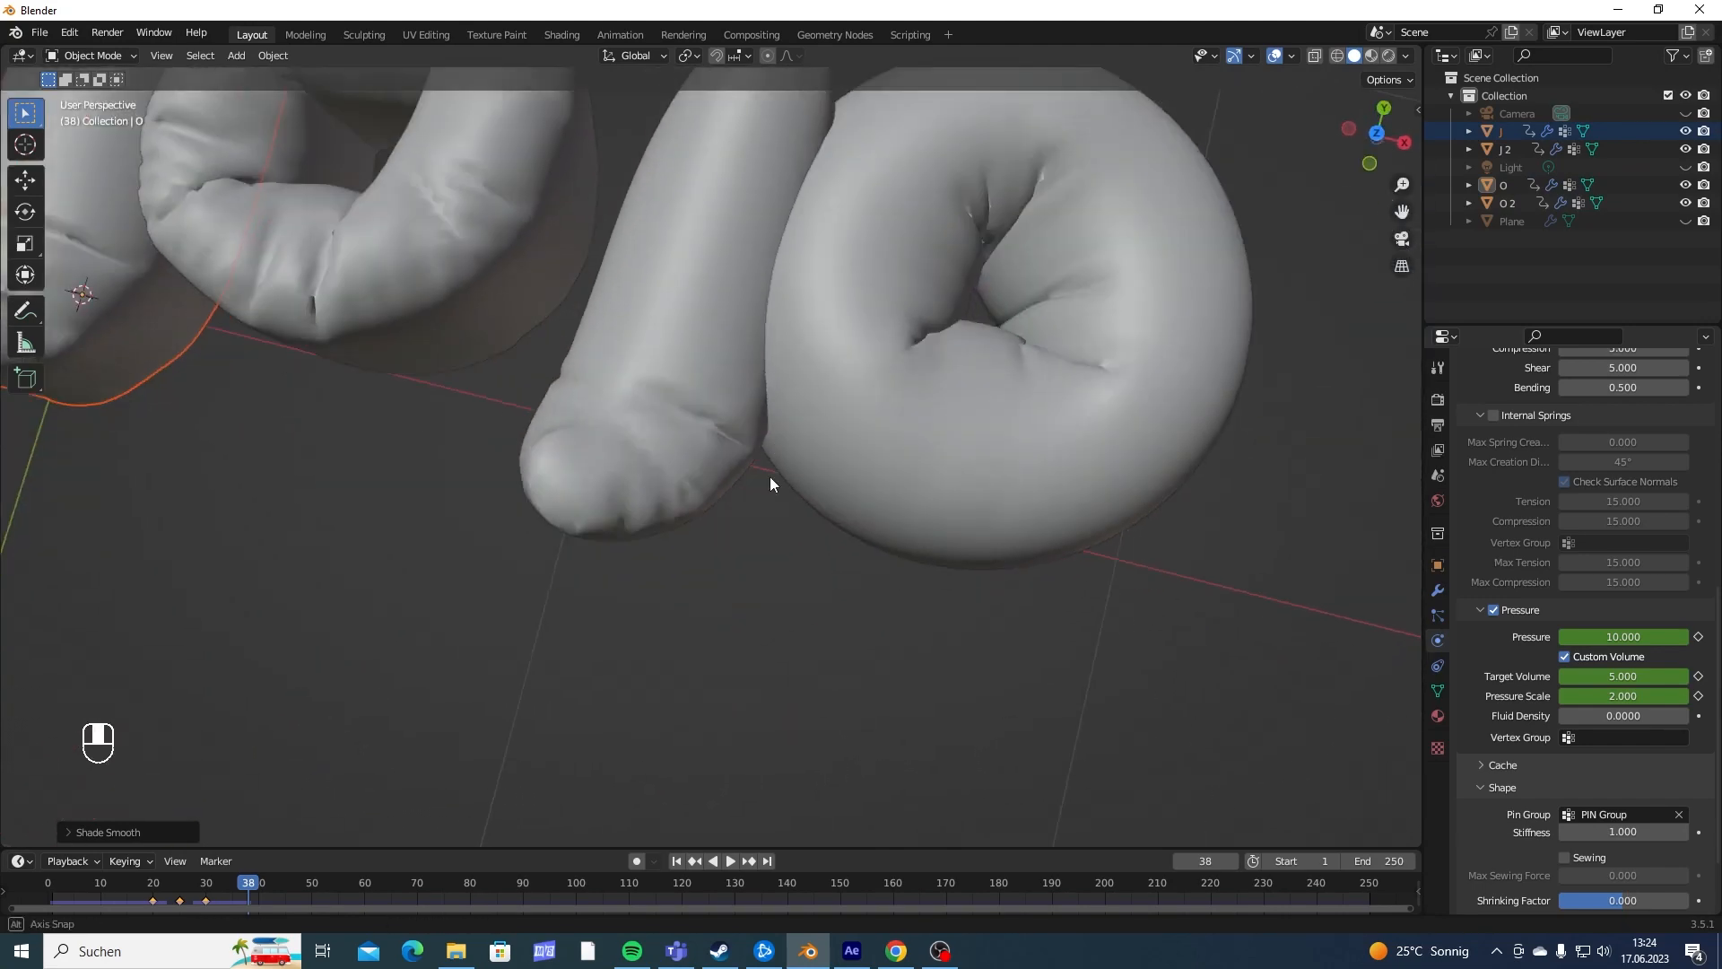
pyautogui.scroll(-3, 770, 477)
pyautogui.keyDown('shift'); pyautogui.moveTo(826, 386); pyautogui.dragTo(538, 601, button='middle'); pyautogui.keyUp('shift')
pyautogui.keyDown('shift'); pyautogui.moveTo(880, 547); pyautogui.dragTo(814, 452, button='middle'); pyautogui.keyUp('shift')
pyautogui.keyDown('shift'); pyautogui.click(669, 464); pyautogui.keyUp('shift')
pyautogui.keyDown('shift'); pyautogui.click(841, 478); pyautogui.keyUp('shift')
pyautogui.keyDown('shift'); pyautogui.click(918, 502); pyautogui.keyUp('shift')
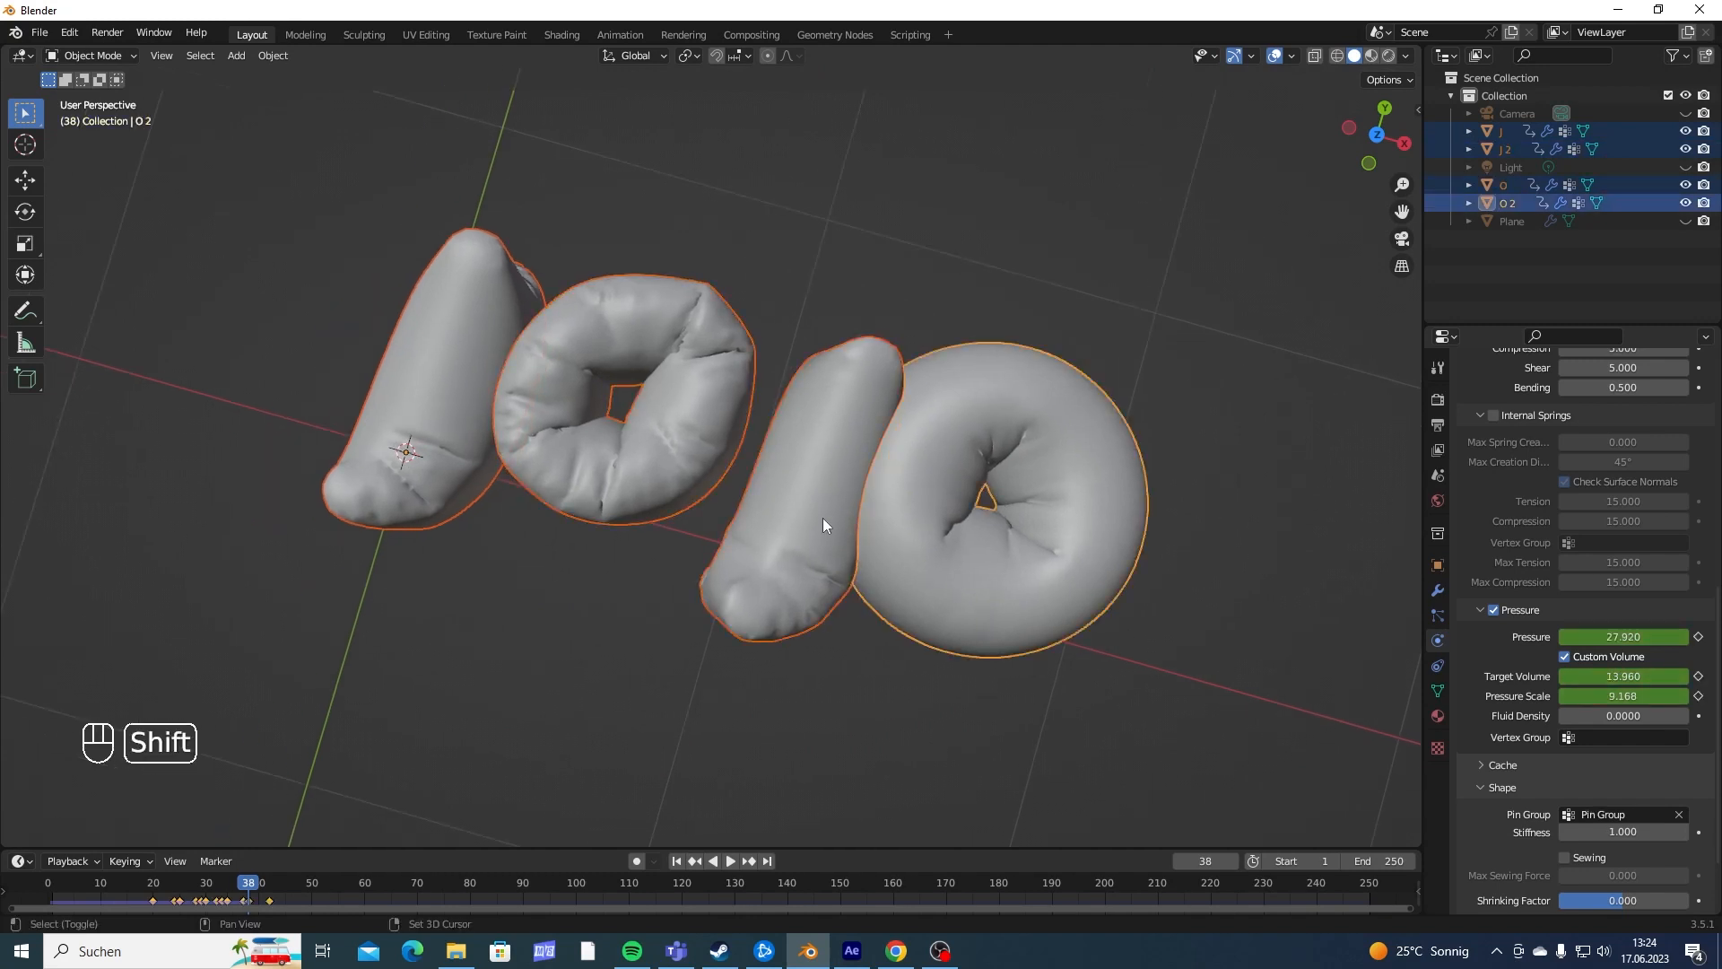
pyautogui.click(1438, 590)
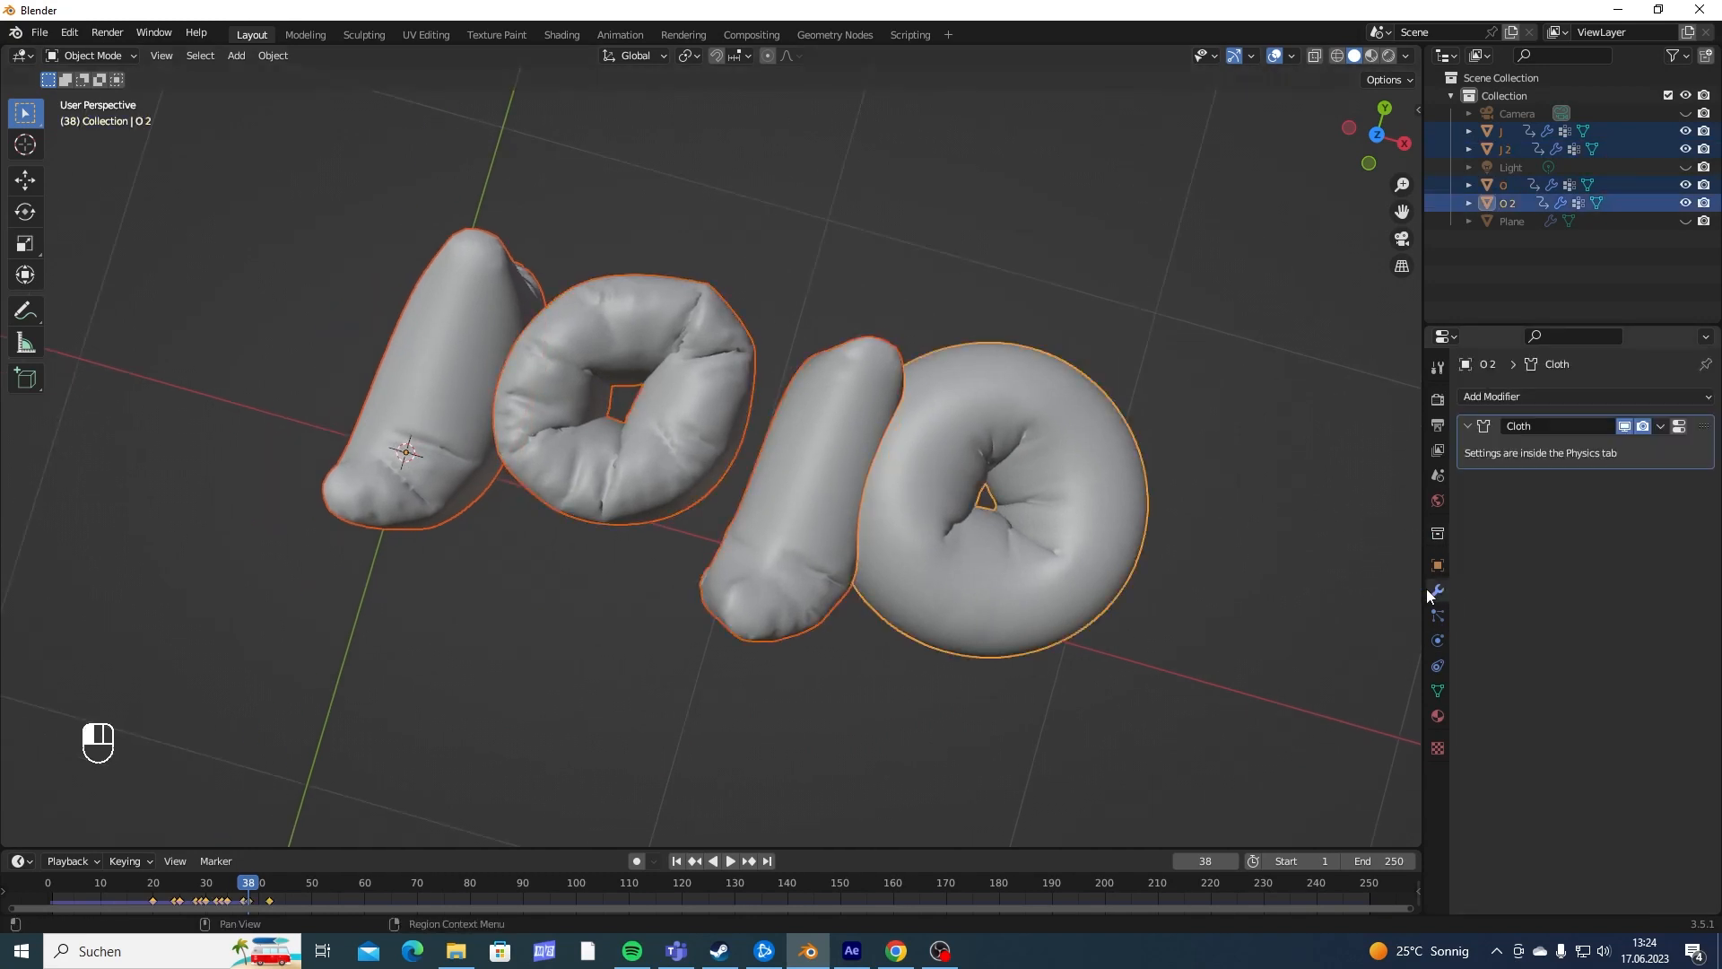
pyautogui.click(1493, 396)
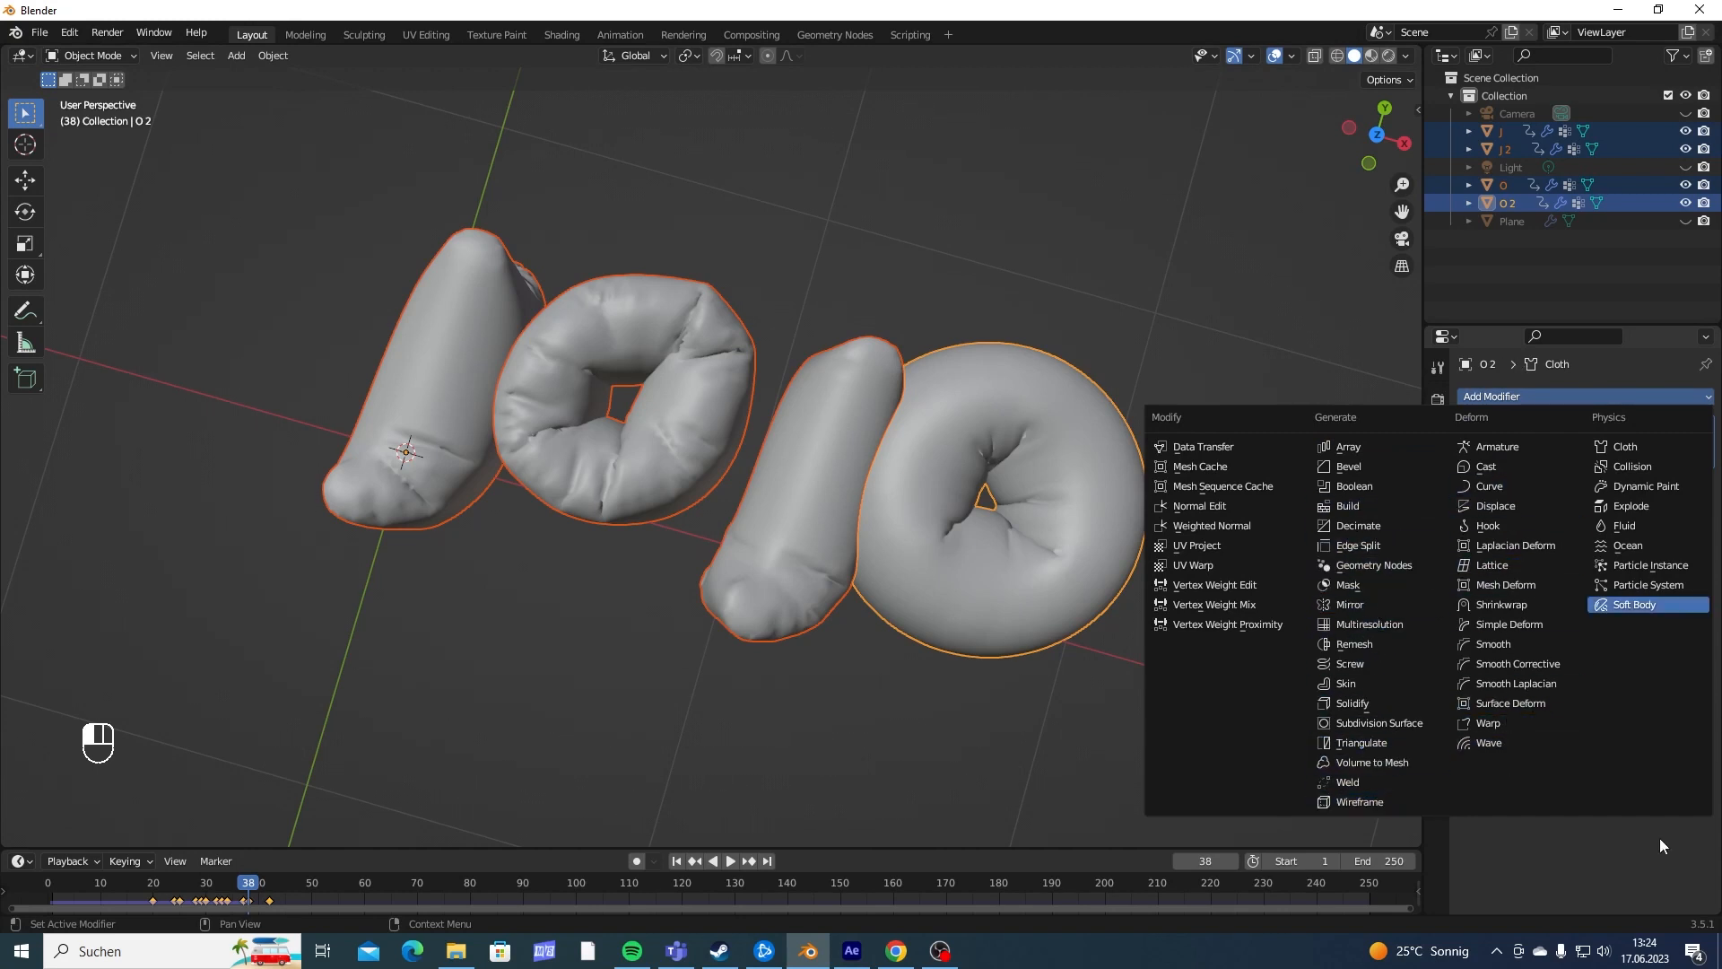
pyautogui.click(1604, 949)
# - Add Collision physics to the active second O
pyautogui.click(1438, 642)
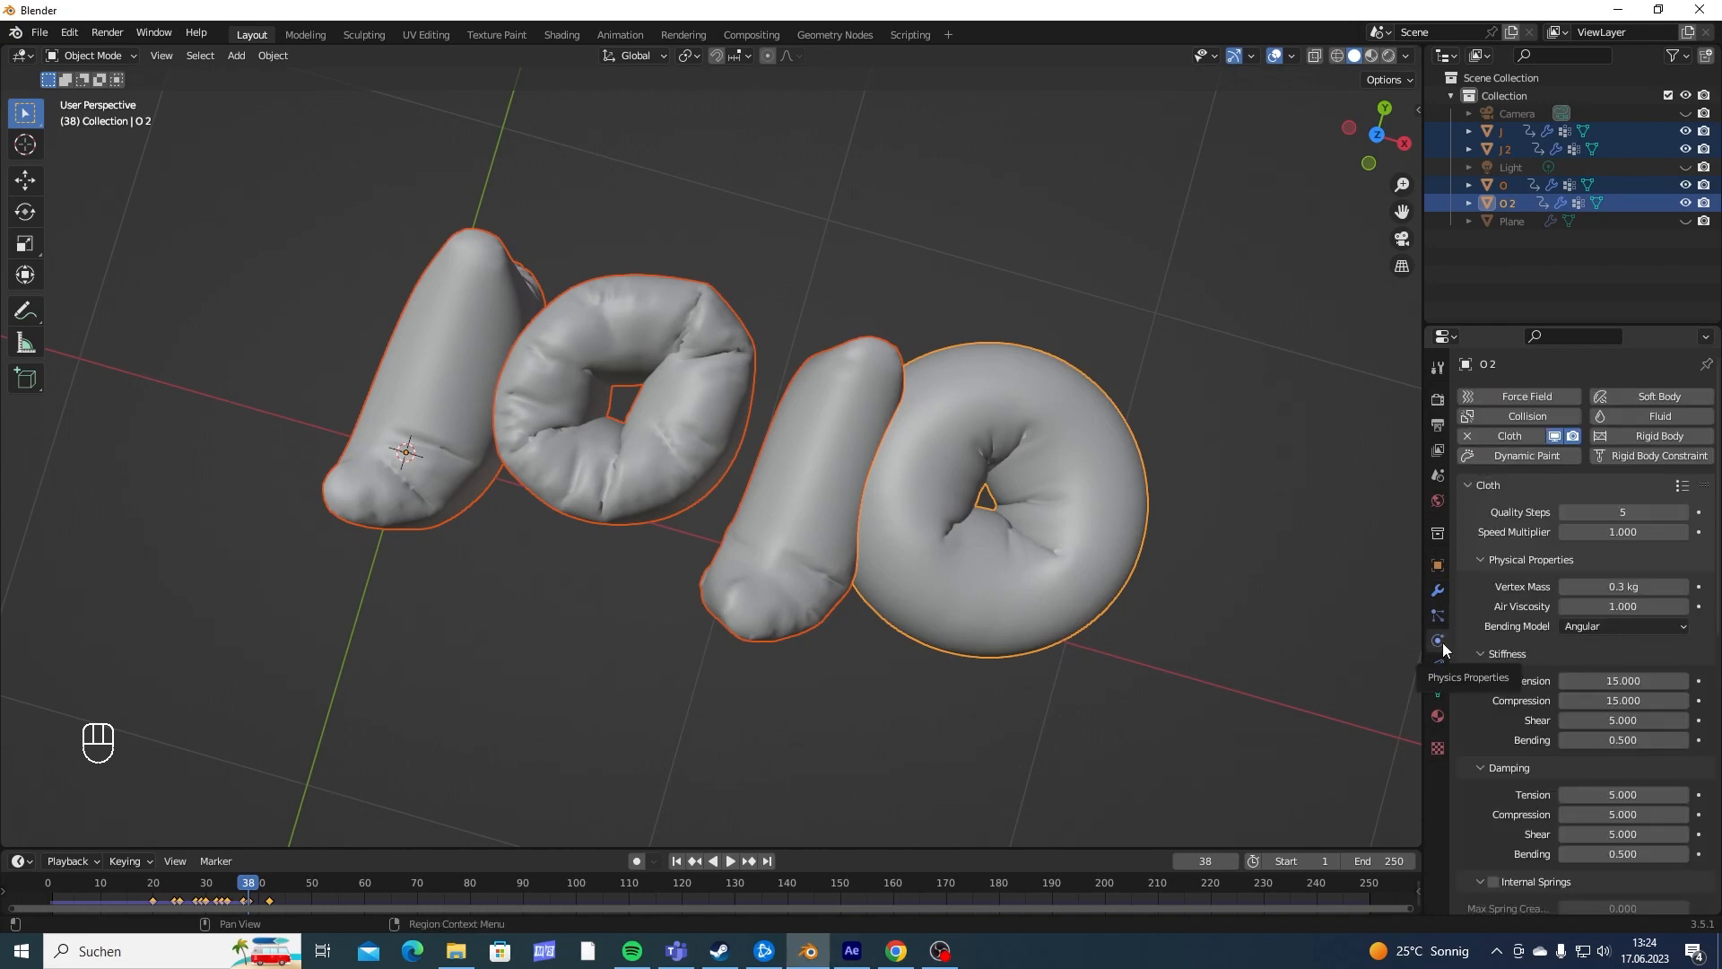
pyautogui.click(1522, 414)
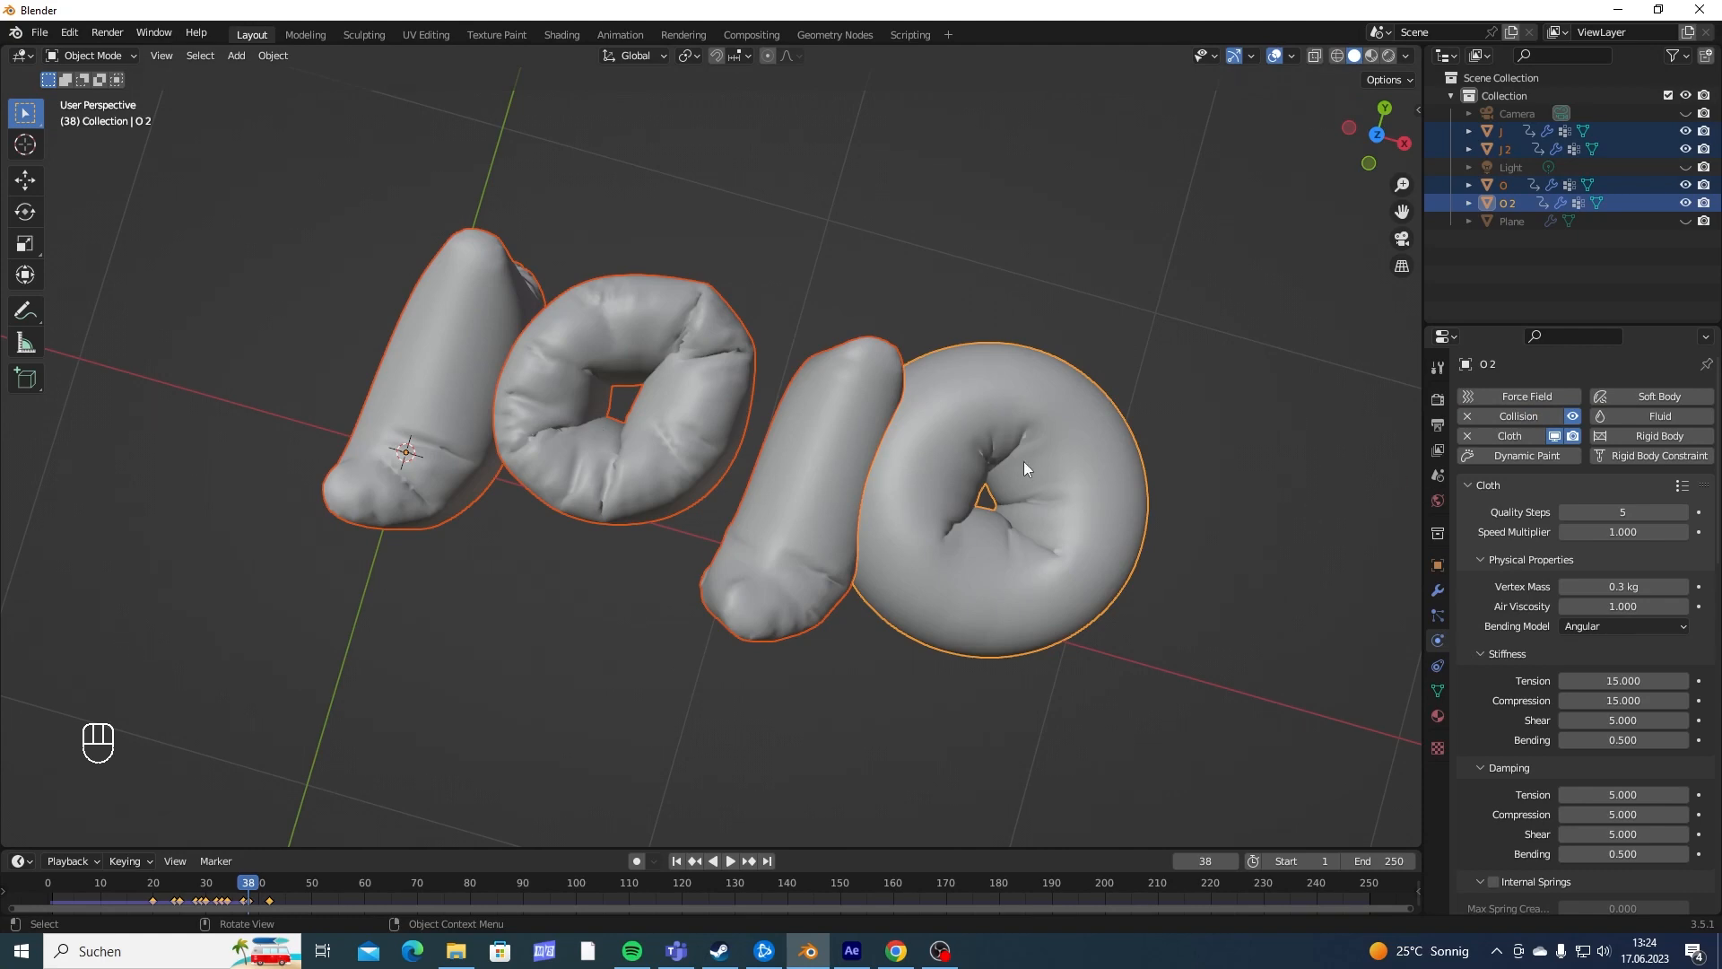
pyautogui.moveTo(649, 416); pyautogui.dragTo(648, 455, button='middle')
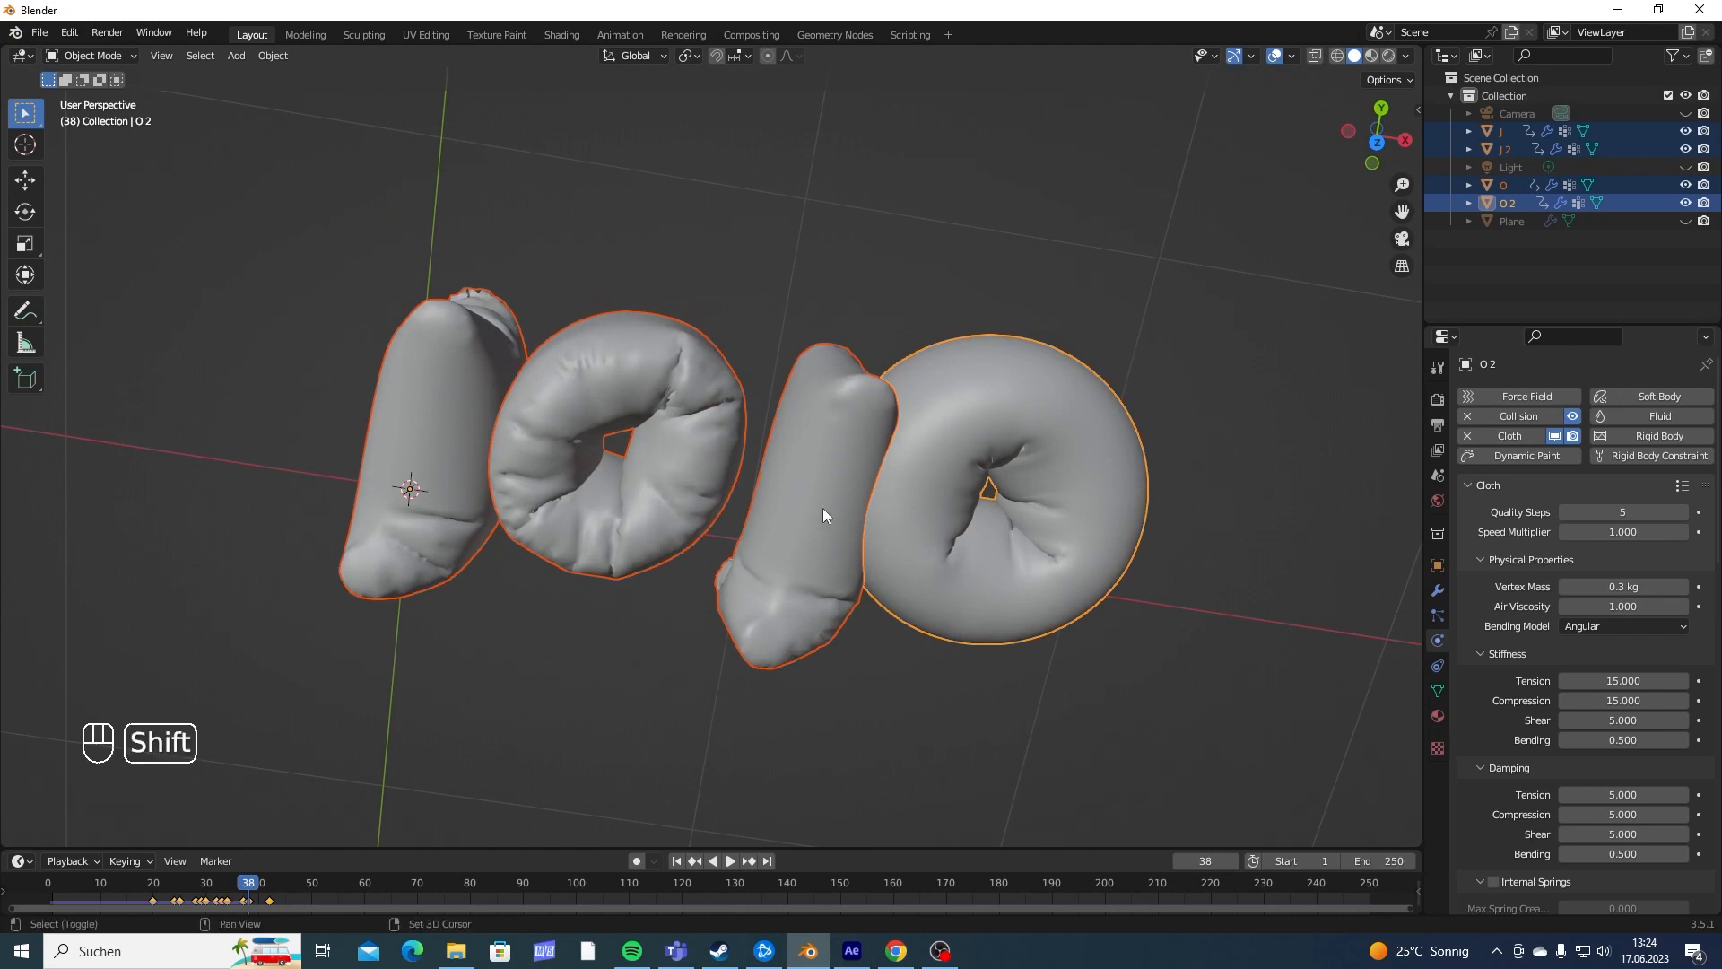
pyautogui.moveTo(821, 507); pyautogui.dragTo(677, 443, button='middle')
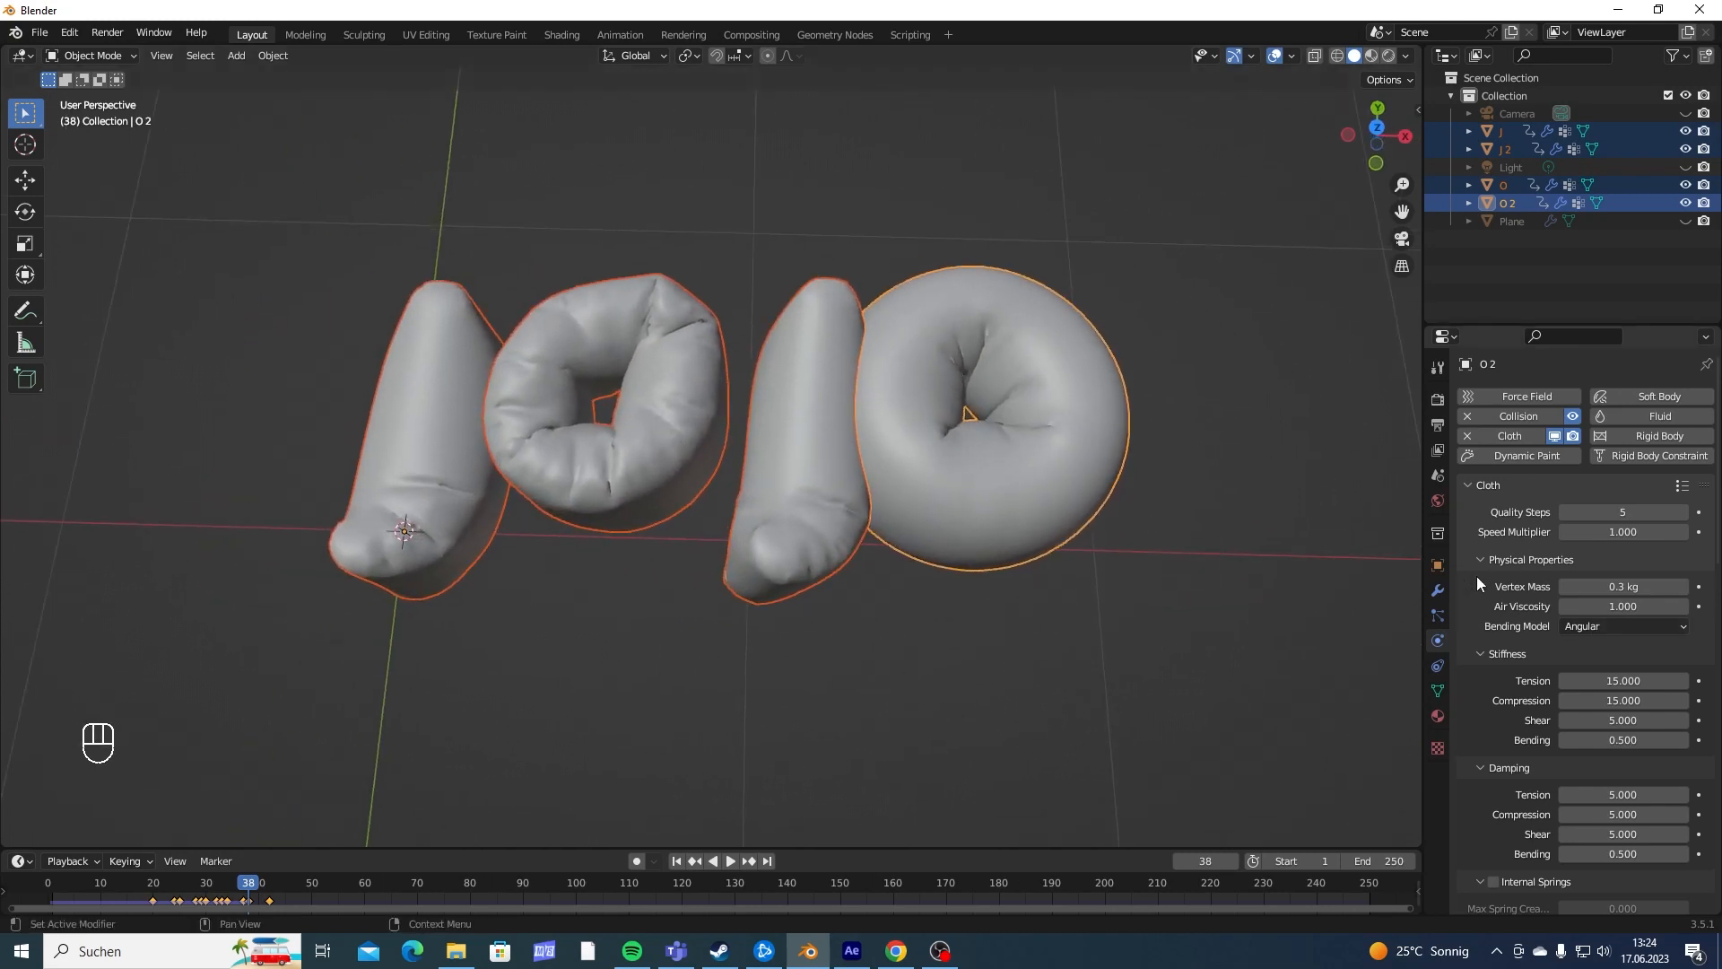
# - Set the cloth collision quality of the second O to 10
pyautogui.scroll(-15, 1511, 525)
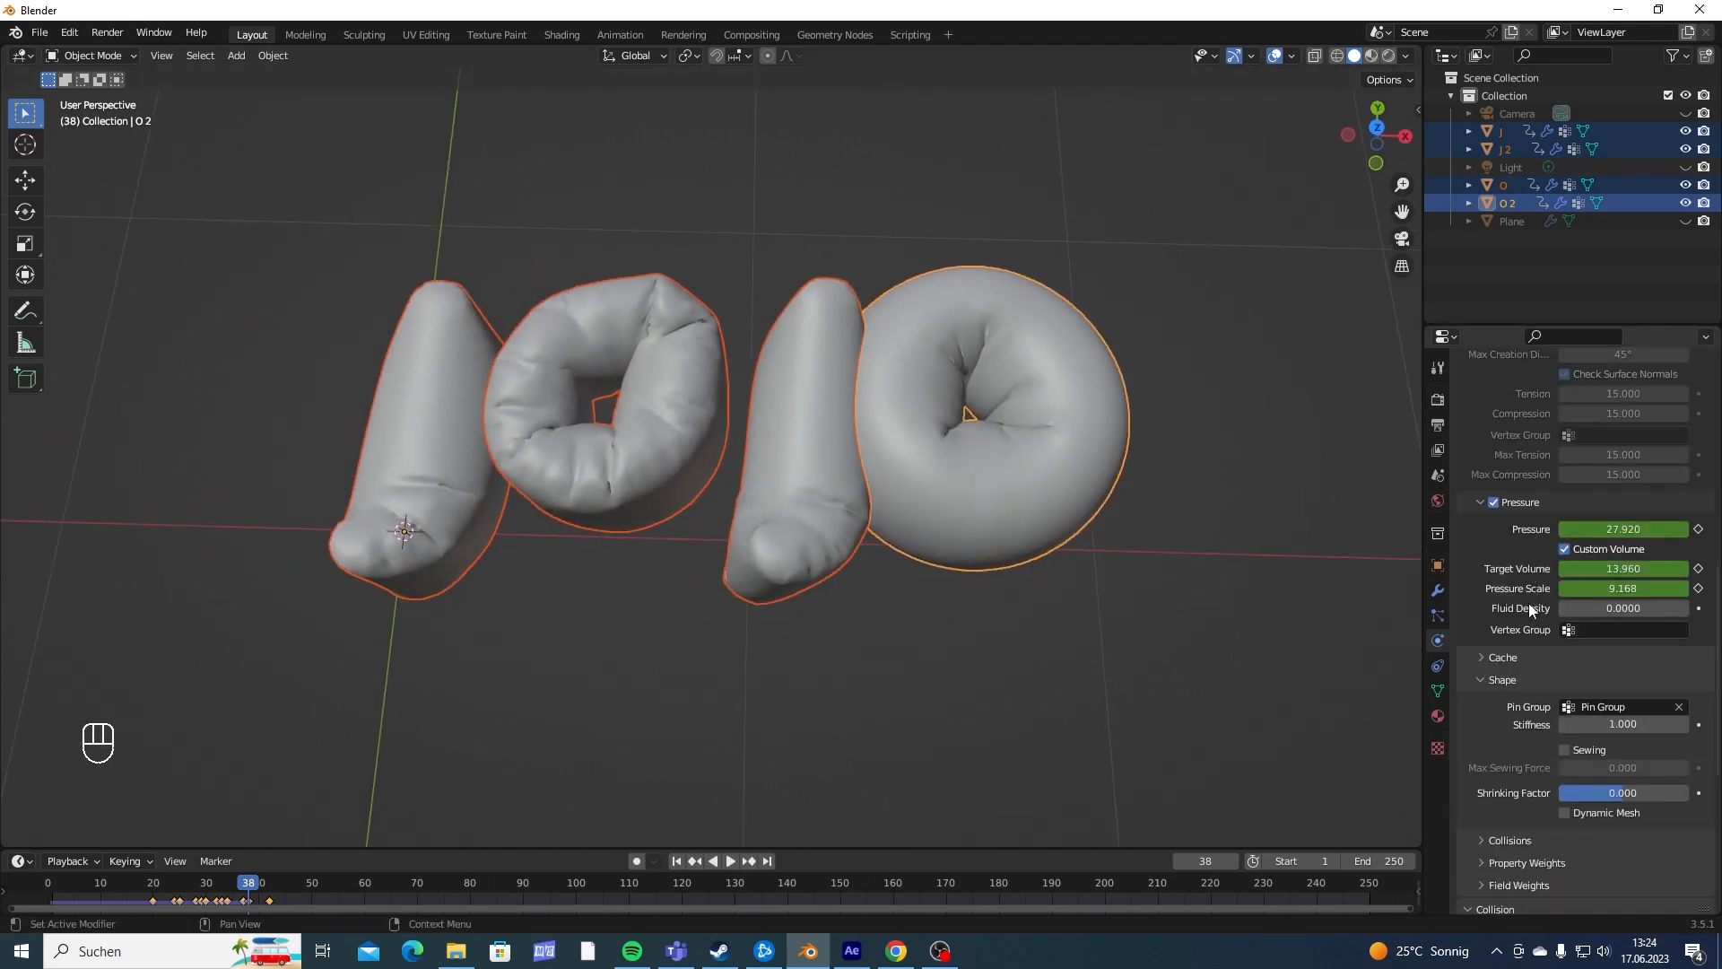
pyautogui.scroll(-2, 1538, 683)
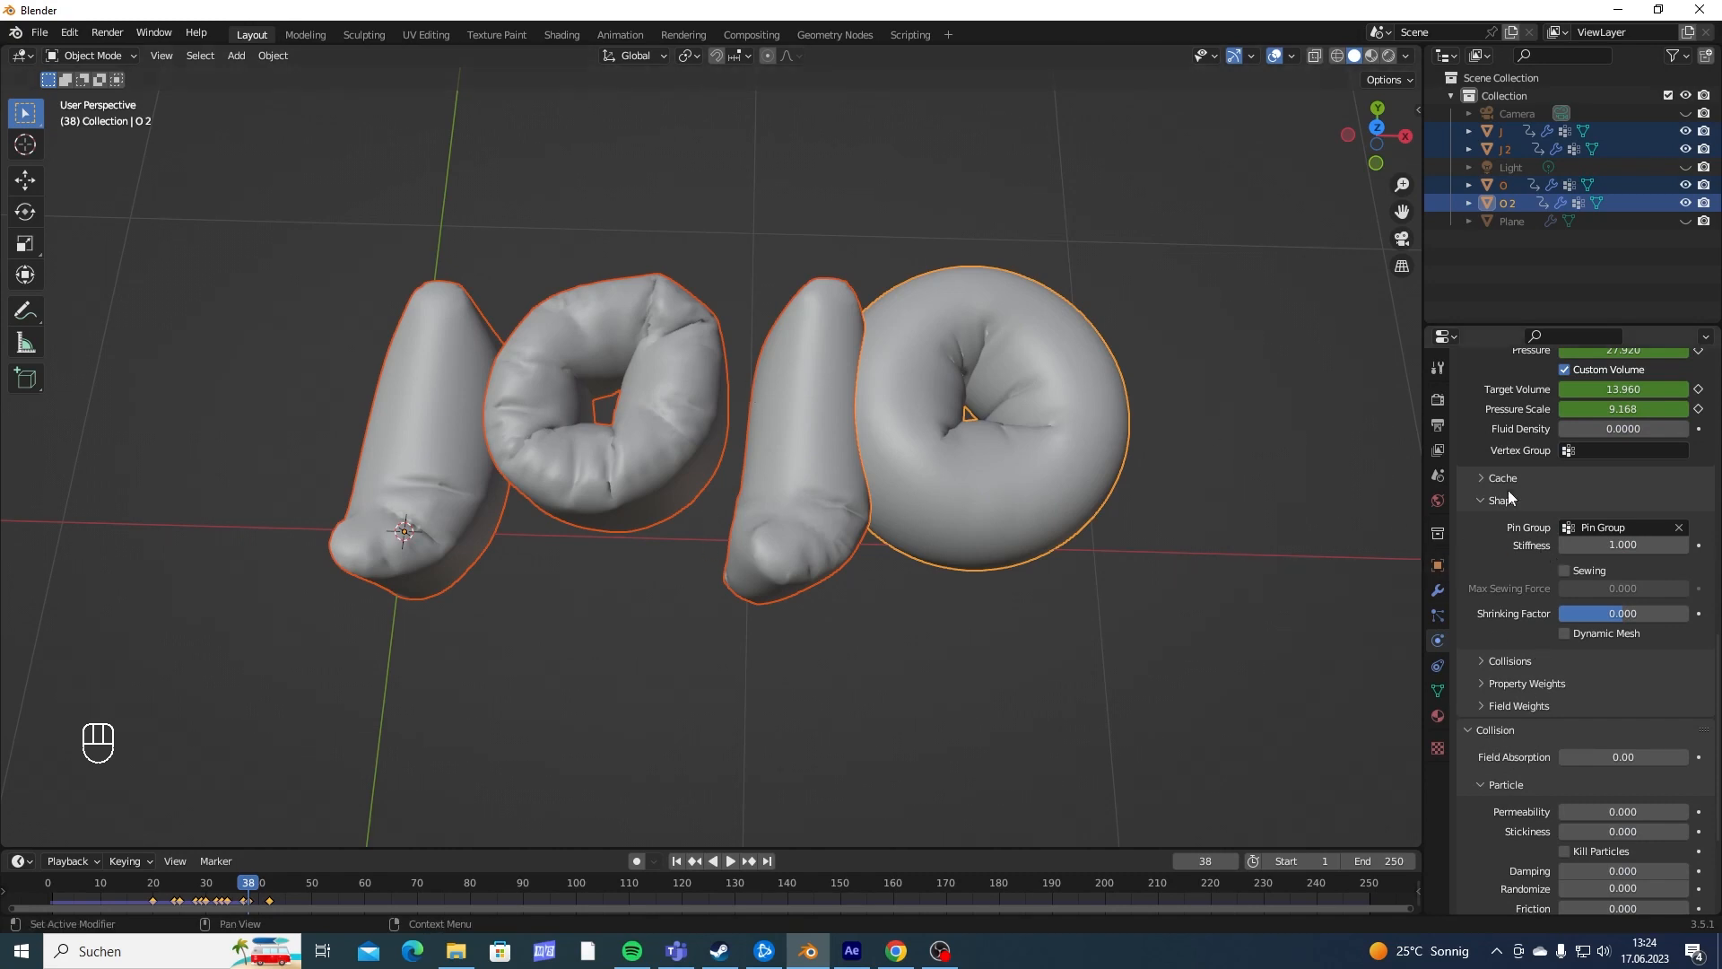
pyautogui.scroll(15, 1516, 422)
pyautogui.scroll(-20, 1516, 450)
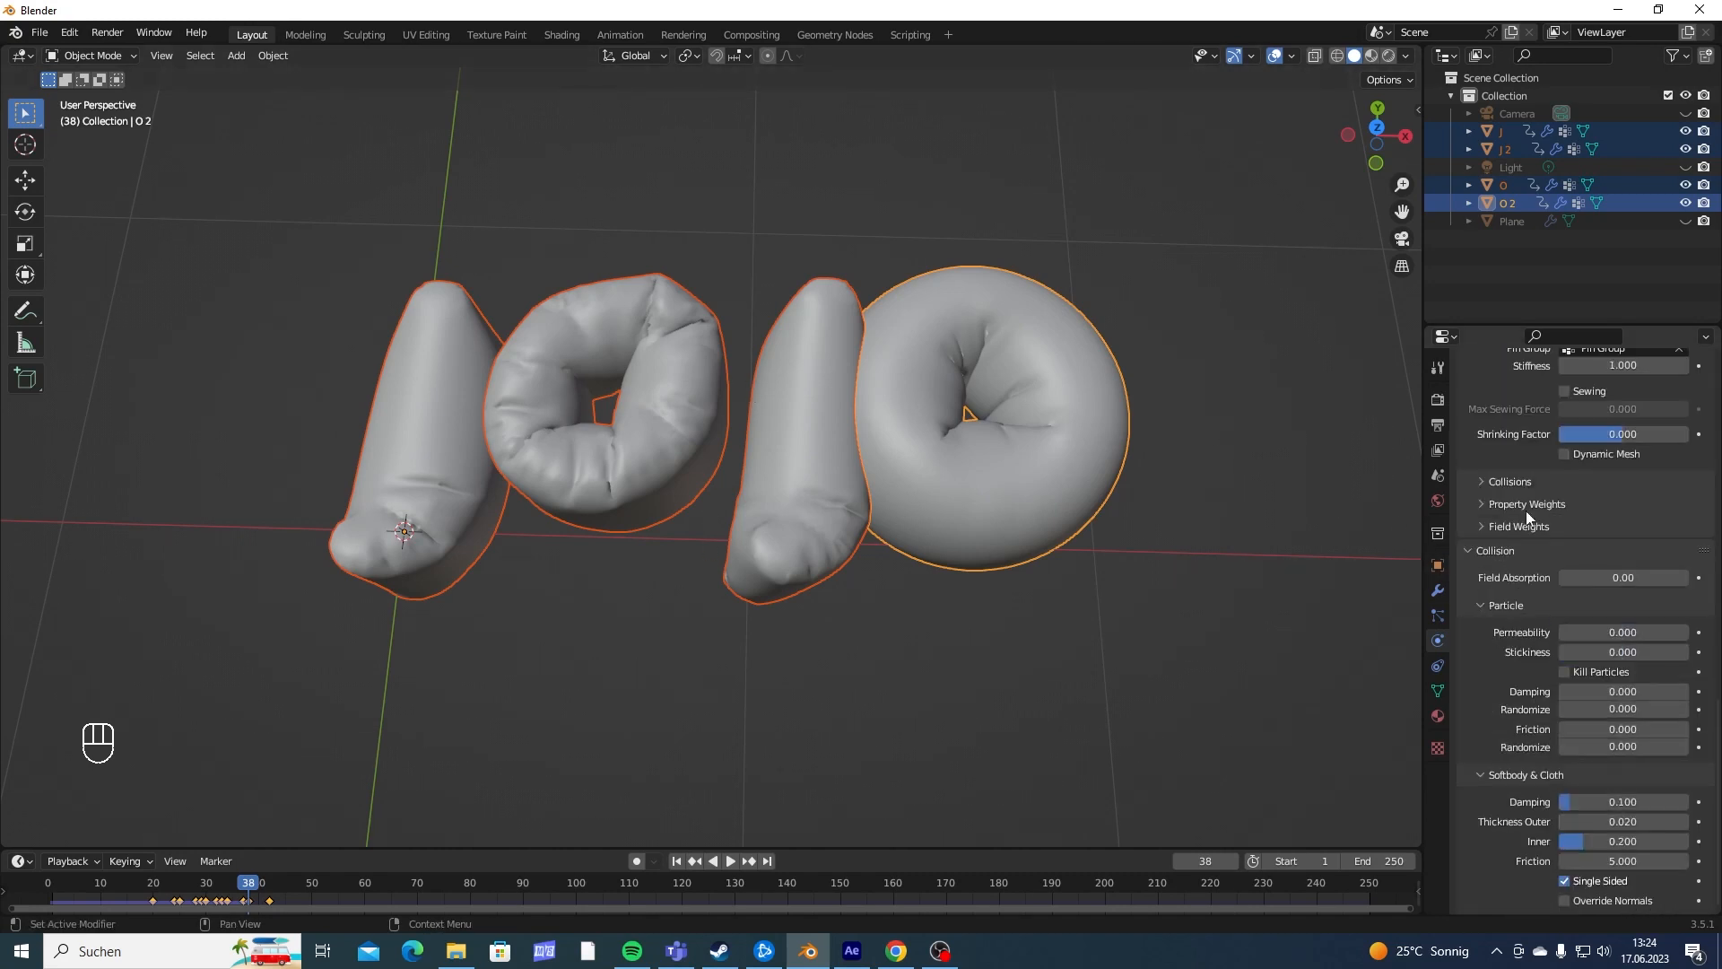
pyautogui.scroll(2, 1498, 638)
pyautogui.click(1492, 551)
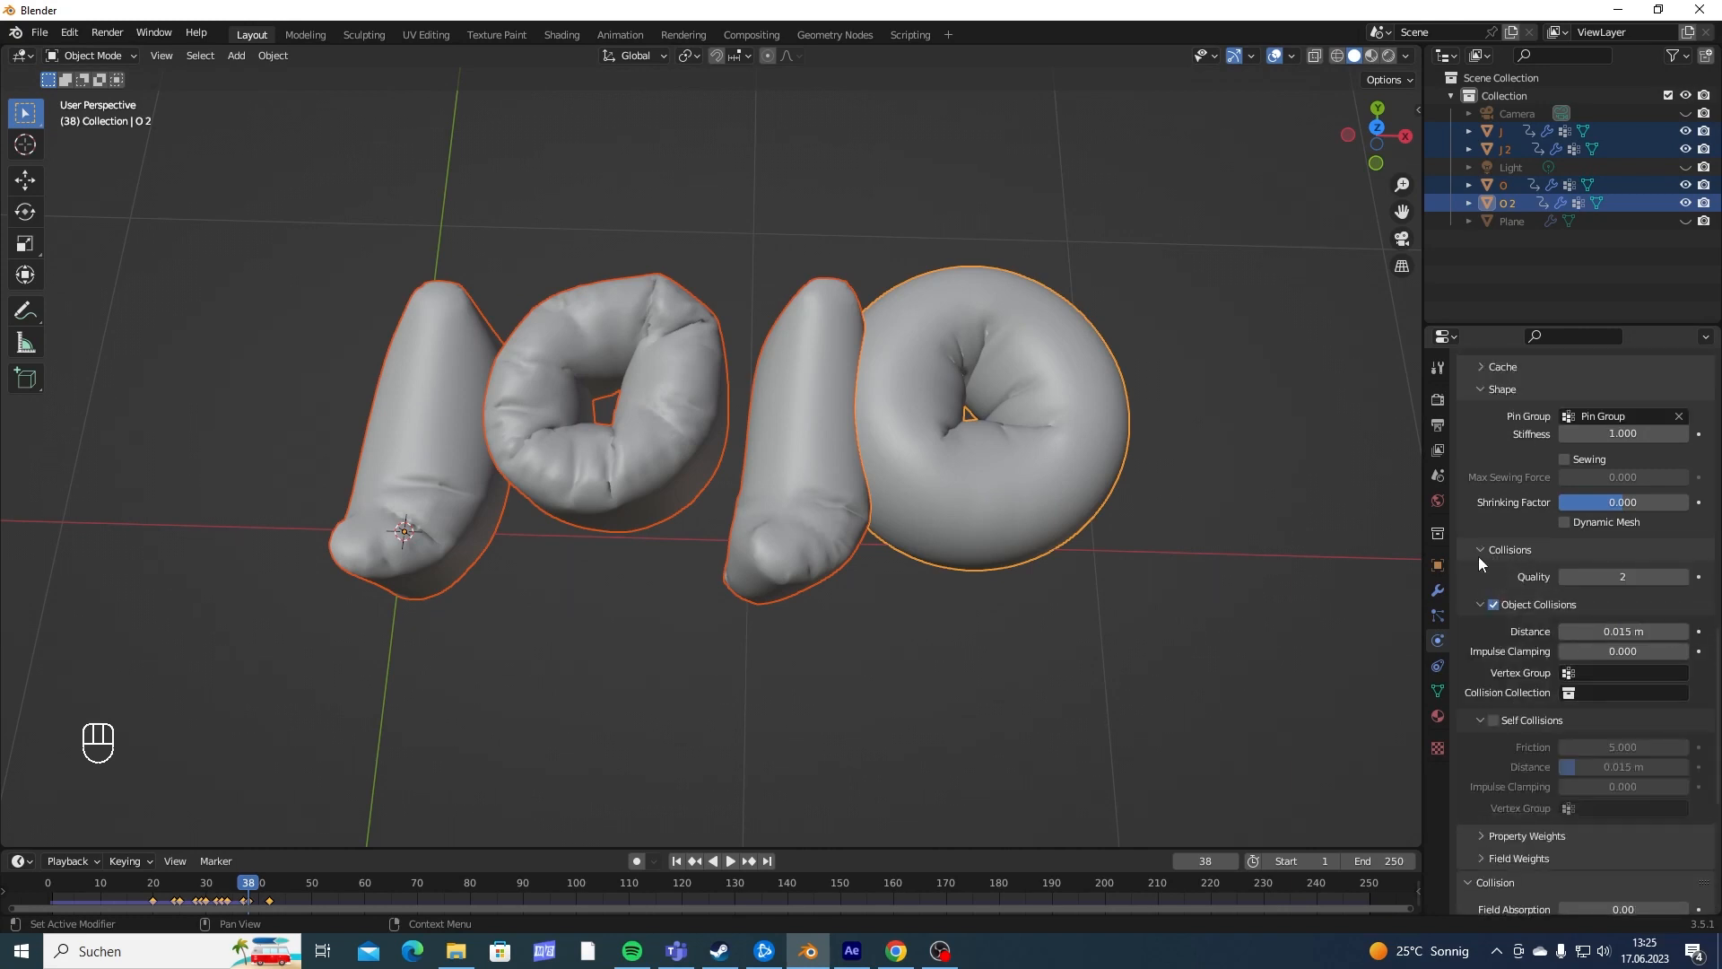
pyautogui.click(1637, 577)
# - Set the cloth collision quality of the second J to 10
pyautogui.click(815, 451)
pyautogui.click(1188, 531)
pyautogui.click(1582, 618)
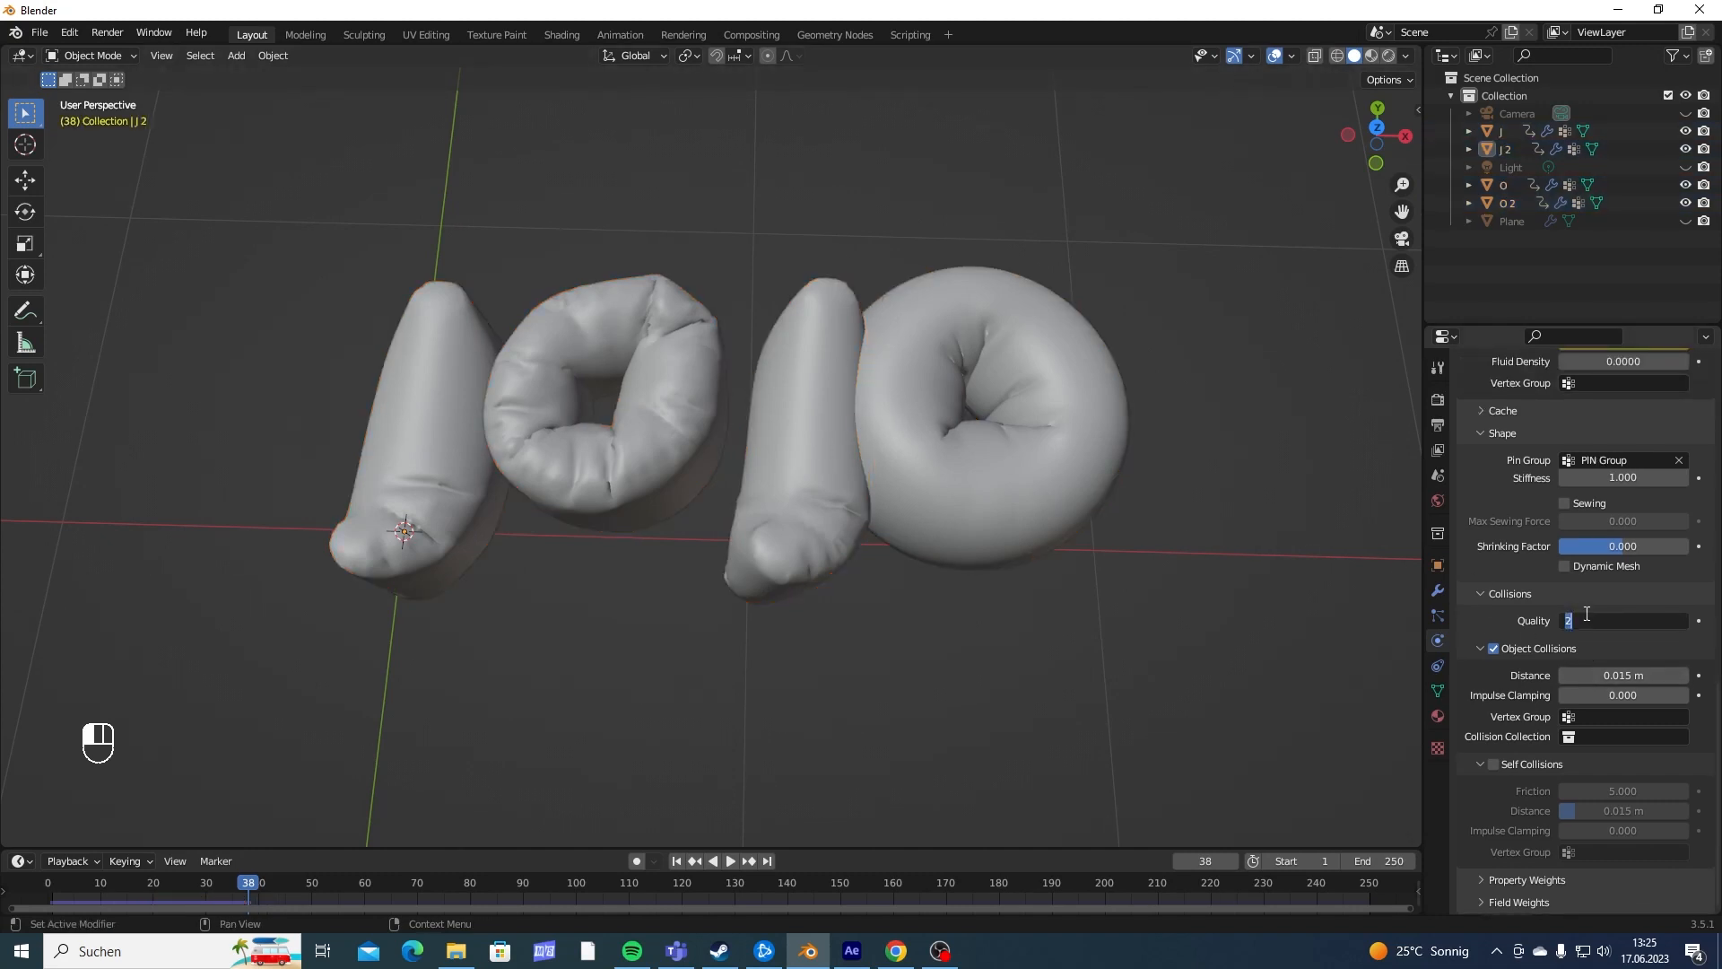
pyautogui.write('10')
pyautogui.press('Return')
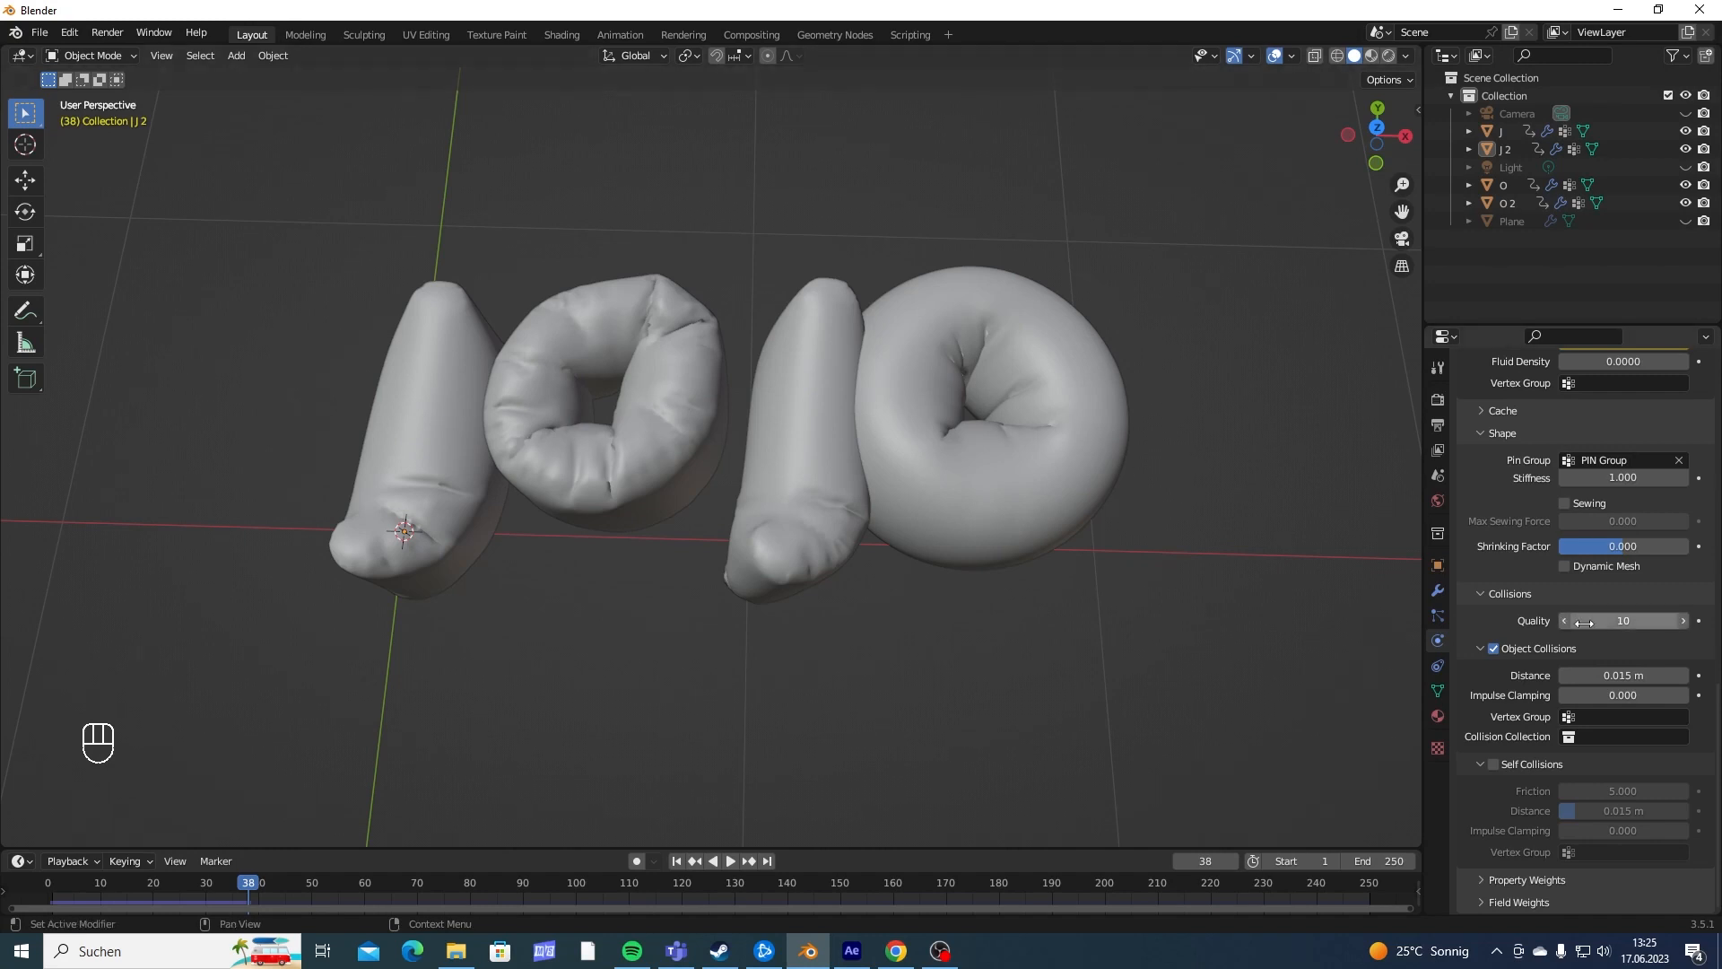
# - Set the cloth collision quality of the first O and the first J to 10
pyautogui.click(697, 409)
pyautogui.click(1612, 625)
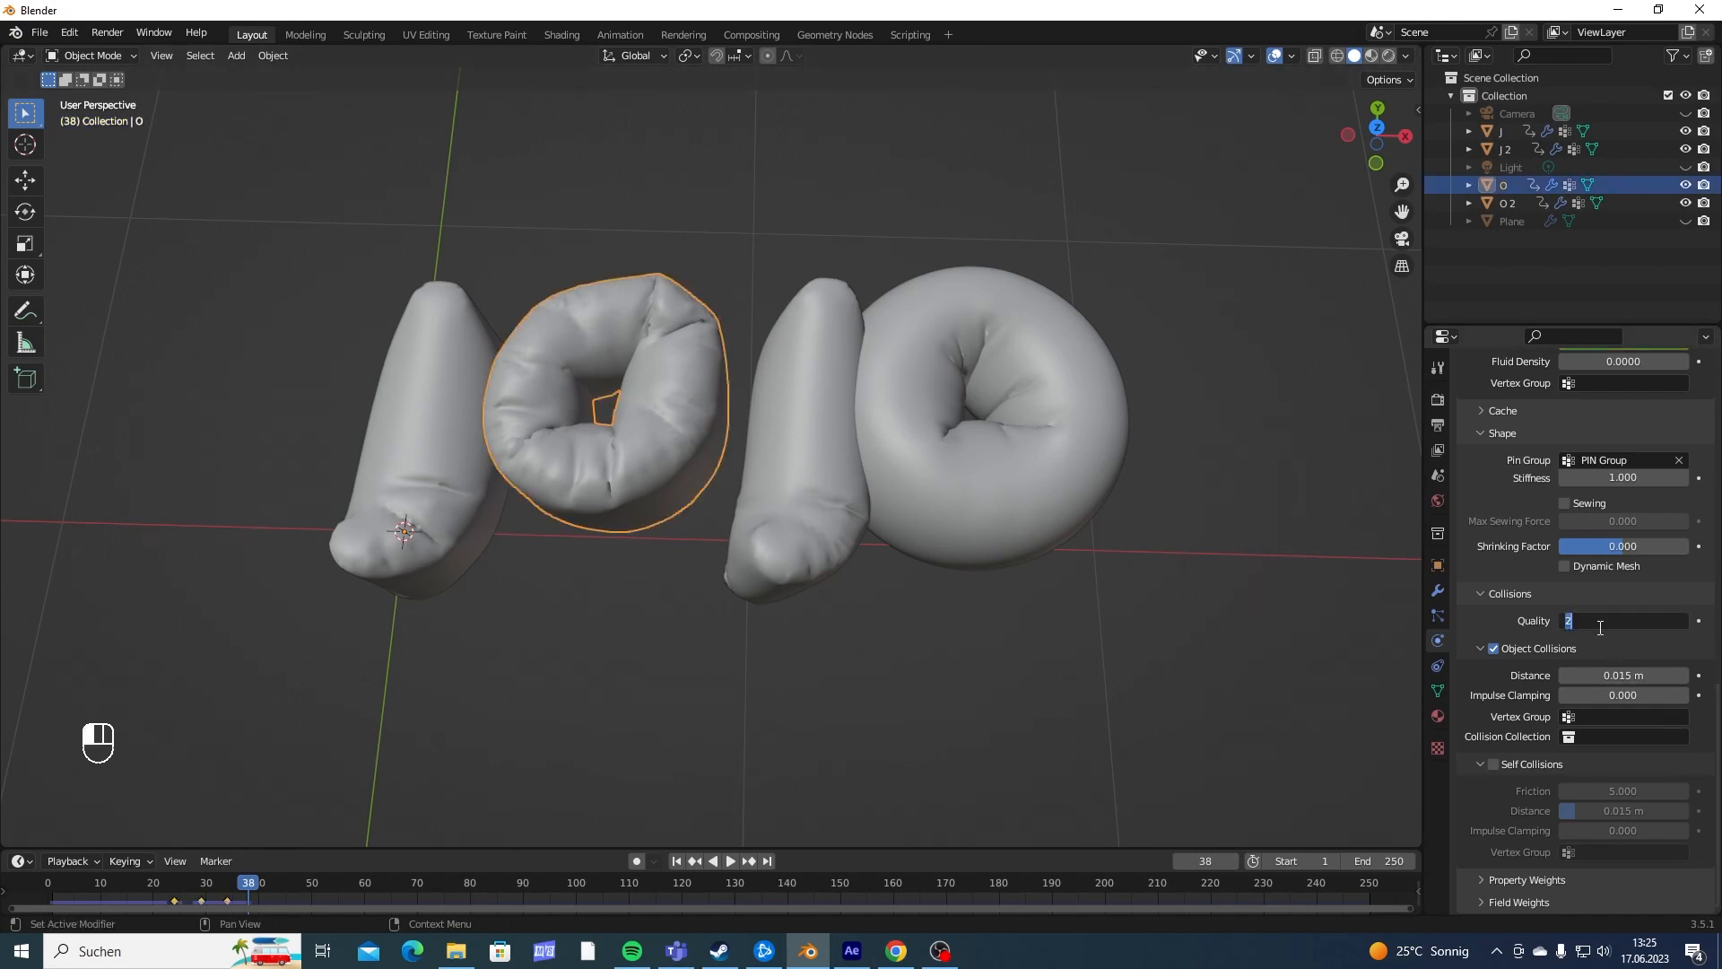
pyautogui.write('10')
pyautogui.press('Return')
pyautogui.click(459, 394)
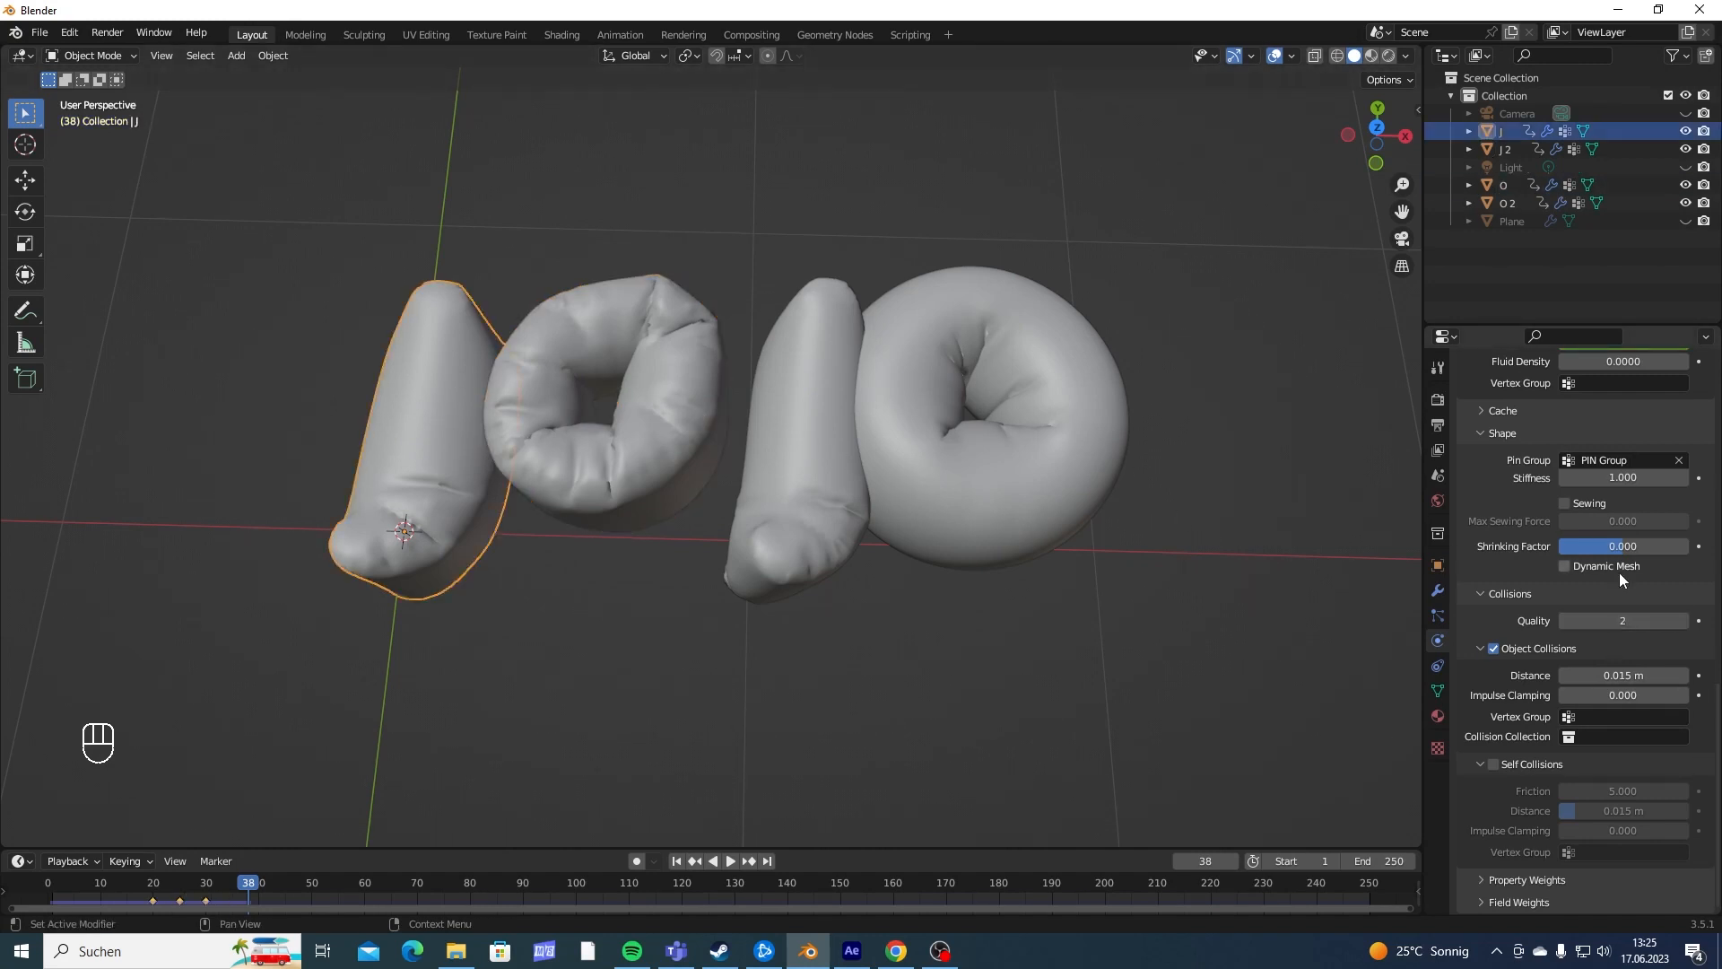
pyautogui.click(1590, 619)
pyautogui.write('10')
pyautogui.press('Return')
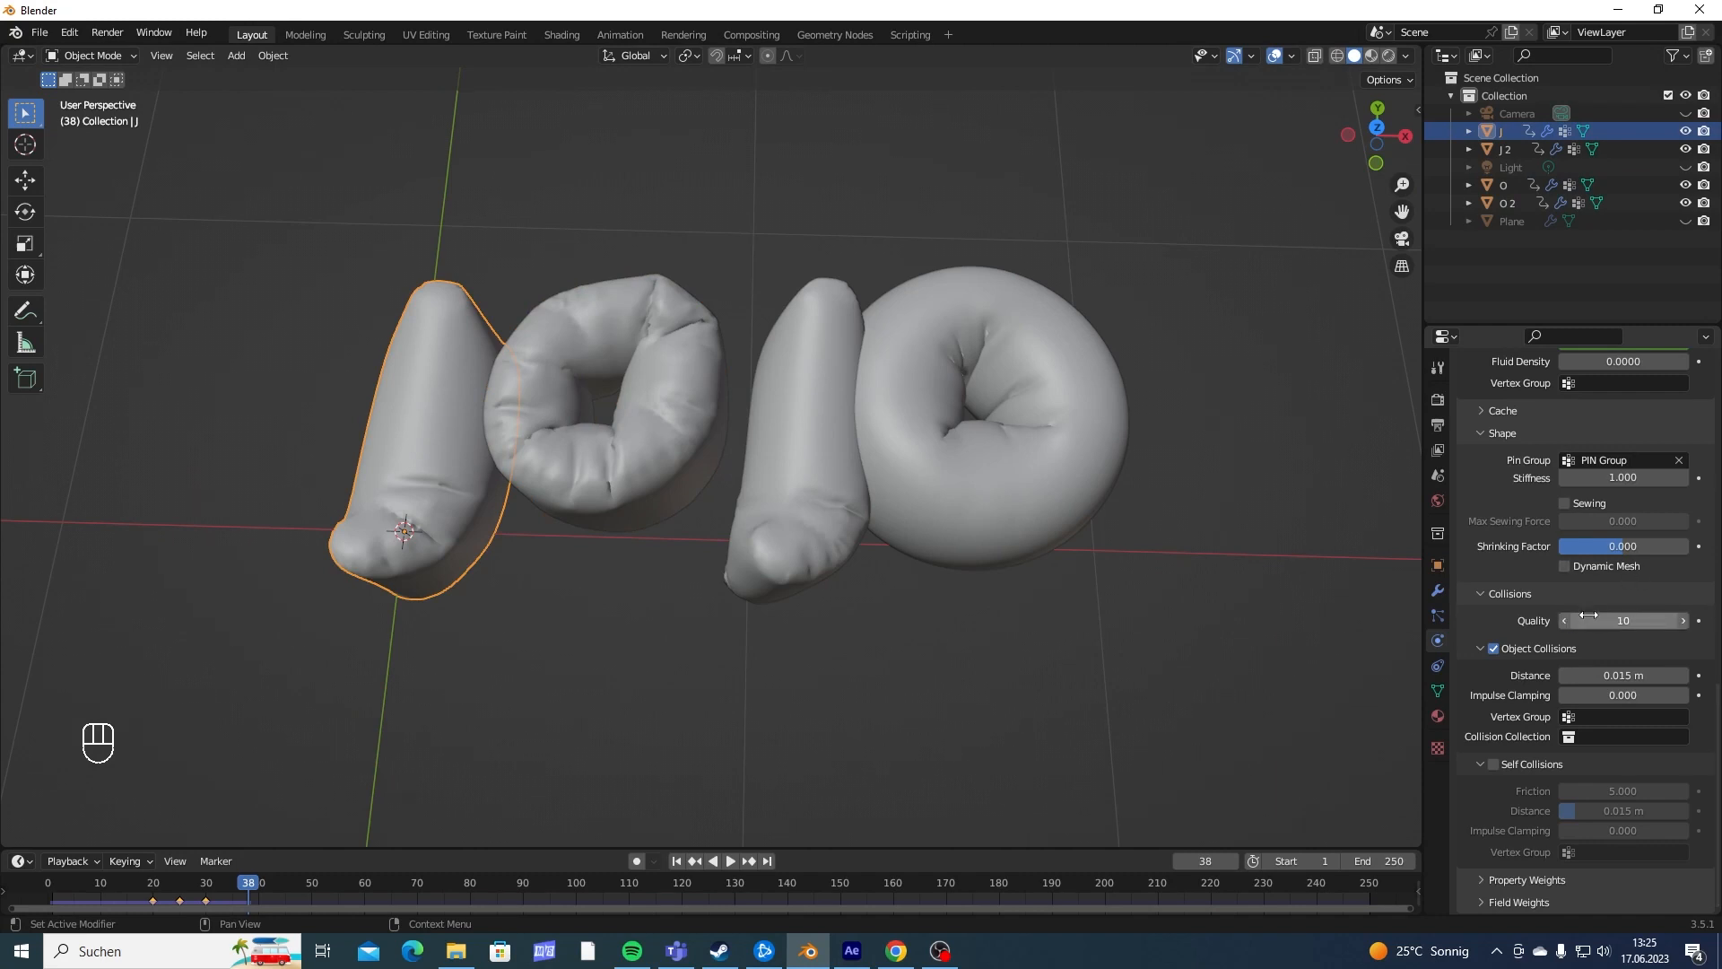
# - Set the cloth quality steps of the first J and the first O to 10
pyautogui.scroll(15, 1521, 563)
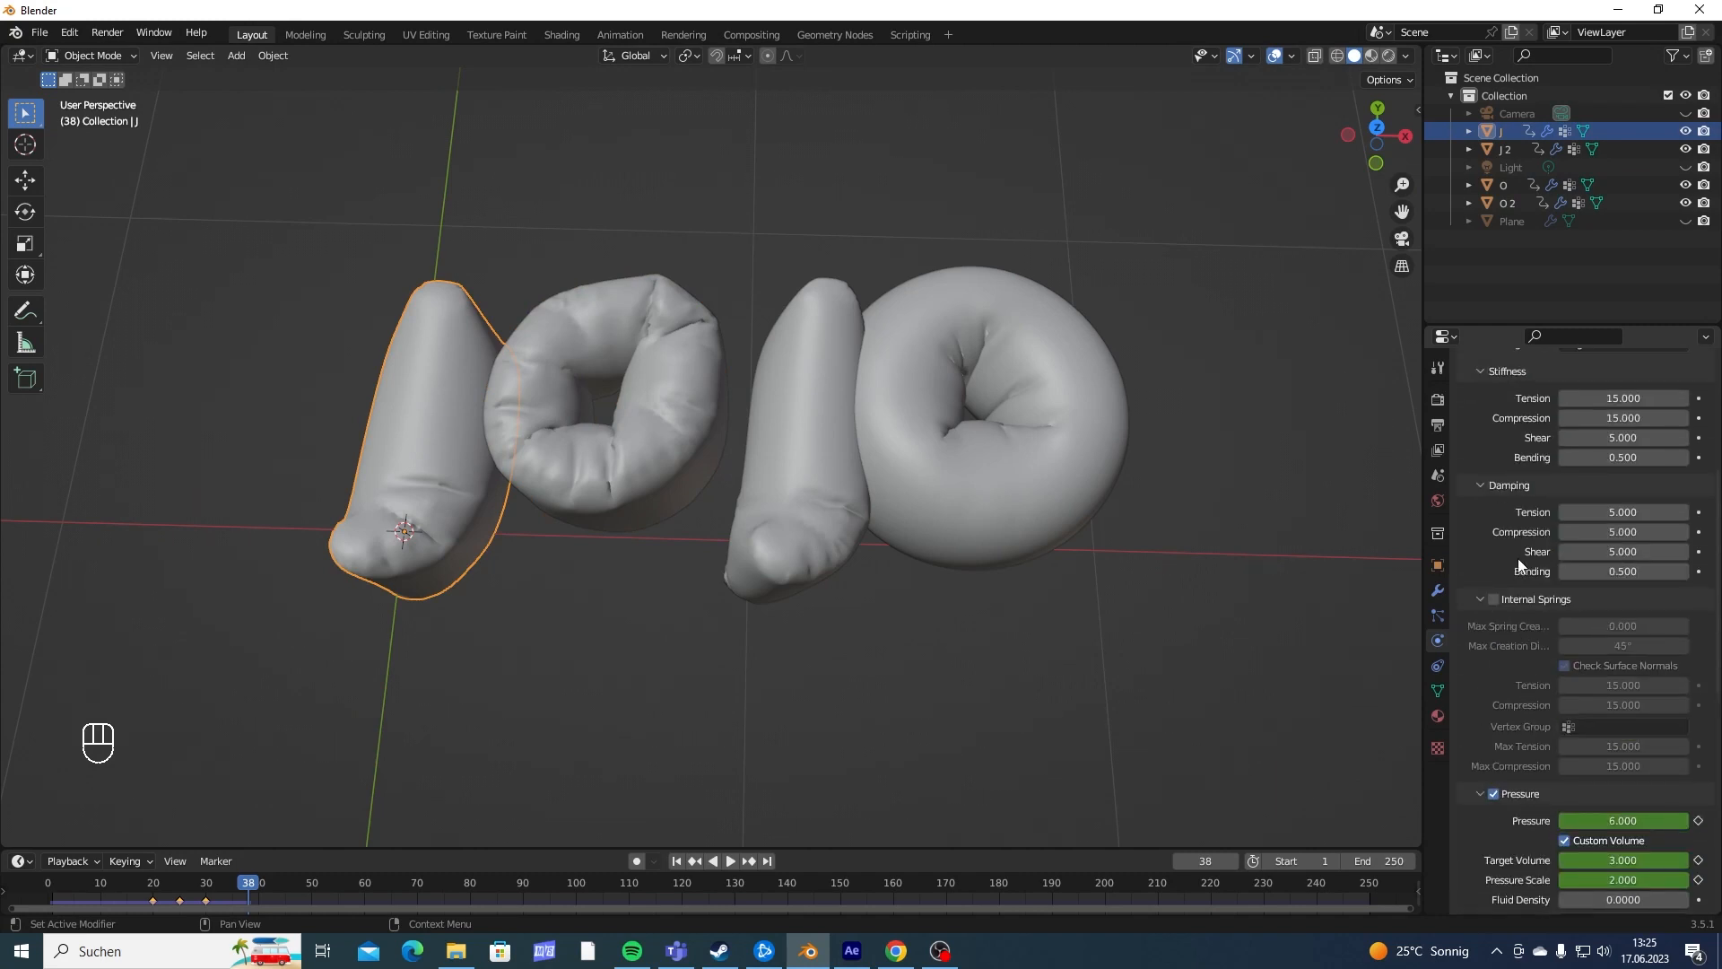
pyautogui.click(1621, 512)
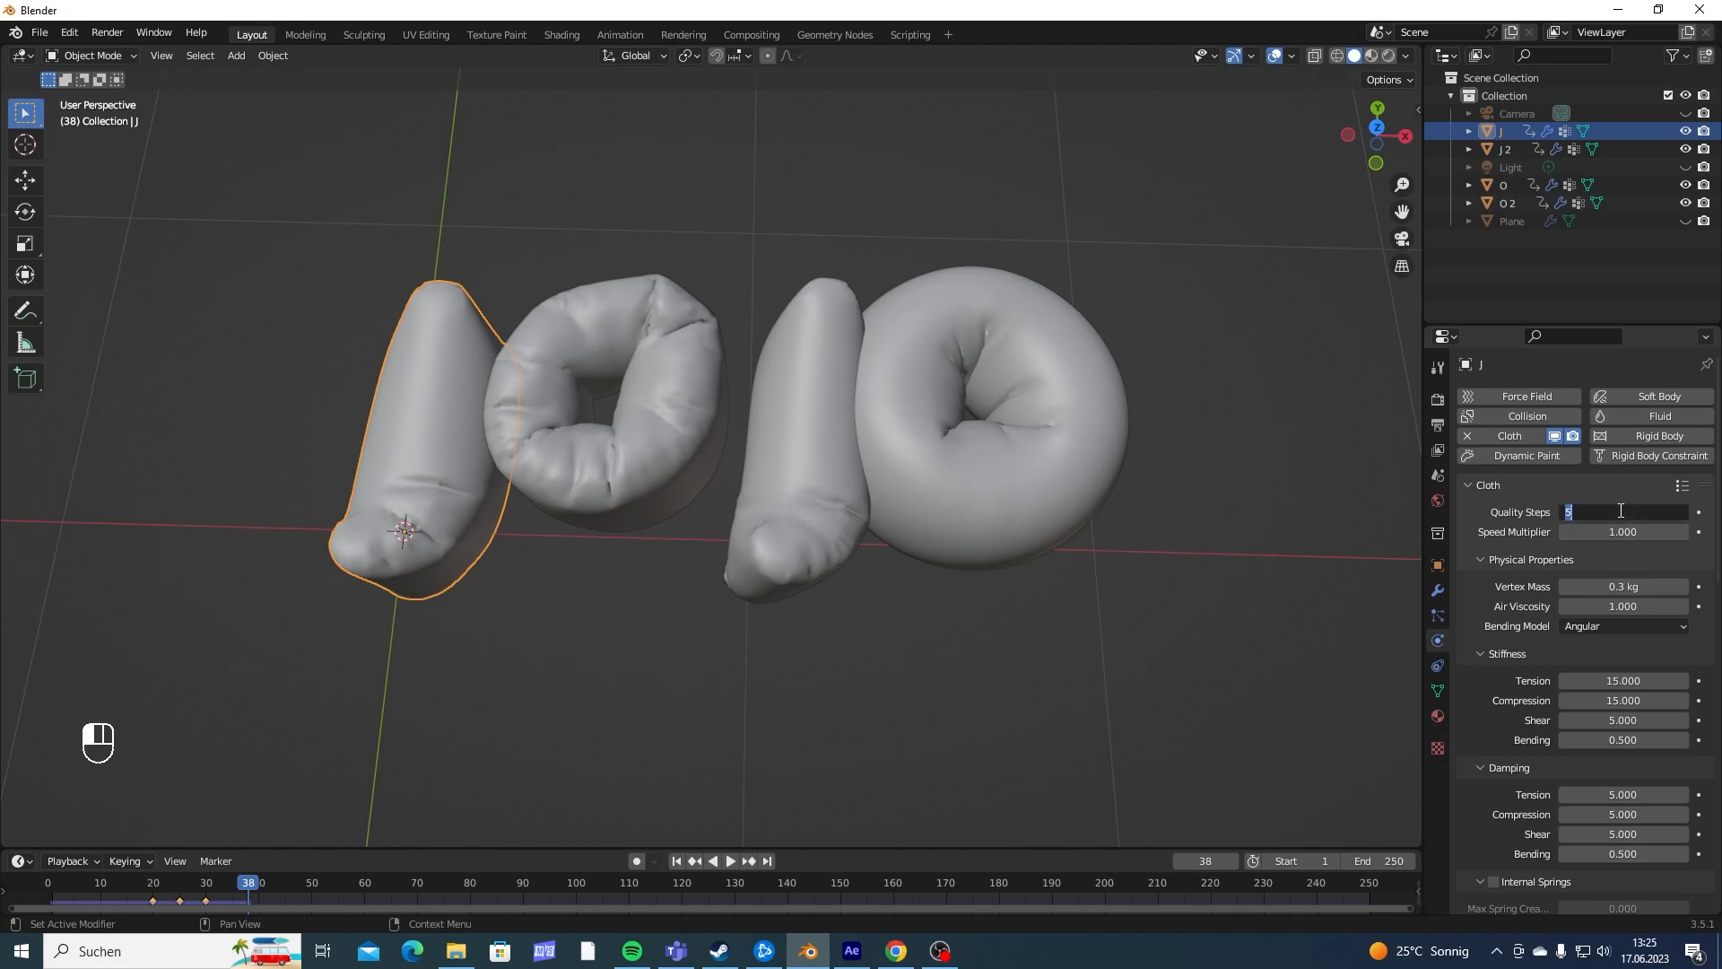
pyautogui.press('Return')
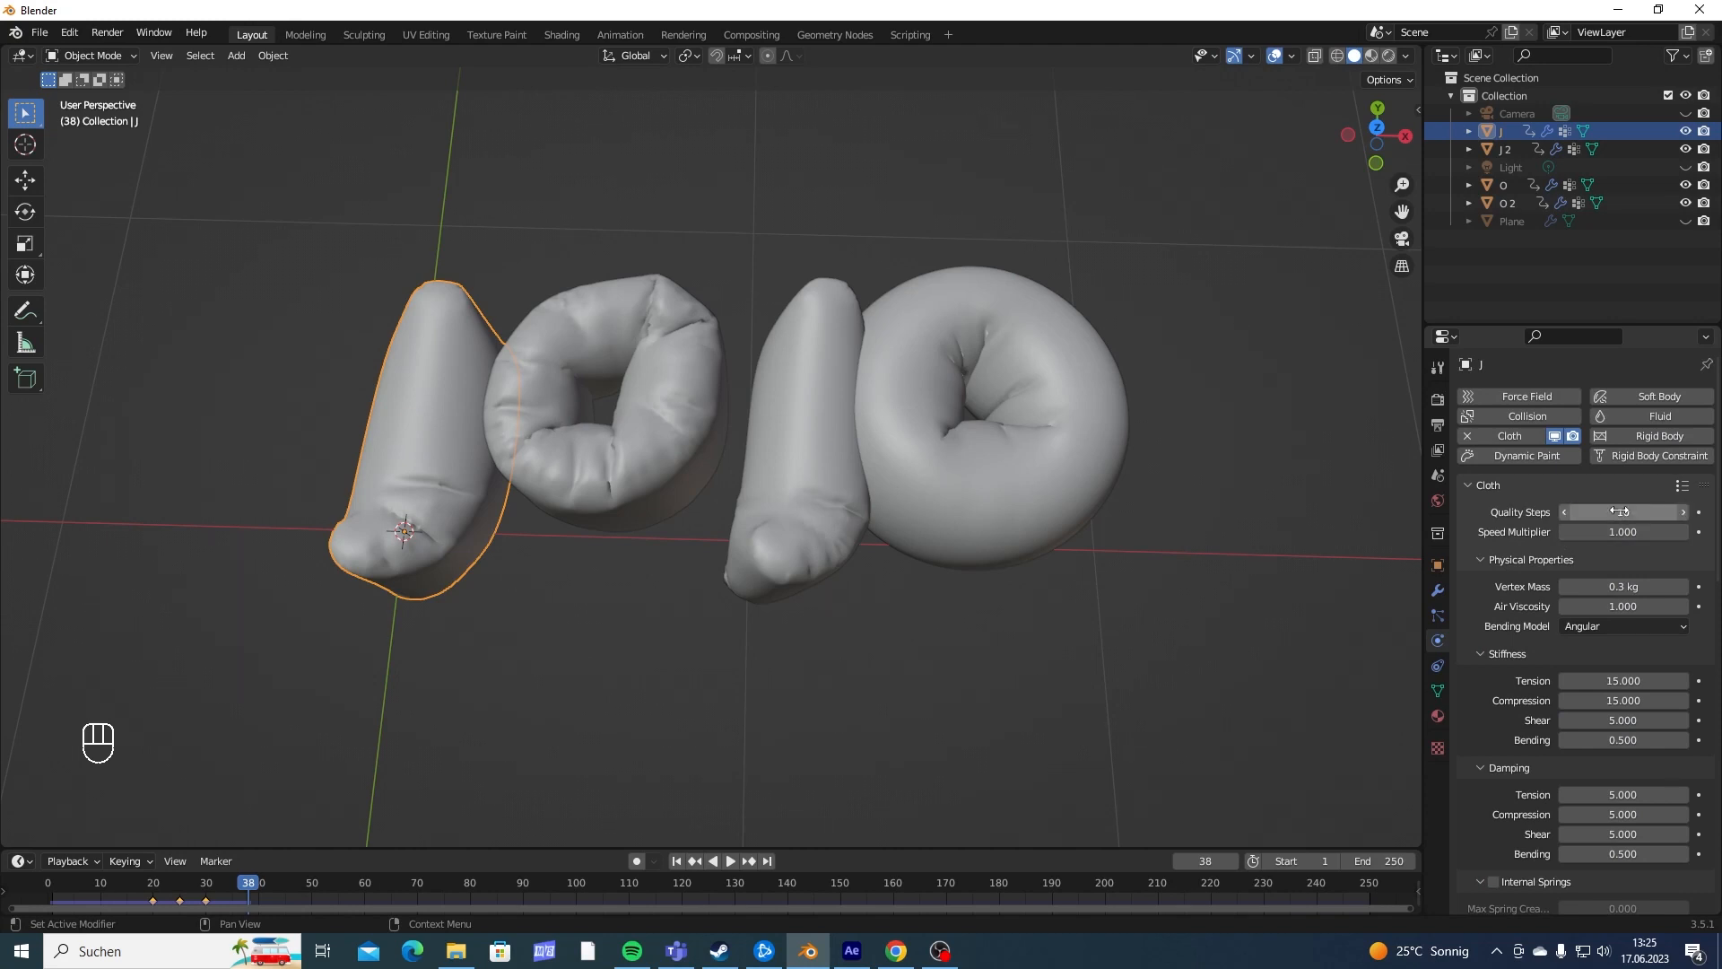
pyautogui.click(681, 449)
pyautogui.click(1638, 514)
pyautogui.write('10')
pyautogui.press('Return')
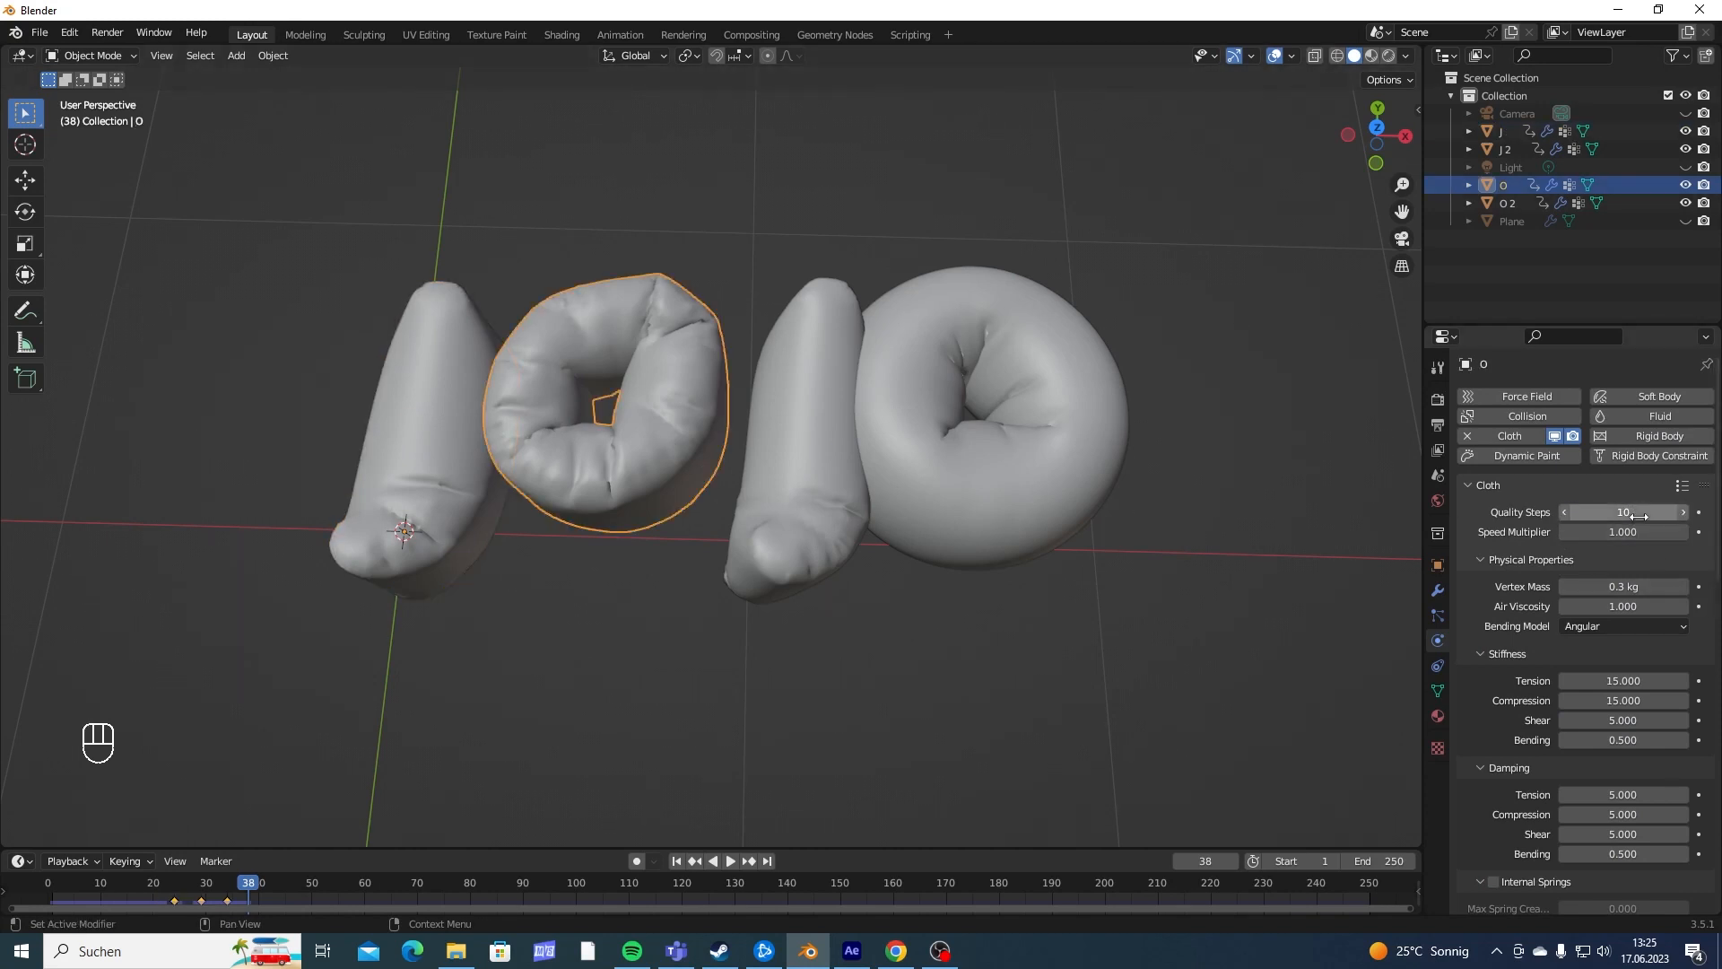
# - Set the cloth quality steps of the second J and the second O to 10
pyautogui.click(834, 430)
pyautogui.click(1619, 510)
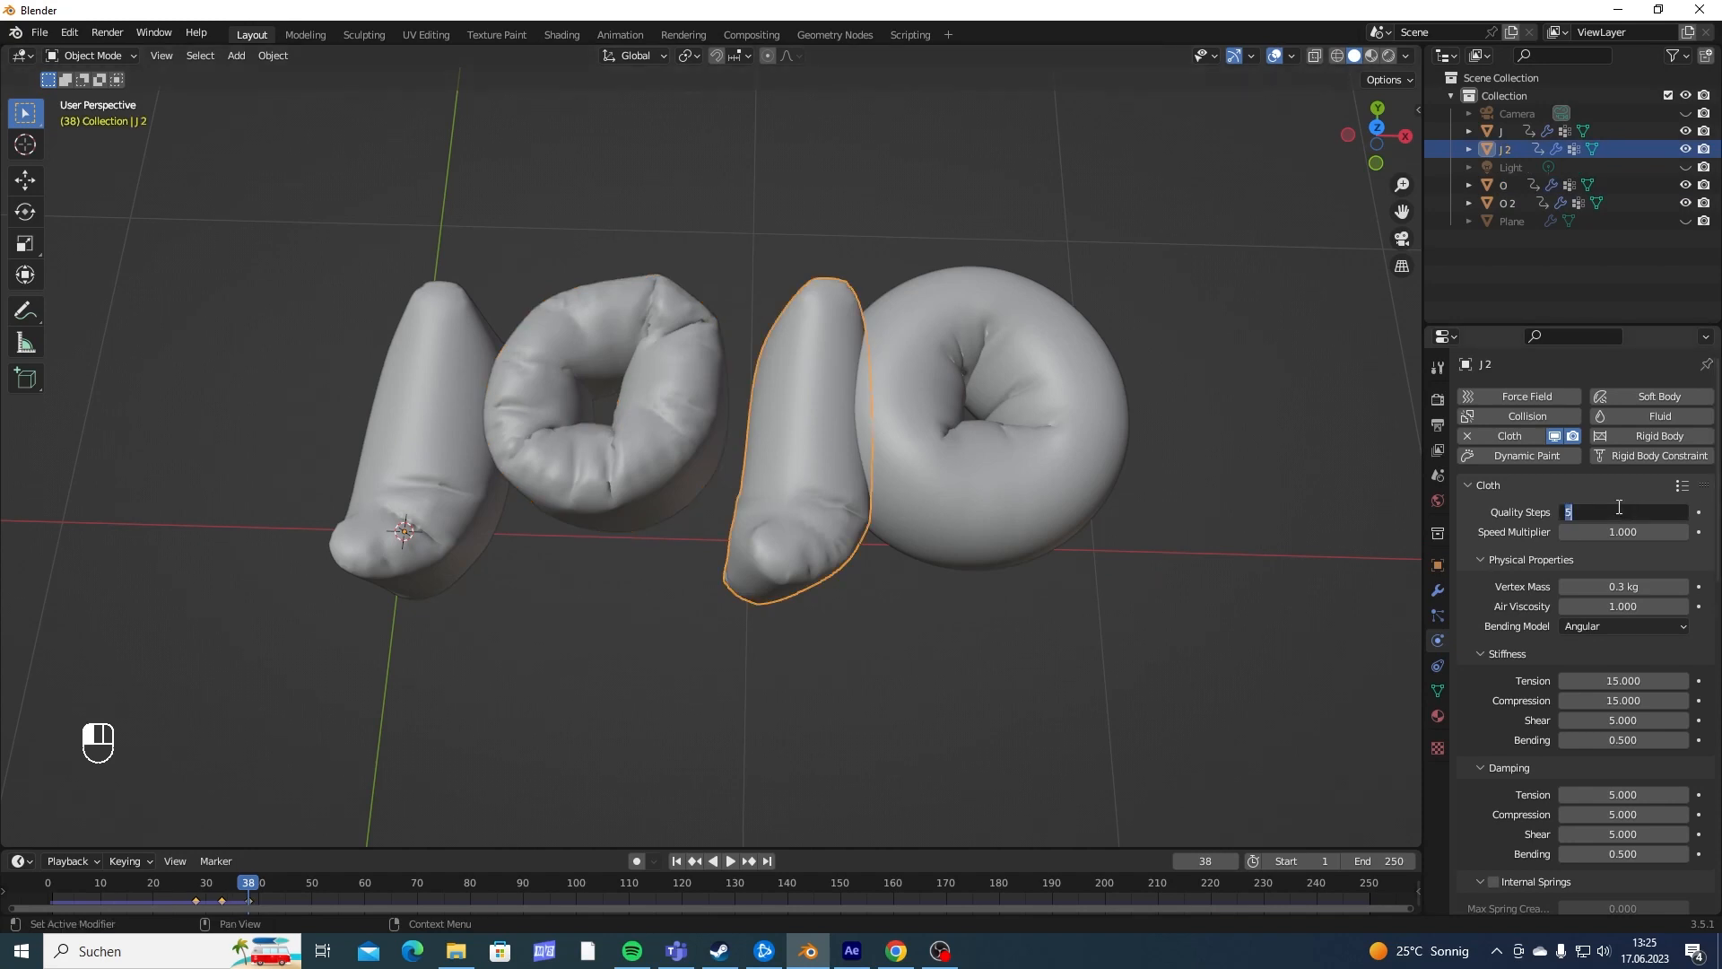
pyautogui.write('10')
pyautogui.press('Return')
pyautogui.click(957, 470)
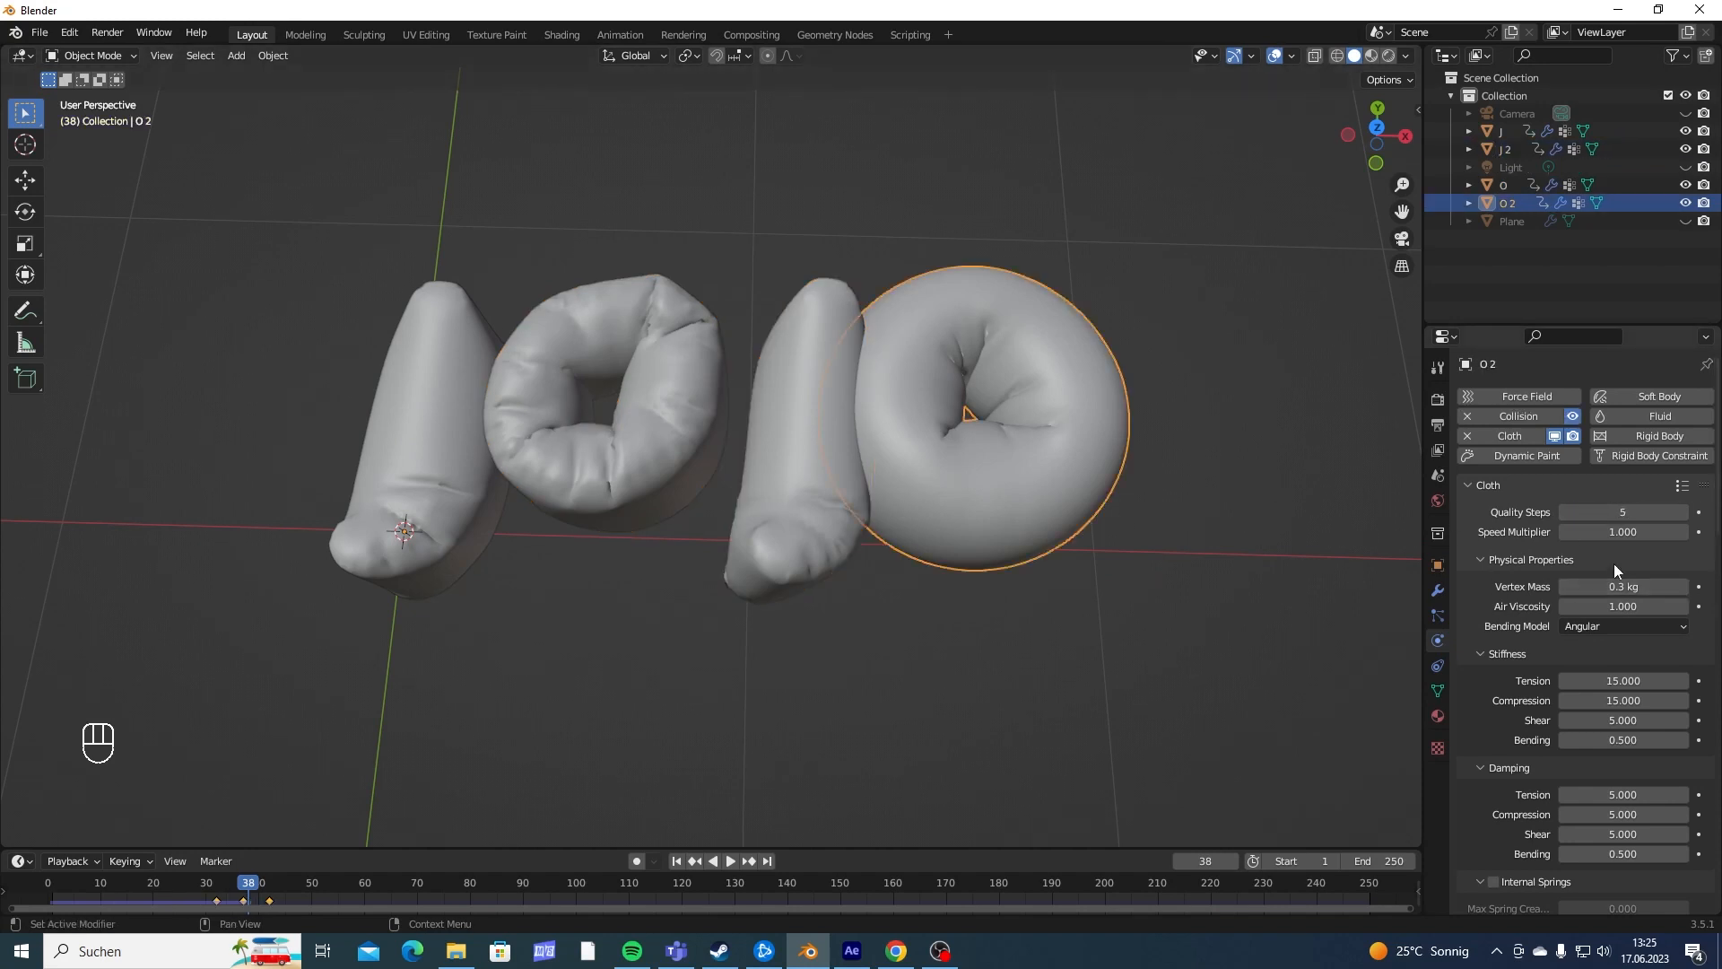
pyautogui.click(1609, 517)
pyautogui.write('10')
pyautogui.press('Return')
# - Play the animation from the start to check how the letters inflate with the higher quality settings, and stop around frame 30
pyautogui.scroll(-4, 903, 359)
pyautogui.moveTo(904, 382); pyautogui.dragTo(874, 449, button='middle')
pyautogui.scroll(3, 861, 379)
pyautogui.scroll(1, 905, 444)
pyautogui.hotkey('shift', 'Left')
pyautogui.press('space')
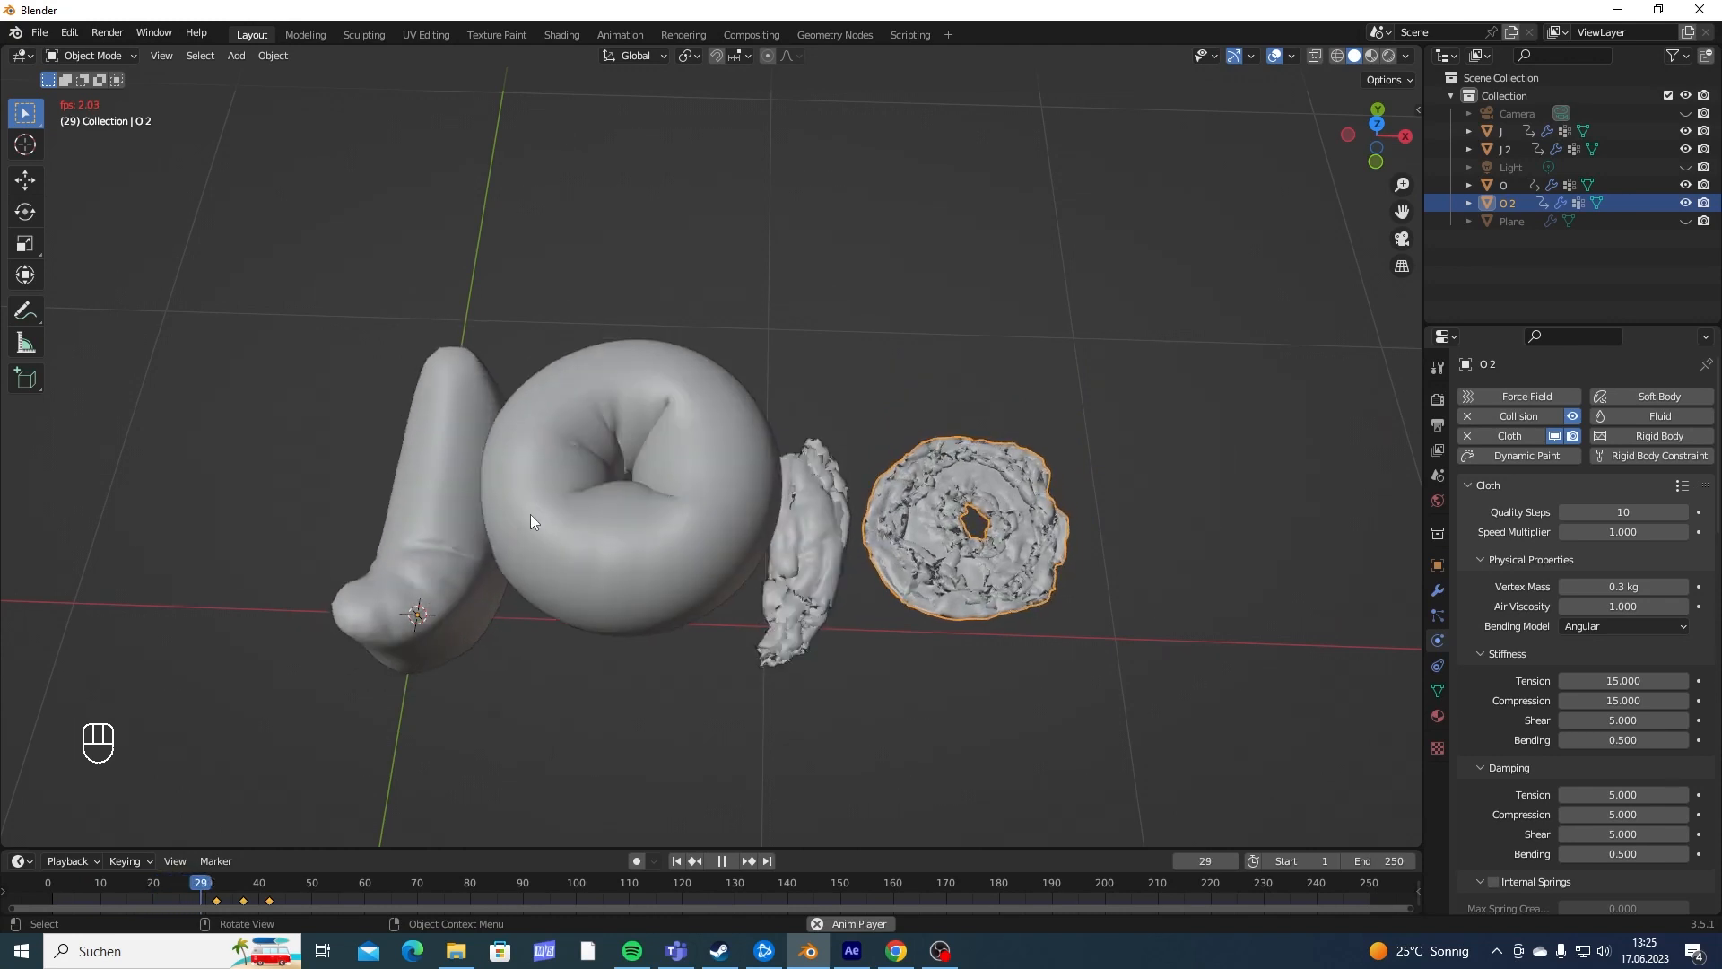
pyautogui.press('space')
# - Show the scene in wireframe and inspect the individual letters at frame 30 where they meet
pyautogui.moveTo(531, 551)
pyautogui.mouseDown(button='middle')
pyautogui.moveTo(662, 589)
pyautogui.moveTo(712, 500)
pyautogui.moveTo(591, 575)
pyautogui.moveTo(577, 536)
pyautogui.moveTo(756, 501)
pyautogui.moveTo(754, 576)
pyautogui.moveTo(842, 600)
pyautogui.moveTo(894, 561)
pyautogui.moveTo(830, 532)
pyautogui.moveTo(689, 403)
pyautogui.moveTo(804, 428)
pyautogui.moveTo(813, 498)
pyautogui.mouseUp(button='middle')
pyautogui.hotkey('shift', 'z')
pyautogui.click(684, 400)
pyautogui.scroll(-7, 768, 397)
pyautogui.click(967, 513)
pyautogui.click(1022, 500)
pyautogui.keyDown('shift'); pyautogui.moveTo(1040, 499); pyautogui.dragTo(762, 451, button='middle'); pyautogui.keyUp('shift')
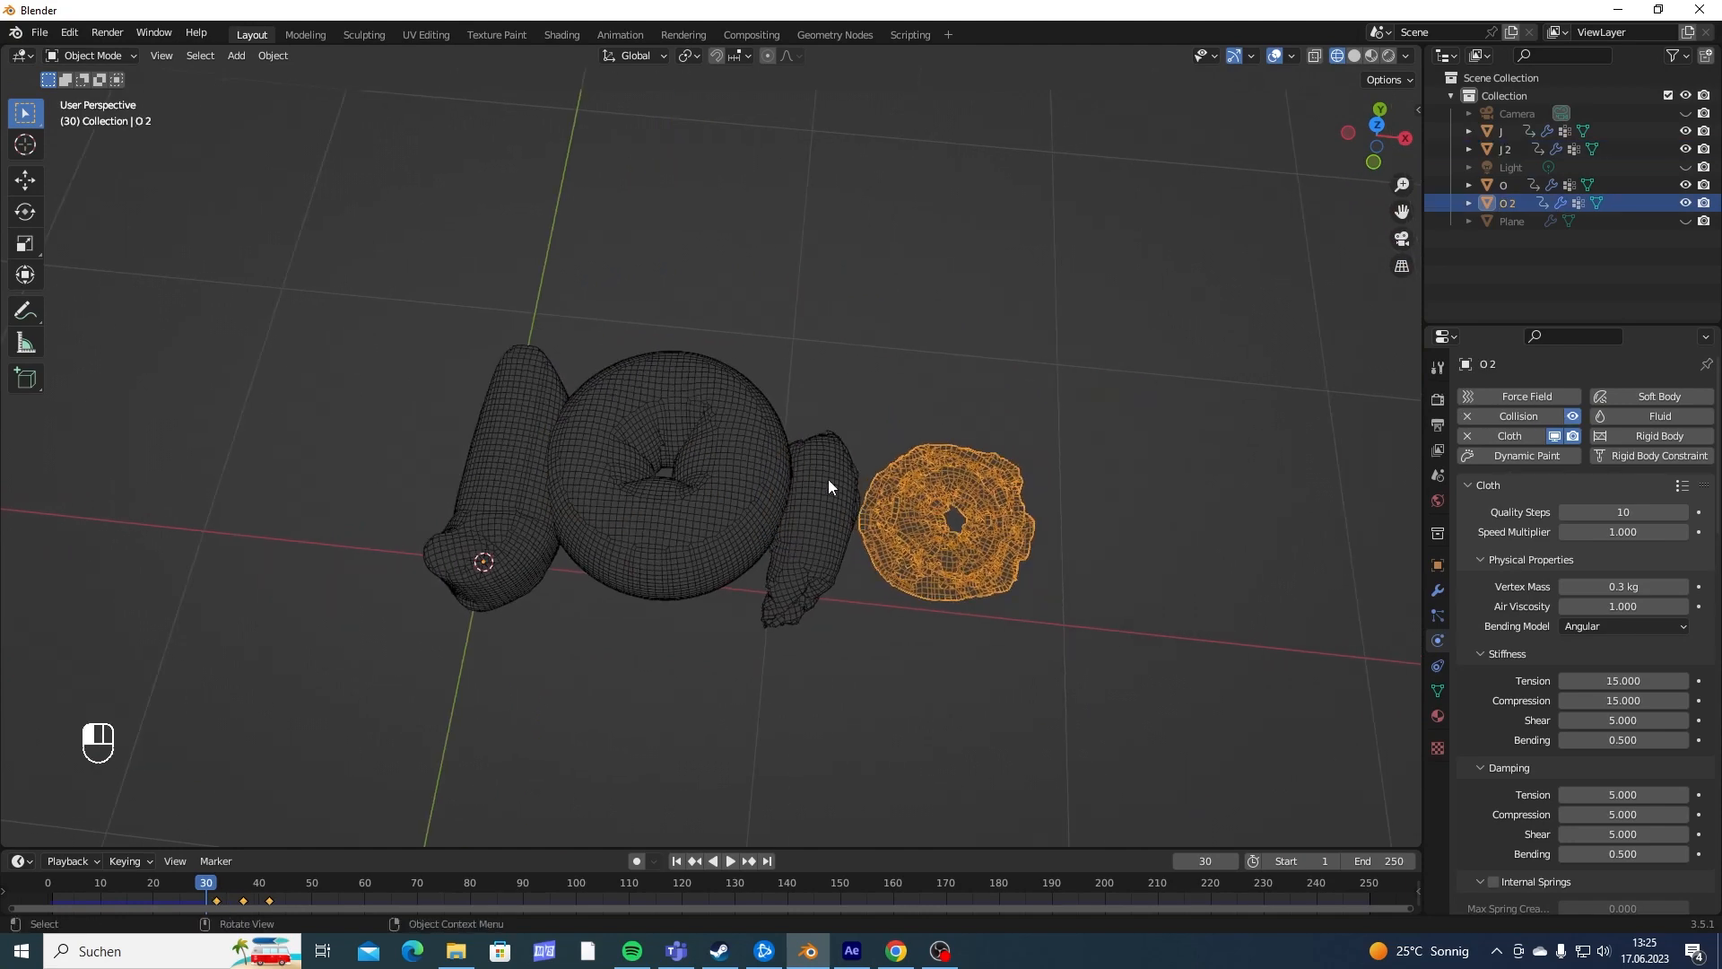
pyautogui.click(827, 479)
pyautogui.click(739, 456)
pyautogui.click(481, 451)
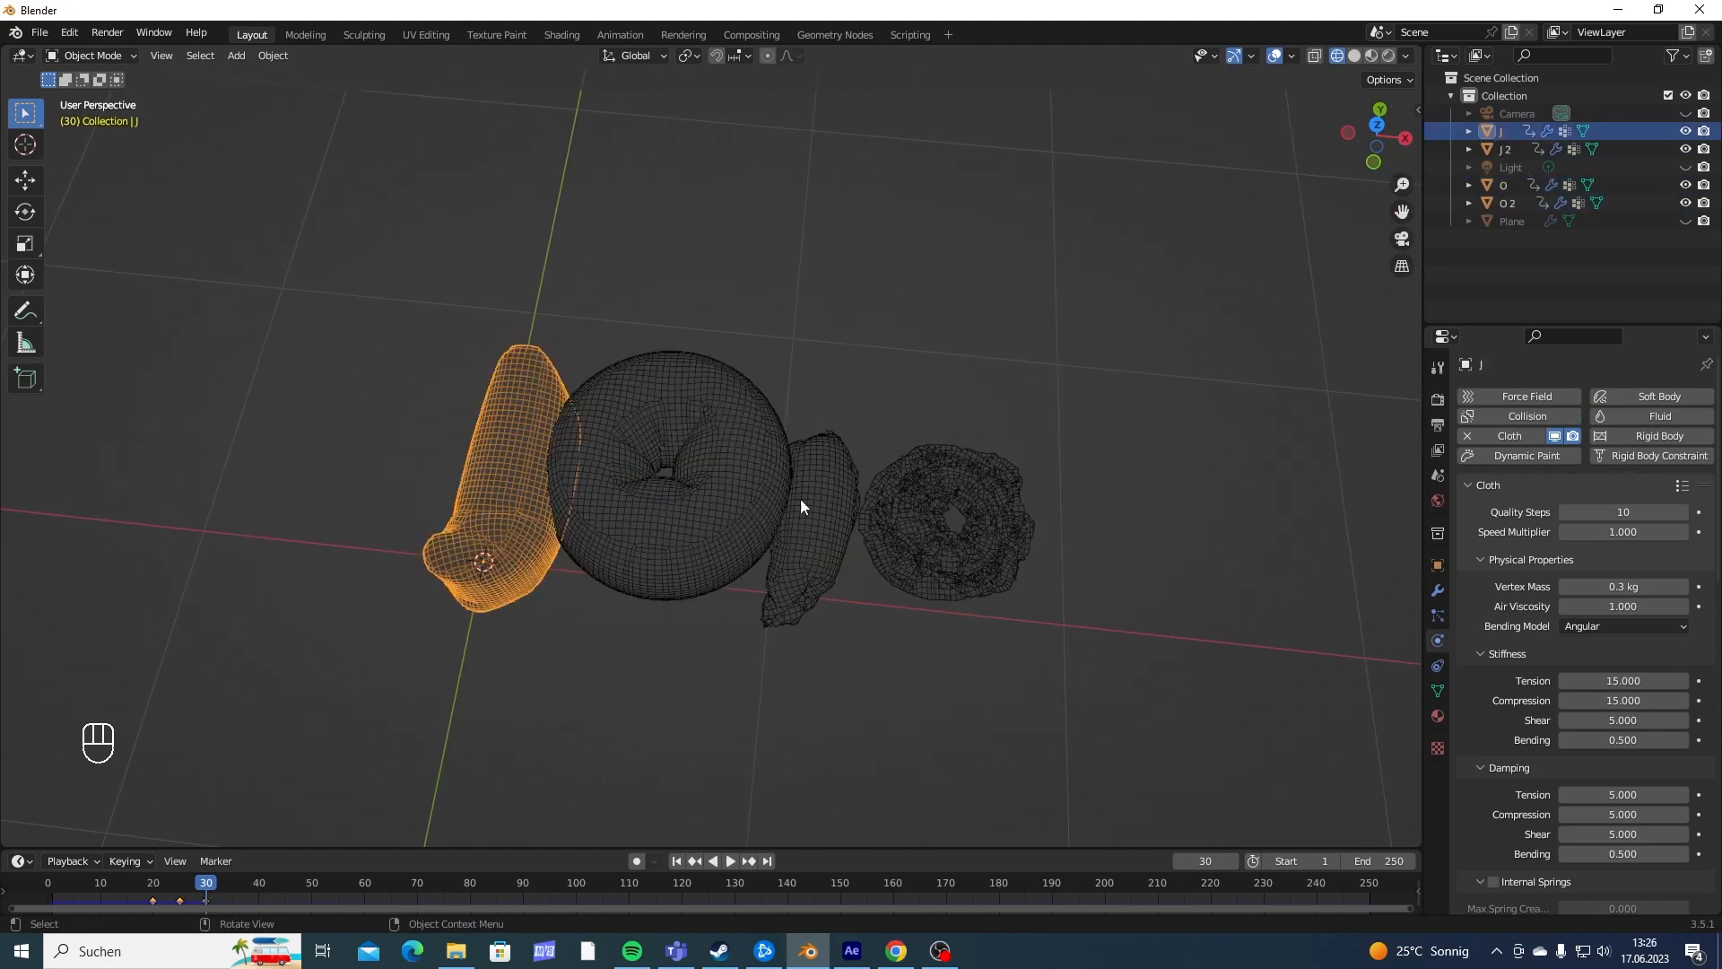
# - Add Collision physics to the first J and the first O
pyautogui.keyDown('shift'); pyautogui.moveTo(574, 490); pyautogui.dragTo(767, 475, button='middle'); pyautogui.keyUp('shift')
pyautogui.scroll(4, 834, 473)
pyautogui.keyDown('shift'); pyautogui.moveTo(877, 470); pyautogui.dragTo(740, 480, button='middle'); pyautogui.keyUp('shift')
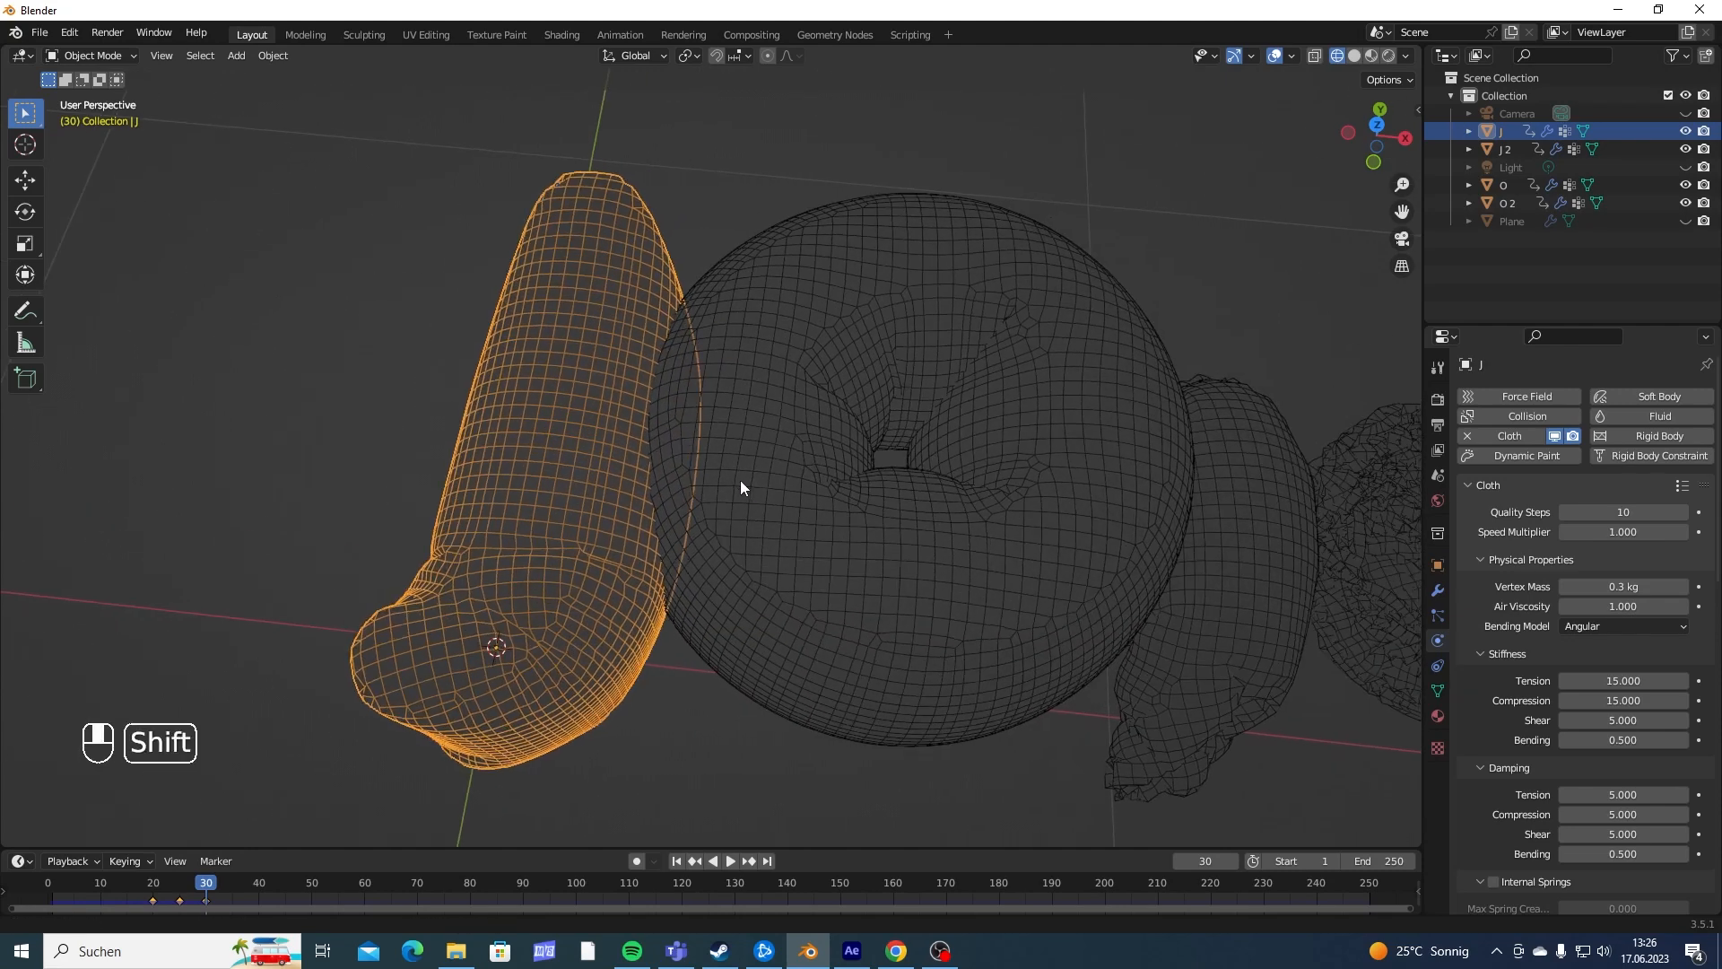
pyautogui.click(1526, 416)
pyautogui.click(1153, 390)
pyautogui.click(1514, 416)
# - Select the second J and the second O in turn to check their physics settings
pyautogui.keyDown('shift'); pyautogui.moveTo(1218, 426); pyautogui.dragTo(954, 403, button='middle'); pyautogui.keyUp('shift')
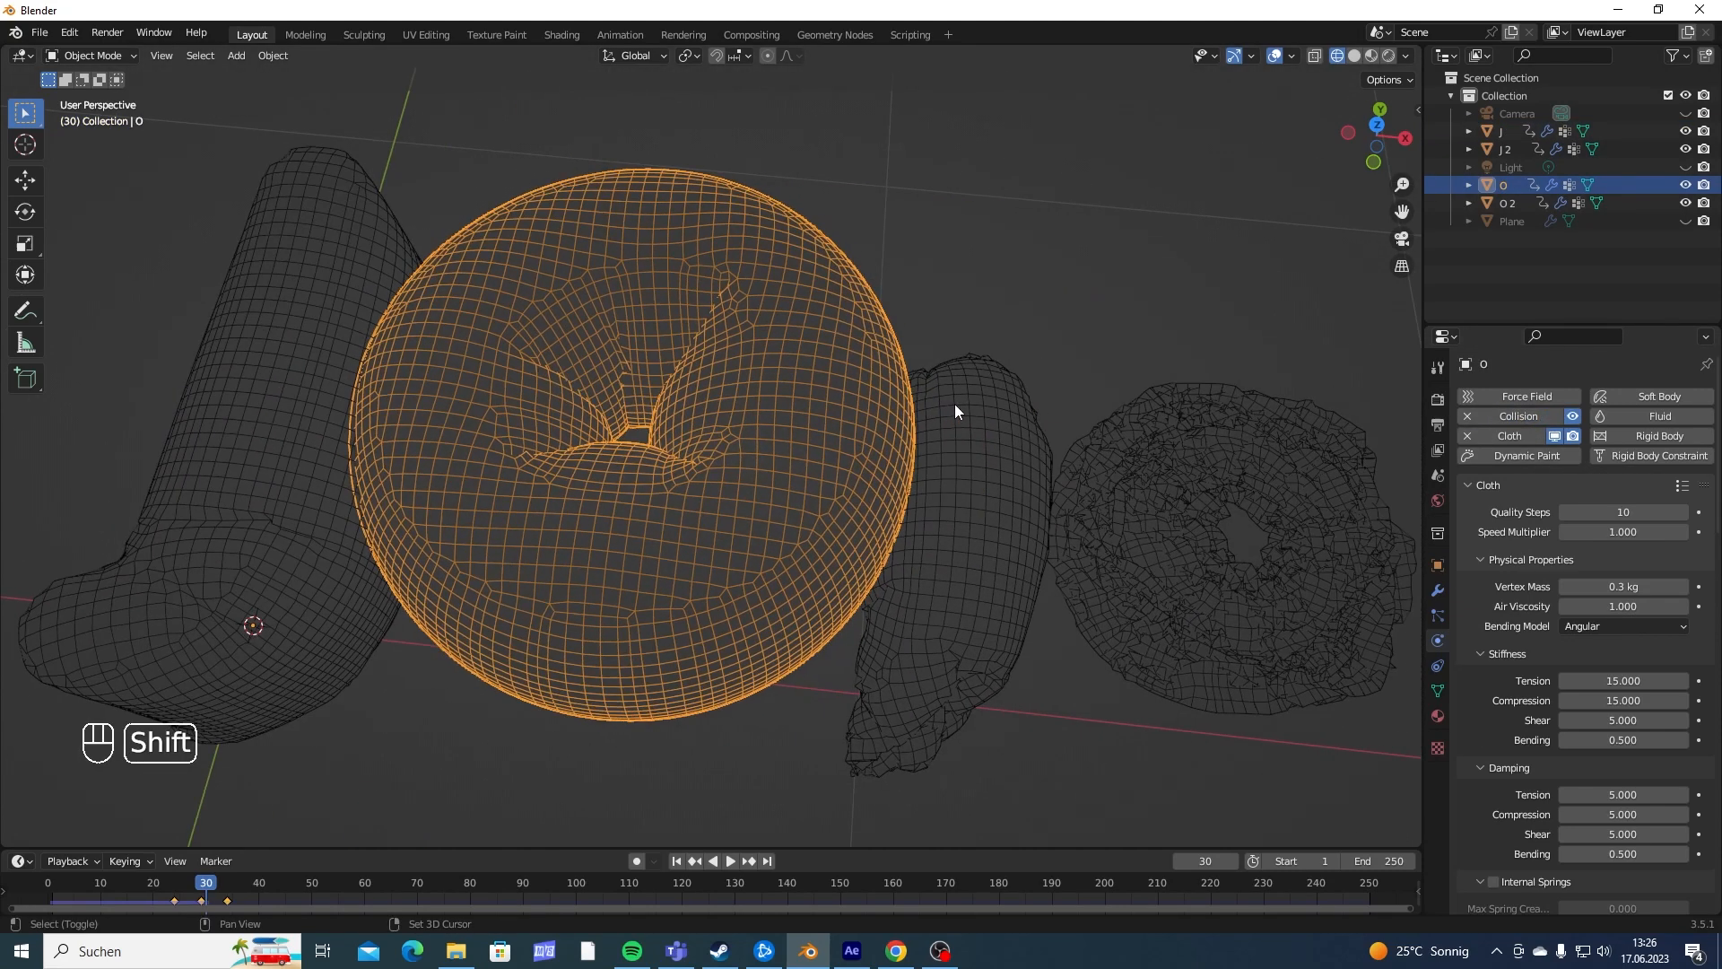
pyautogui.click(954, 403)
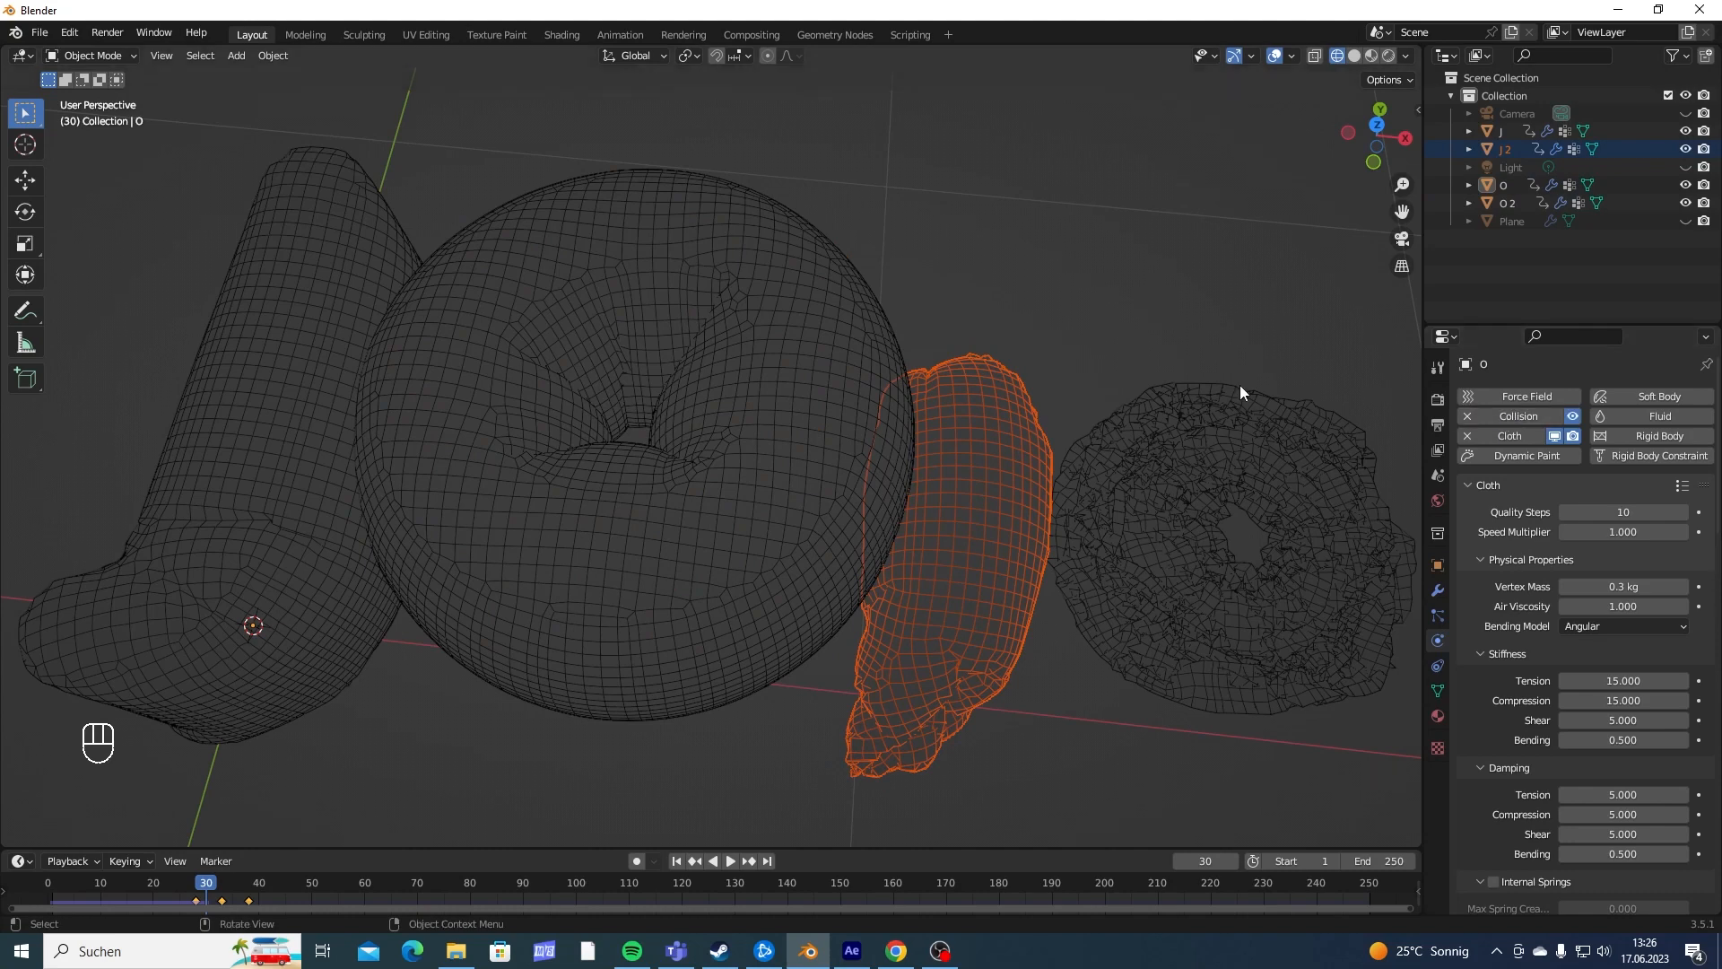
pyautogui.keyDown('shift'); pyautogui.moveTo(1239, 392); pyautogui.dragTo(999, 439, button='middle'); pyautogui.keyUp('shift')
pyautogui.click(998, 440)
# - Play the opening frames of the animation in wireframe to check the letters with collisions added
pyautogui.moveTo(879, 407); pyautogui.dragTo(901, 285, button='middle')
pyautogui.press('space')
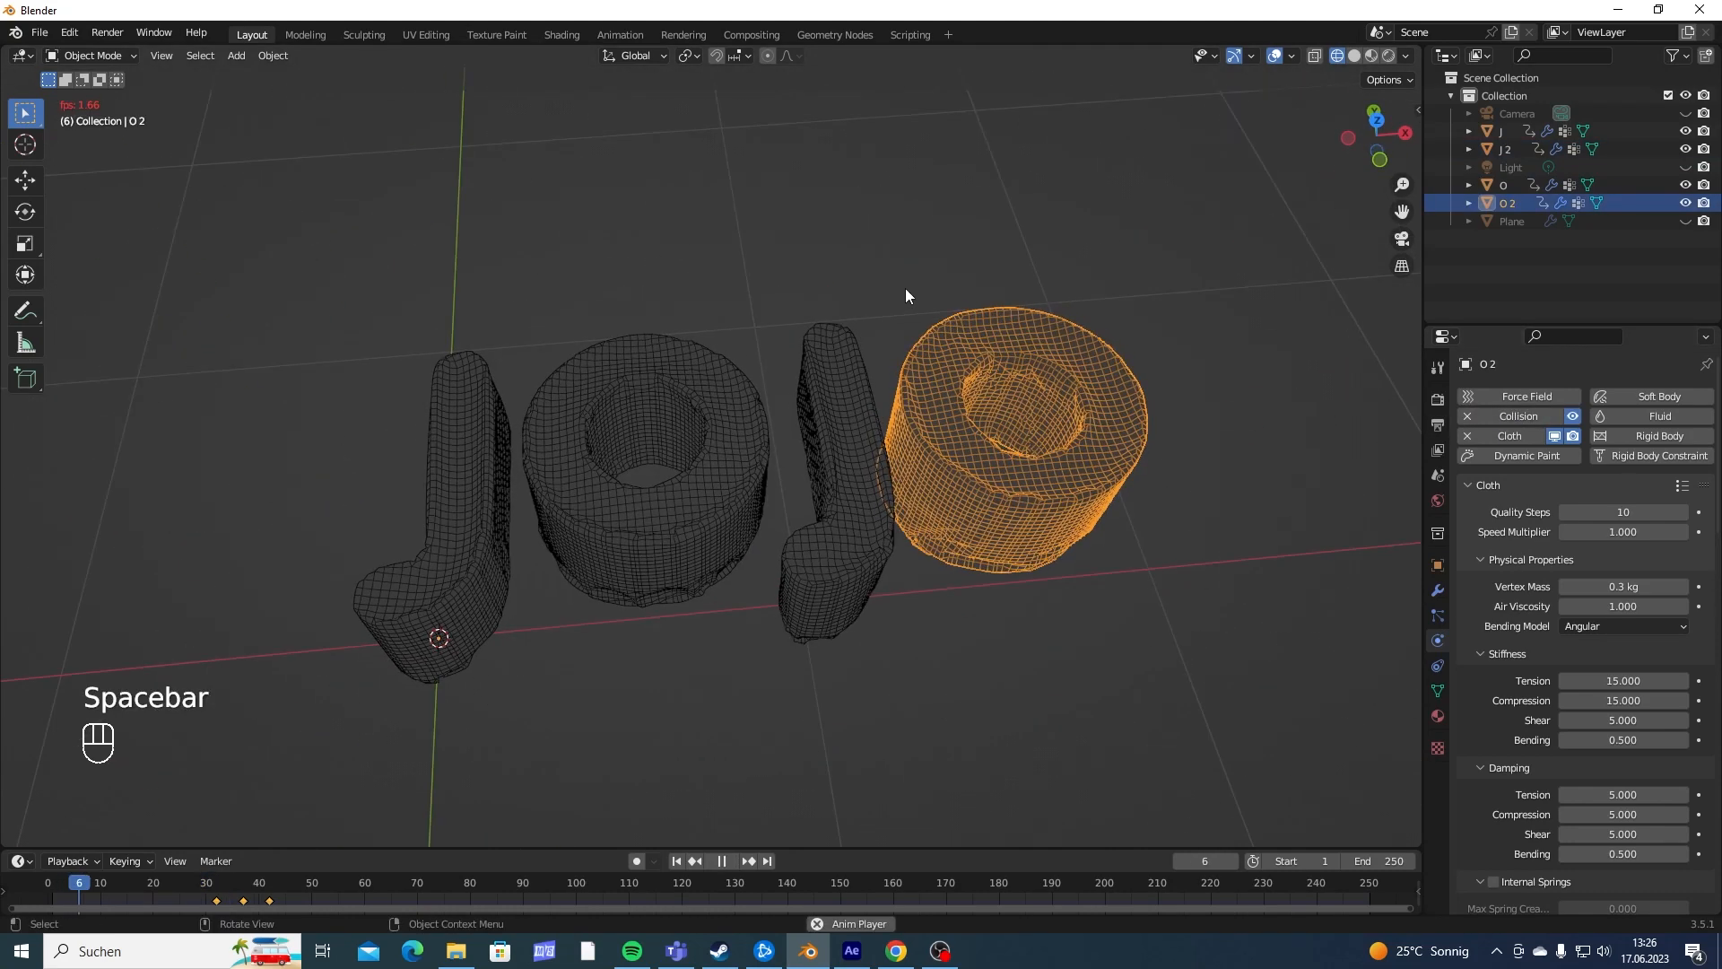
pyautogui.press('space')
# - Review the cloth and collision settings of the second O and open its cloth cache settings
pyautogui.scroll(-3, 1003, 477)
pyautogui.moveTo(979, 477); pyautogui.dragTo(921, 497, button='middle')
pyautogui.scroll(4, 997, 505)
pyautogui.scroll(-6, 1506, 578)
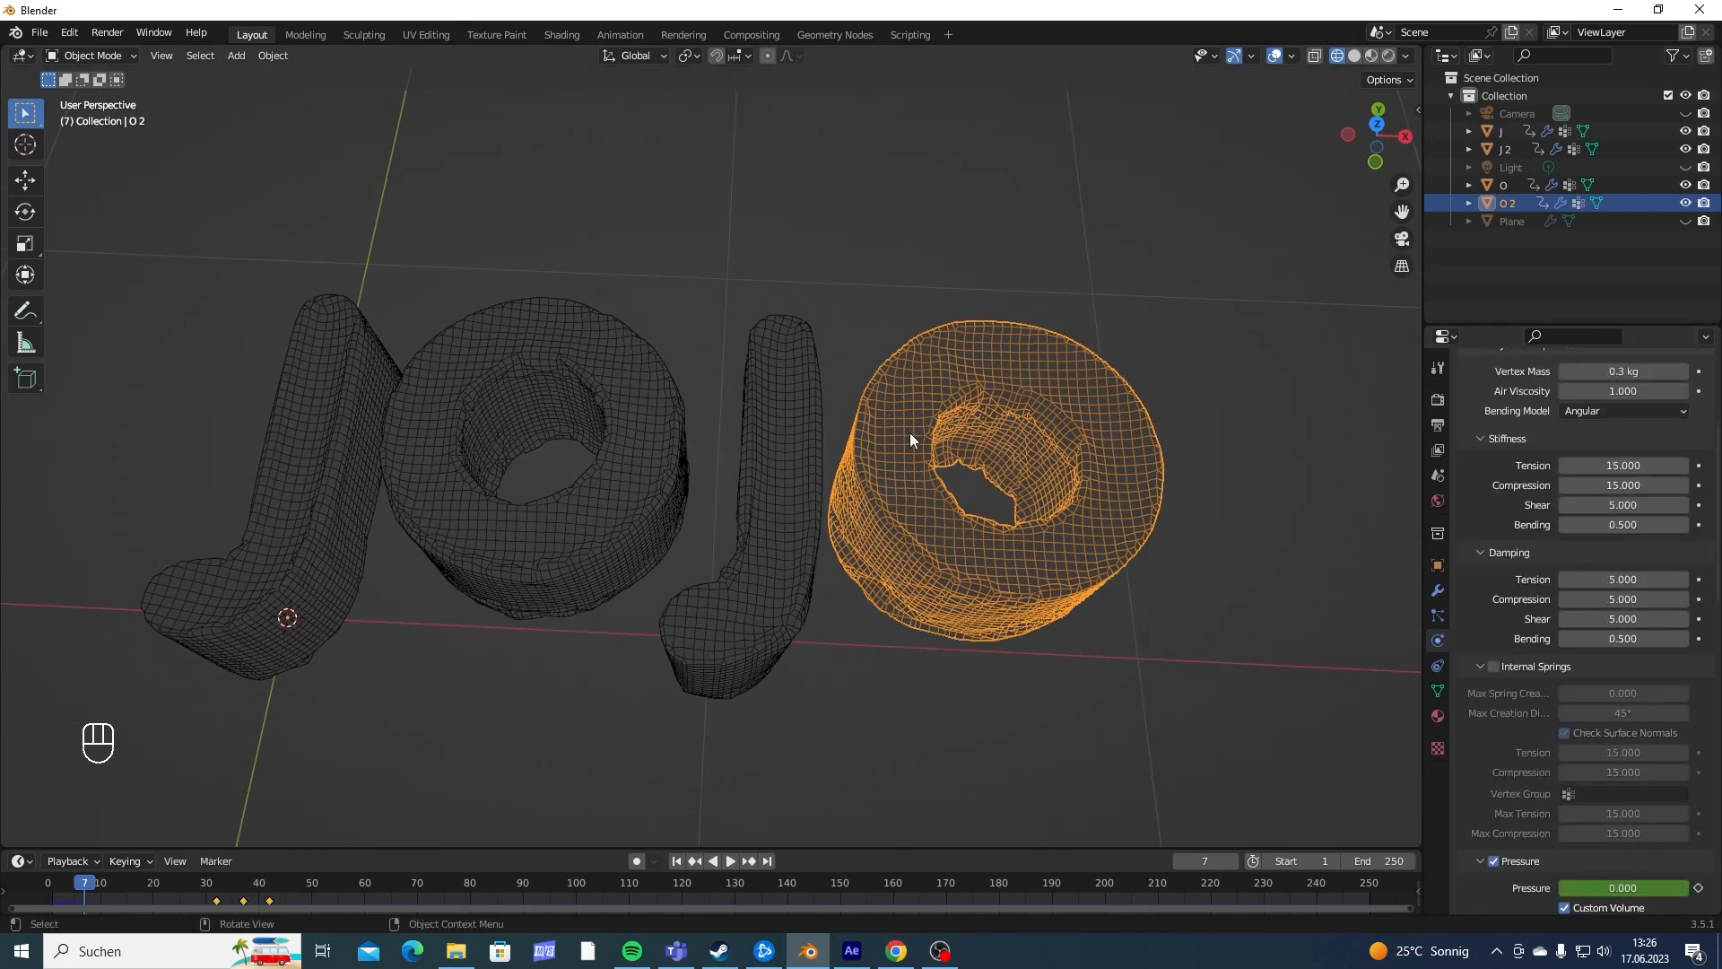
pyautogui.scroll(-4, 910, 440)
pyautogui.scroll(-15, 1512, 486)
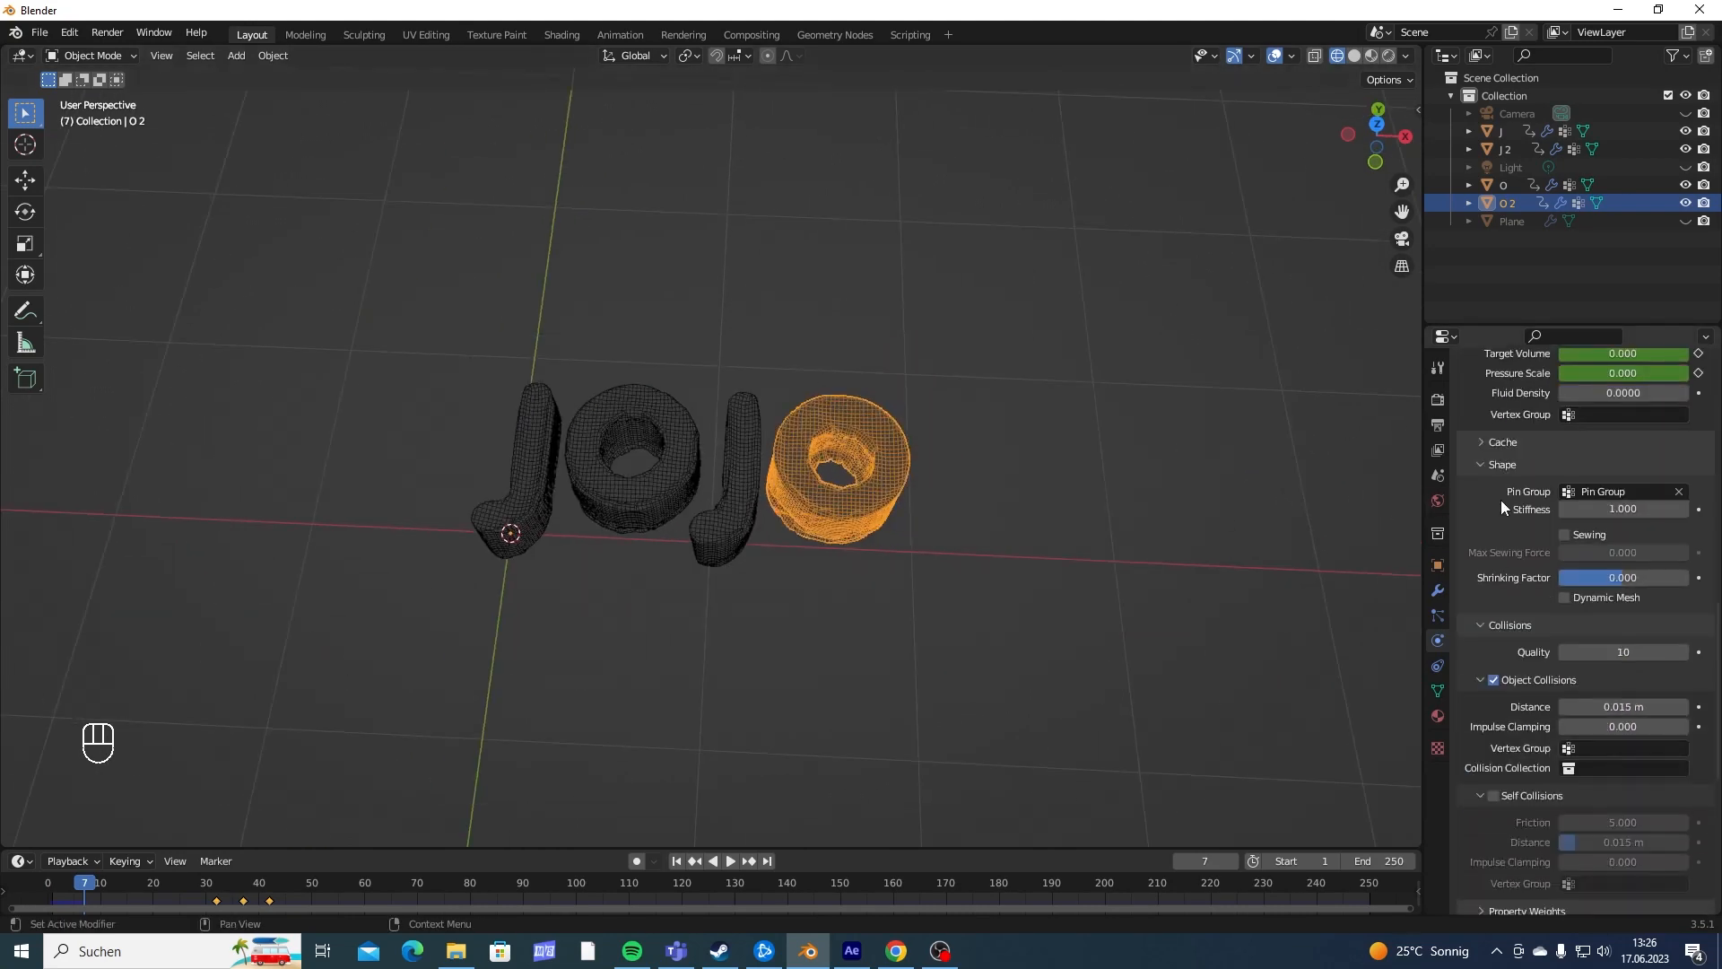
pyautogui.scroll(-11, 1510, 646)
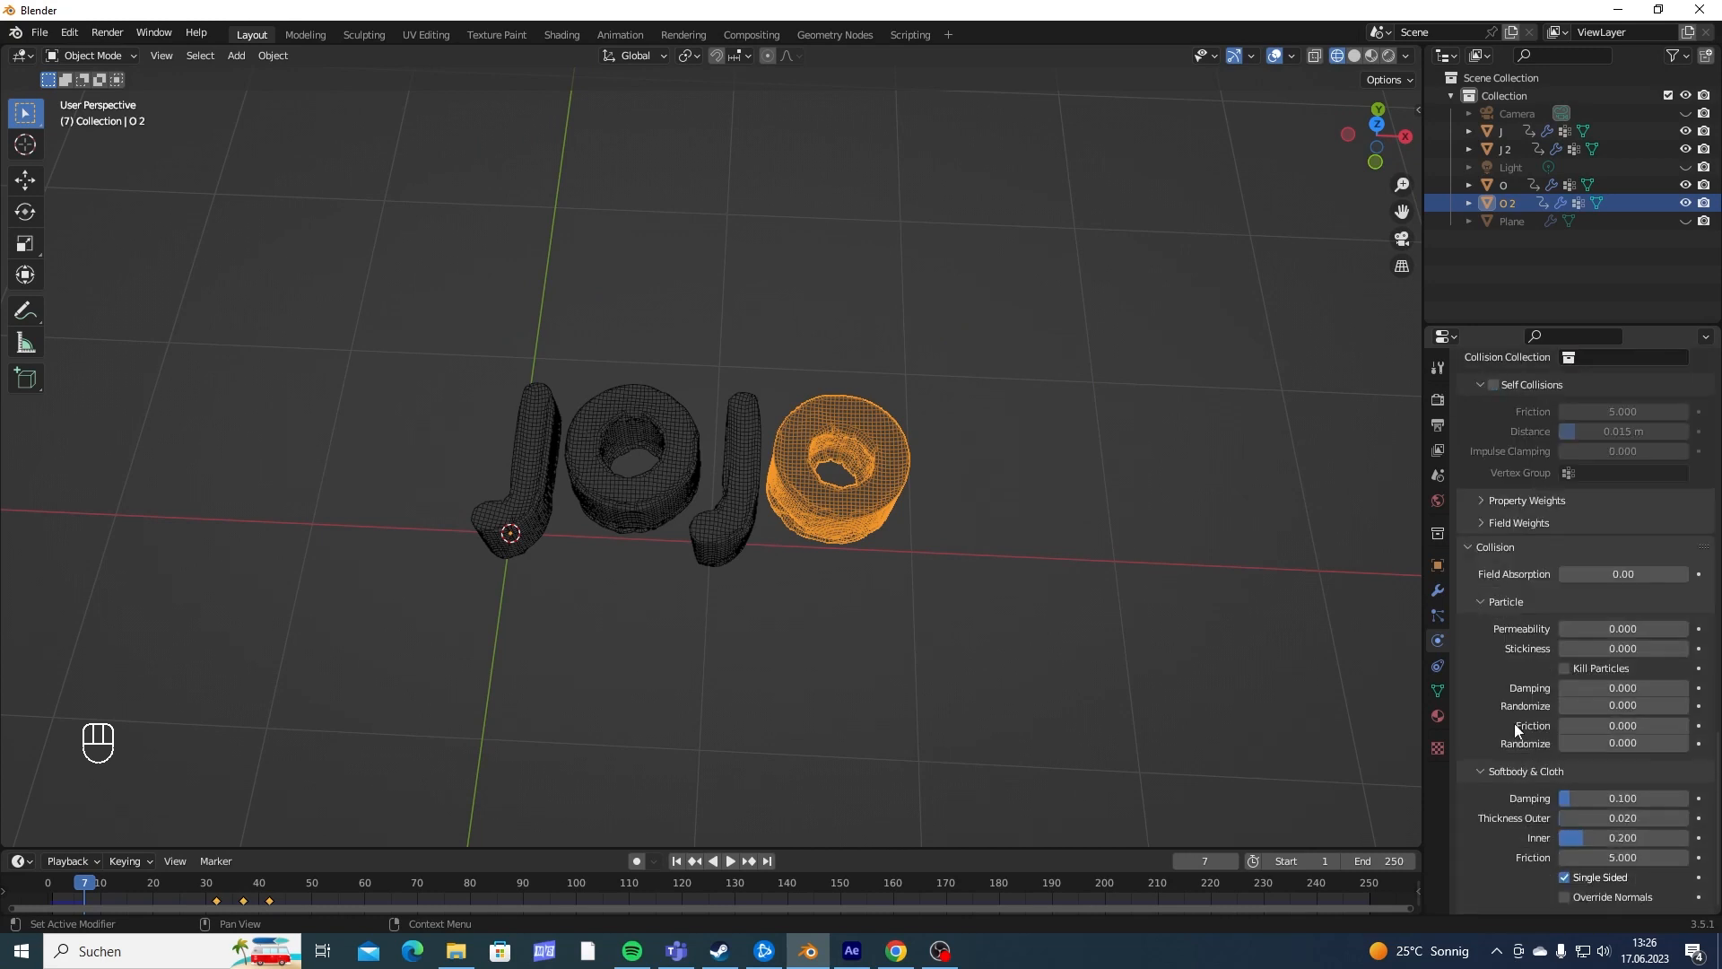
pyautogui.scroll(12, 1514, 723)
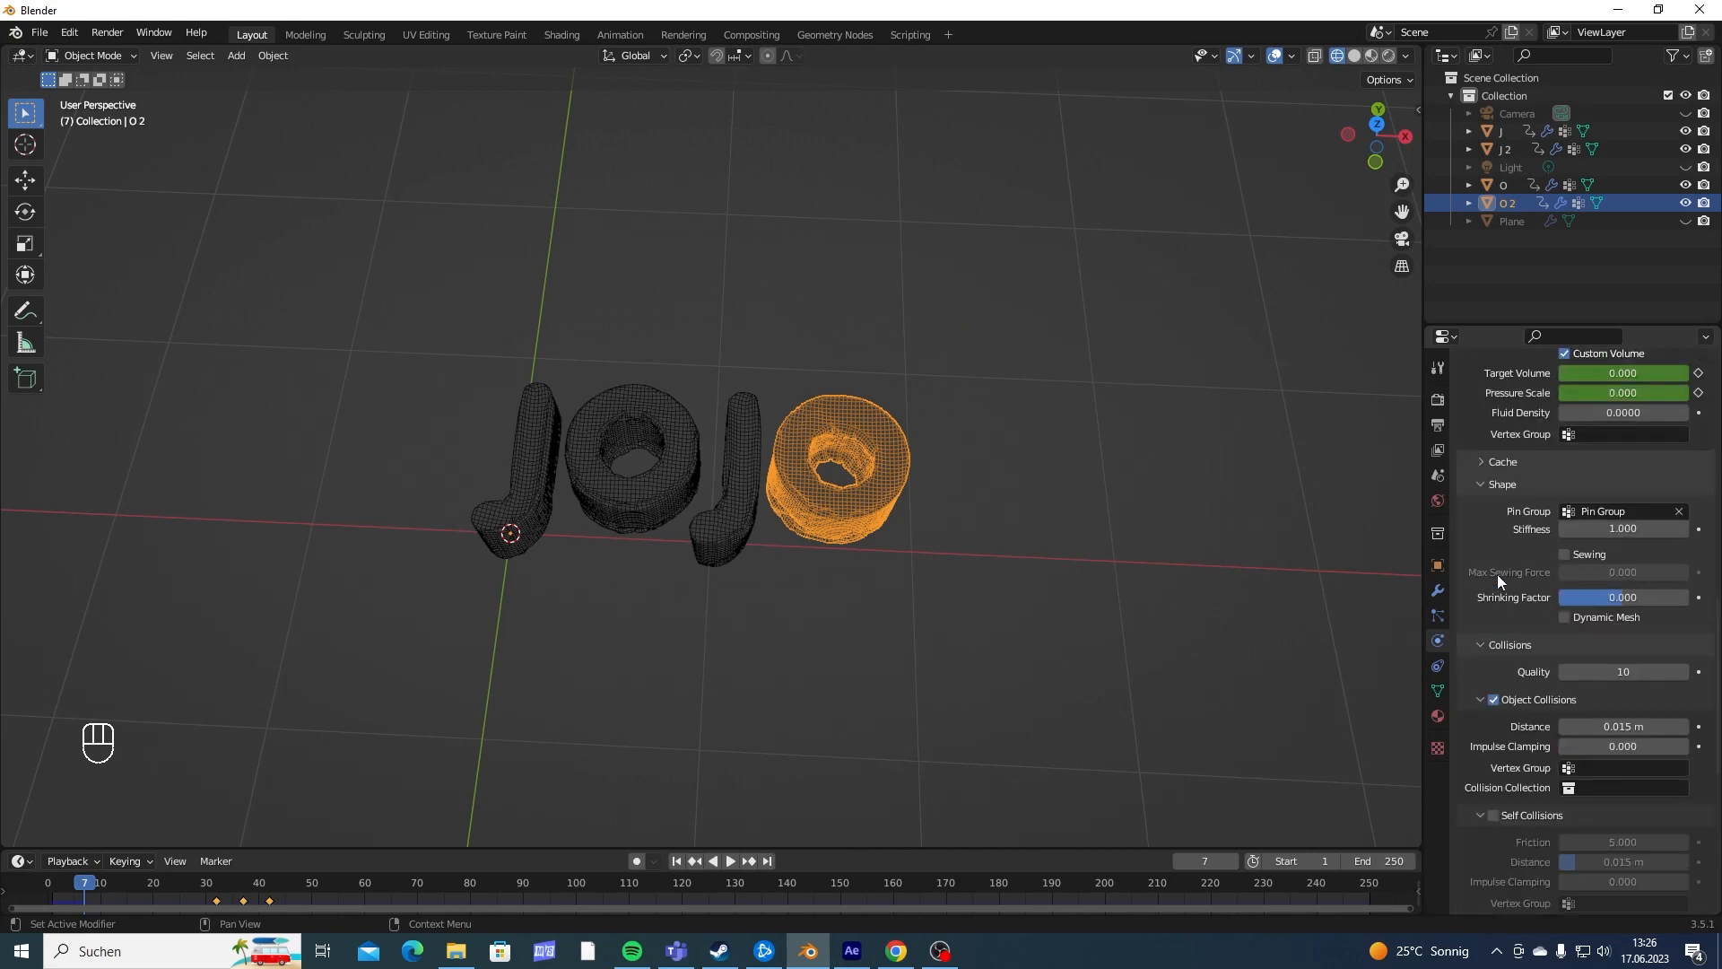
pyautogui.scroll(2, 1497, 574)
pyautogui.click(1502, 533)
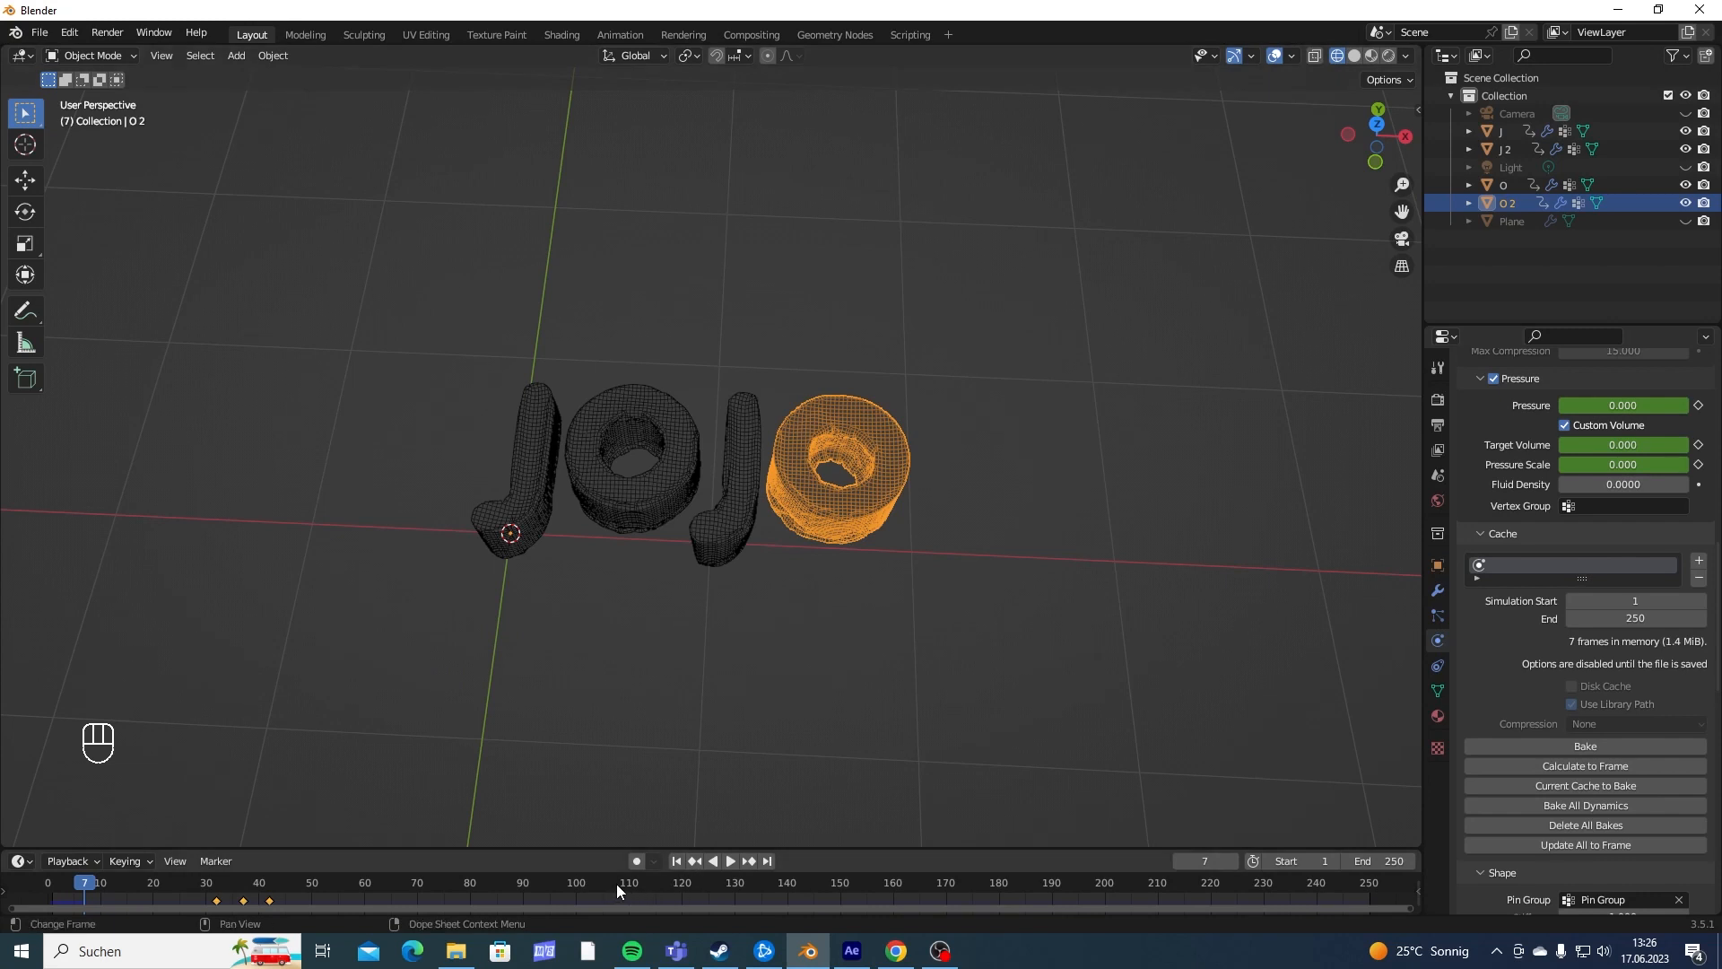
# - Move to frame 130 and set the simulation end of the second O's cloth cache to 130
pyautogui.moveTo(631, 888); pyautogui.dragTo(741, 889)
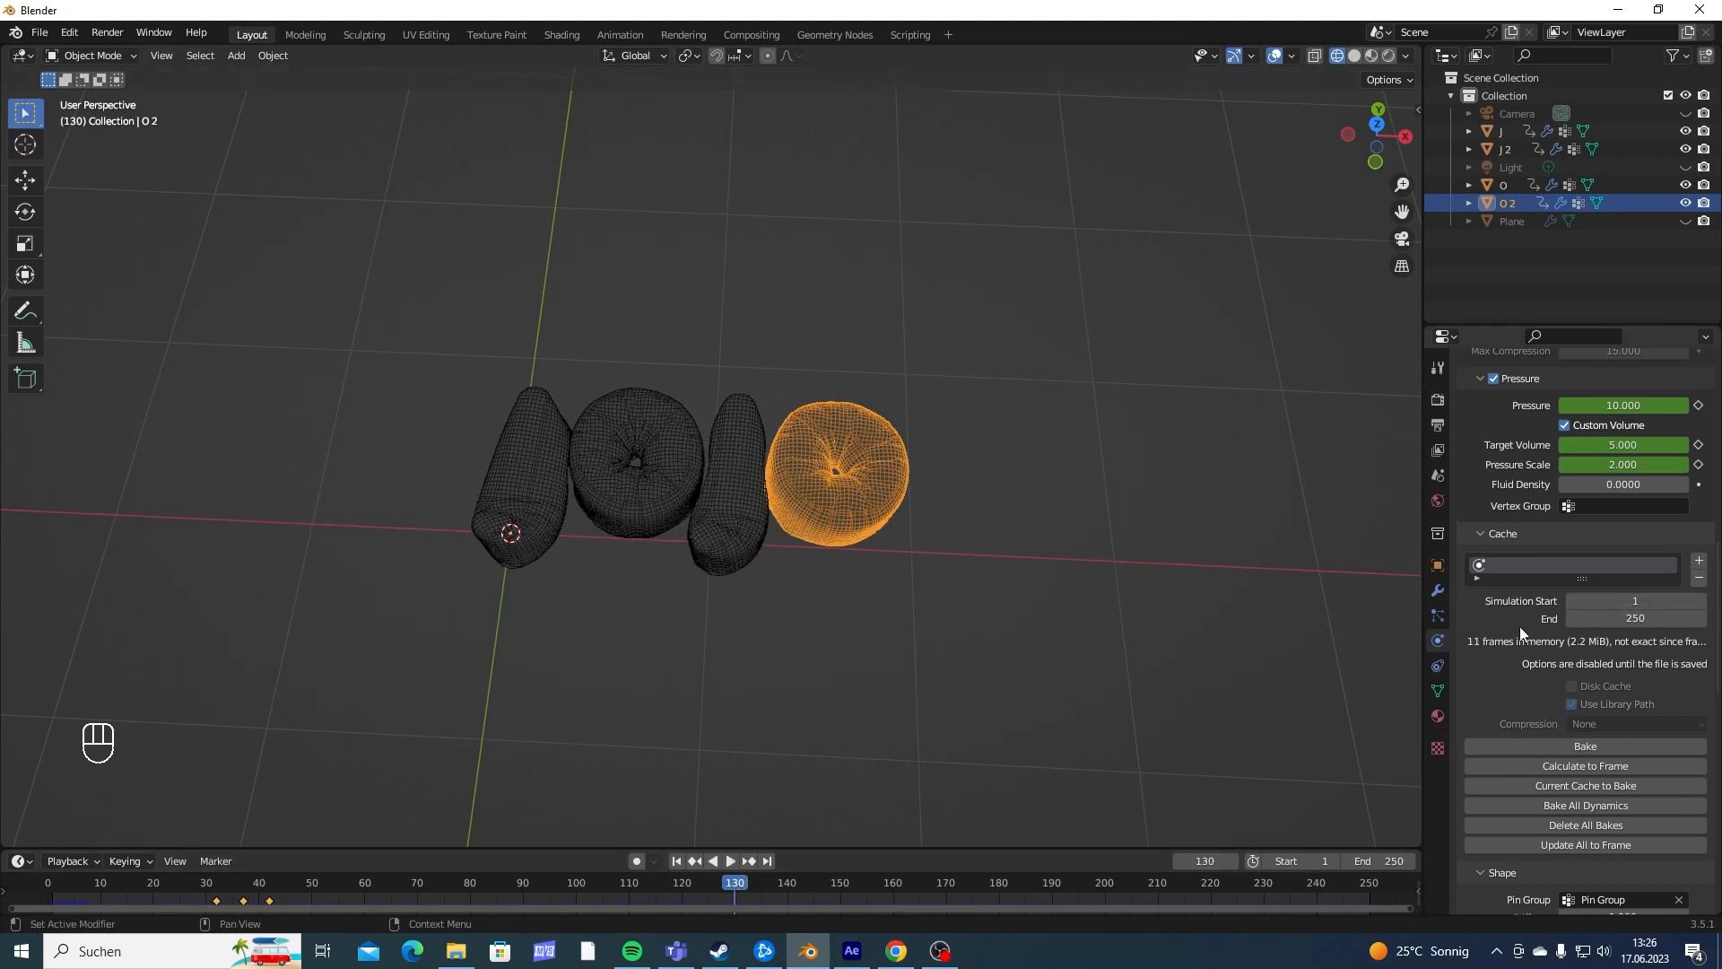
pyautogui.scroll(2, 1089, 543)
pyautogui.scroll(1, 1089, 547)
pyautogui.click(1667, 619)
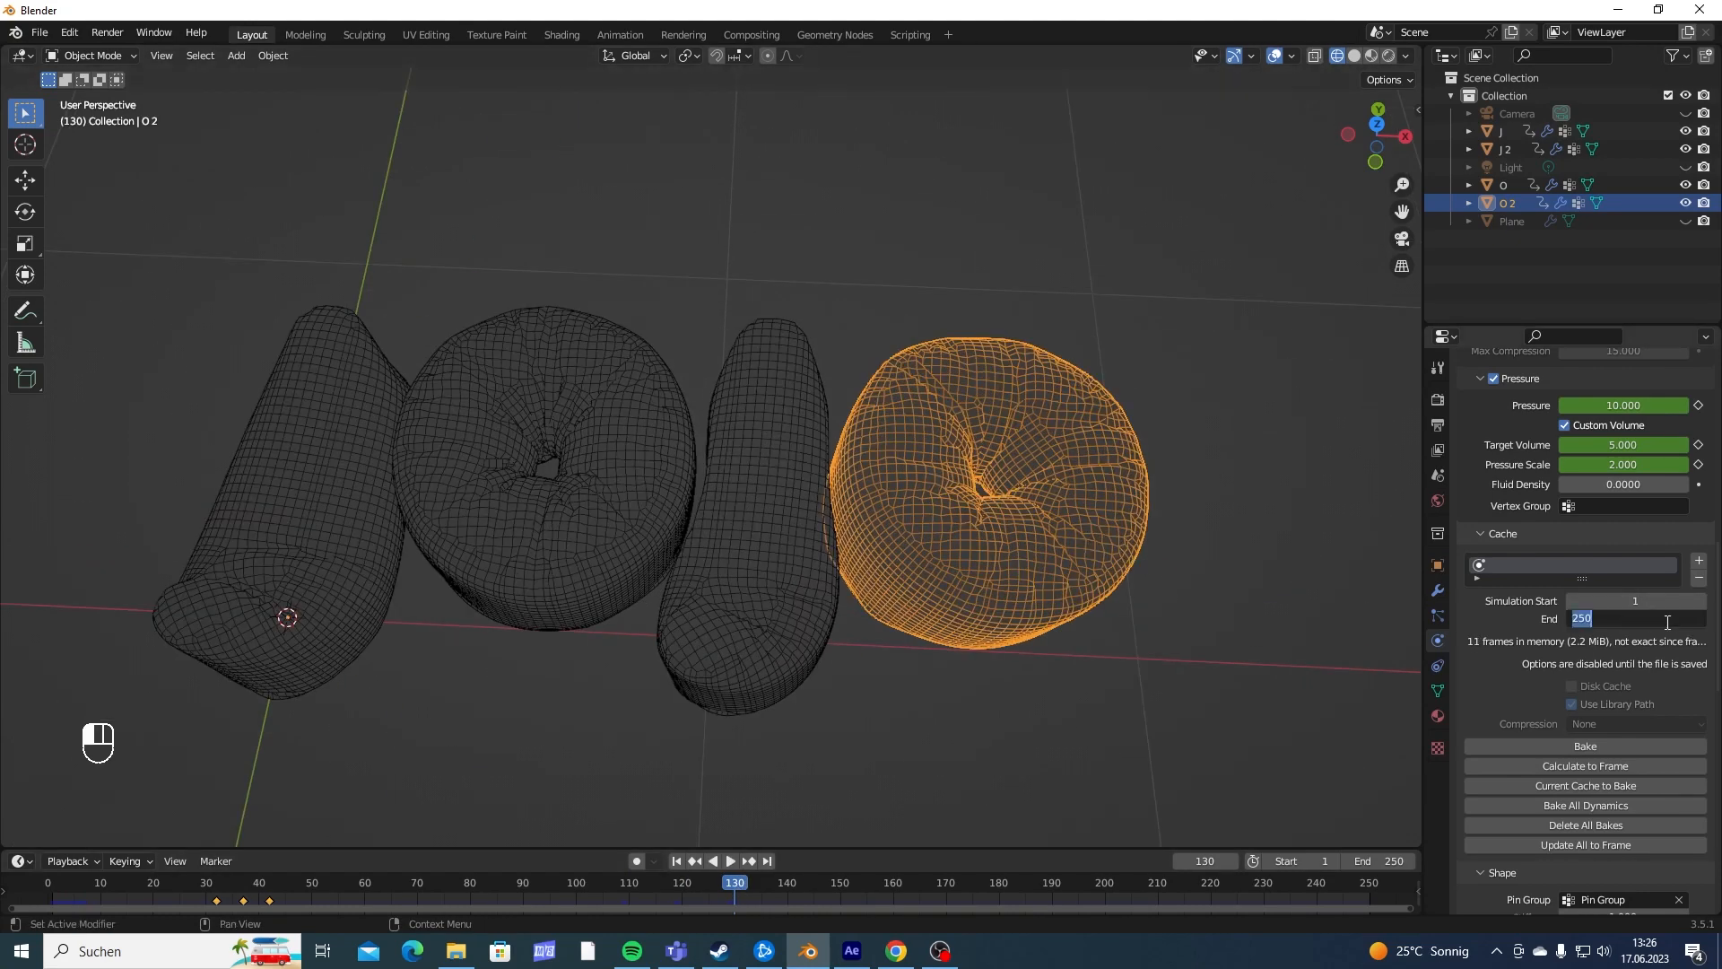
pyautogui.write('130')
pyautogui.press('Return')
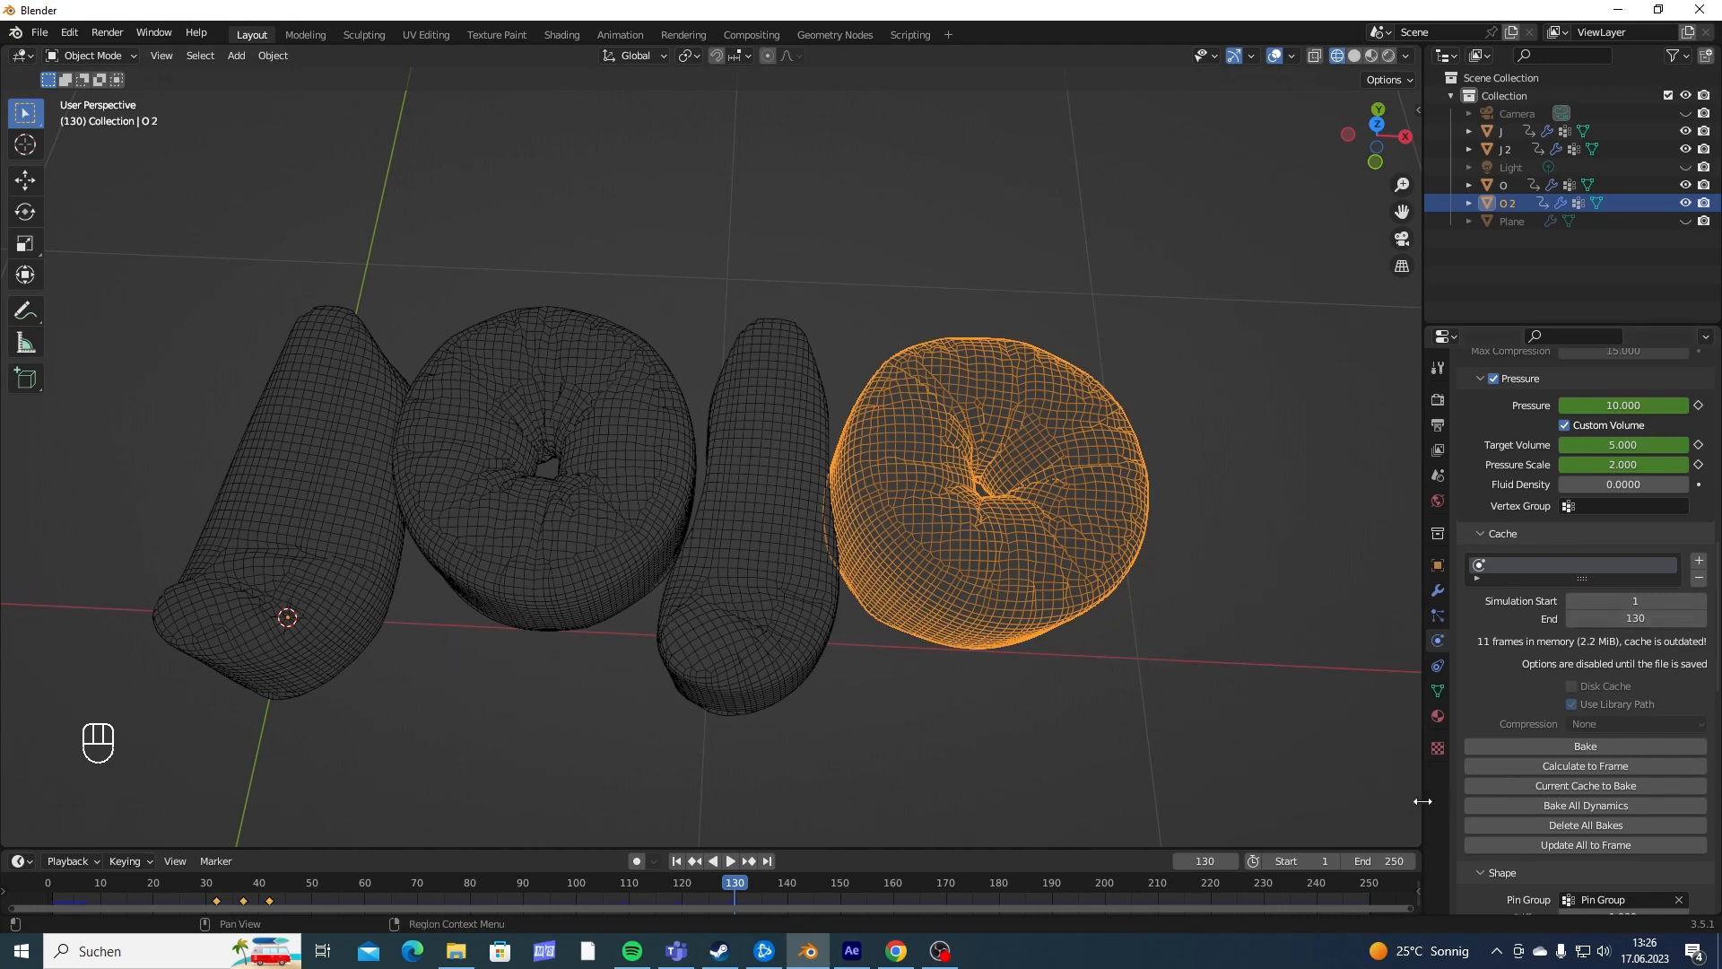
# - Set the scene's end frame to 130
pyautogui.click(1385, 860)
pyautogui.write('130')
pyautogui.press('Return')
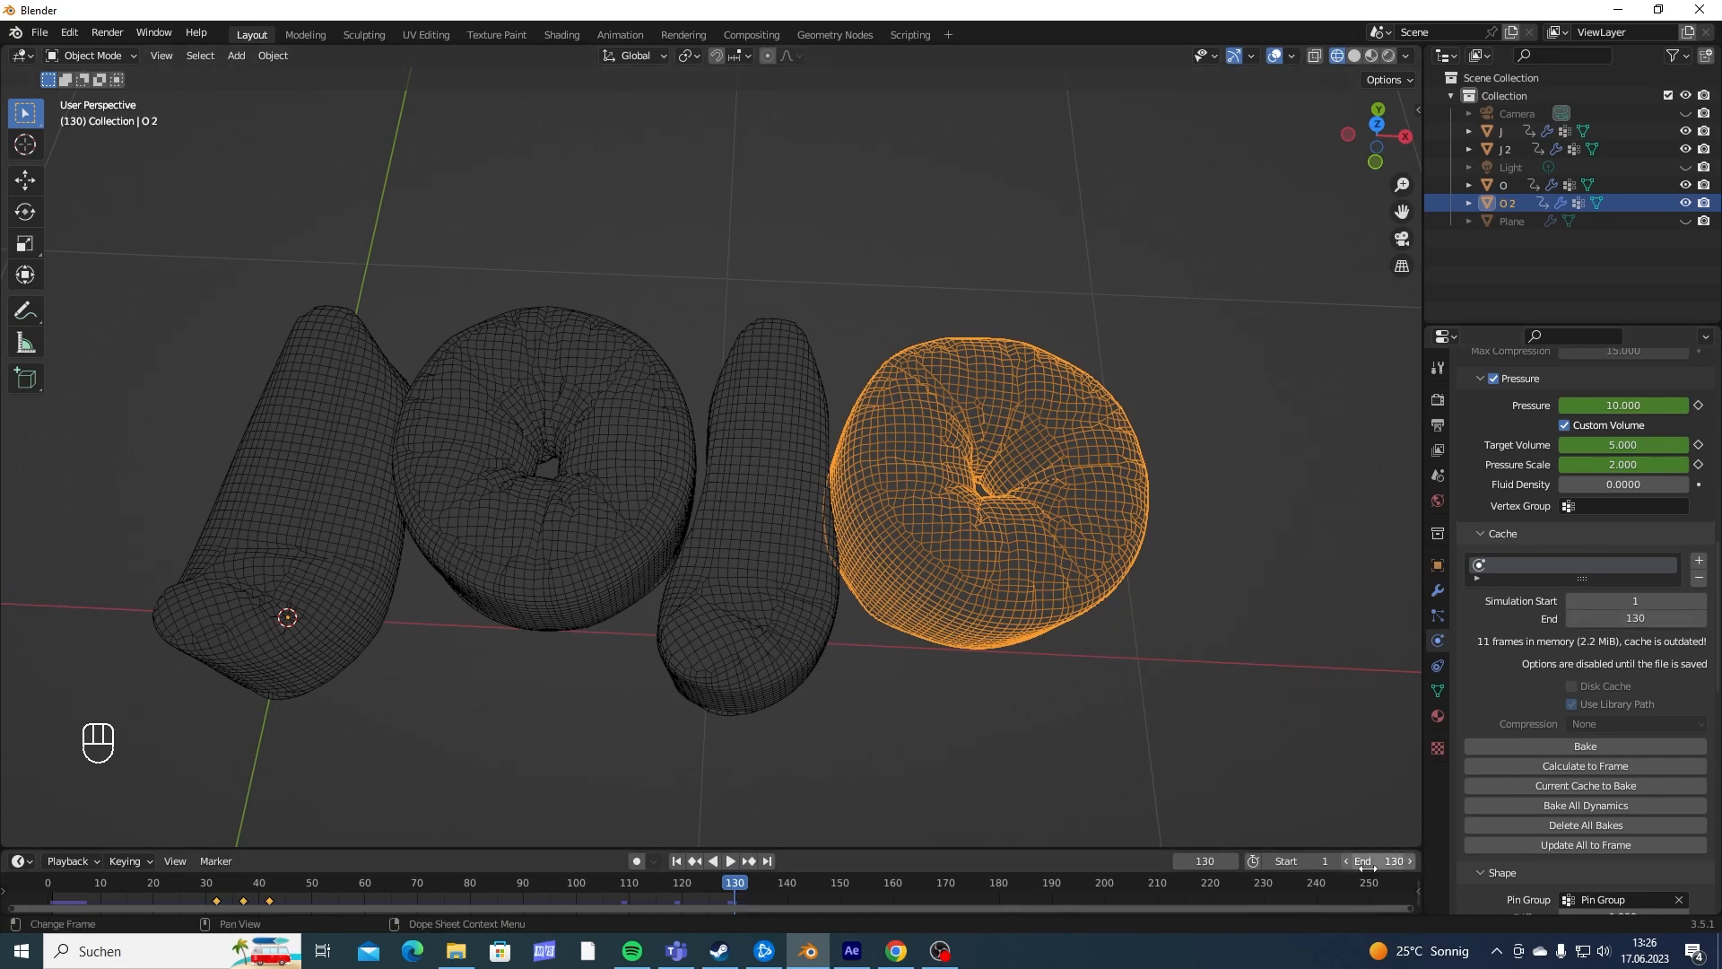
# - Select all four JOJO letters with the second O active and bake the cloth simulation
pyautogui.keyDown('shift'); pyautogui.moveTo(868, 617); pyautogui.dragTo(909, 573, button='middle'); pyautogui.keyUp('shift')
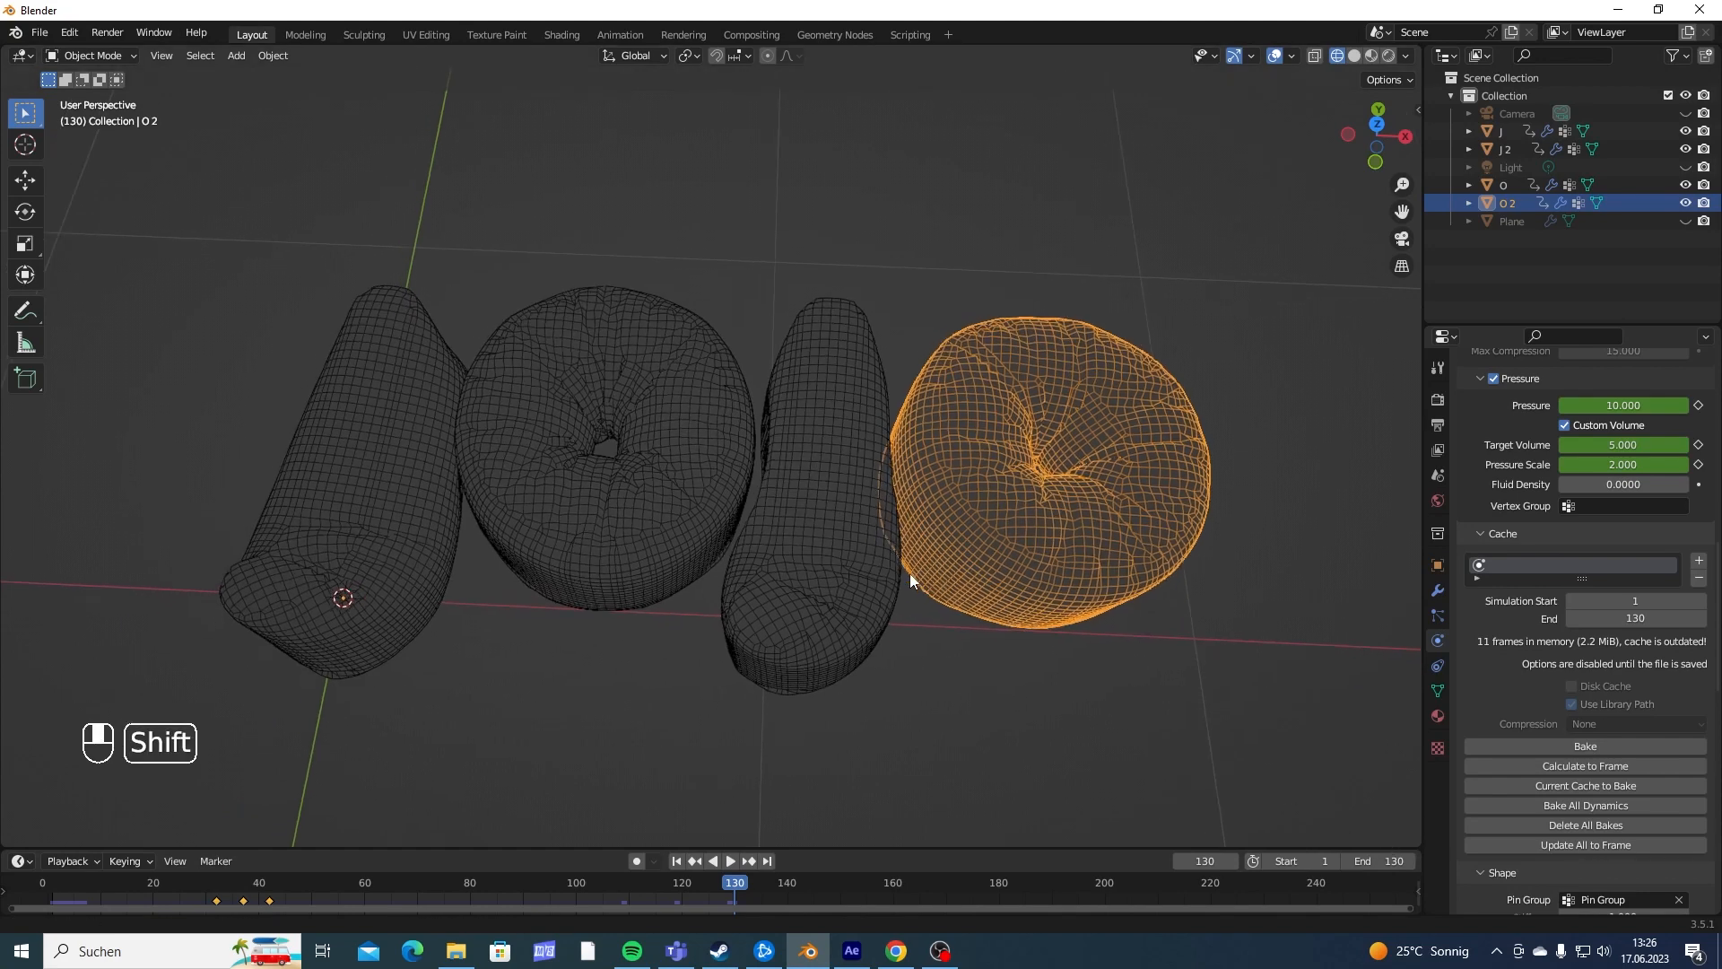
pyautogui.moveTo(269, 230); pyautogui.dragTo(1220, 550)
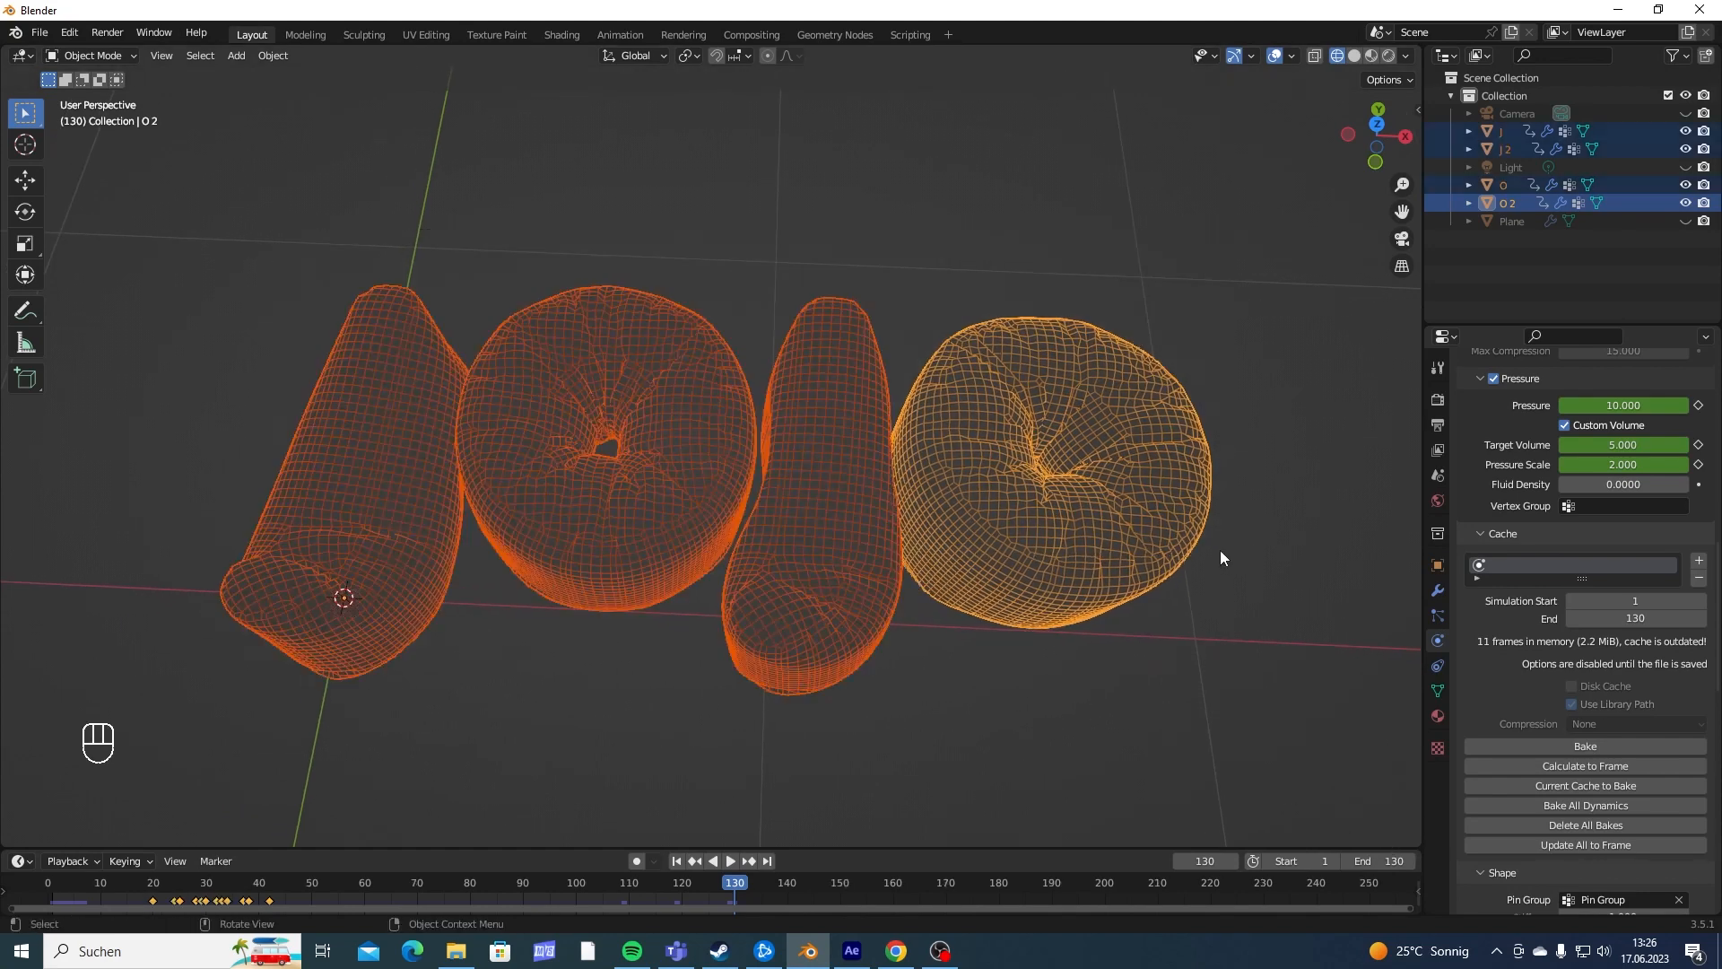
pyautogui.click(1591, 745)
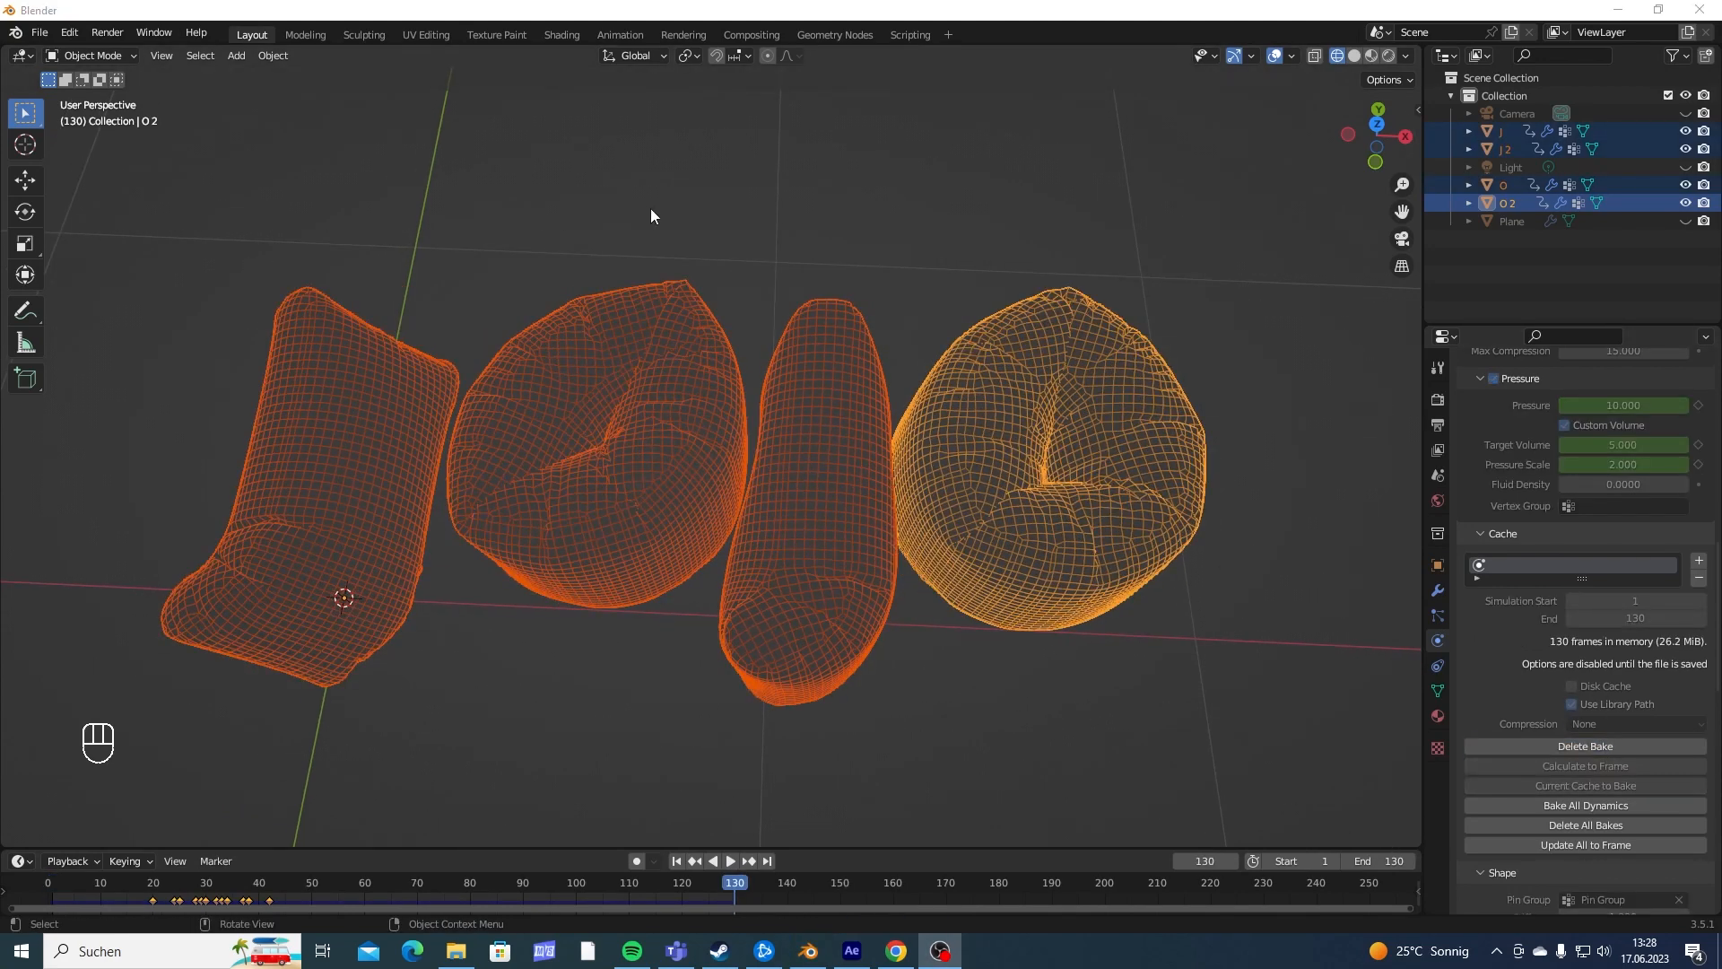
# - Play the baked cloth simulation from the first frame, then scrub the timeline to frame 113 to check the inflation
pyautogui.scroll(-5, 807, 260)
pyautogui.hotkey('shift', 'Left')
pyautogui.press('space')
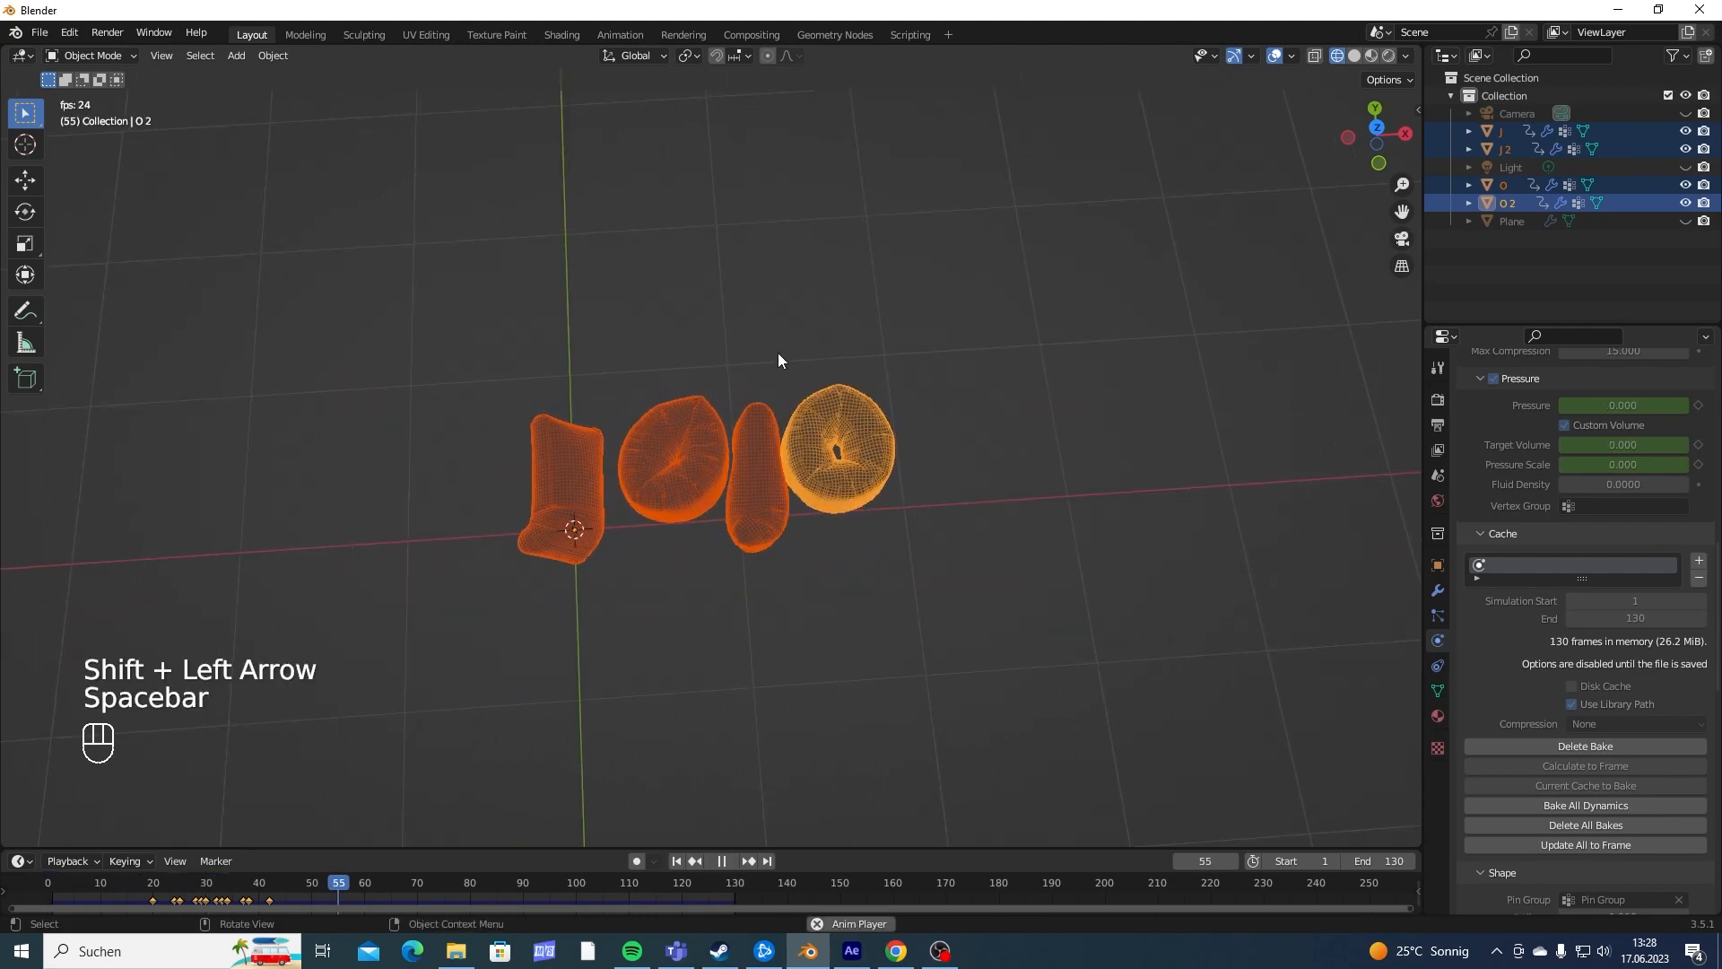
pyautogui.press('space')
pyautogui.scroll(8, 805, 497)
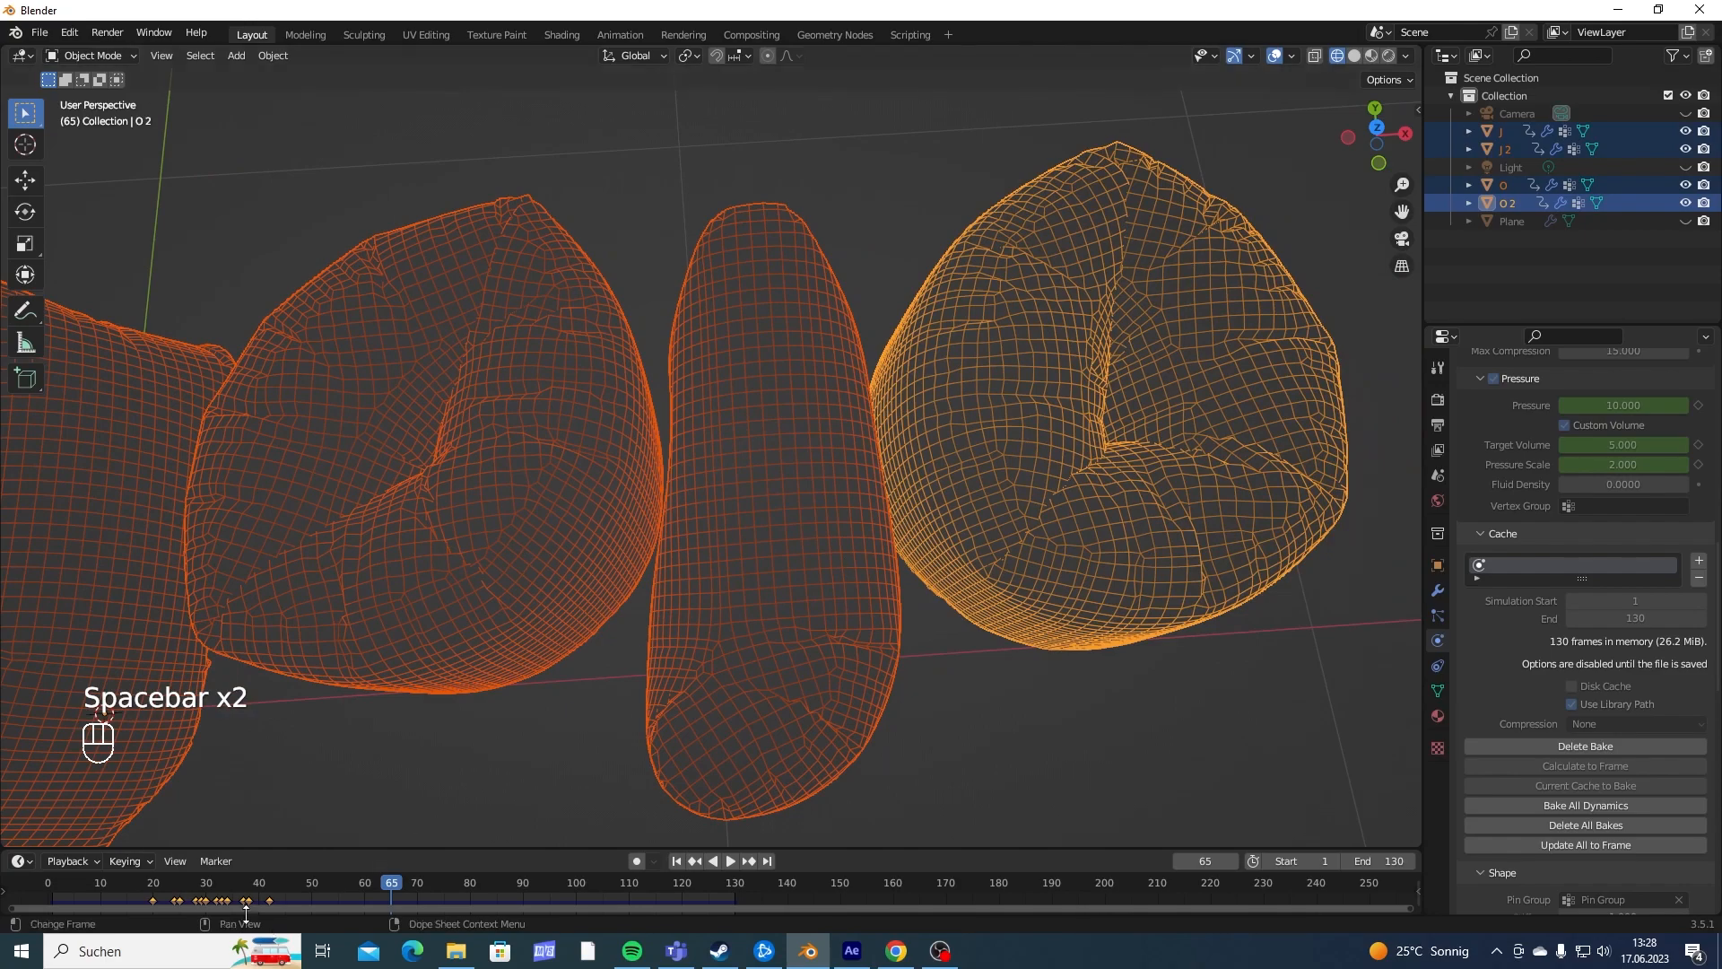
pyautogui.moveTo(157, 881); pyautogui.dragTo(256, 893)
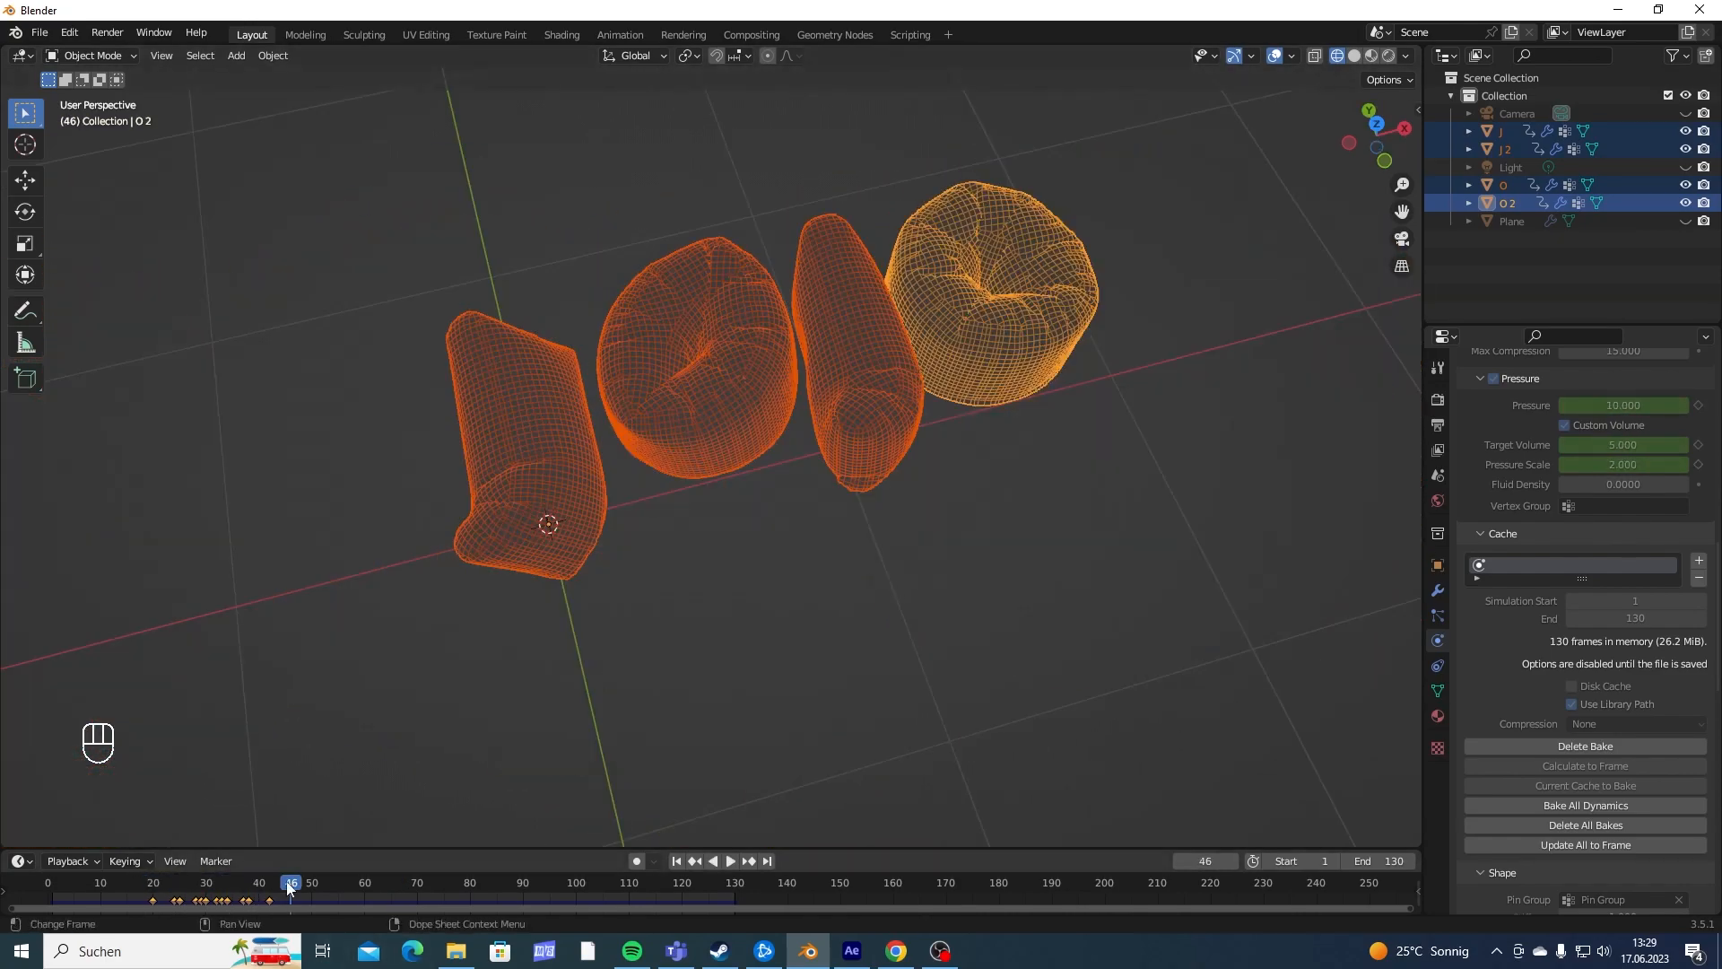
pyautogui.moveTo(287, 883); pyautogui.dragTo(644, 893)
# - Examine the inflated letters from several angles, with the first J selected, to check their shapes and how they touch
pyautogui.moveTo(781, 628); pyautogui.dragTo(676, 610, button='middle')
pyautogui.moveTo(558, 465); pyautogui.dragTo(769, 421, button='middle')
pyautogui.scroll(-2, 654, 492)
pyautogui.click(644, 558)
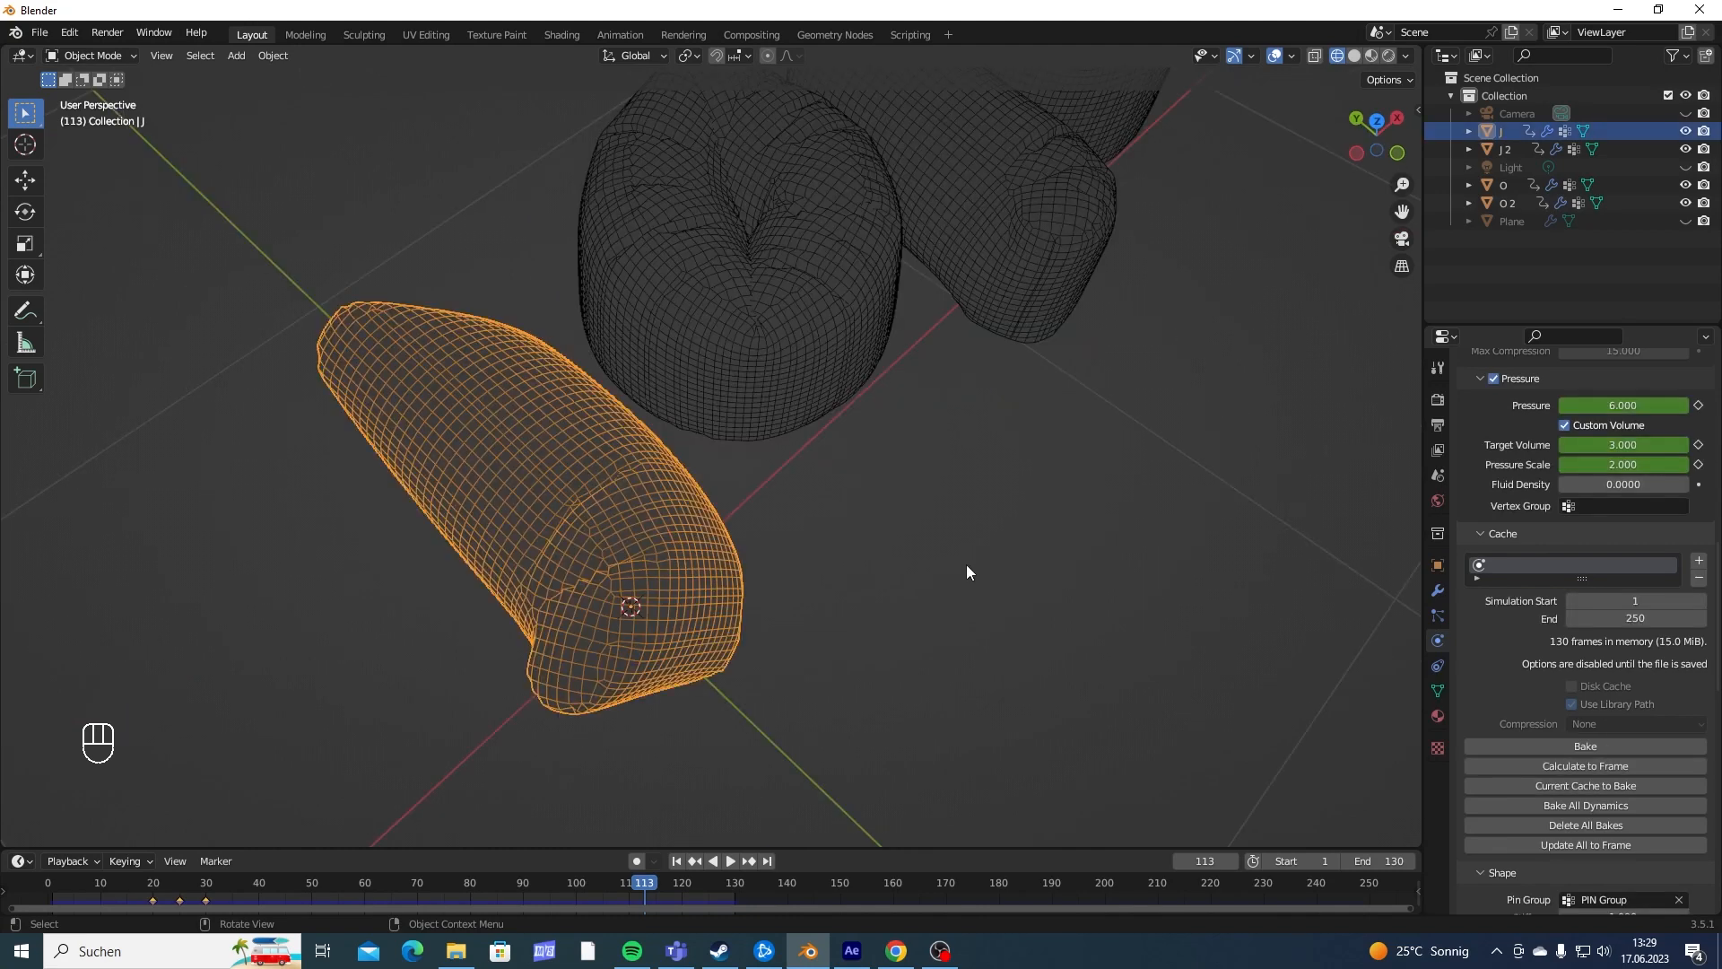
pyautogui.scroll(-2, 965, 563)
pyautogui.keyDown('shift'); pyautogui.moveTo(882, 549); pyautogui.dragTo(950, 560, button='middle'); pyautogui.keyUp('shift')
pyautogui.moveTo(699, 495); pyautogui.dragTo(578, 420, button='middle')
pyautogui.moveTo(791, 525); pyautogui.dragTo(788, 502, button='middle')
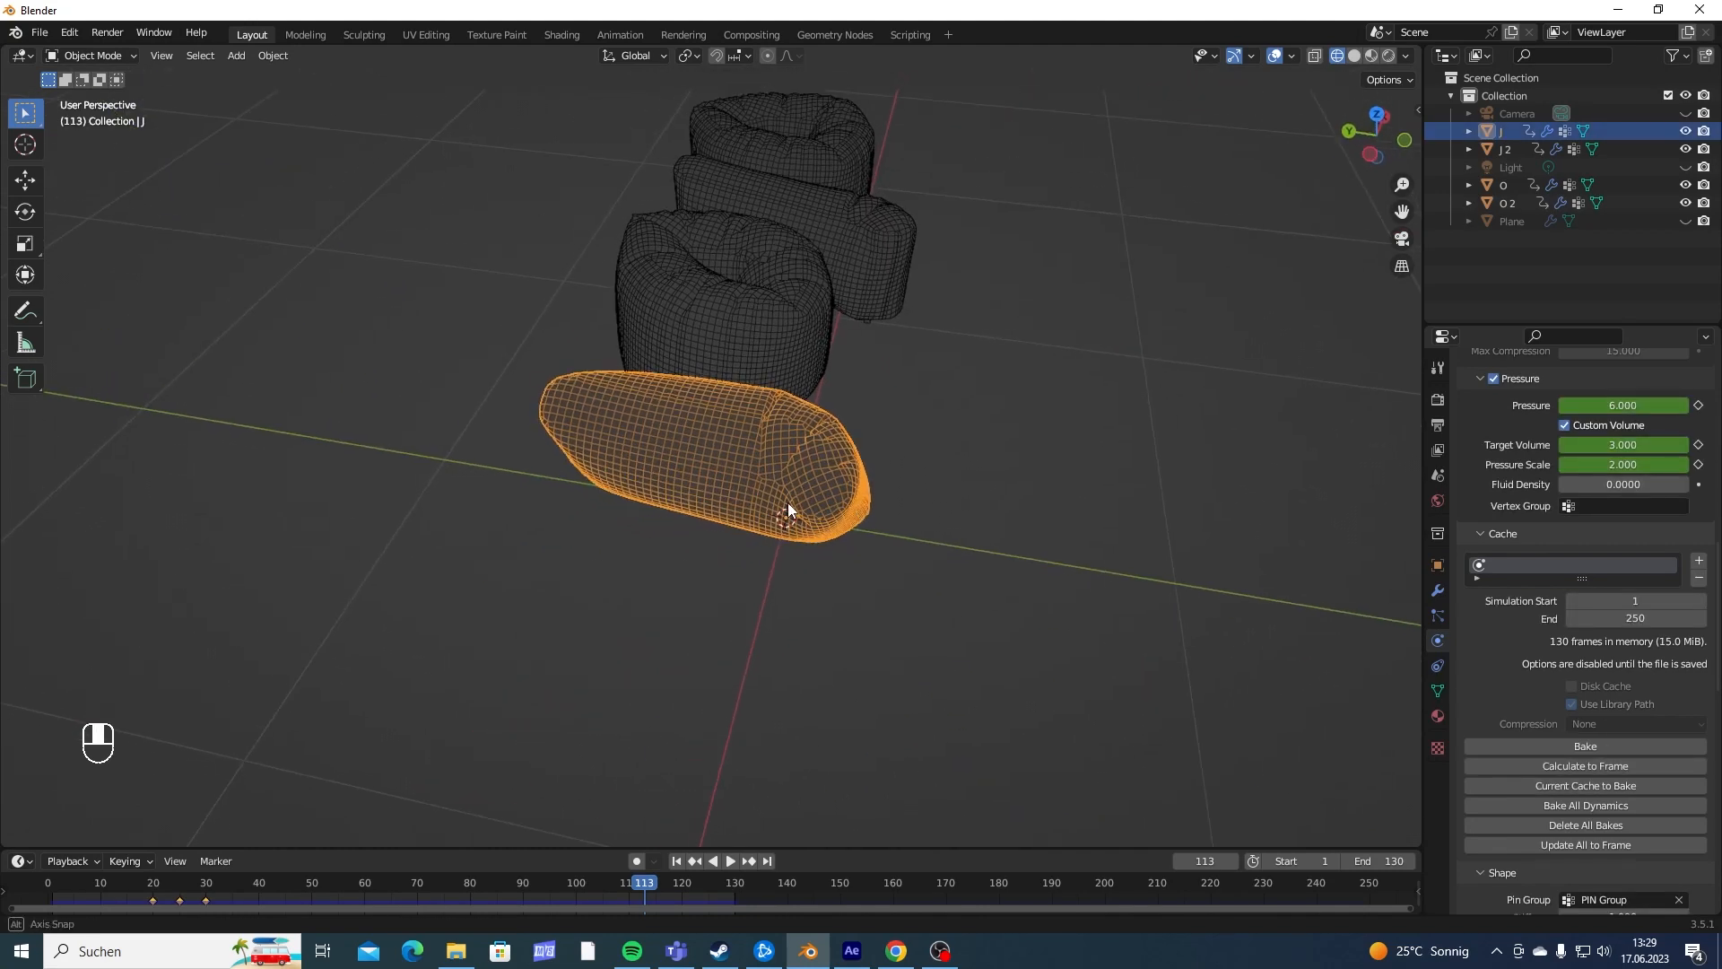
pyautogui.keyDown('shift'); pyautogui.moveTo(804, 440); pyautogui.dragTo(776, 482, button='middle'); pyautogui.keyUp('shift')
pyautogui.moveTo(782, 577); pyautogui.dragTo(764, 647, button='middle')
pyautogui.scroll(3, 648, 574)
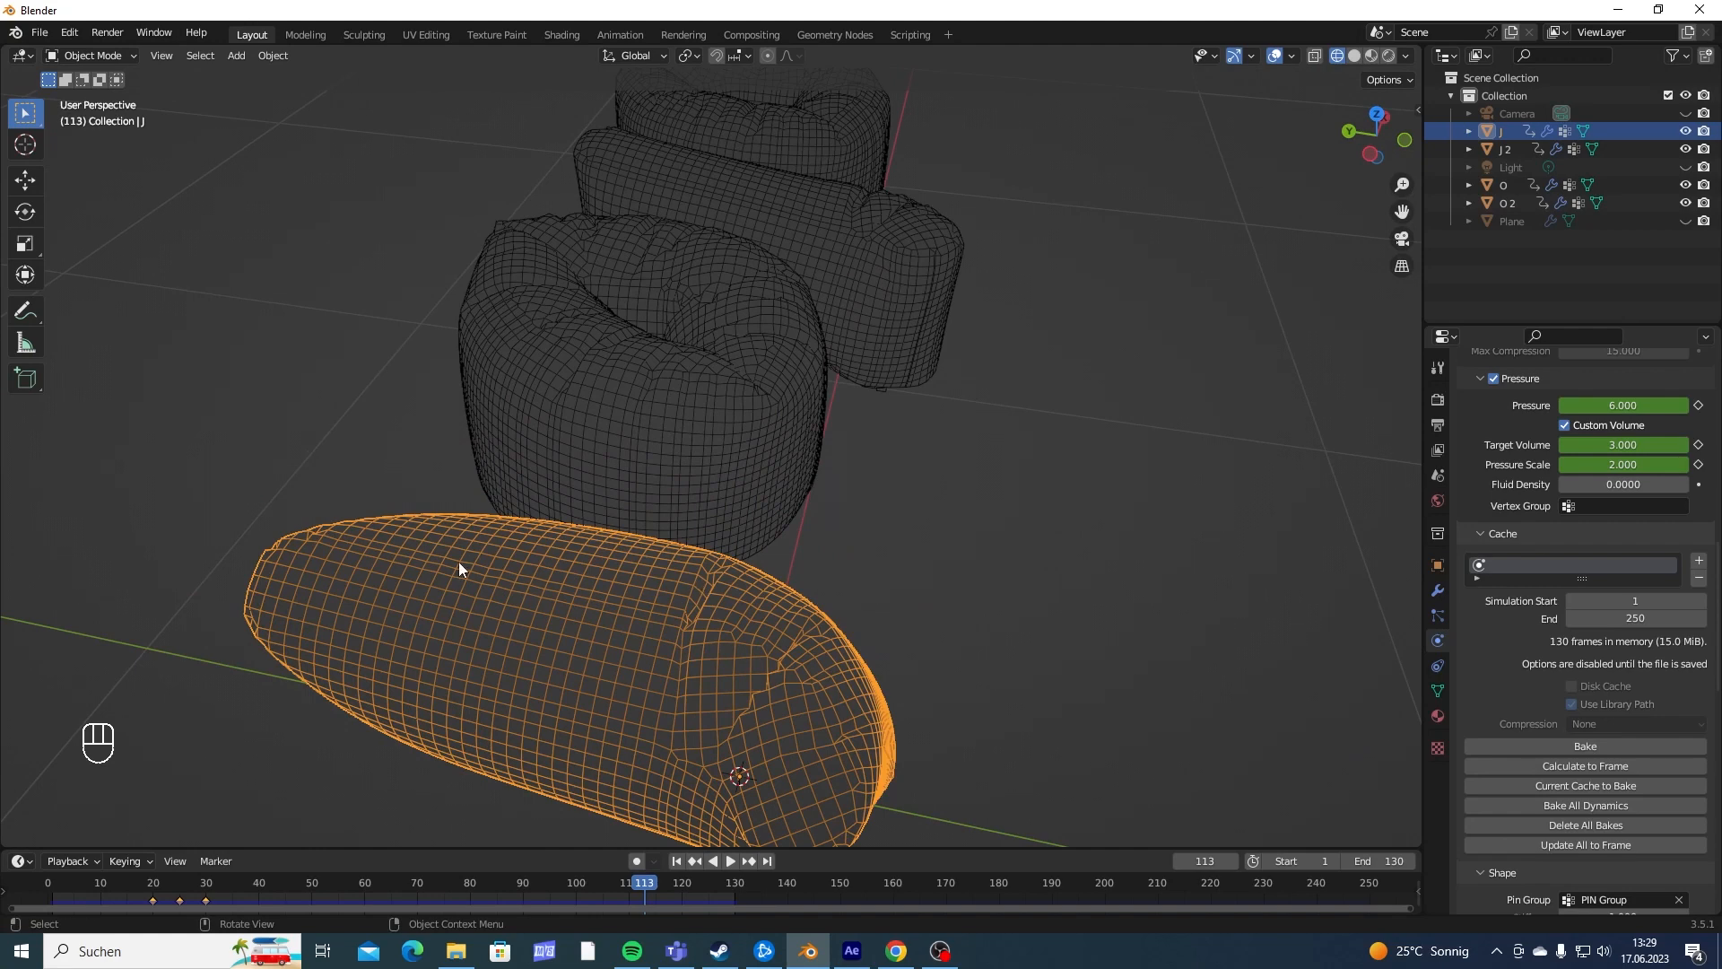
pyautogui.scroll(-4, 459, 569)
pyautogui.keyDown('shift'); pyautogui.moveTo(503, 561); pyautogui.dragTo(683, 612, button='middle'); pyautogui.keyUp('shift')
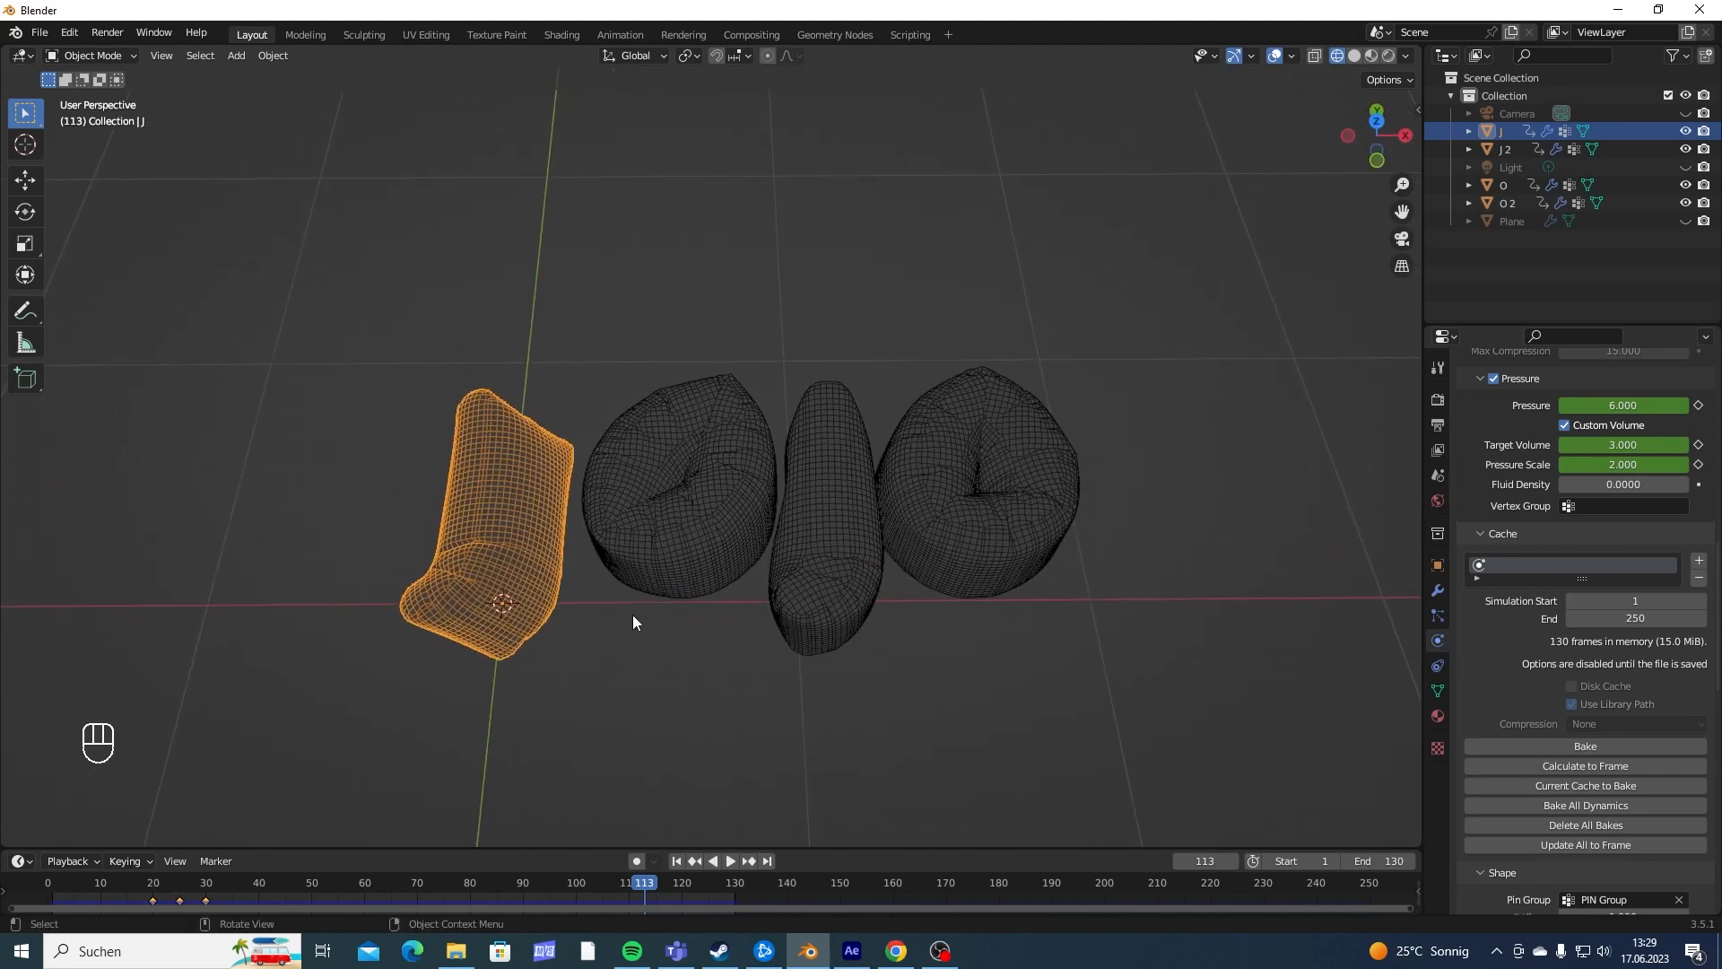
pyautogui.scroll(-5, 694, 508)
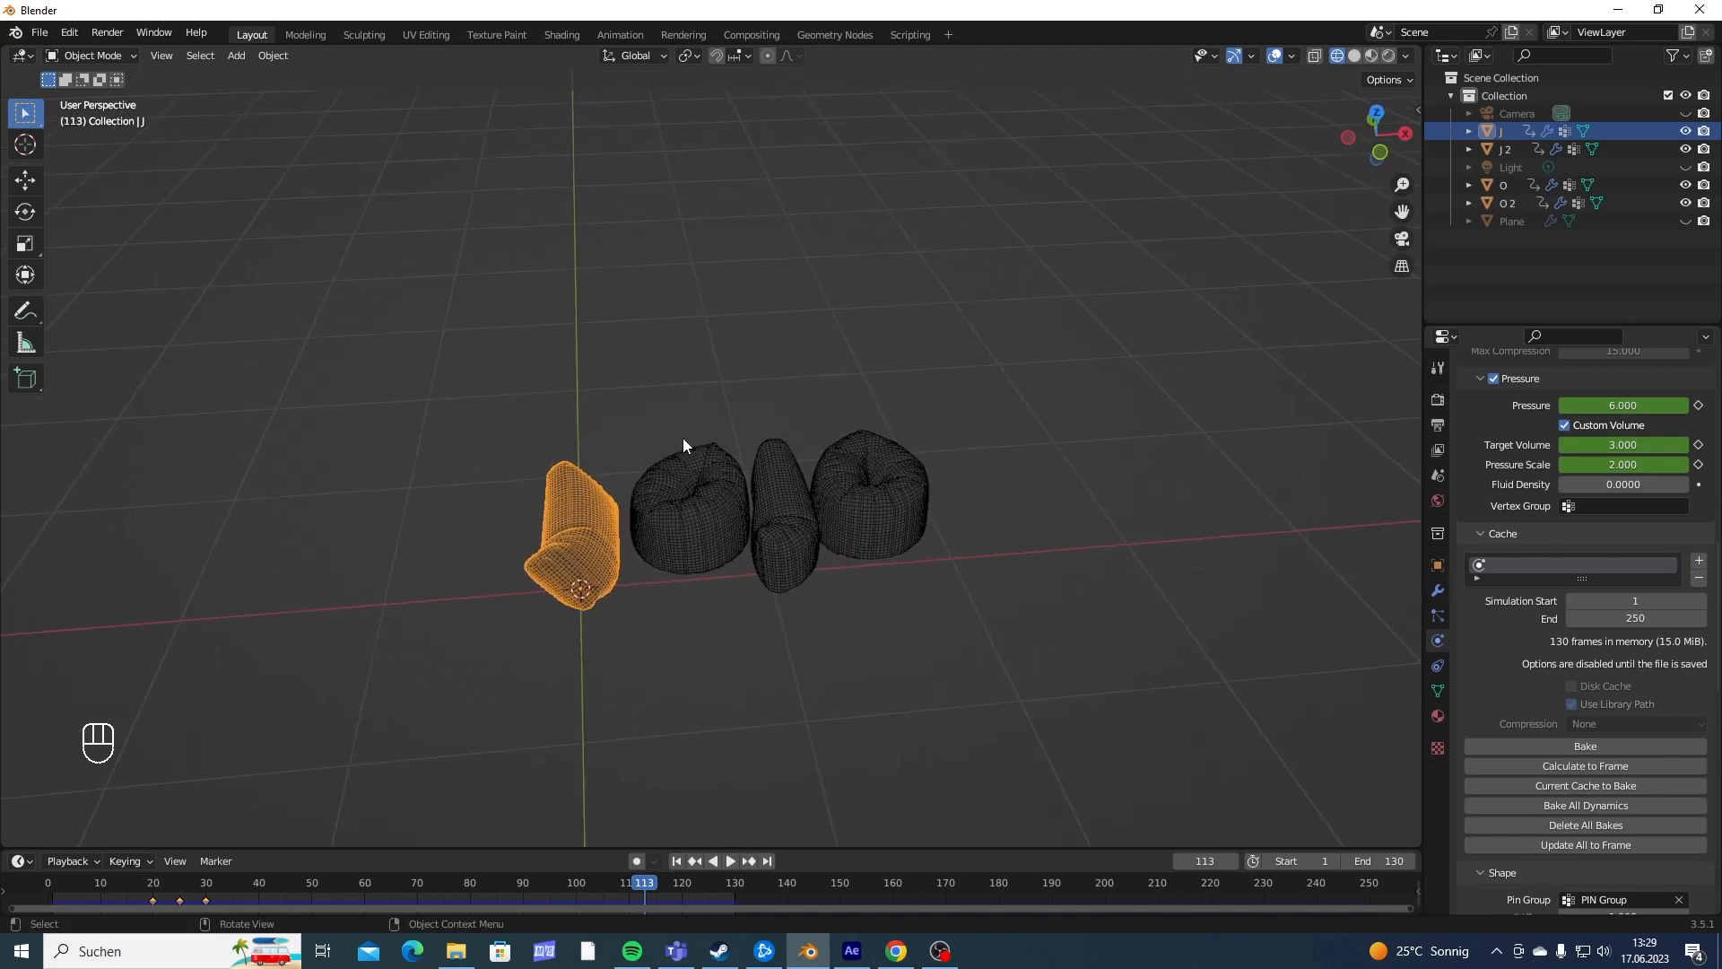
# - Select all four JOJO letters with the first J active and add a level 2 Subdivision modifier to them
pyautogui.keyDown('shift'); pyautogui.moveTo(511, 402); pyautogui.dragTo(937, 605); pyautogui.keyUp('shift')
pyautogui.moveTo(937, 605); pyautogui.dragTo(806, 599, button='middle')
pyautogui.keyDown('shift'); pyautogui.moveTo(857, 524); pyautogui.dragTo(879, 485, button='middle'); pyautogui.keyUp('shift')
pyautogui.scroll(2, 924, 471)
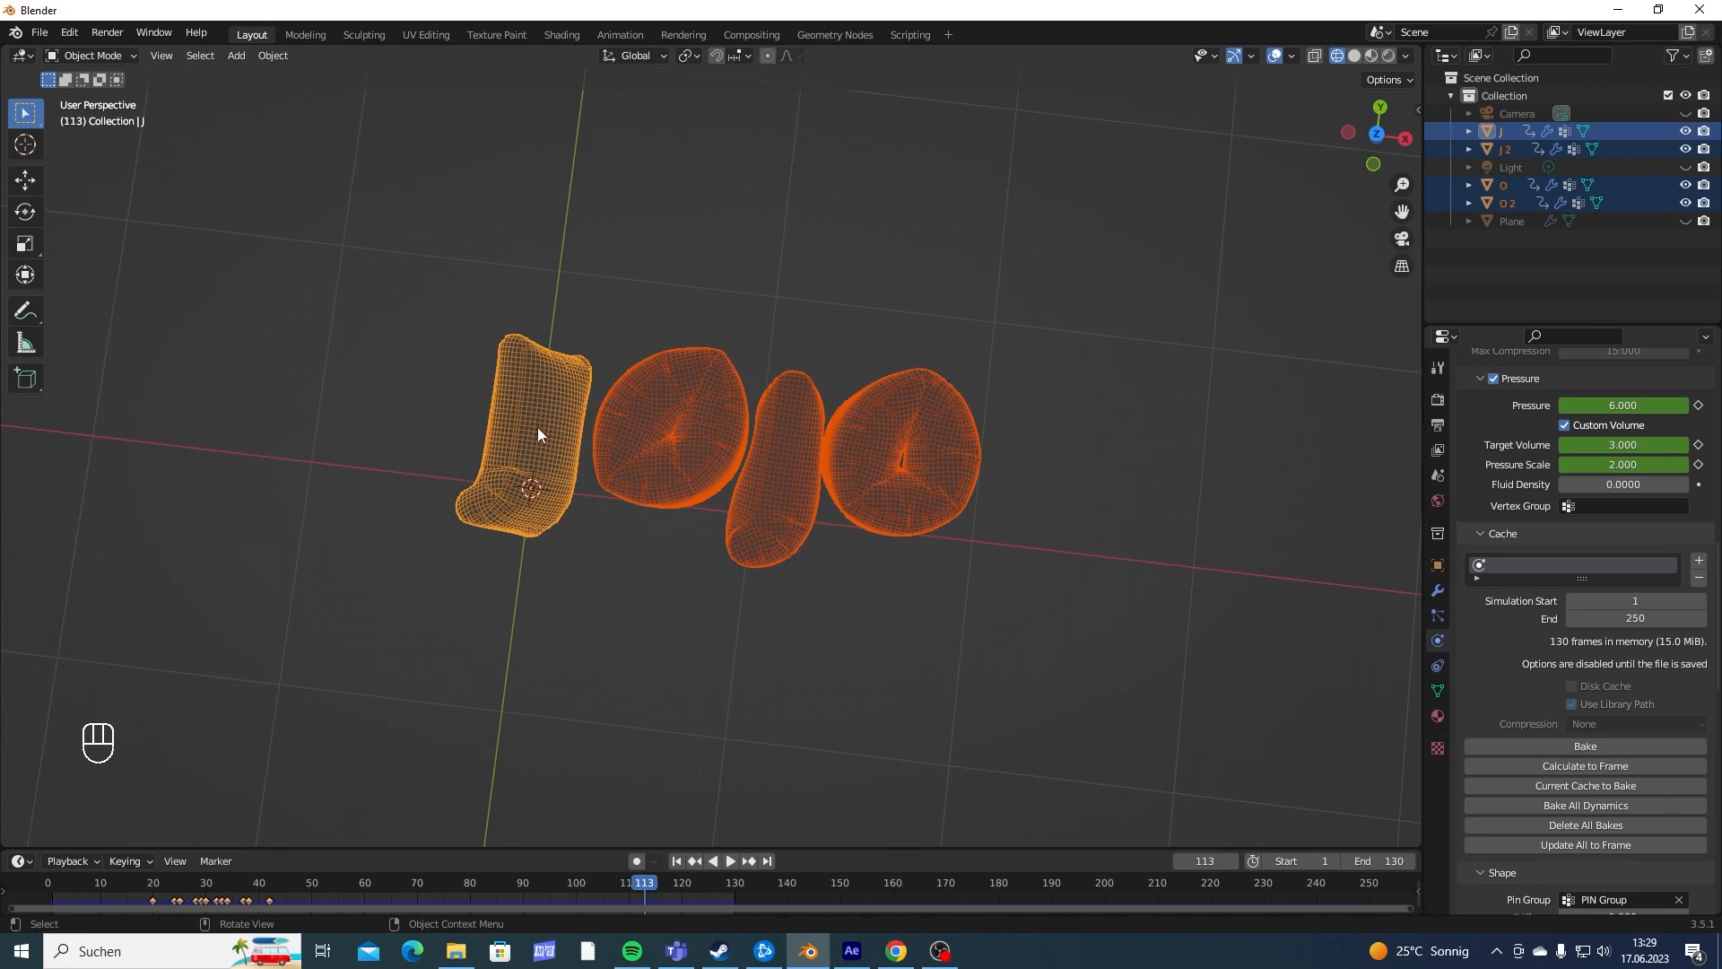
pyautogui.click(834, 358)
pyautogui.moveTo(862, 433); pyautogui.dragTo(874, 386, button='middle')
pyautogui.moveTo(412, 351); pyautogui.dragTo(952, 595)
pyautogui.scroll(3, 746, 470)
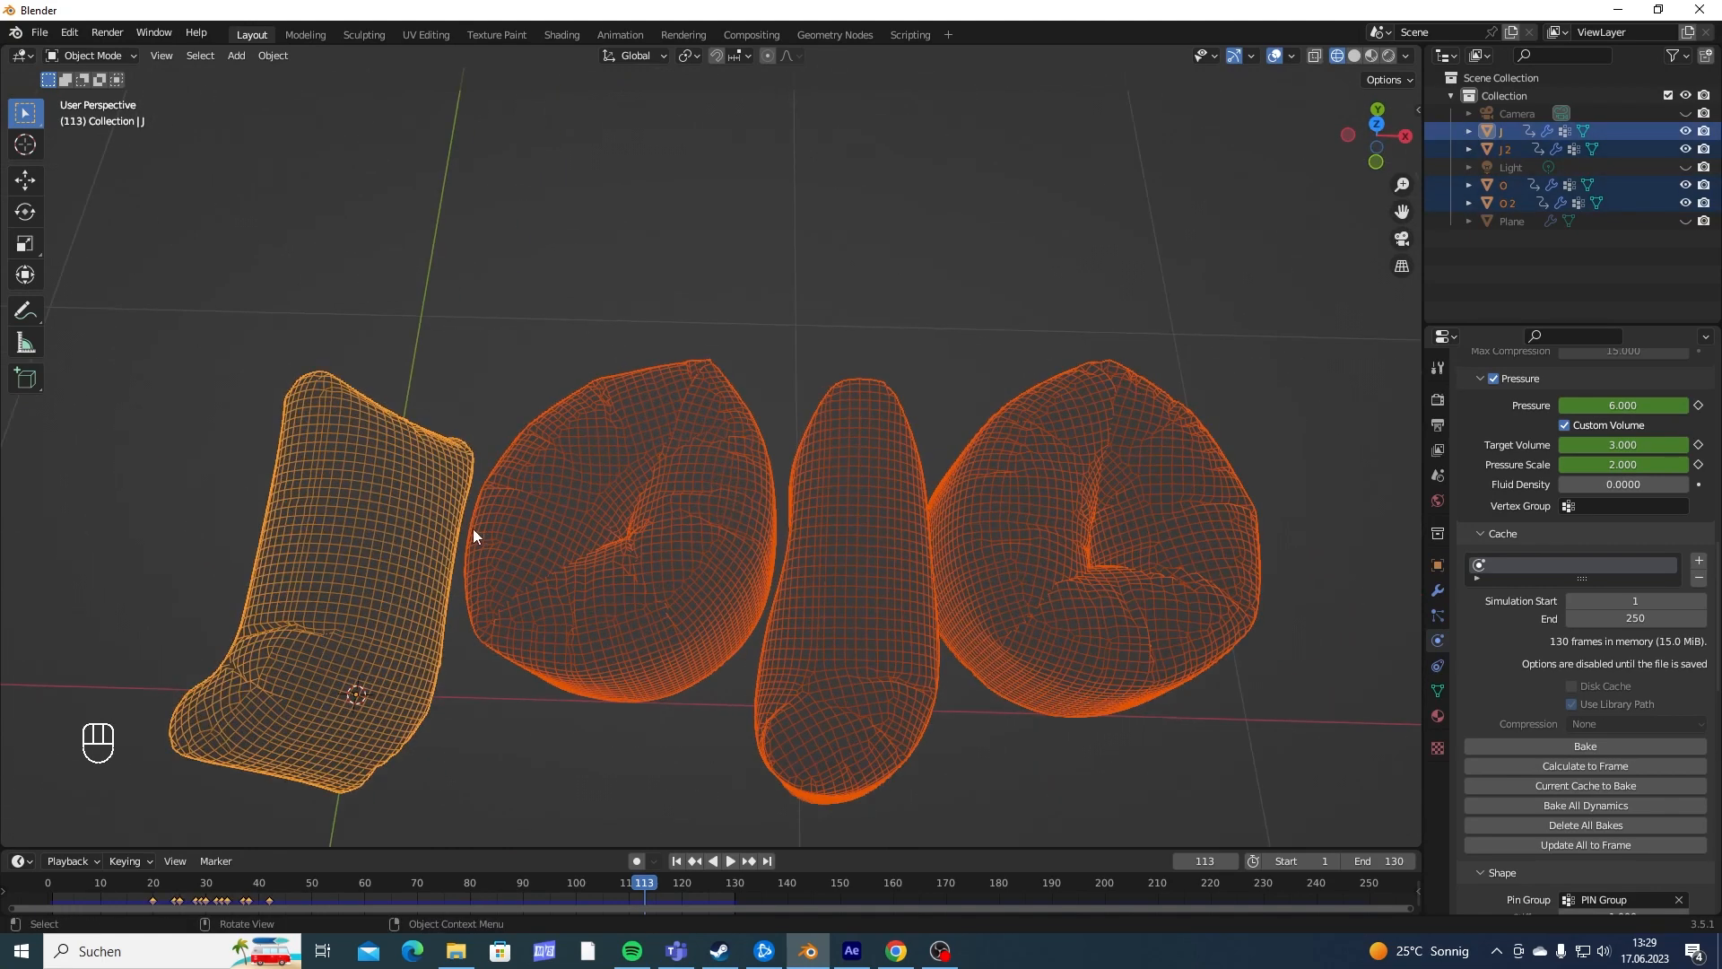
pyautogui.keyDown('shift'); pyautogui.moveTo(255, 660); pyautogui.dragTo(858, 462, button='middle'); pyautogui.keyUp('shift')
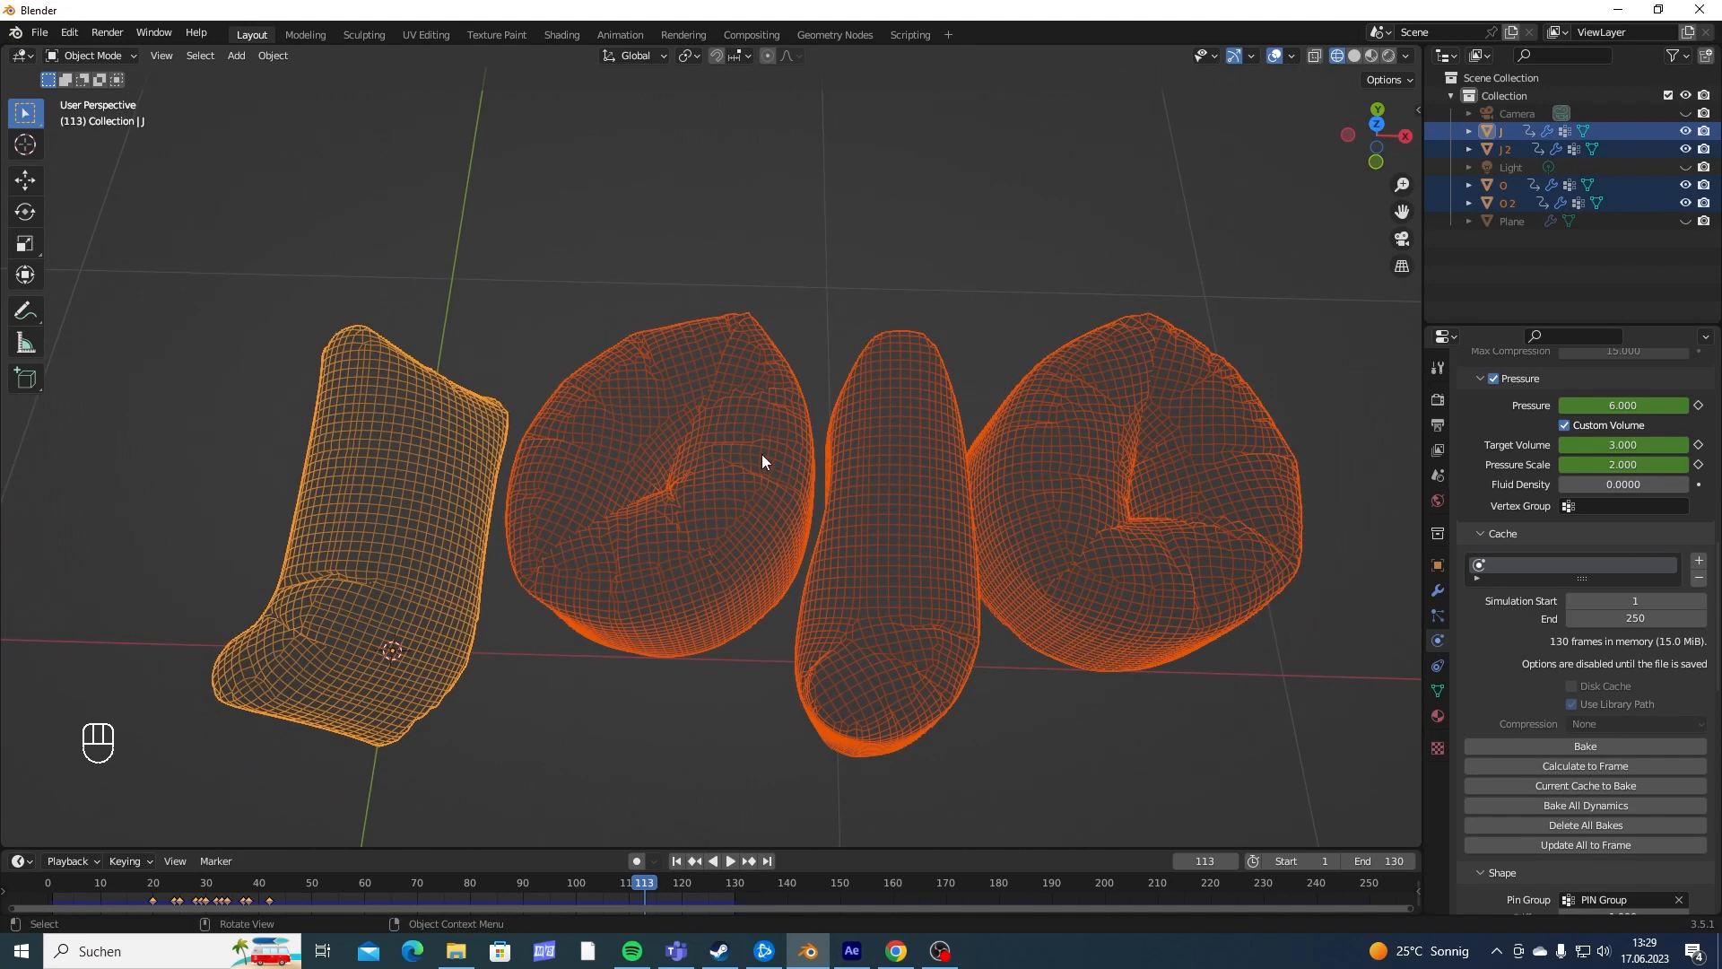
pyautogui.keyDown('shift'); pyautogui.moveTo(942, 521); pyautogui.dragTo(913, 495, button='middle'); pyautogui.keyUp('shift')
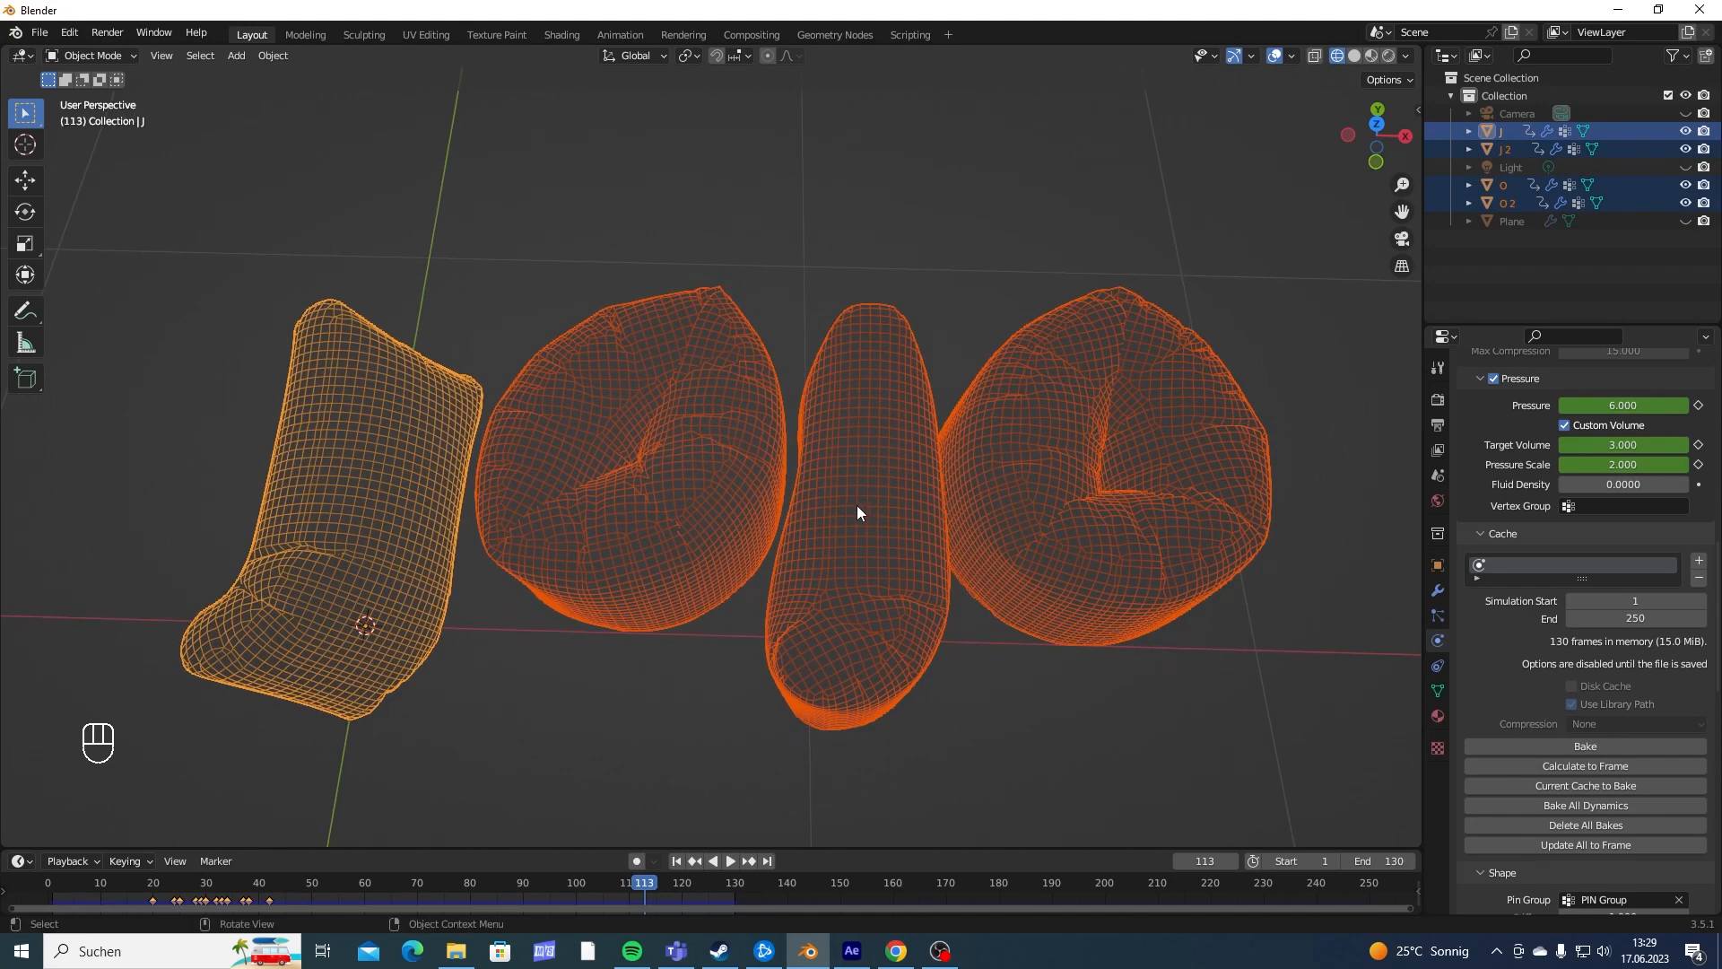
pyautogui.moveTo(288, 220); pyautogui.dragTo(877, 481)
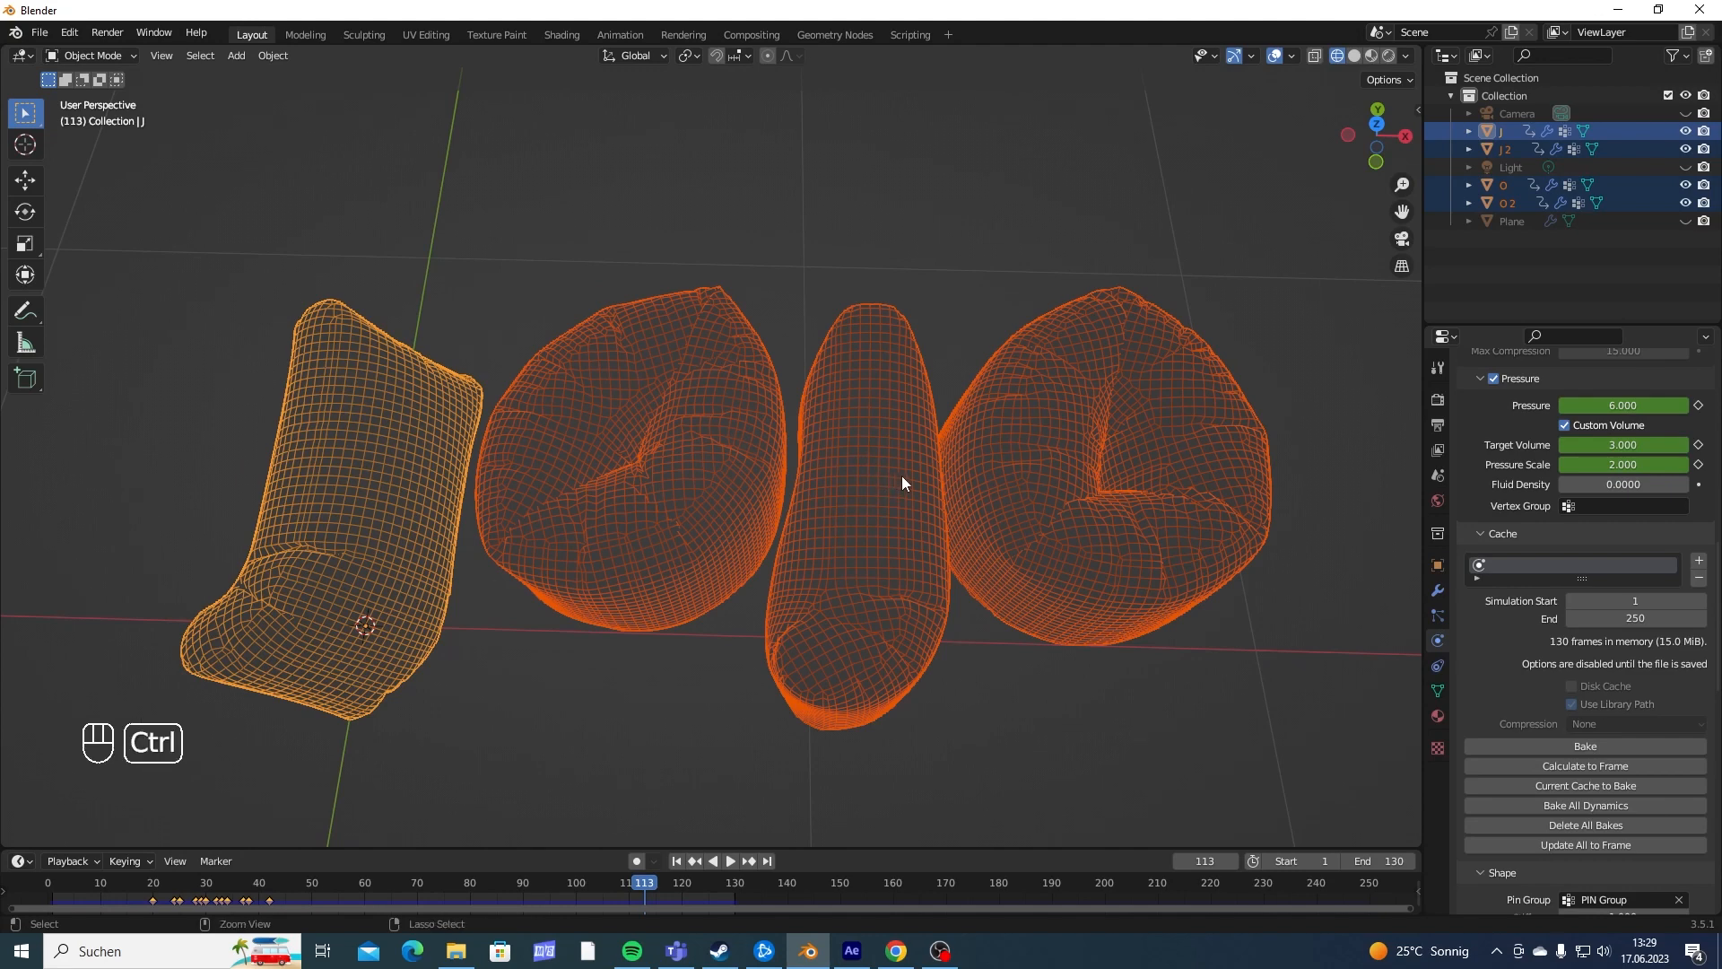
pyautogui.hotkey('ctrl', '2')
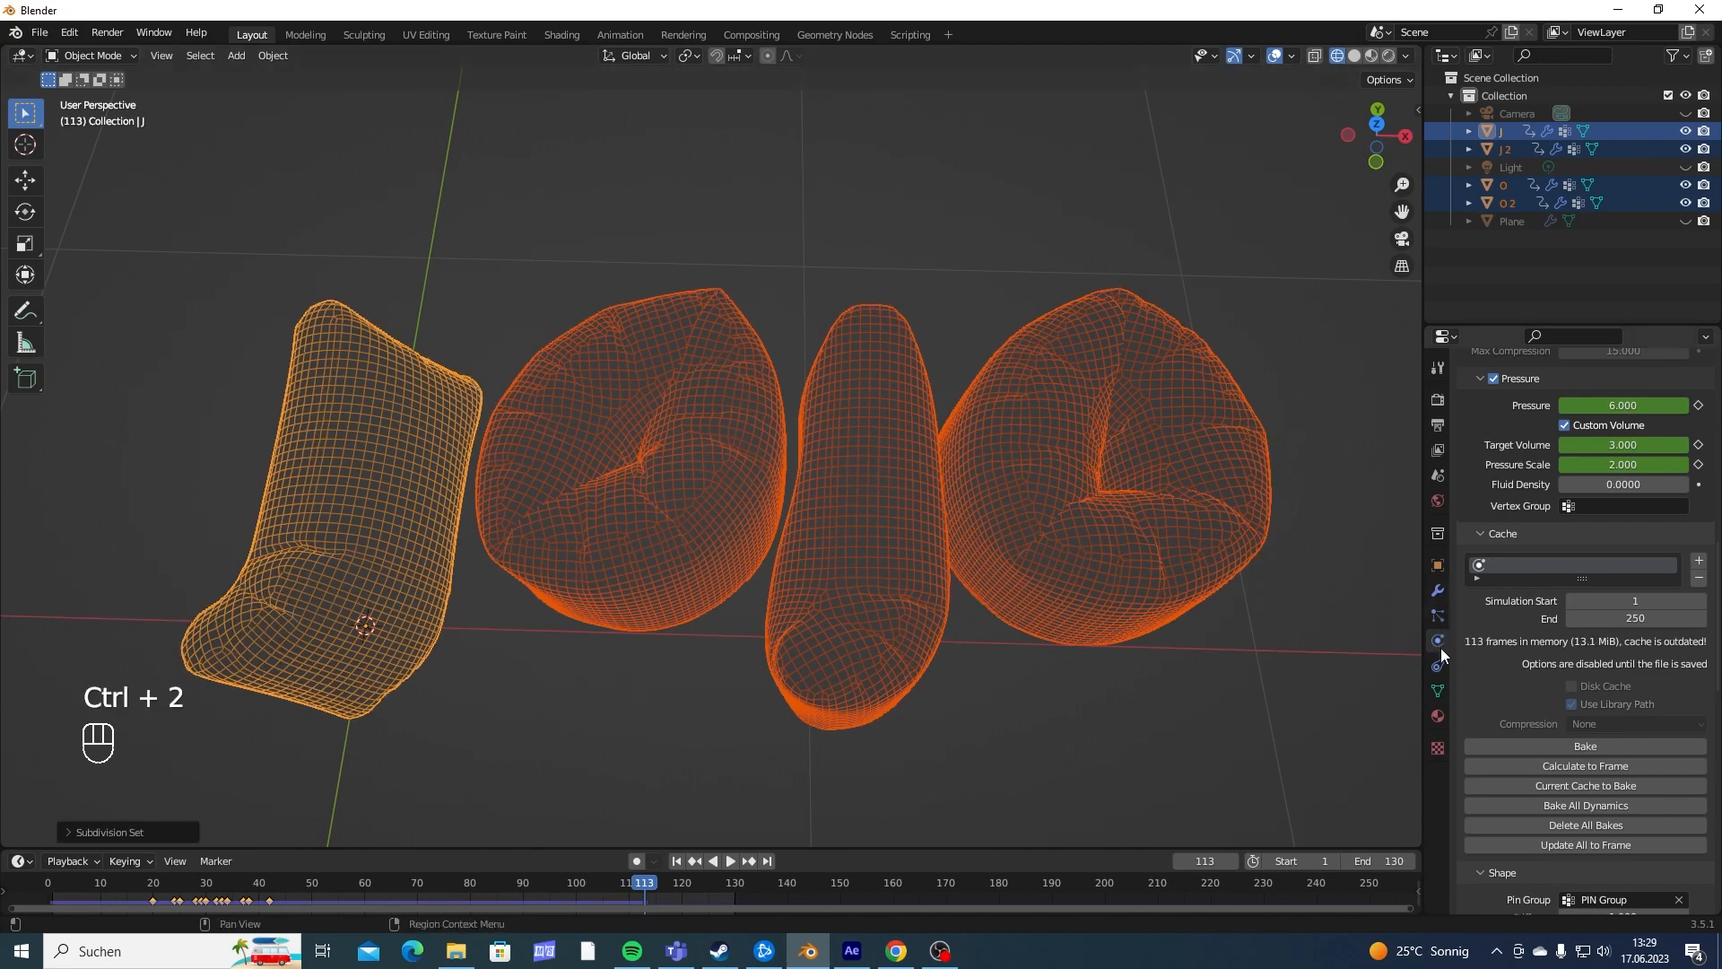
# - Check the modifier stacks of the letters for the new Subdivision modifier and clear the selection
pyautogui.click(1438, 590)
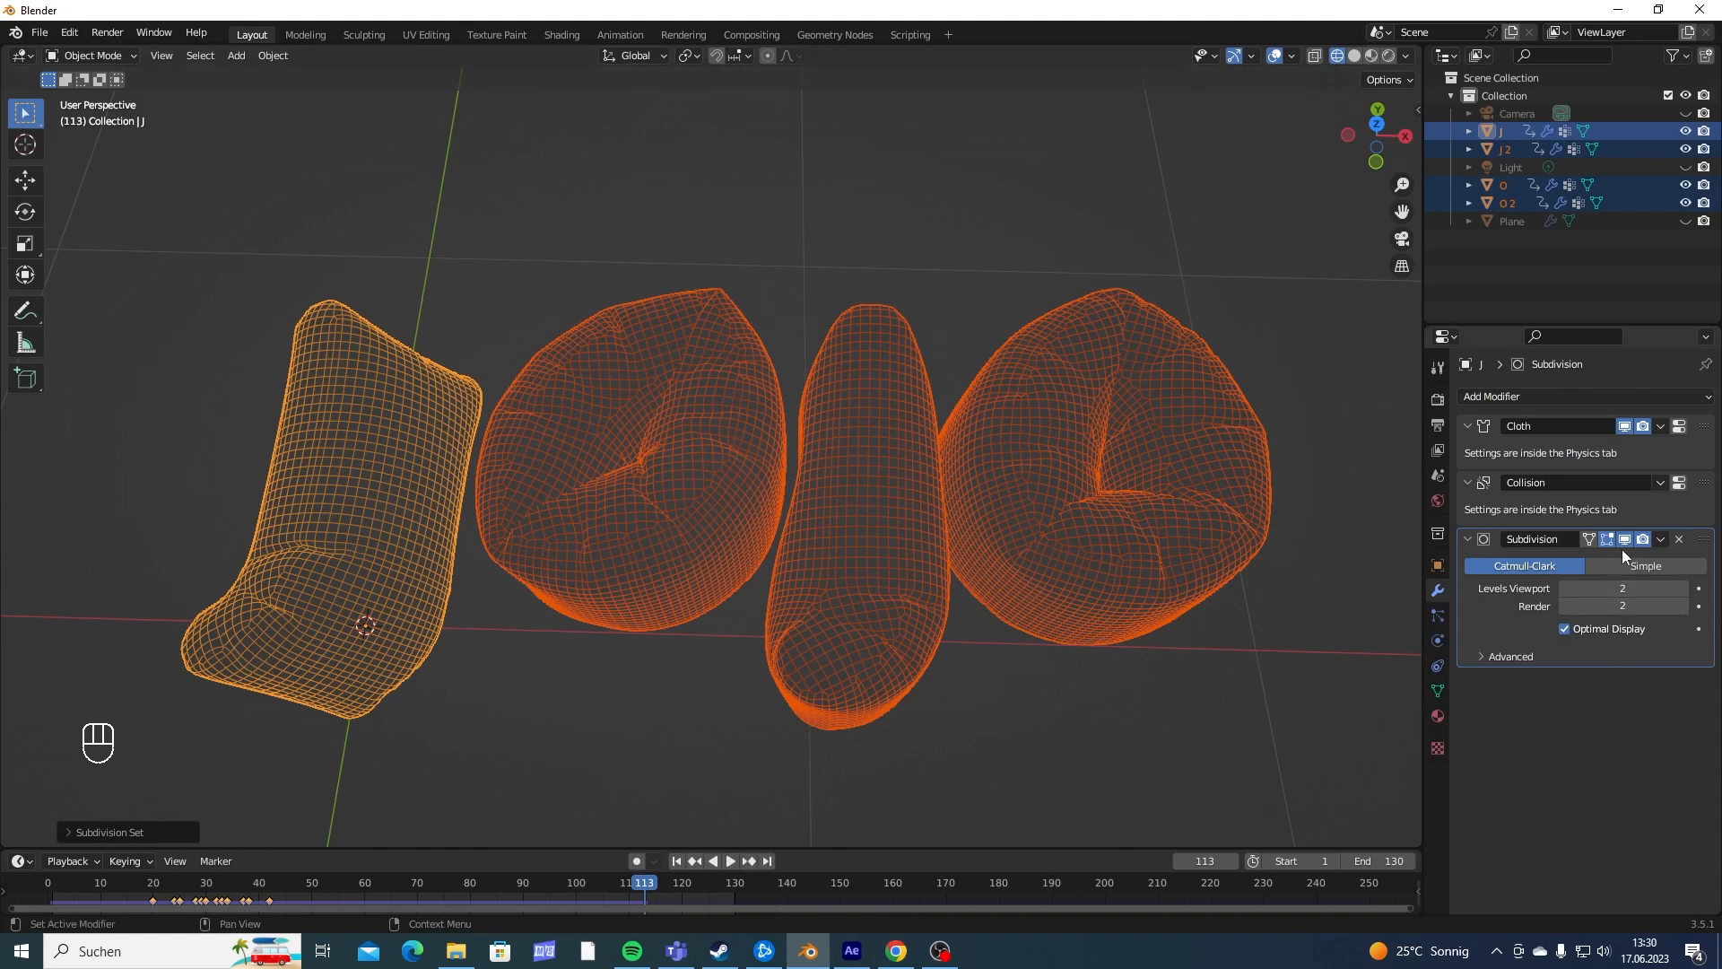
pyautogui.click(576, 416)
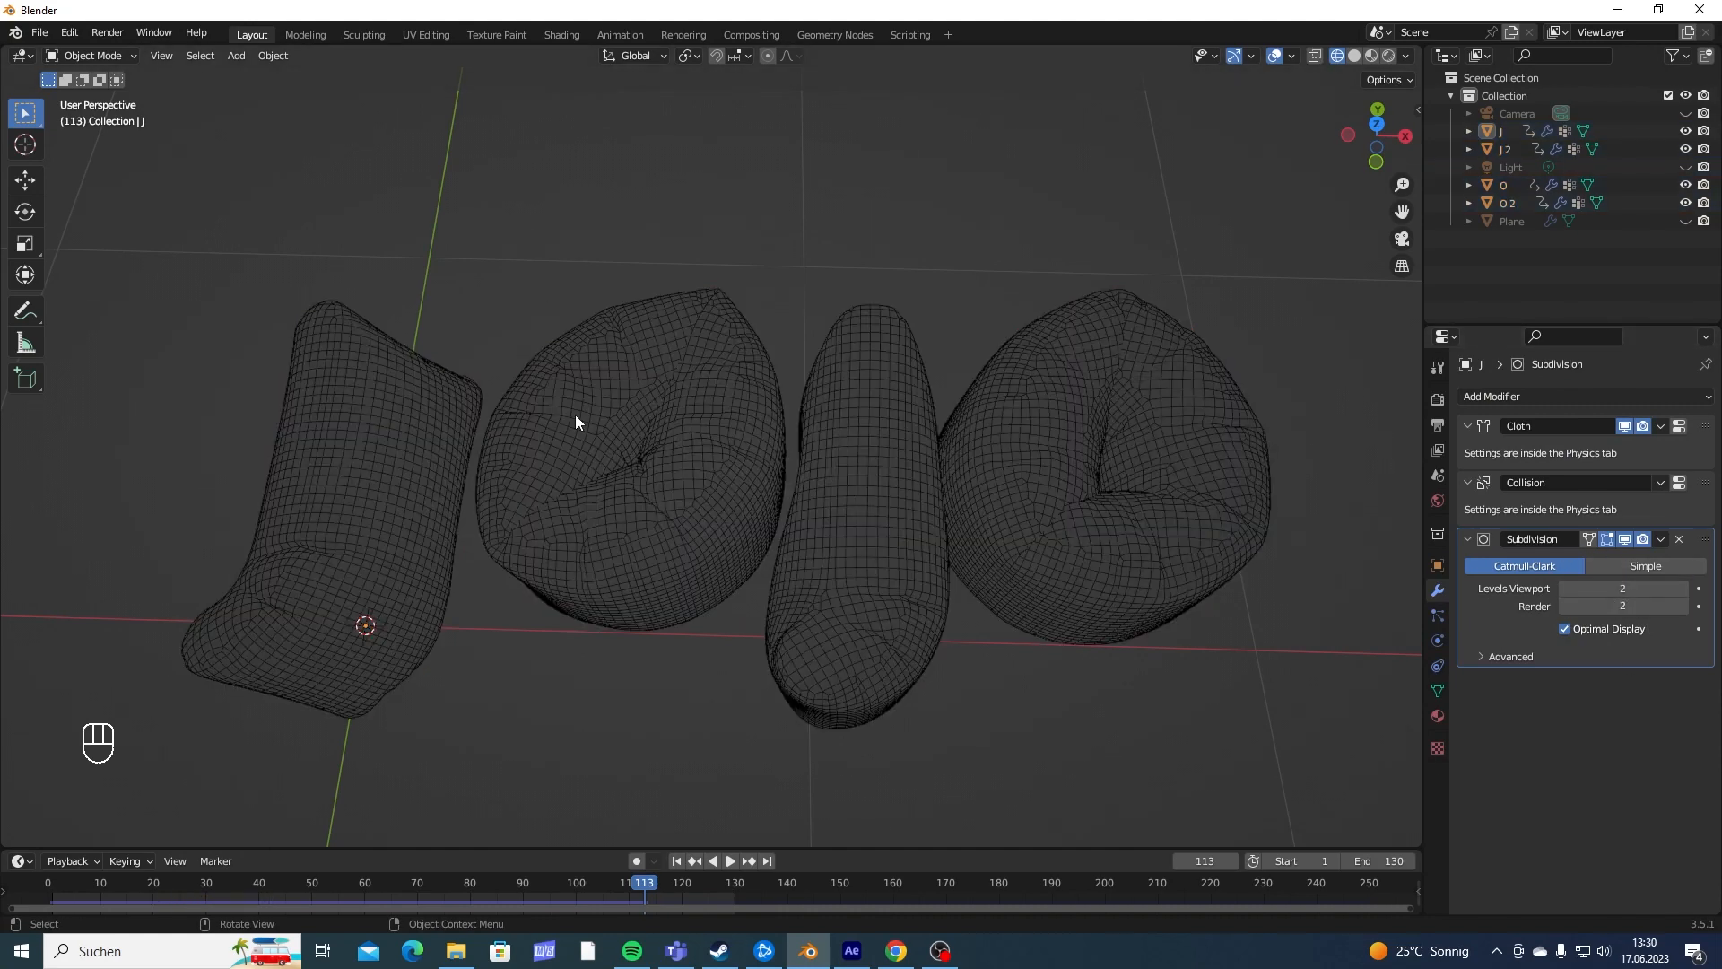
pyautogui.click(575, 422)
pyautogui.click(955, 448)
pyautogui.click(1093, 440)
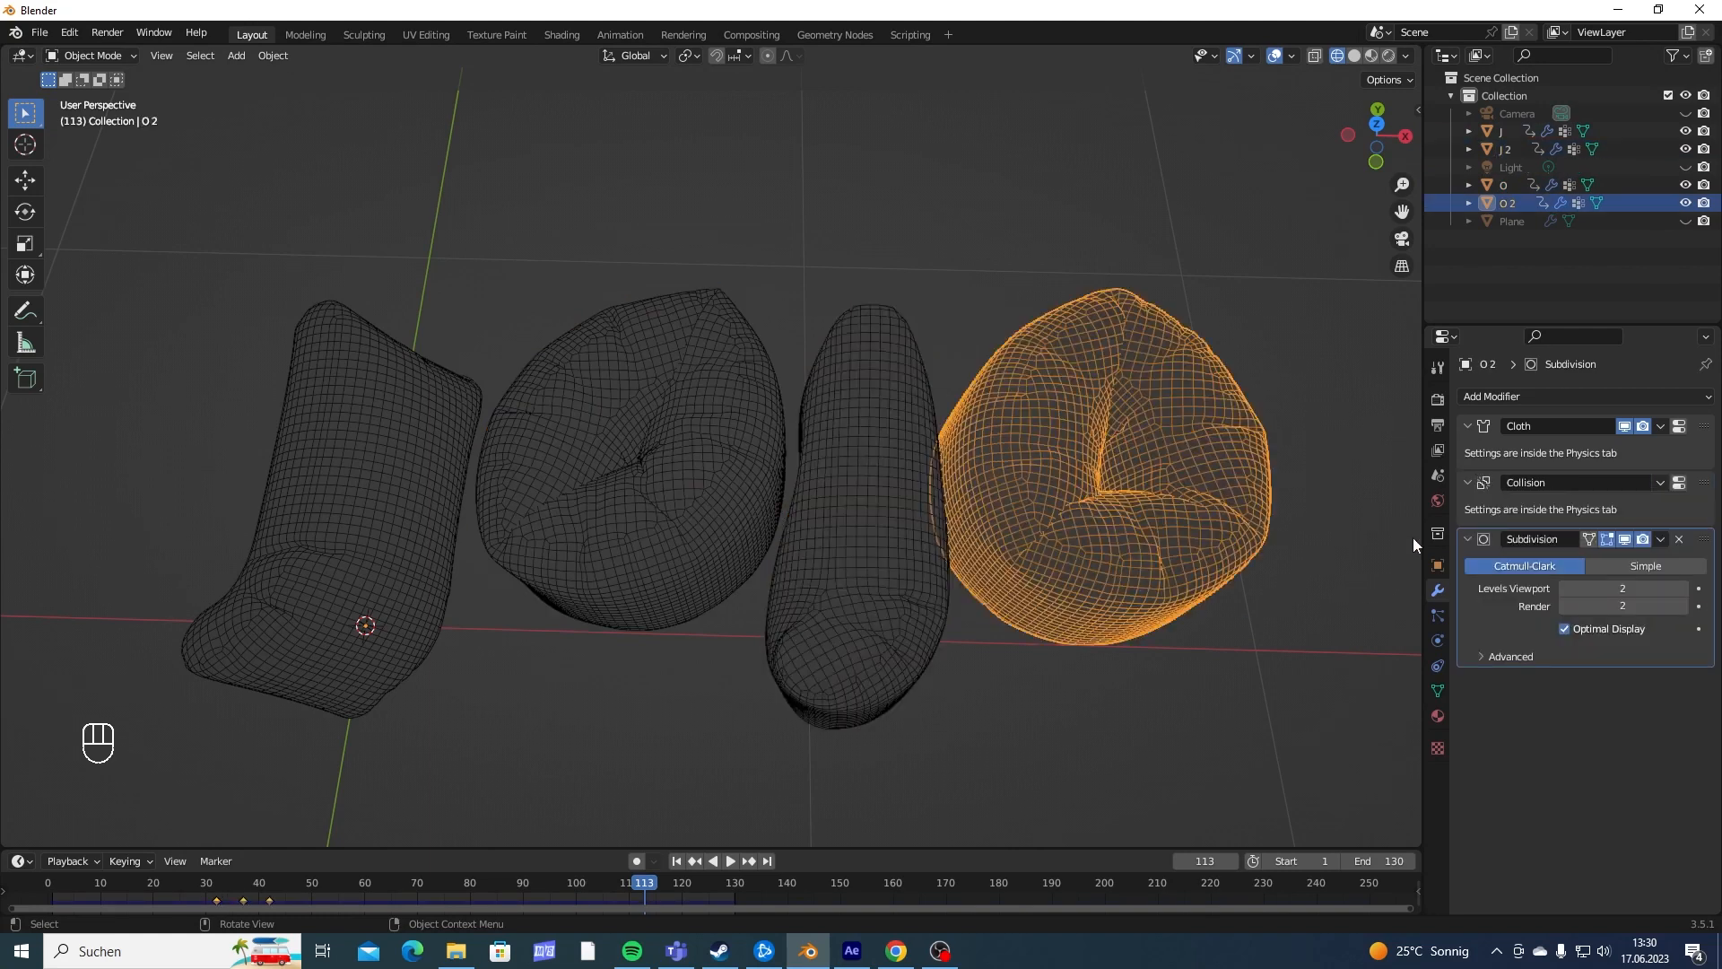
pyautogui.click(928, 466)
pyautogui.click(1080, 438)
pyautogui.click(591, 215)
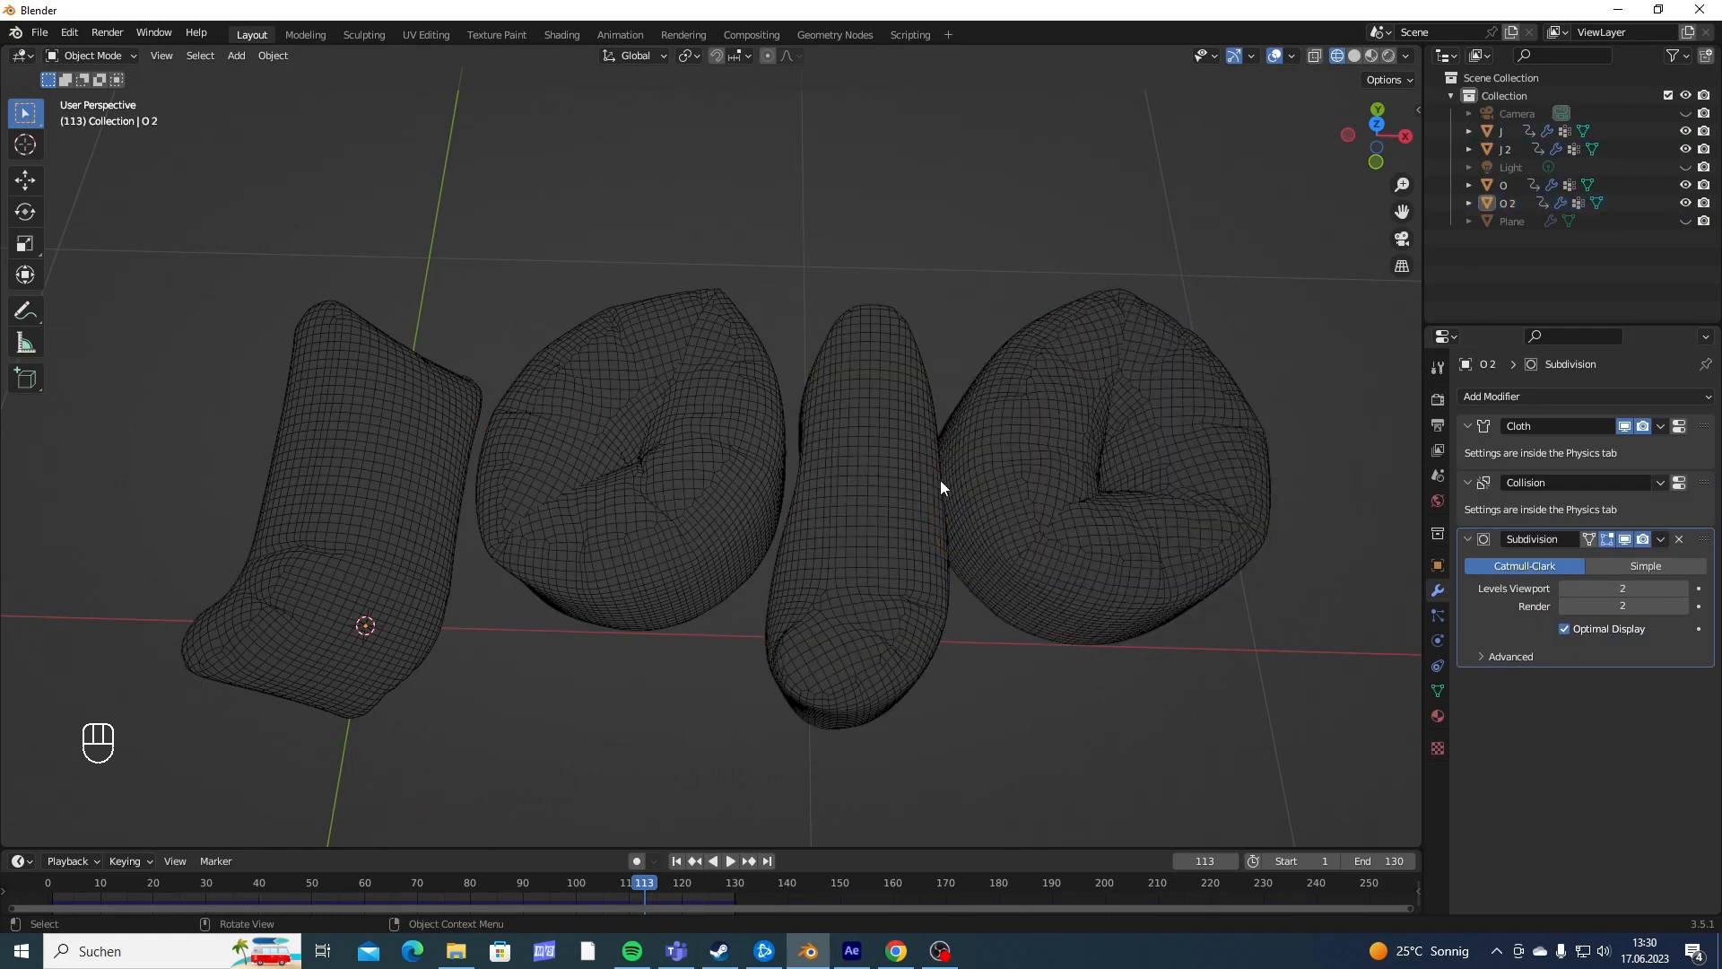
# - Select all four letters and apply Shade Smooth to them
pyautogui.press('a')
pyautogui.rightClick(661, 443)
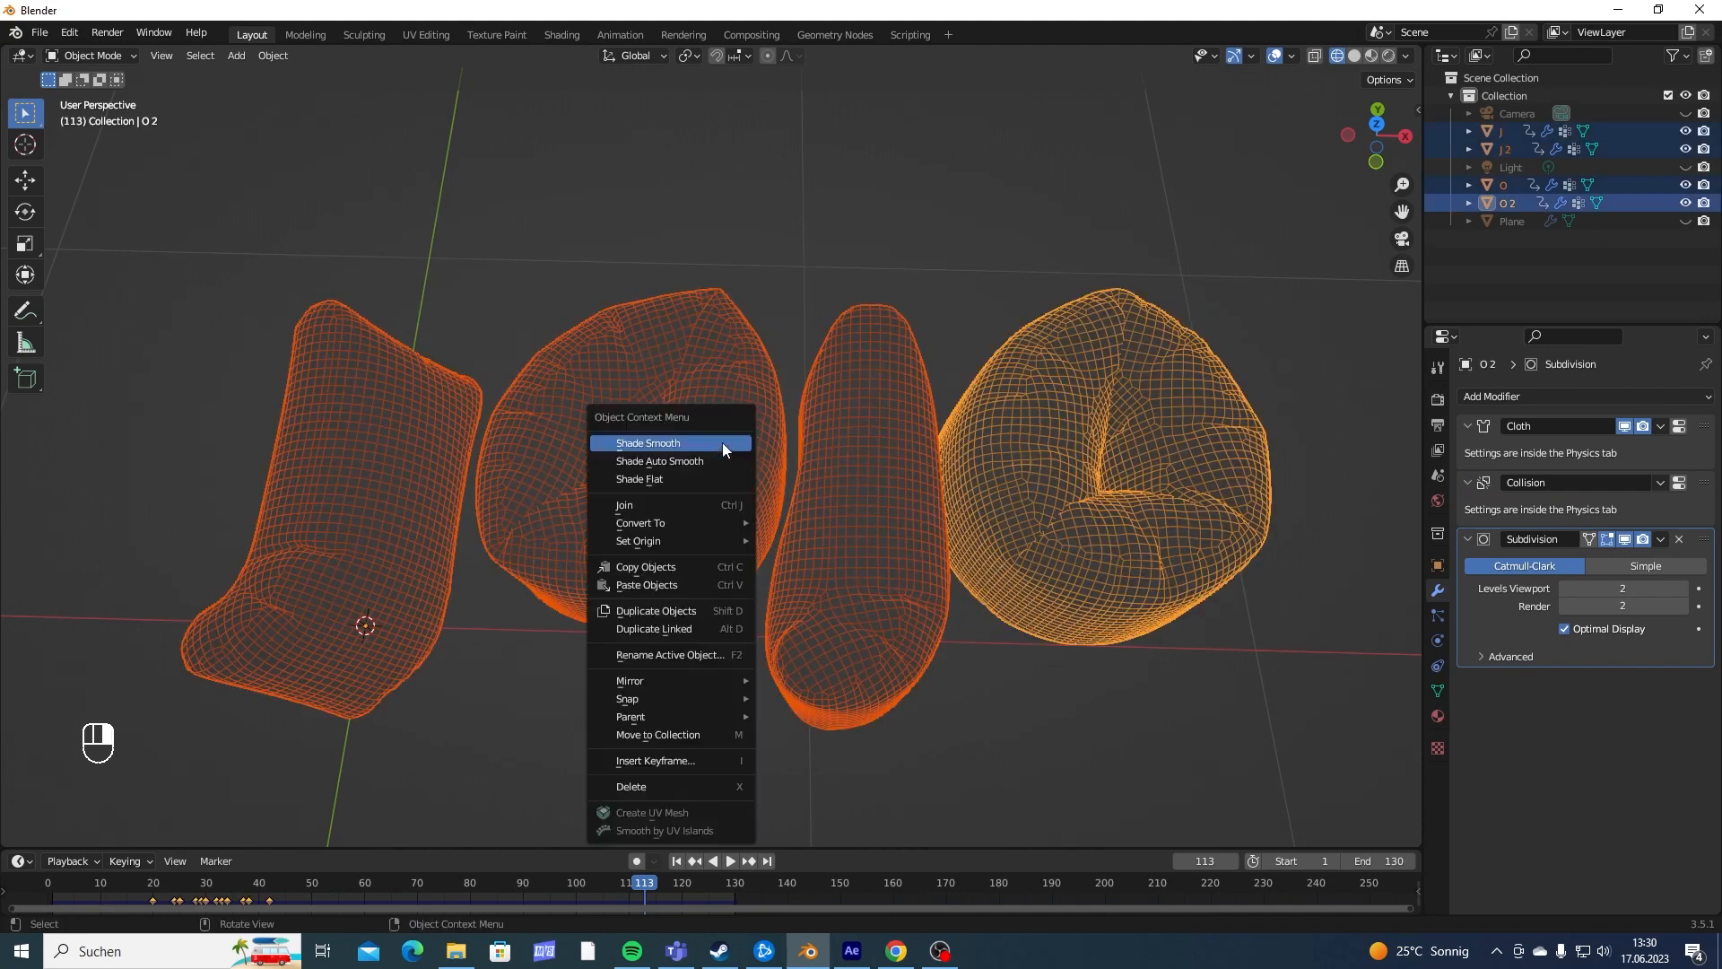
pyautogui.click(656, 447)
# - Select all four letters with the first O active and open the Alembic (.abc) export settings
pyautogui.click(720, 345)
pyautogui.scroll(-3, 763, 278)
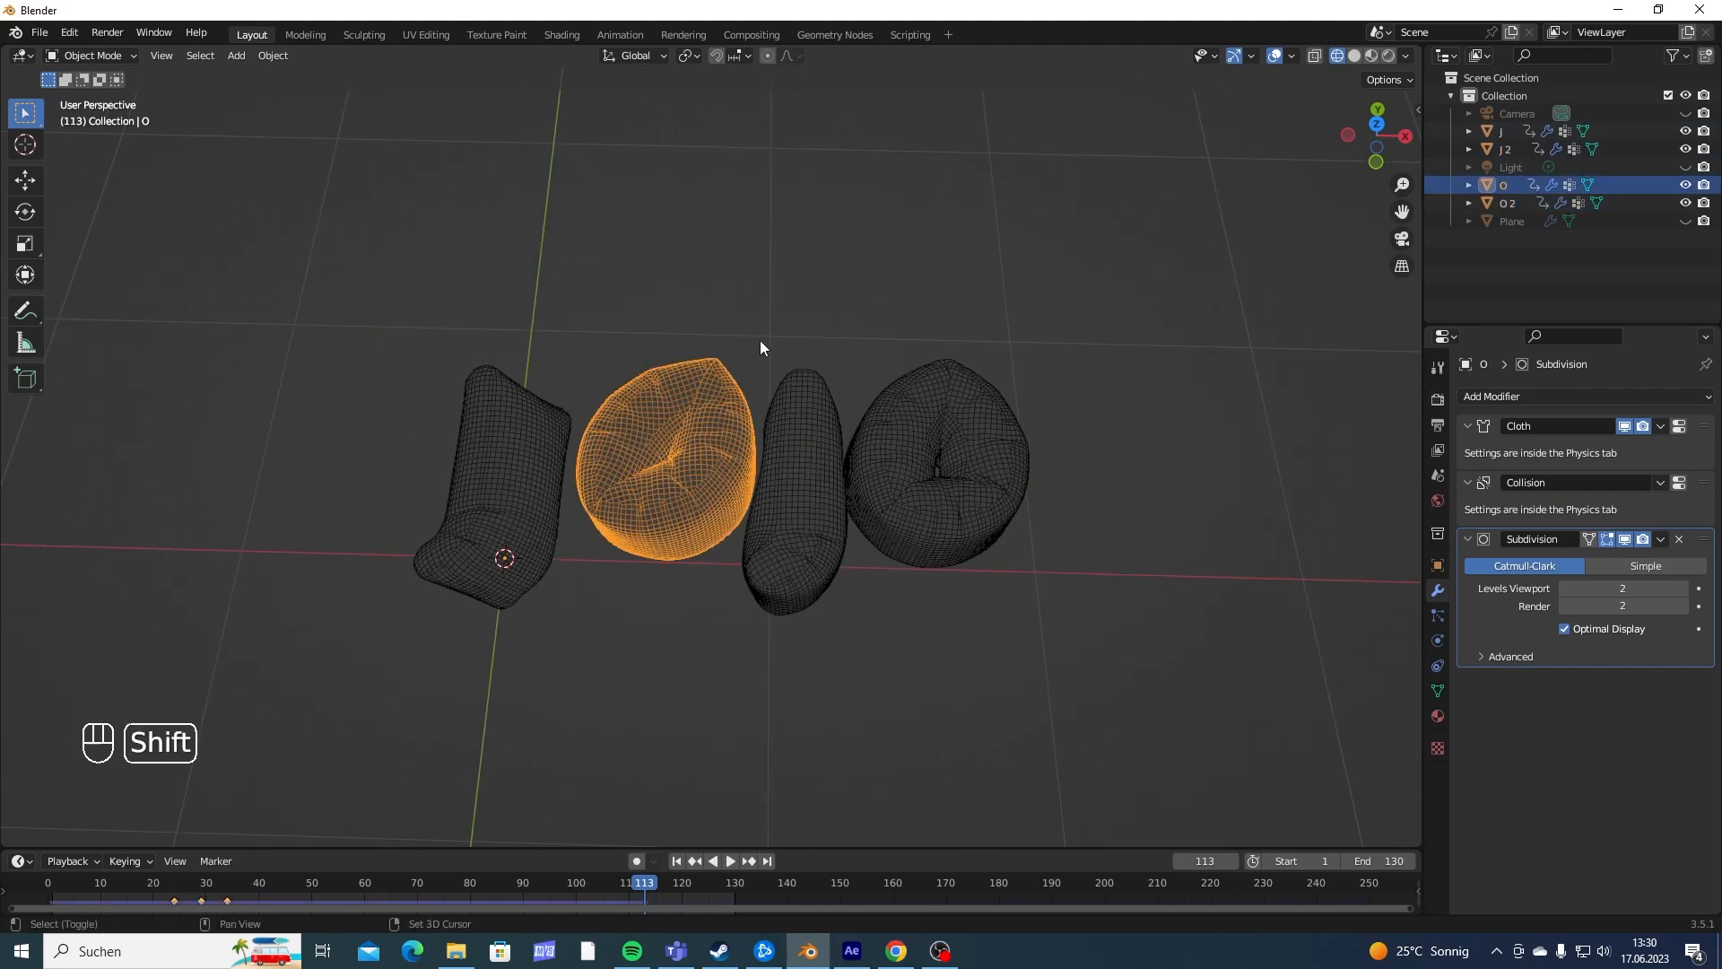
pyautogui.keyDown('shift'); pyautogui.moveTo(761, 341); pyautogui.dragTo(764, 326, button='middle'); pyautogui.keyUp('shift')
pyautogui.moveTo(436, 272); pyautogui.dragTo(1013, 476)
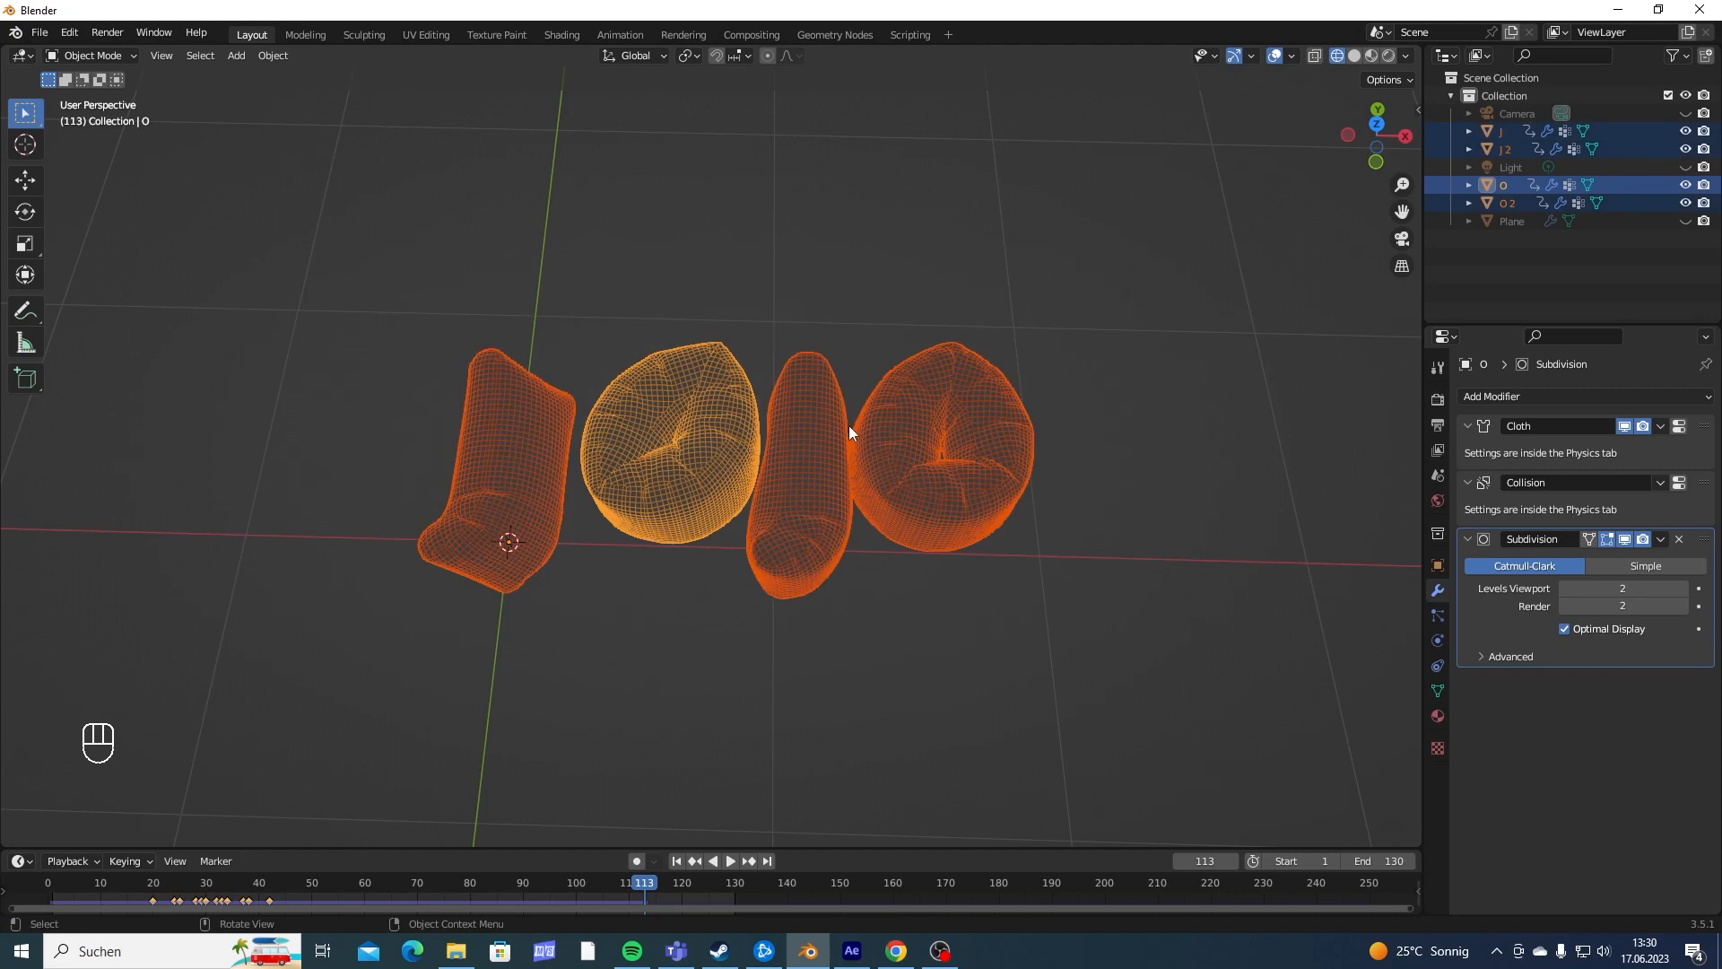
pyautogui.click(40, 33)
pyautogui.moveTo(113, 299)
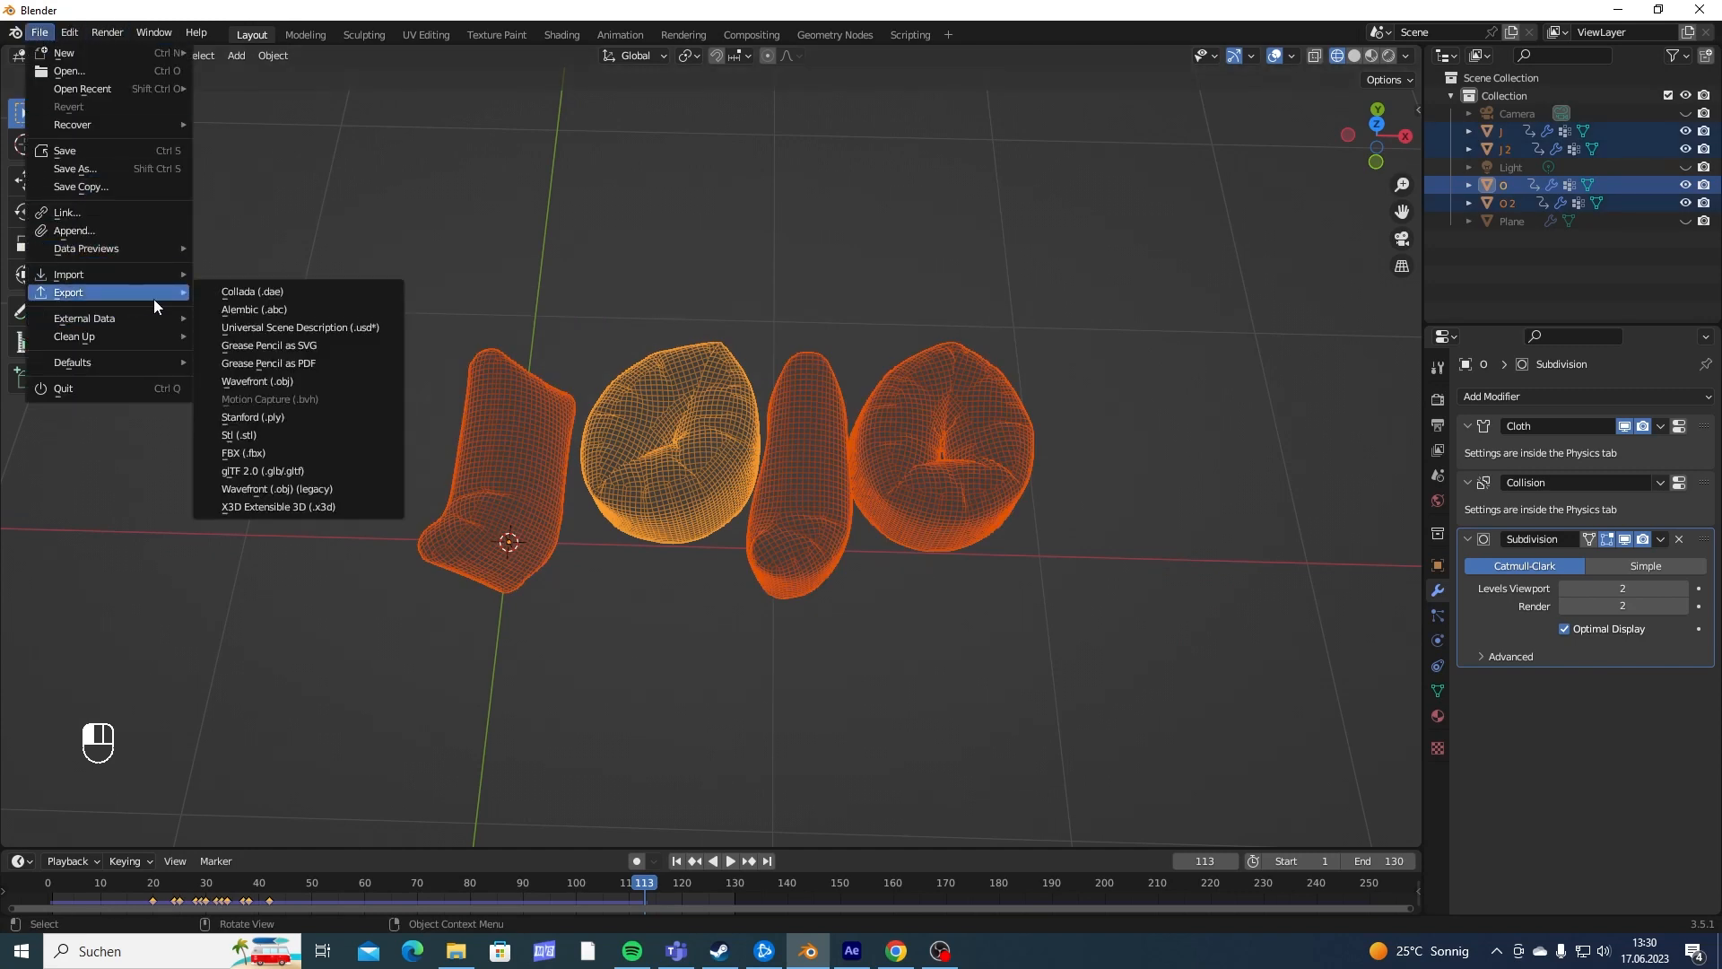
pyautogui.click(287, 307)
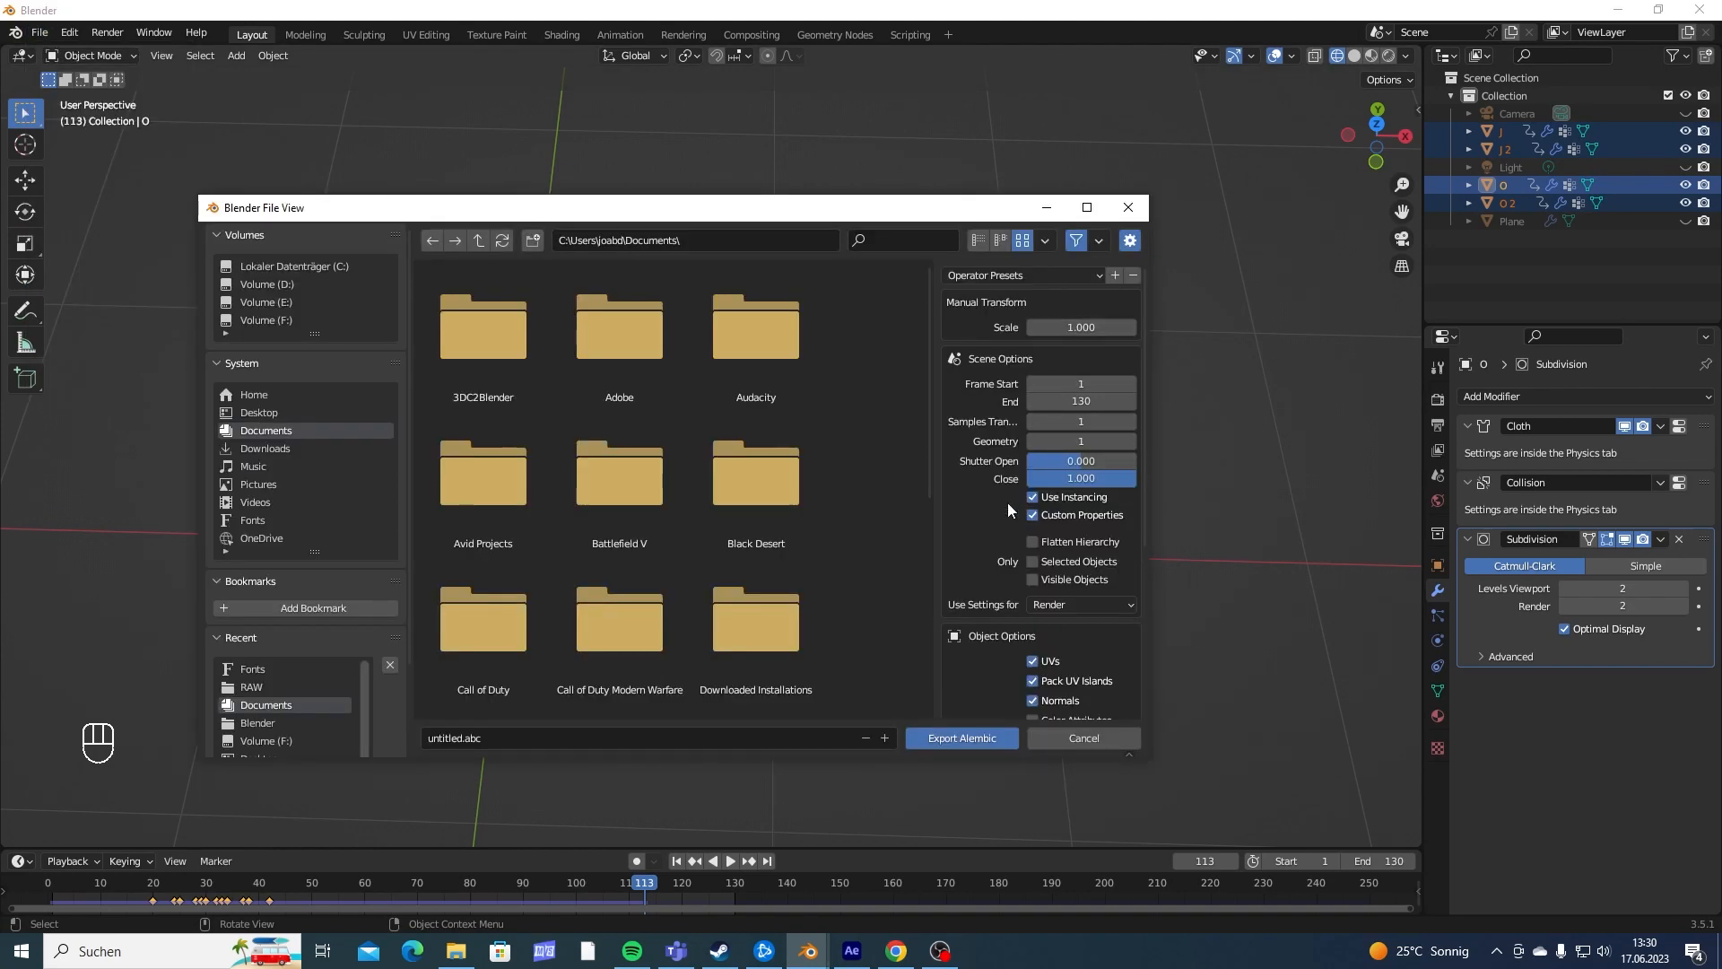
# - Limit the Alembic export to selected objects, apply subdivisions, and exclude hair and particles
pyautogui.scroll(-6, 999, 533)
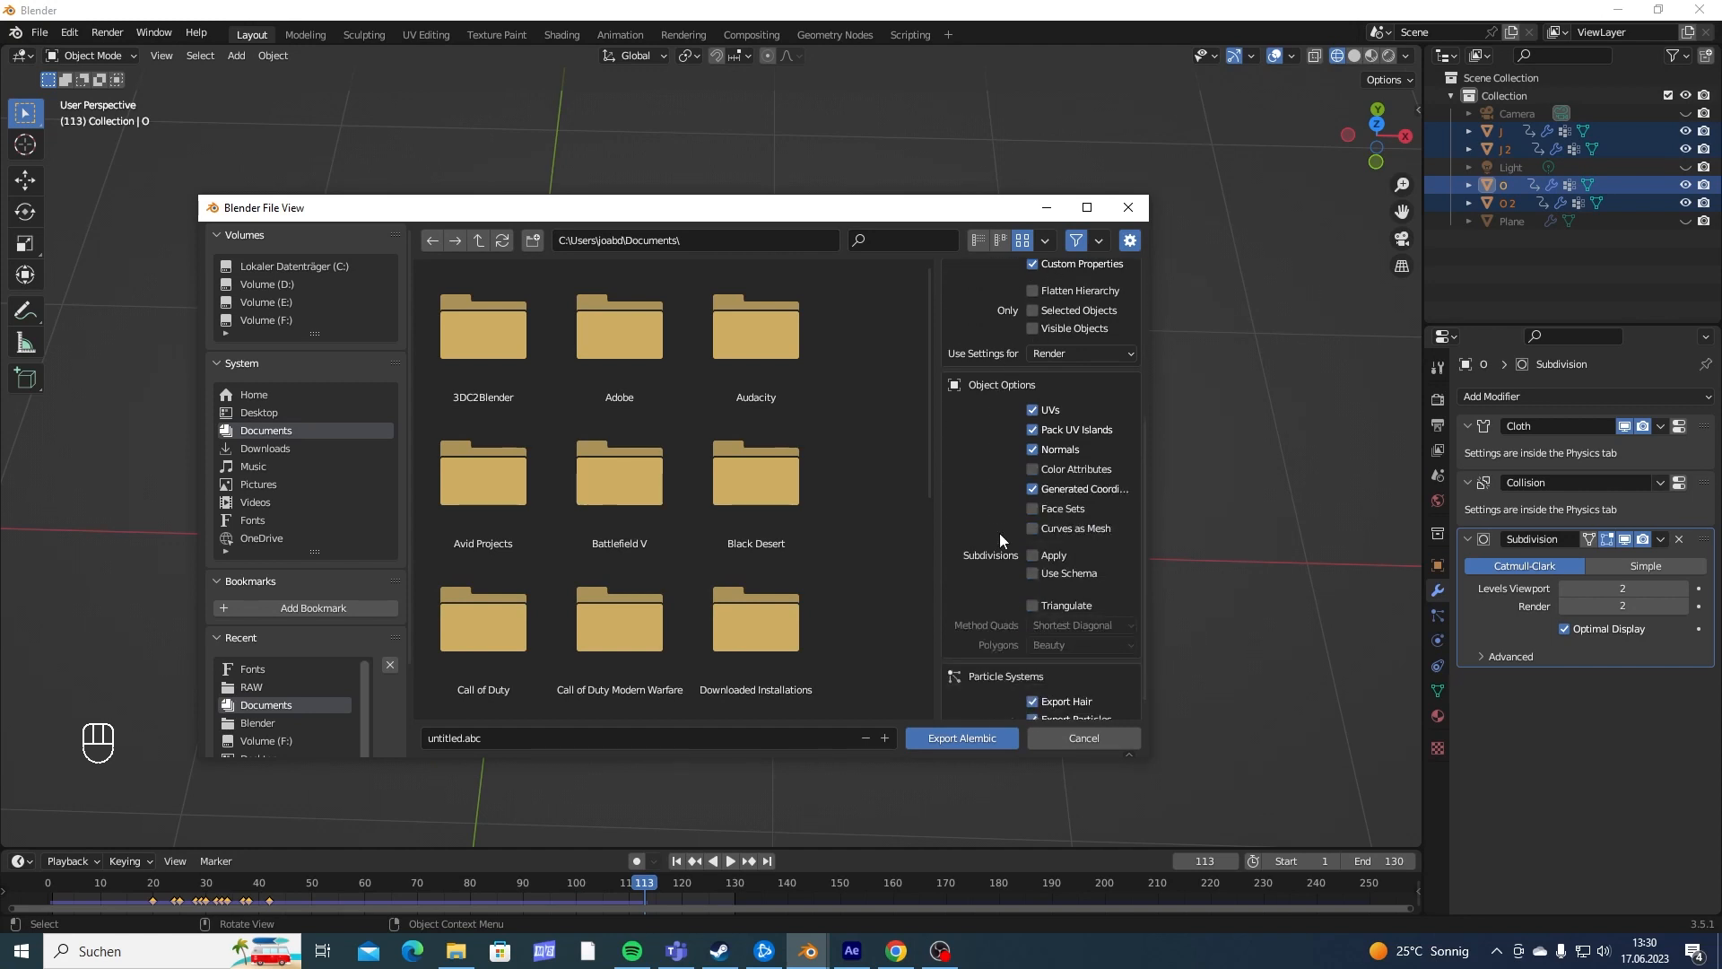
pyautogui.scroll(4, 999, 533)
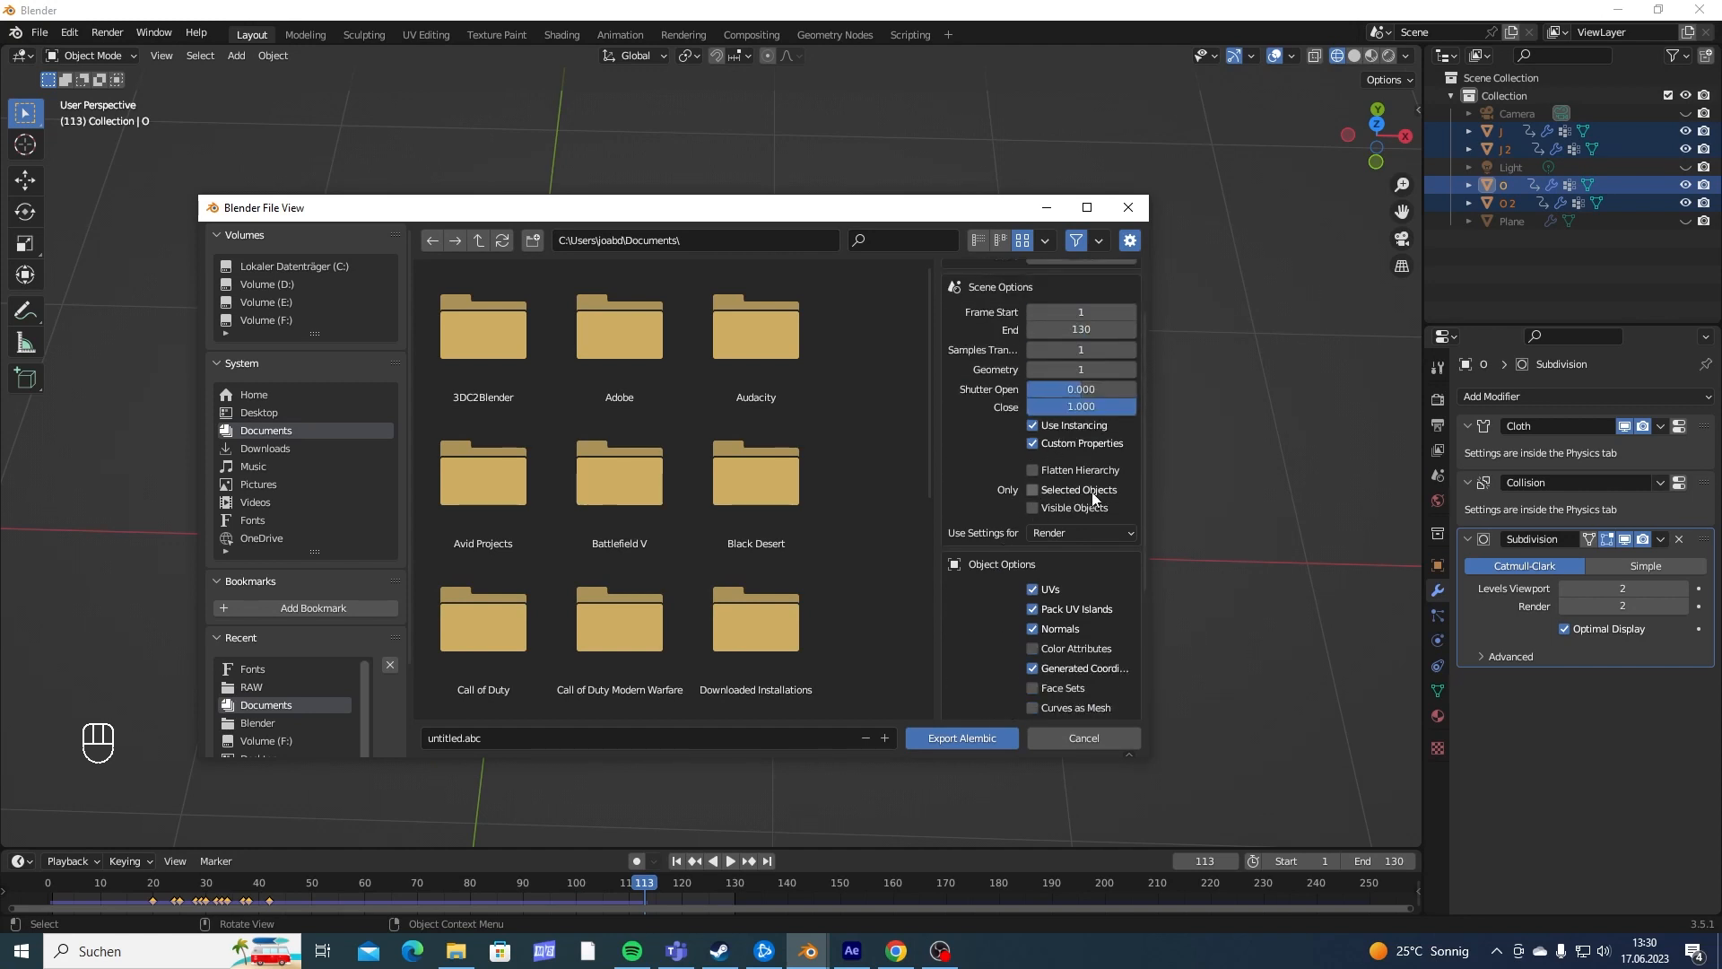
pyautogui.click(1036, 489)
pyautogui.scroll(-5, 983, 488)
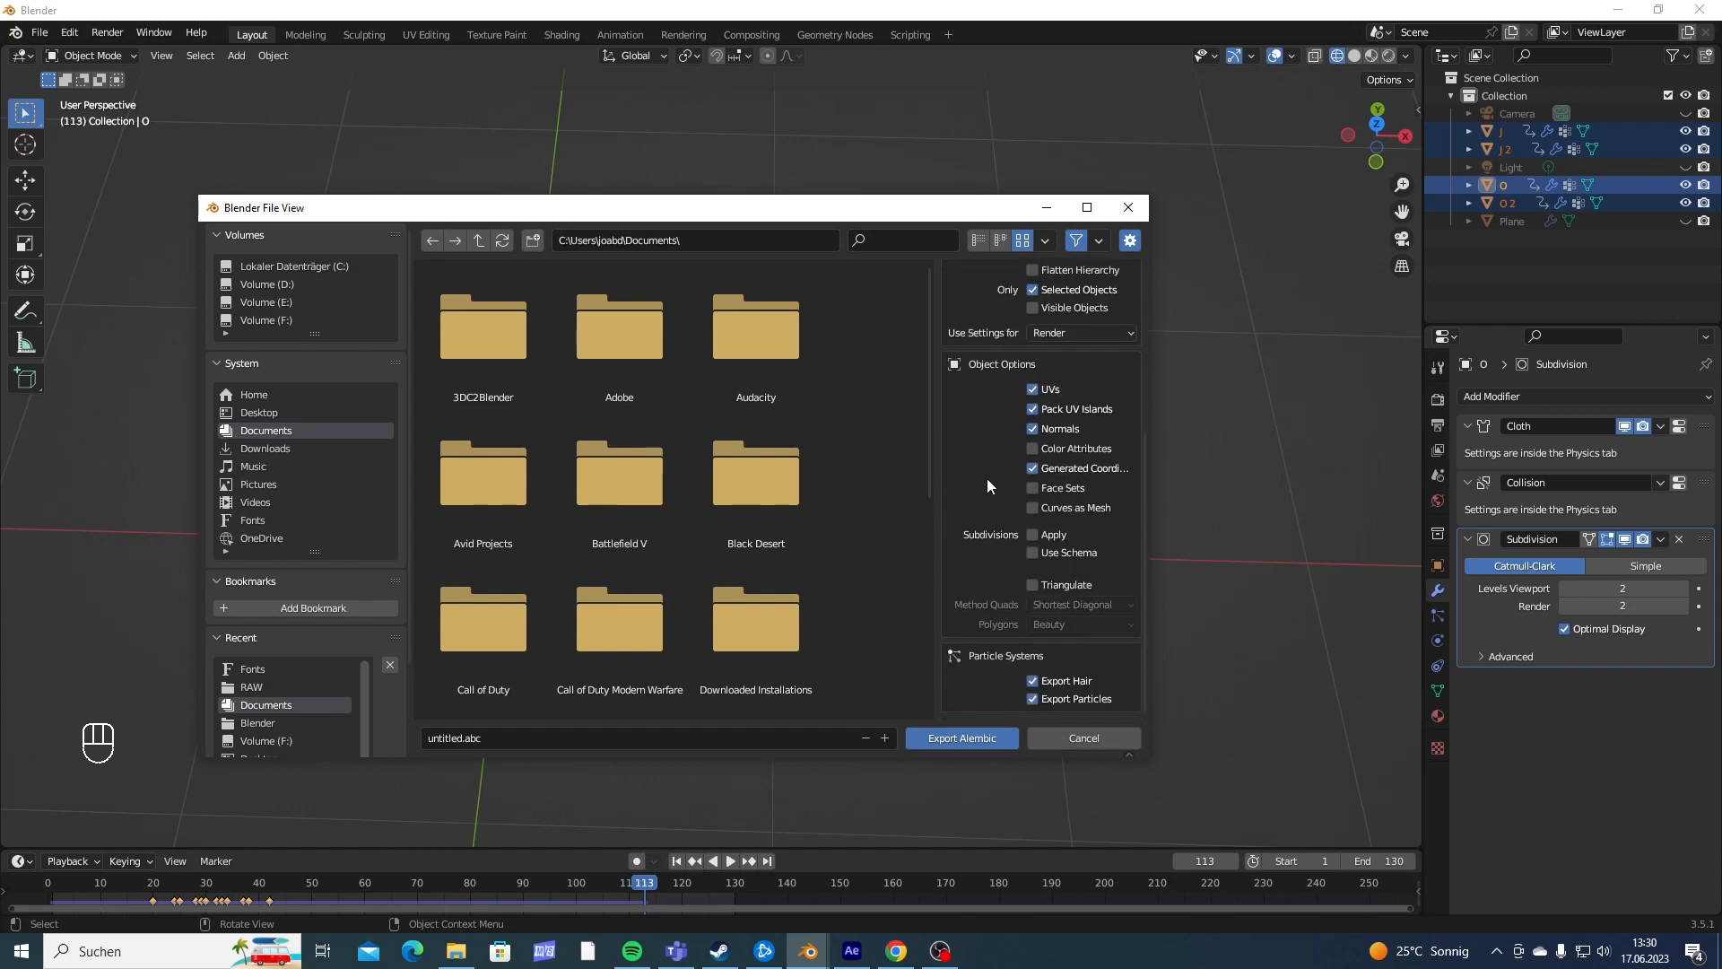
pyautogui.click(1032, 535)
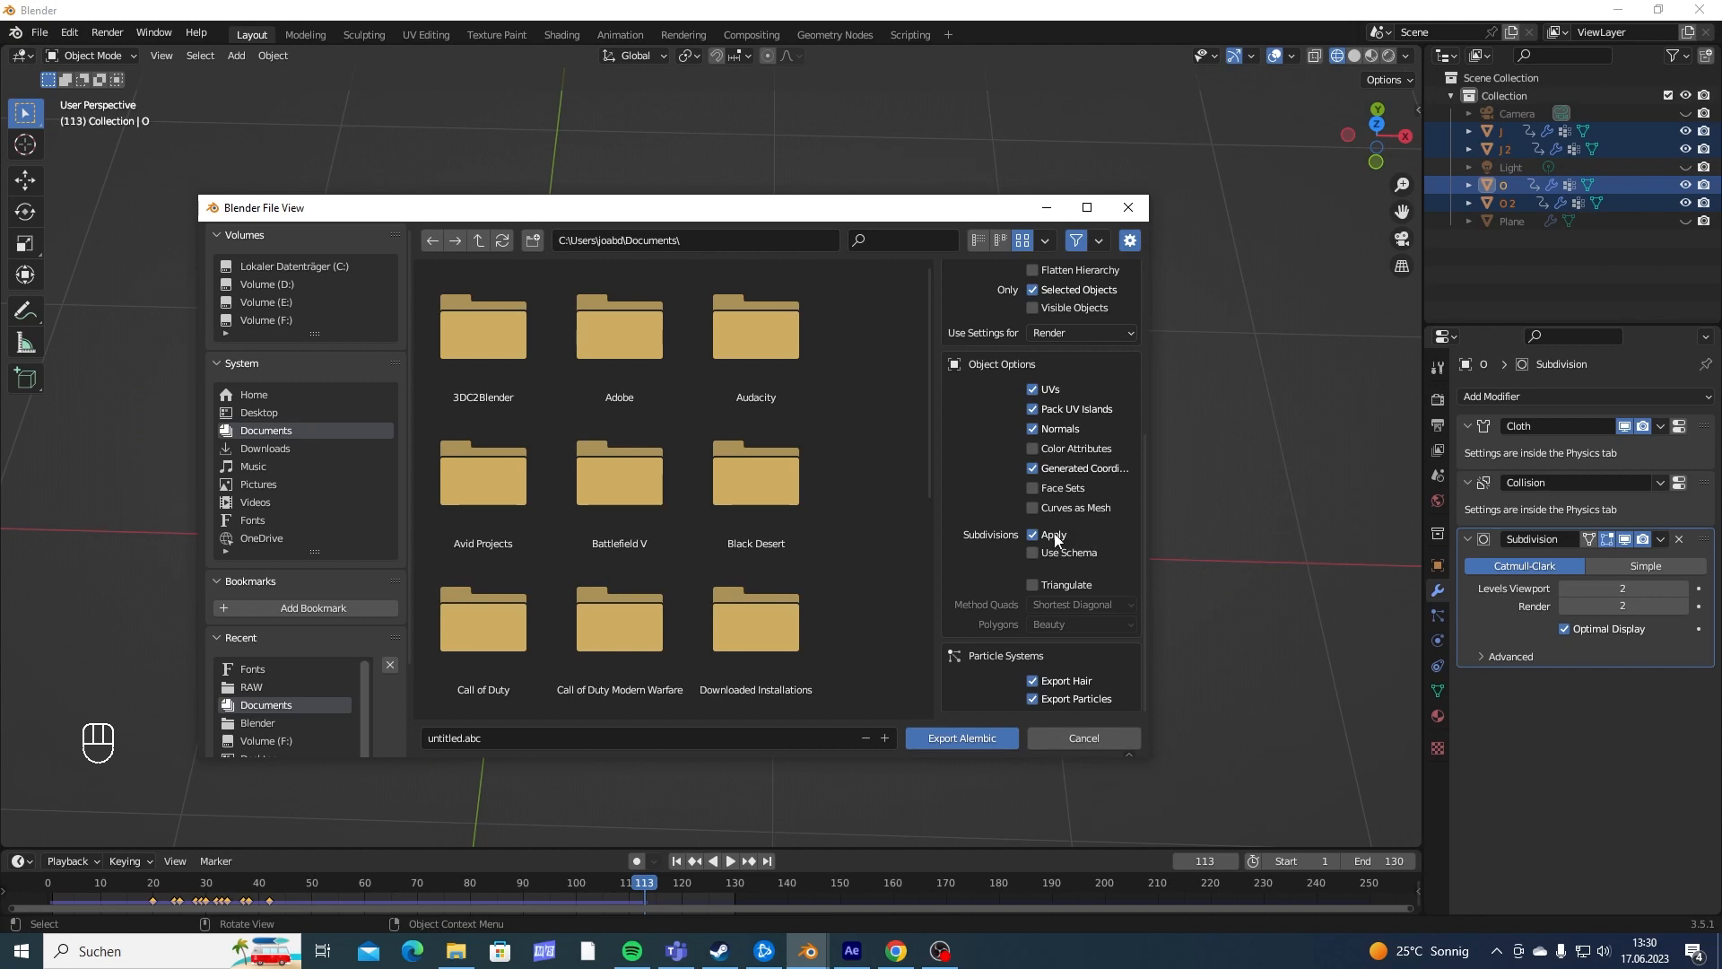
pyautogui.click(1033, 679)
pyautogui.click(1033, 699)
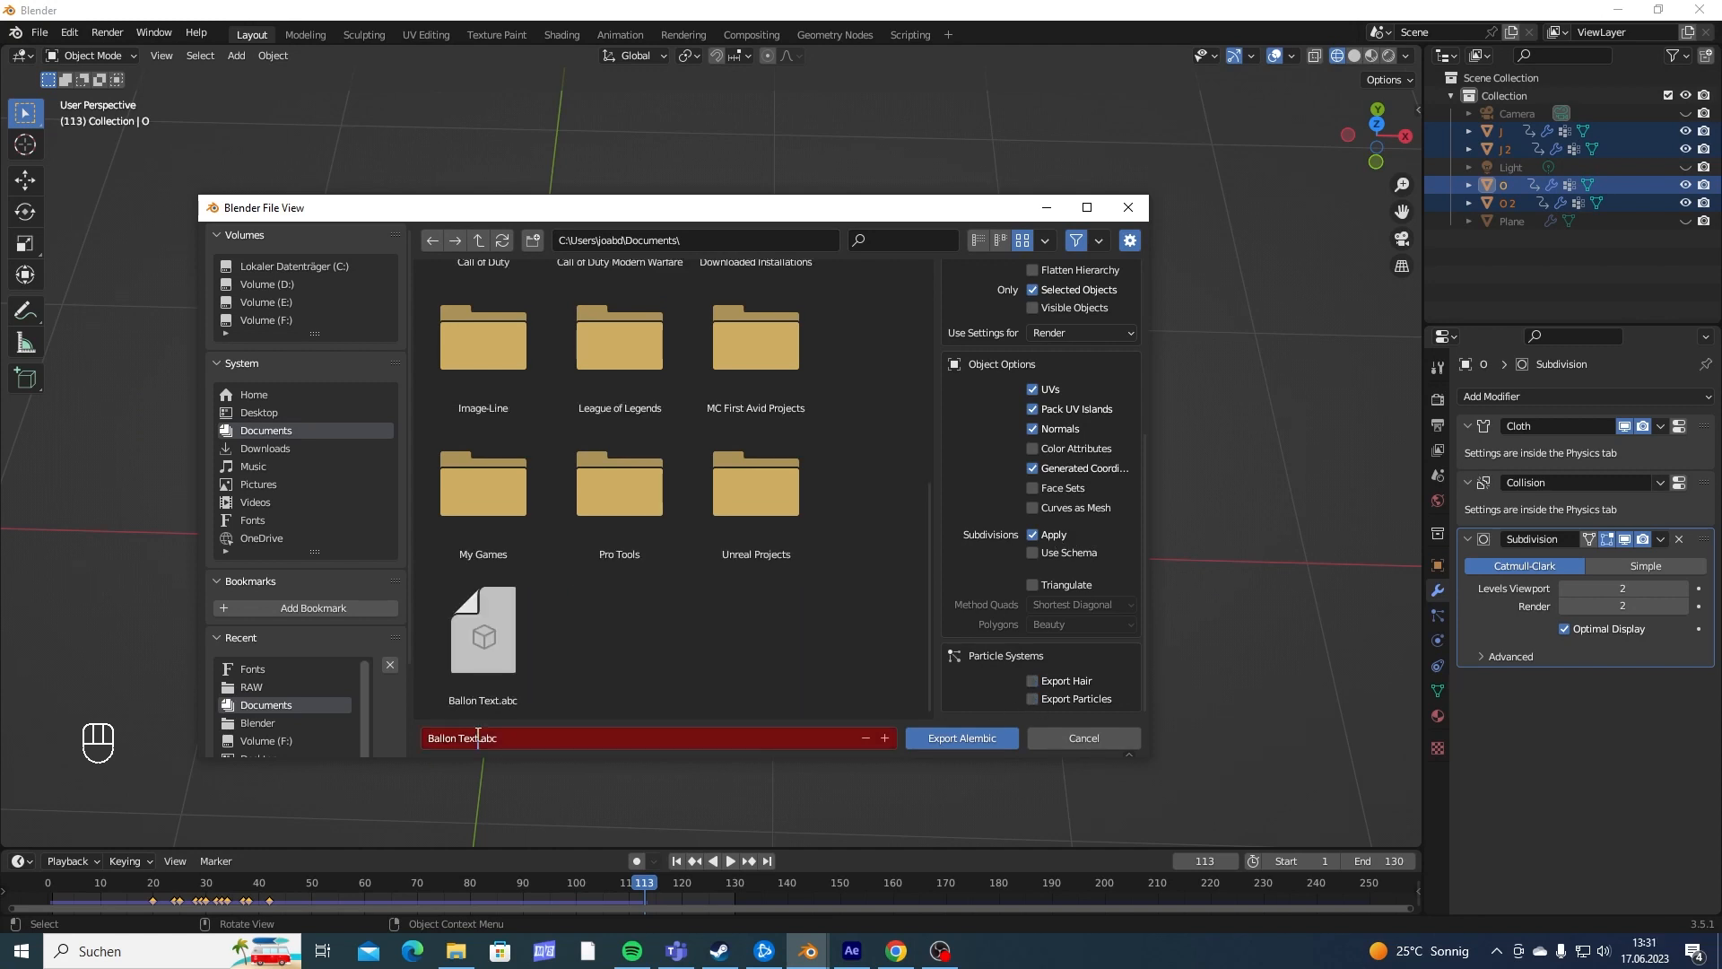
# - Name the Alembic export file "Ballon Text Tutorial.abc" in the Documents folder
pyautogui.moveTo(477, 738); pyautogui.dragTo(436, 738)
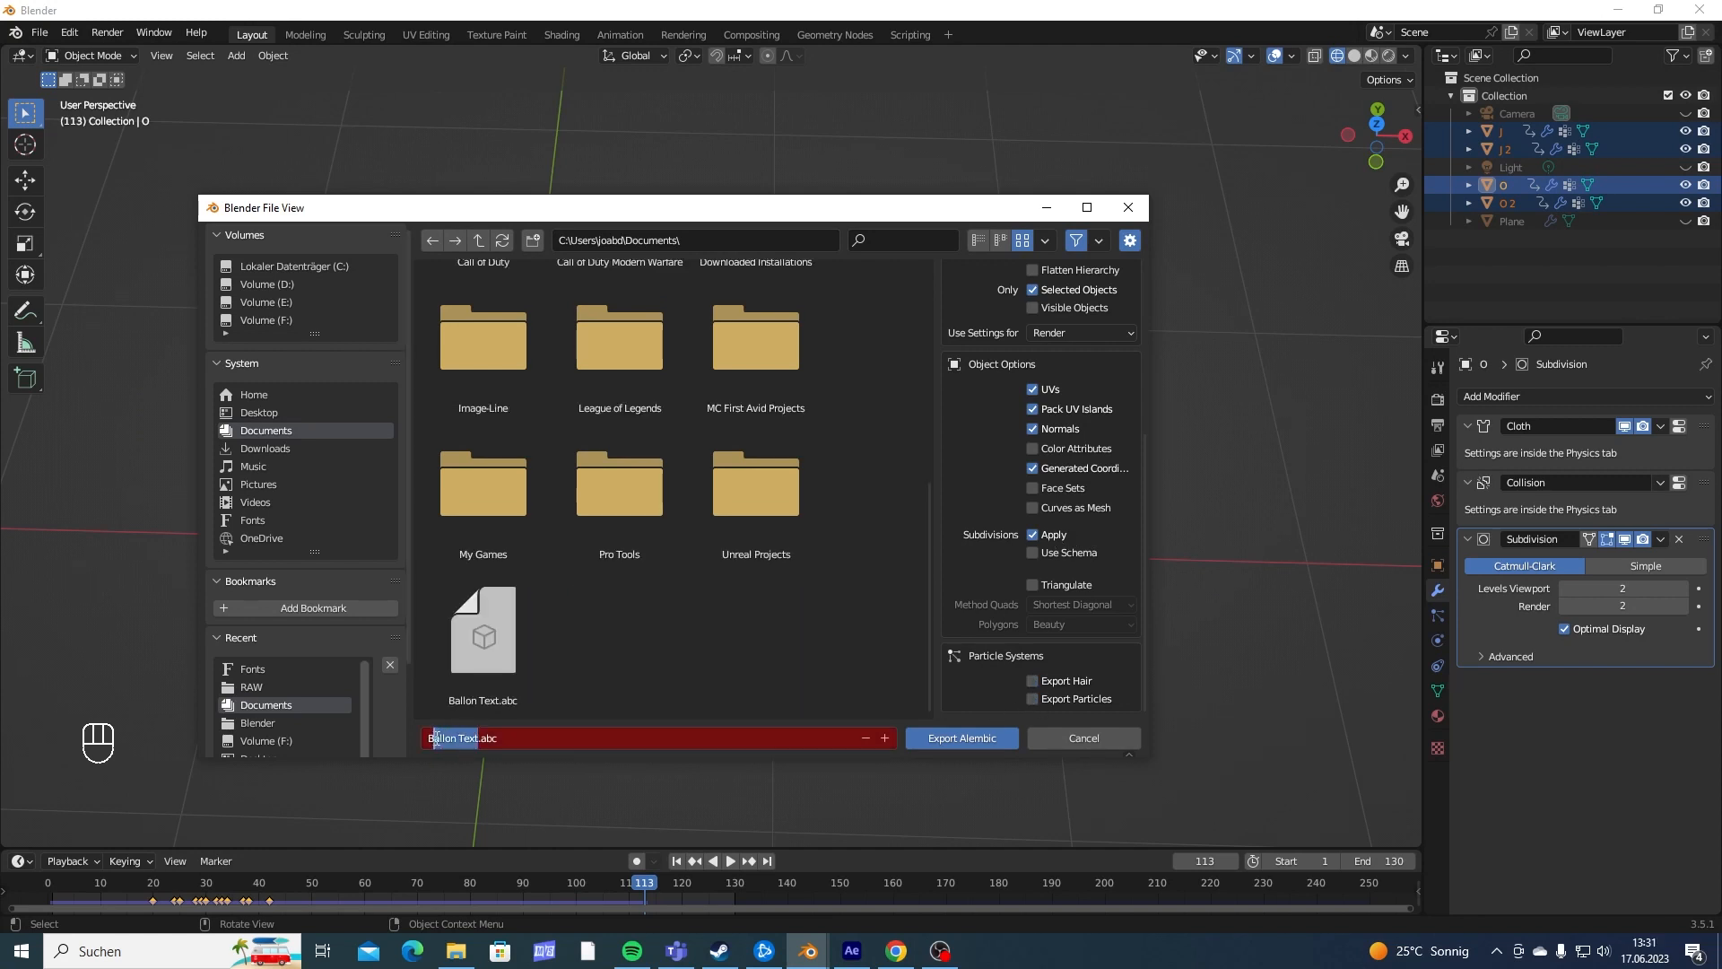
pyautogui.press('BackSpace')
pyautogui.press('BackSpace')
pyautogui.write('Ballon Text Tutorial')
pyautogui.press('Return')
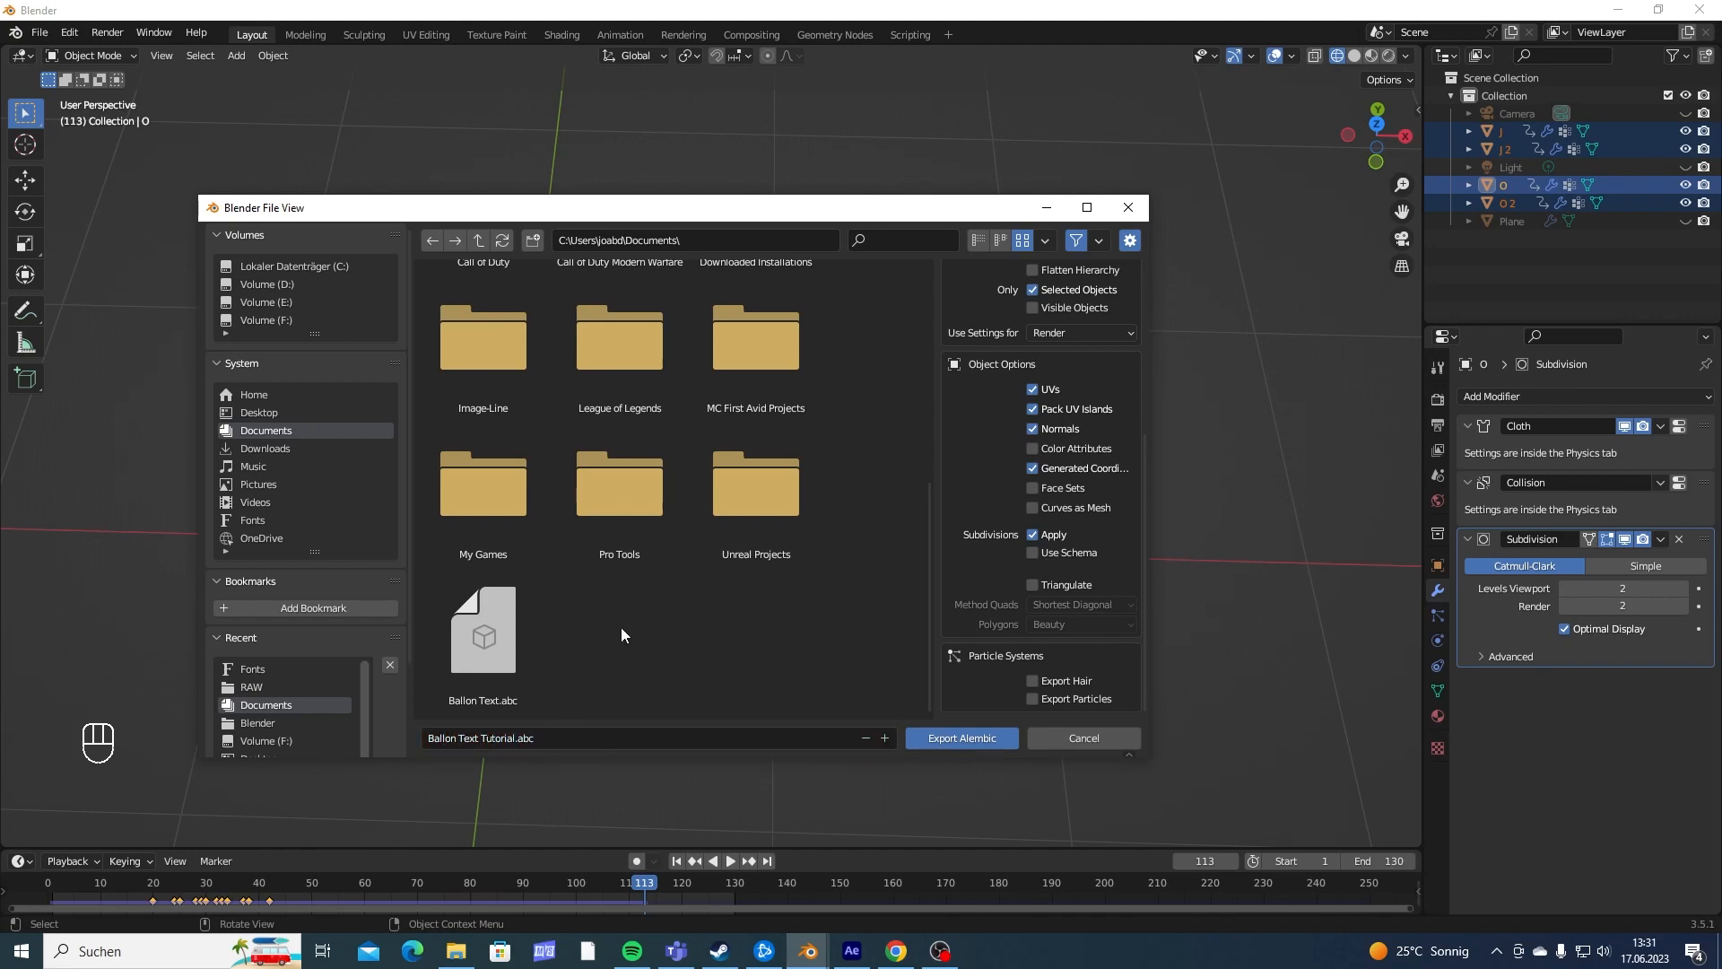
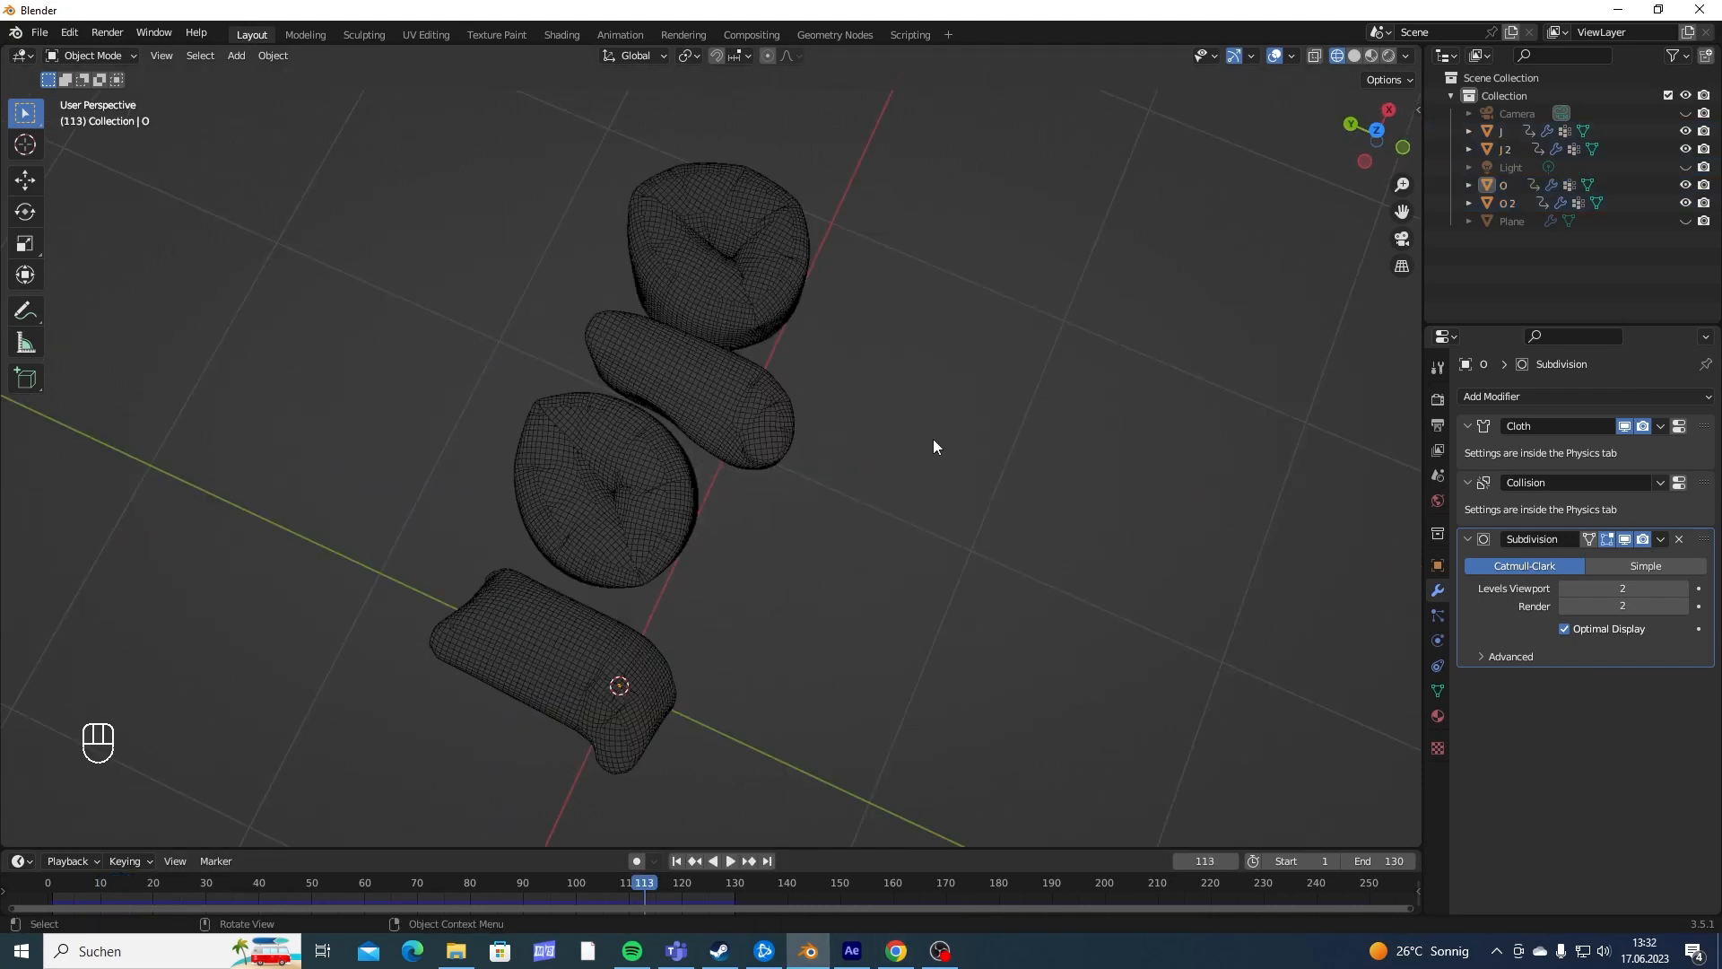
# - Hide the four original cloth letters in the viewport
pyautogui.moveTo(933, 439); pyautogui.dragTo(942, 388, button='middle')
pyautogui.moveTo(496, 319); pyautogui.dragTo(889, 428)
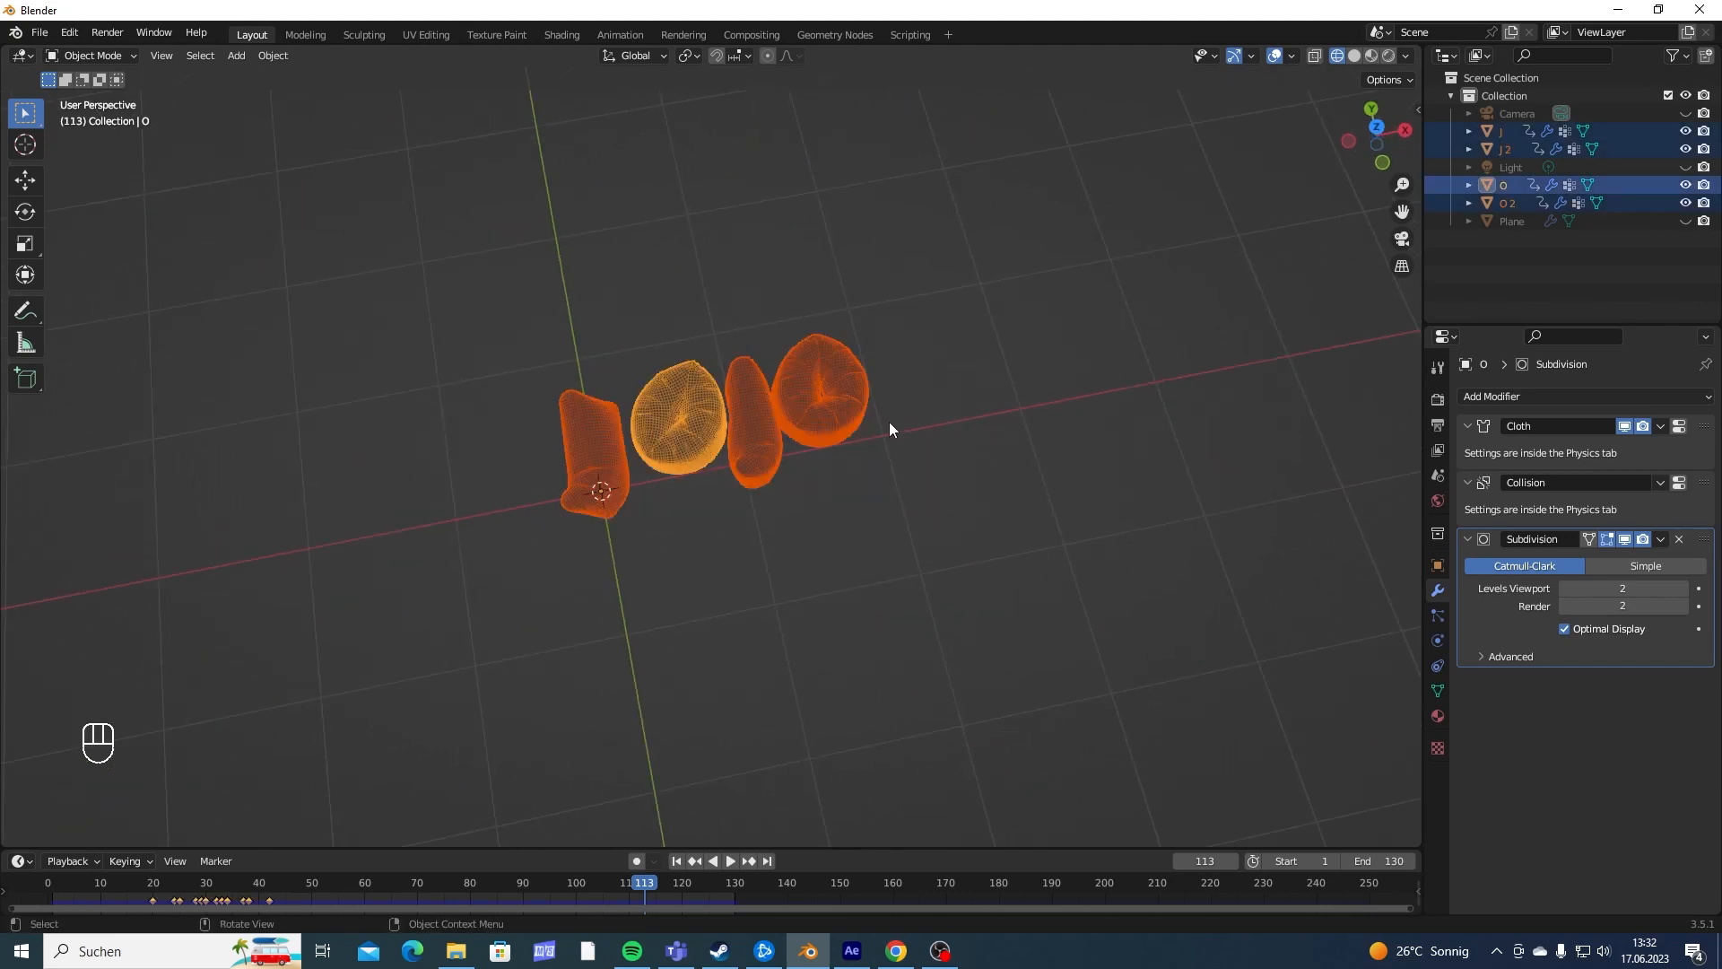
pyautogui.moveTo(889, 429); pyautogui.dragTo(1121, 403, button='middle')
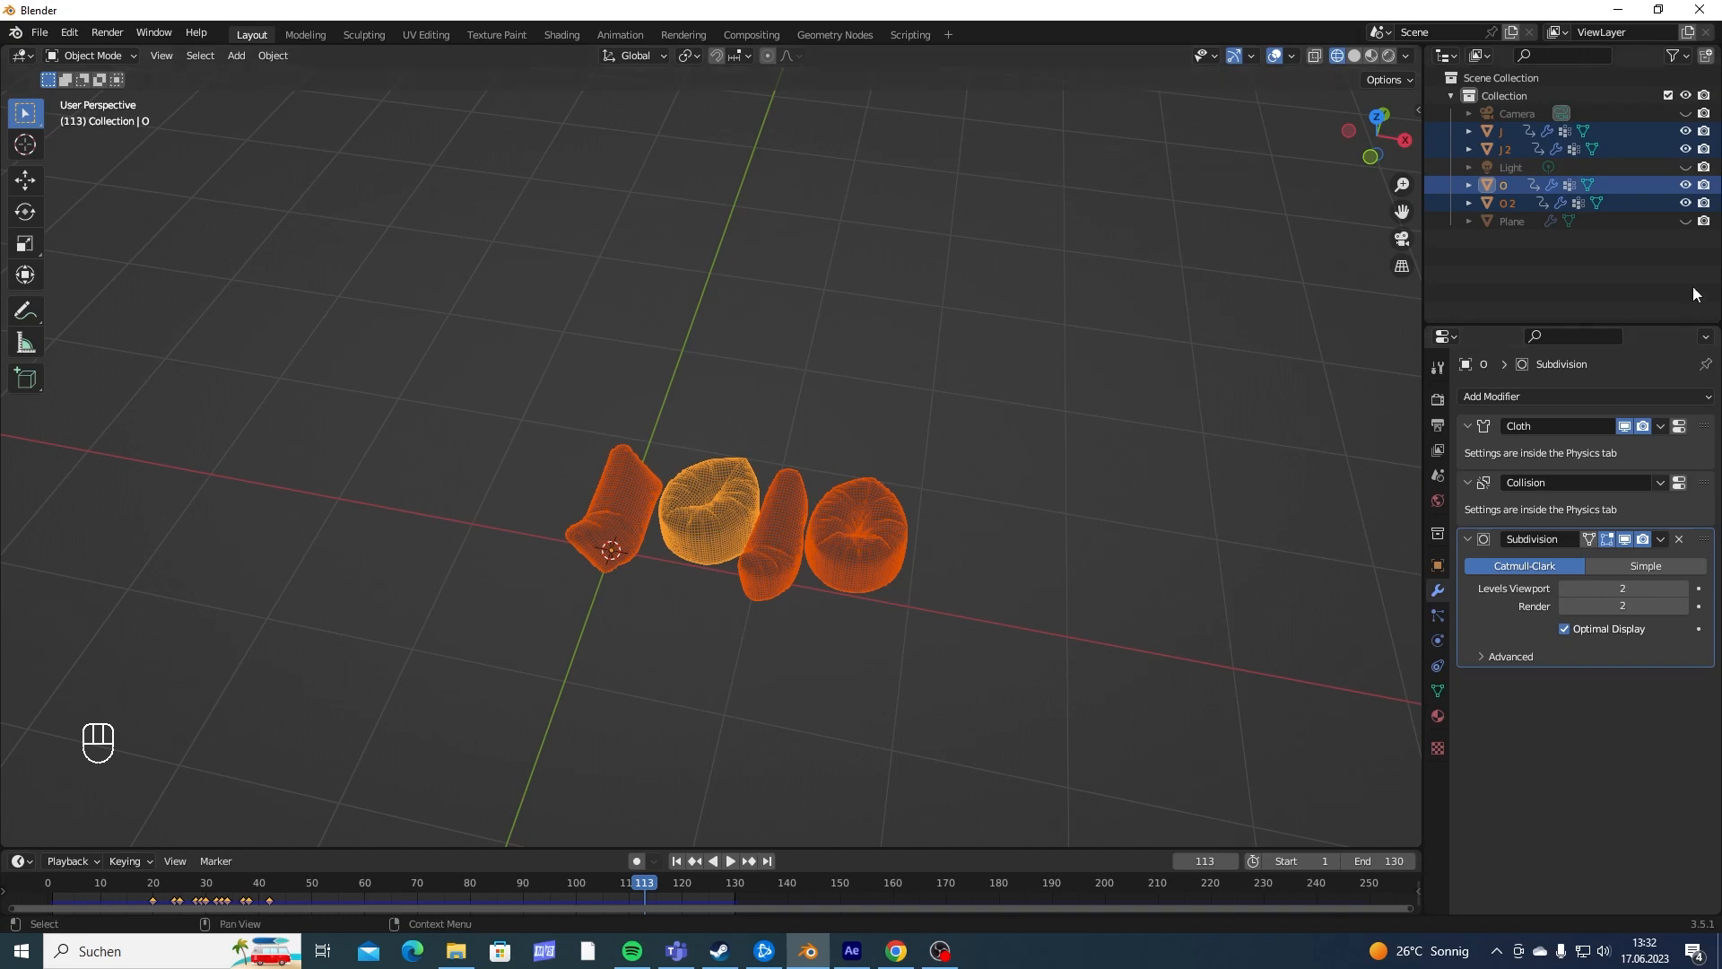
pyautogui.press('h')
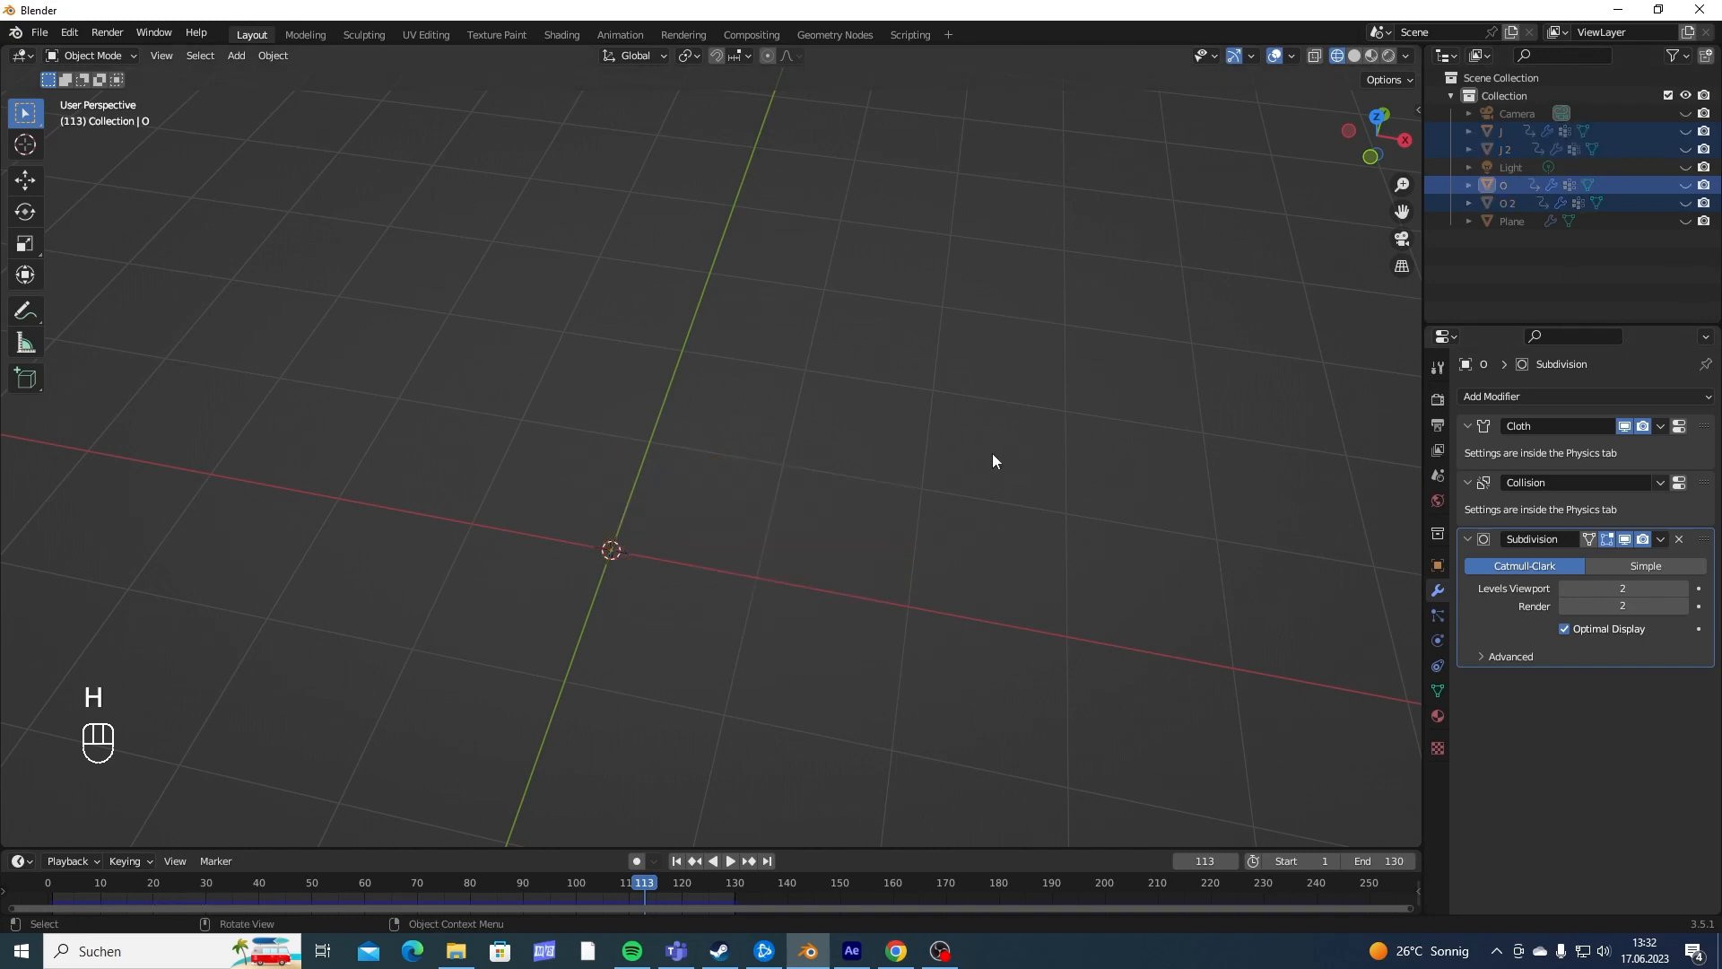
# - Import the Alembic file "Ballon Text Tutorial.abc" from the Documents folder
pyautogui.click(40, 33)
pyautogui.moveTo(149, 272)
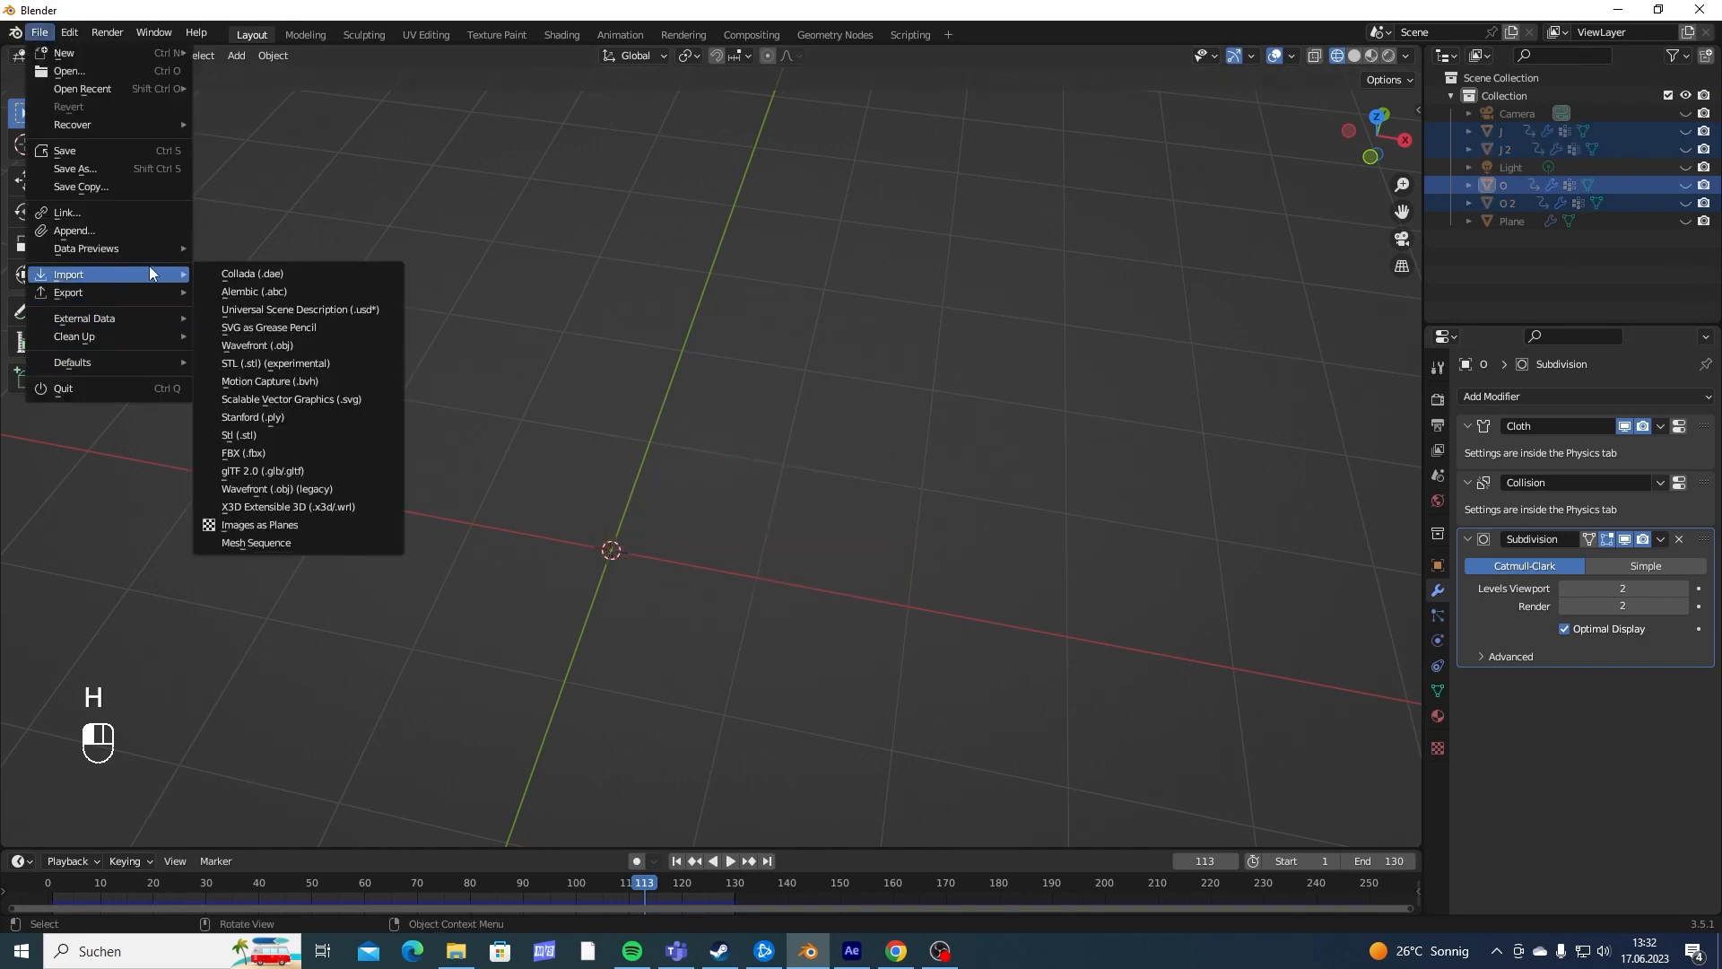
pyautogui.click(276, 301)
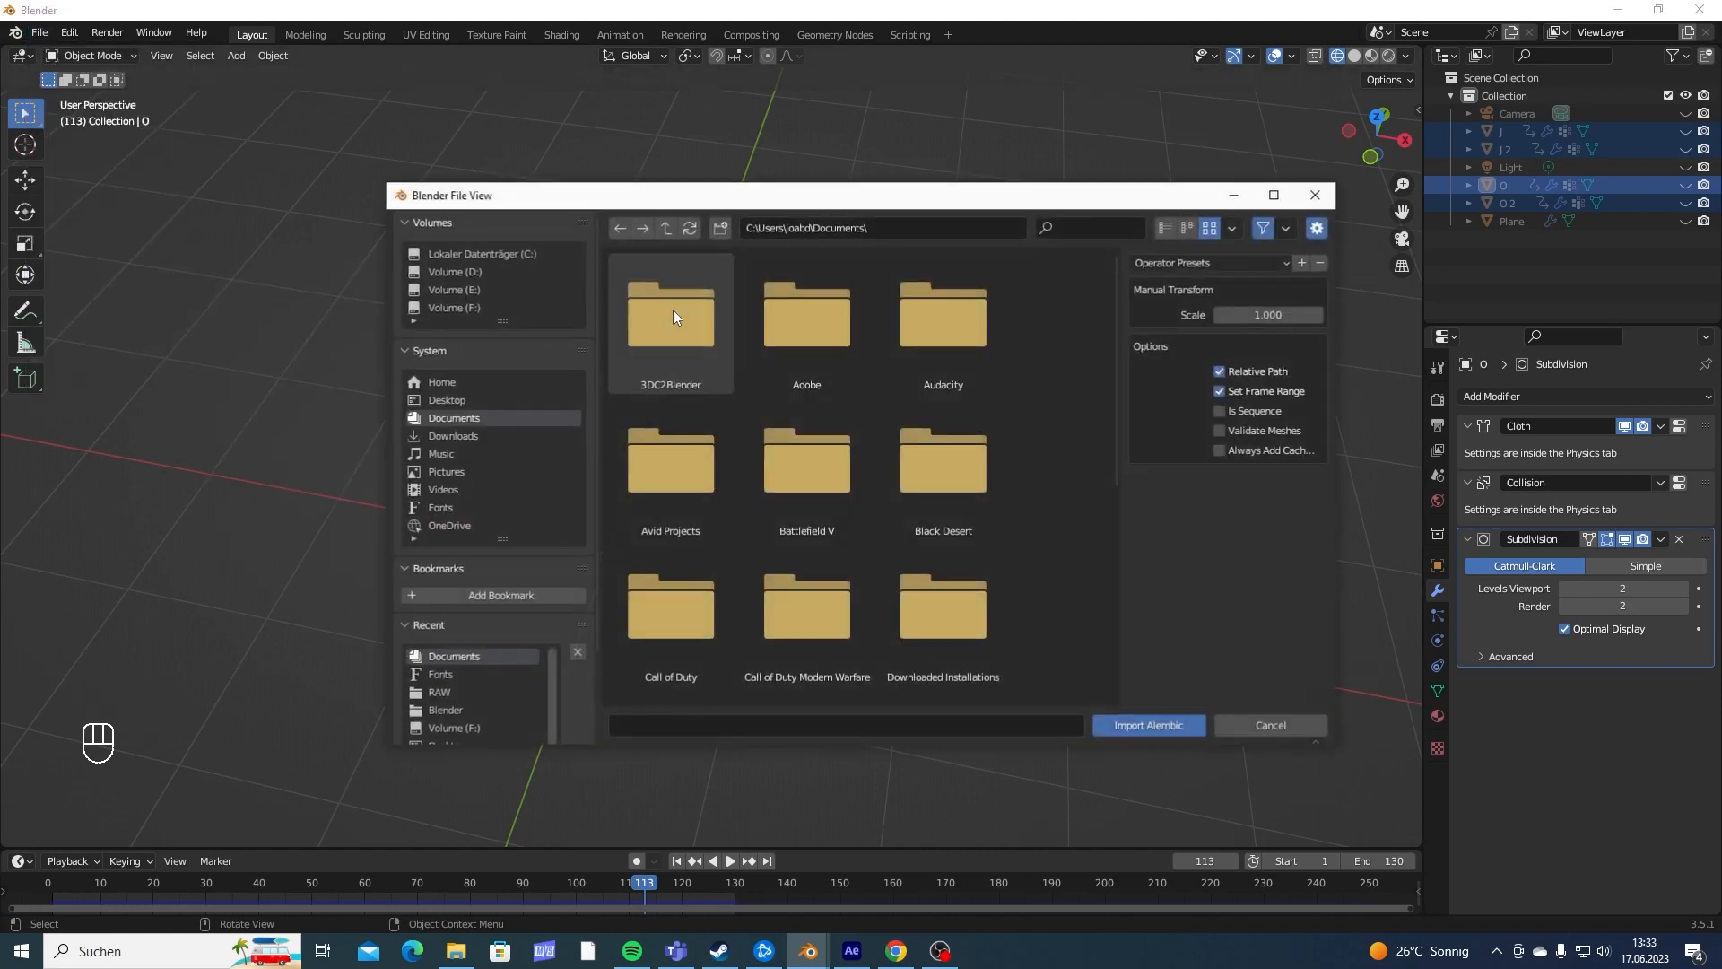
pyautogui.scroll(-5, 673, 310)
pyautogui.click(794, 619)
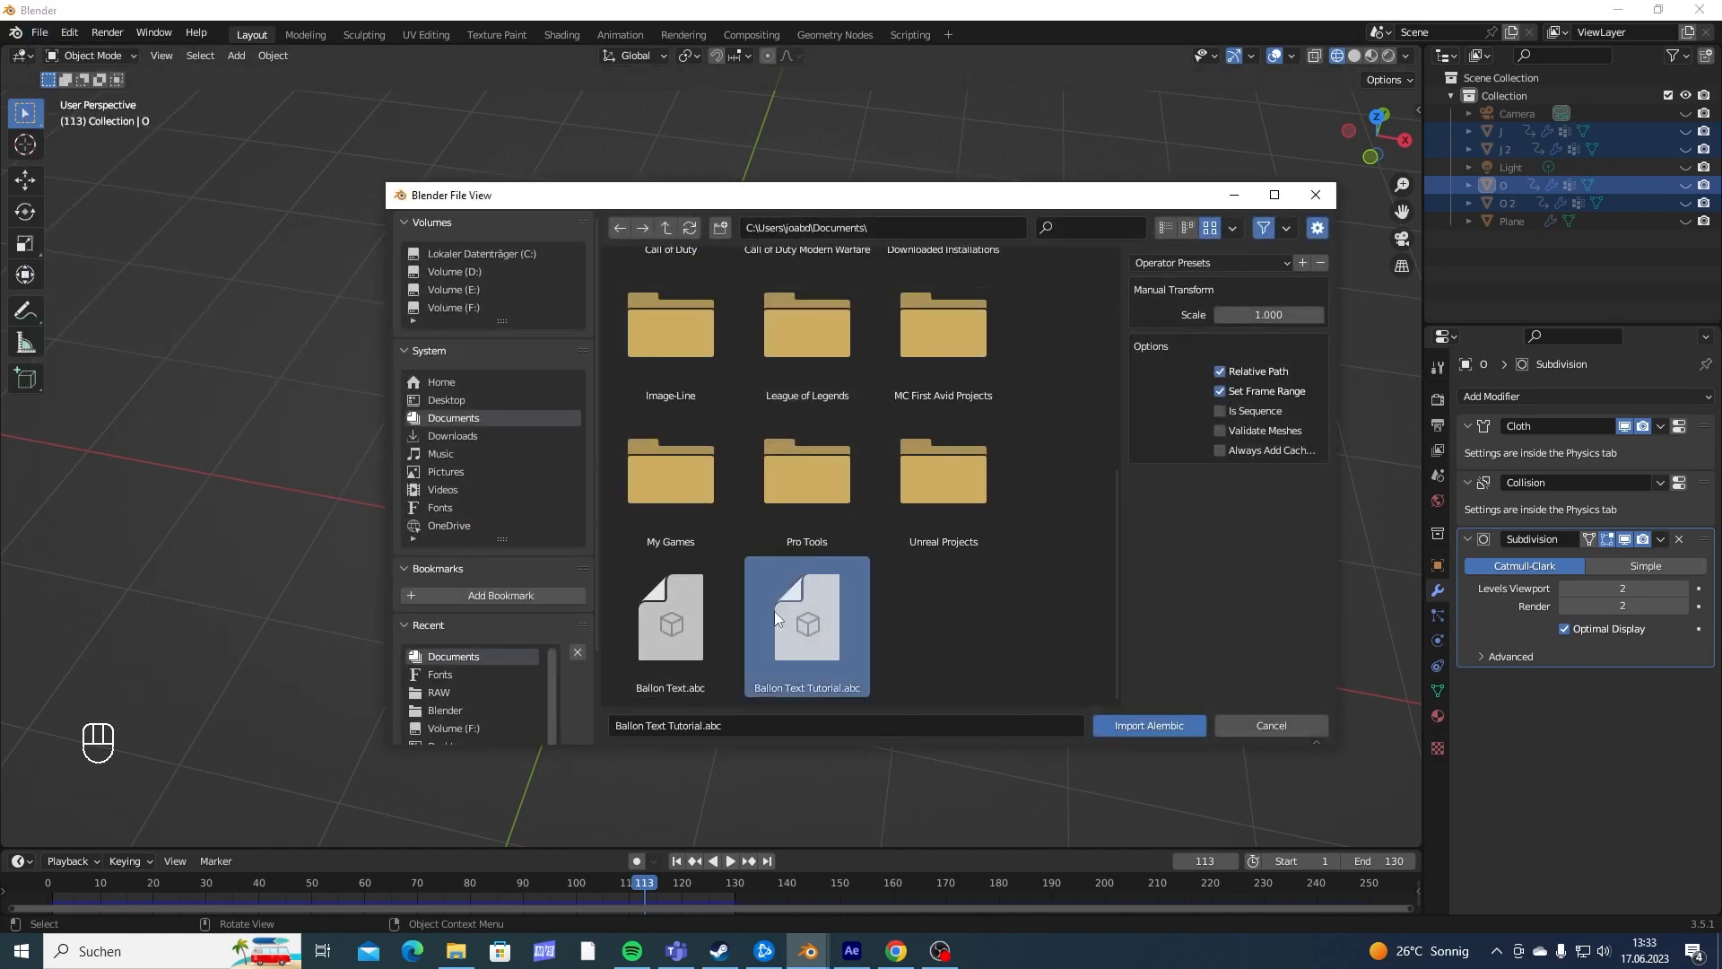
pyautogui.click(1140, 726)
# - Play the imported letter animation to check how it inflates, and stop at frame 50
pyautogui.moveTo(902, 467); pyautogui.dragTo(942, 550, button='middle')
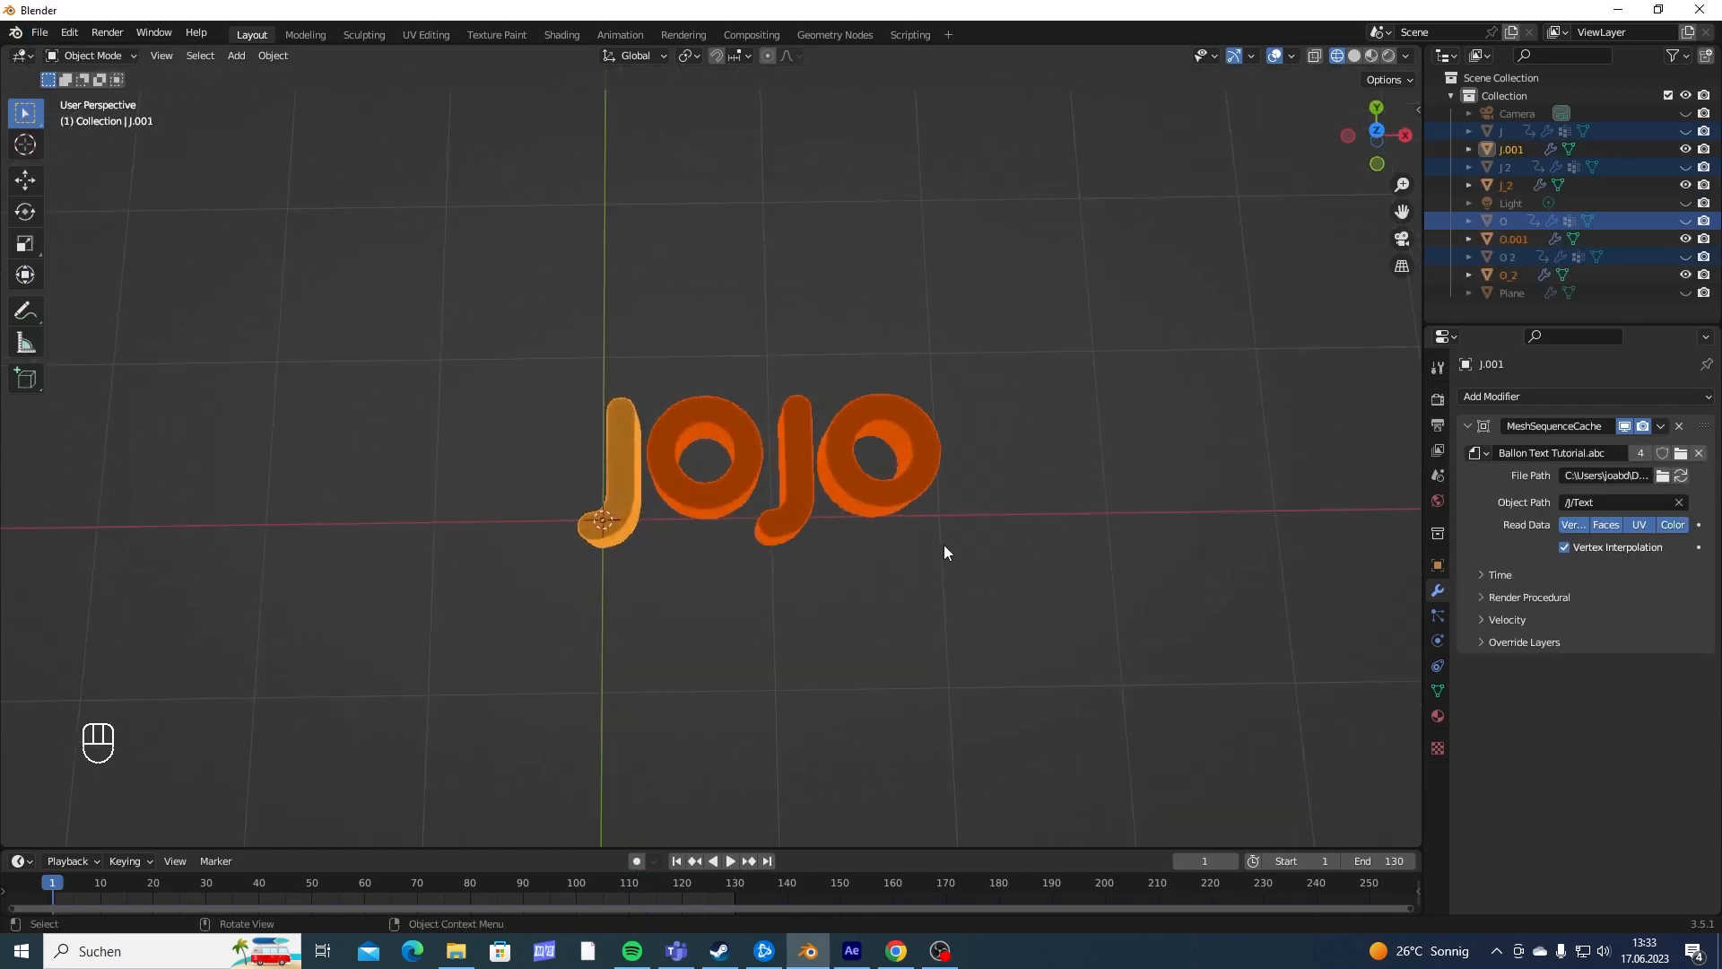
pyautogui.scroll(5, 973, 541)
pyautogui.press('space')
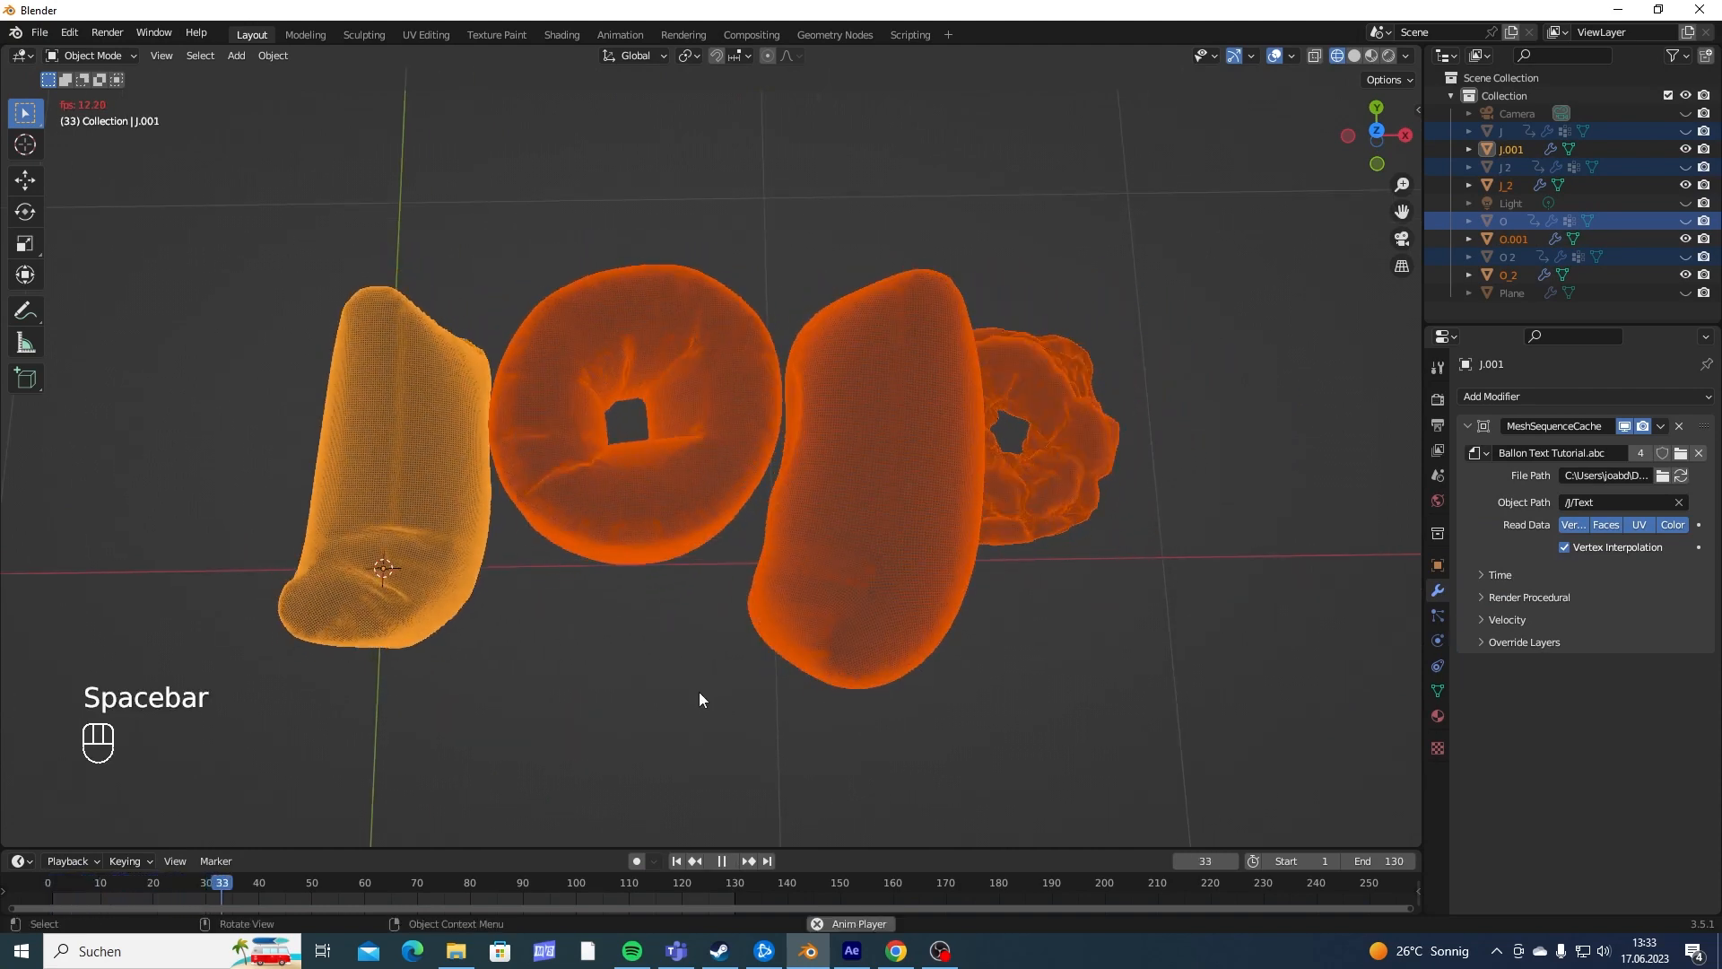
pyautogui.press('space')
pyautogui.click(742, 674)
pyautogui.moveTo(742, 674); pyautogui.dragTo(859, 510, button='middle')
# - Try to scale and rotate the imported first J on its own
pyautogui.click(459, 566)
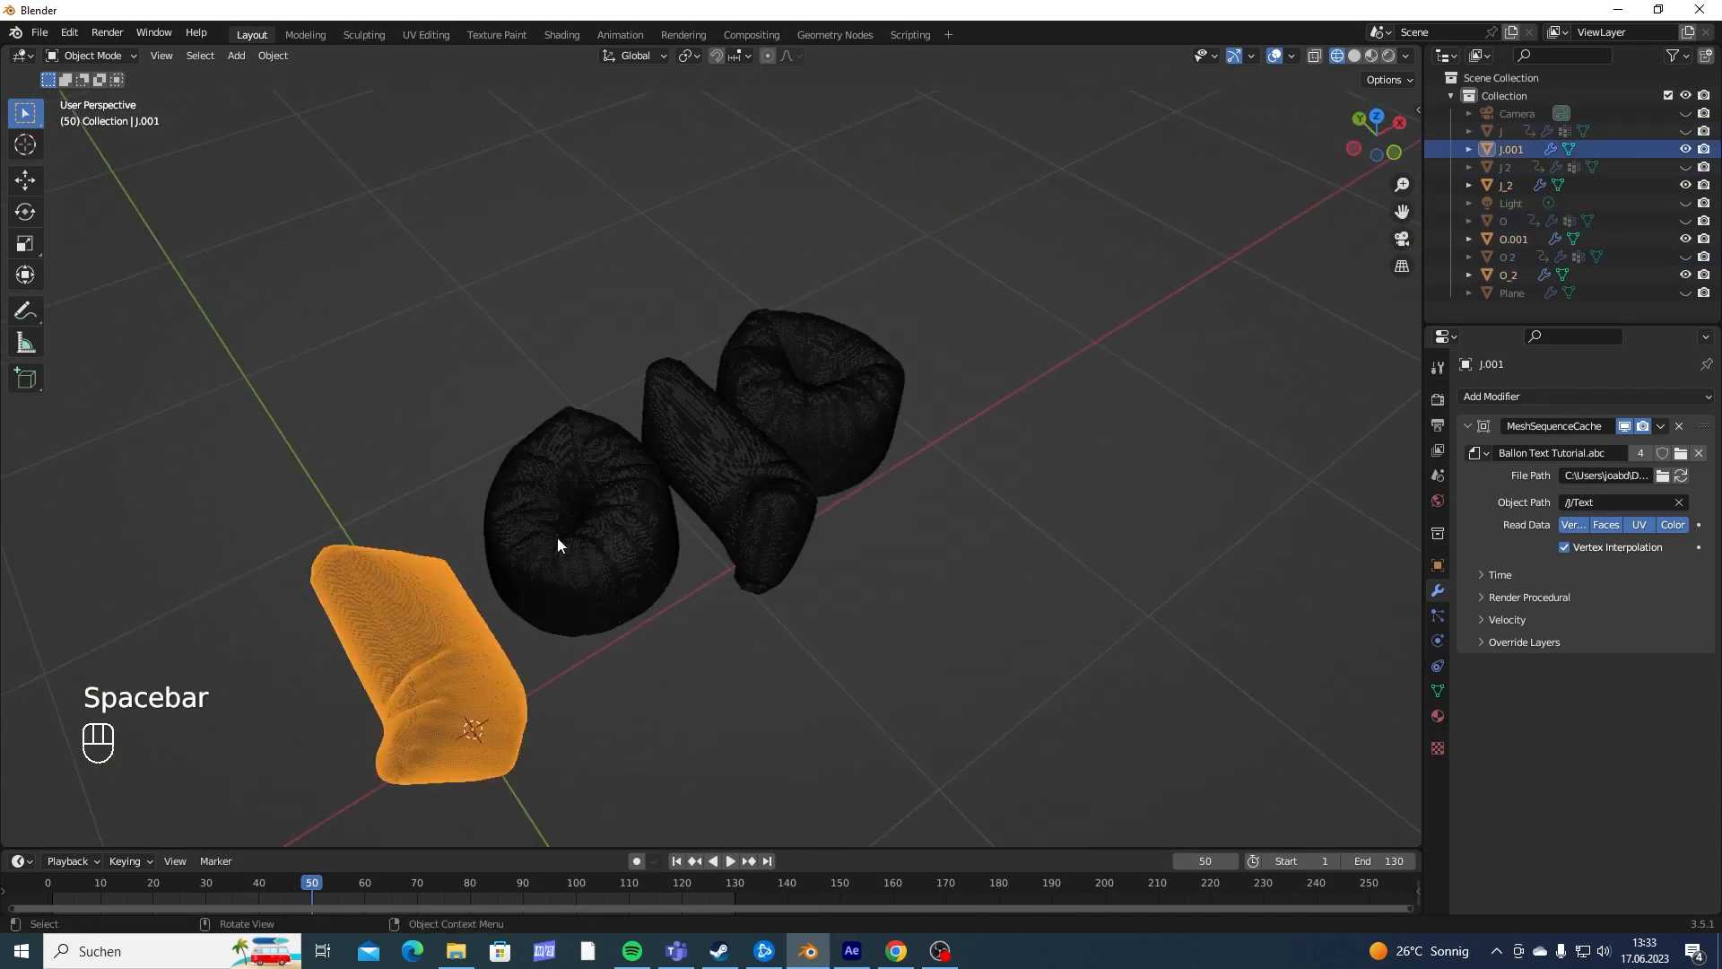
pyautogui.press('shift')
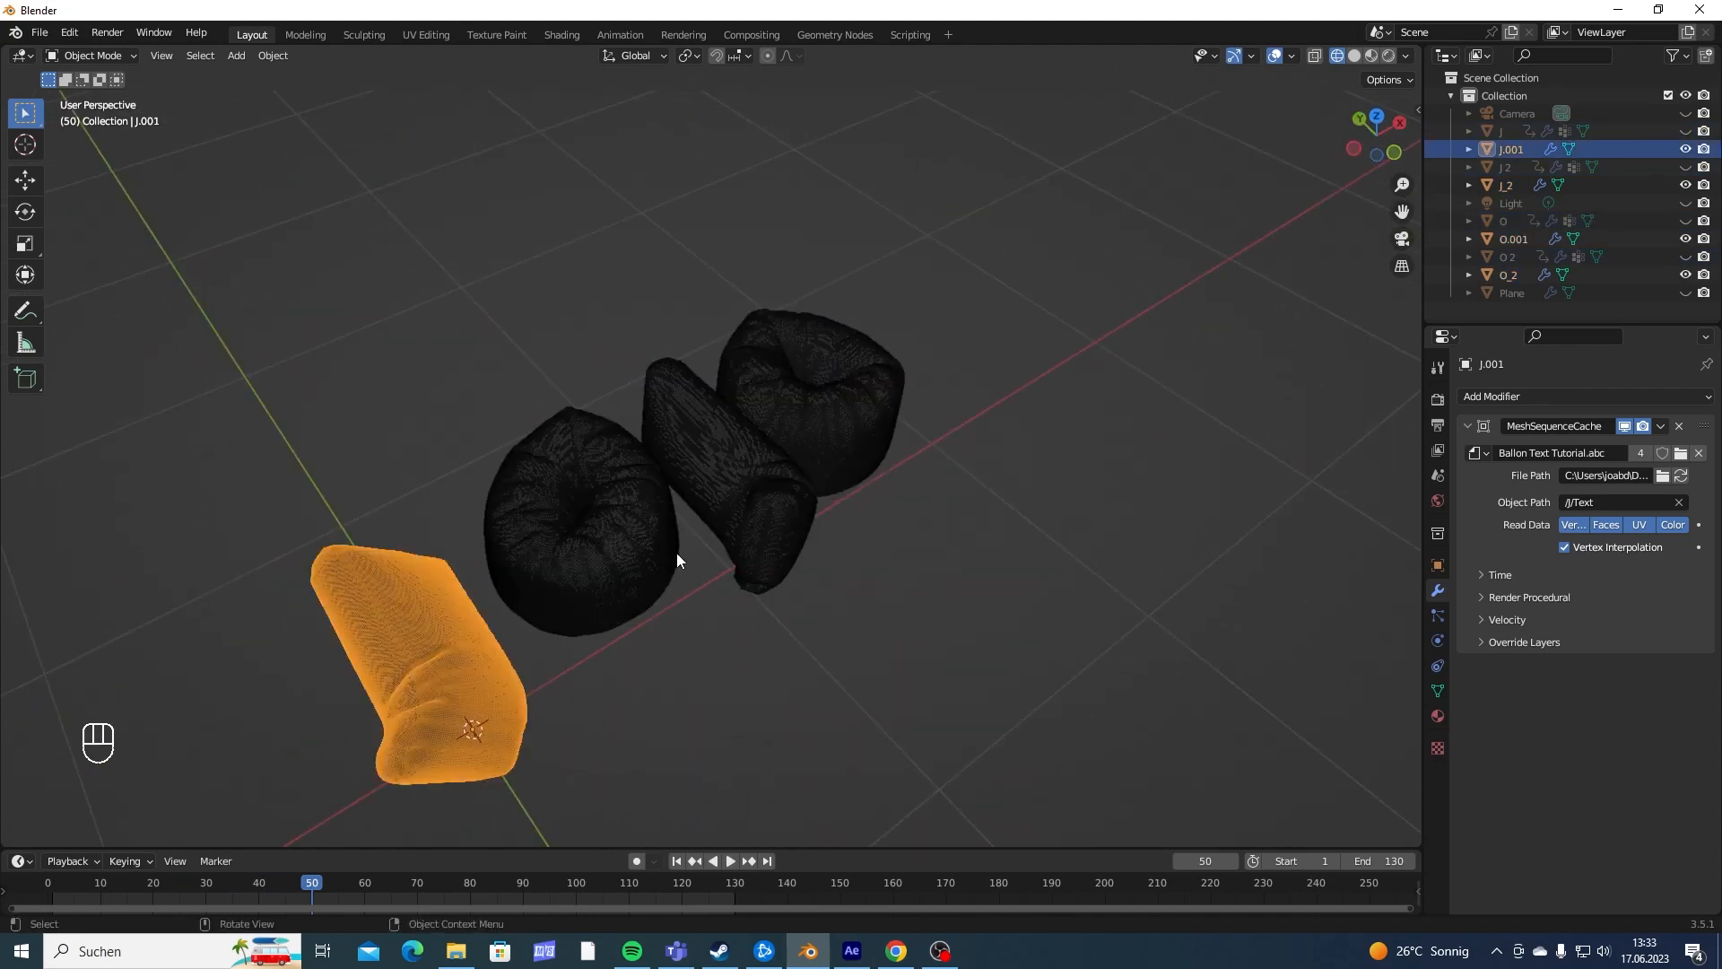
pyautogui.moveTo(676, 553); pyautogui.dragTo(572, 620, button='middle')
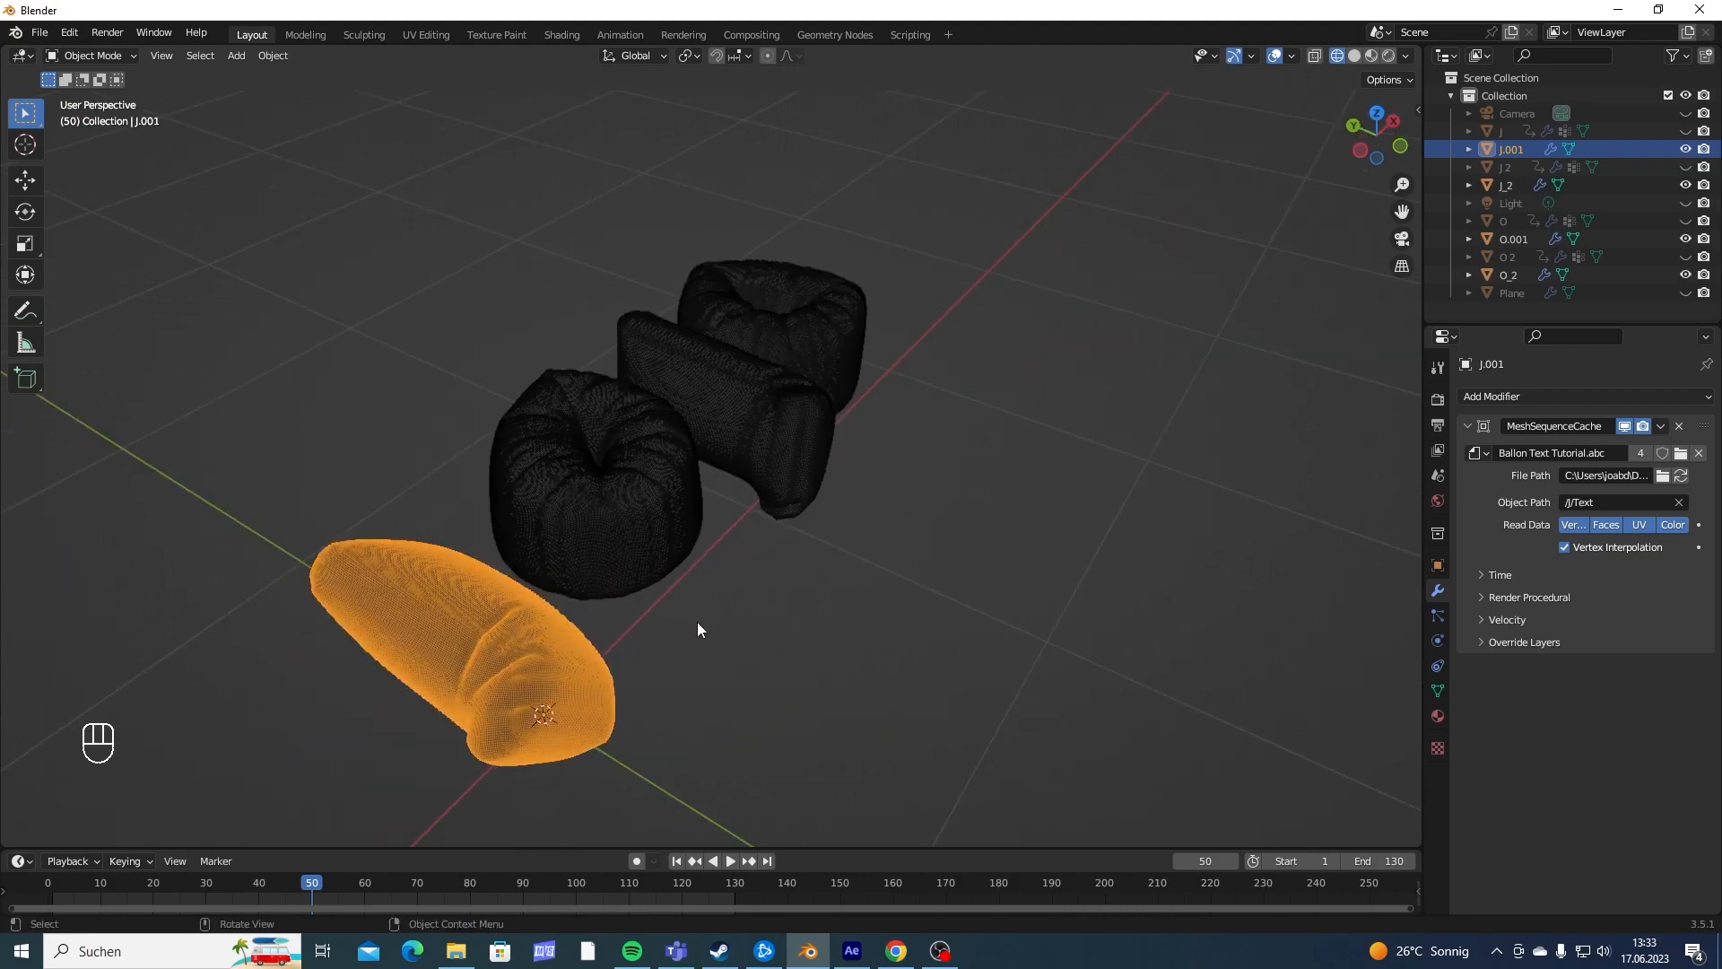
pyautogui.moveTo(698, 621); pyautogui.dragTo(662, 618, button='middle')
pyautogui.press('s')
pyautogui.rightClick(650, 599)
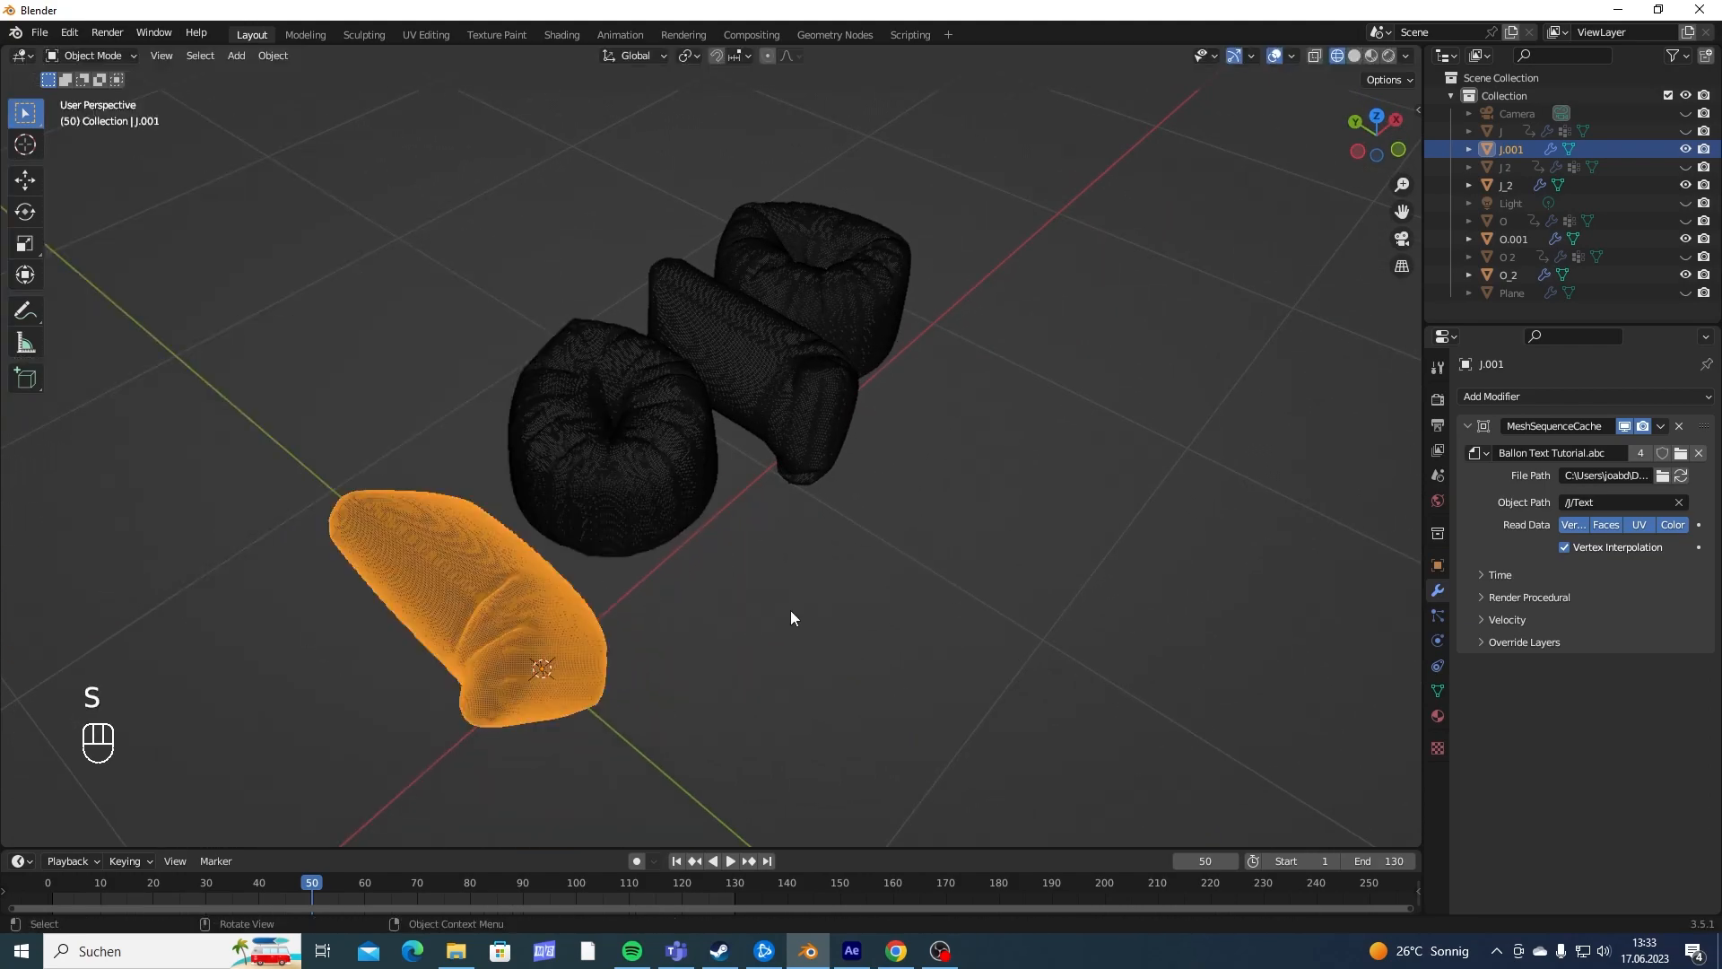
pyautogui.moveTo(789, 617); pyautogui.dragTo(750, 634, button='middle')
pyautogui.press('s')
pyautogui.rightClick(628, 628)
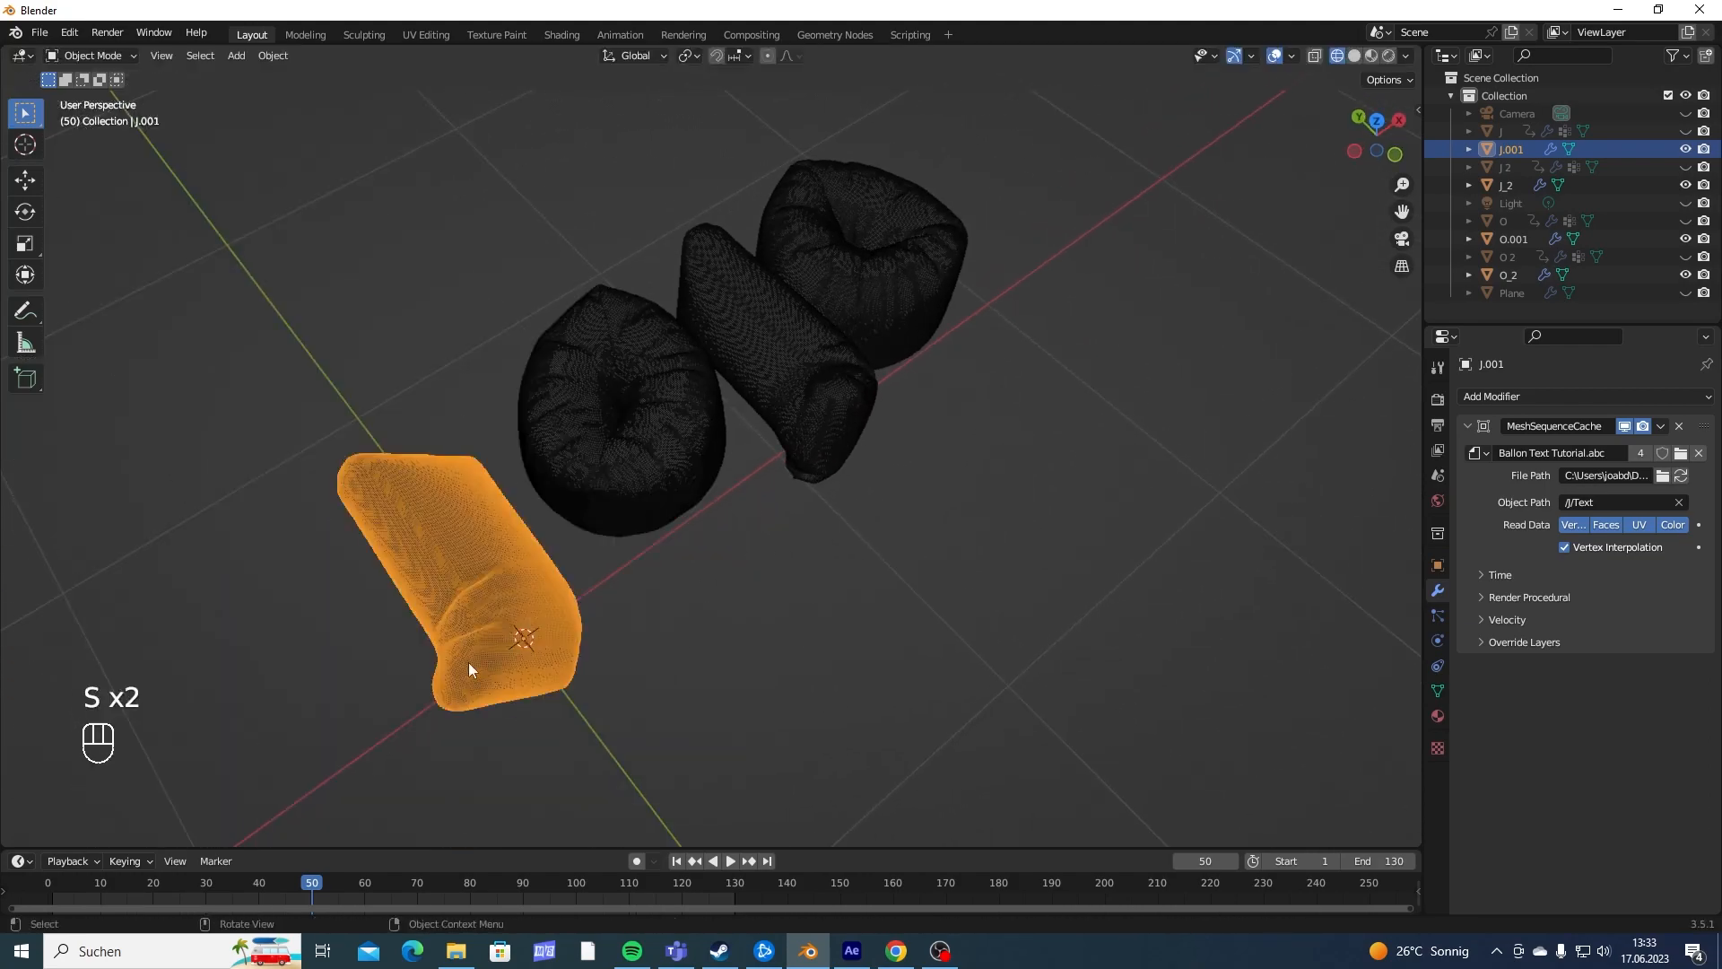
pyautogui.press('r')
pyautogui.rightClick(965, 558)
pyautogui.moveTo(966, 558); pyautogui.dragTo(486, 492, button='middle')
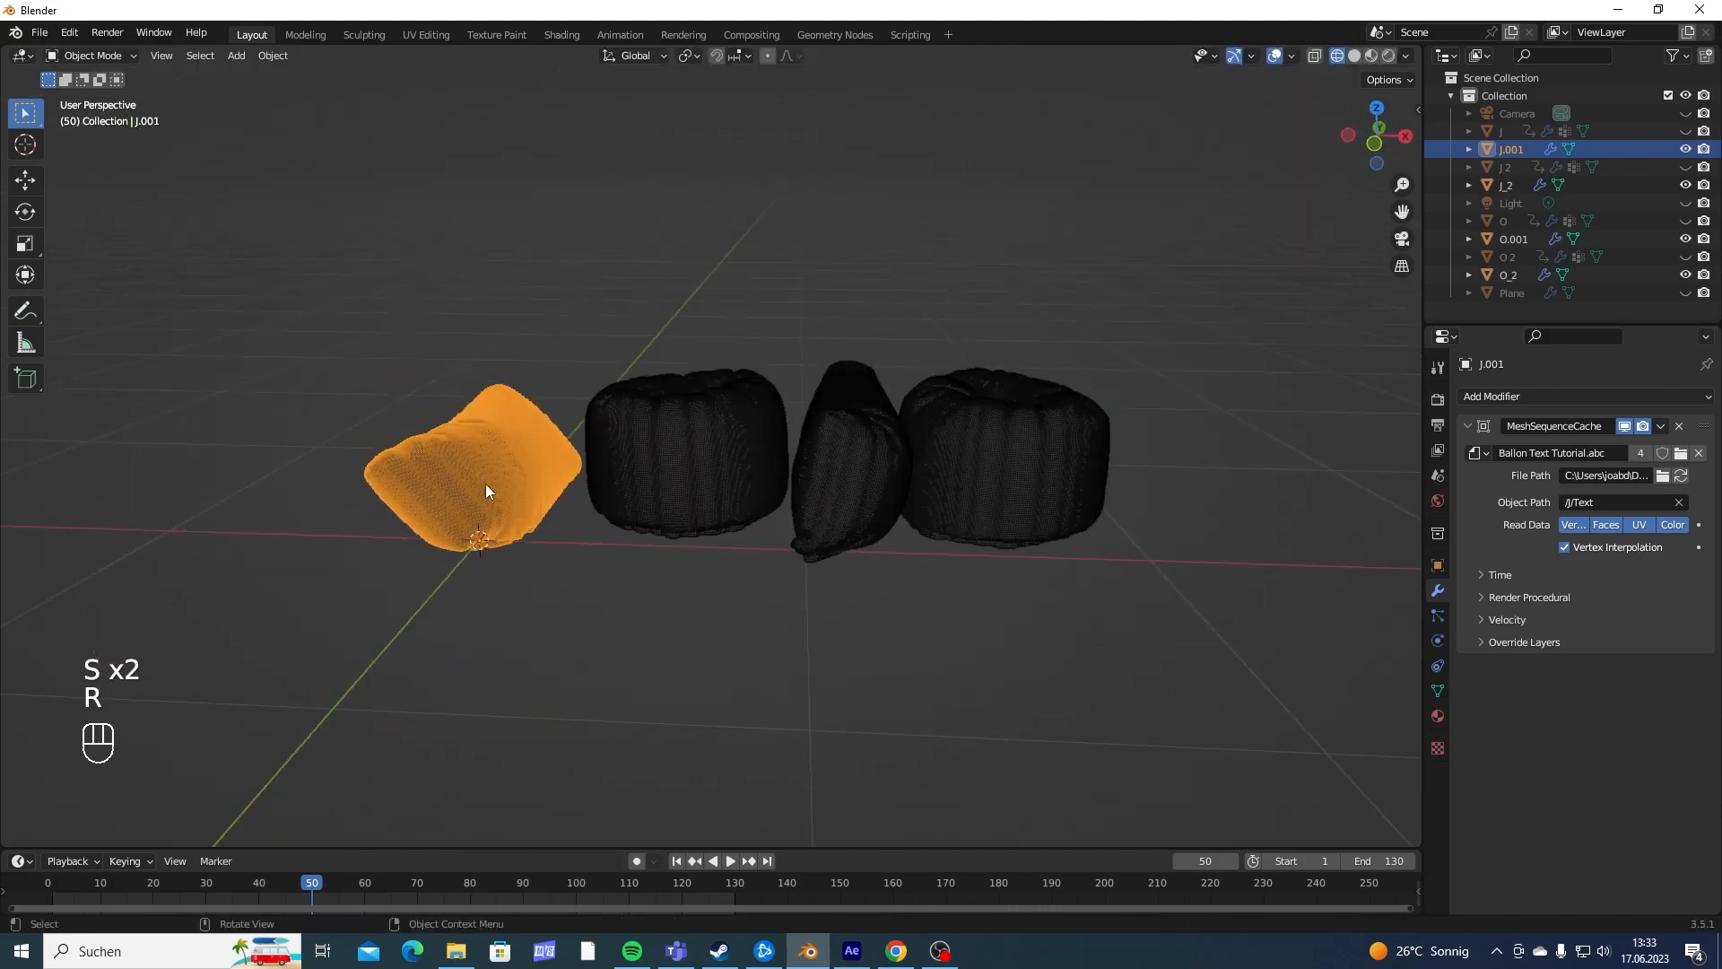
pyautogui.press('s')
pyautogui.rightClick(733, 551)
pyautogui.moveTo(734, 550); pyautogui.dragTo(706, 640, button='middle')
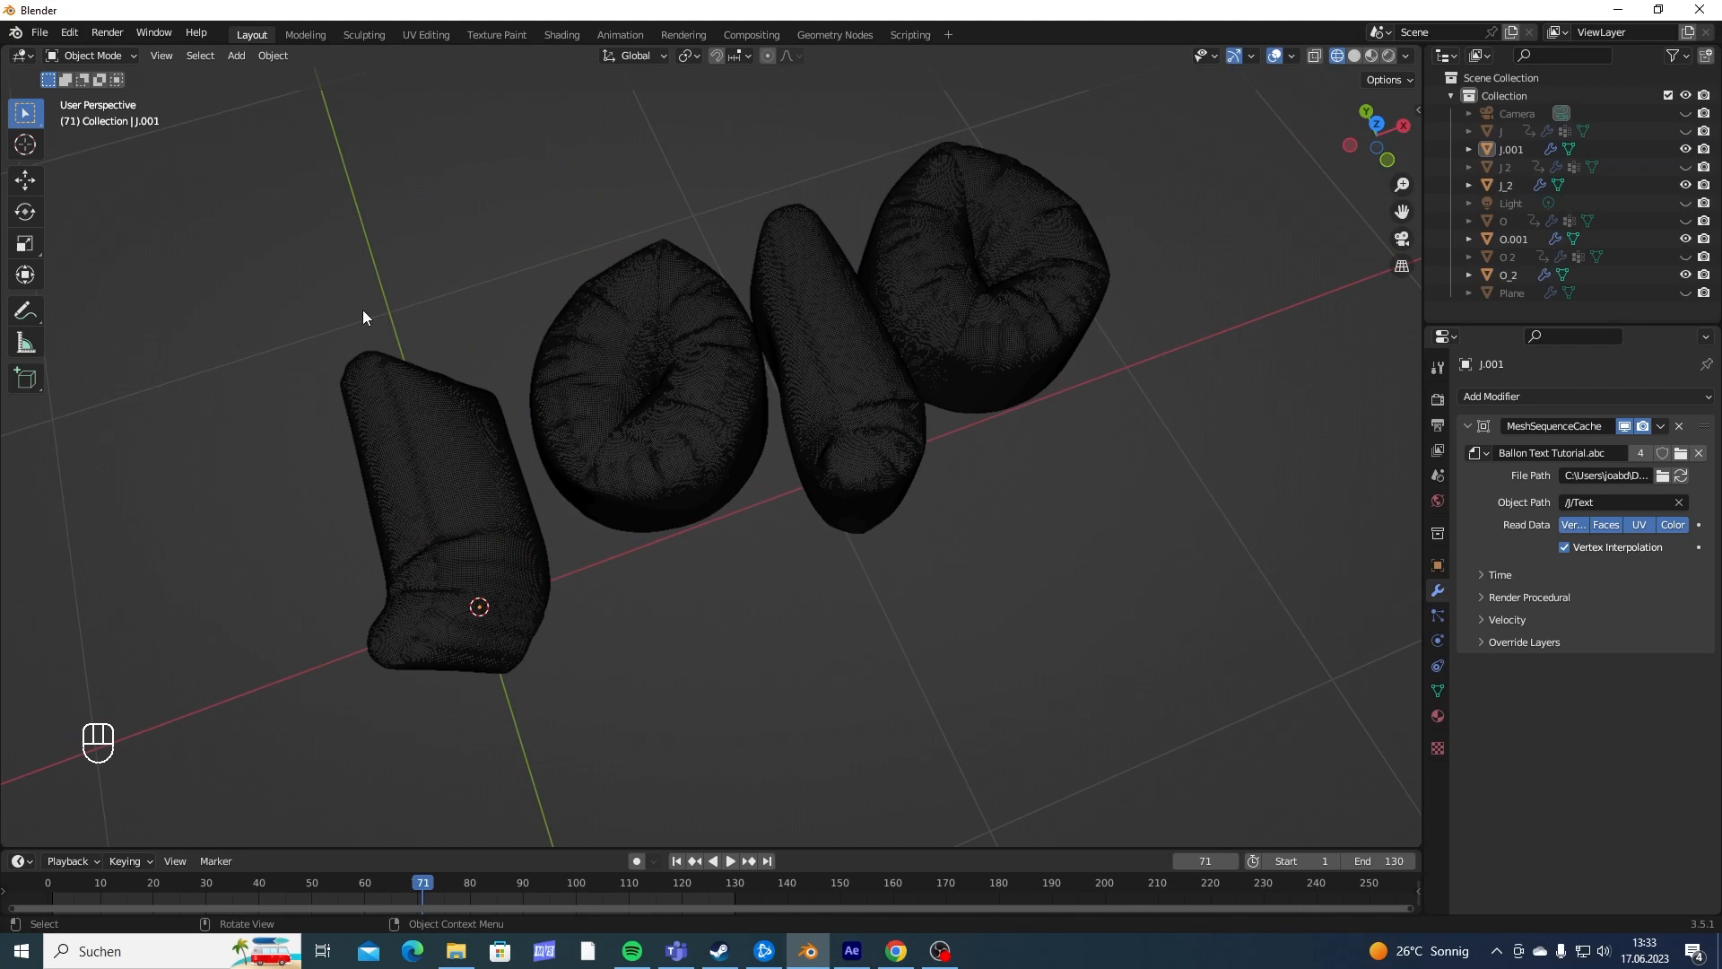
# - Replay the animation from frame 20 to frame 51 and examine the inflated letters from several angles
pyautogui.click(154, 897)
pyautogui.press('space')
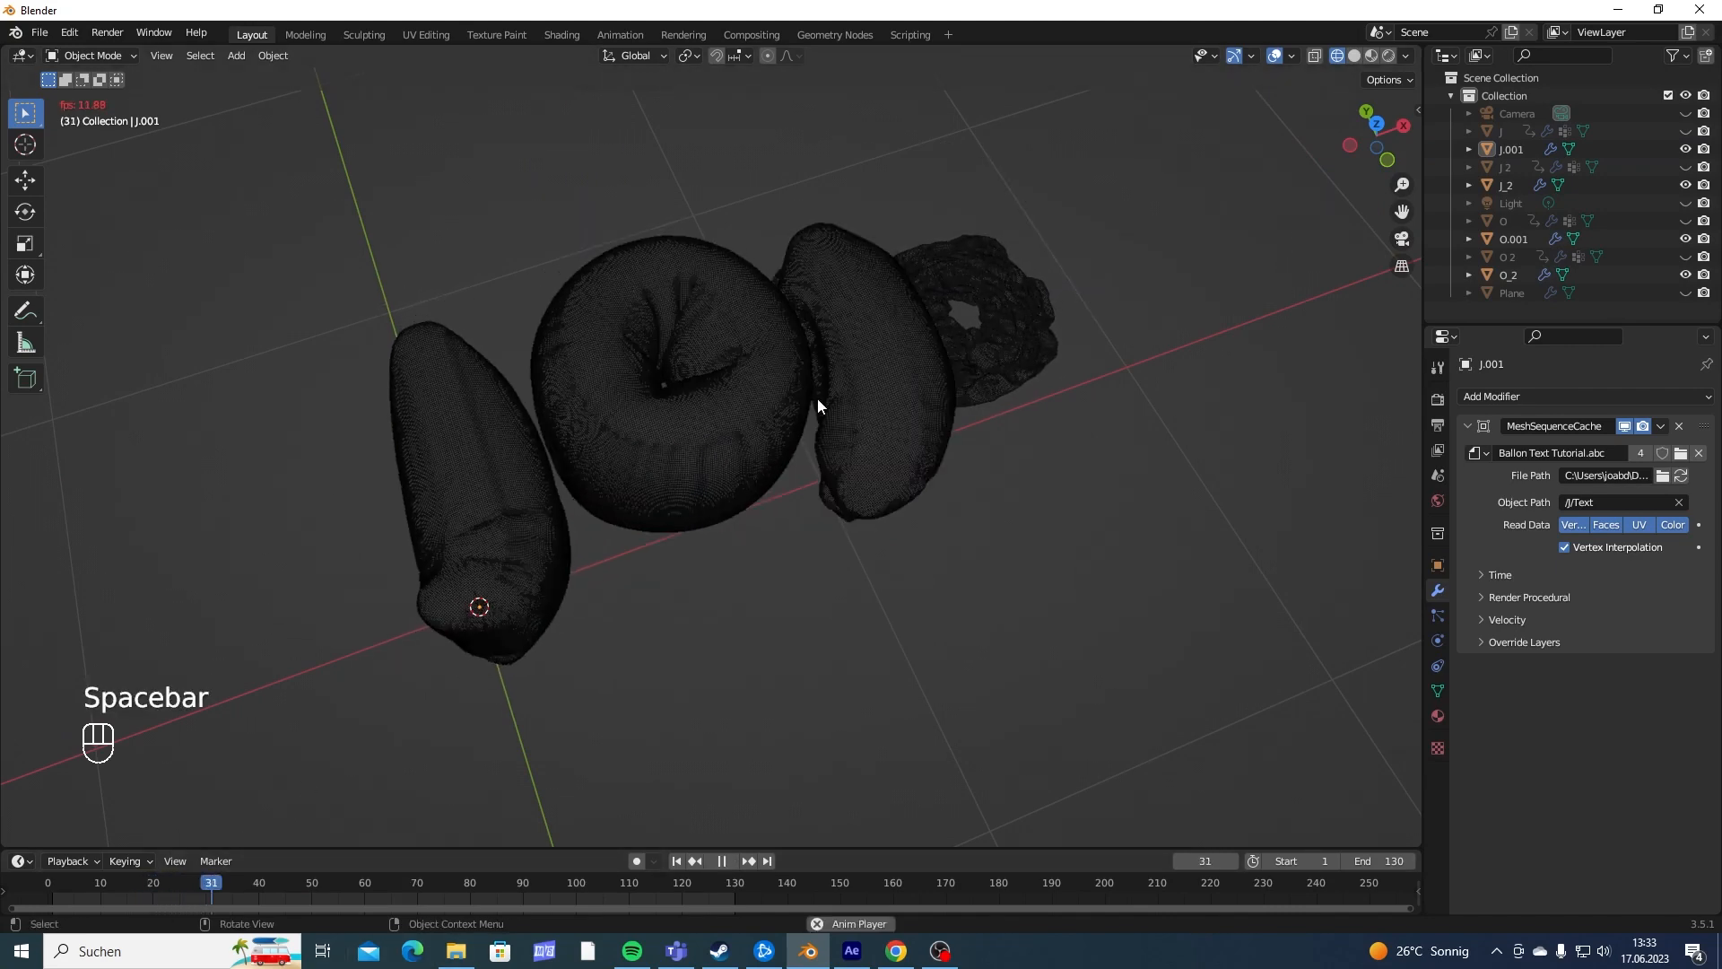
pyautogui.press('space')
pyautogui.moveTo(789, 390); pyautogui.dragTo(862, 560, button='middle')
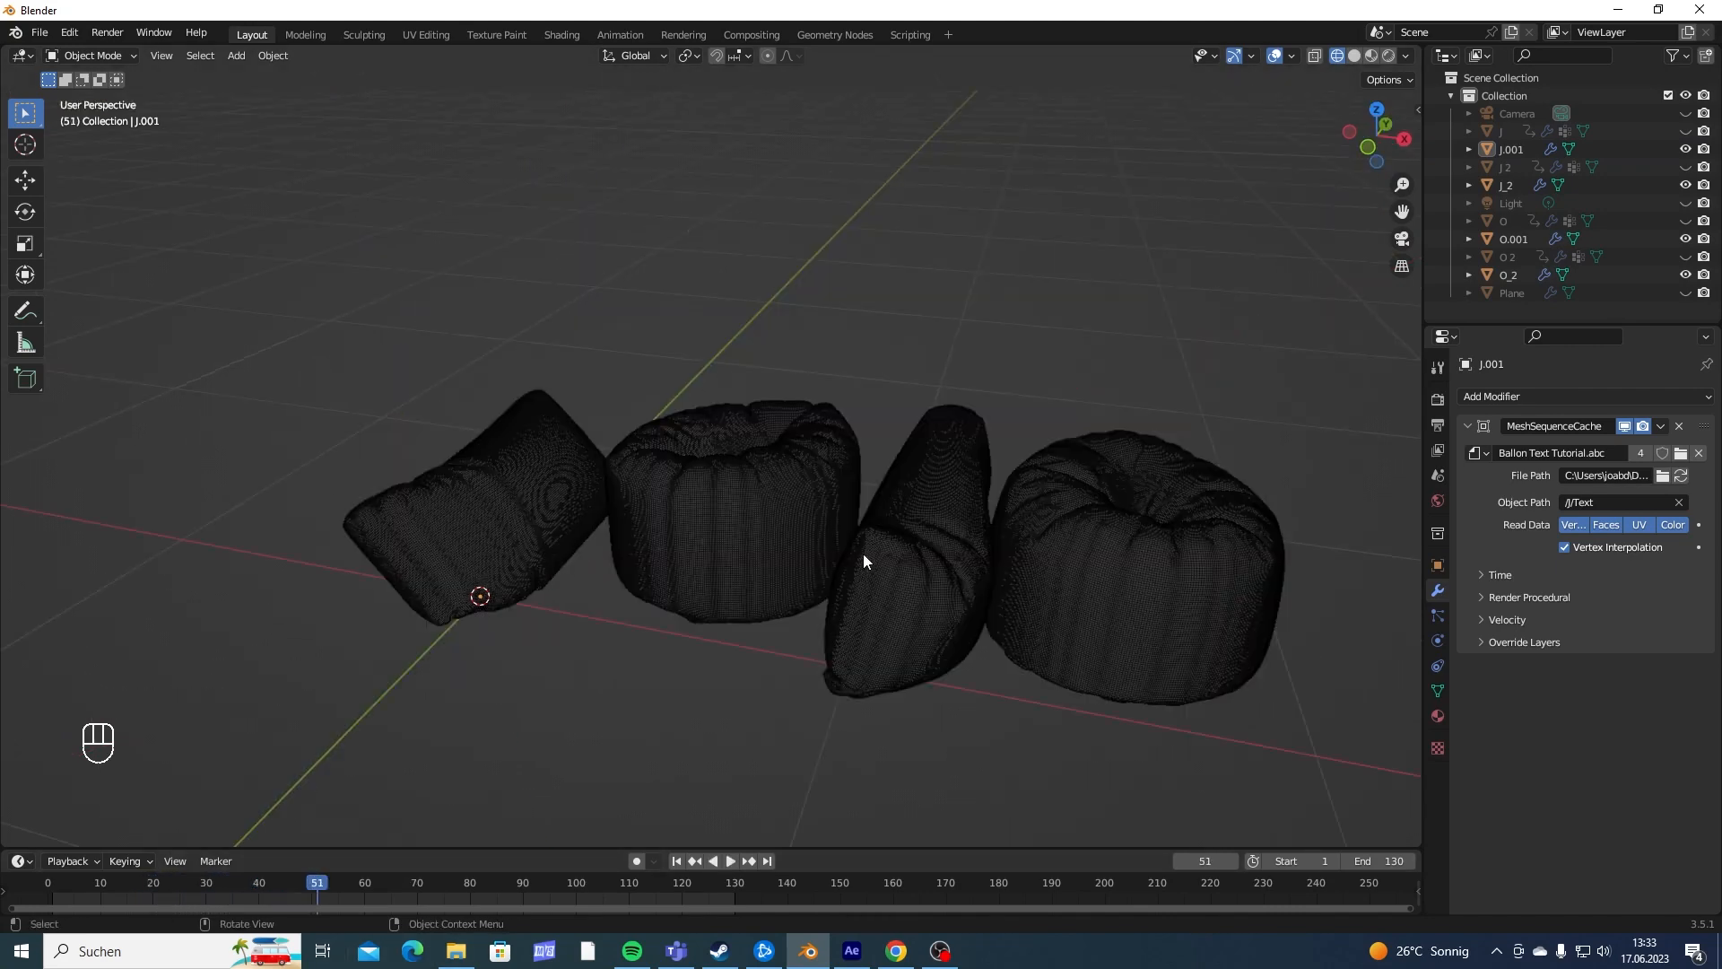
pyautogui.moveTo(662, 505); pyautogui.dragTo(729, 601, button='middle')
pyautogui.scroll(-3, 432, 459)
pyautogui.scroll(4, 728, 601)
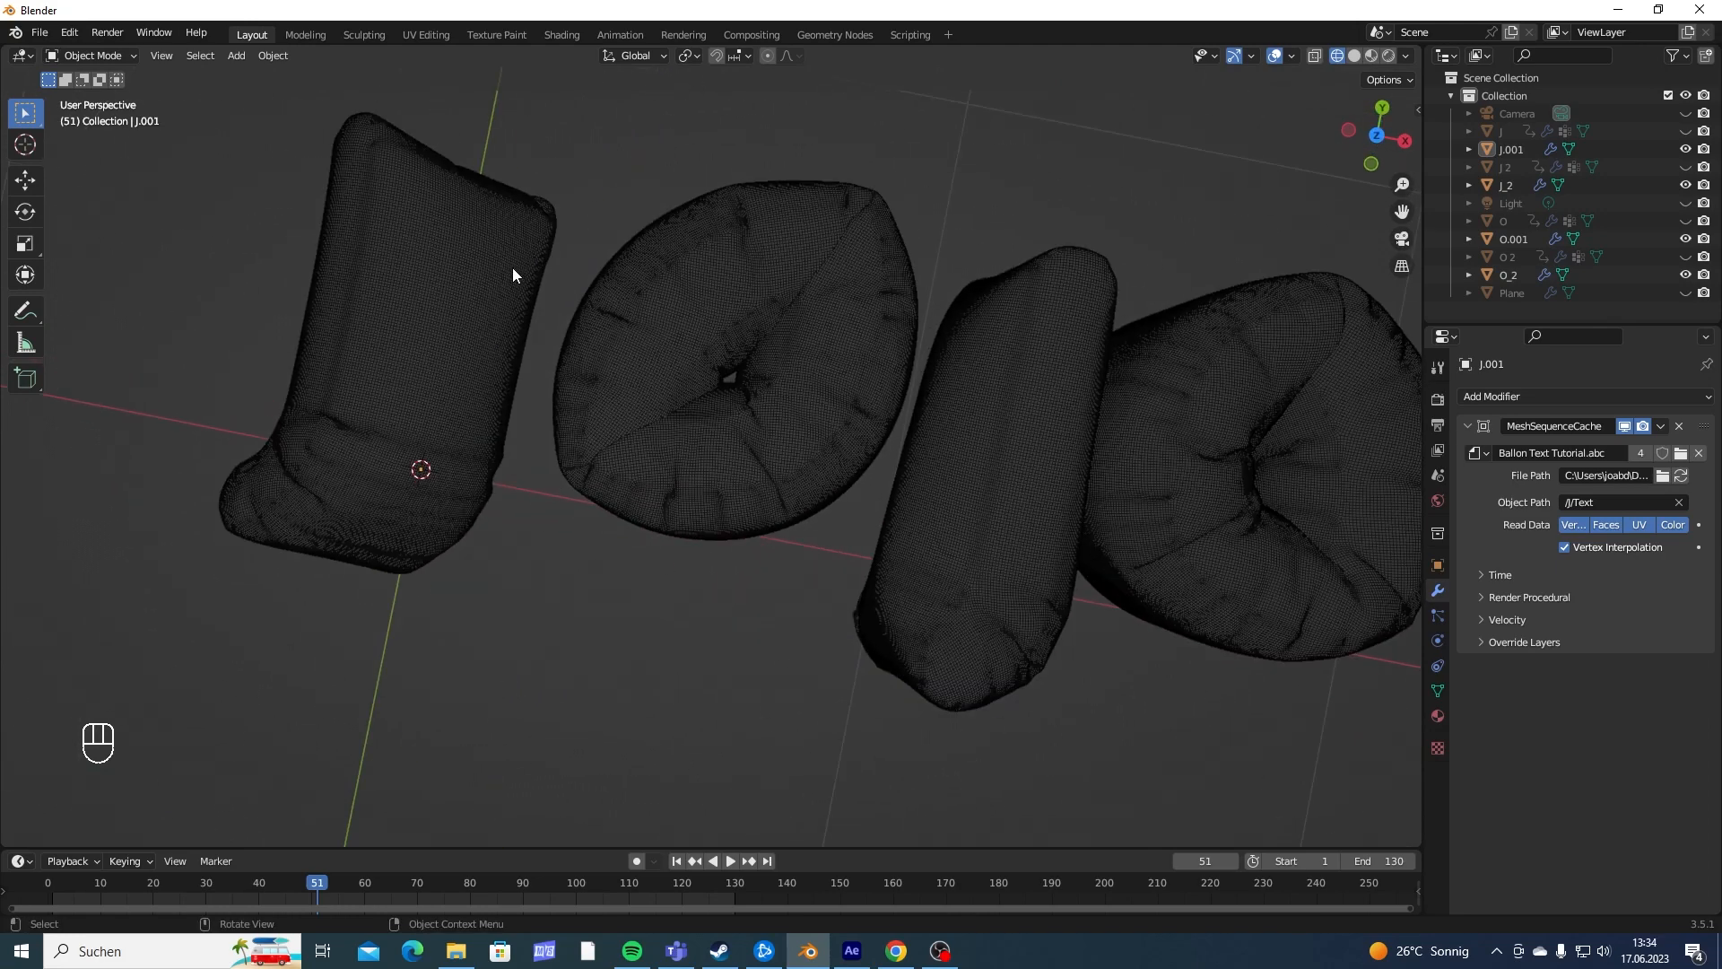
pyautogui.scroll(-3, 750, 341)
pyautogui.moveTo(920, 438); pyautogui.dragTo(707, 544, button='middle')
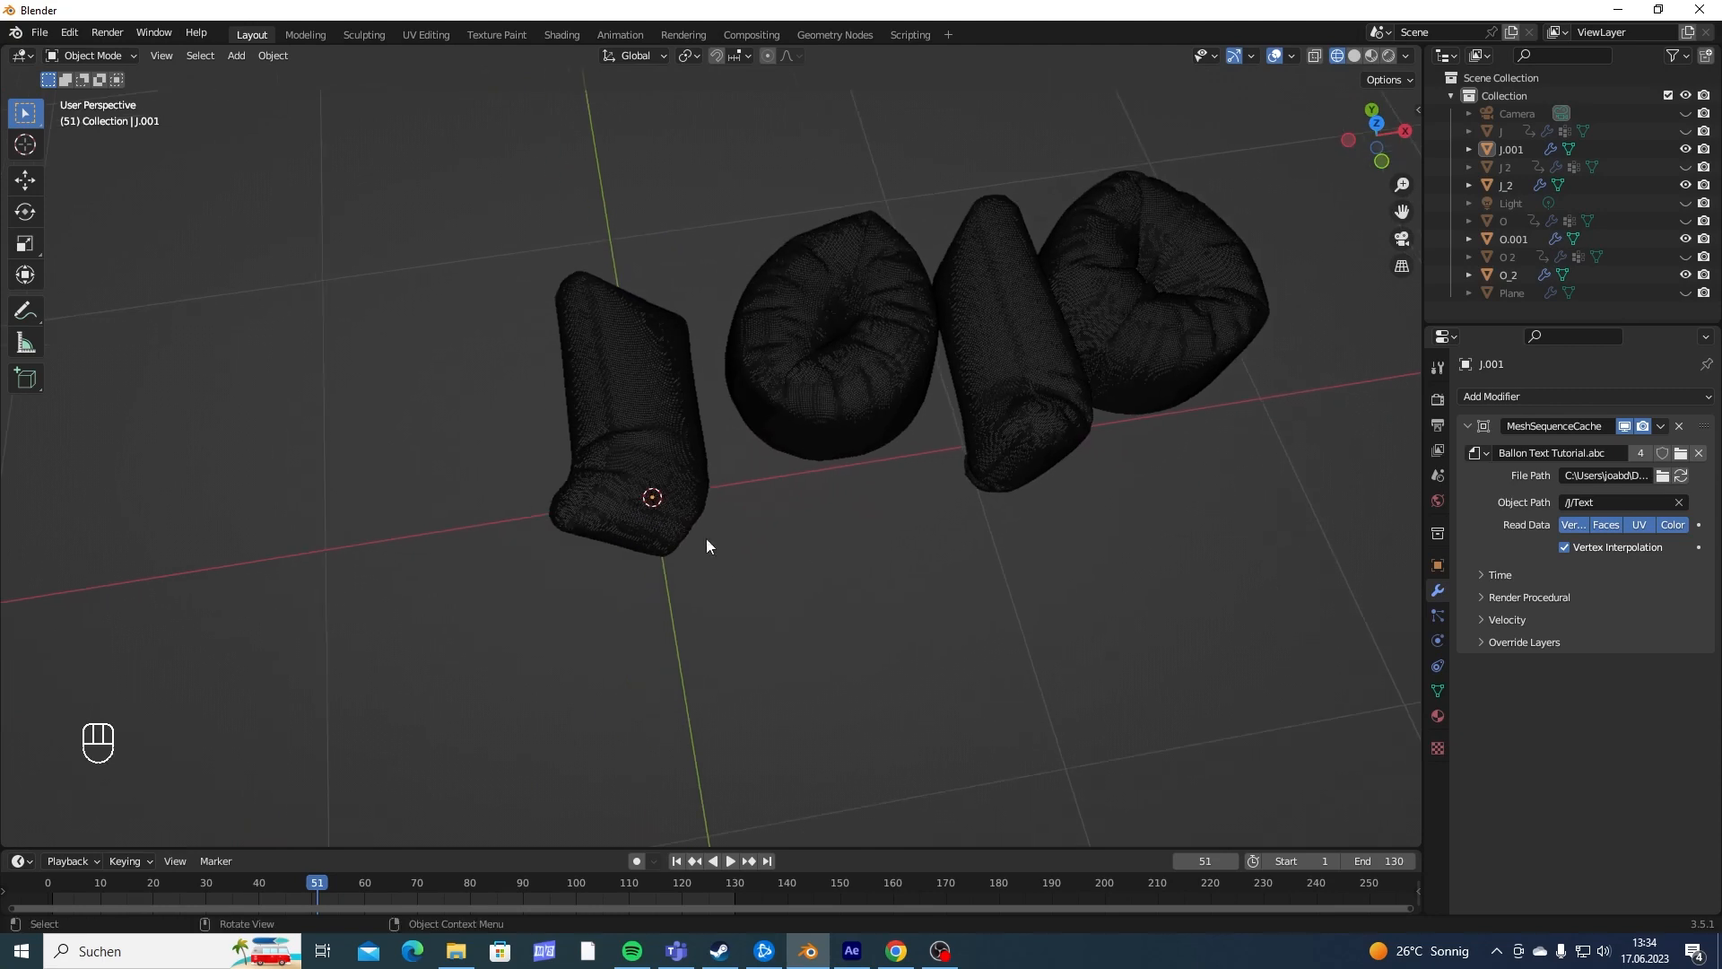
# - Add a plain axes empty and move it along Y to about 0.215 m, under the first J
pyautogui.scroll(5, 717, 538)
pyautogui.hotkey('shift', 'a')
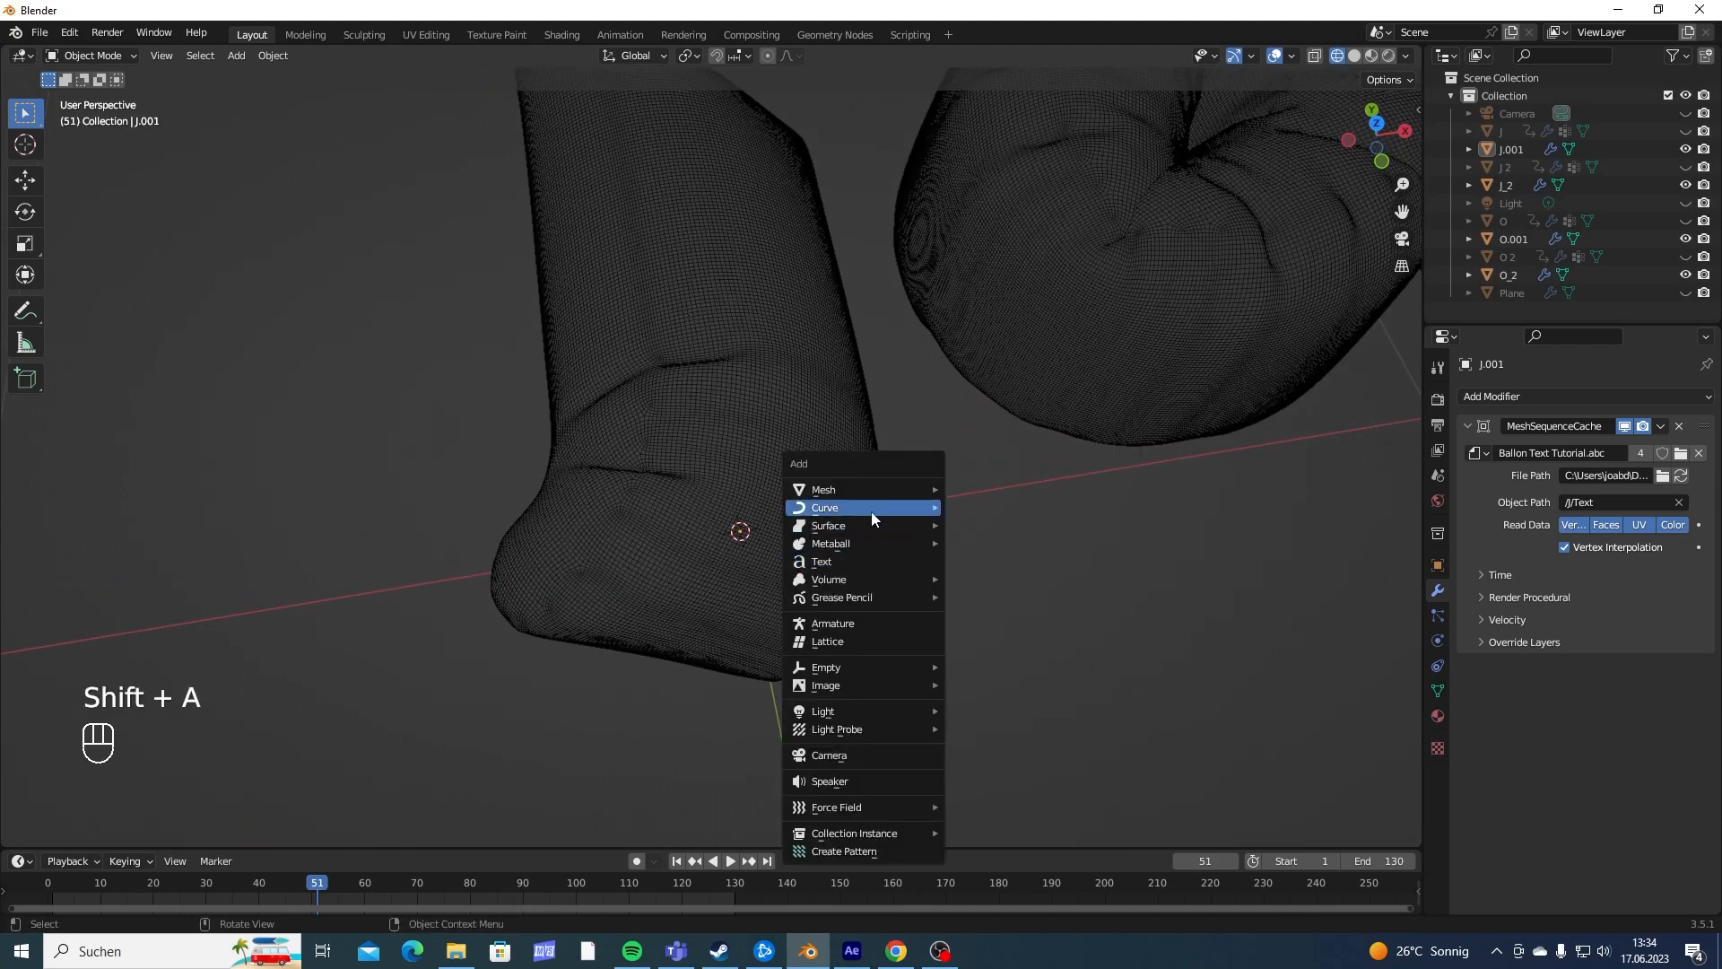
pyautogui.moveTo(901, 667)
pyautogui.click(986, 669)
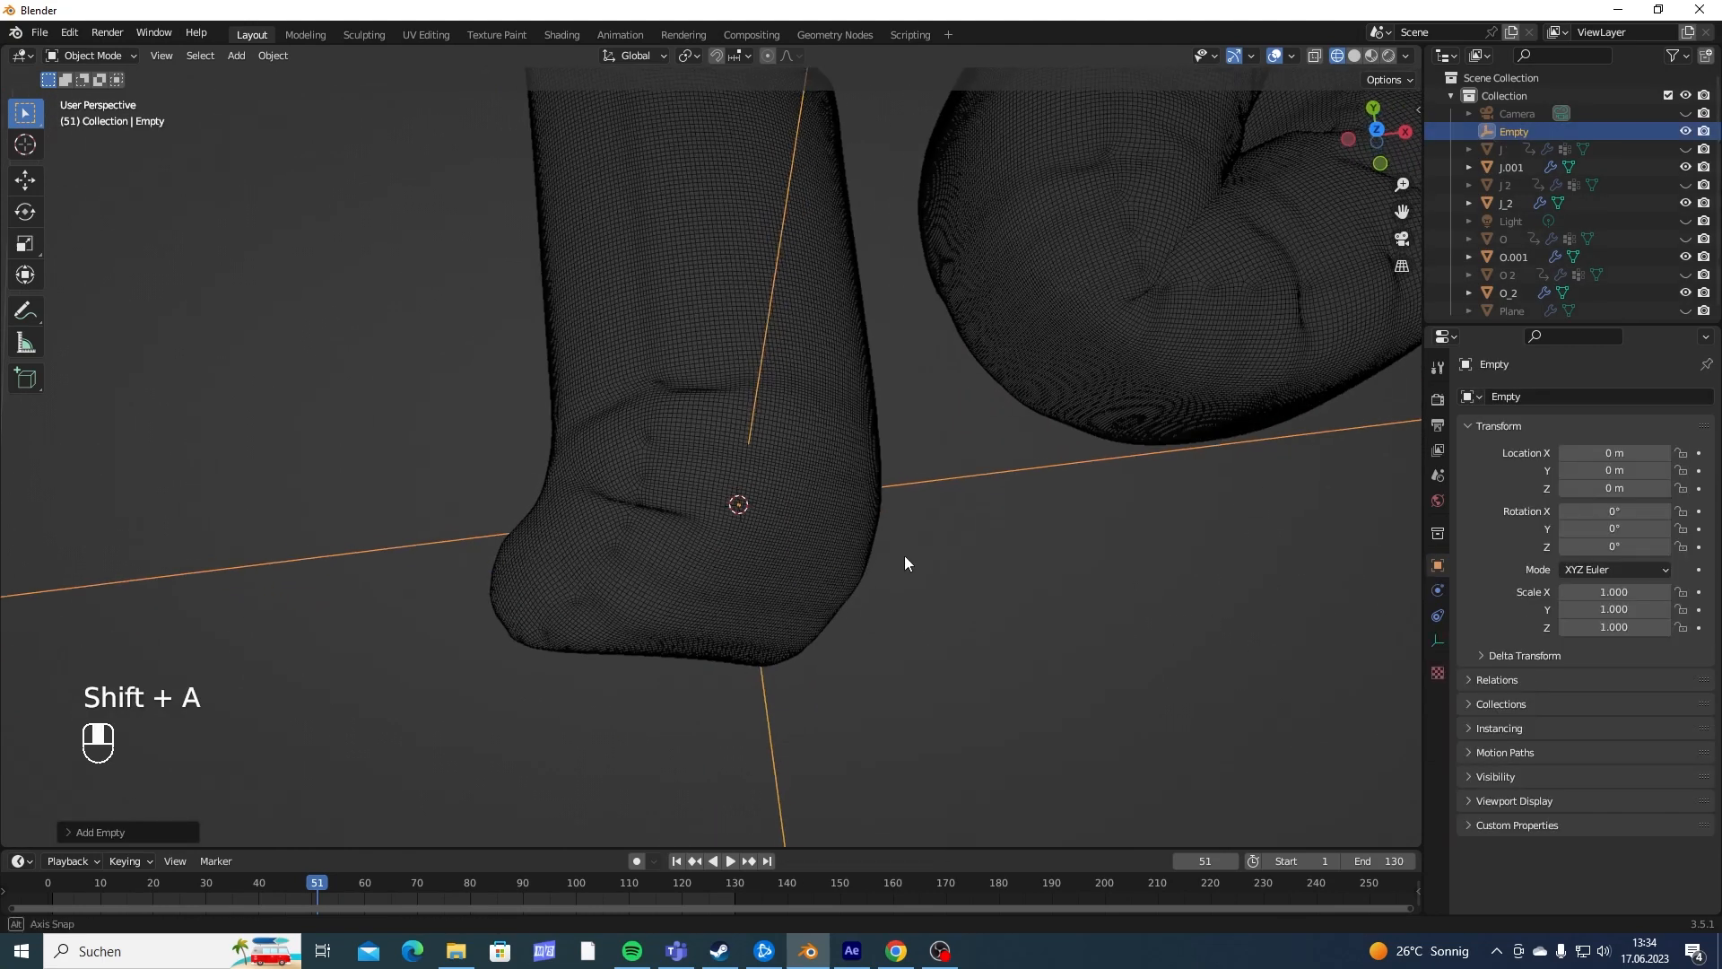
pyautogui.moveTo(904, 556); pyautogui.dragTo(775, 505, button='middle')
pyautogui.moveTo(428, 196); pyautogui.dragTo(711, 465, button='middle')
pyautogui.press('g')
pyautogui.press('y')
pyautogui.click(919, 554)
# - Parent the first imported J to its empty using Object (Keep Transform)
pyautogui.click(711, 466)
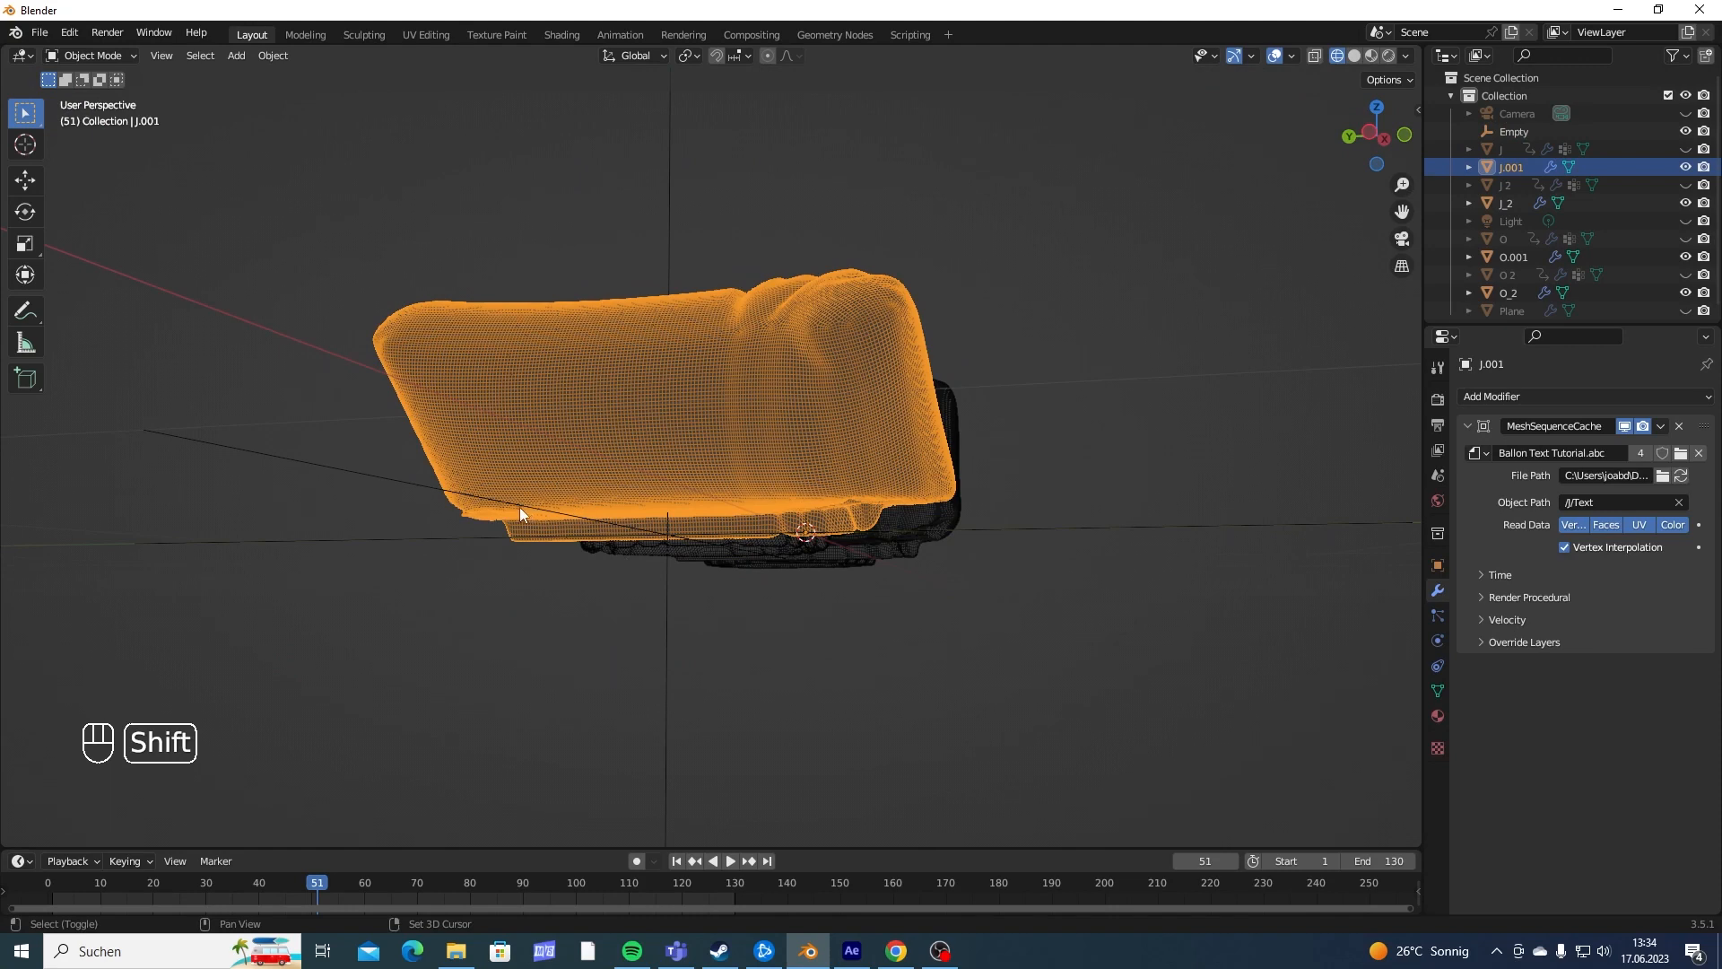
pyautogui.keyDown('shift'); pyautogui.click(519, 508); pyautogui.keyUp('shift')
pyautogui.moveTo(519, 507); pyautogui.dragTo(573, 587, button='middle')
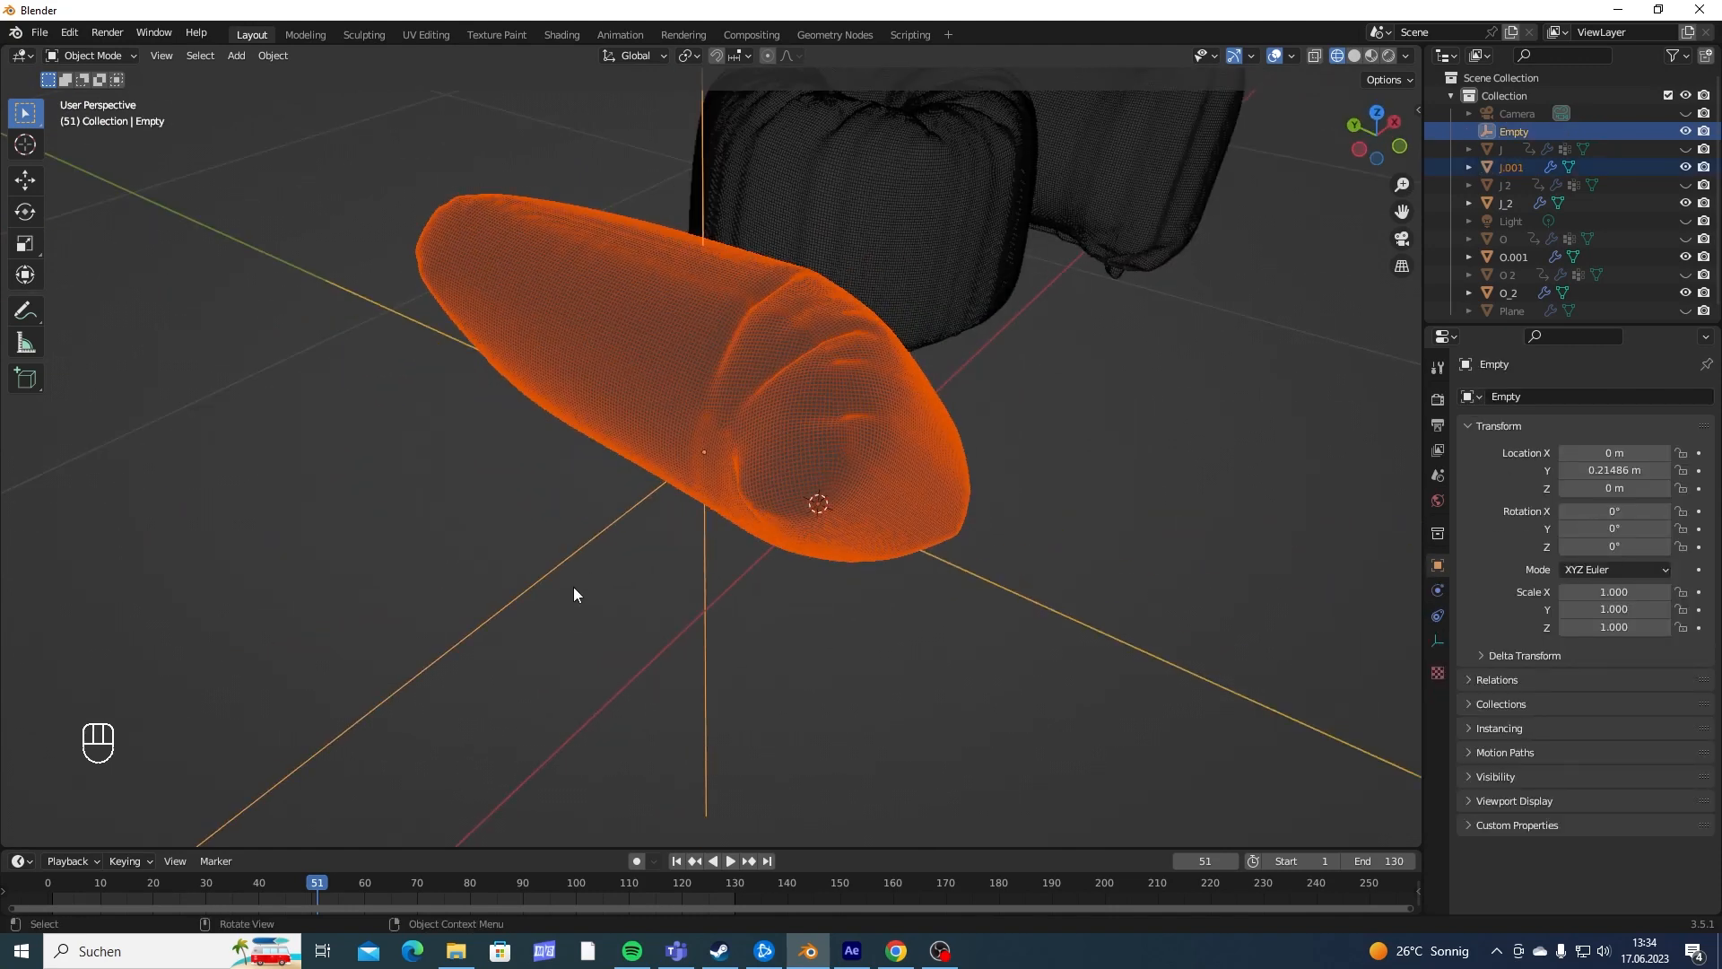
pyautogui.hotkey('ctrl', 'p')
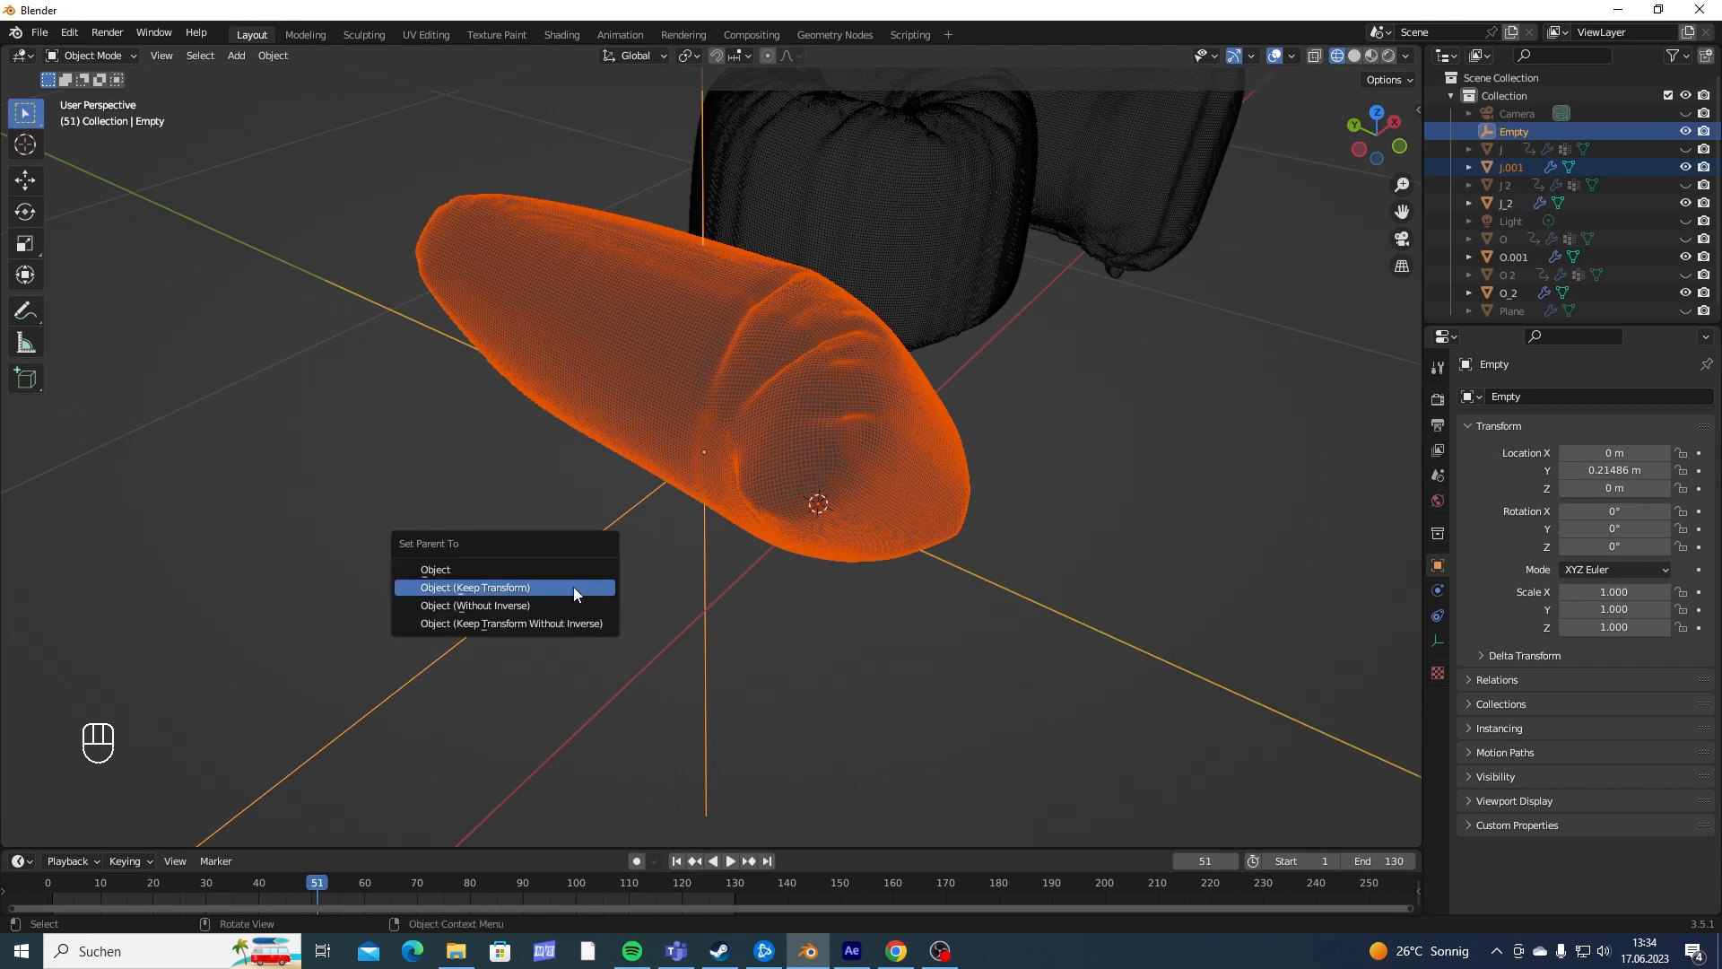
pyautogui.click(573, 587)
# - Add a second empty and move it under the first O, at about X 0.648 m and Y 0.36 m
pyautogui.moveTo(773, 585); pyautogui.dragTo(820, 520, button='middle')
pyautogui.scroll(-4, 891, 535)
pyautogui.scroll(4, 951, 561)
pyautogui.click(822, 587)
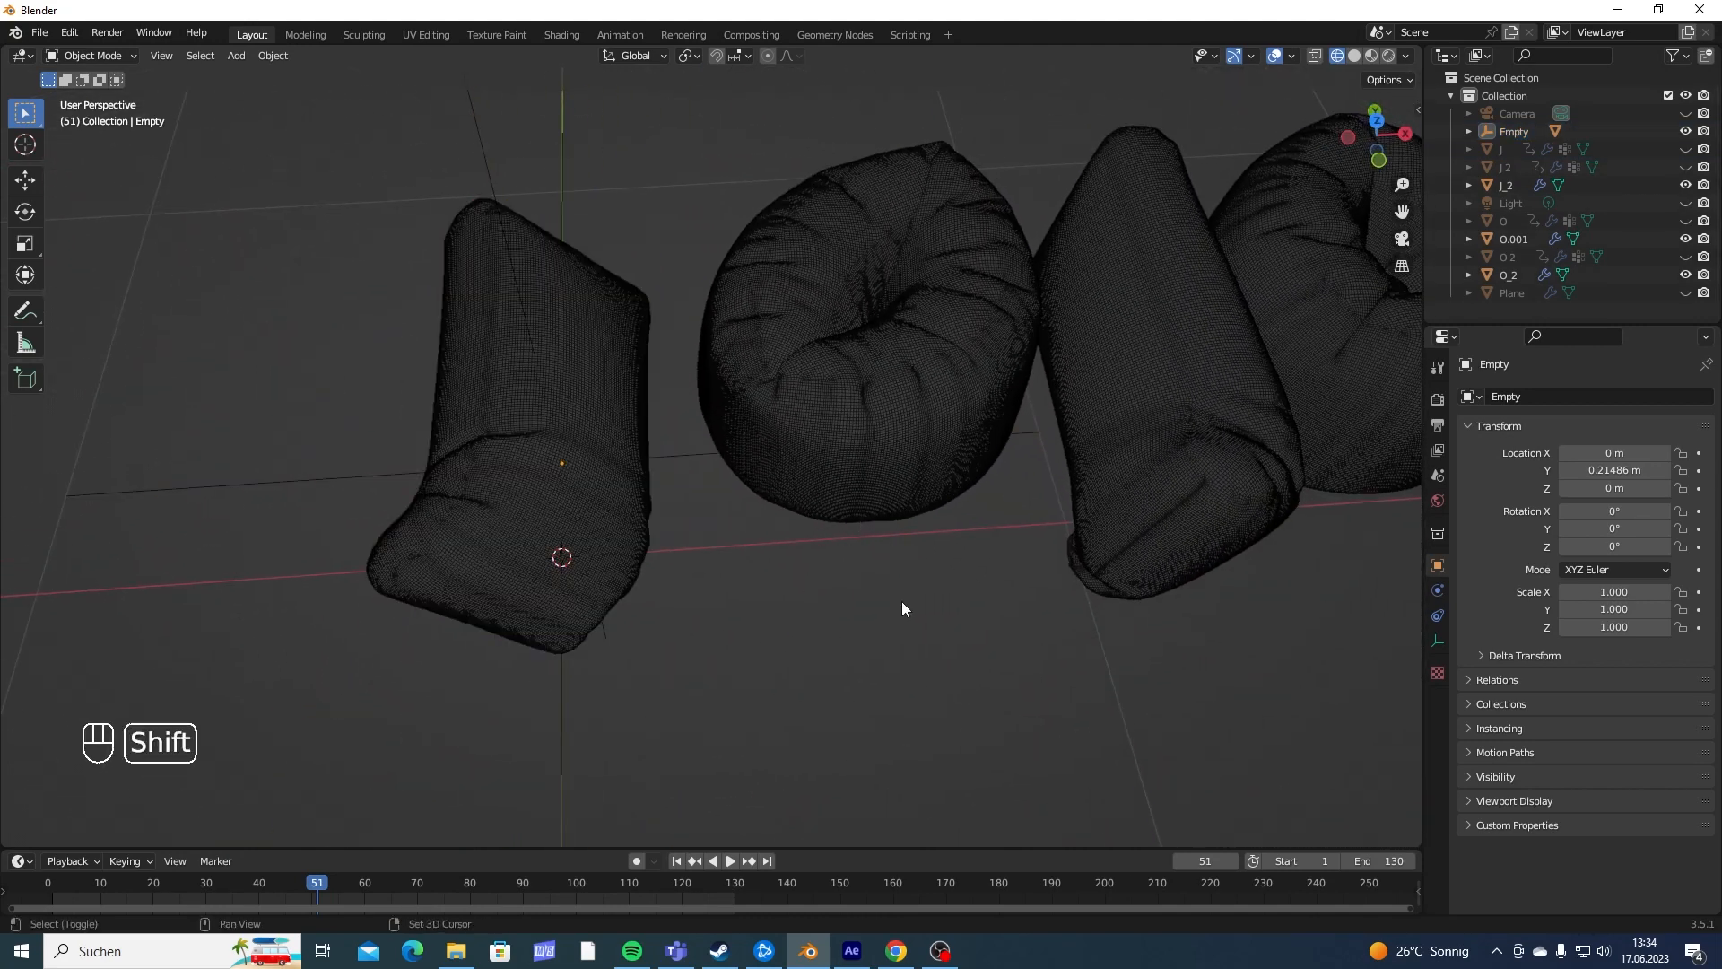
pyautogui.hotkey('shift', 'a')
pyautogui.click(965, 601)
pyautogui.press('g')
pyautogui.press('y')
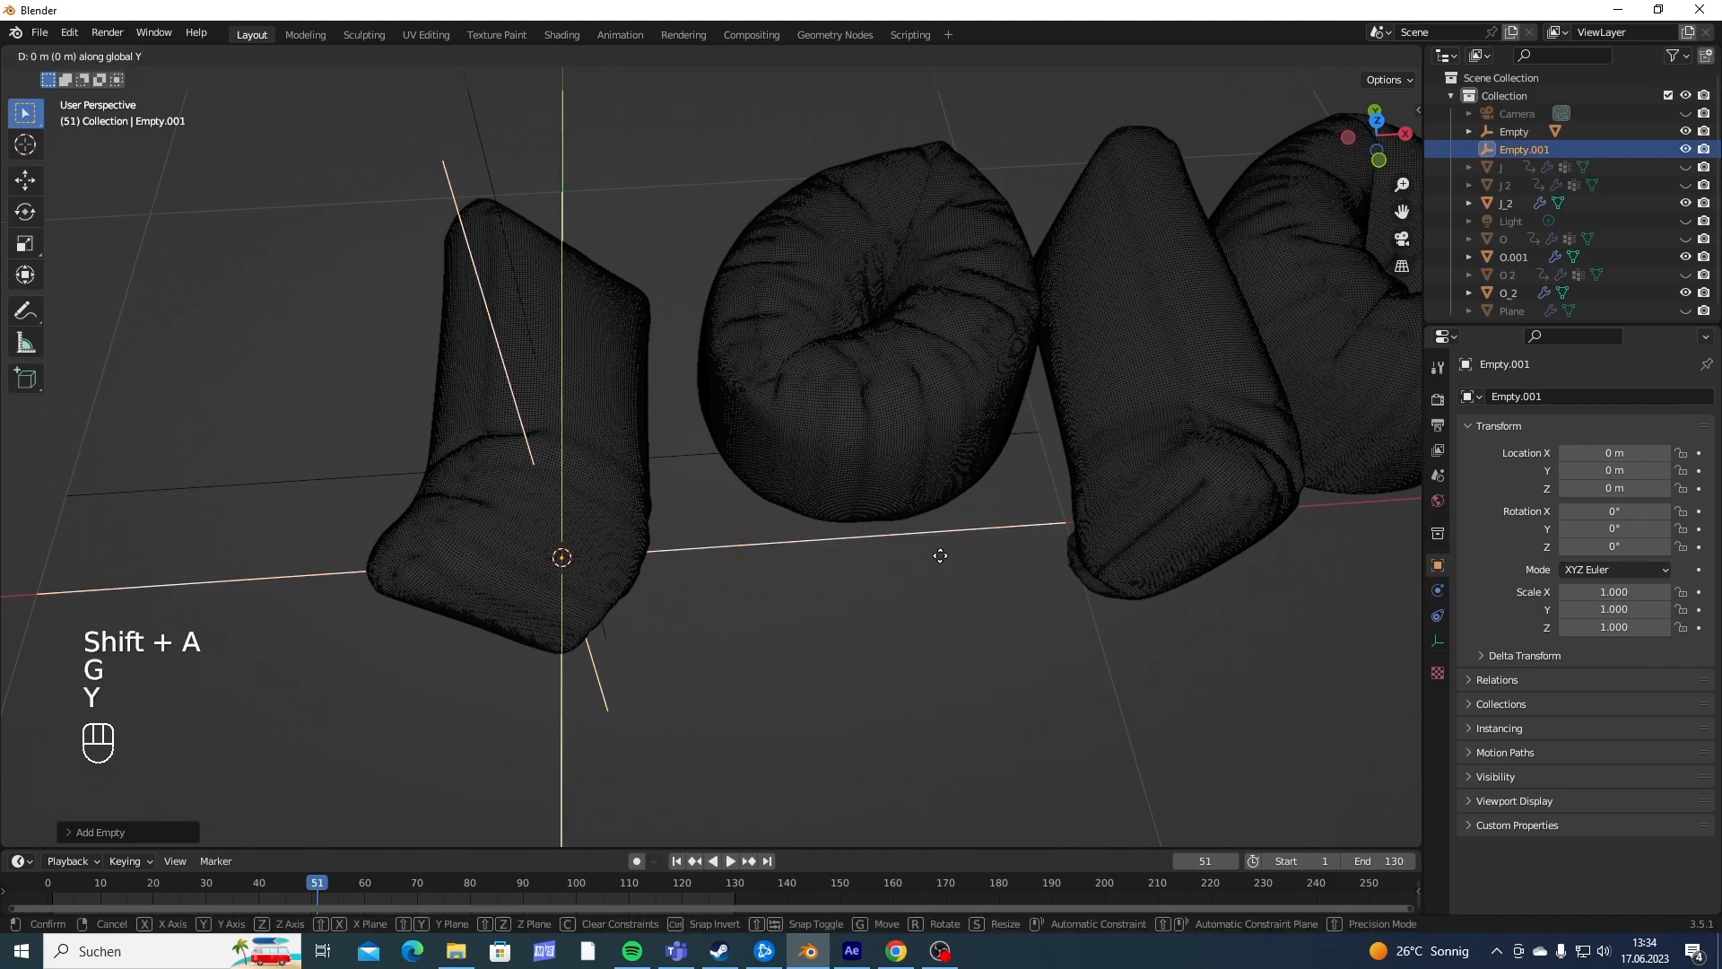
pyautogui.press('x')
pyautogui.click(1265, 555)
pyautogui.press('g')
pyautogui.press('y')
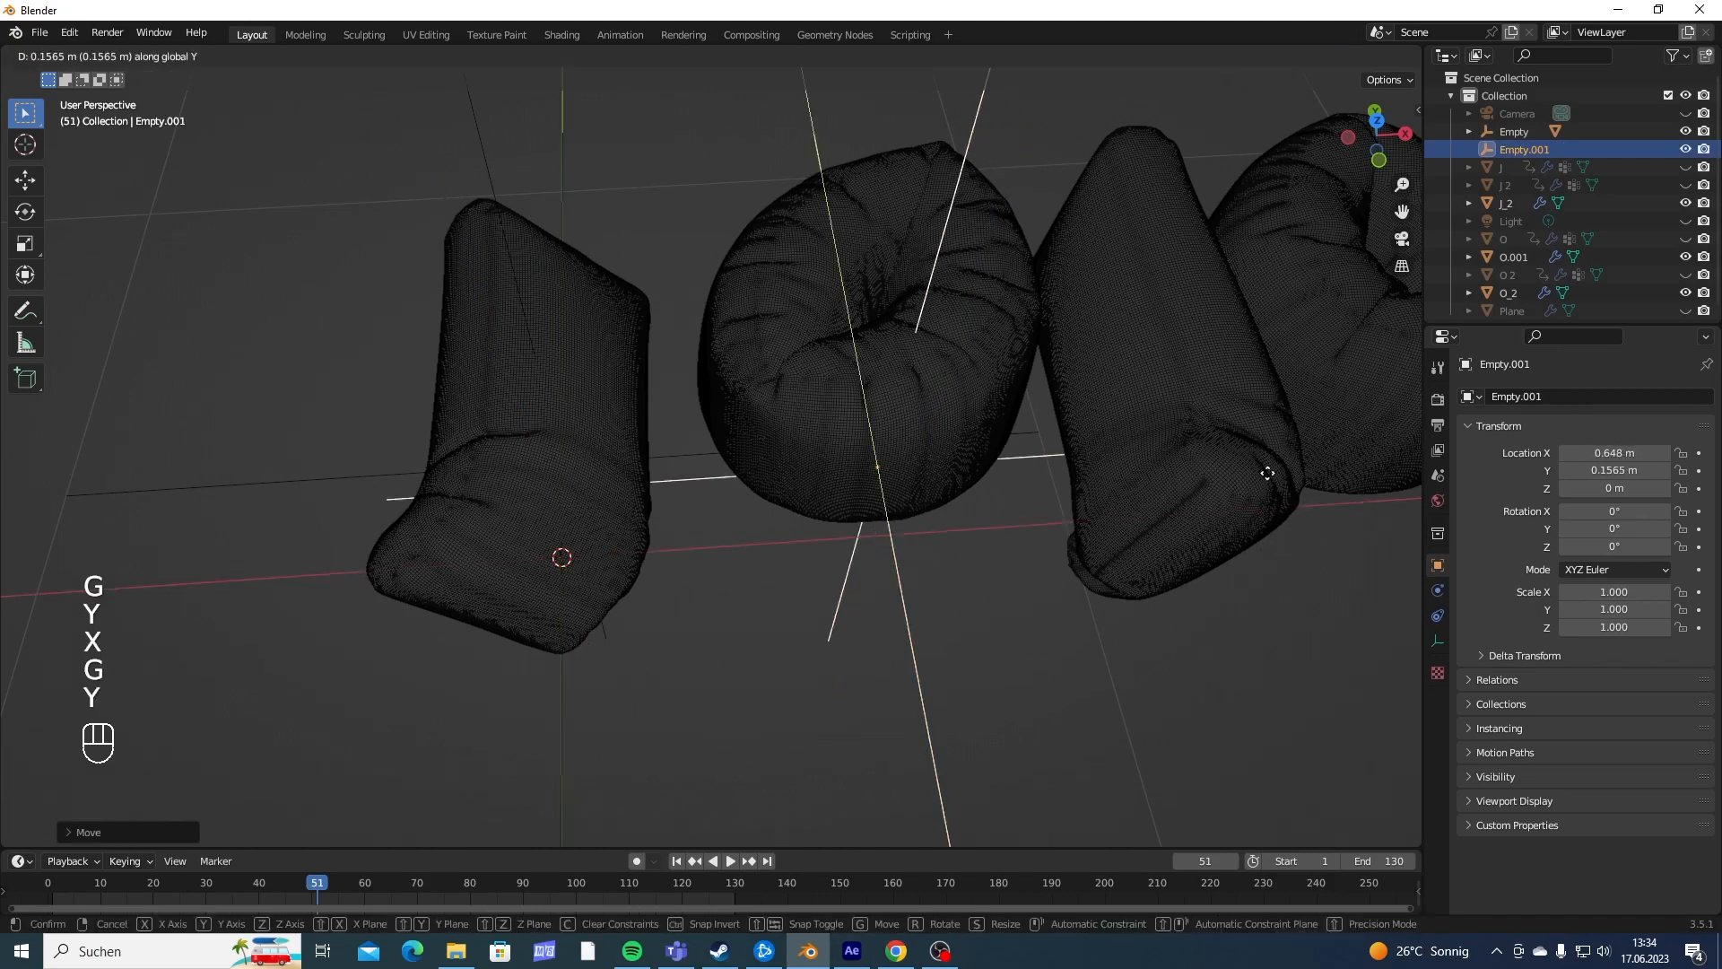
pyautogui.click(1261, 415)
# - Parent the first imported O to the second empty using Object (Keep Transform)
pyautogui.moveTo(1261, 415); pyautogui.dragTo(940, 546, button='middle')
pyautogui.click(868, 414)
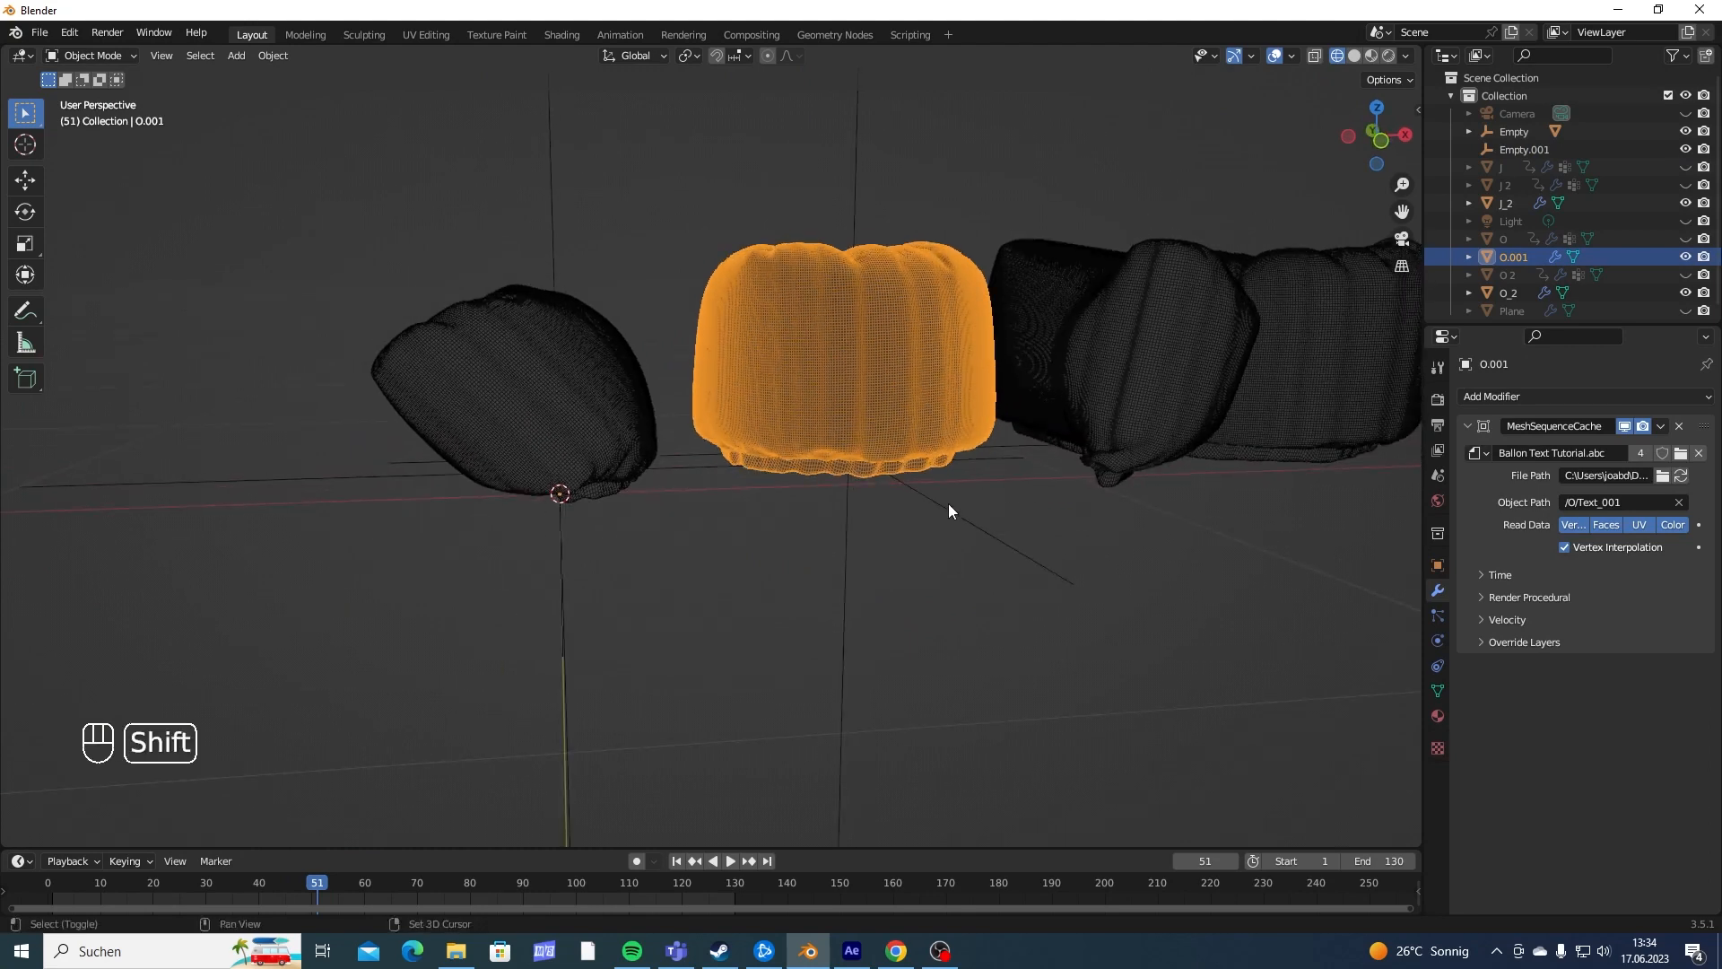
pyautogui.keyDown('shift'); pyautogui.click(949, 503); pyautogui.keyUp('shift')
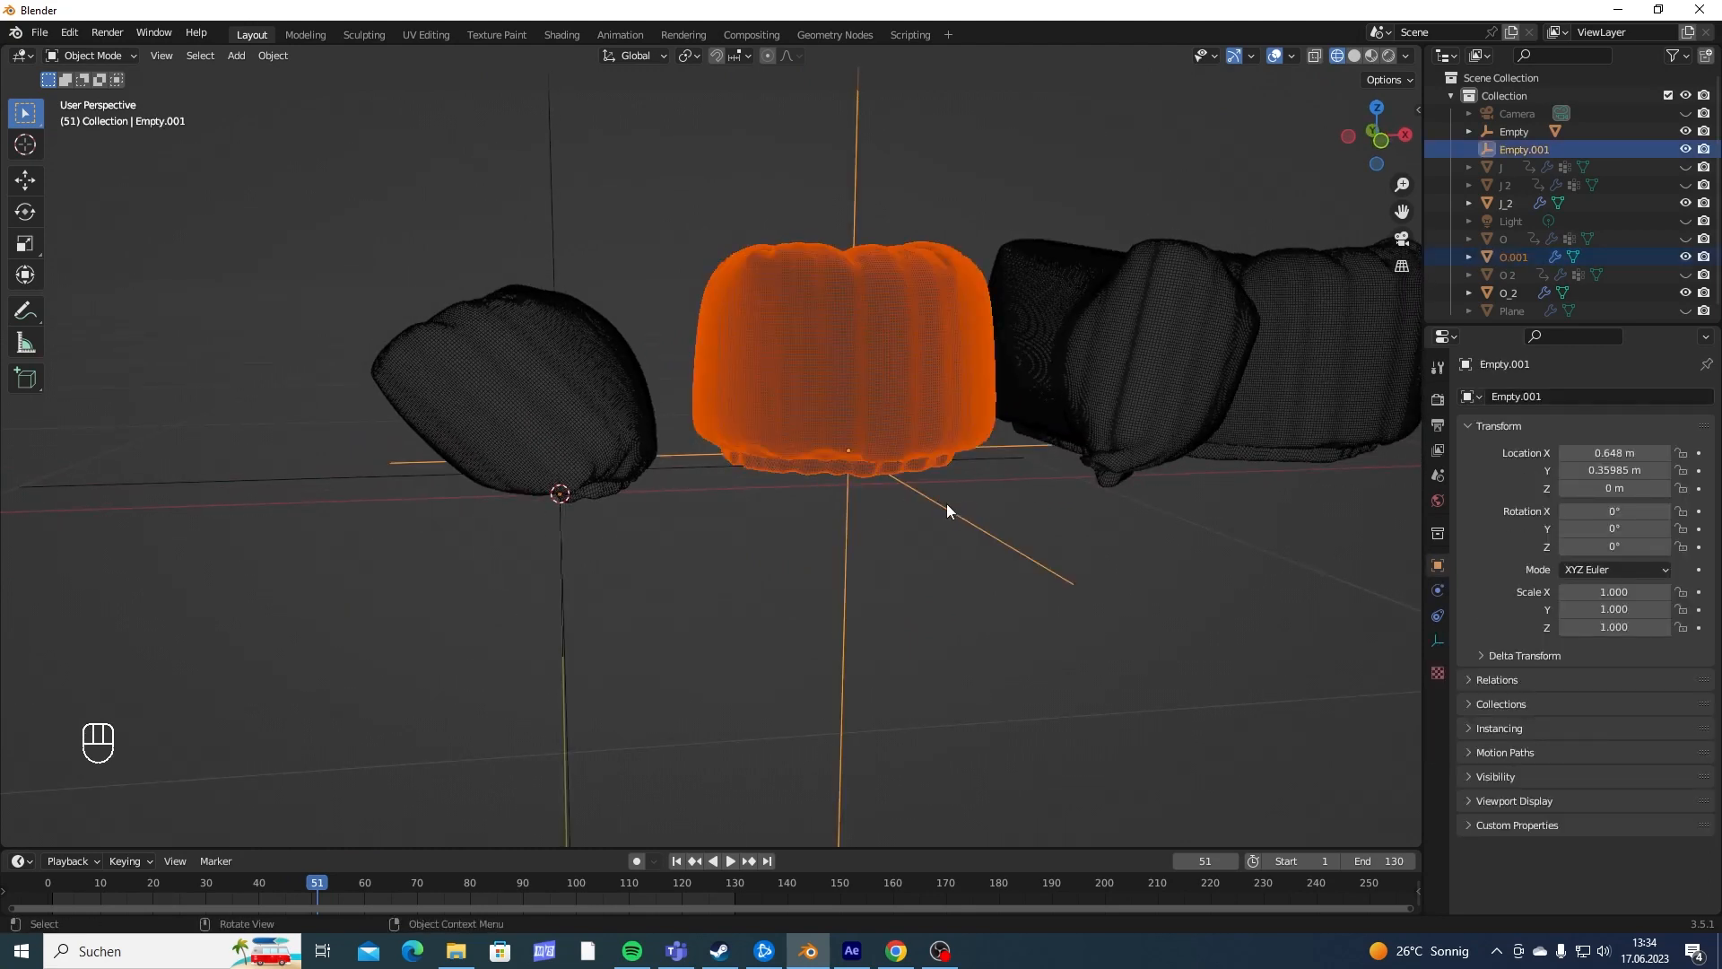
pyautogui.hotkey('ctrl', 'p')
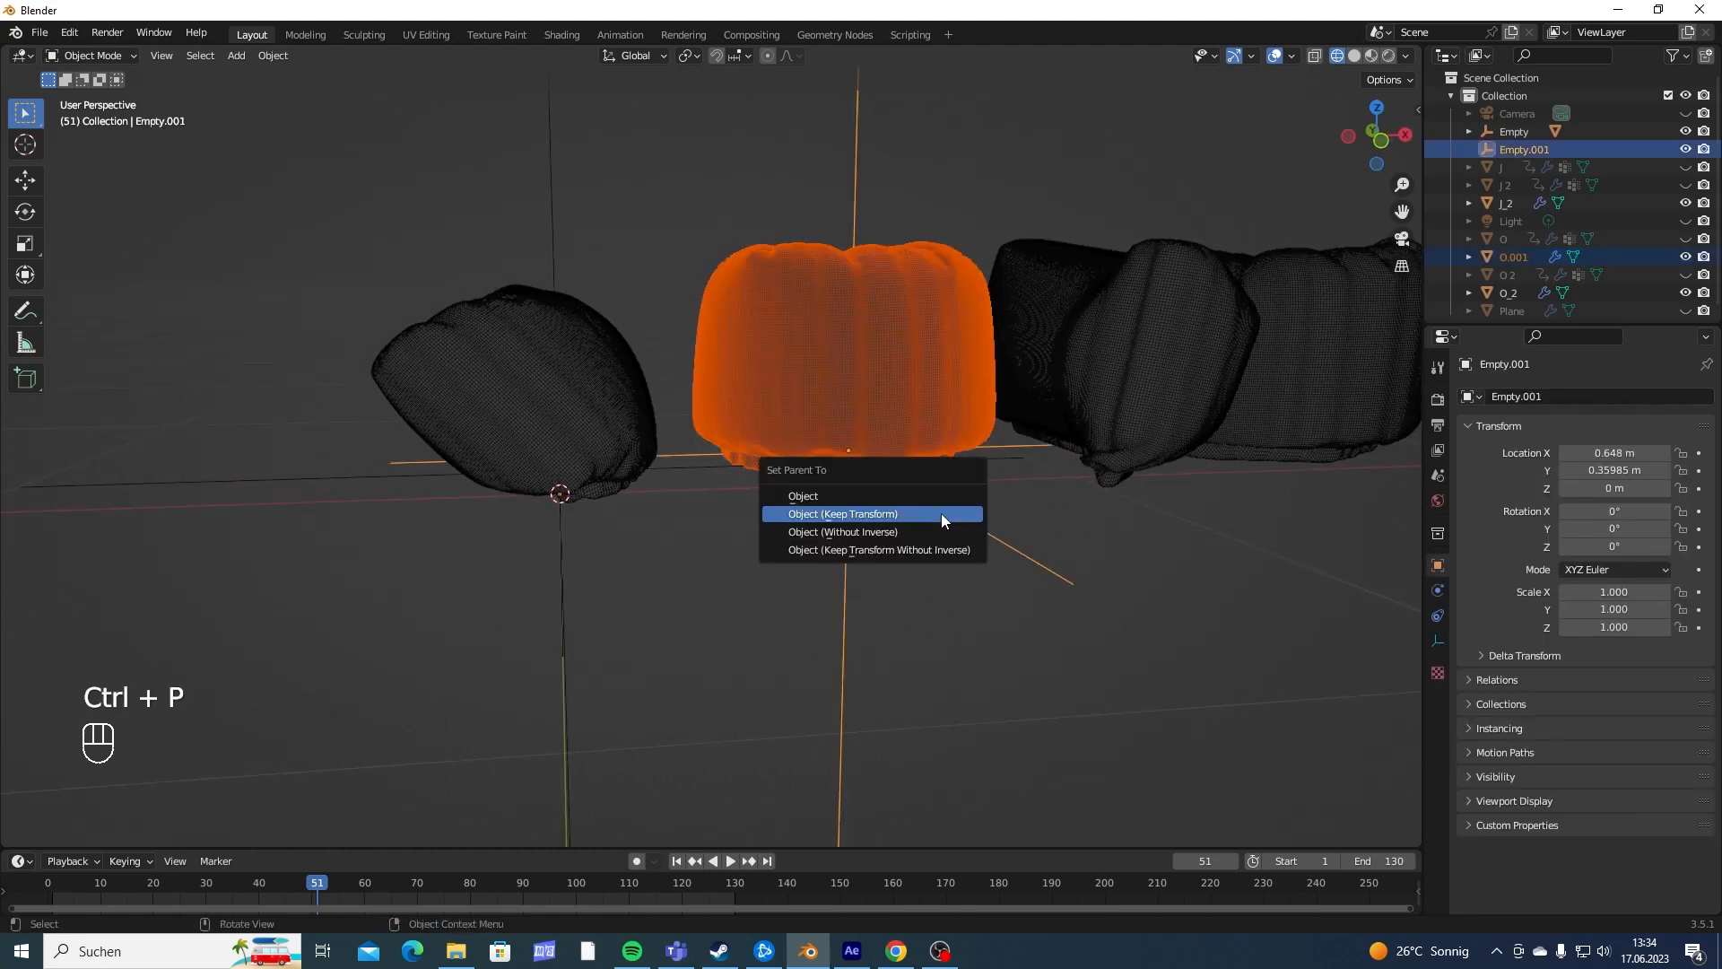
pyautogui.click(940, 513)
# - Select the last O with the empty beneath it and parent the letter using Object (Keep Transform)
pyautogui.moveTo(960, 499); pyautogui.dragTo(813, 557, button='middle')
pyautogui.scroll(-3, 888, 587)
pyautogui.keyDown('shift'); pyautogui.moveTo(843, 372); pyautogui.dragTo(735, 357, button='middle'); pyautogui.keyUp('shift')
pyautogui.keyDown('shift'); pyautogui.moveTo(833, 468); pyautogui.dragTo(861, 482, button='middle'); pyautogui.keyUp('shift')
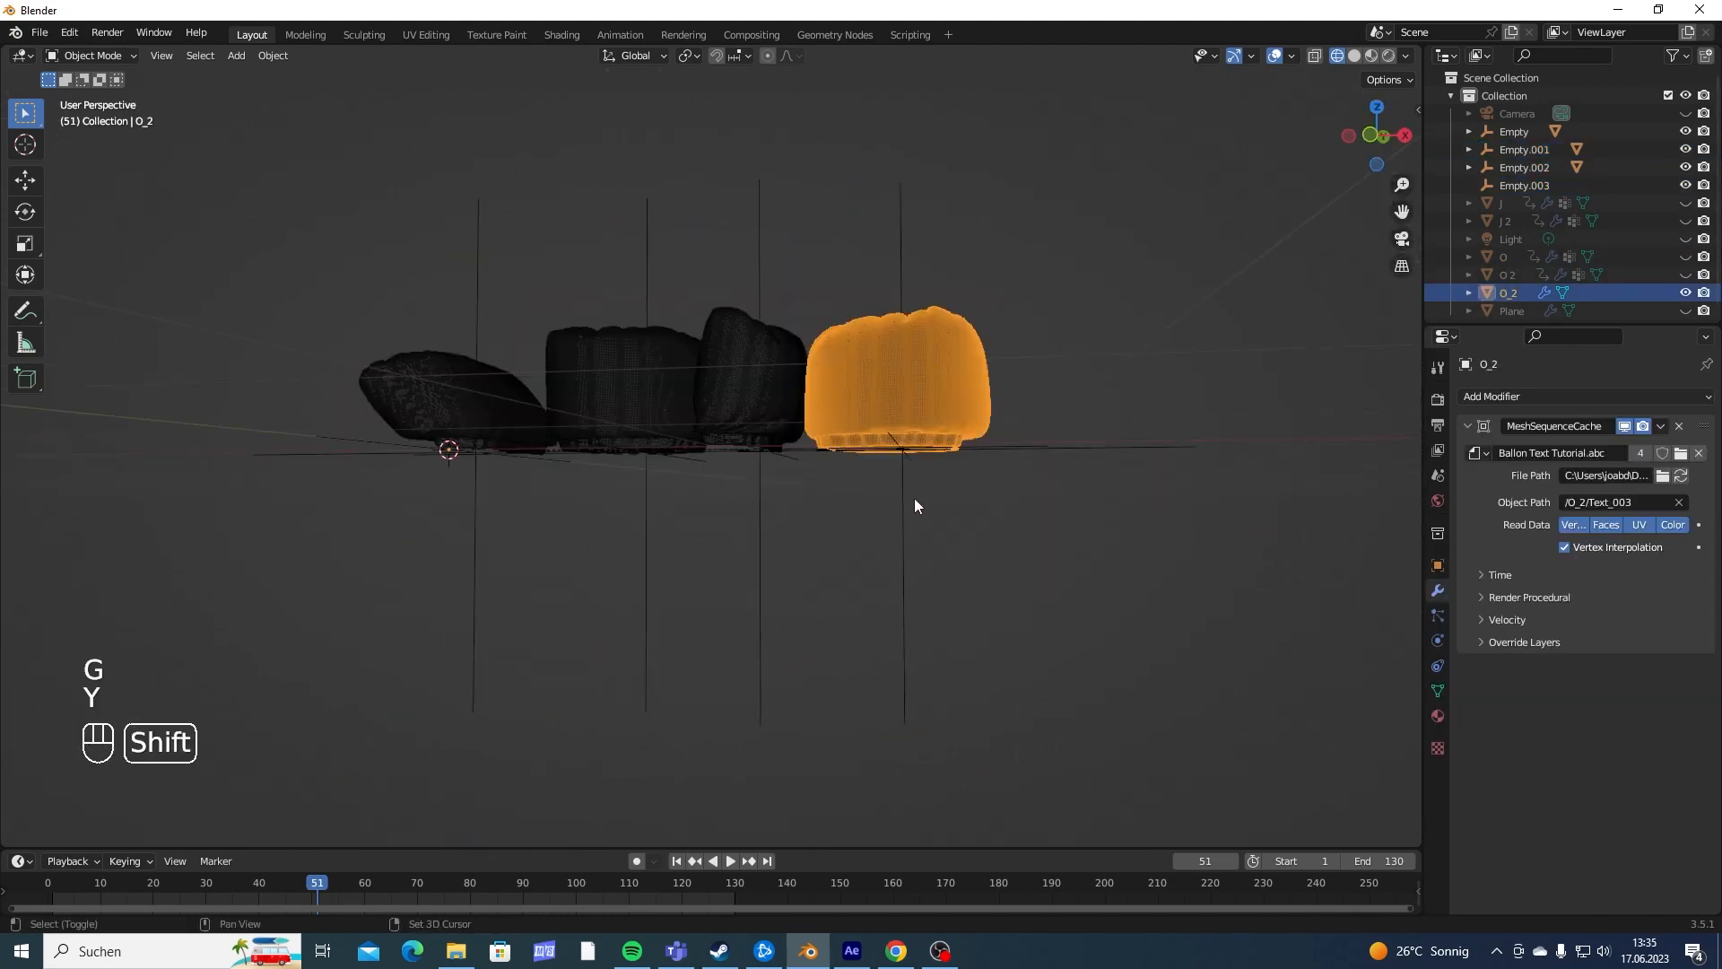
pyautogui.keyDown('shift'); pyautogui.click(909, 505); pyautogui.keyUp('shift')
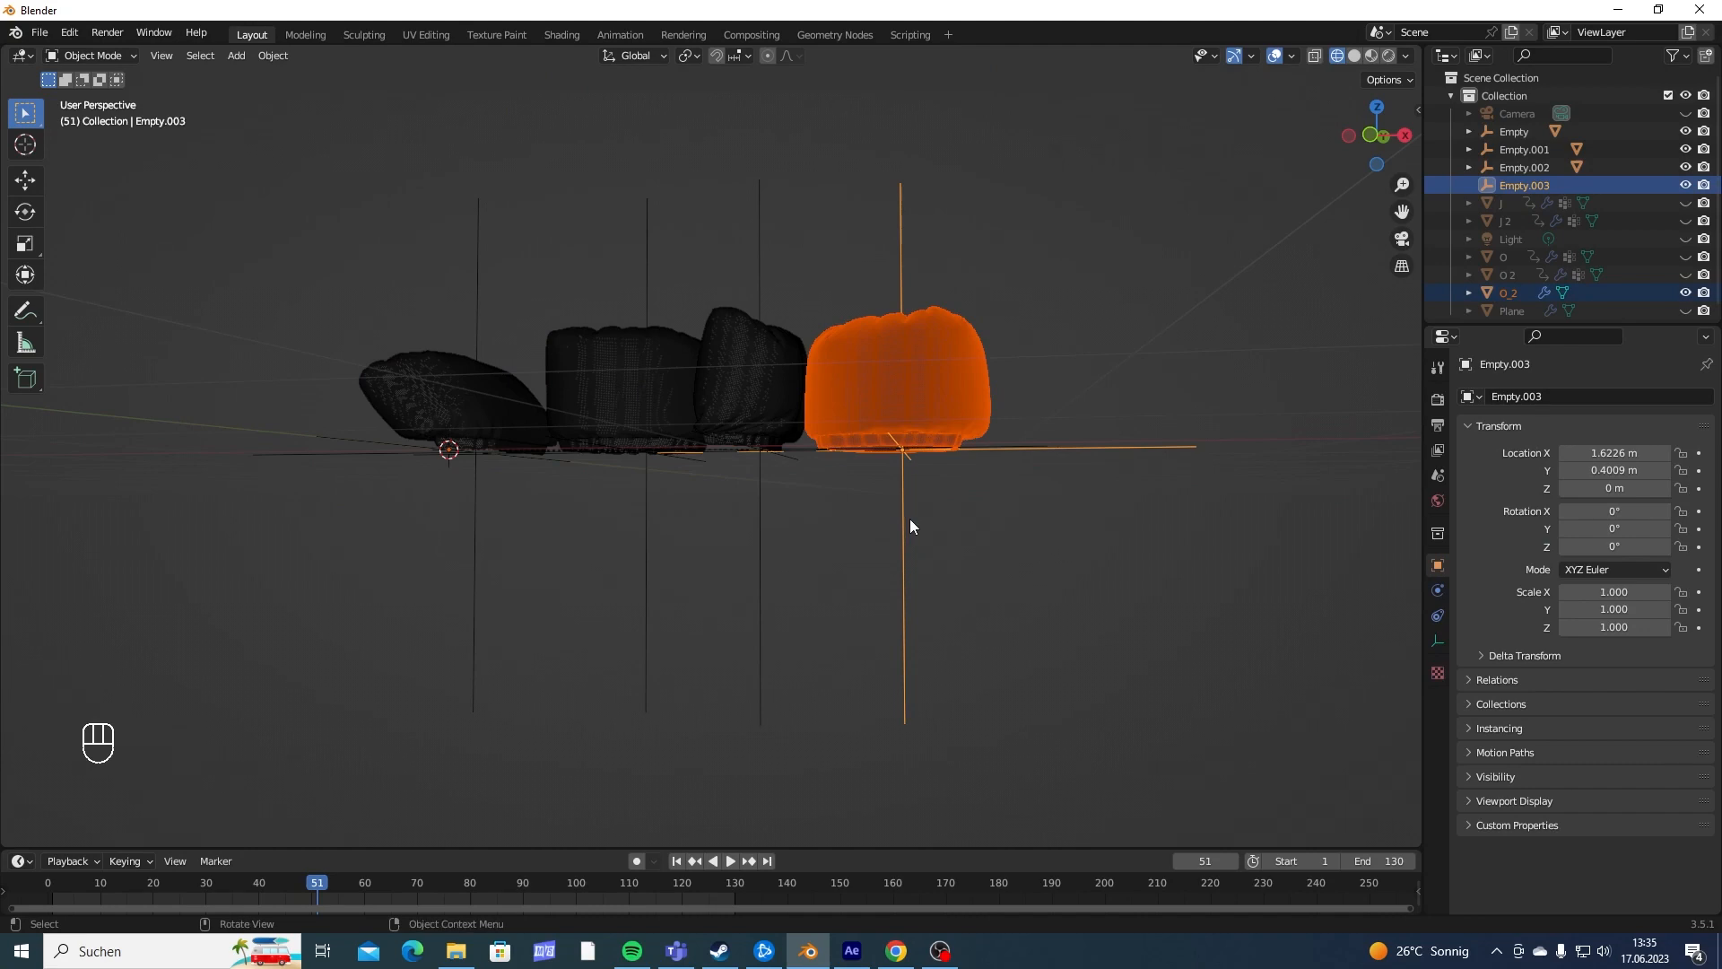
pyautogui.hotkey('ctrl', 'p')
pyautogui.click(910, 520)
# - Try scaling the first J and the first O through their parent empties
pyautogui.moveTo(902, 558); pyautogui.dragTo(986, 523, button='middle')
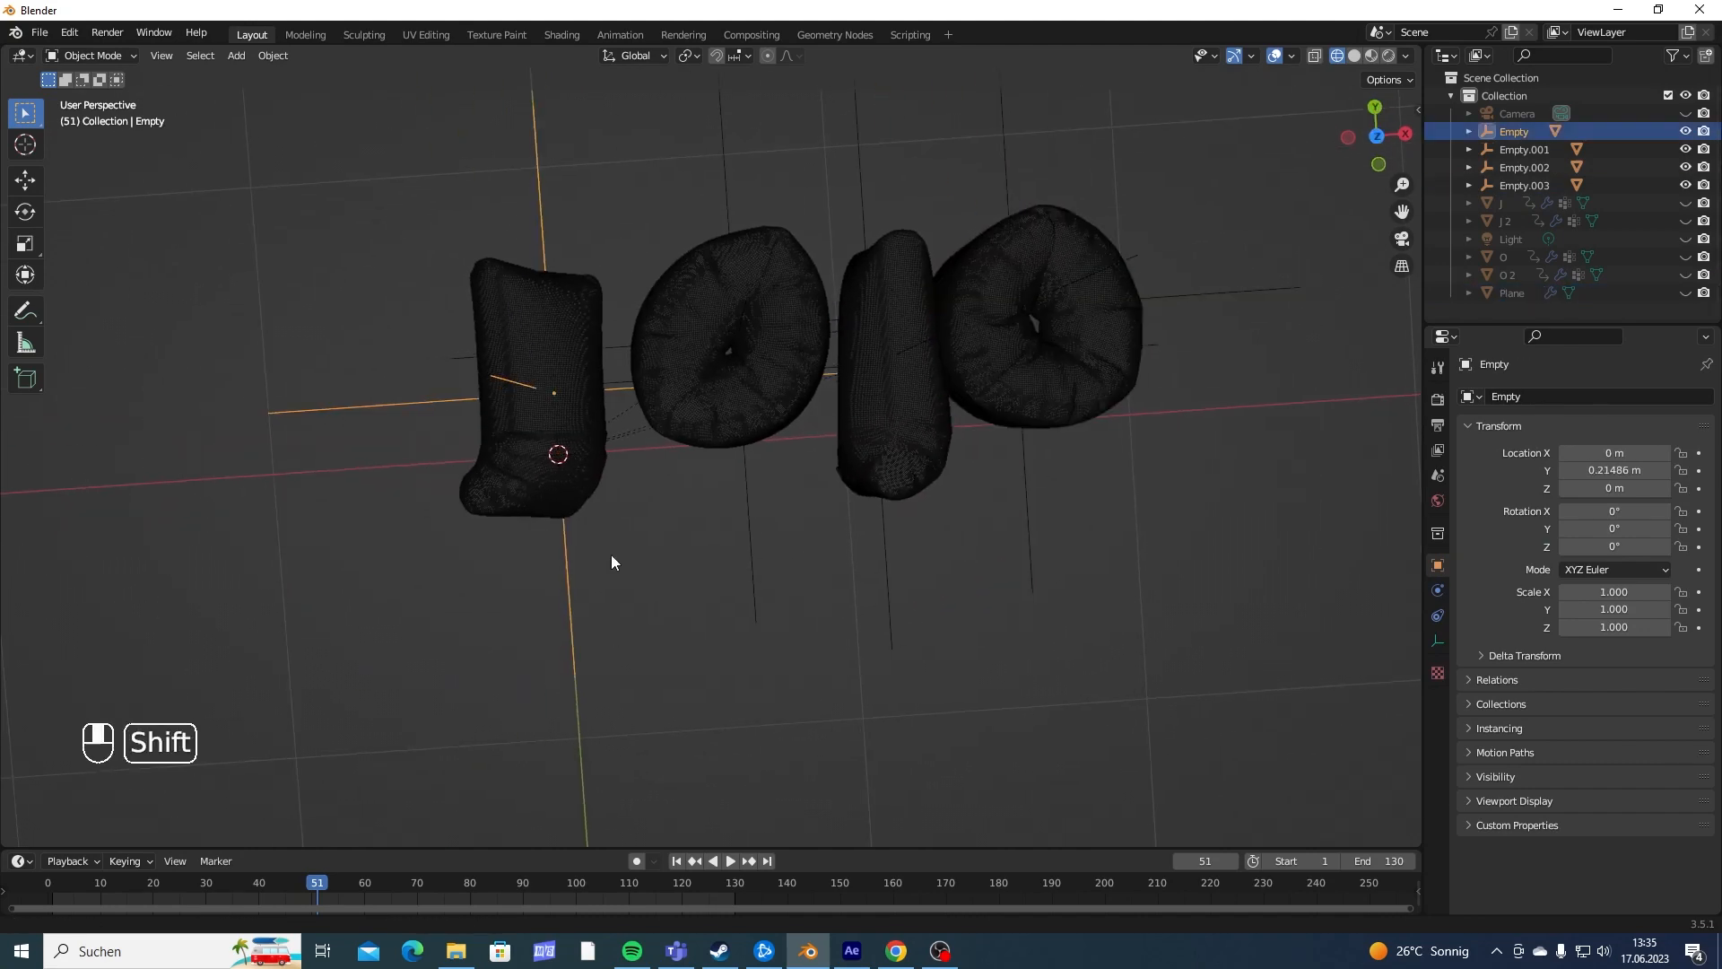
pyautogui.moveTo(611, 554); pyautogui.dragTo(772, 522, button='middle')
pyautogui.press('s')
pyautogui.rightClick(653, 531)
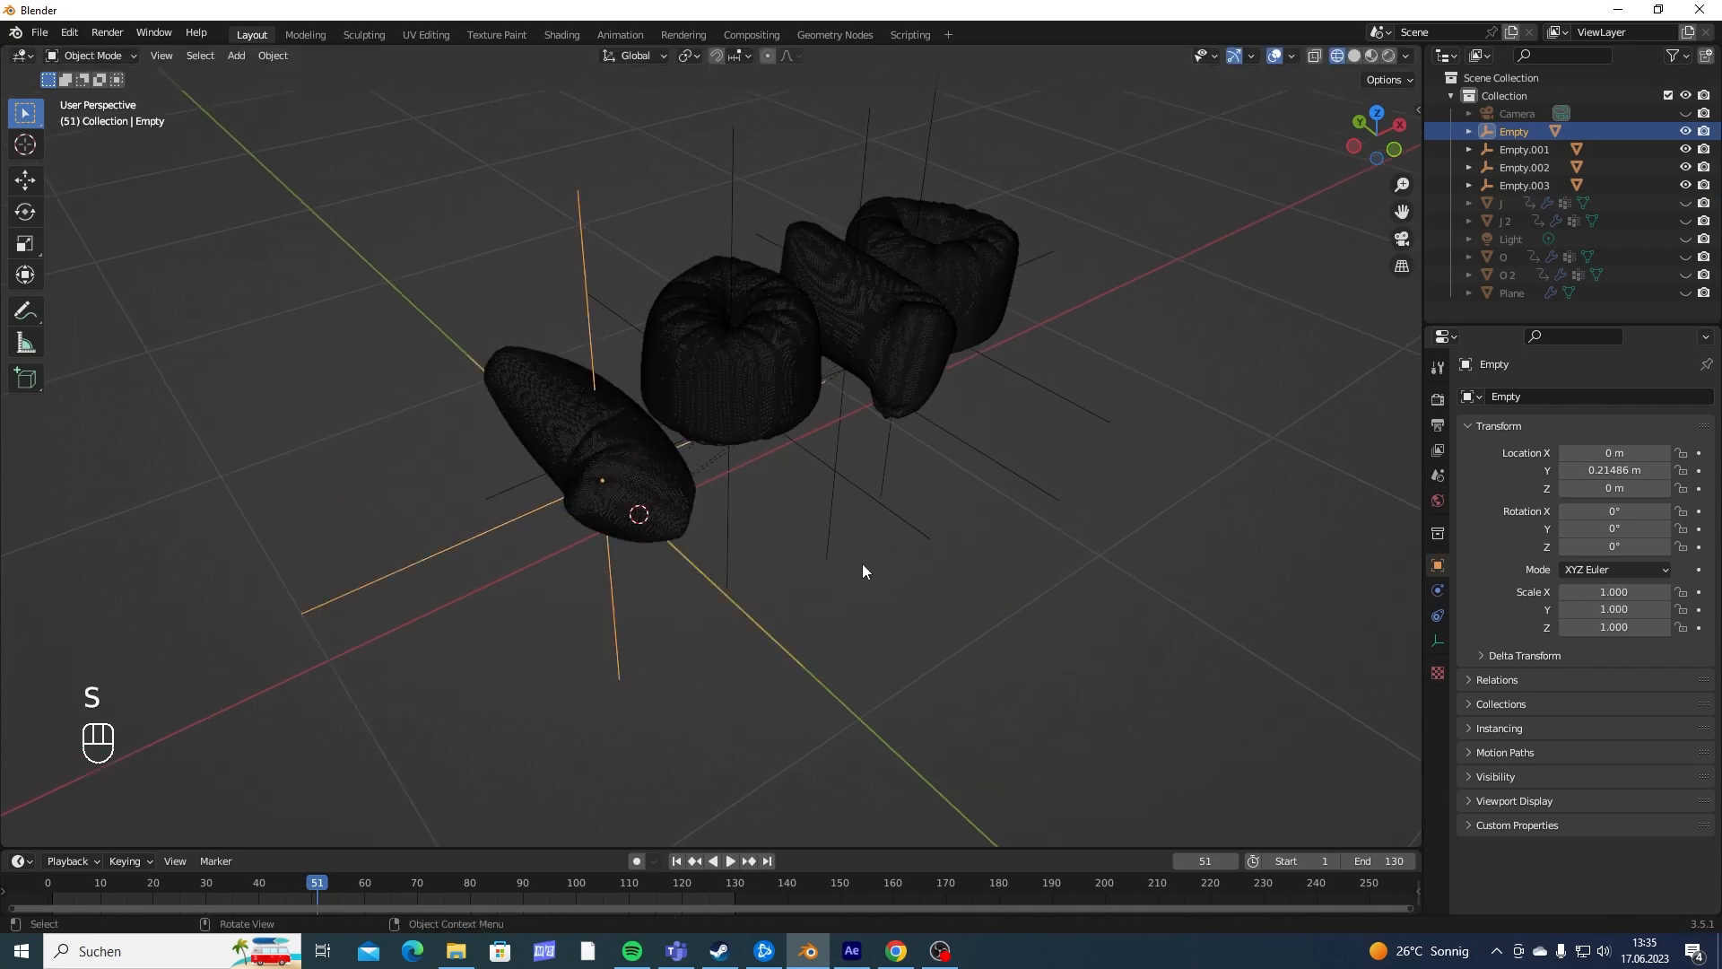
pyautogui.click(914, 525)
pyautogui.moveTo(919, 530); pyautogui.dragTo(879, 562, button='middle')
pyautogui.press('s')
pyautogui.rightClick(1005, 565)
# - Try scaling and rotating the second J through its parent empty
pyautogui.click(1014, 553)
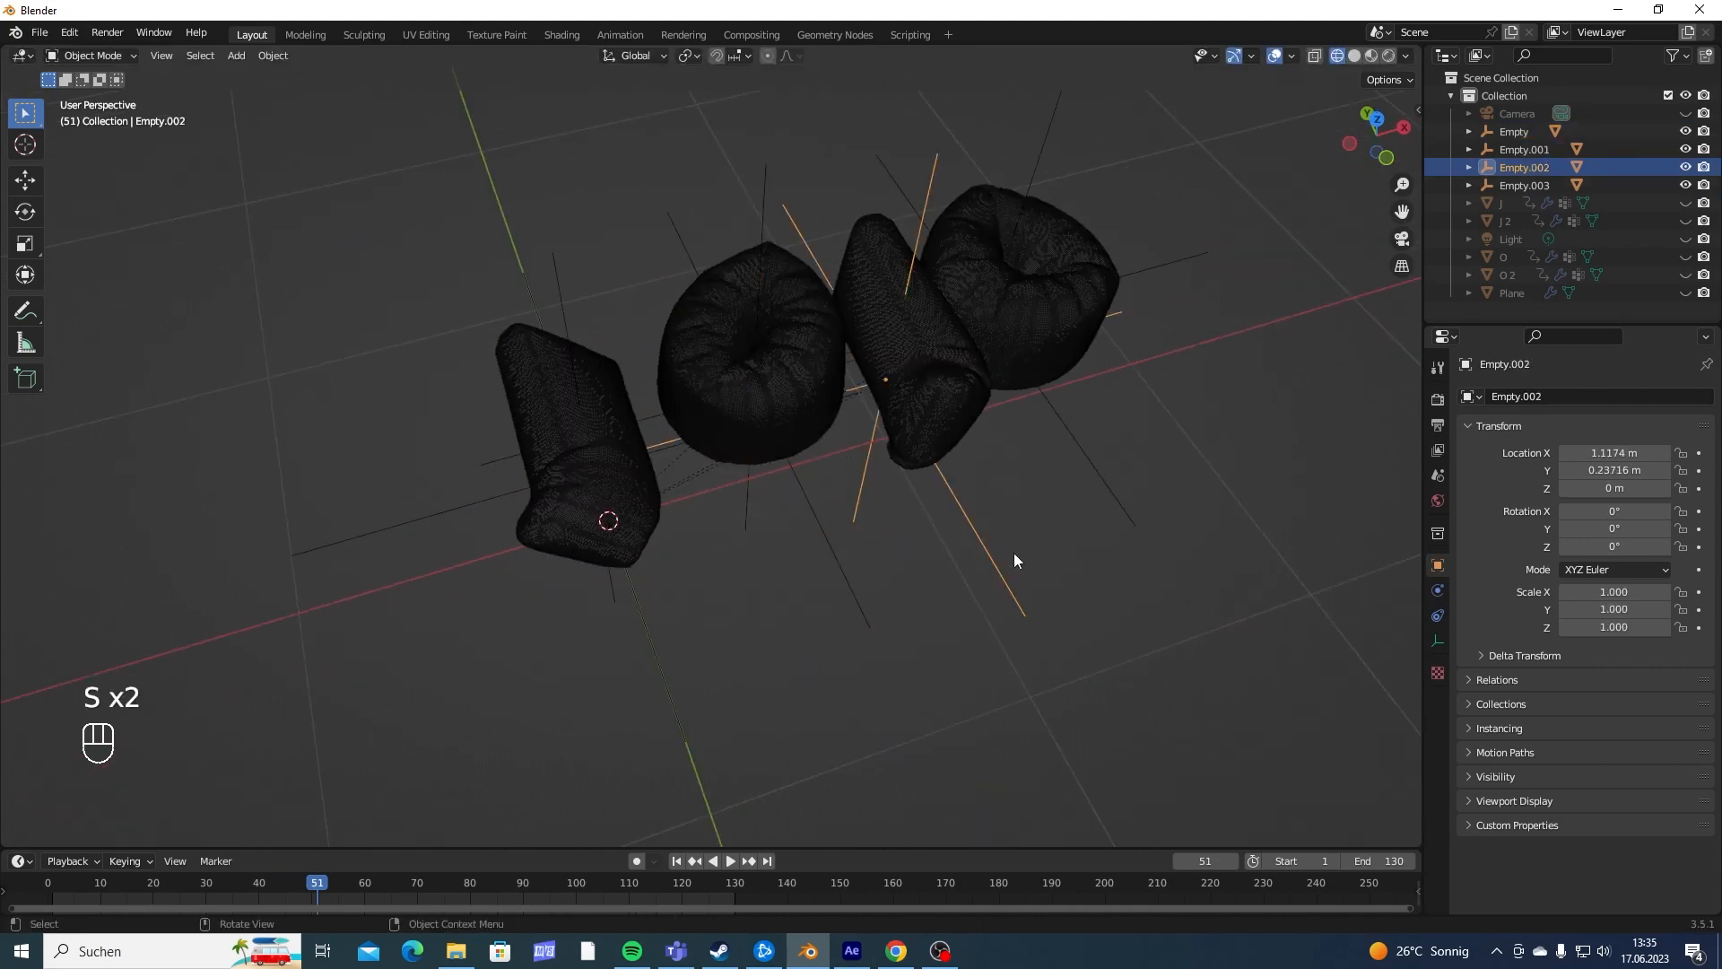
pyautogui.press('s')
pyautogui.rightClick(1085, 567)
pyautogui.press('r')
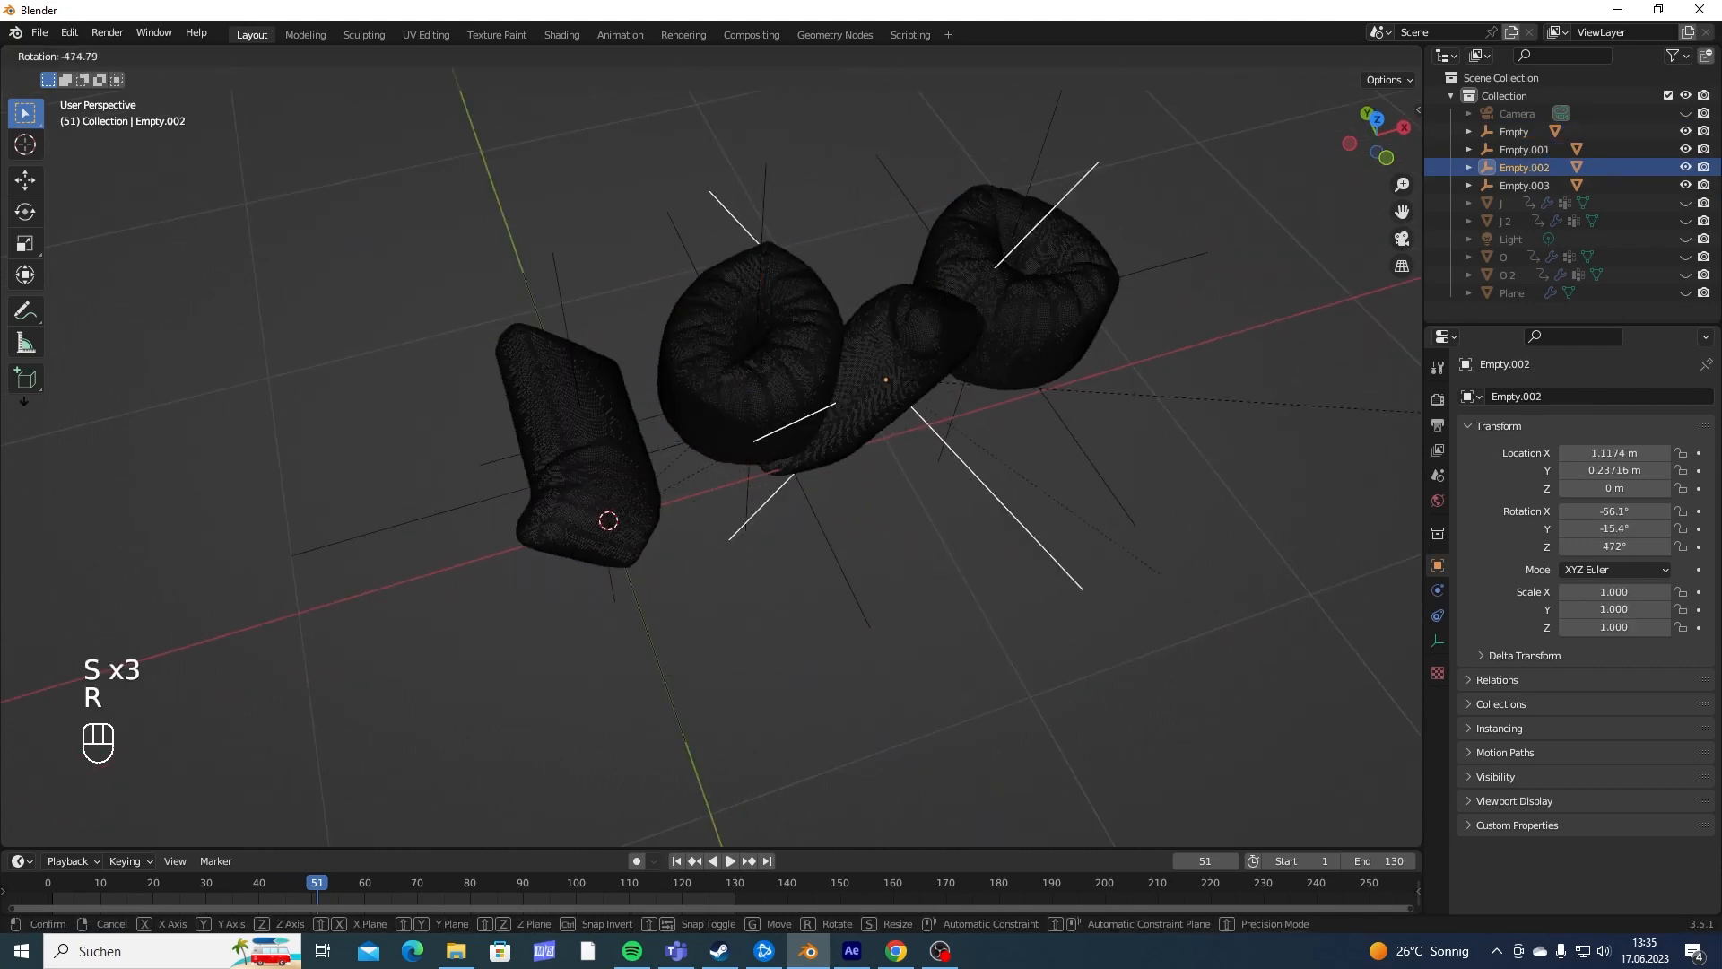
pyautogui.rightClick(852, 807)
pyautogui.press('s')
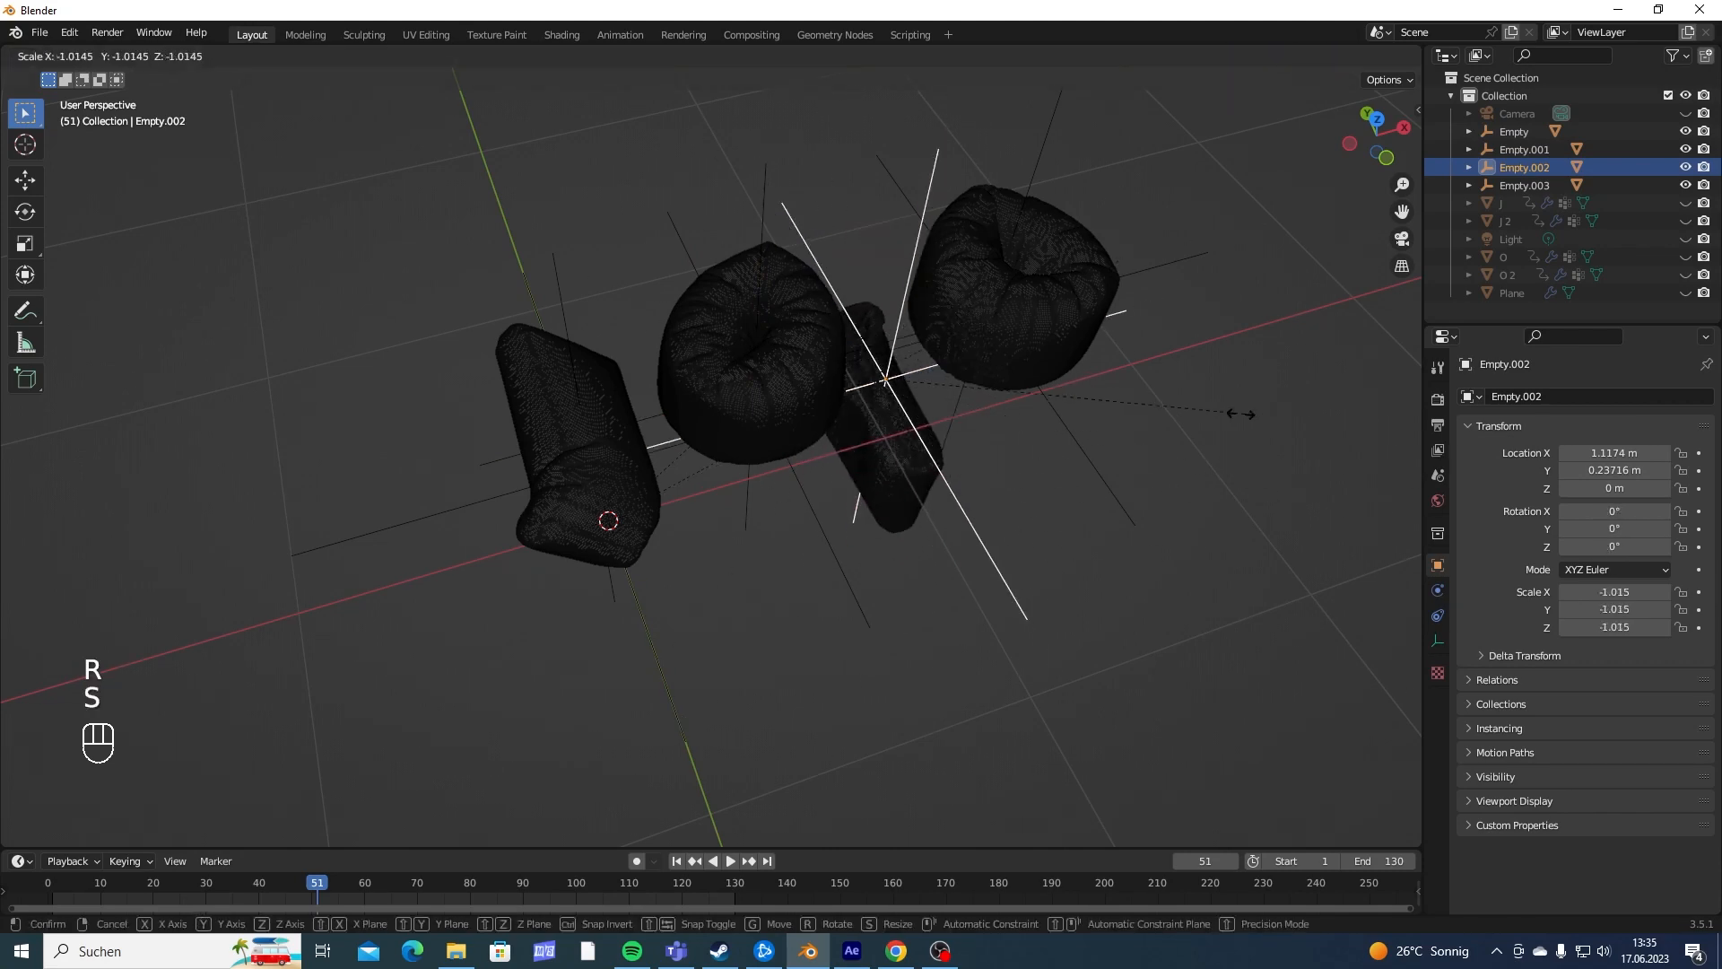
pyautogui.press('y')
pyautogui.press('x')
pyautogui.rightClick(917, 734)
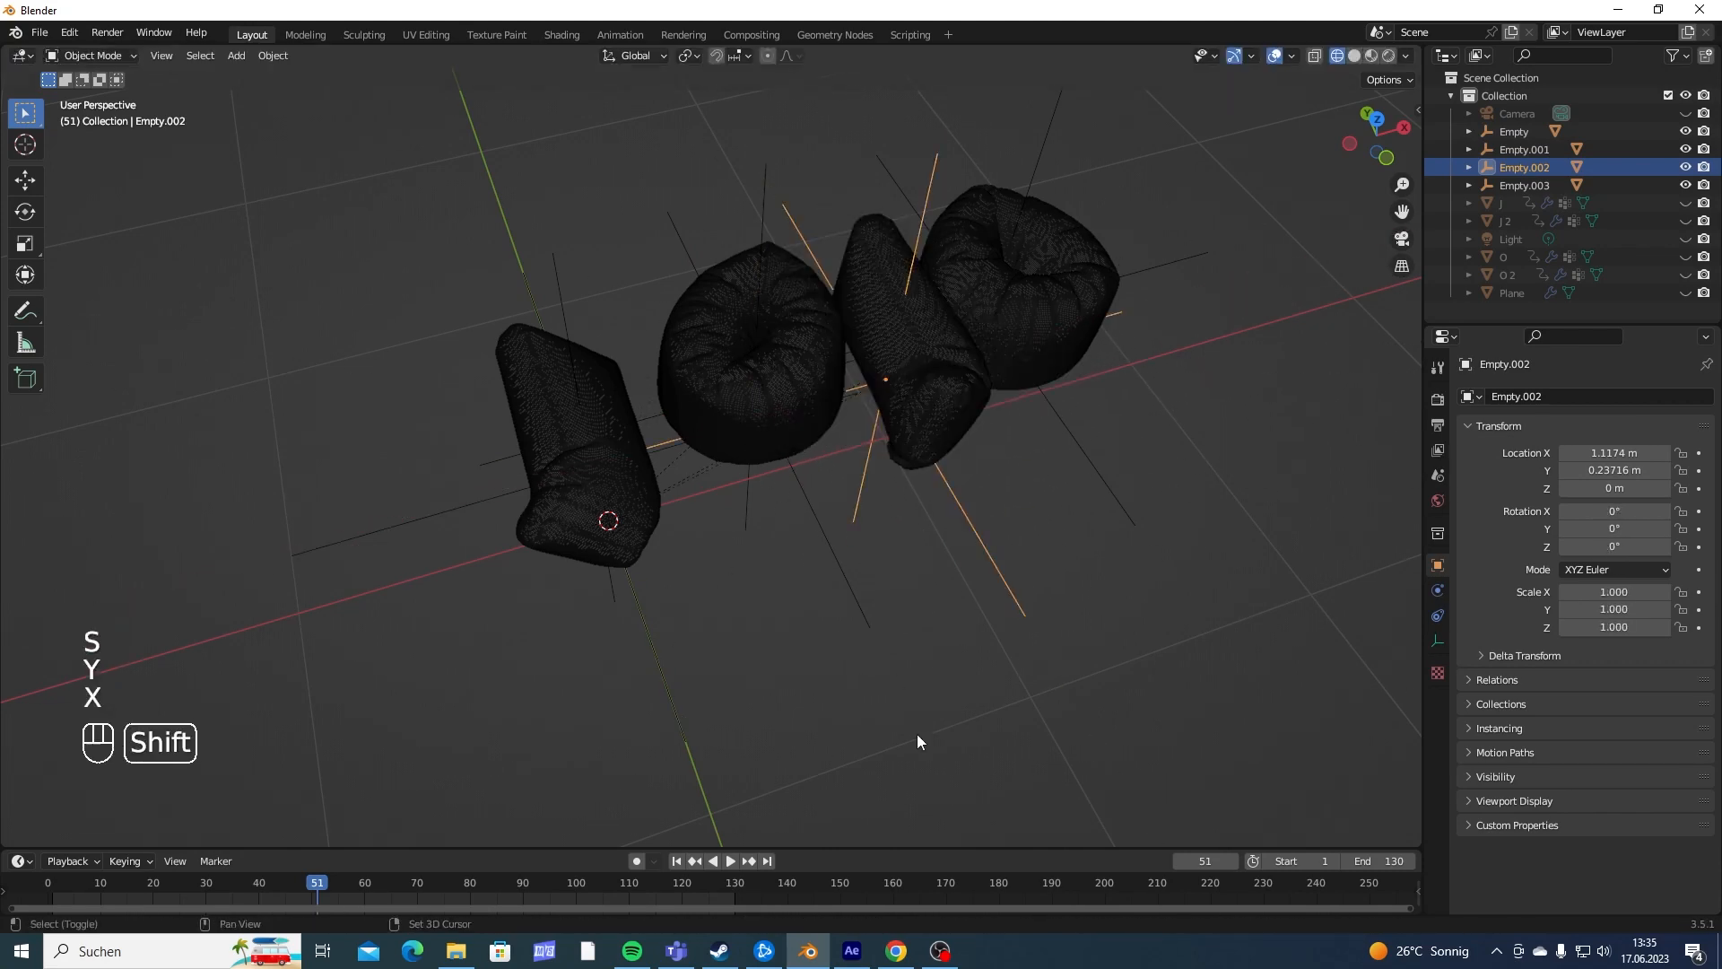
# - Select the parent empty of the first J
pyautogui.keyDown('shift'); pyautogui.moveTo(754, 611); pyautogui.dragTo(925, 395, button='middle'); pyautogui.keyUp('shift')
pyautogui.click(680, 384)
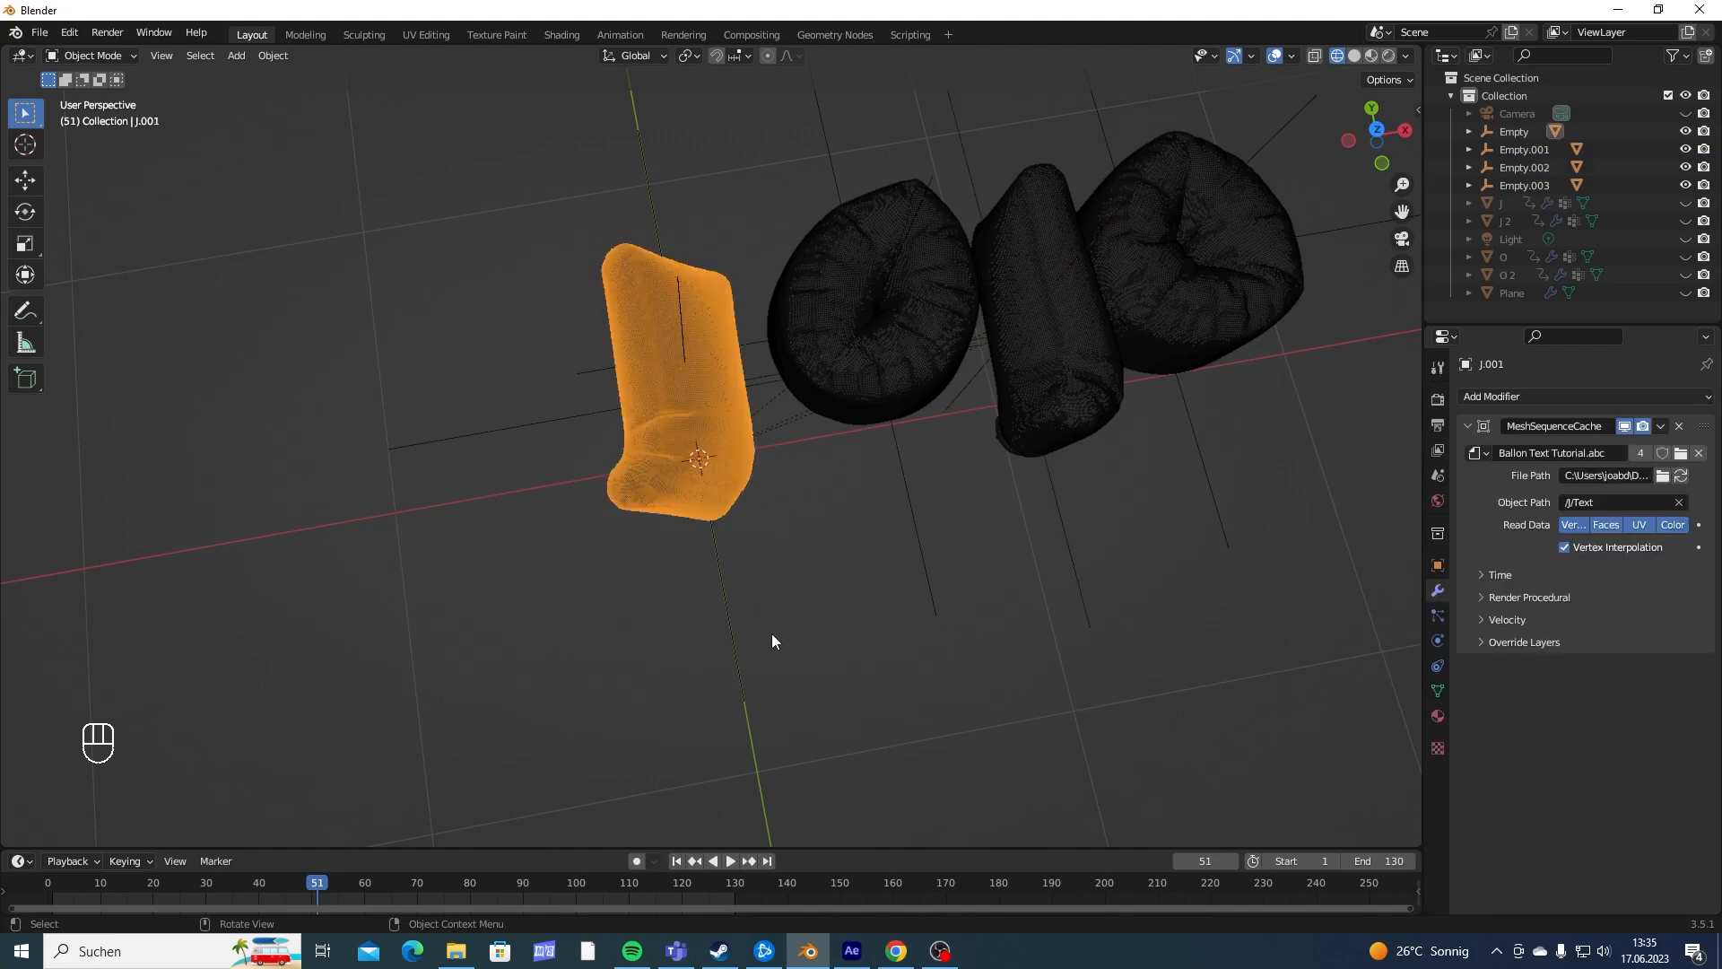
pyautogui.click(728, 688)
pyautogui.scroll(4, 835, 585)
pyautogui.keyDown('shift'); pyautogui.moveTo(836, 585); pyautogui.dragTo(875, 579, button='middle'); pyautogui.keyUp('shift')
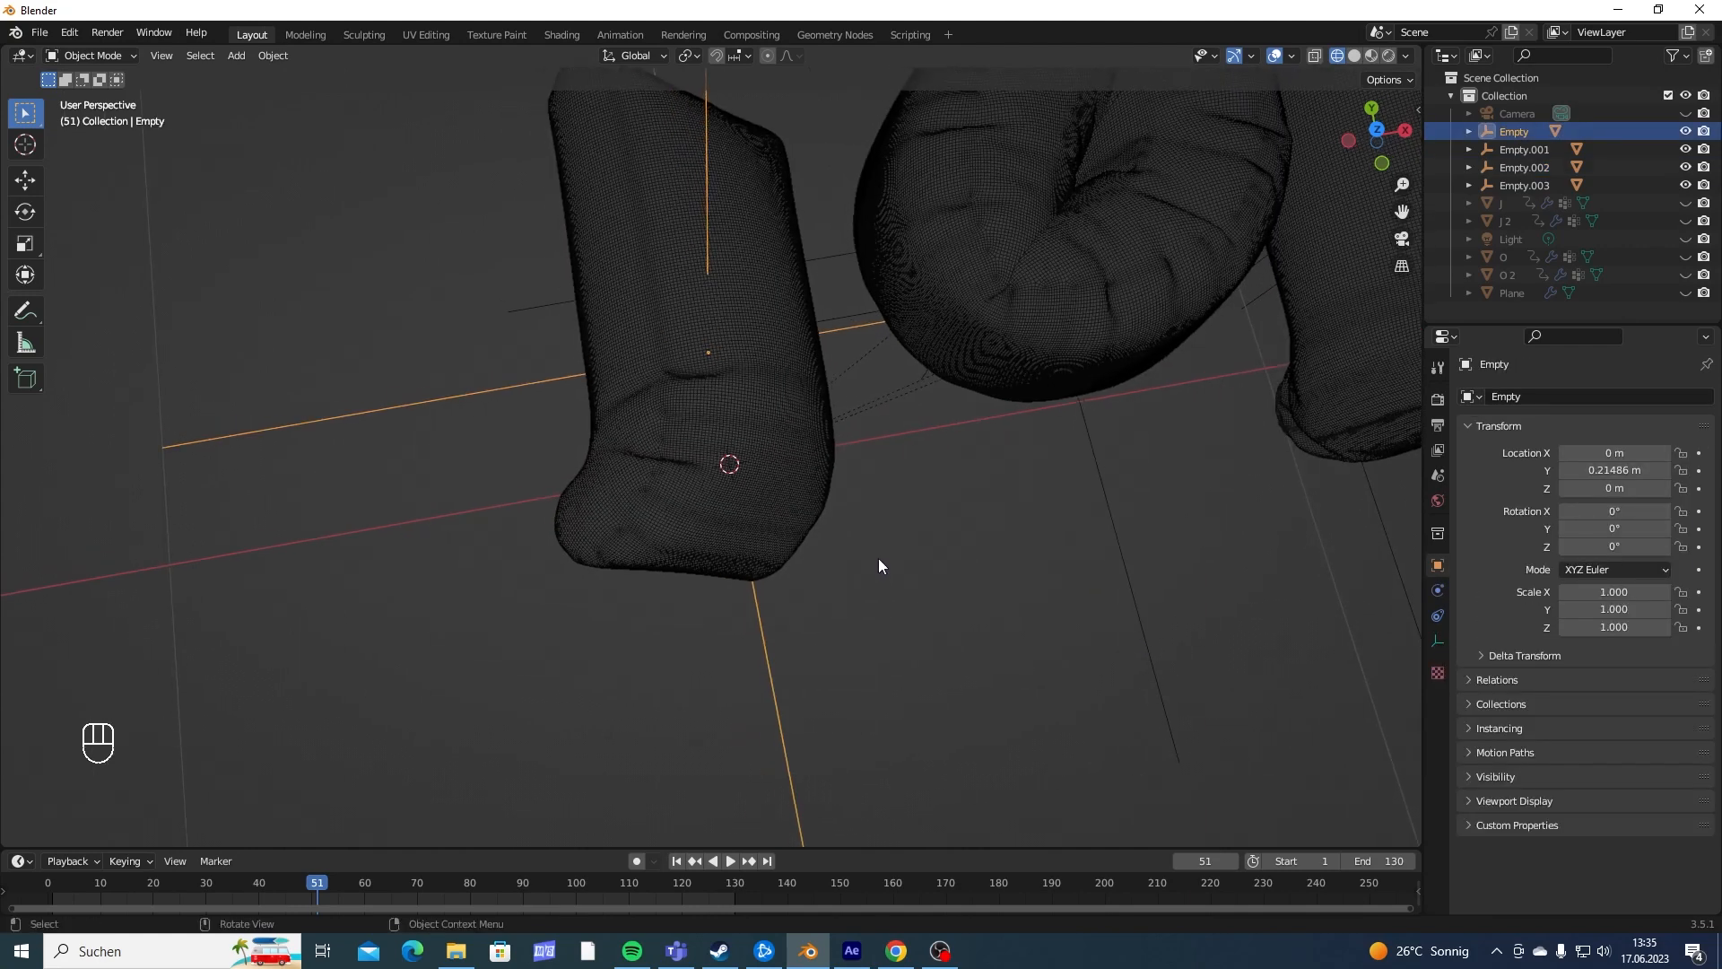
pyautogui.scroll(-3, 879, 560)
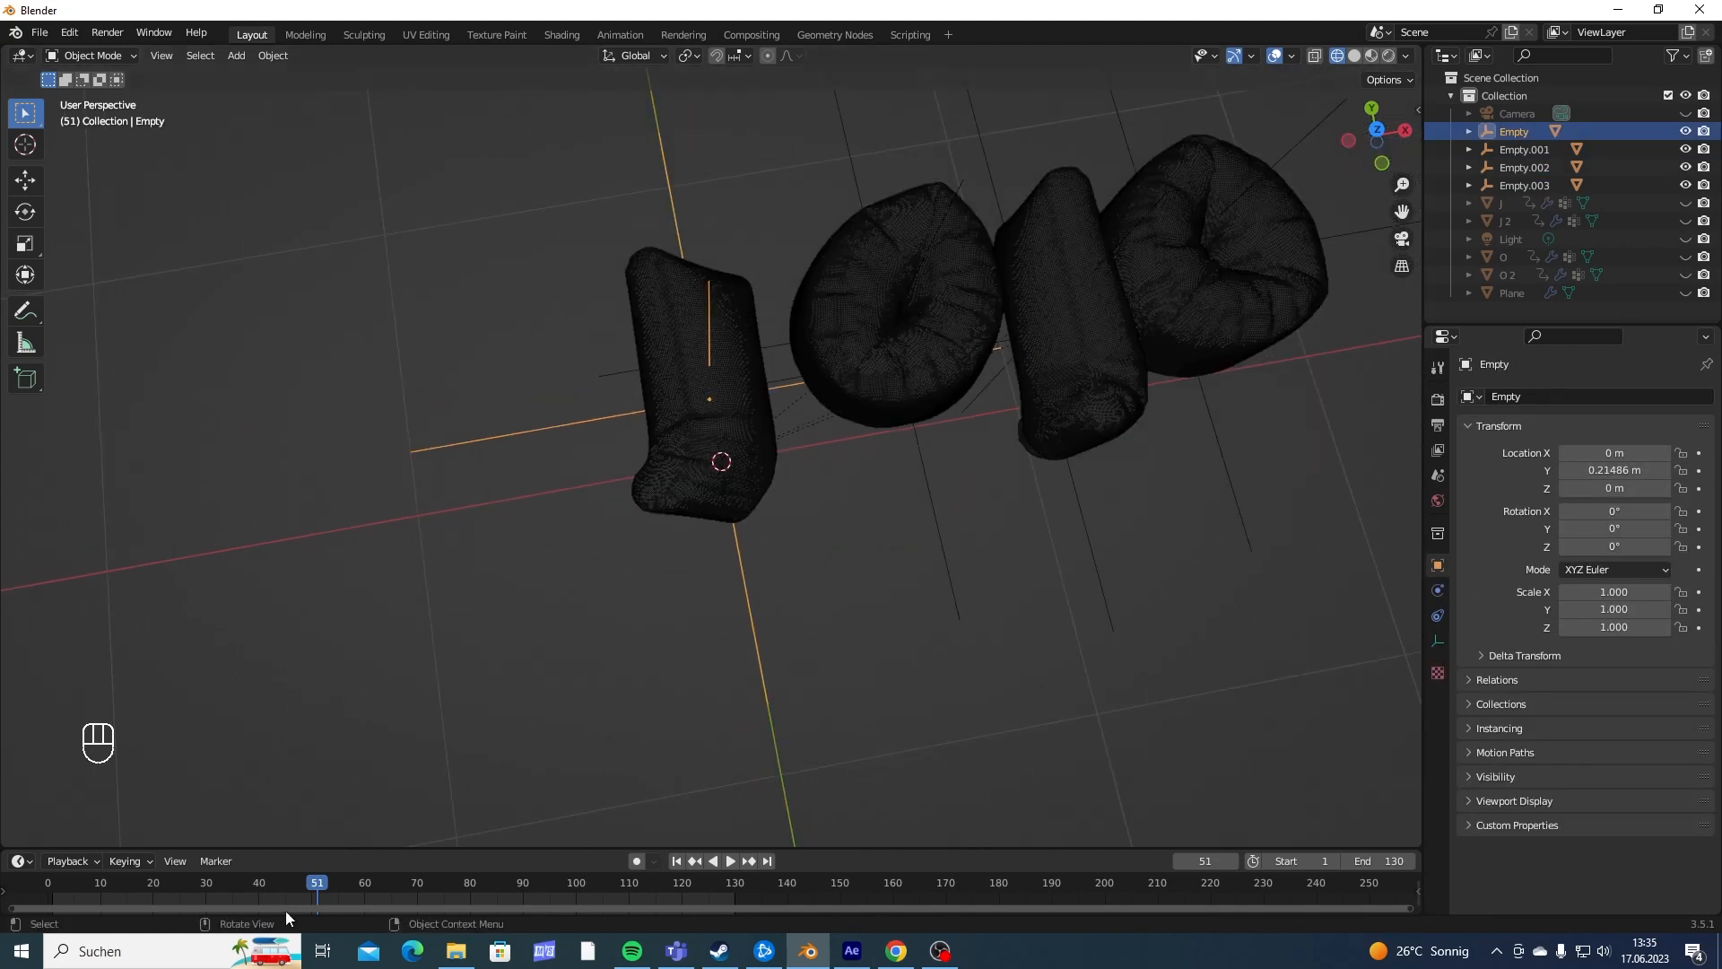
# - Scrub to frame 24 and insert a Rotation & Scale keyframe on the first J's empty
pyautogui.moveTo(178, 880); pyautogui.dragTo(154, 886)
pyautogui.press('space')
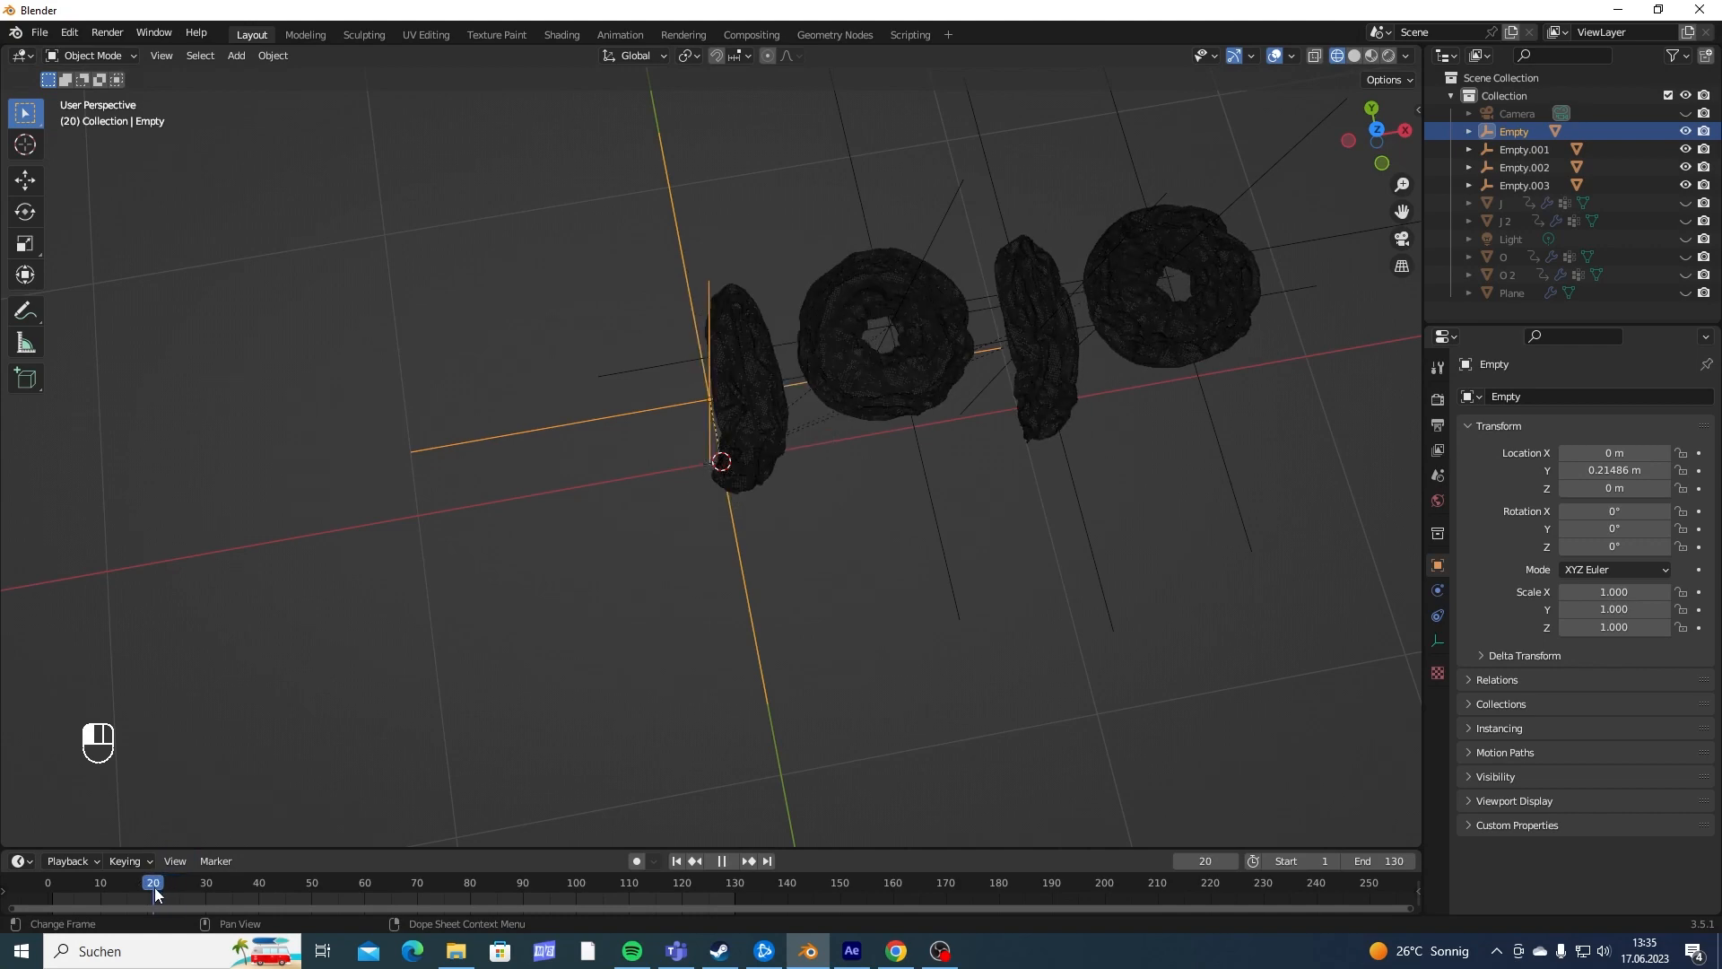
pyautogui.scroll(5, 944, 446)
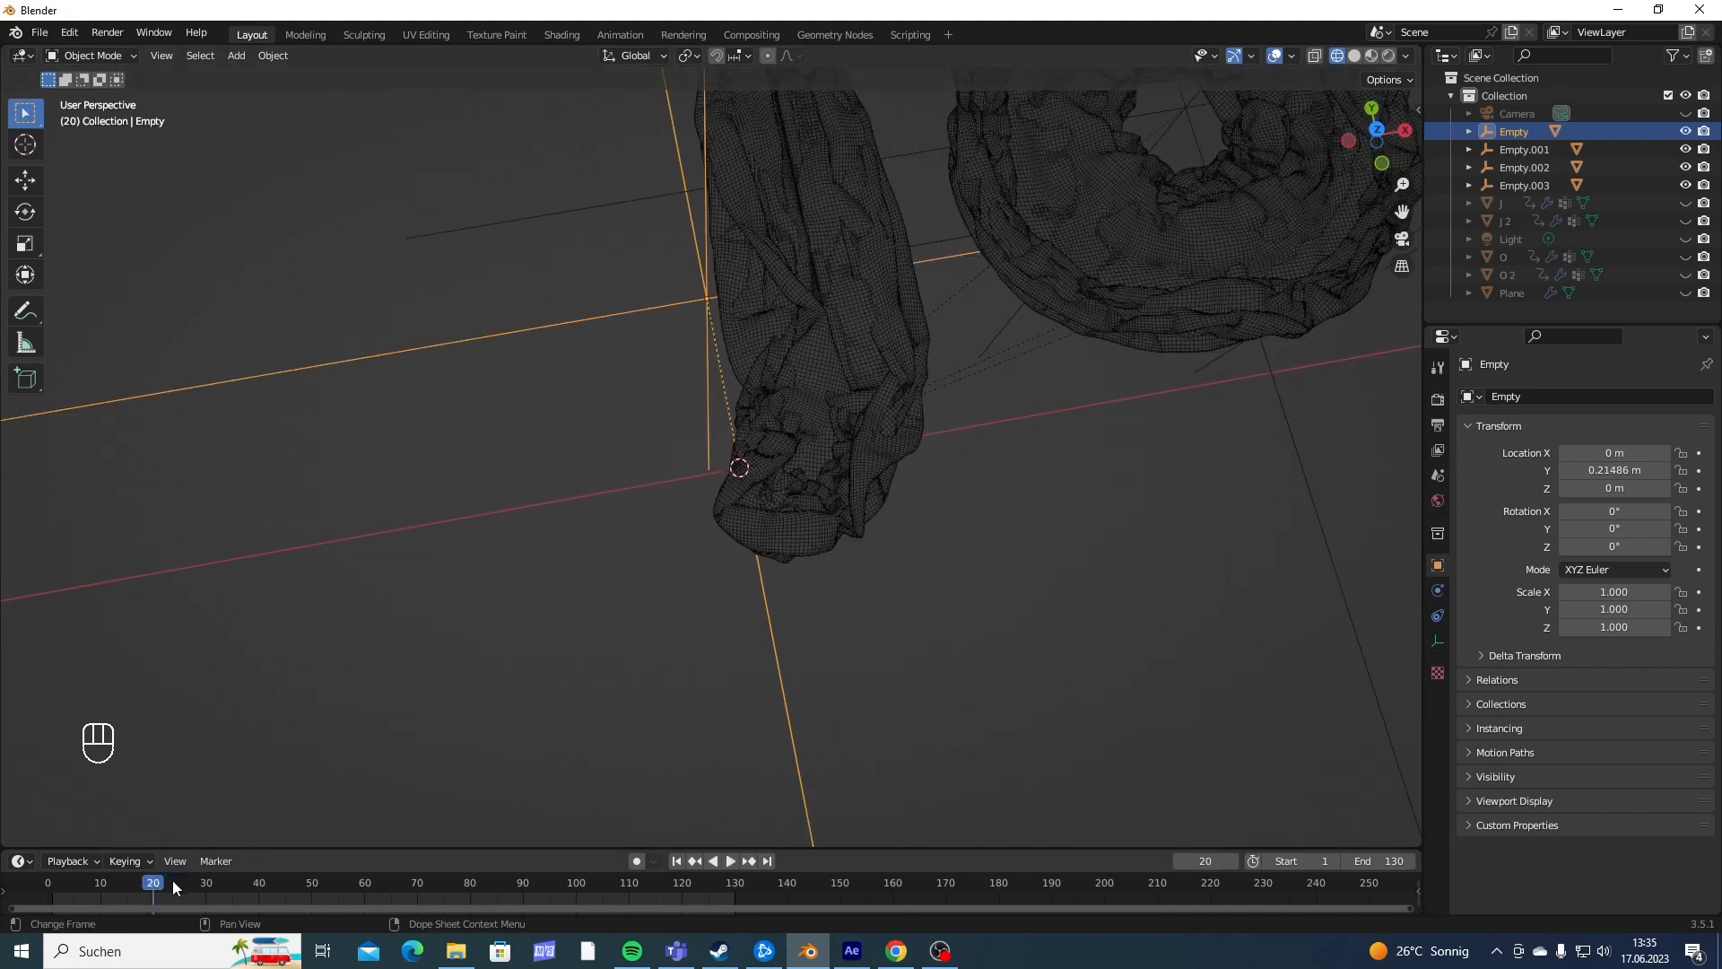
pyautogui.press('space')
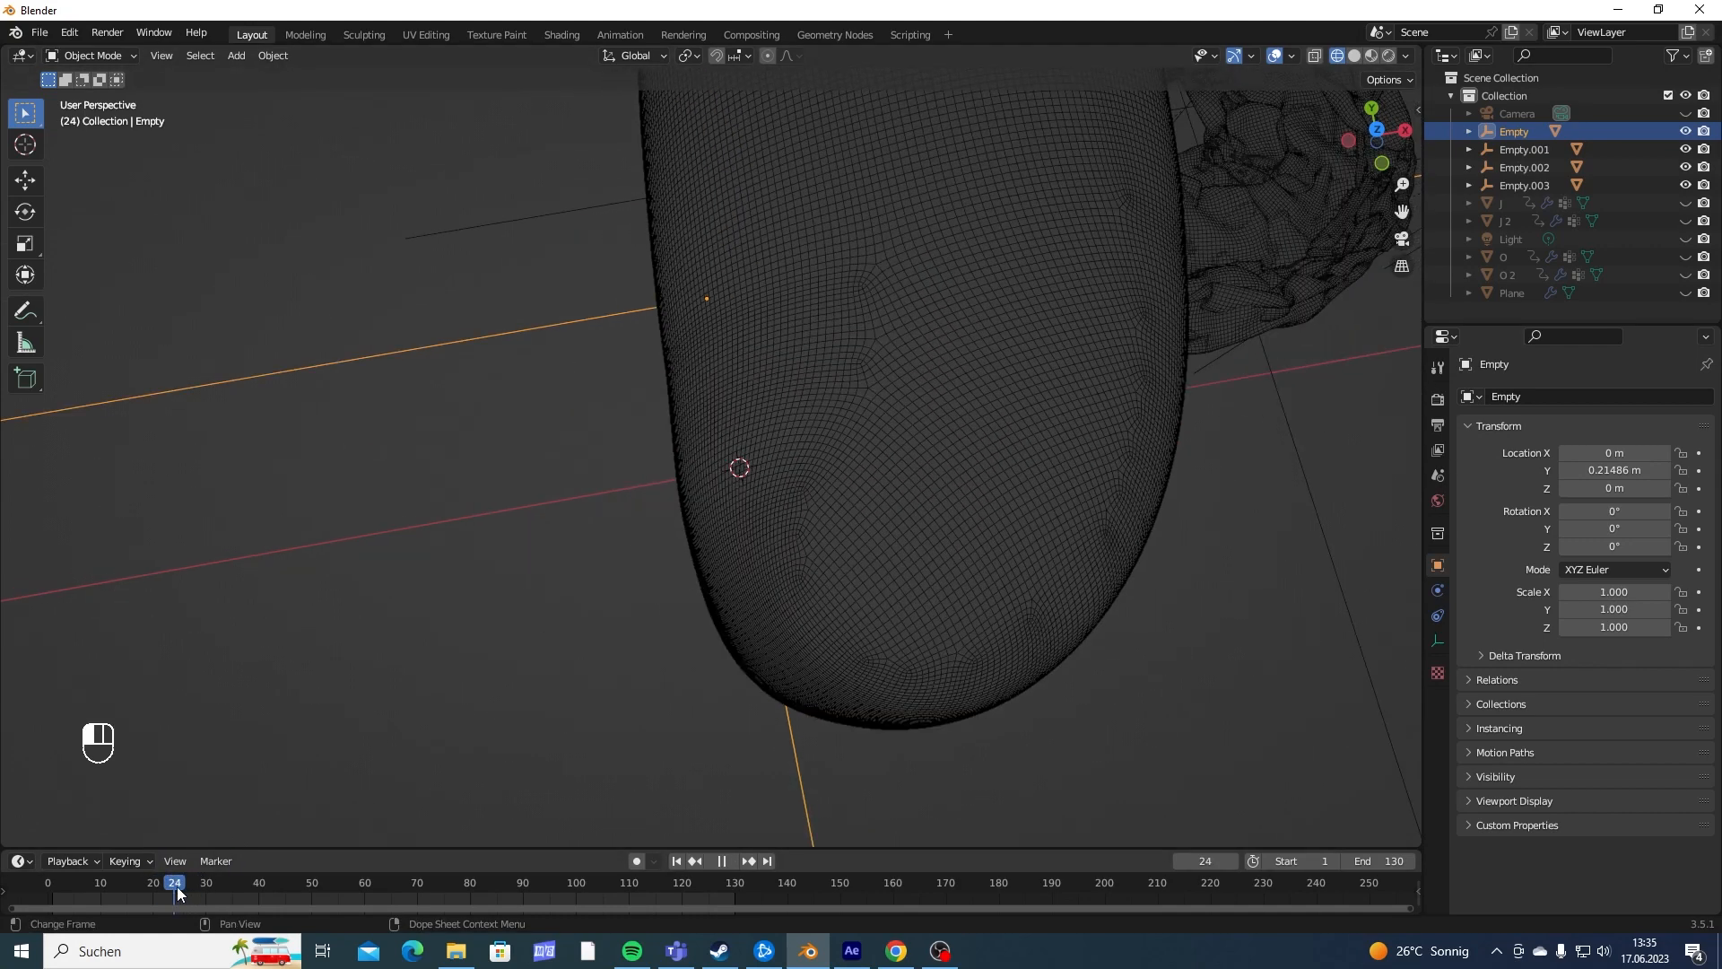
pyautogui.moveTo(177, 888); pyautogui.dragTo(175, 888)
pyautogui.scroll(-4, 932, 493)
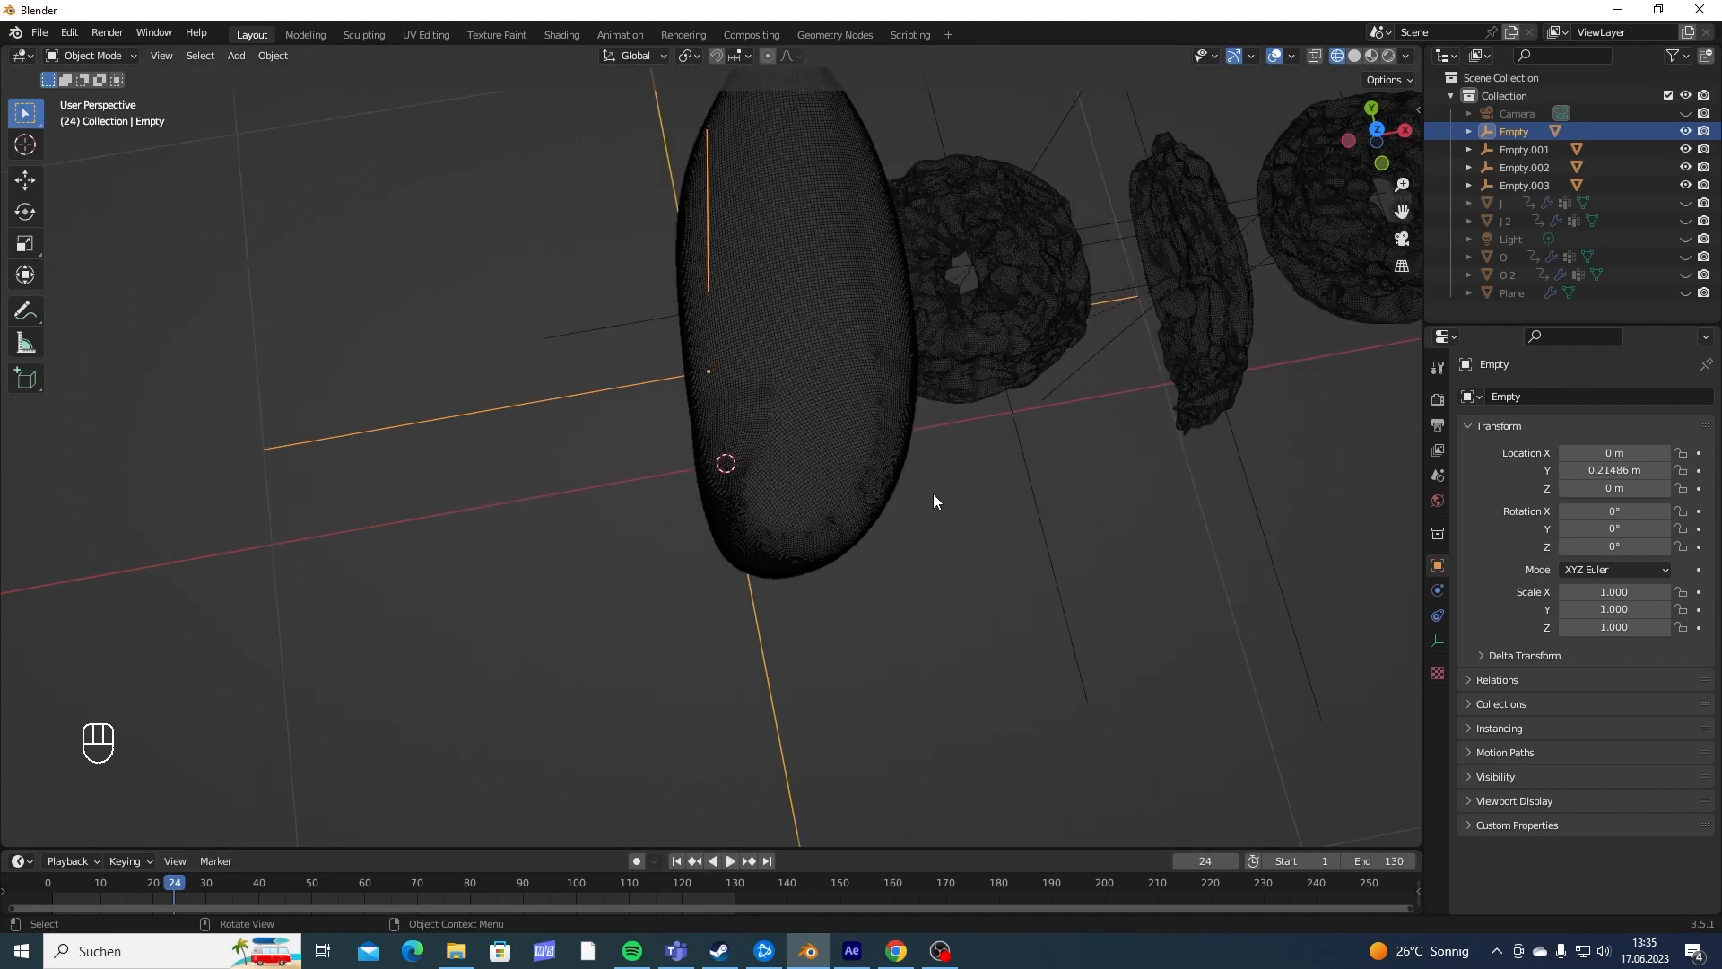
pyautogui.moveTo(932, 493); pyautogui.dragTo(809, 526, button='middle')
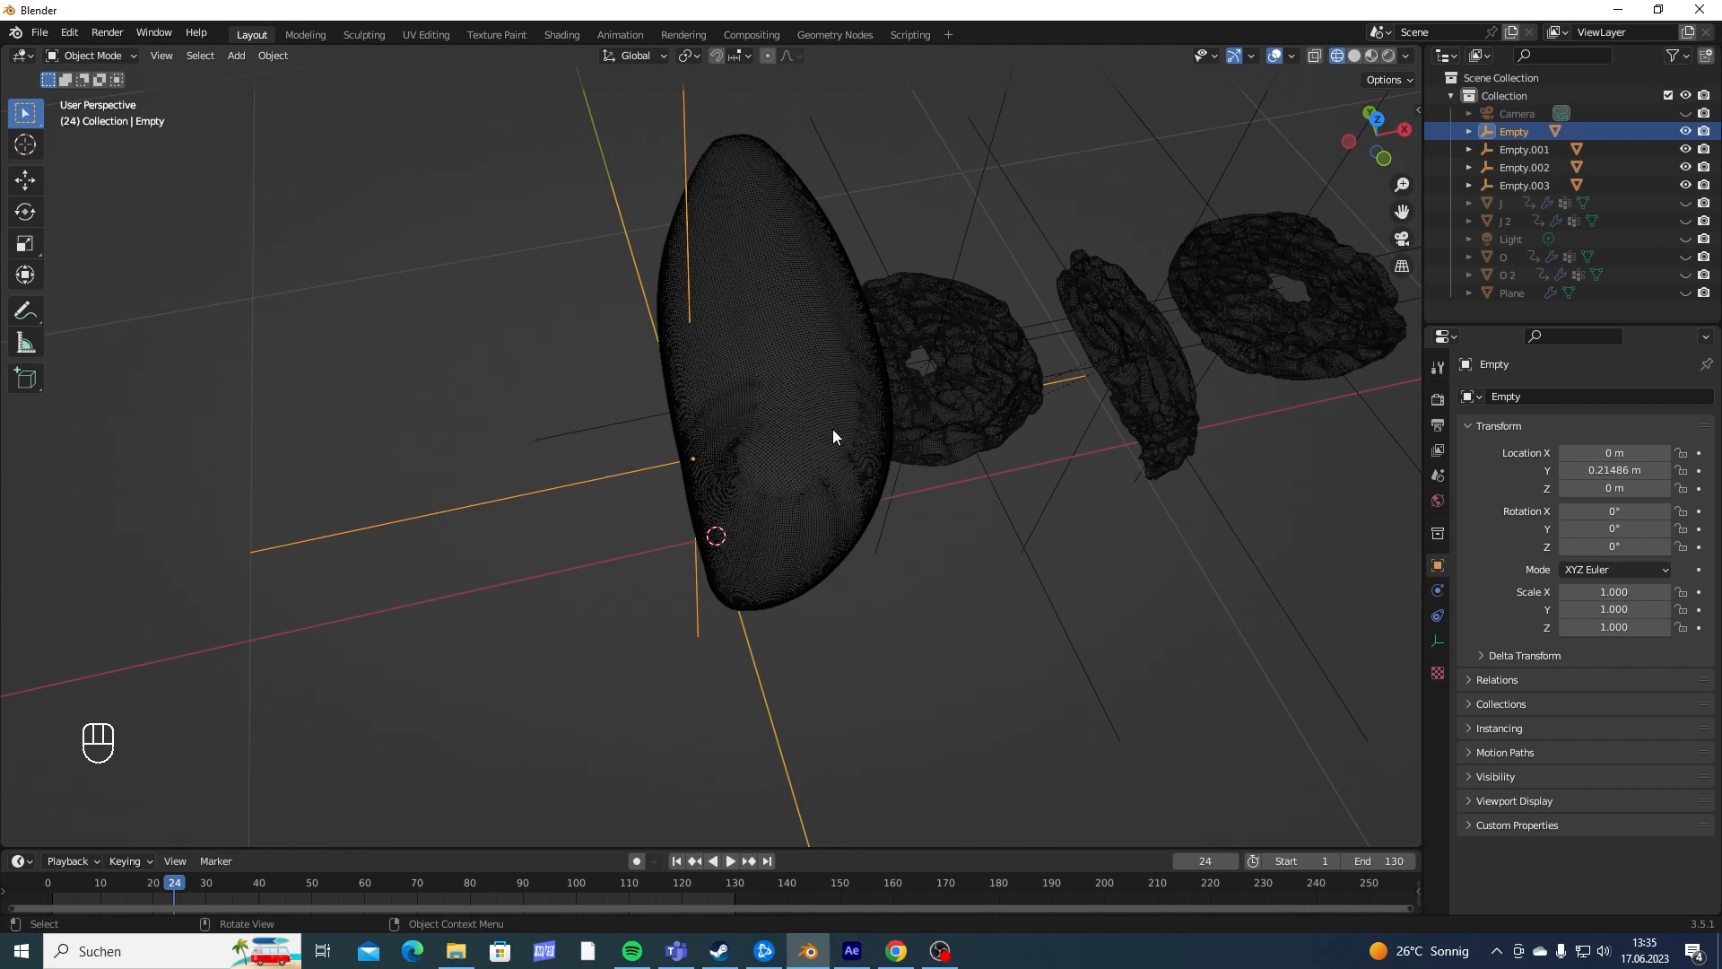
pyautogui.press('i')
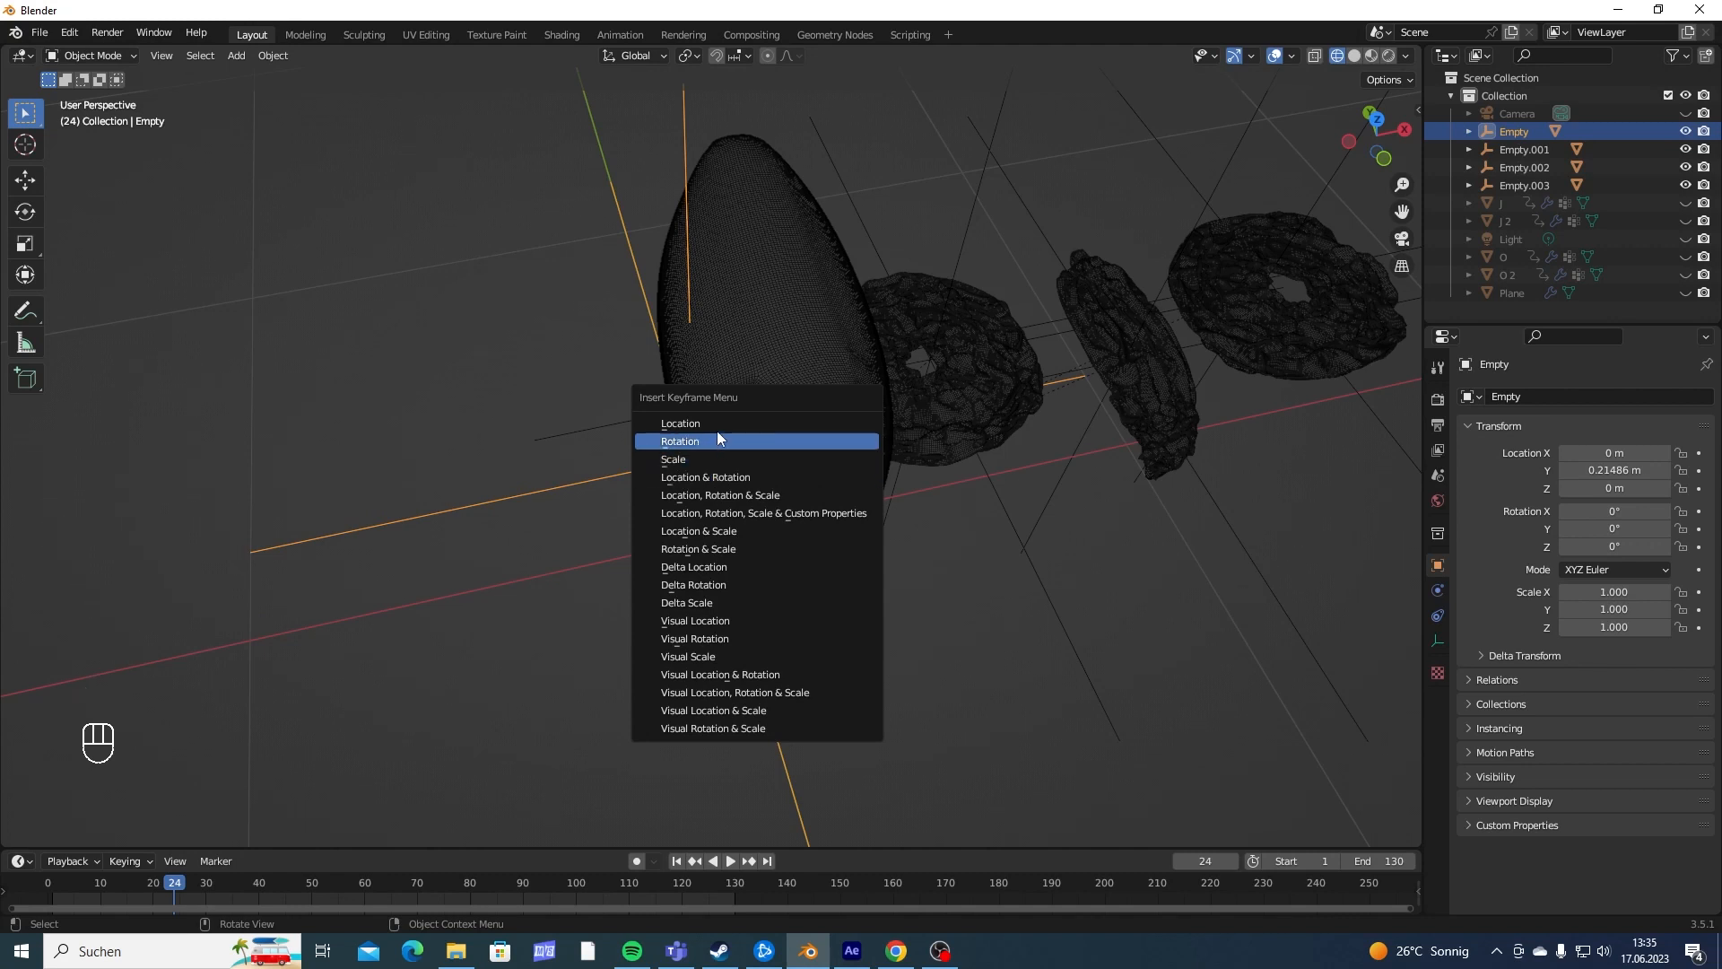
pyautogui.click(714, 557)
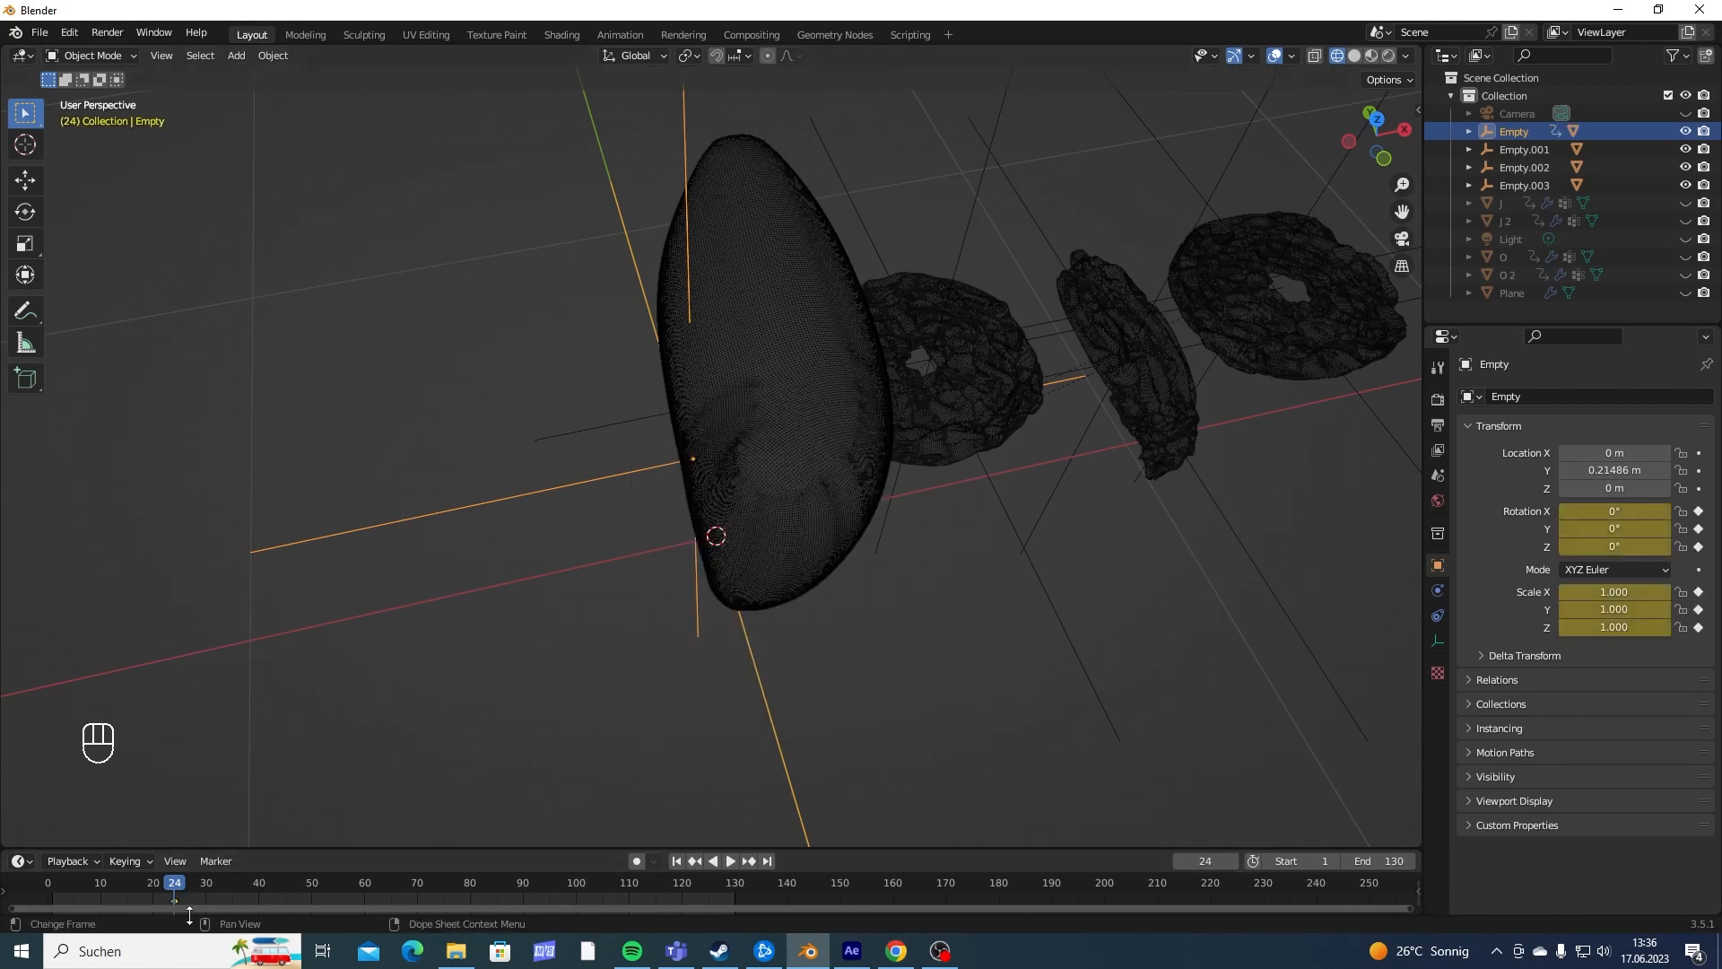
# - Enlarge the timeline, shift the empty's keyframe to frame 25 and set the current frame to 20
pyautogui.moveTo(235, 849); pyautogui.dragTo(207, 779)
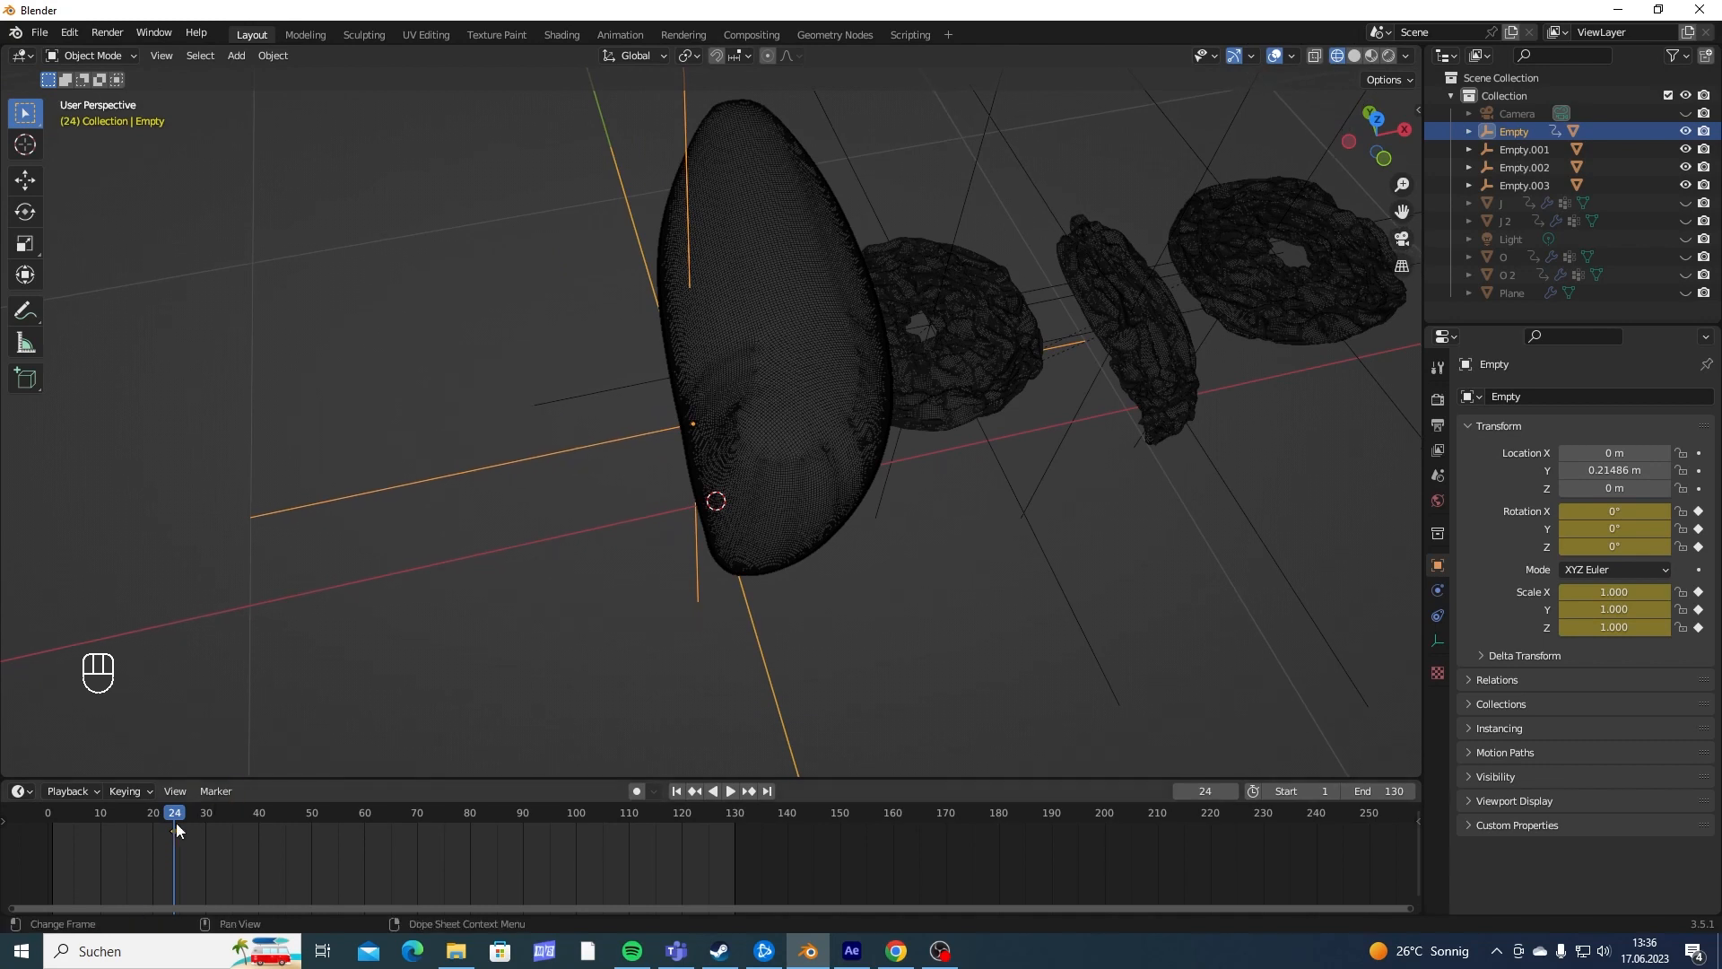
pyautogui.click(174, 829)
pyautogui.press('g')
pyautogui.click(179, 831)
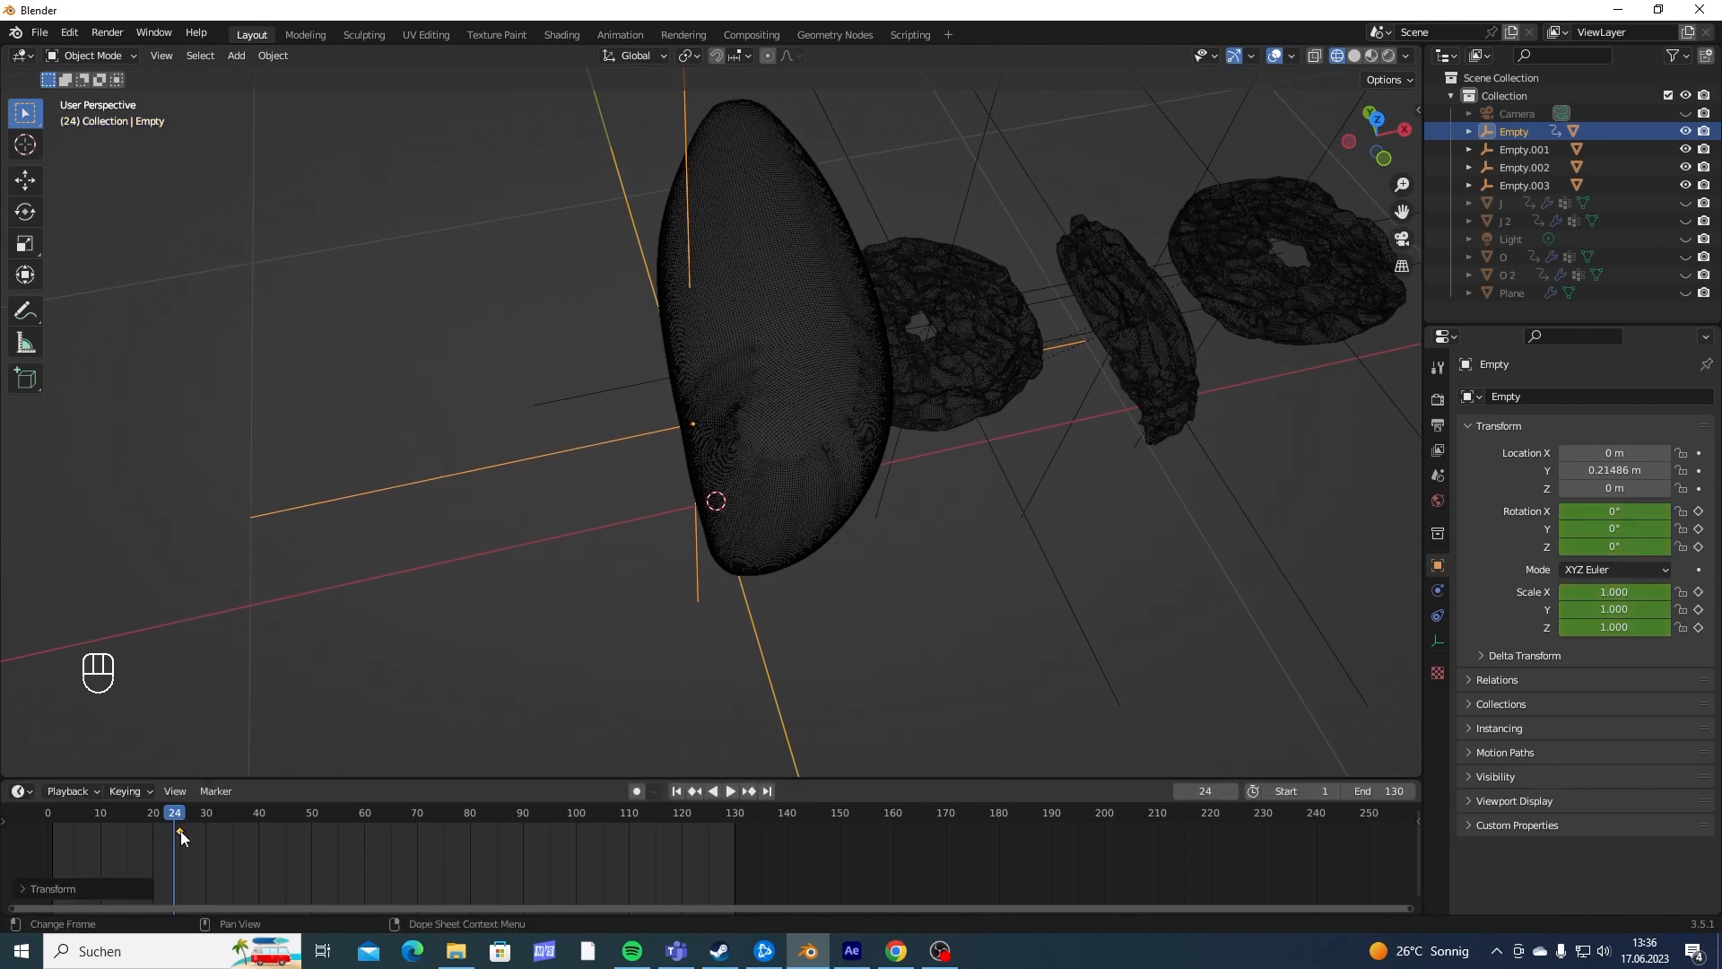
pyautogui.click(173, 814)
pyautogui.moveTo(177, 820); pyautogui.dragTo(155, 831)
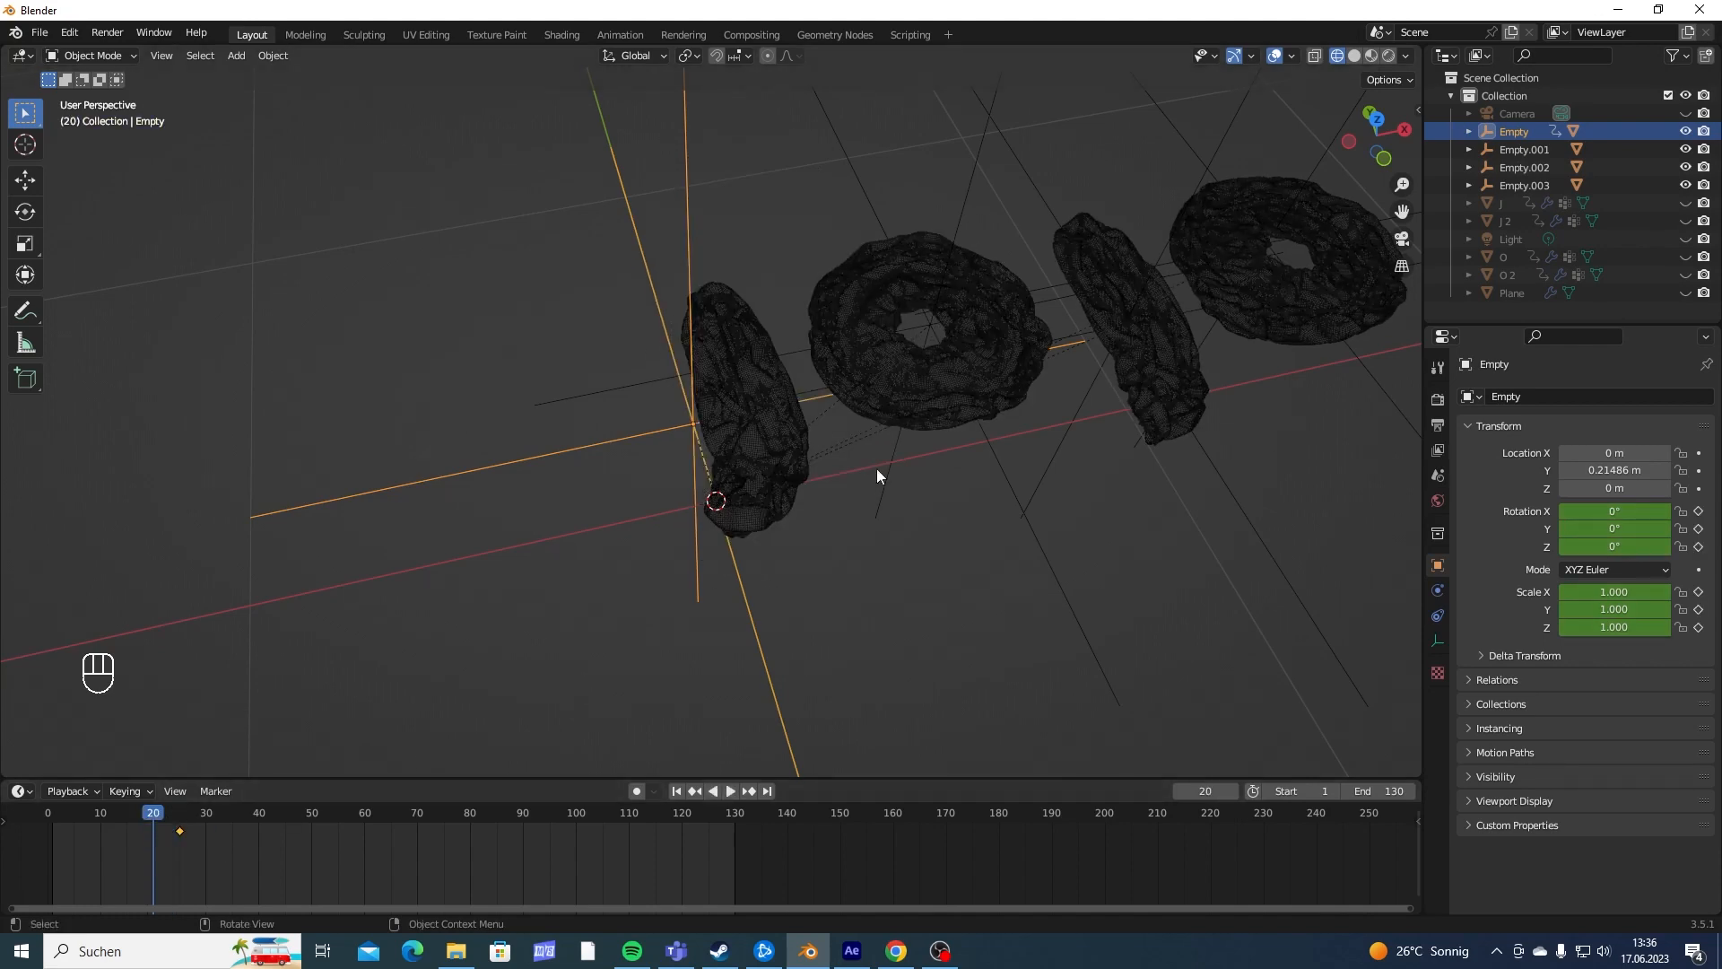
# - Try rotating the first J's empty 90° about the global Y axis
pyautogui.press('r')
pyautogui.press('BackSpace')
pyautogui.press('BackSpace')
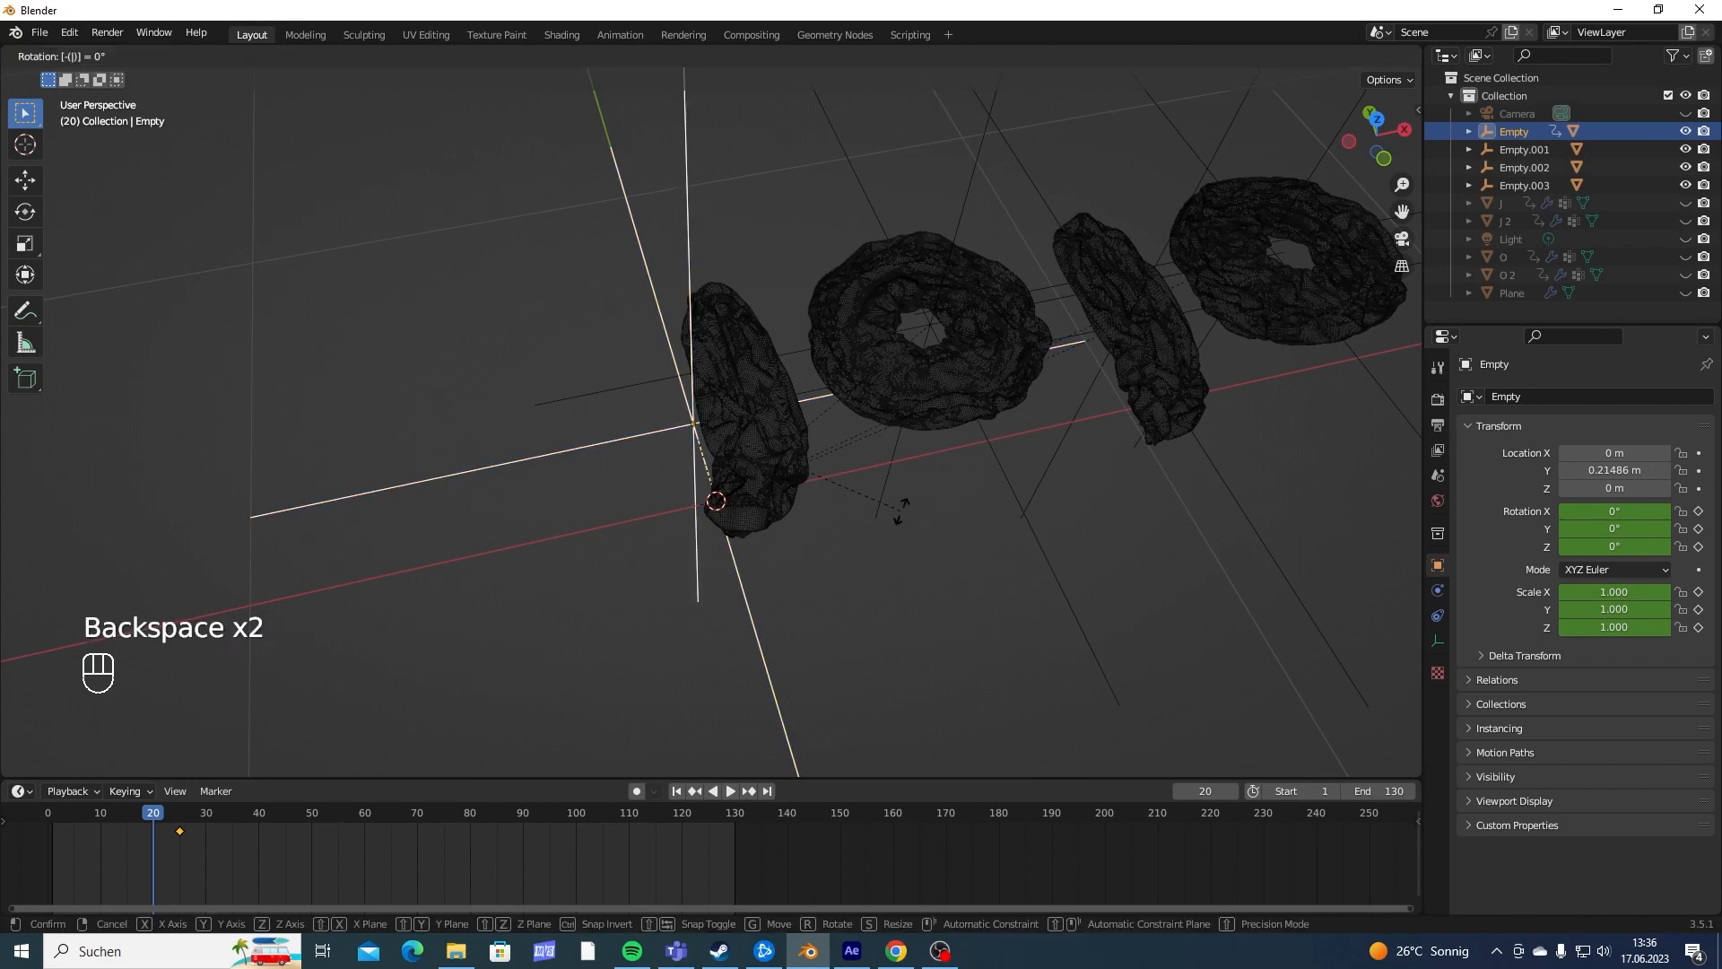
pyautogui.press('r')
pyautogui.write('y')
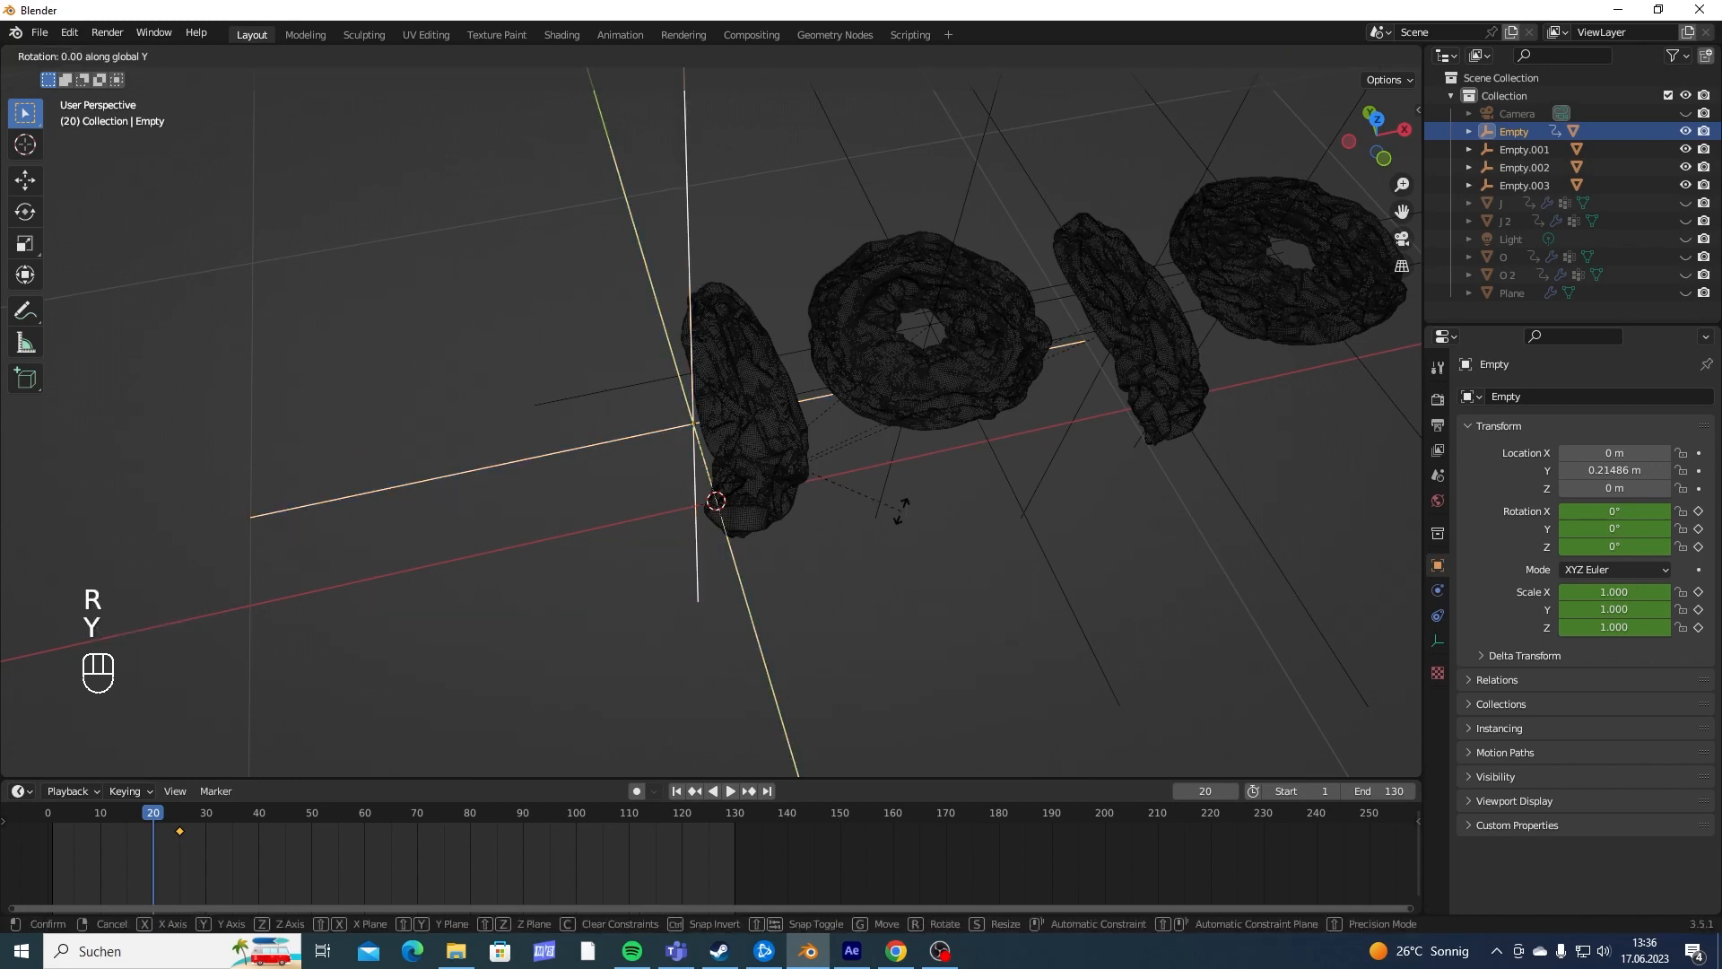
pyautogui.write('90')
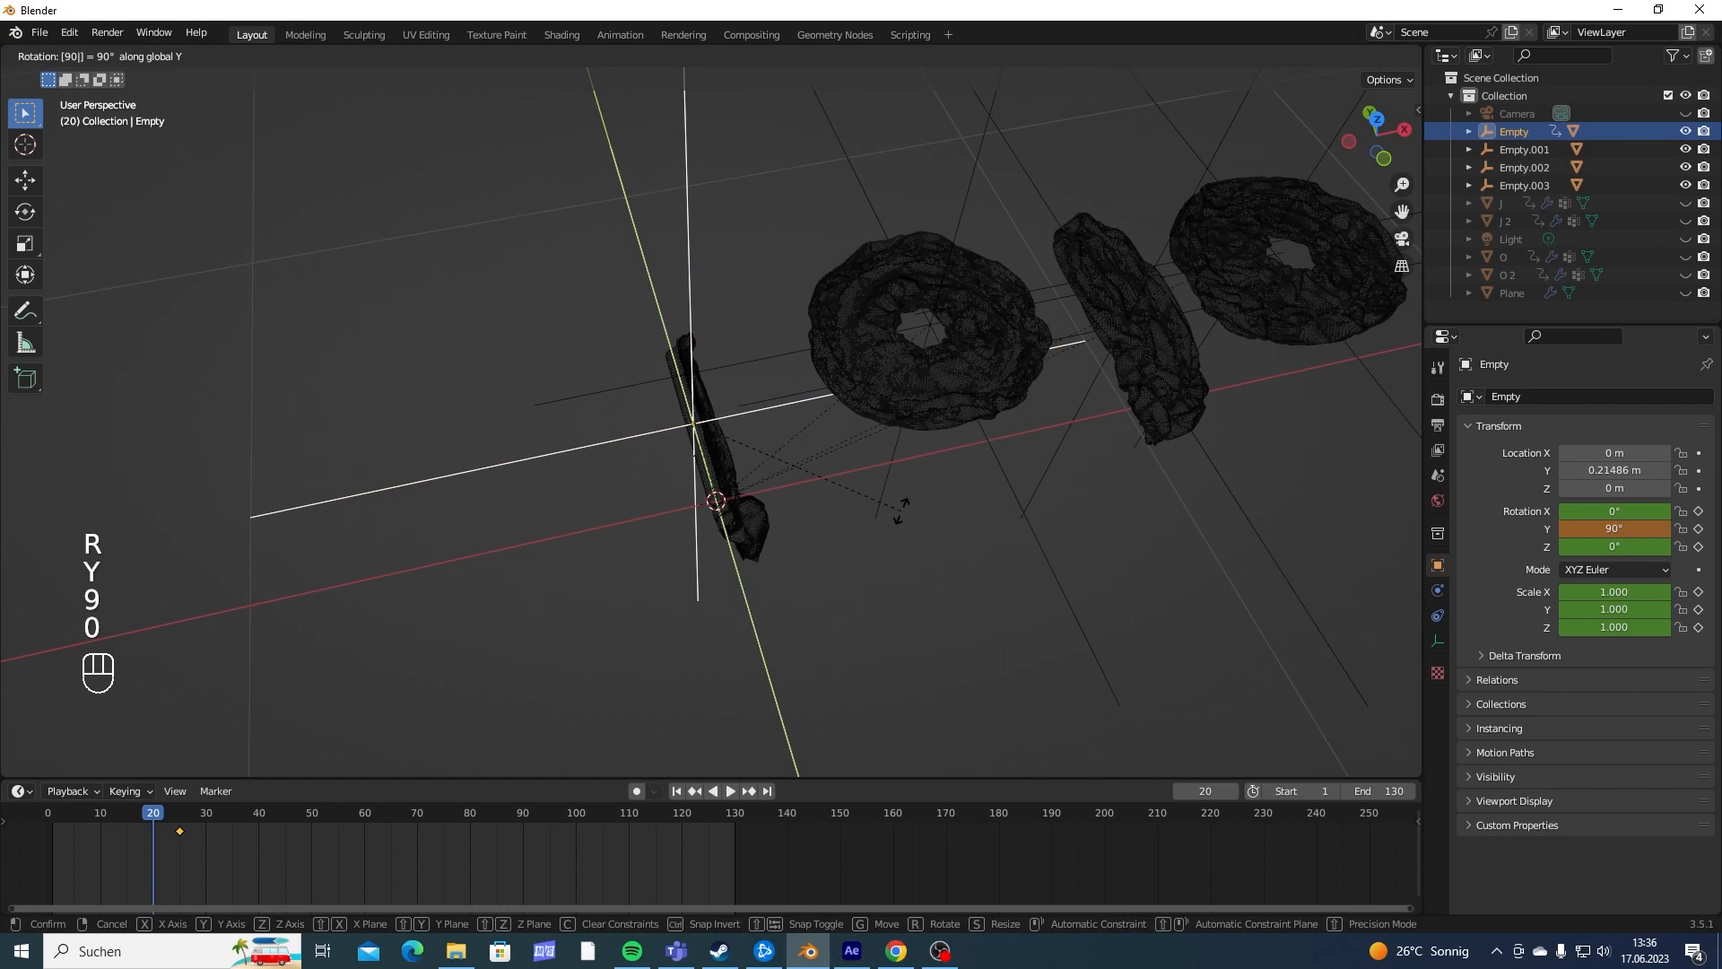
pyautogui.press('BackSpace')
pyautogui.press('BackSpace')
# - Rotate the first J's empty -90° about the global Y axis at frame 20
pyautogui.press('r')
pyautogui.press('y')
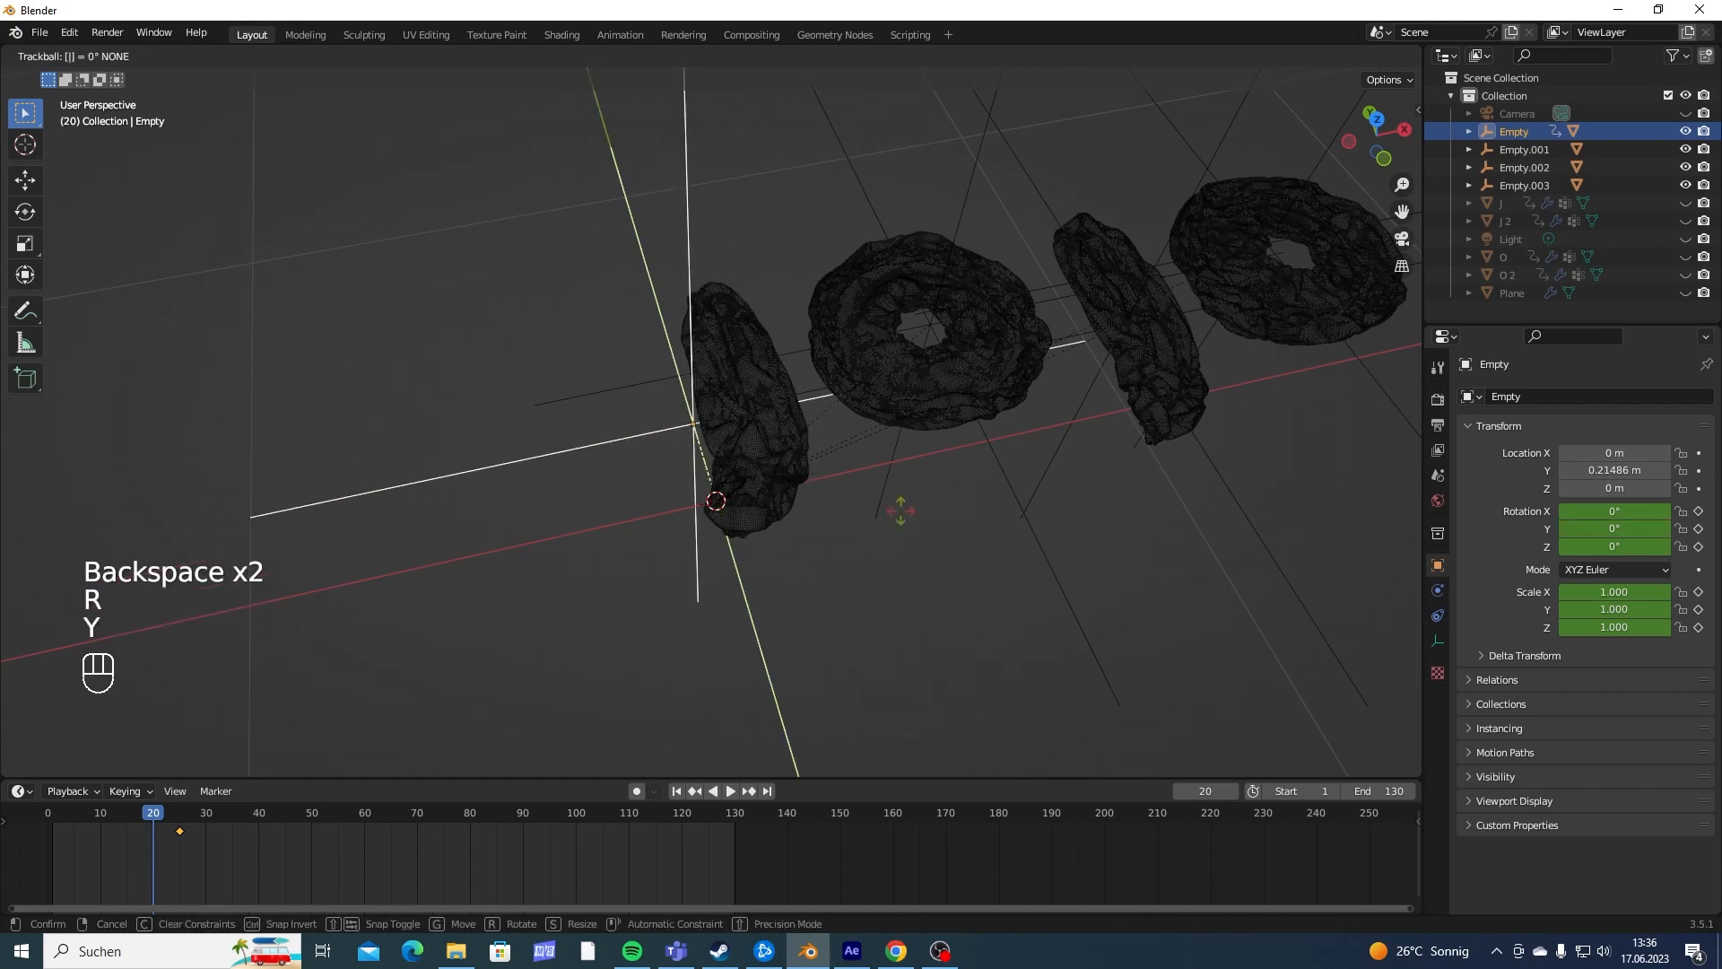
pyautogui.press('r')
pyautogui.press('y')
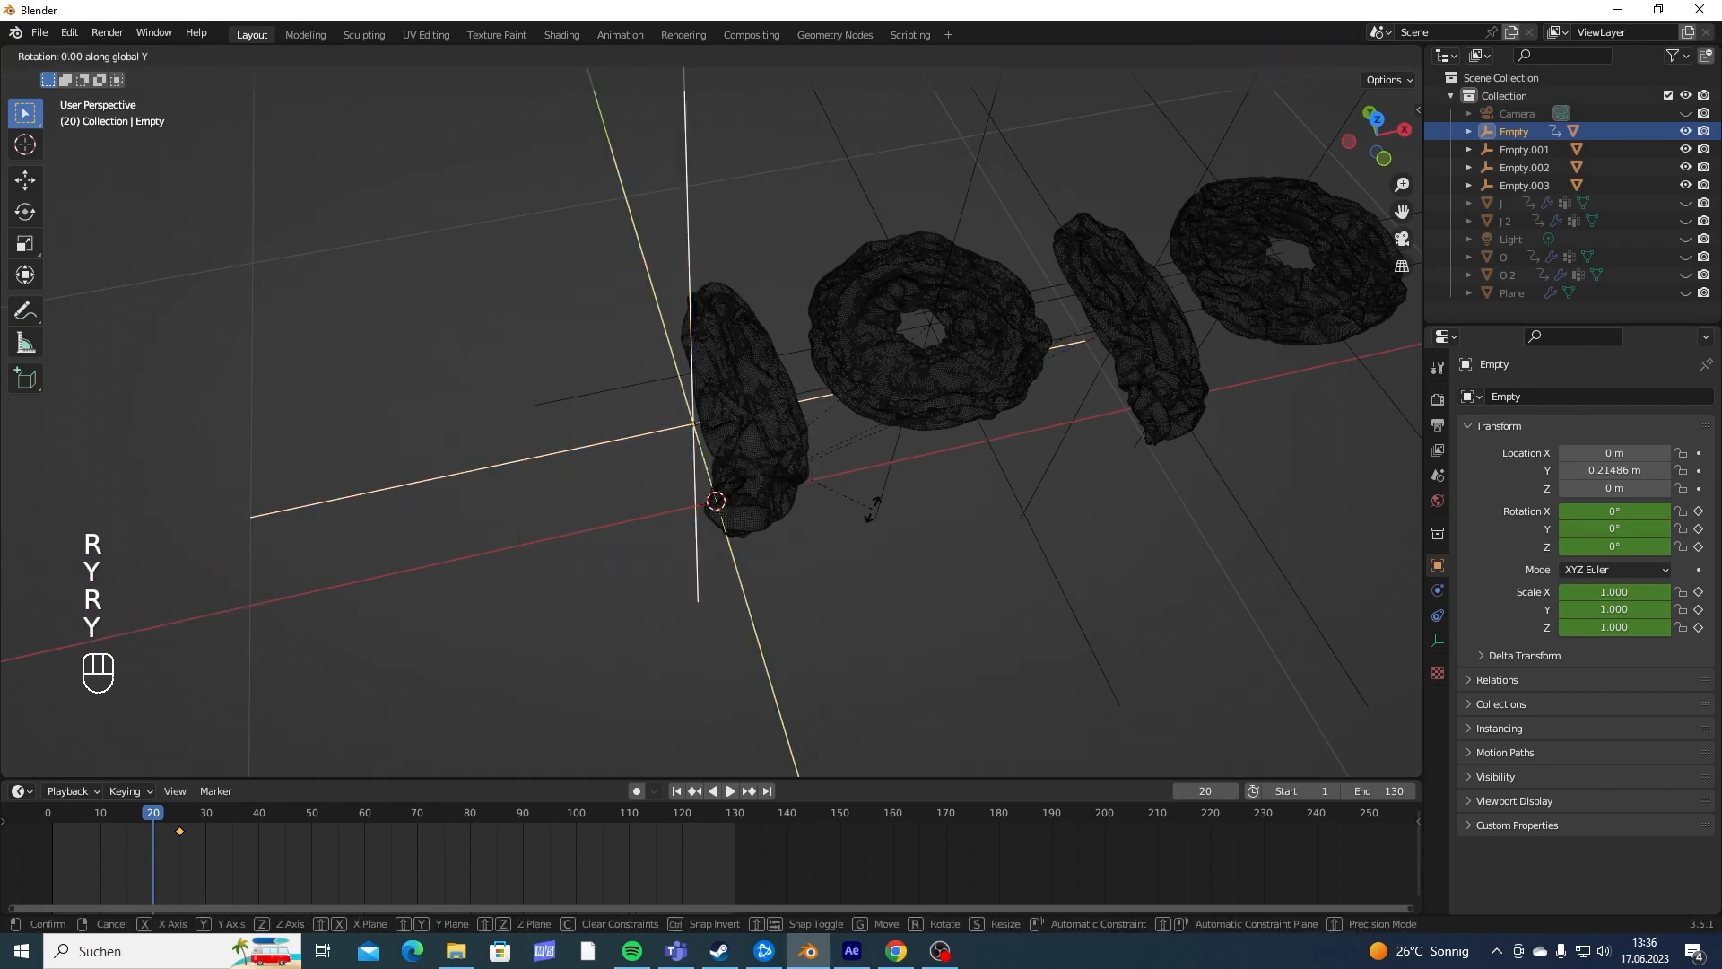
pyautogui.write('90')
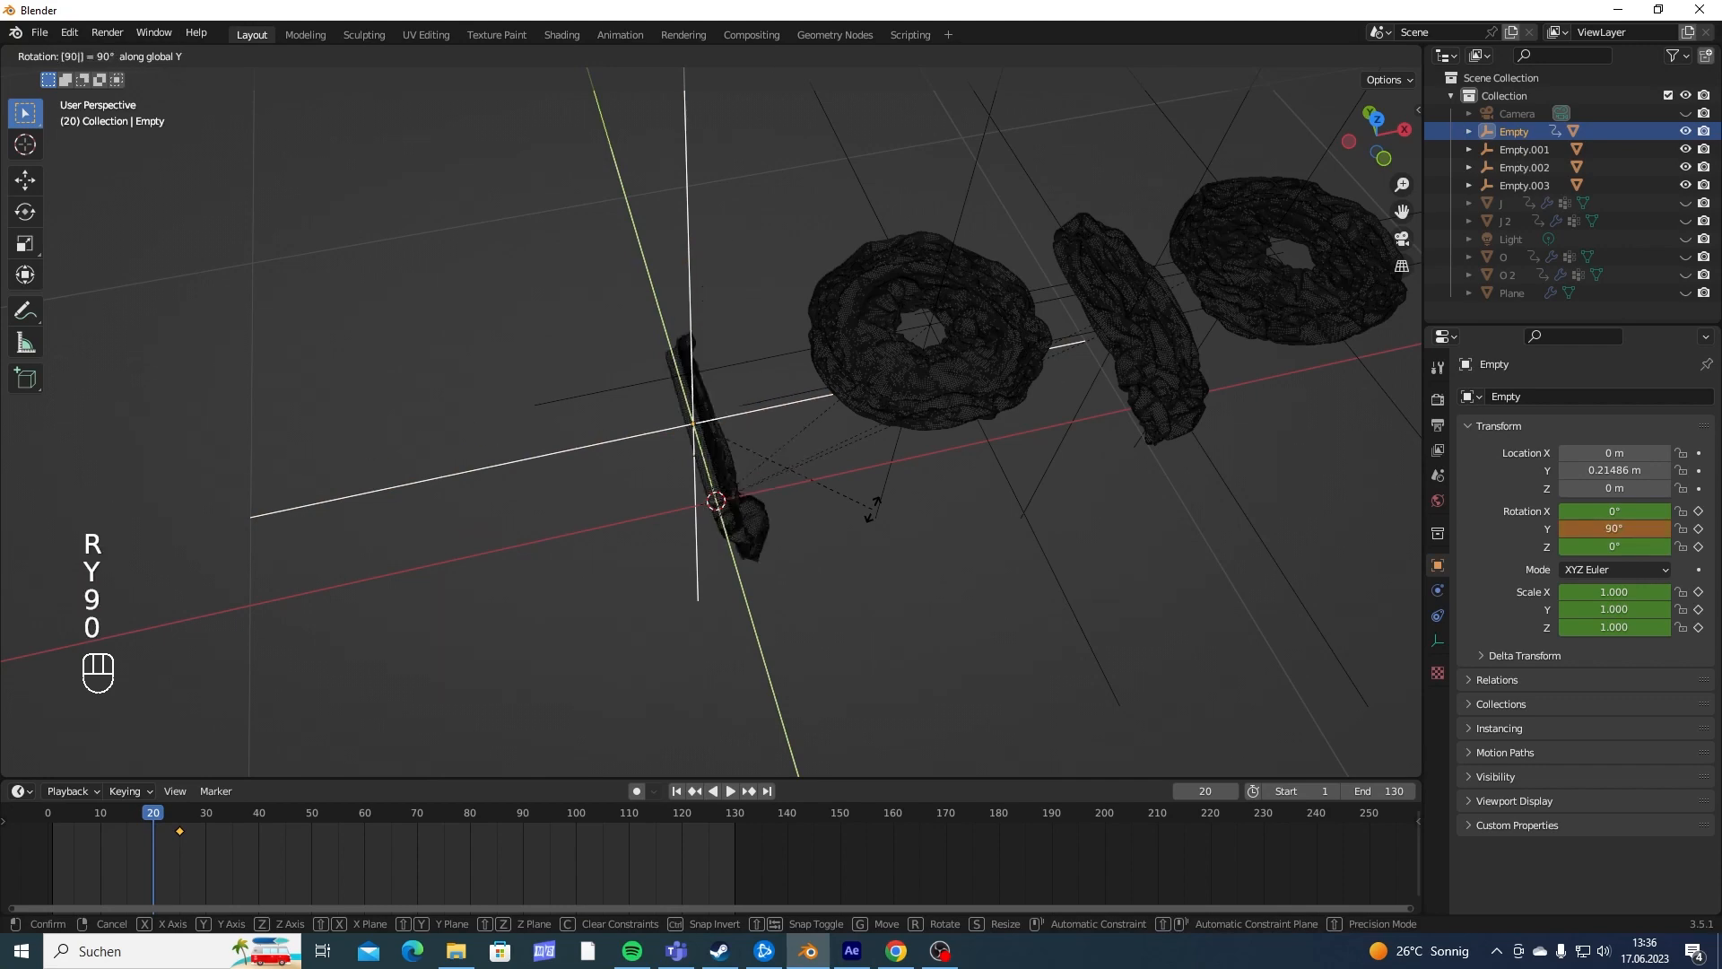
pyautogui.press('BackSpace')
pyautogui.press('BackSpace')
pyautogui.press('KP_Subtract')
pyautogui.write('90')
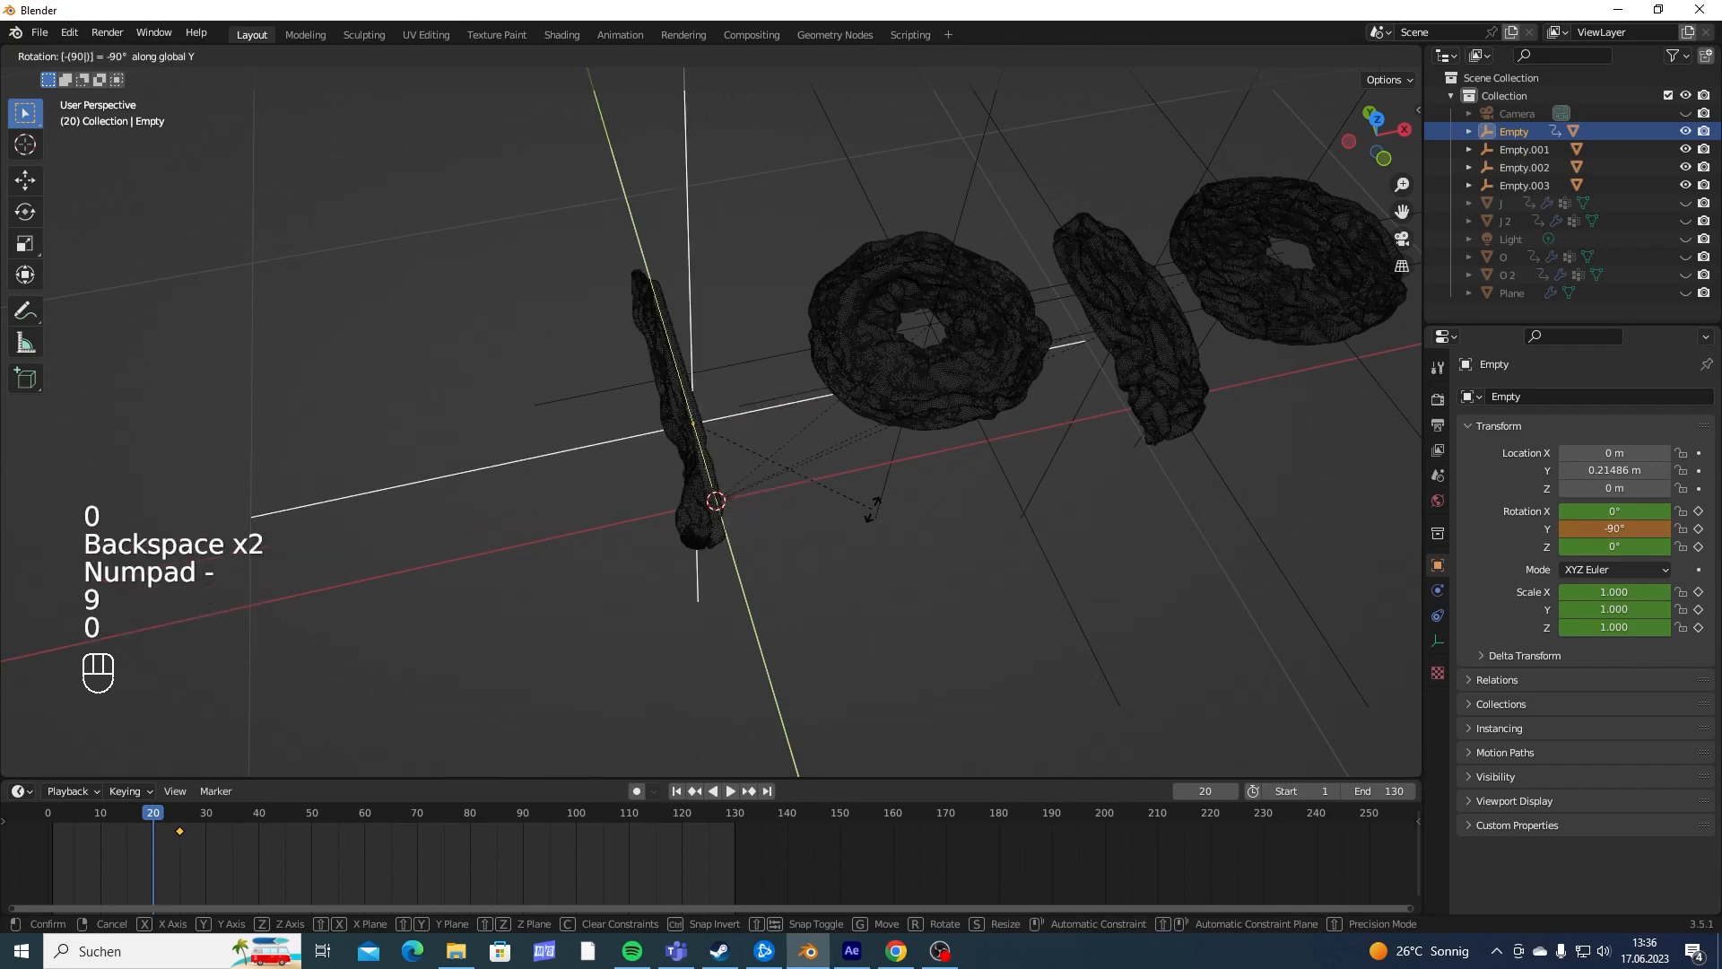
pyautogui.press('Return')
# - Scale the first J's empty to 0 and insert a Rotation & Scale keyframe at frame 20
pyautogui.moveTo(822, 367)
pyautogui.mouseDown(button='middle')
pyautogui.moveTo(966, 323)
pyautogui.moveTo(784, 400)
pyautogui.moveTo(813, 386)
pyautogui.mouseUp(button='middle')
pyautogui.press('s')
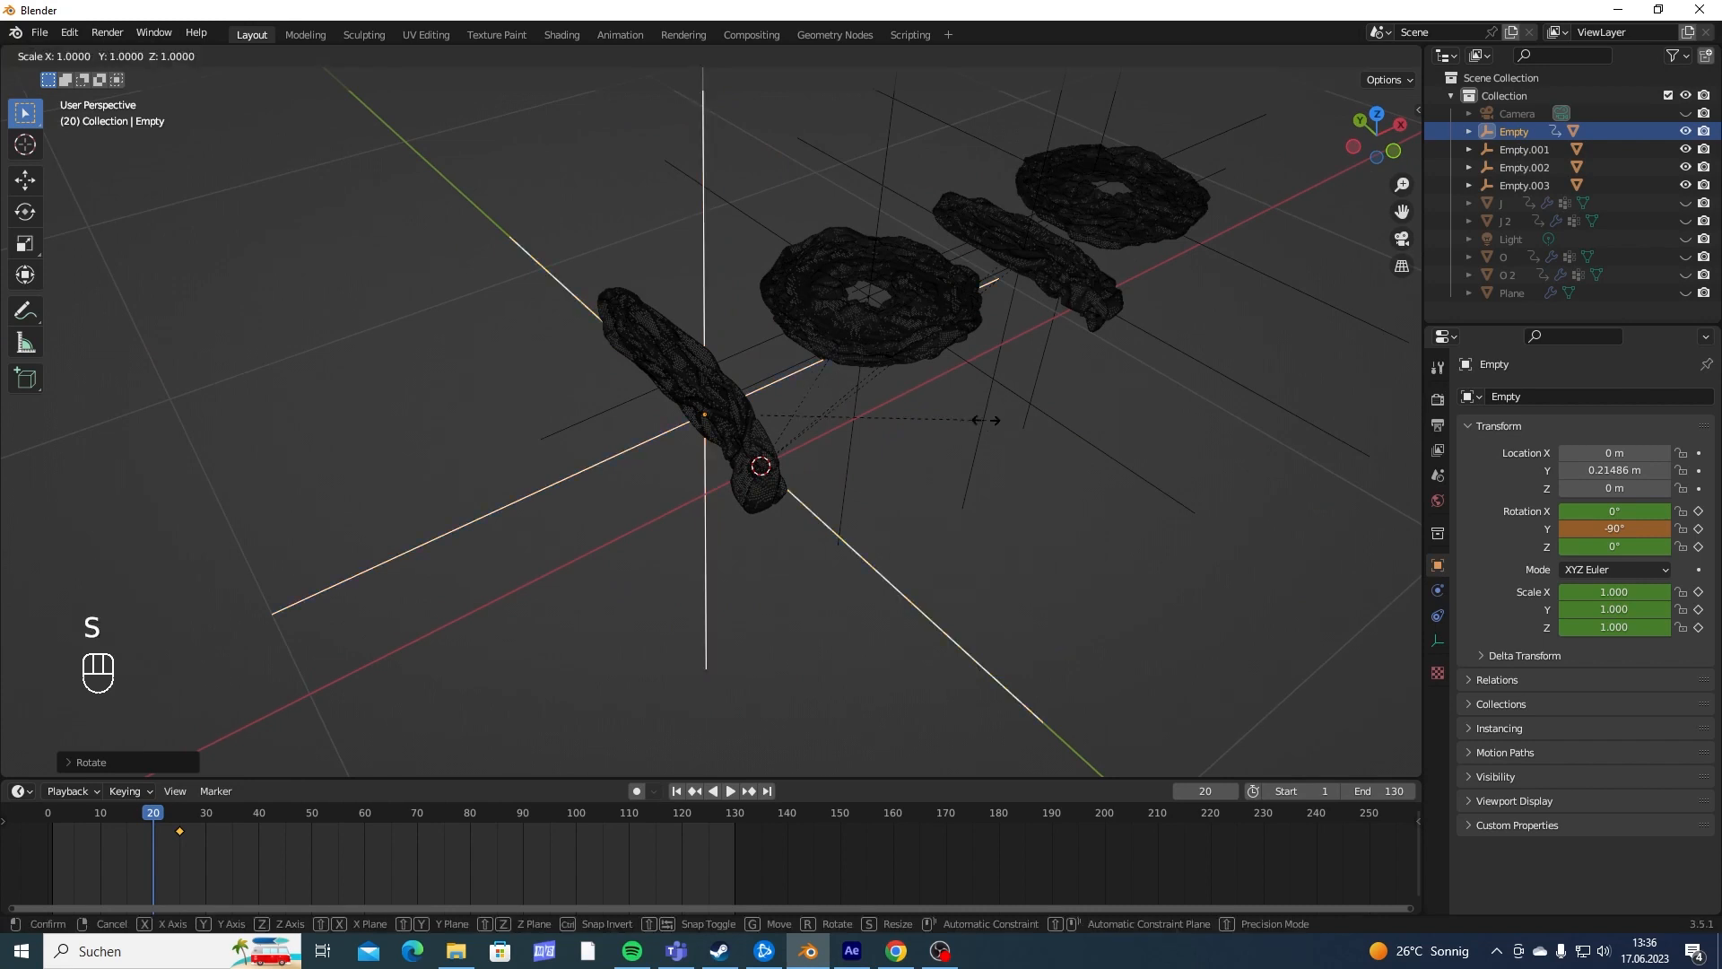
pyautogui.press('0')
pyautogui.press('Return')
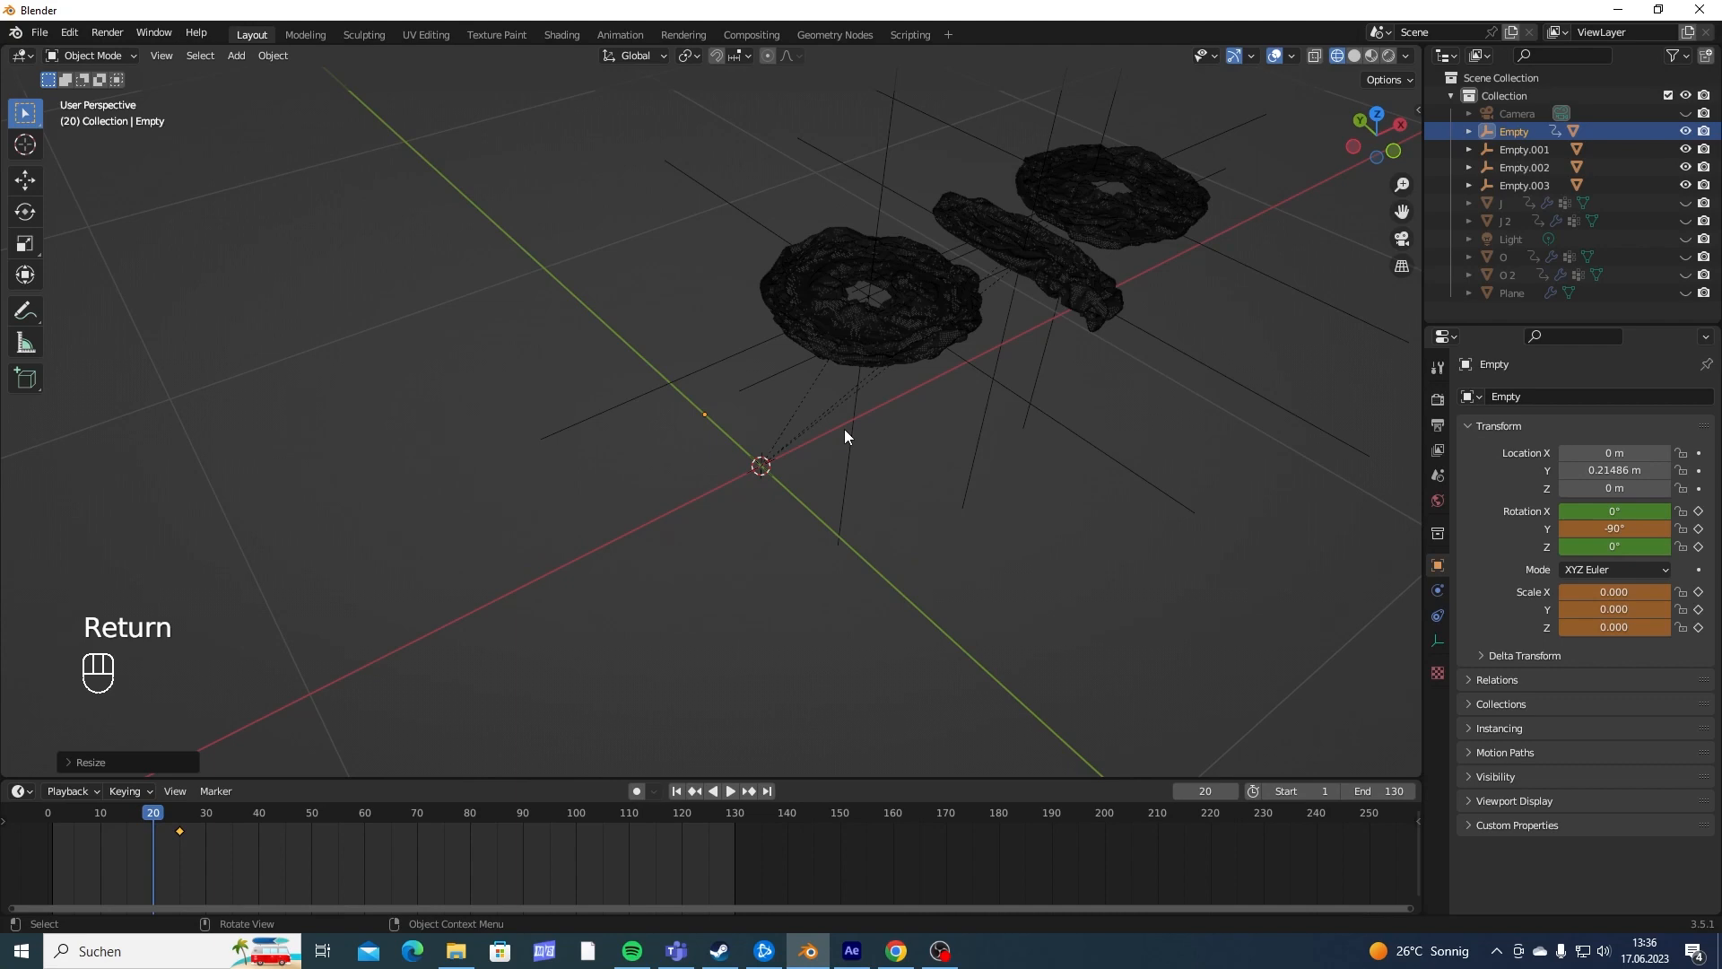
pyautogui.press('i')
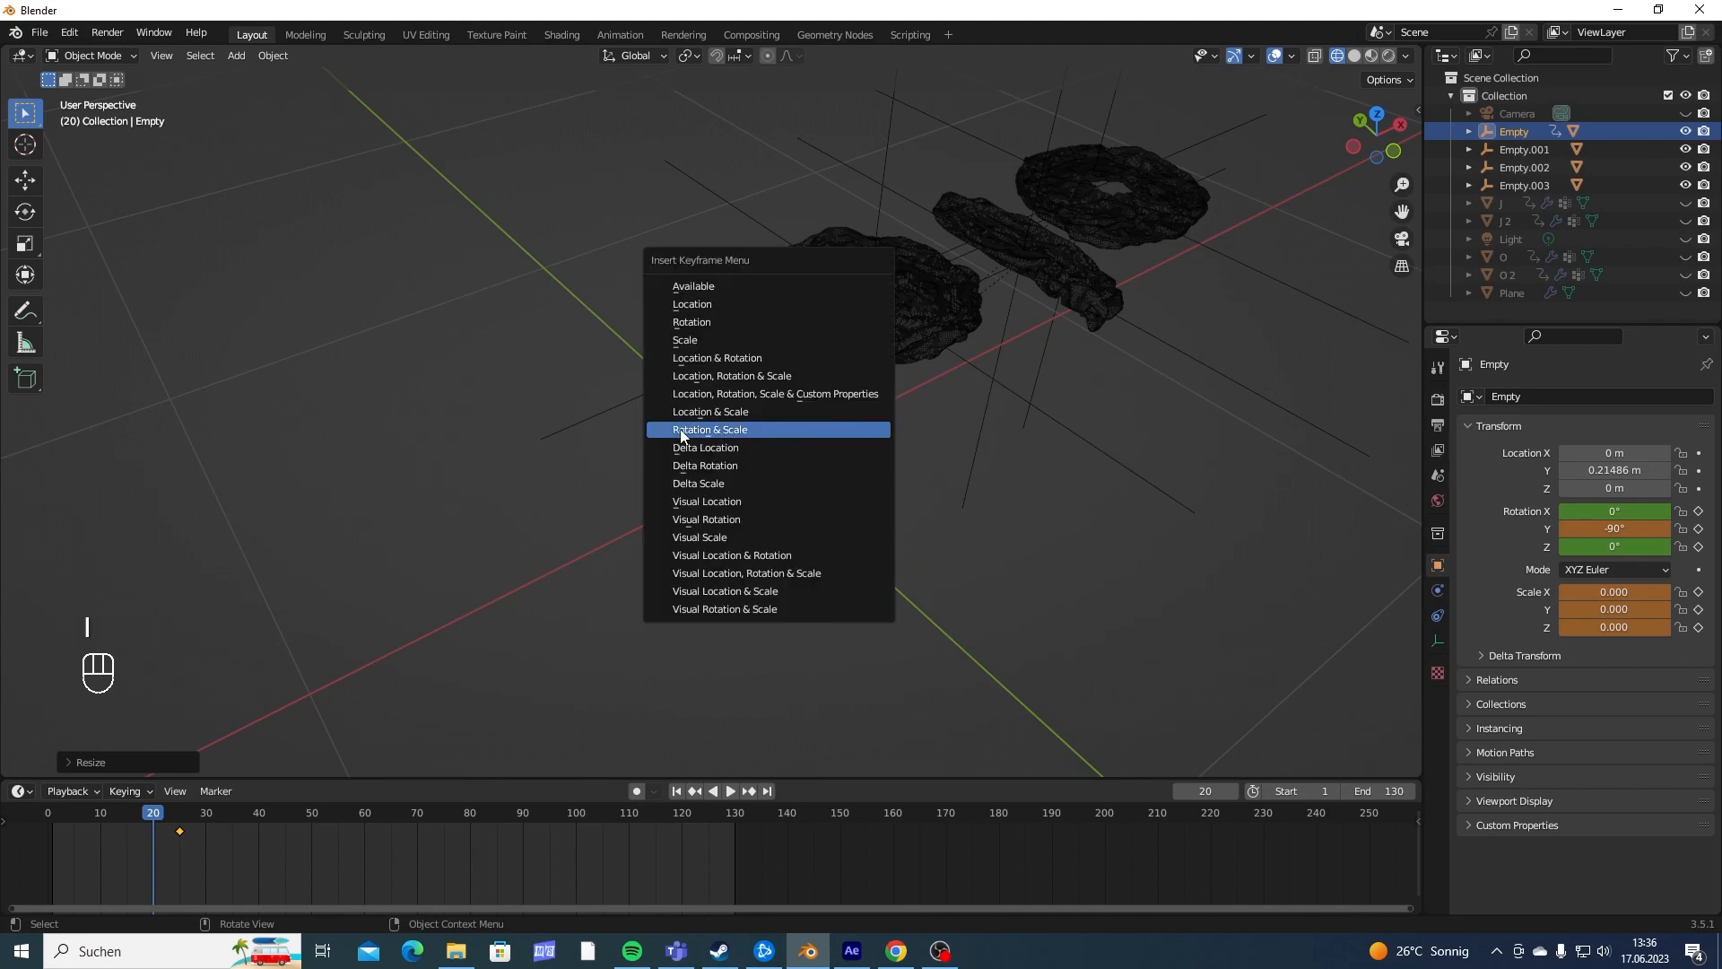
pyautogui.click(731, 435)
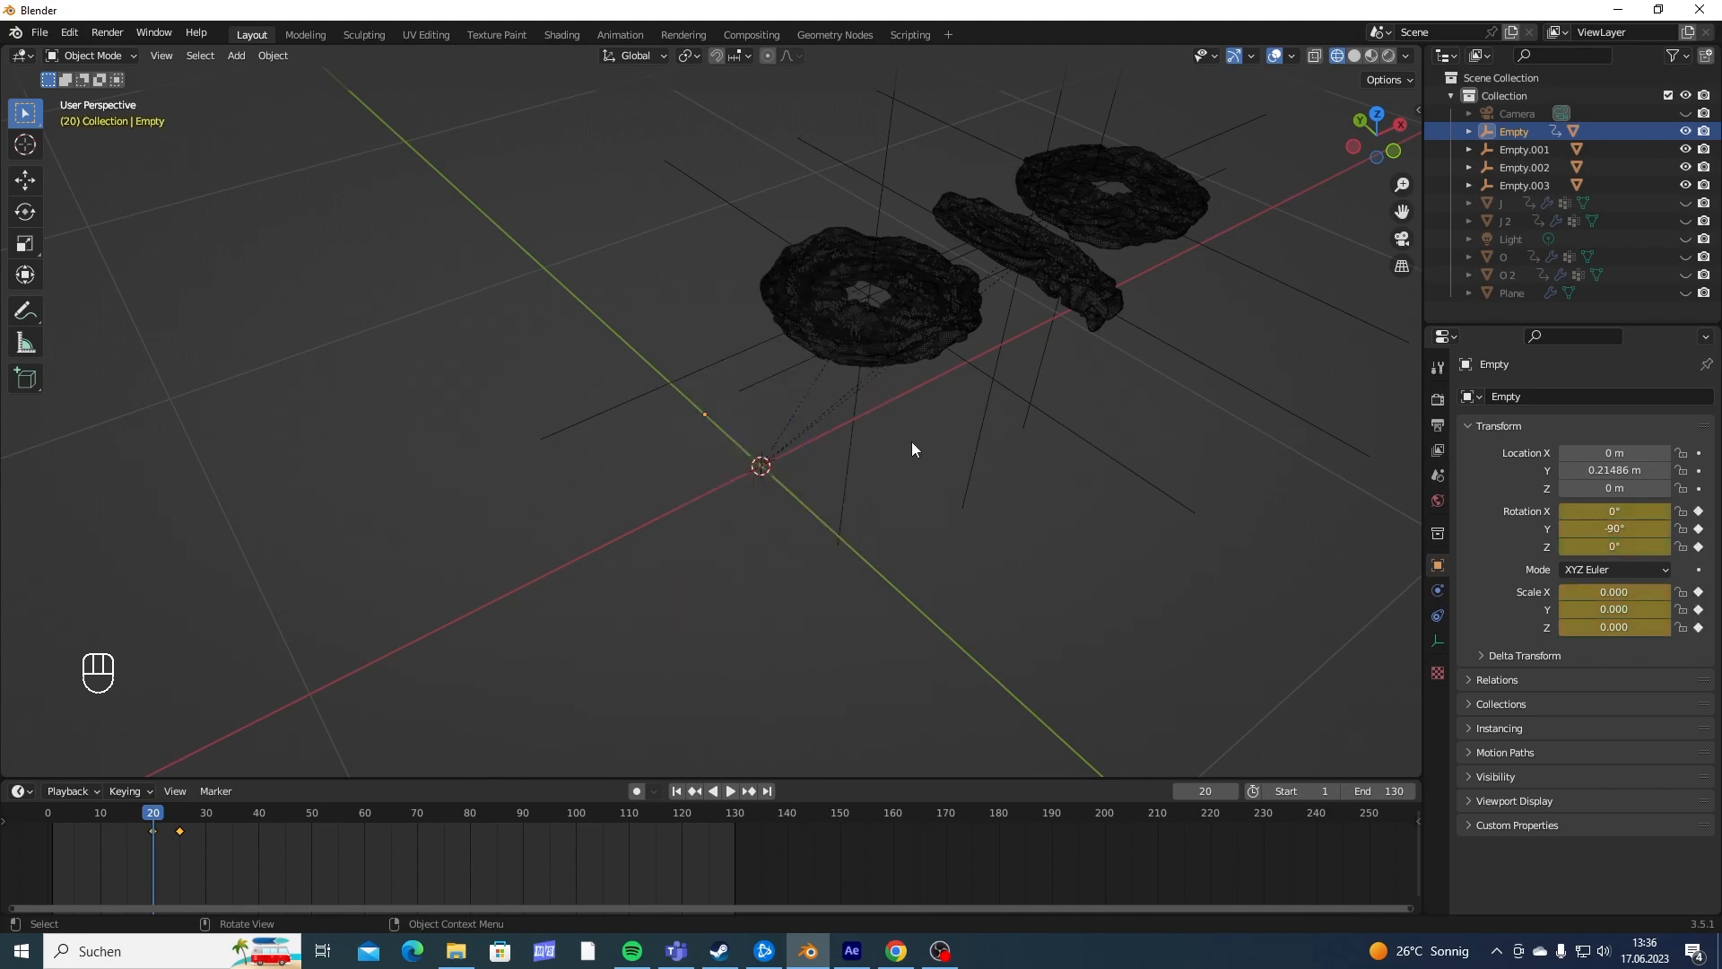
# - Play the animation twice to check how the first J scales and rotates into view
pyautogui.press('space')
pyautogui.press('space')
pyautogui.moveTo(929, 435); pyautogui.dragTo(907, 465, button='middle')
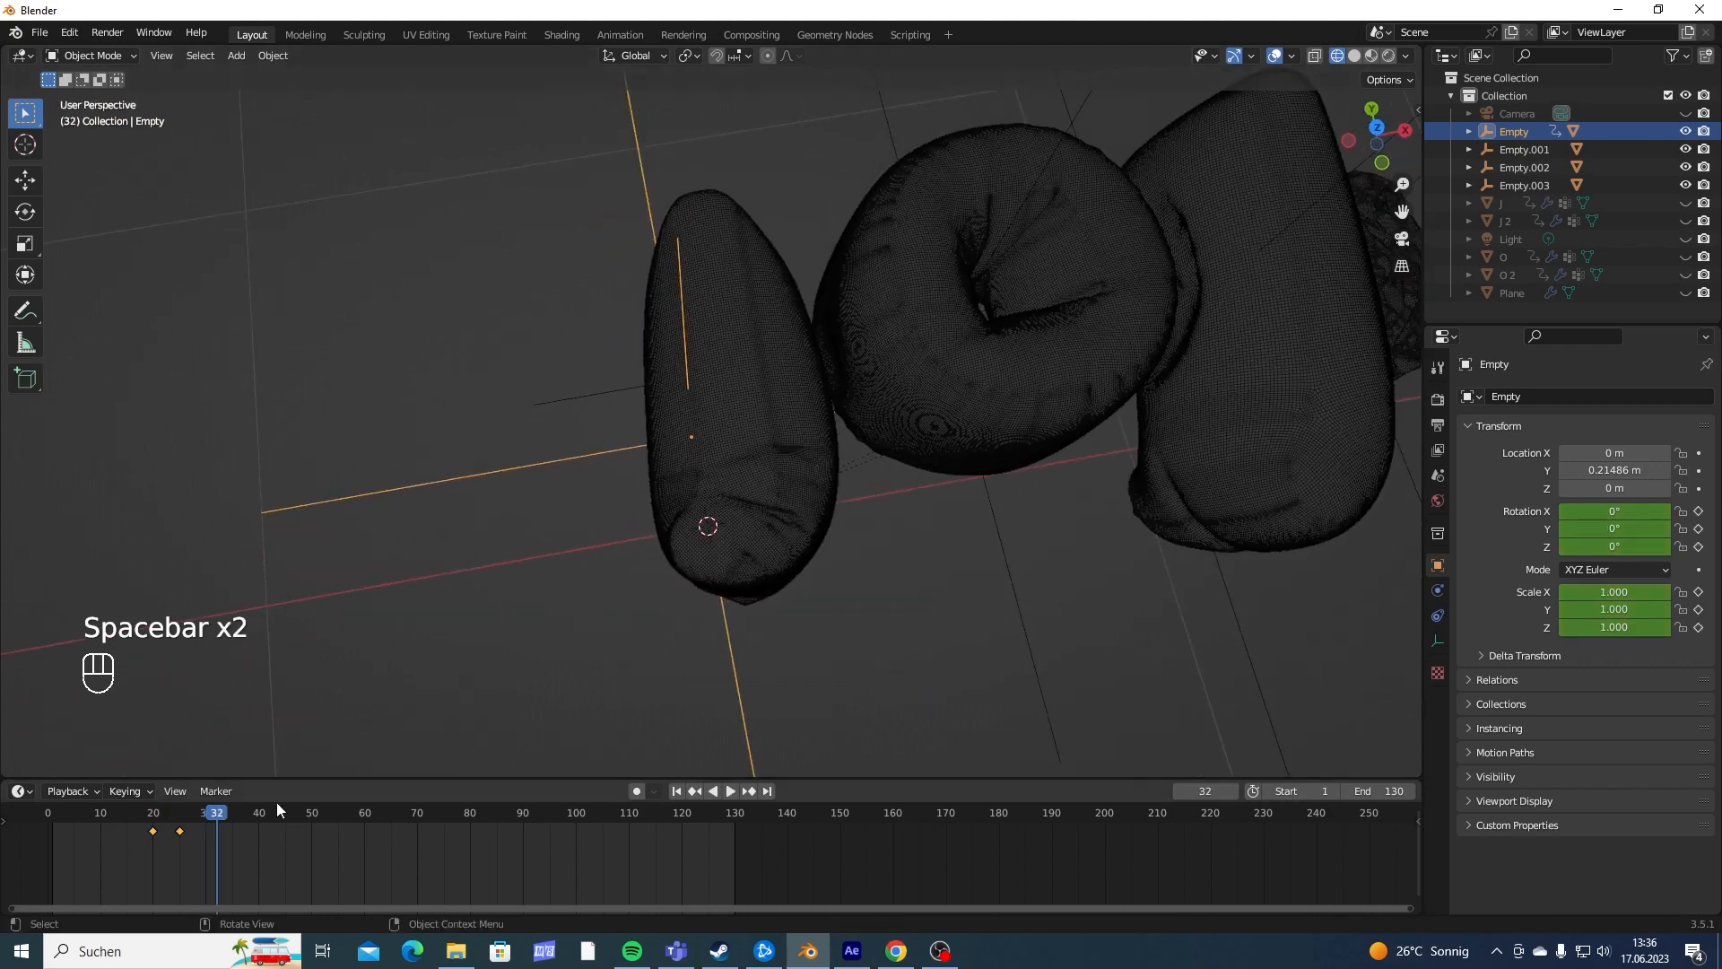
pyautogui.moveTo(186, 816); pyautogui.dragTo(118, 821)
pyautogui.press('space')
# - Move the empty's second keyframe to frame 28 and play the slower transition
pyautogui.press('space')
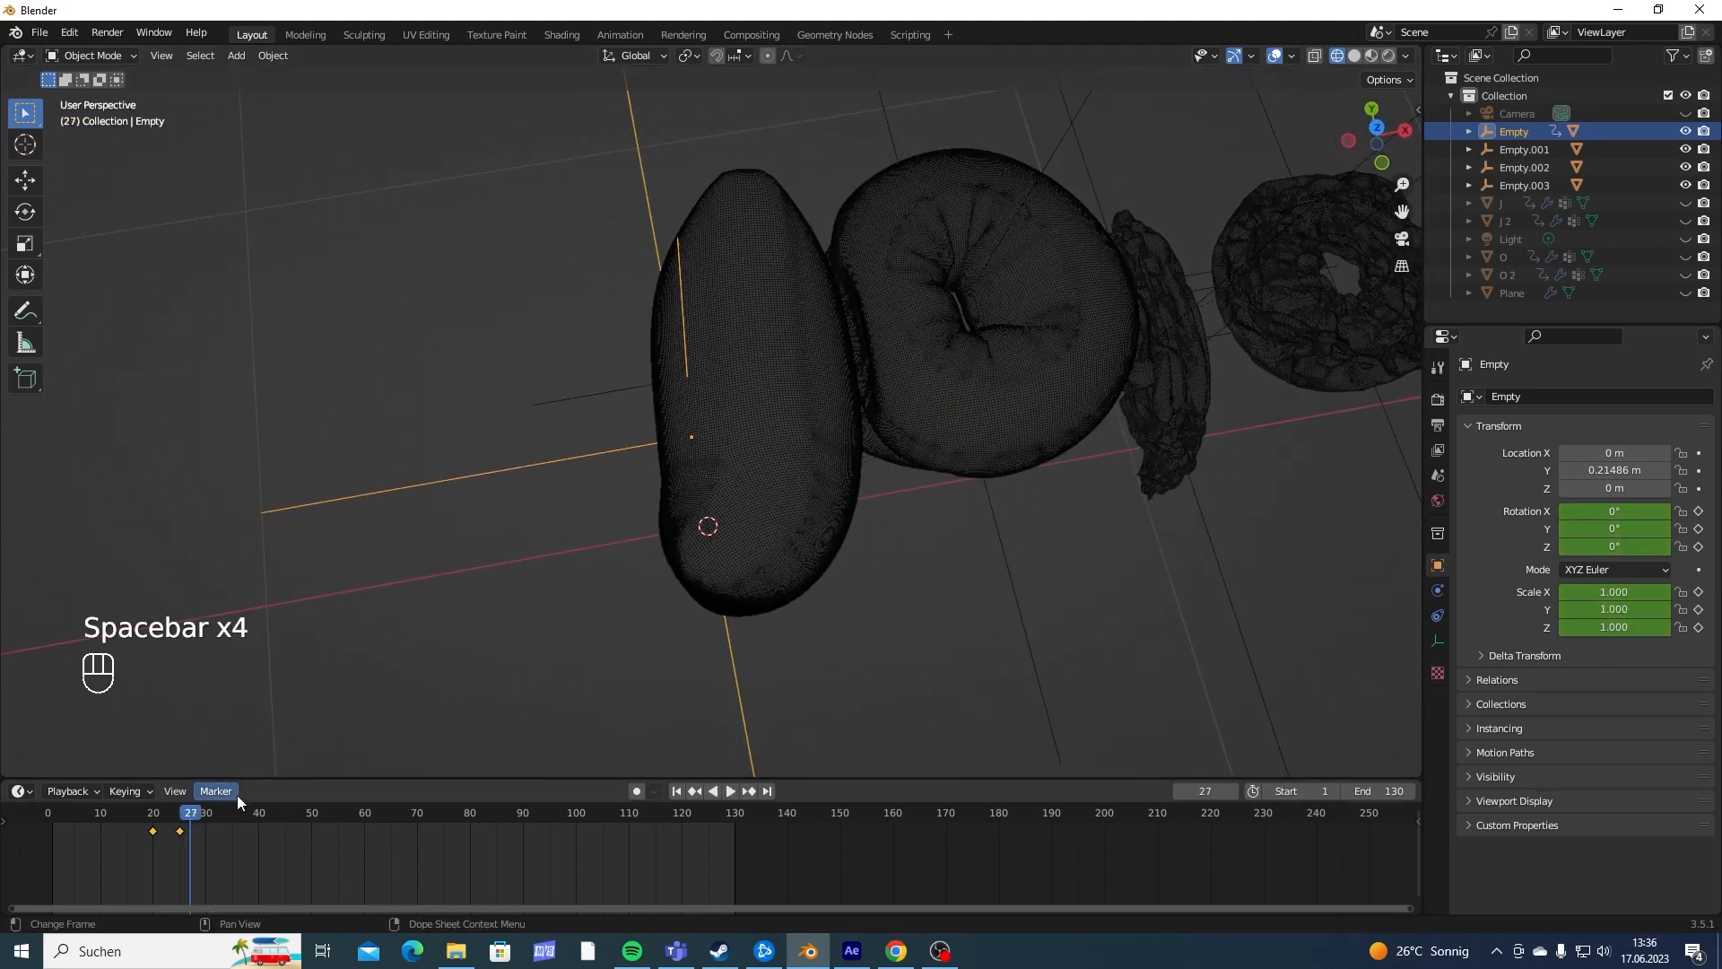
pyautogui.moveTo(155, 821); pyautogui.dragTo(198, 833)
pyautogui.click(180, 831)
pyautogui.press('space')
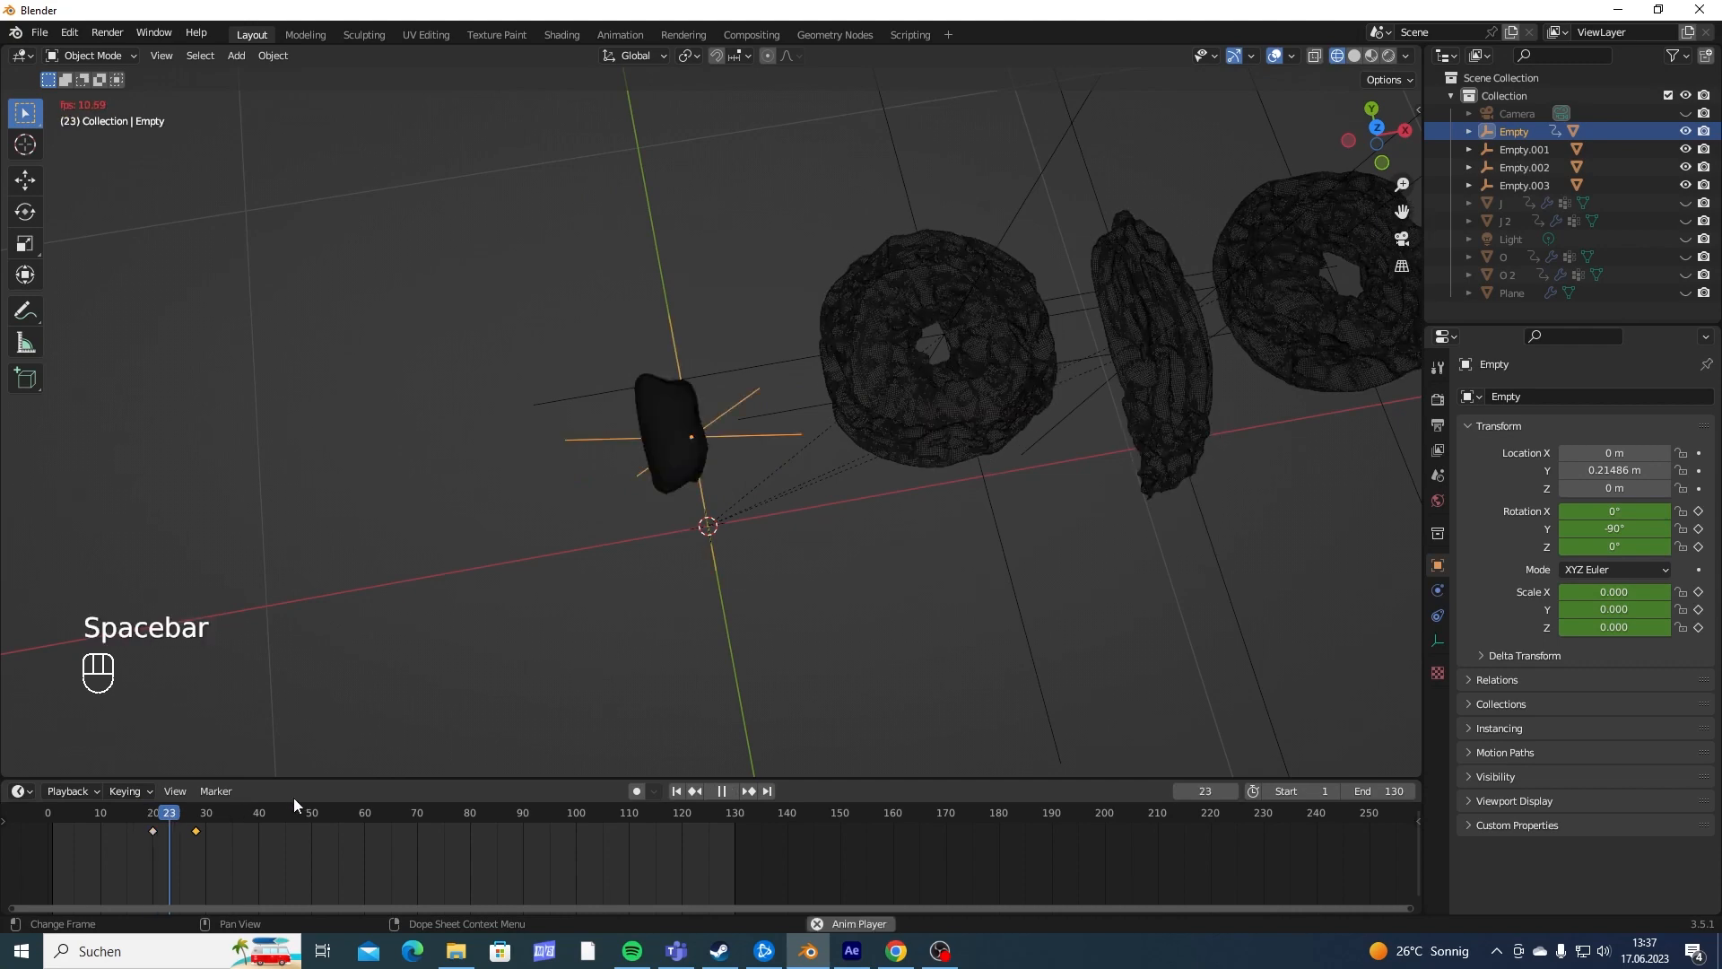
pyautogui.press('space')
# - Set both of the empty's keyframes to Bezier interpolation and play the animation from about frame 20
pyautogui.moveTo(207, 855); pyautogui.dragTo(141, 821)
pyautogui.moveTo(268, 779); pyautogui.dragTo(215, 701)
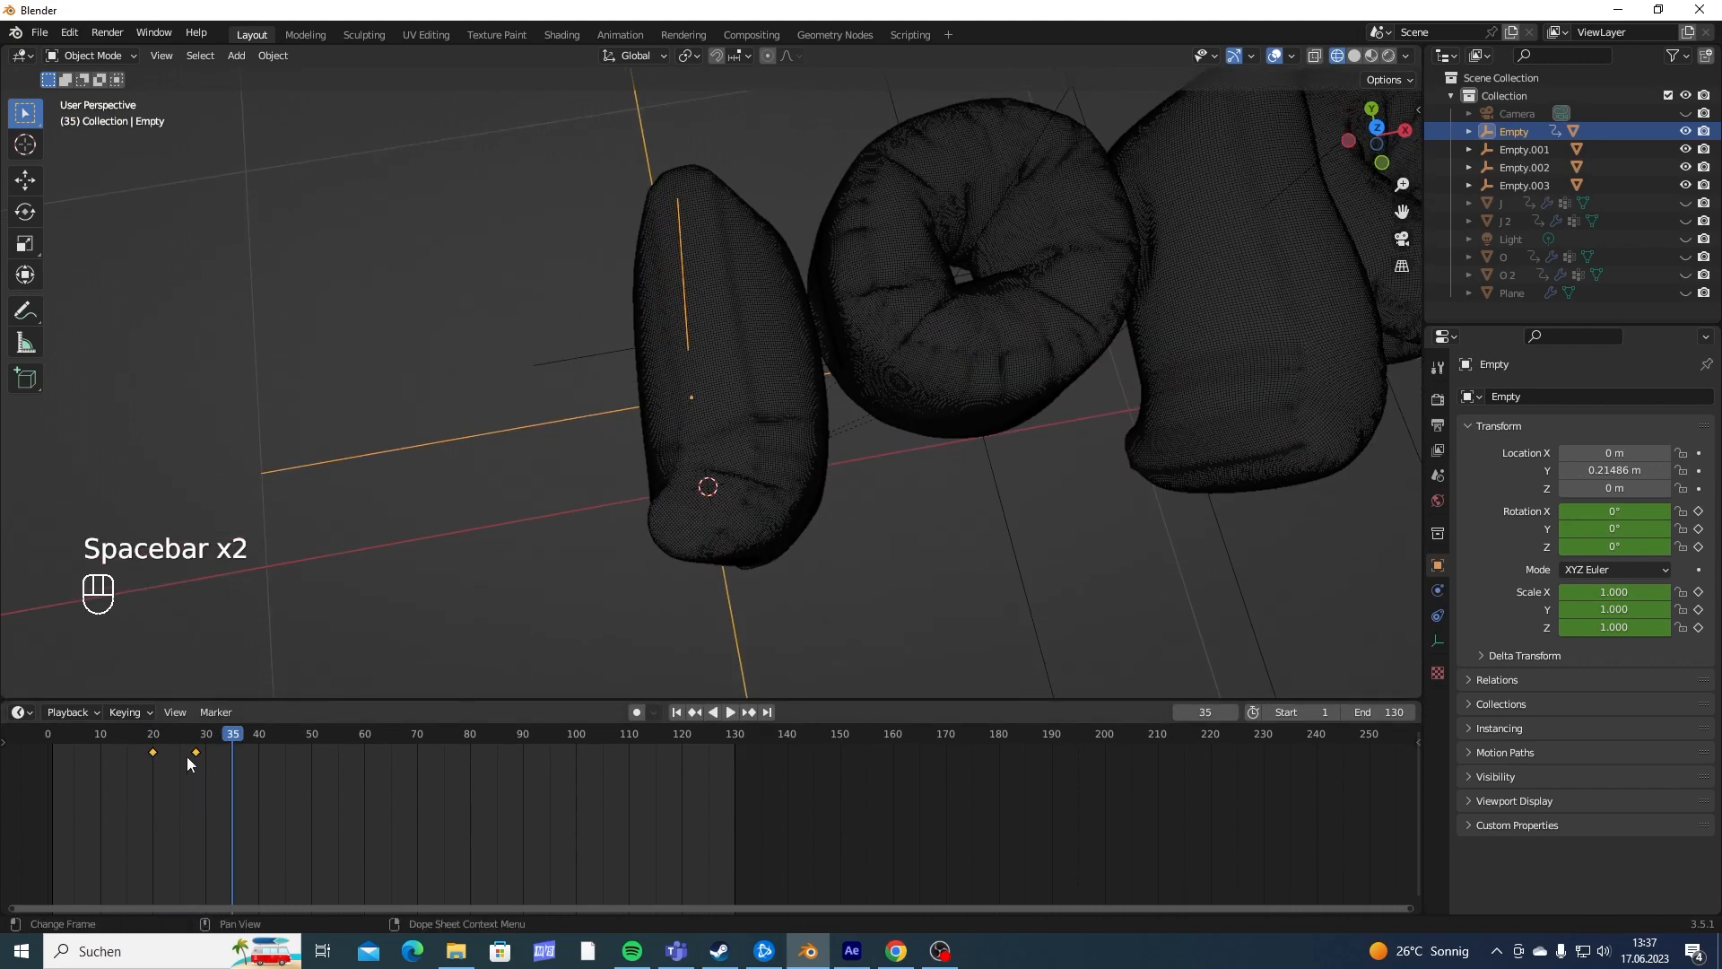
pyautogui.press('t')
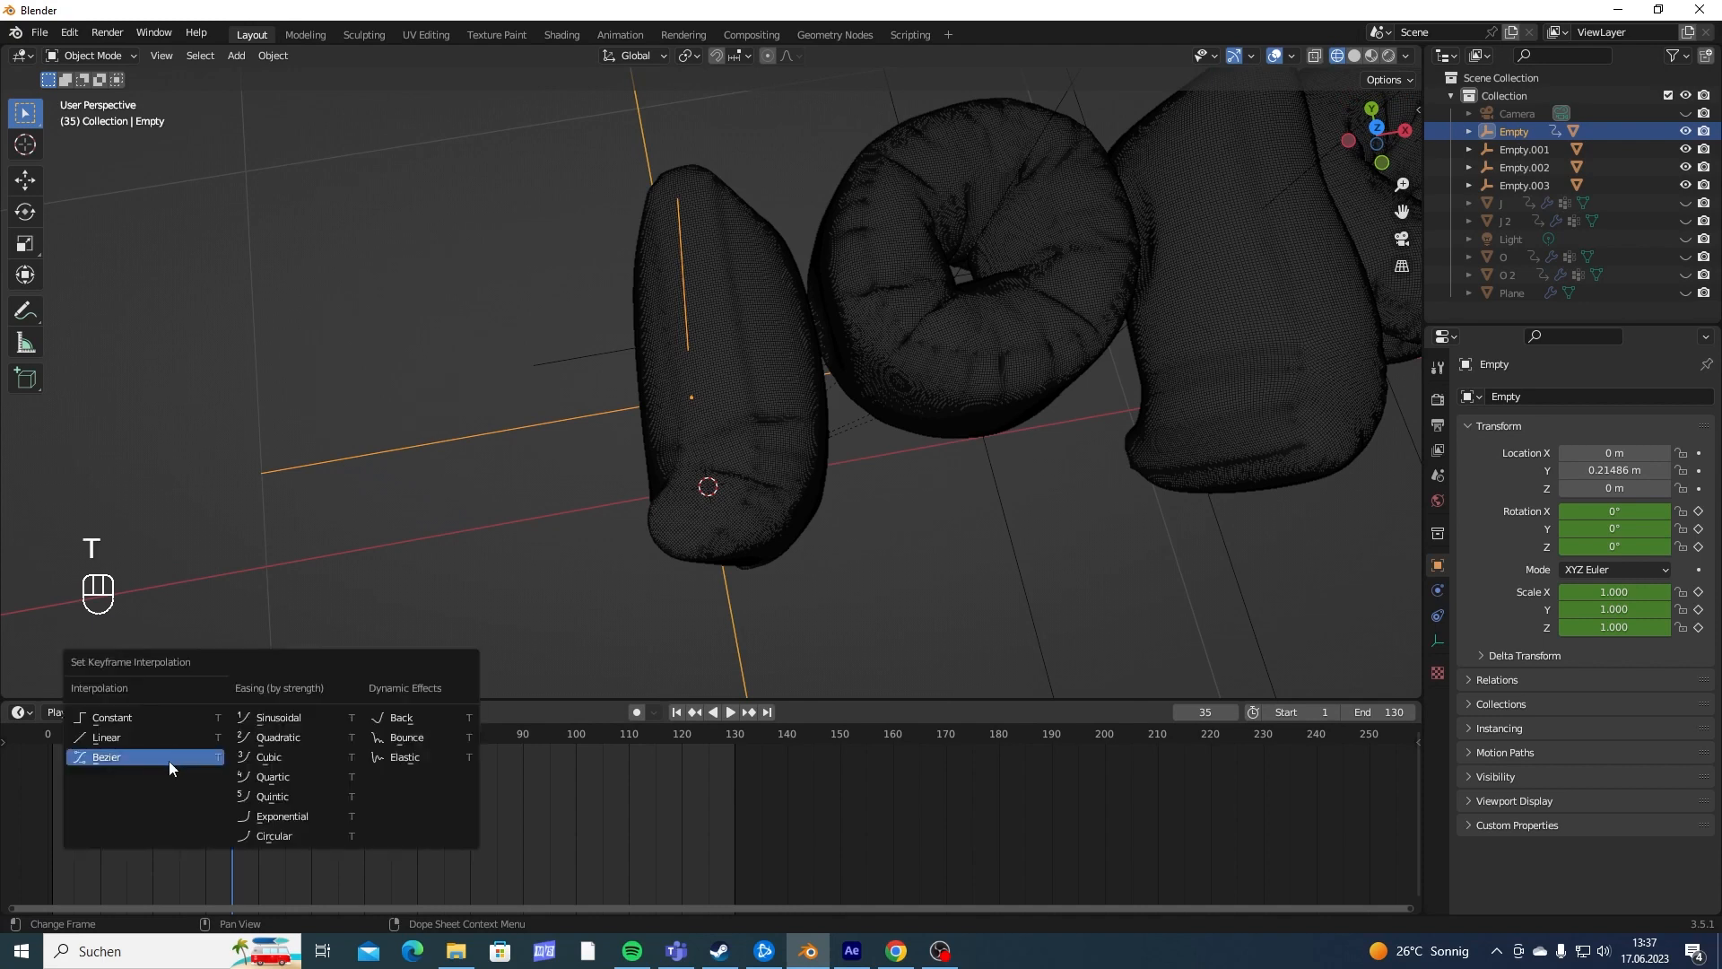
pyautogui.click(107, 764)
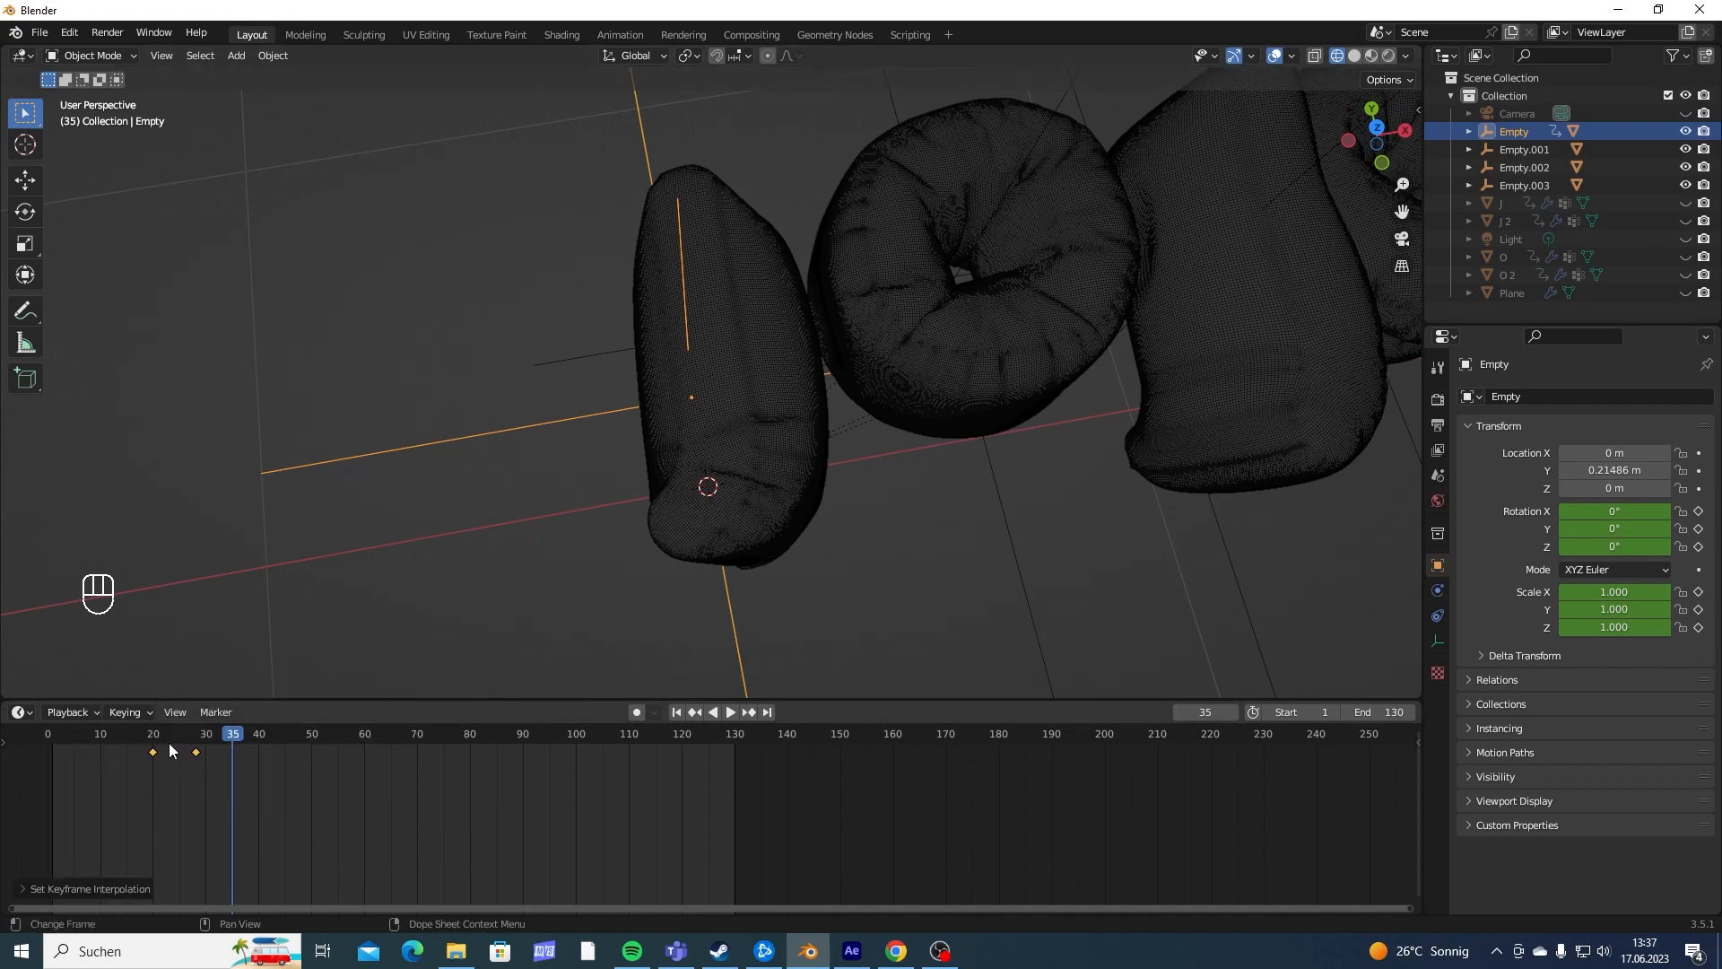
pyautogui.moveTo(171, 750); pyautogui.dragTo(148, 750)
pyautogui.press('space')
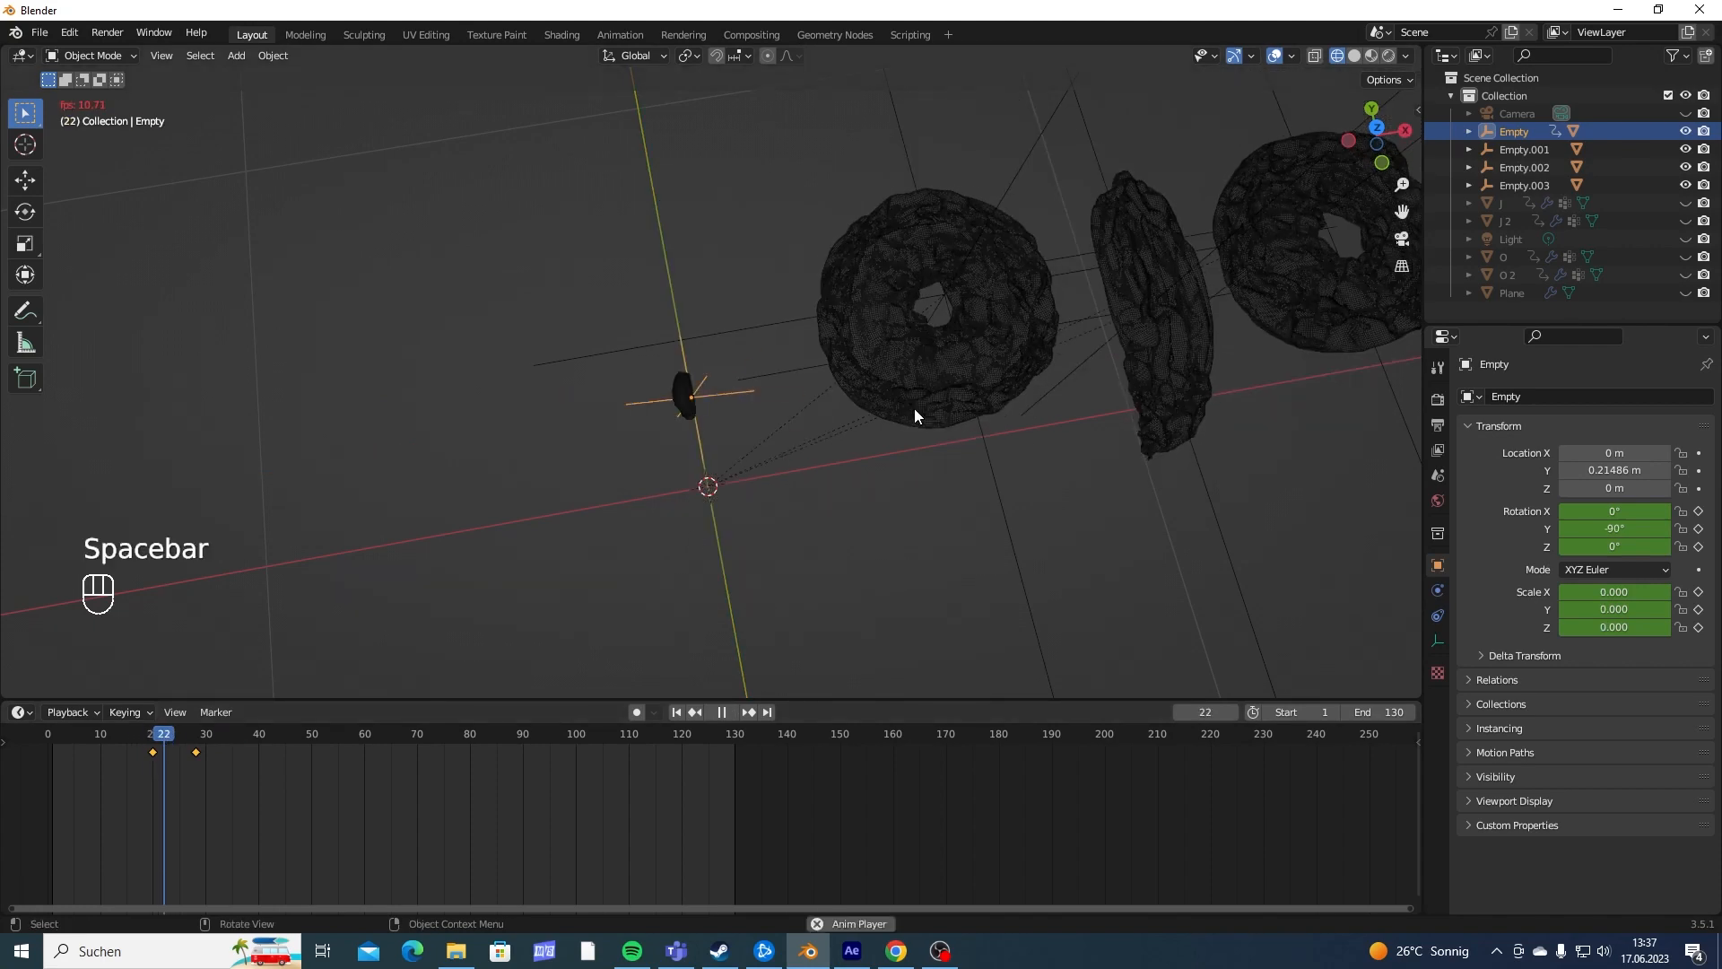
# - Replay the first J's pop-in several times from about frame 16 and inspect it from another viewing angle
pyautogui.press('space')
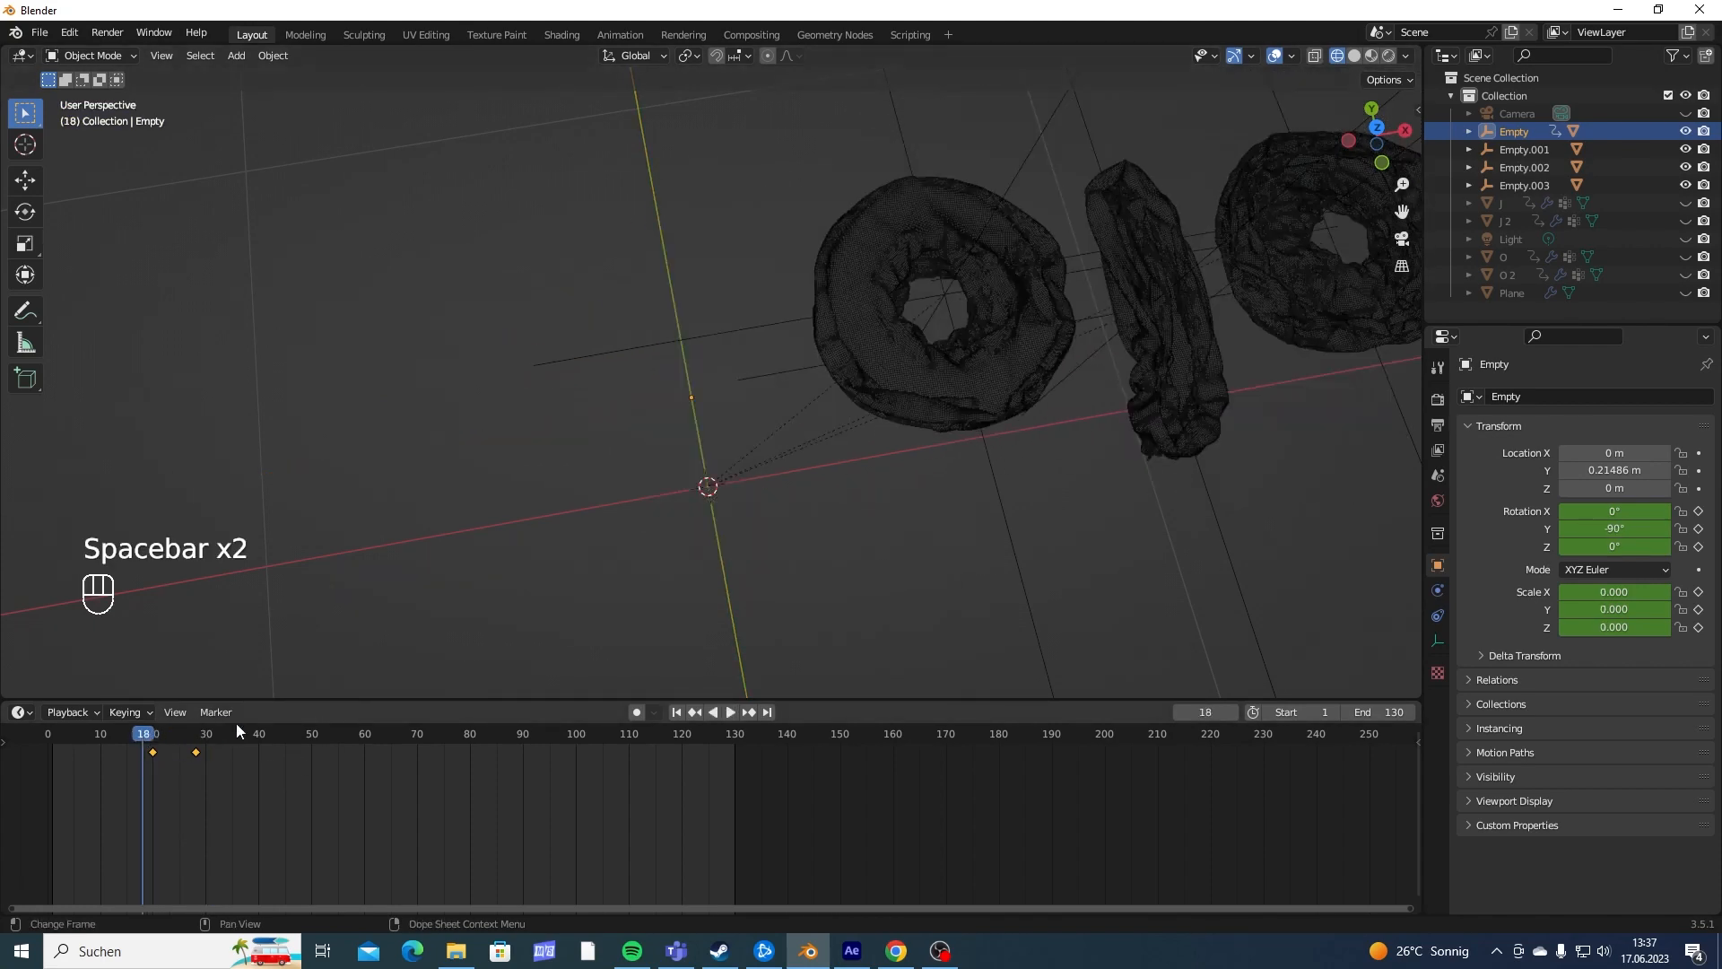
pyautogui.press('space')
pyautogui.press('space')
pyautogui.moveTo(774, 451); pyautogui.dragTo(666, 348, button='middle')
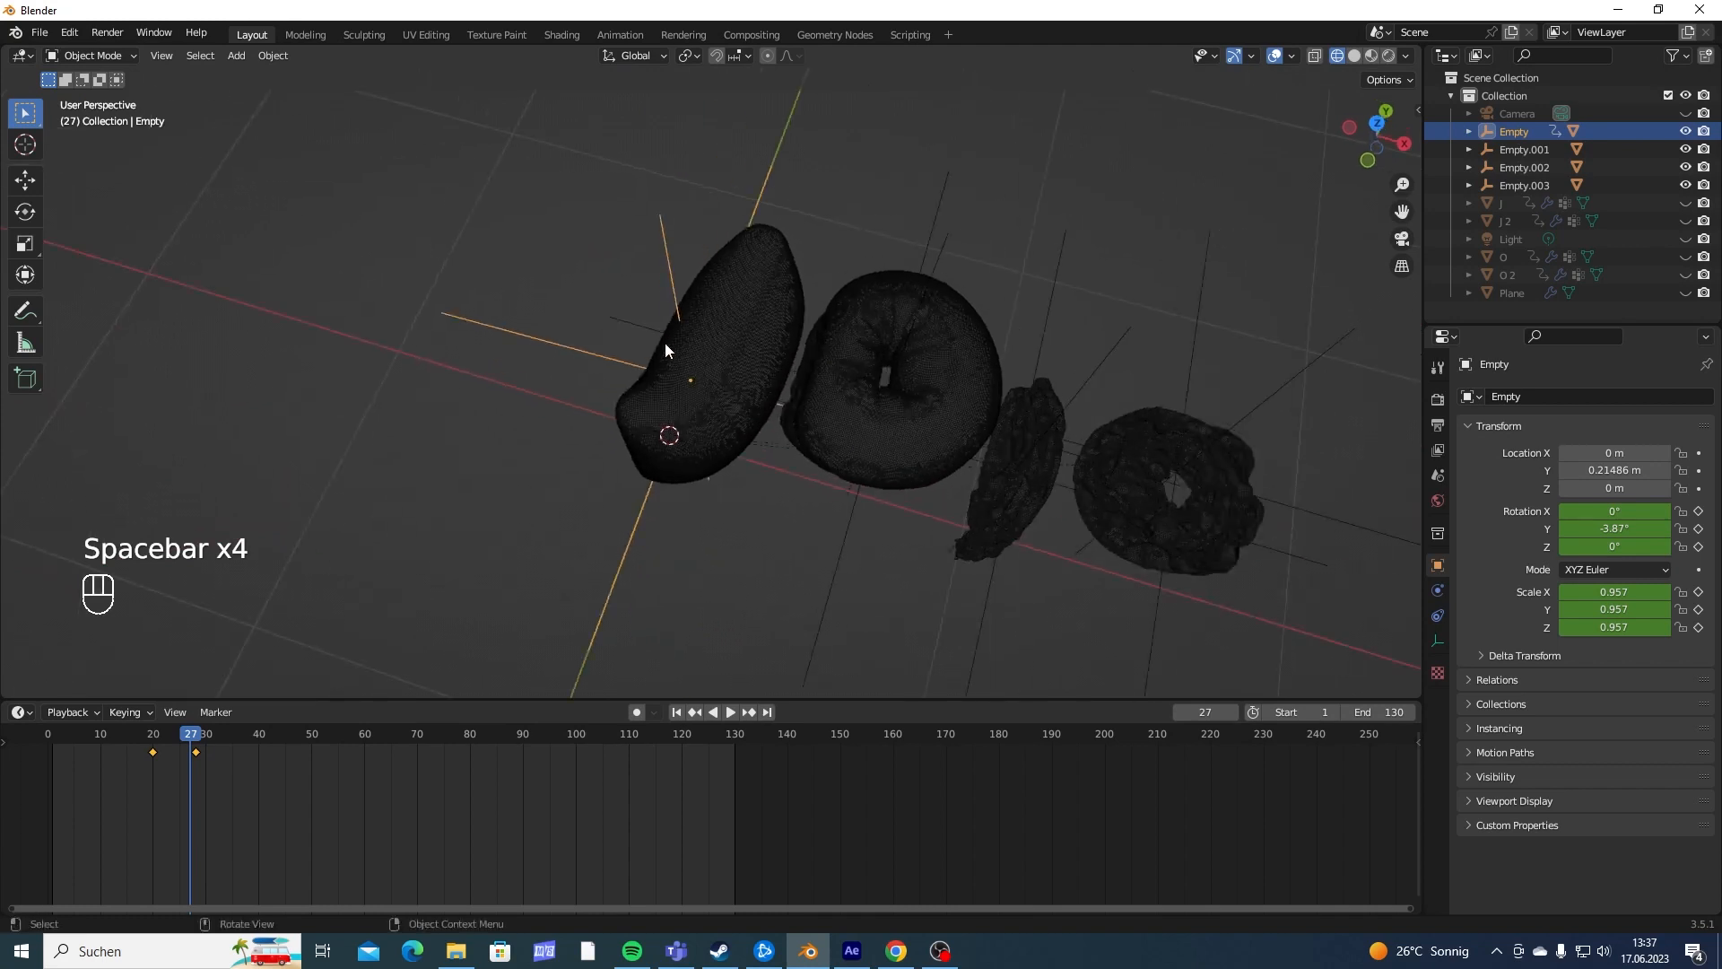
pyautogui.press('space')
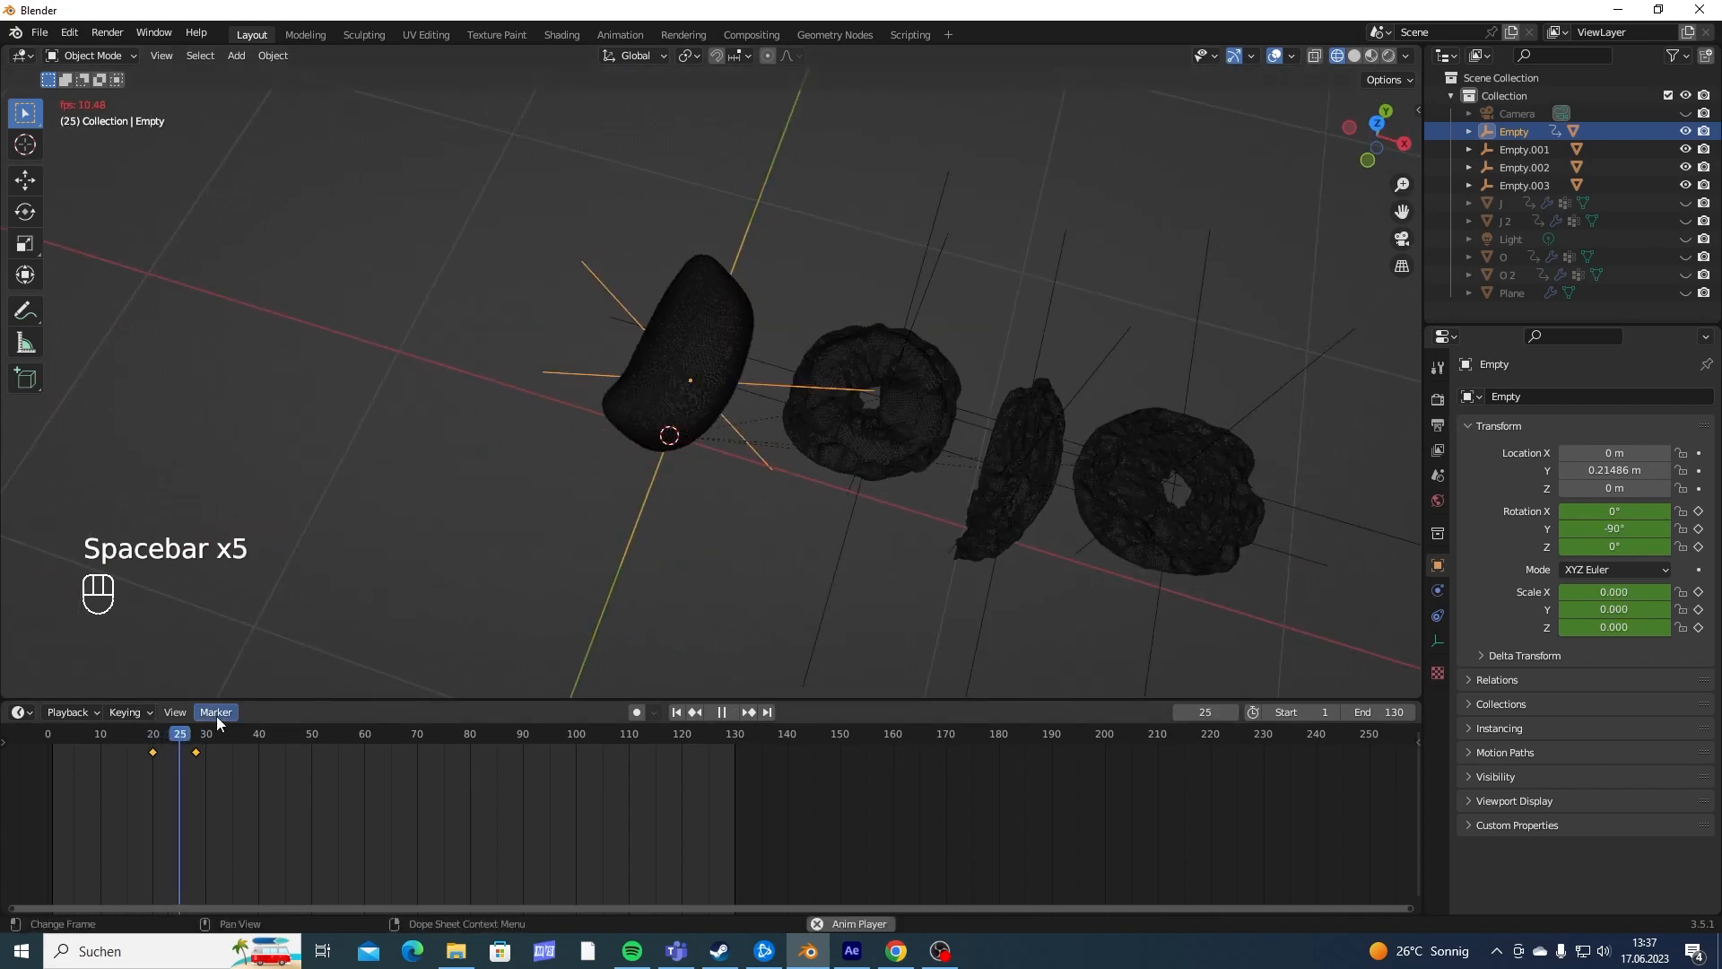
pyautogui.press('space')
pyautogui.click(145, 739)
pyautogui.press('space')
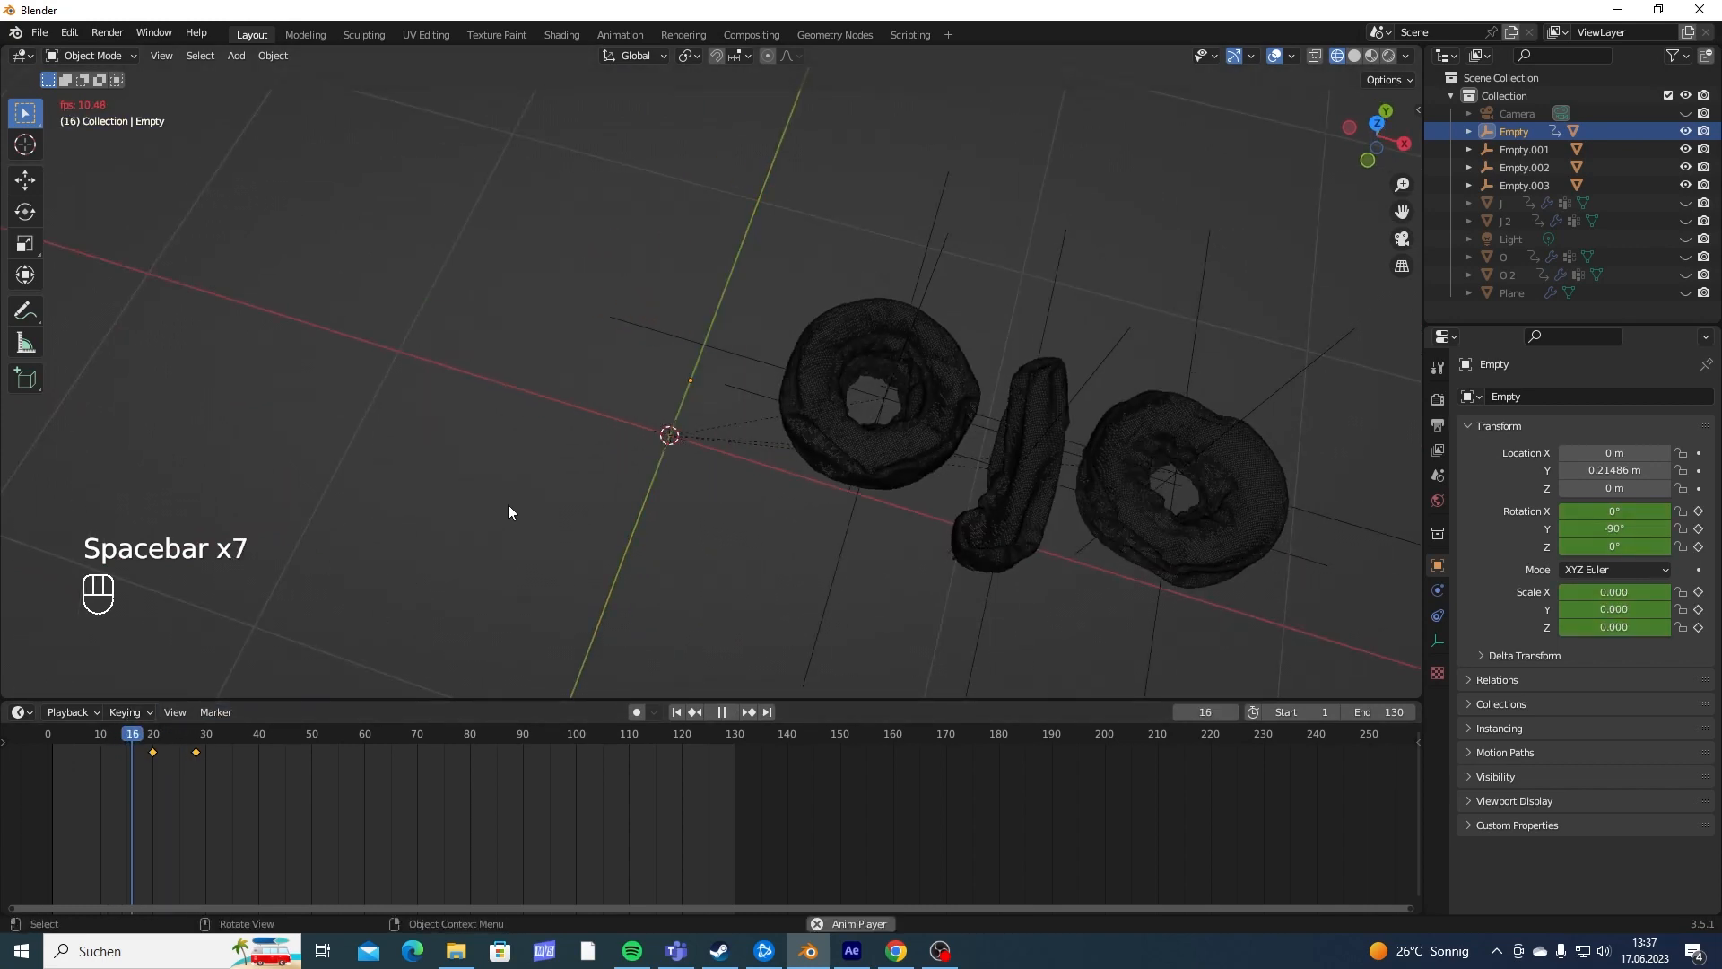
pyautogui.press('space')
pyautogui.scroll(2, 709, 592)
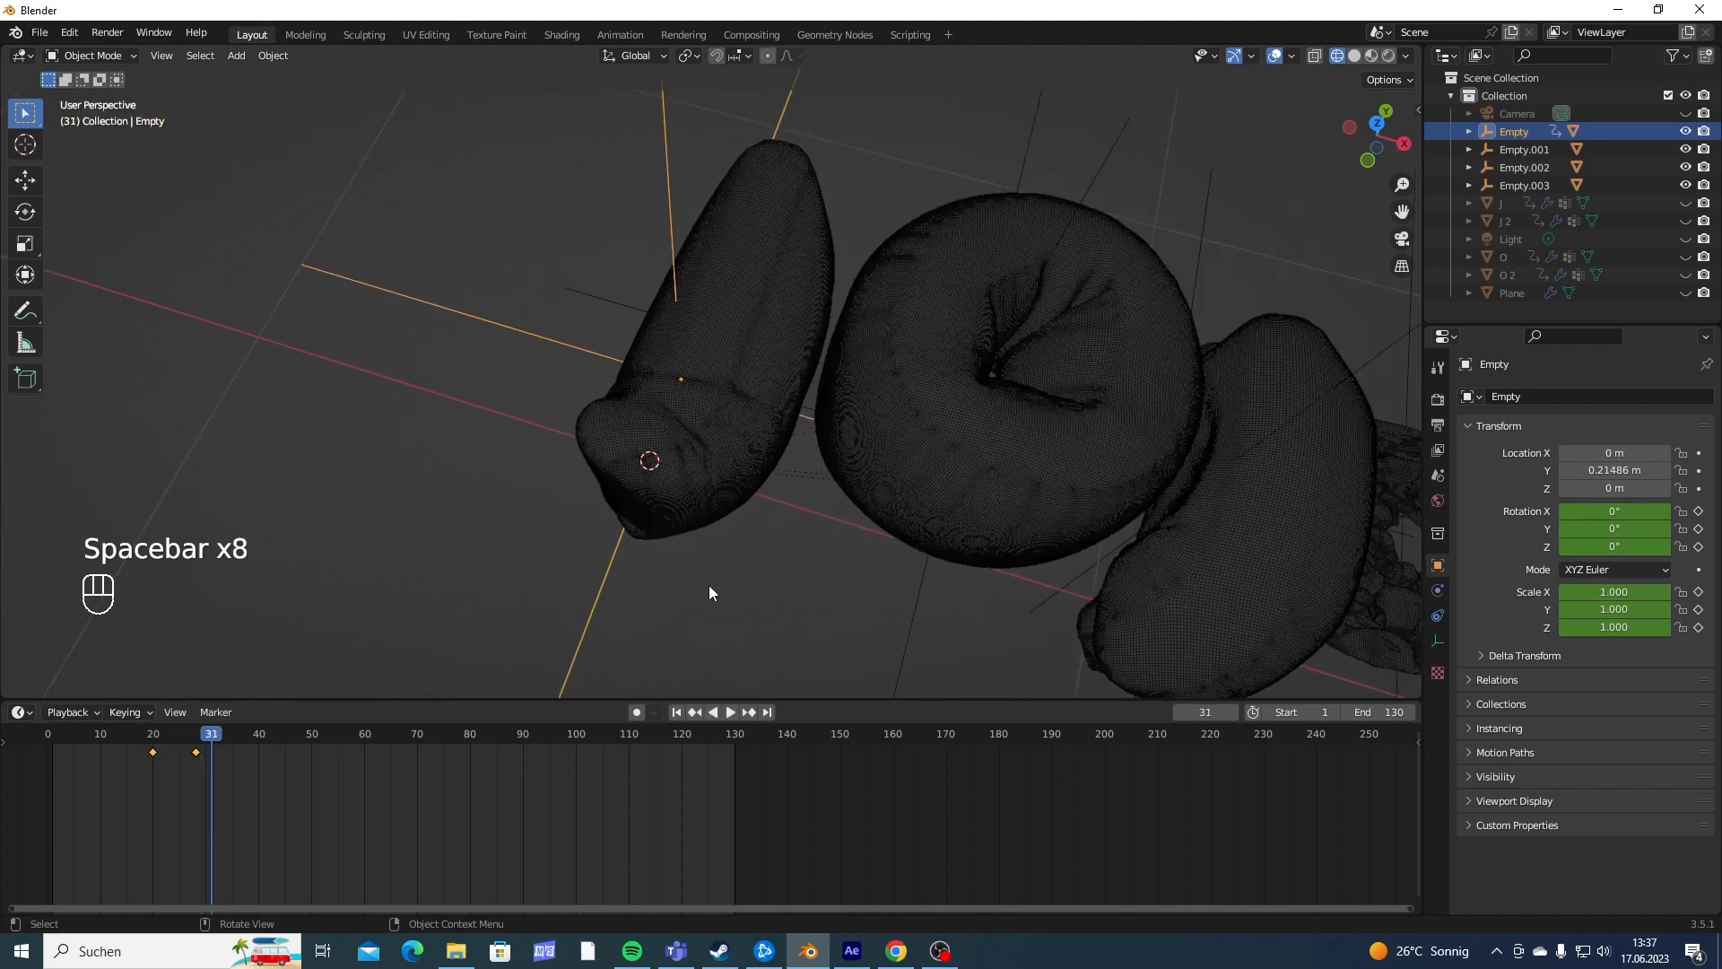
# - Move the first J's second keyframe to frame 25 and play the faster transition
pyautogui.click(188, 748)
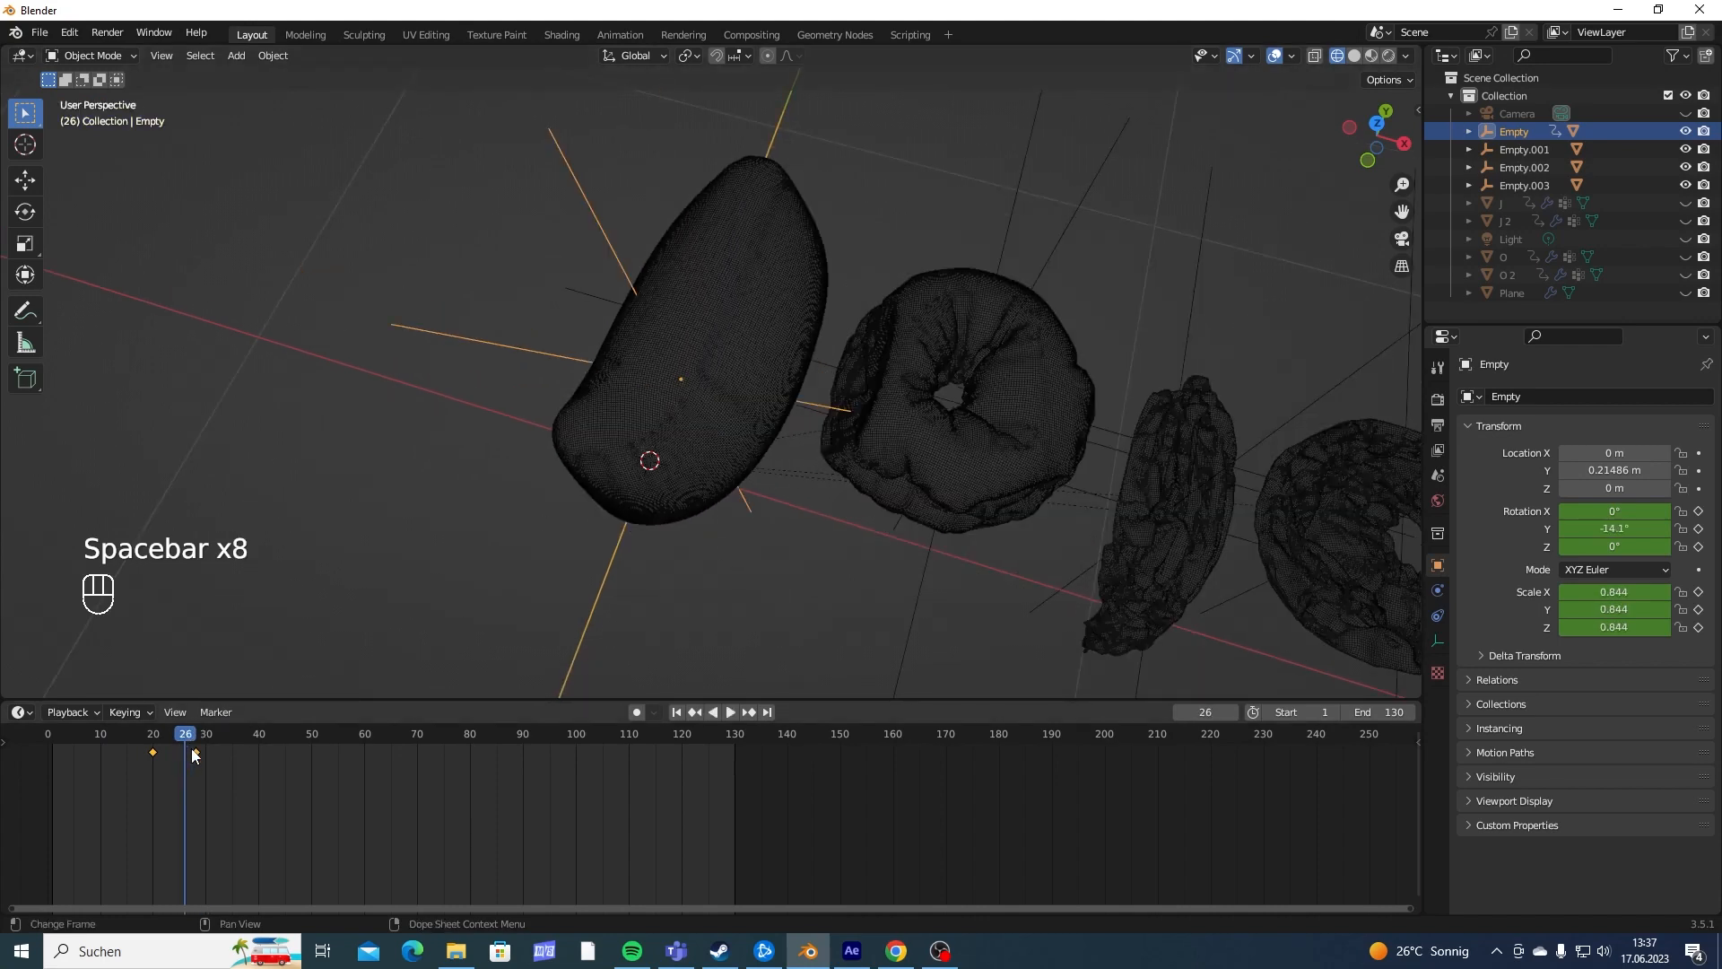
pyautogui.moveTo(196, 752); pyautogui.dragTo(177, 757)
pyautogui.hotkey('ctrl', 'z')
pyautogui.keyDown('shift'); pyautogui.moveTo(783, 294); pyautogui.dragTo(123, 741, button='middle'); pyautogui.keyUp('shift')
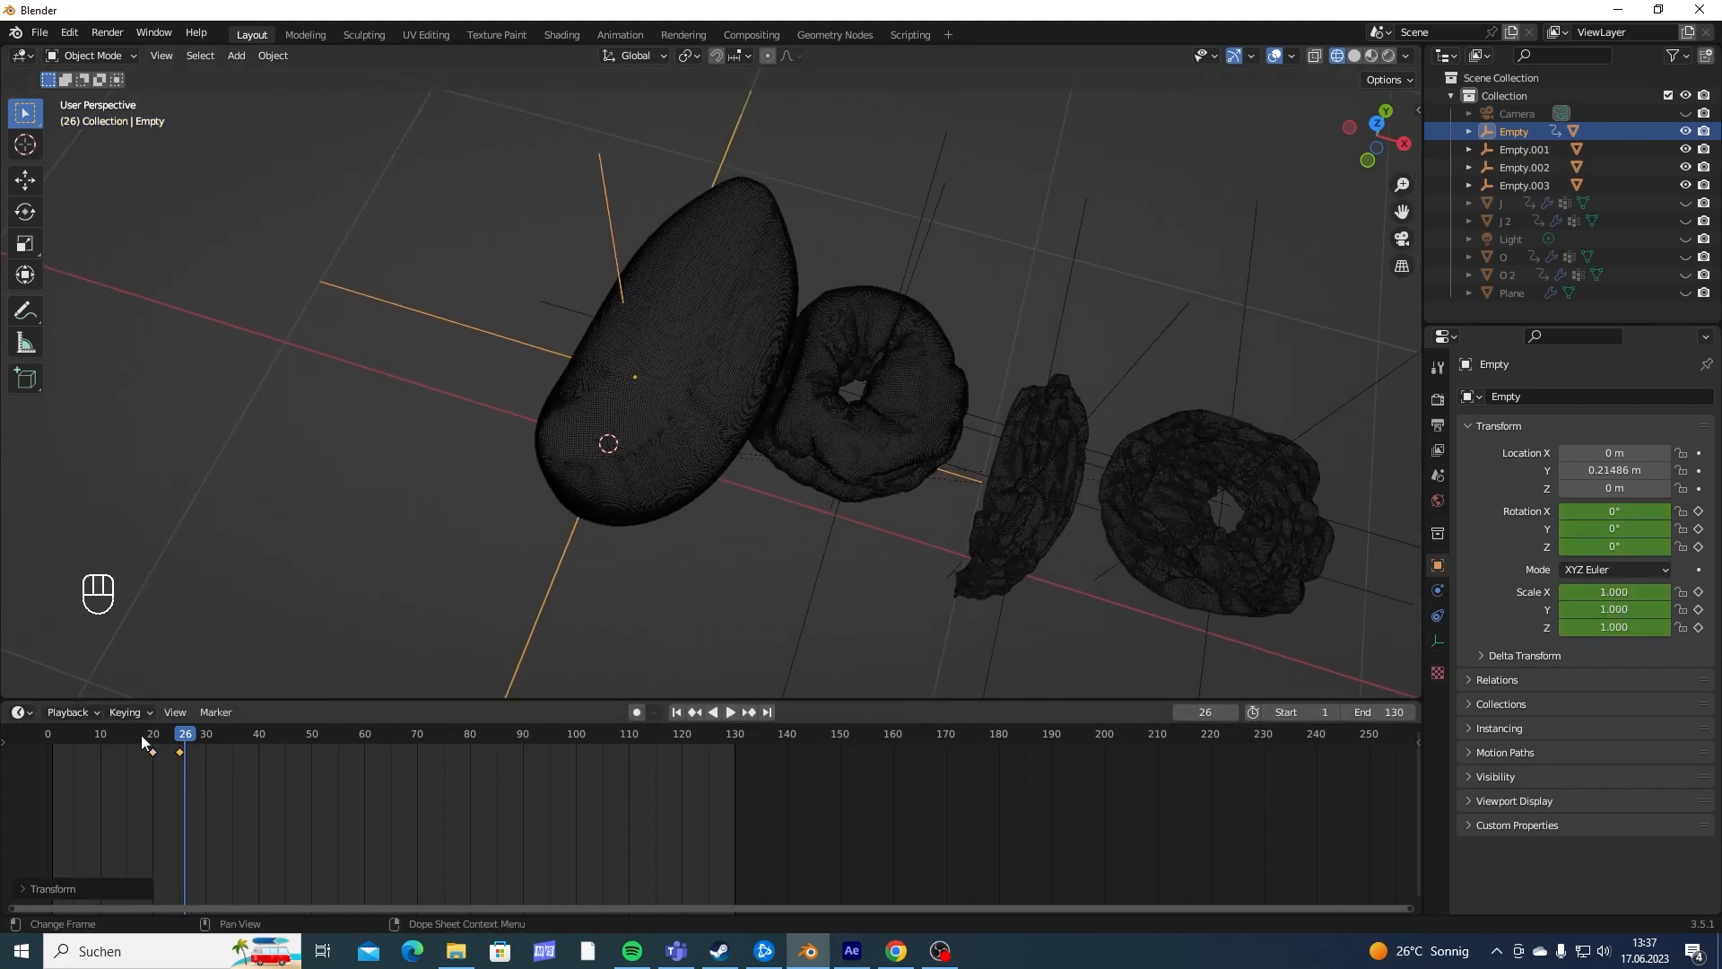
pyautogui.press('space')
pyautogui.moveTo(497, 583); pyautogui.dragTo(529, 364, button='middle')
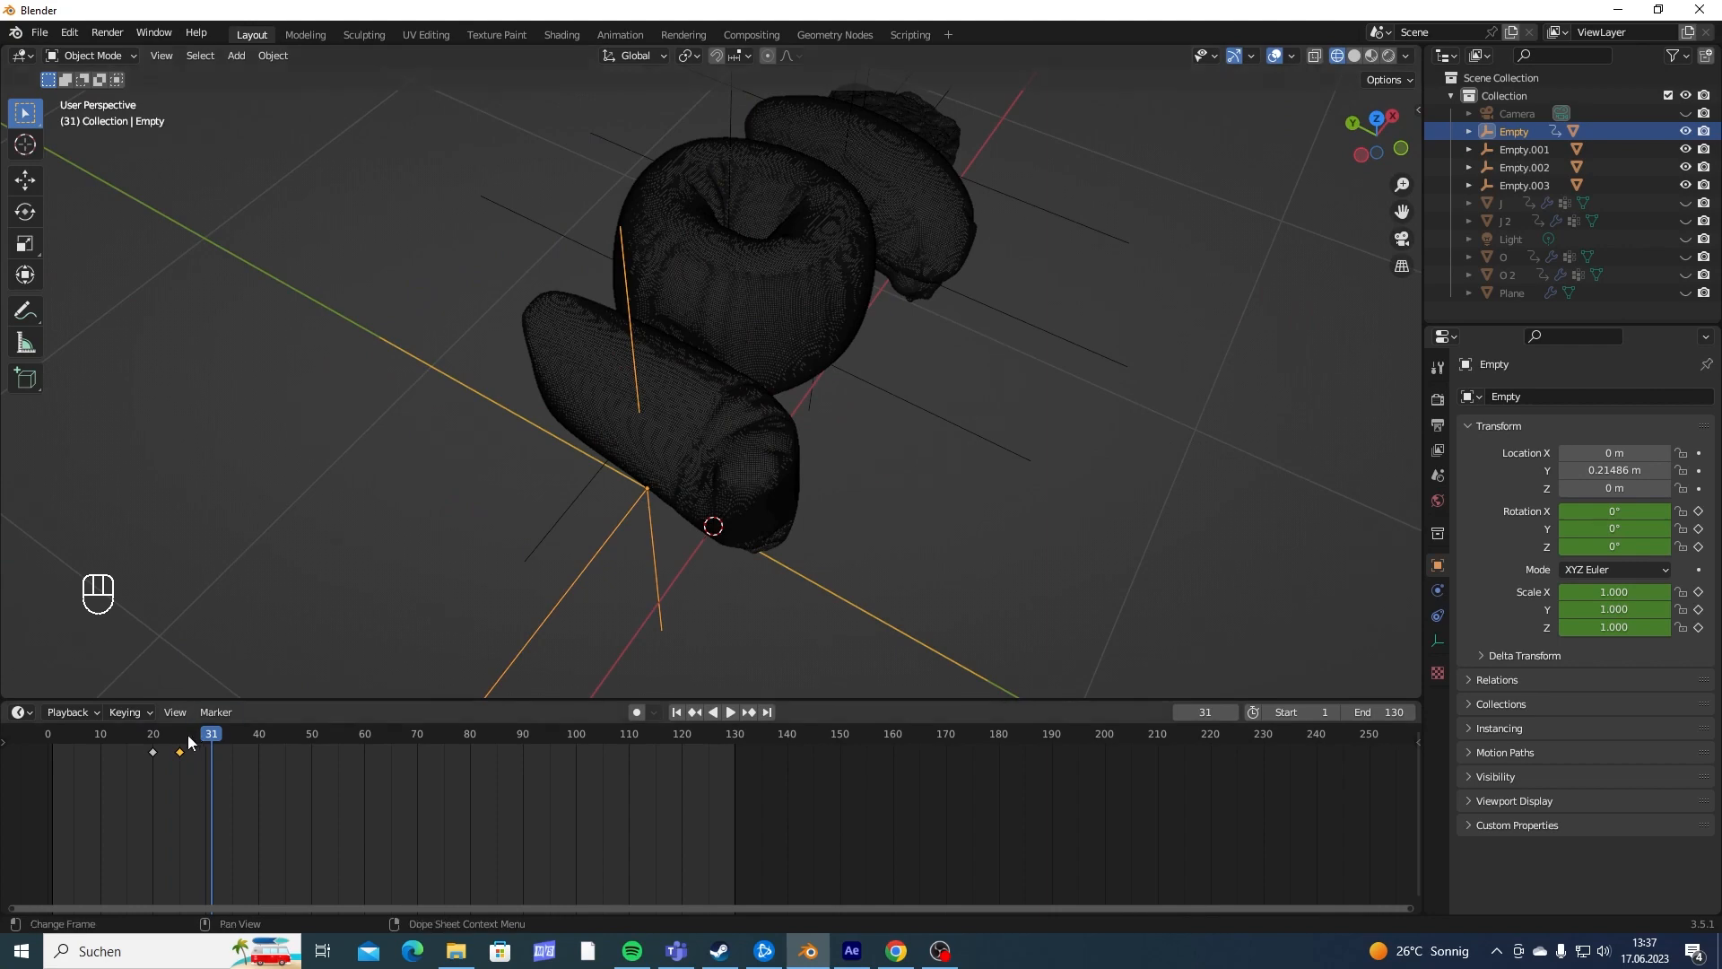
# - Replay the shortened pop-in of the first J several times from before frame 20 to check its timing
pyautogui.moveTo(190, 741); pyautogui.dragTo(139, 741)
pyautogui.moveTo(771, 467)
pyautogui.mouseDown(button='middle')
pyautogui.moveTo(803, 432)
pyautogui.moveTo(761, 459)
pyautogui.mouseUp(button='middle')
pyautogui.press('space')
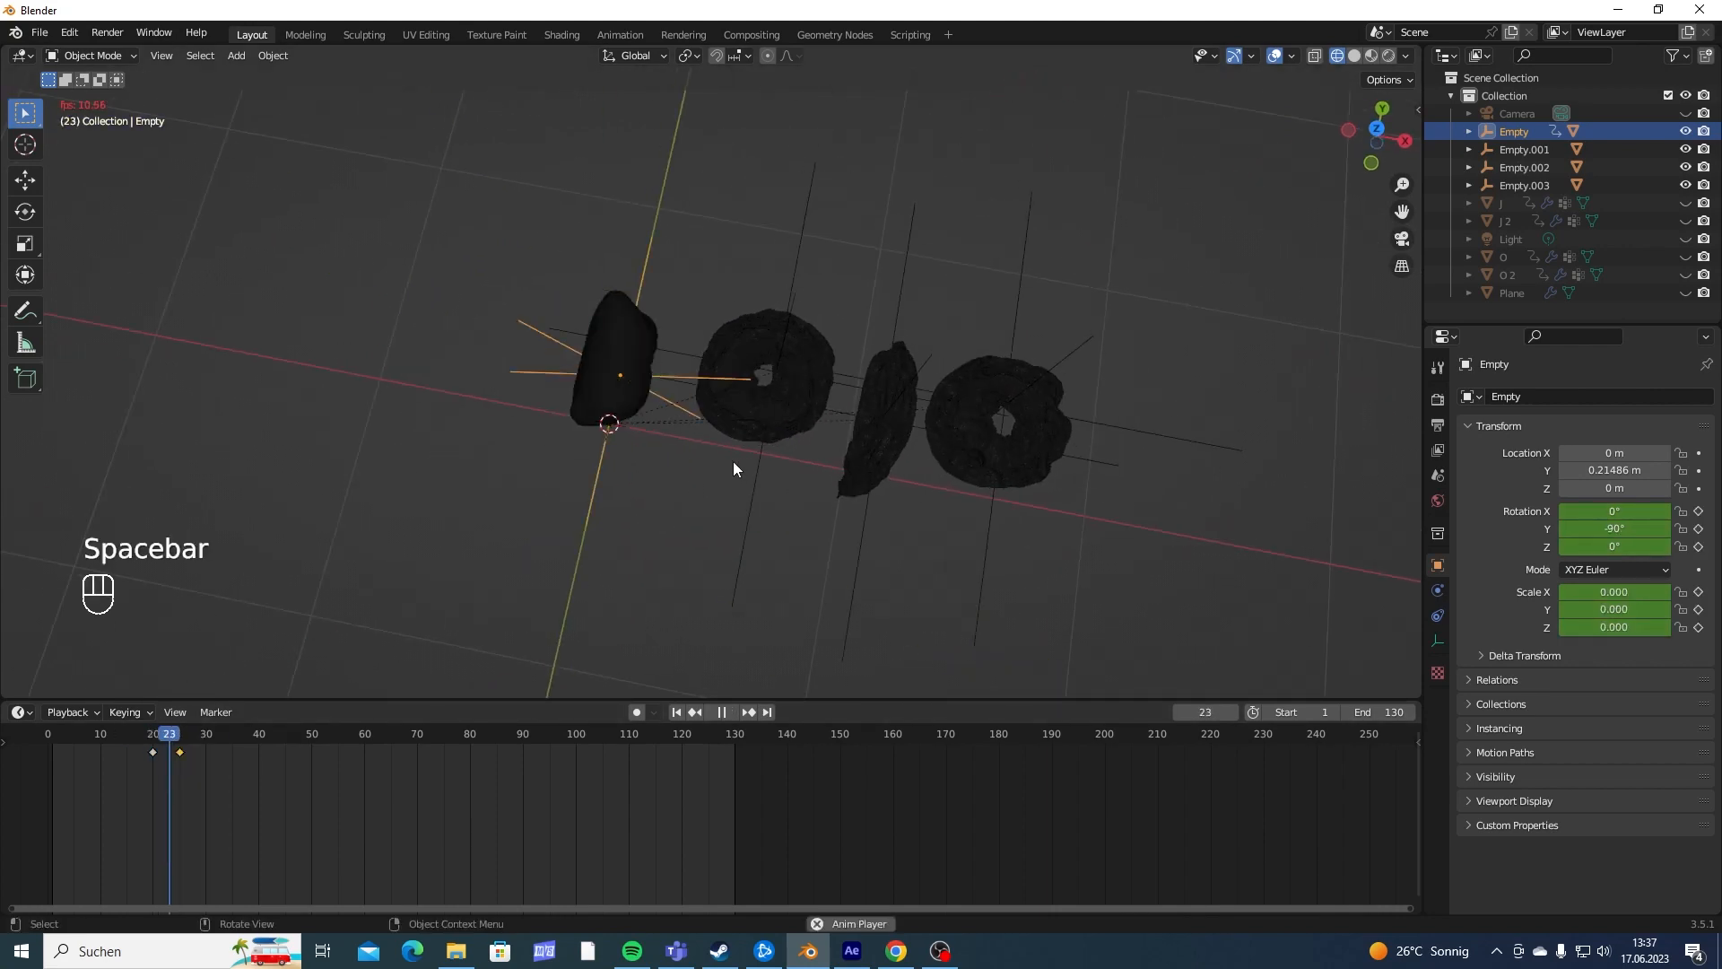
pyautogui.press('space')
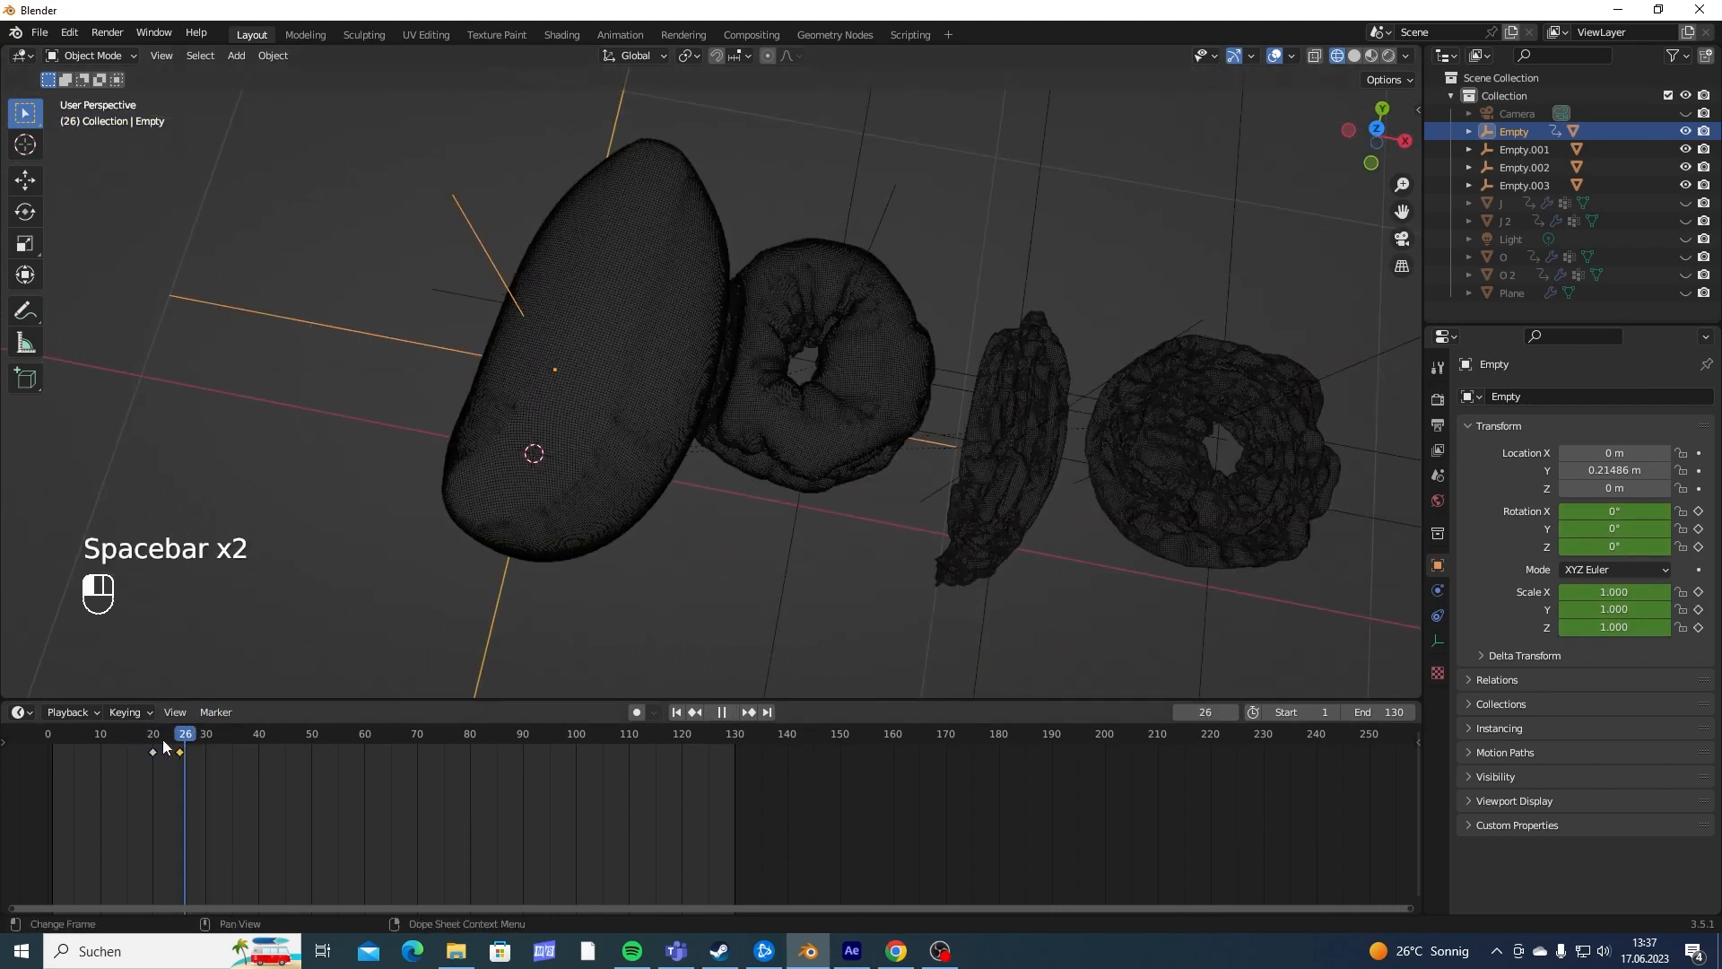
pyautogui.moveTo(163, 741); pyautogui.dragTo(147, 746)
pyautogui.press('space')
pyautogui.press('space')
pyautogui.press('space')
pyautogui.press('space')
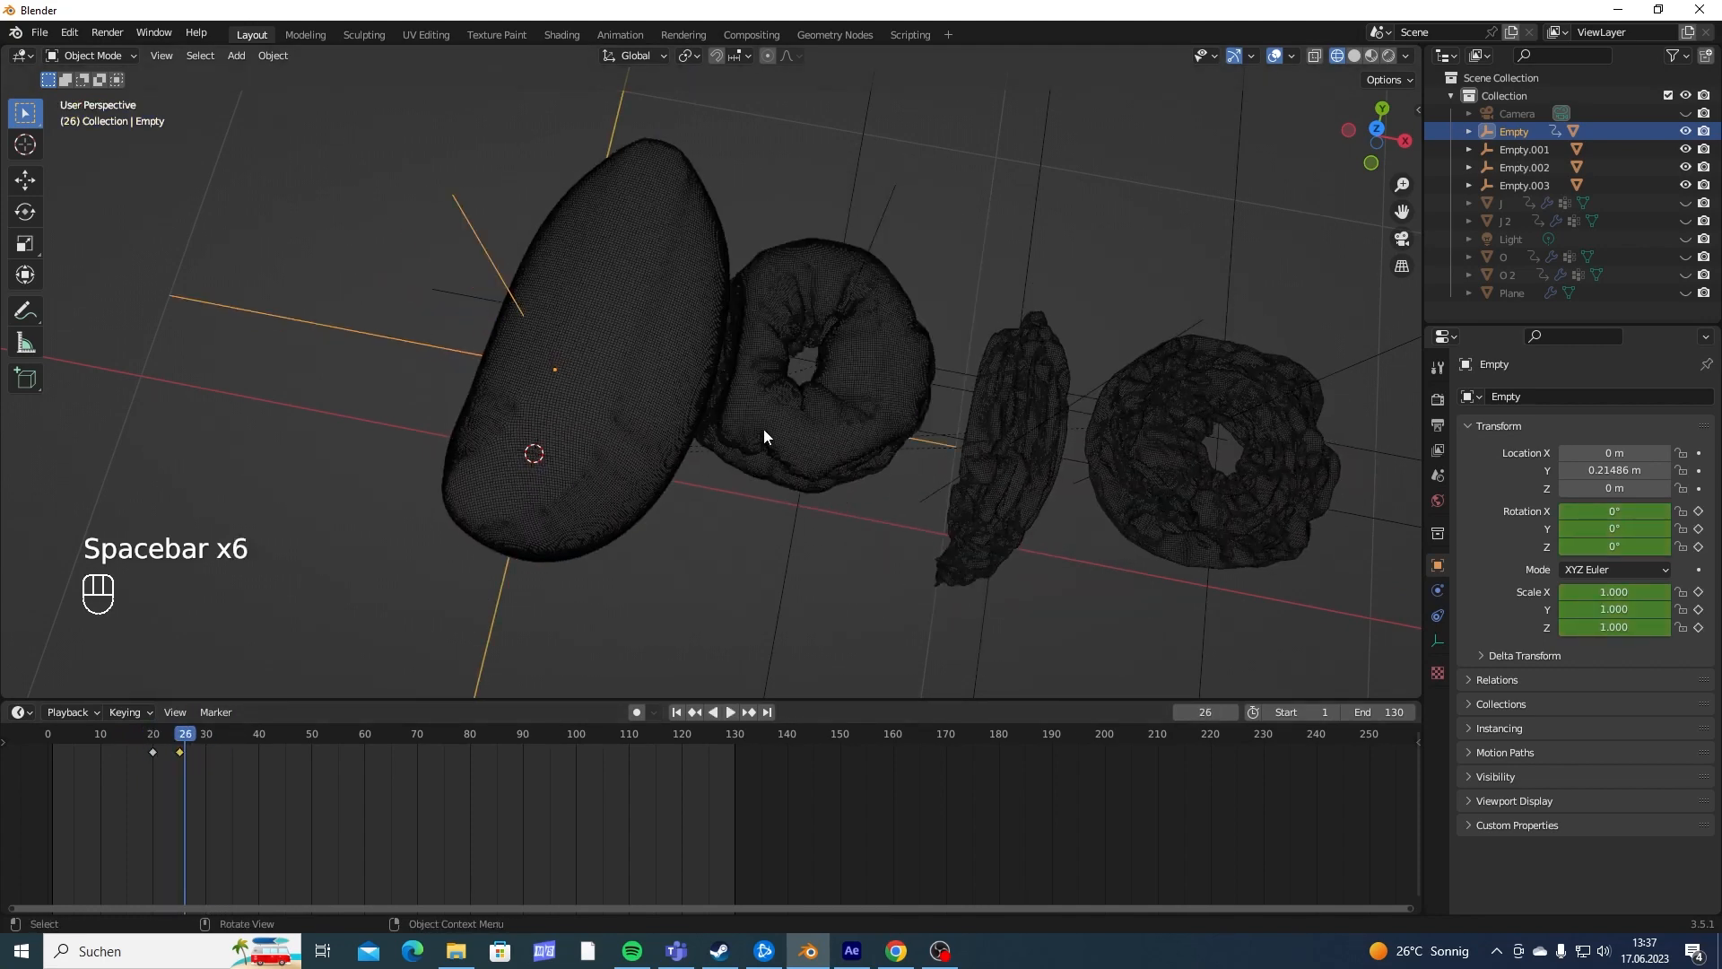
# - Insert a Scale keyframe on the first O's empty at frame 29
pyautogui.moveTo(762, 429); pyautogui.dragTo(772, 338, button='middle')
pyautogui.keyDown('shift'); pyautogui.moveTo(746, 174); pyautogui.dragTo(789, 579, button='middle'); pyautogui.keyUp('shift')
pyautogui.scroll(3, 805, 300)
pyautogui.click(815, 449)
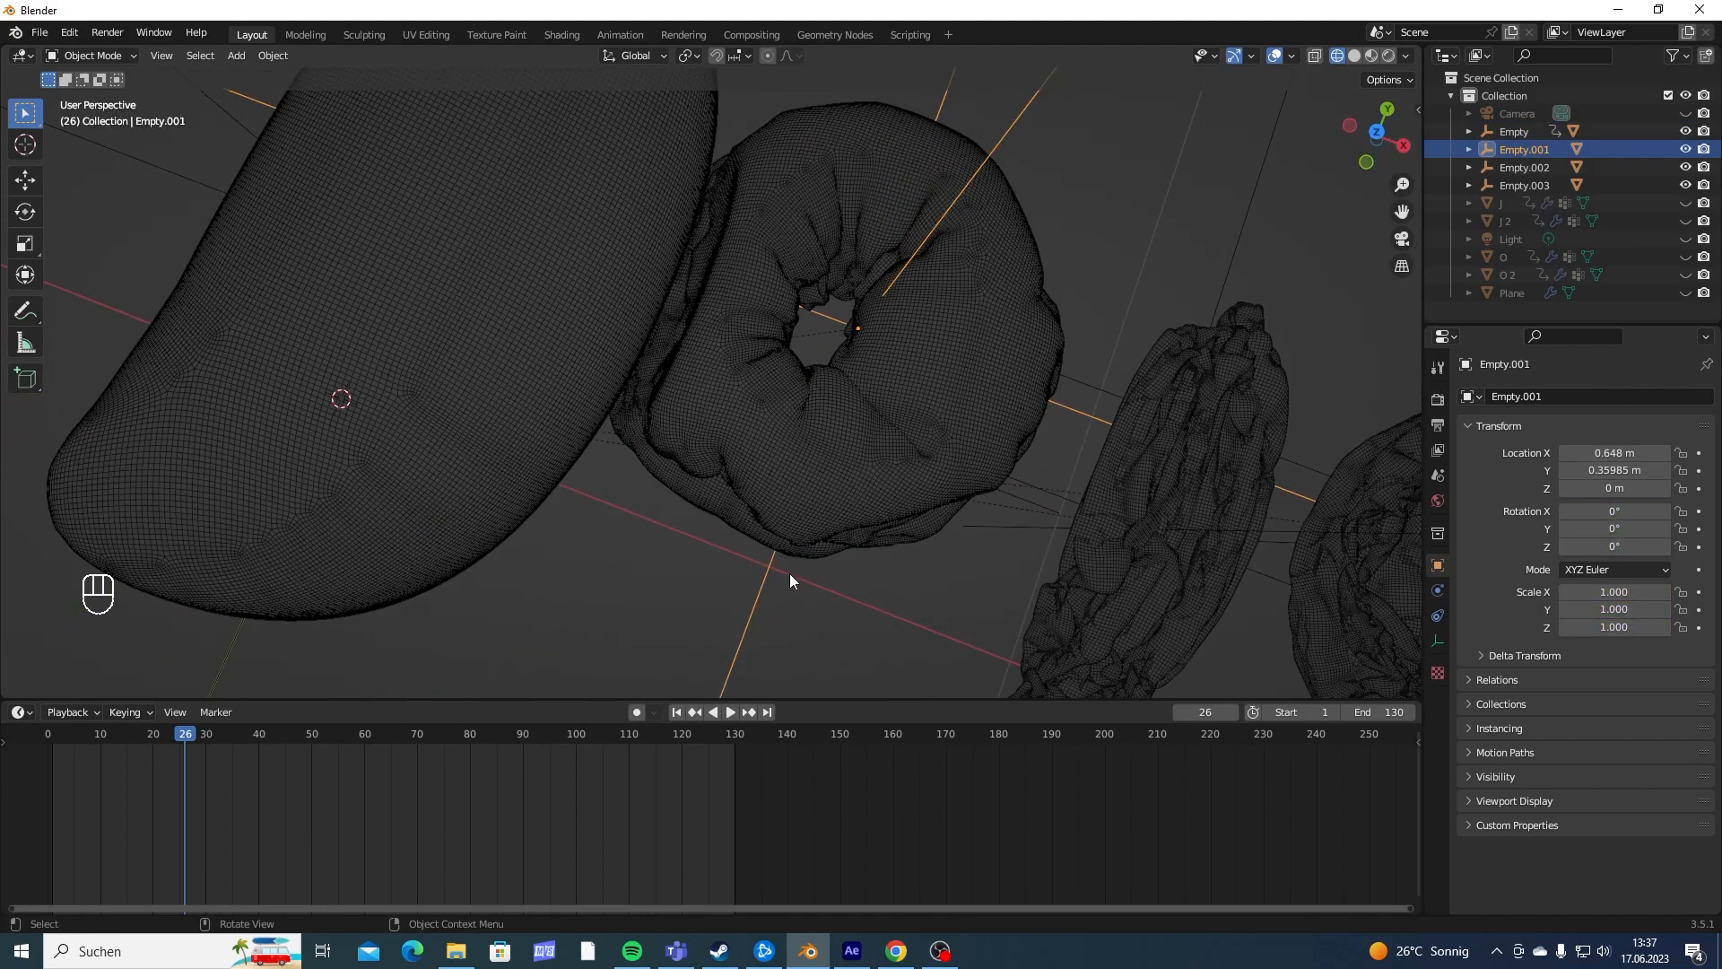
pyautogui.scroll(-2, 789, 579)
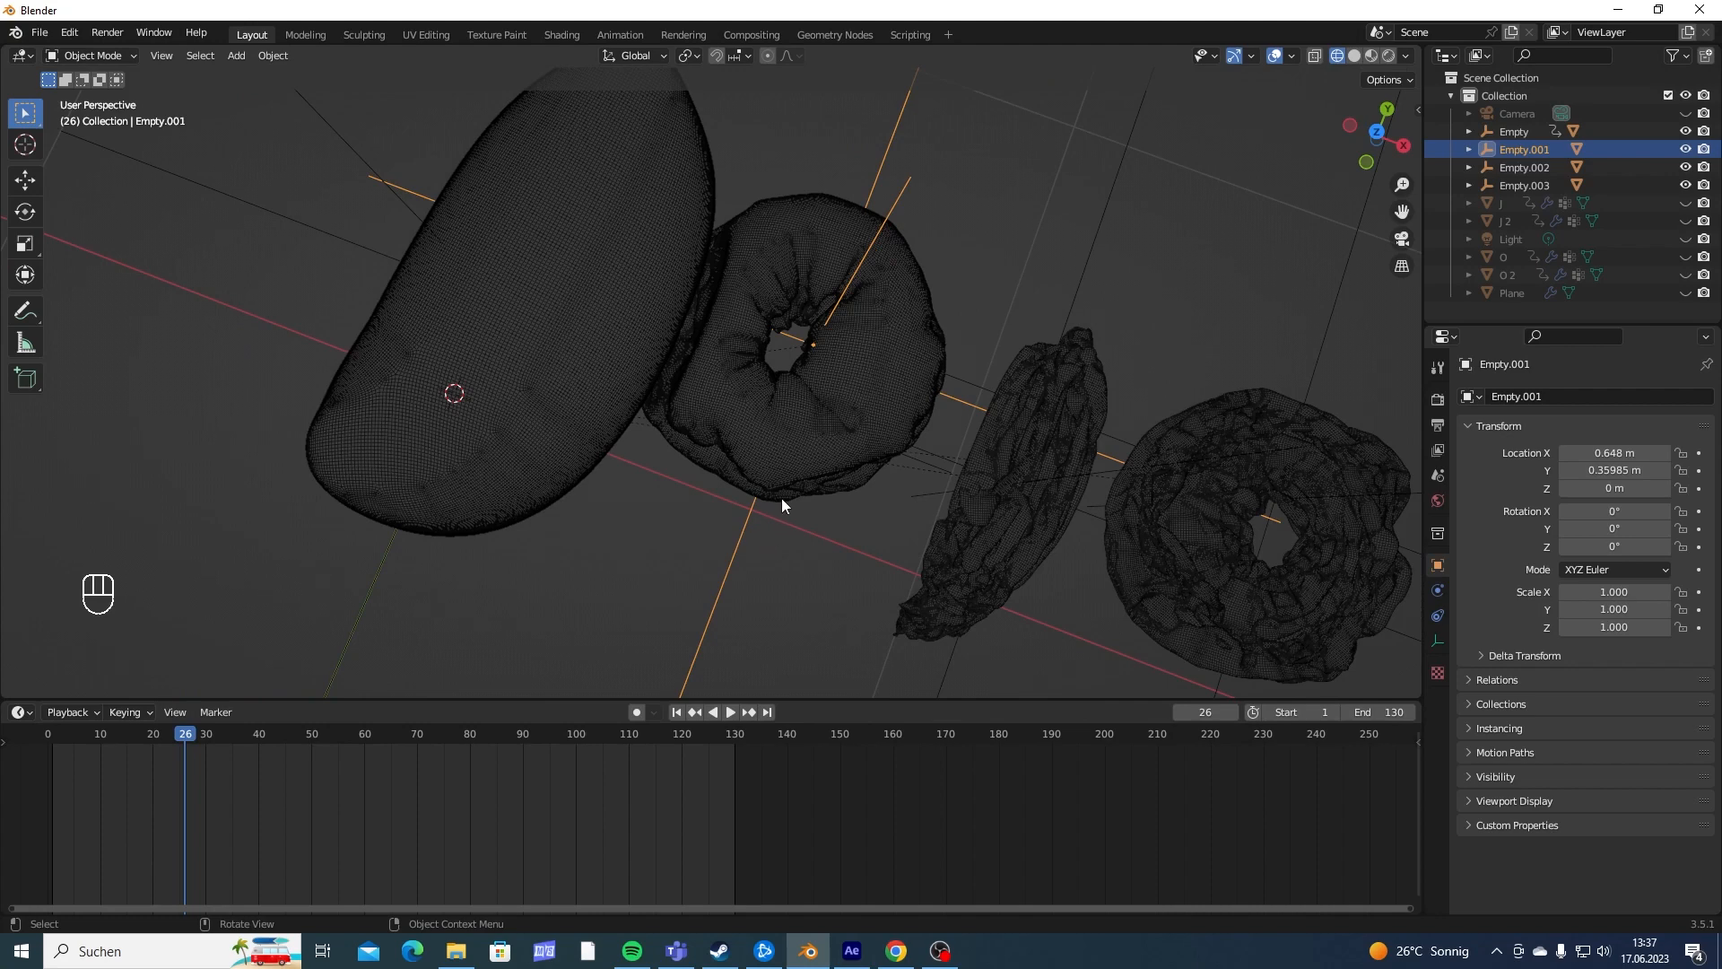
pyautogui.moveTo(782, 498); pyautogui.dragTo(642, 569, button='middle')
pyautogui.moveTo(189, 738)
pyautogui.mouseDown()
pyautogui.moveTo(156, 737)
pyautogui.moveTo(174, 744)
pyautogui.mouseUp()
pyautogui.moveTo(821, 519); pyautogui.dragTo(757, 509, button='middle')
pyautogui.moveTo(440, 678); pyautogui.dragTo(805, 466, button='middle')
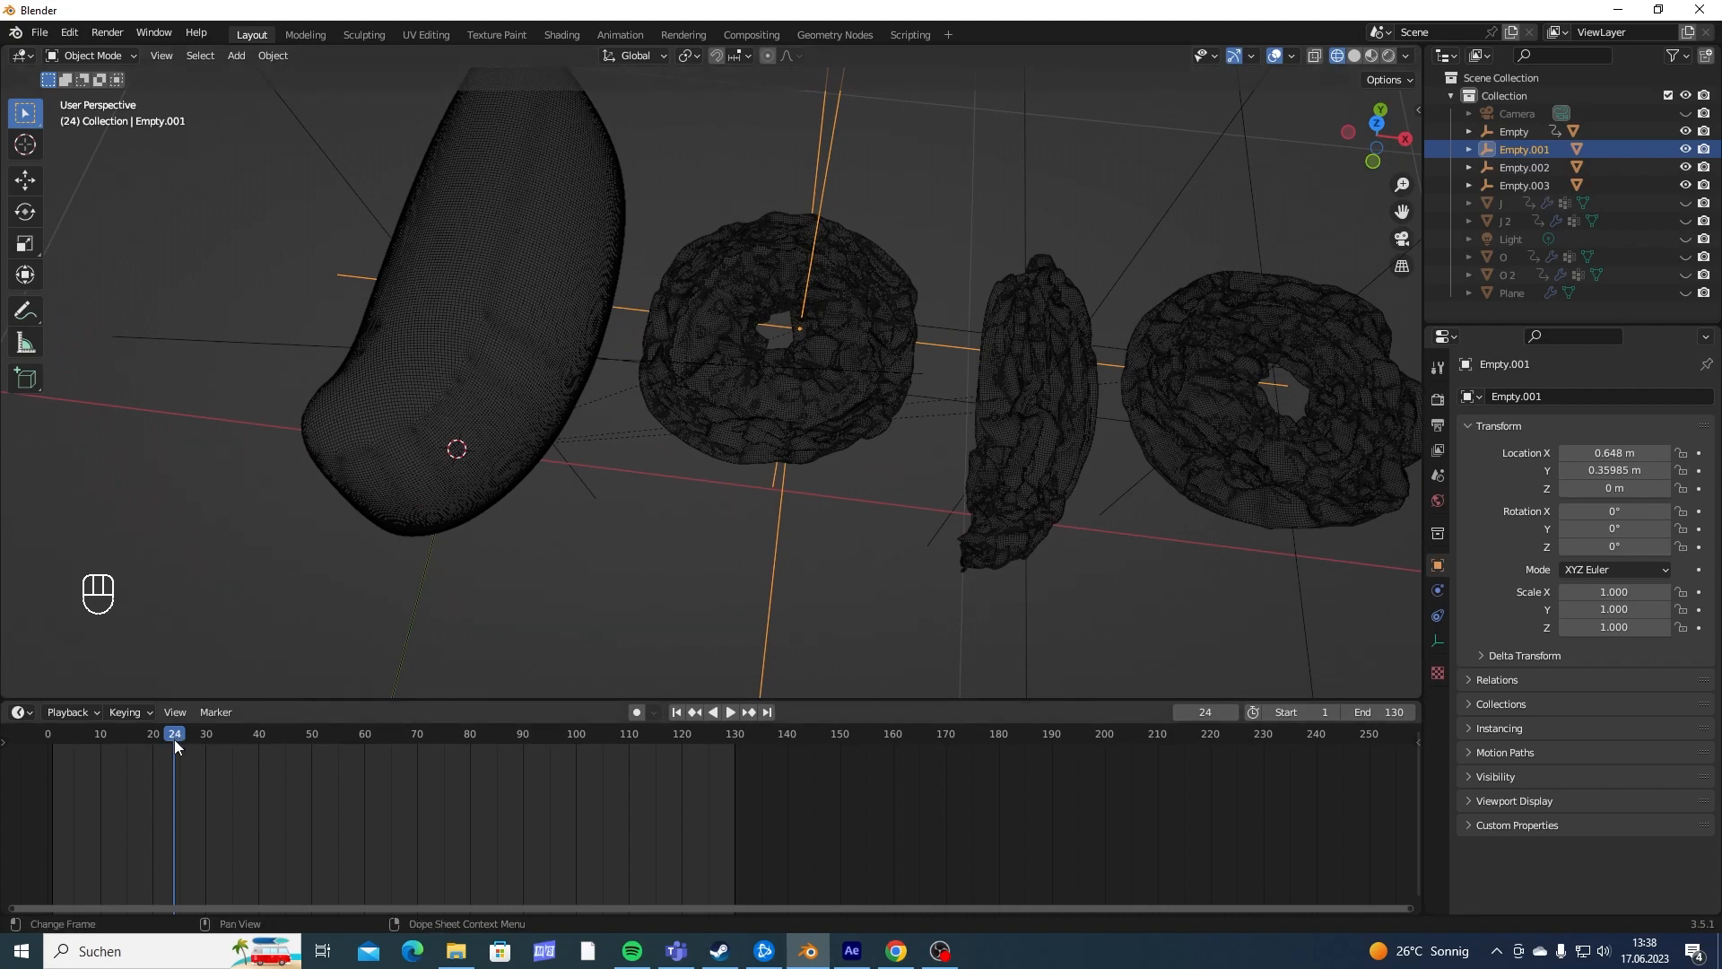
pyautogui.moveTo(174, 739); pyautogui.dragTo(200, 740)
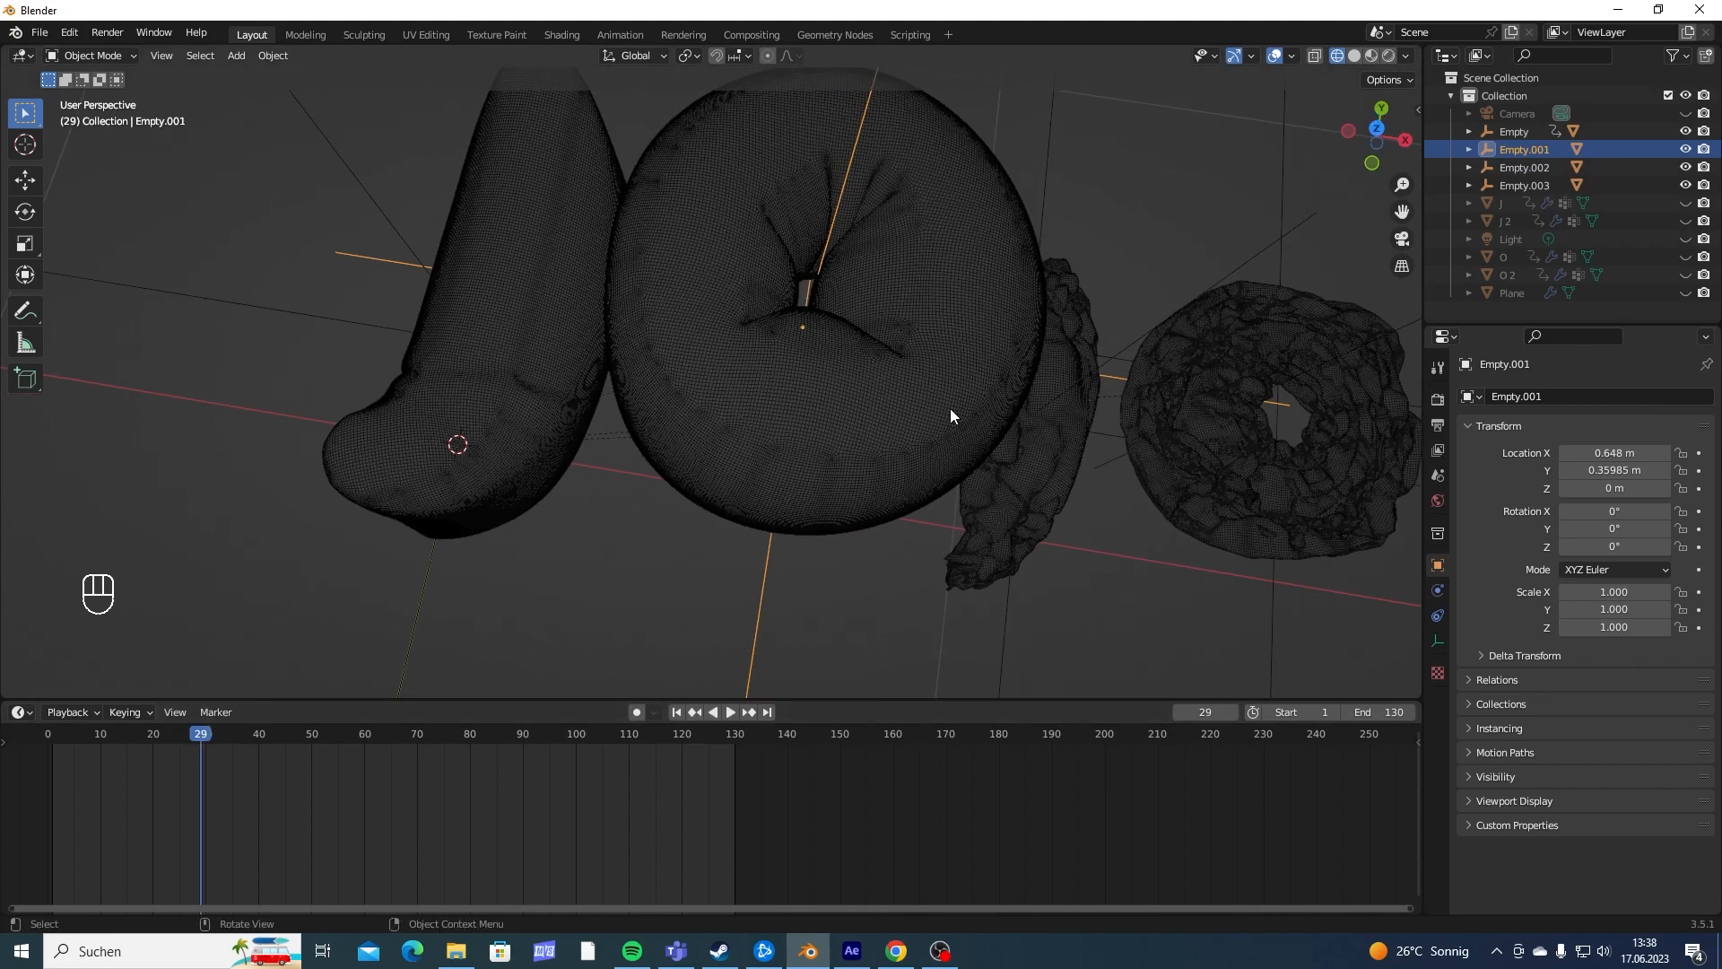
pyautogui.moveTo(951, 410); pyautogui.dragTo(962, 384, button='middle')
pyautogui.press('i')
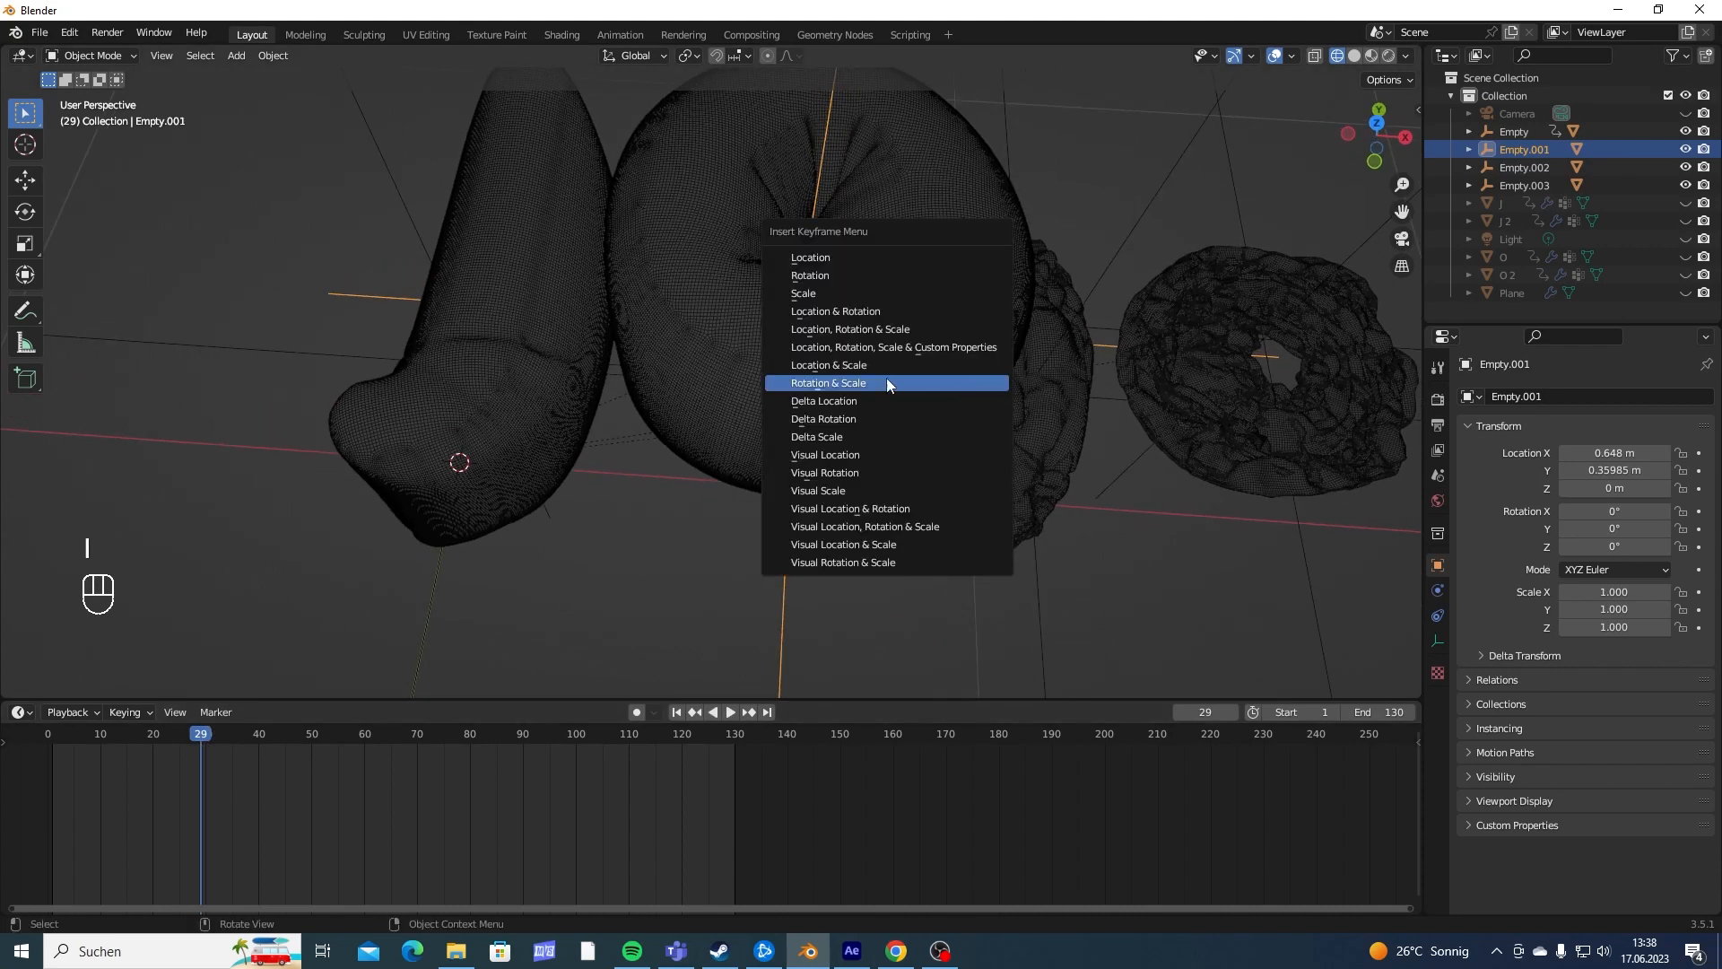
pyautogui.click(782, 307)
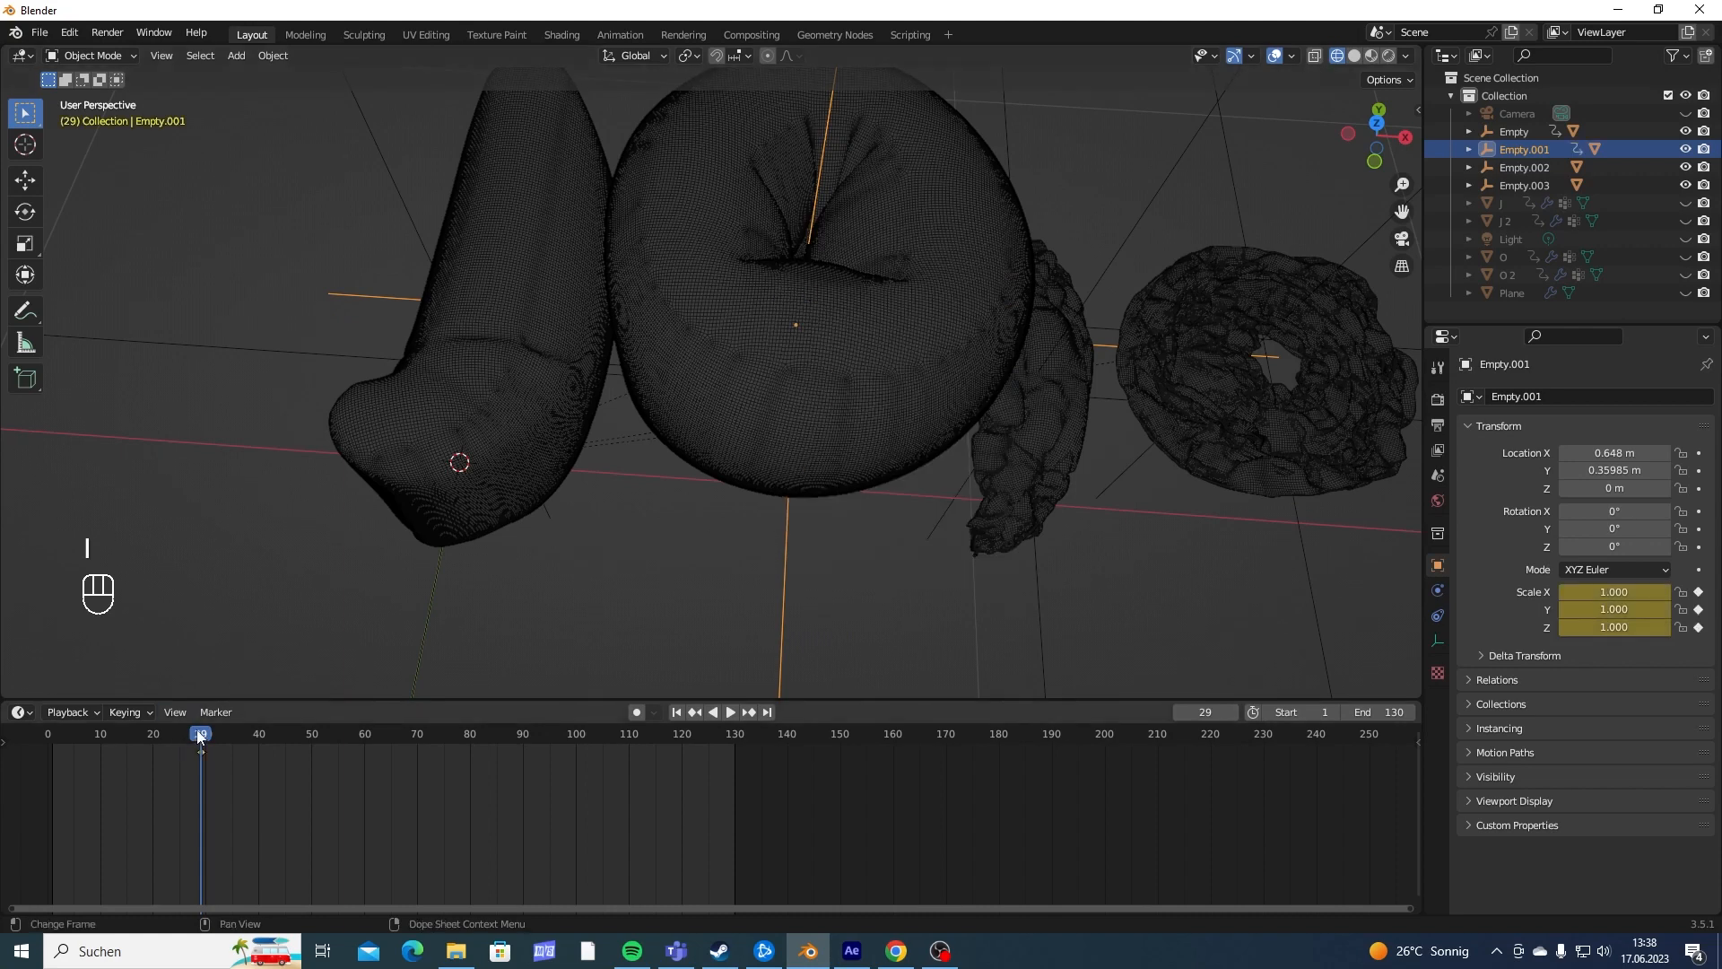
# - Scale the first O's empty to 0 at frame 24 and insert a Scale keyframe there
pyautogui.moveTo(199, 737); pyautogui.dragTo(173, 745)
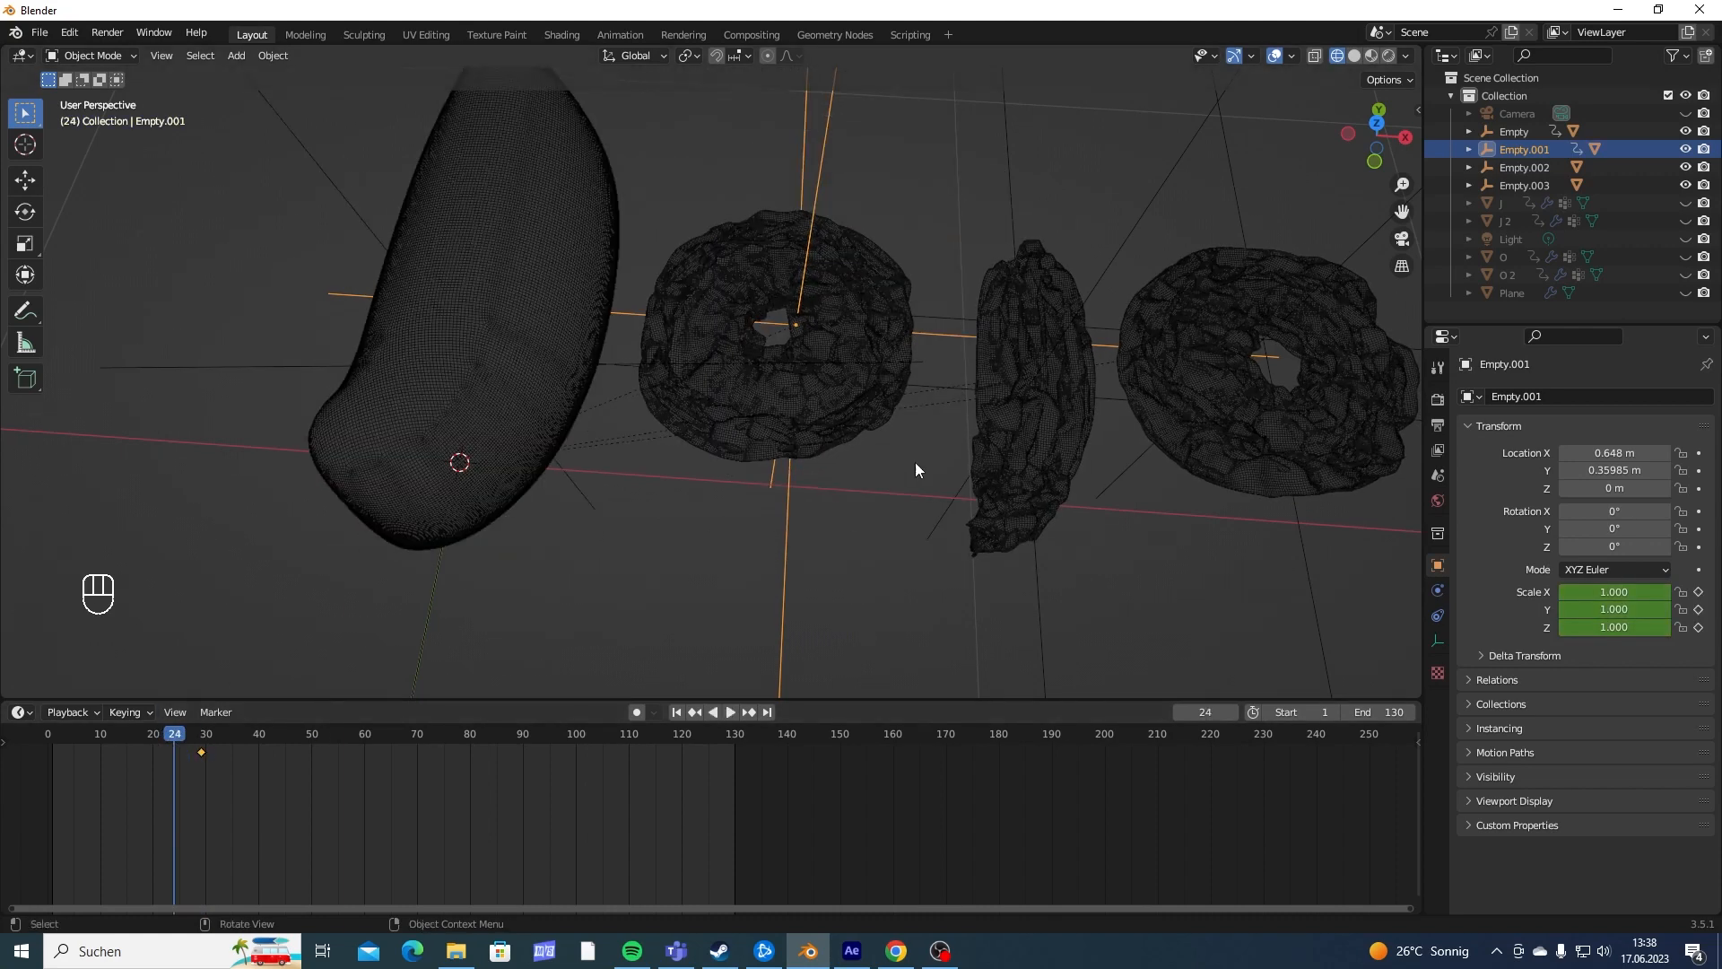
pyautogui.press('s')
pyautogui.press('0')
pyautogui.press('Return')
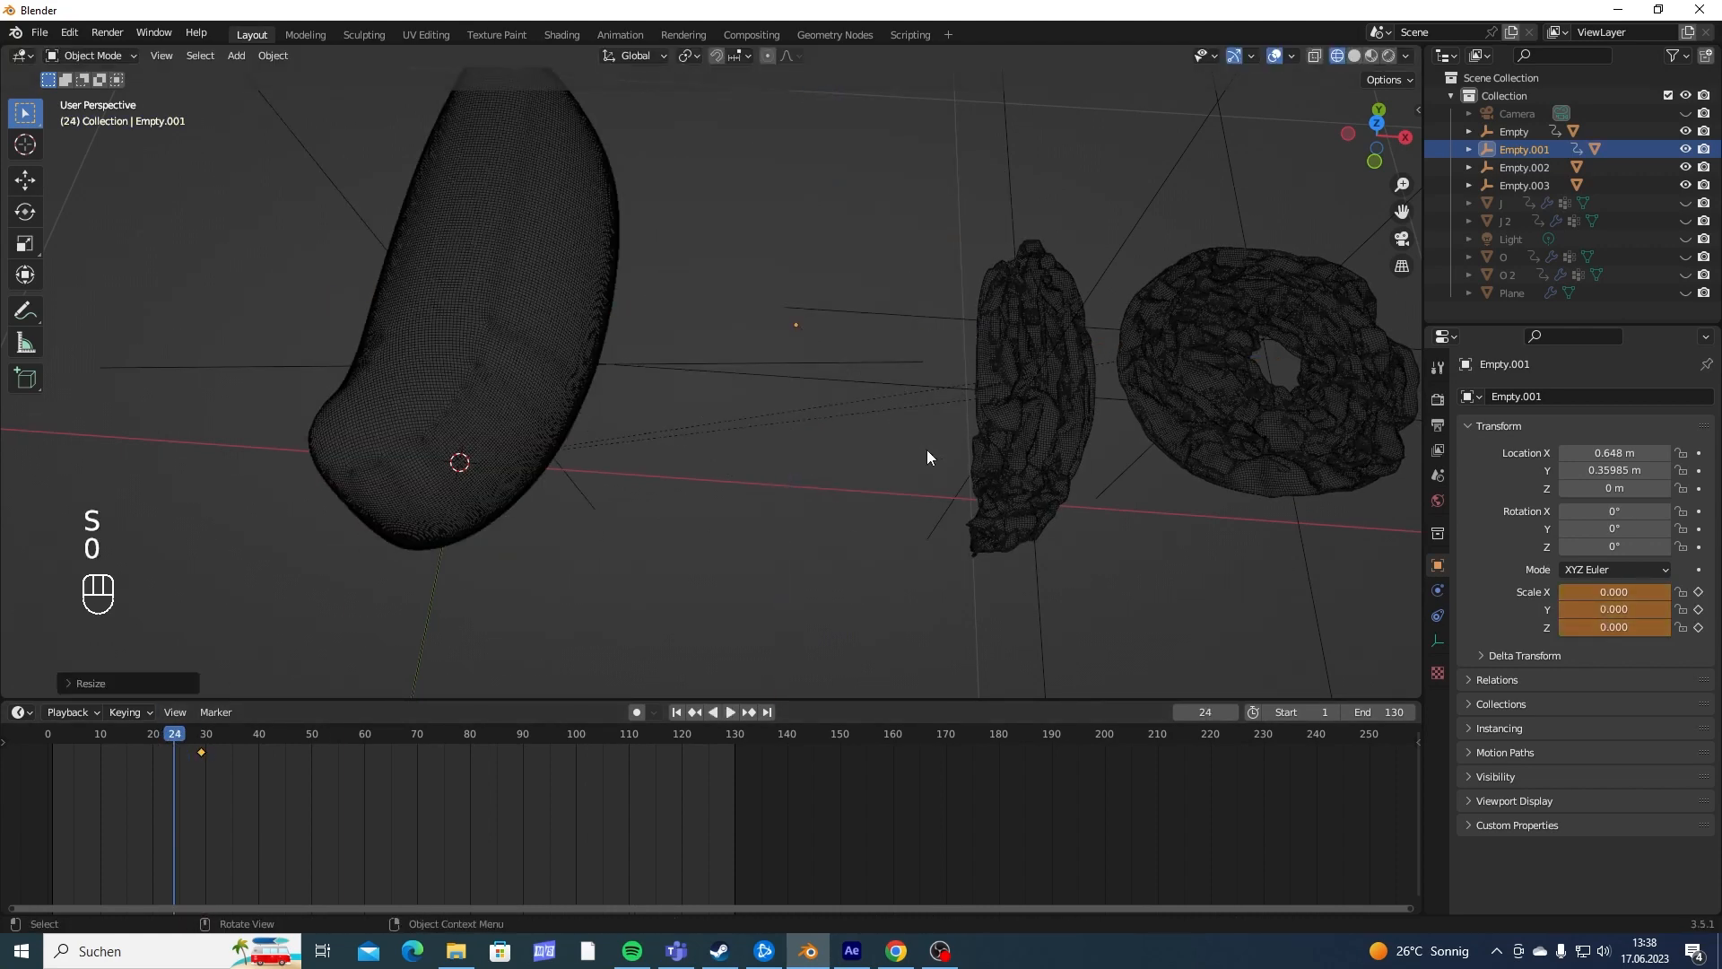
pyautogui.press('i')
pyautogui.click(927, 450)
# - Play the animation from frame 24 to check how the first O scales into view
pyautogui.press('space')
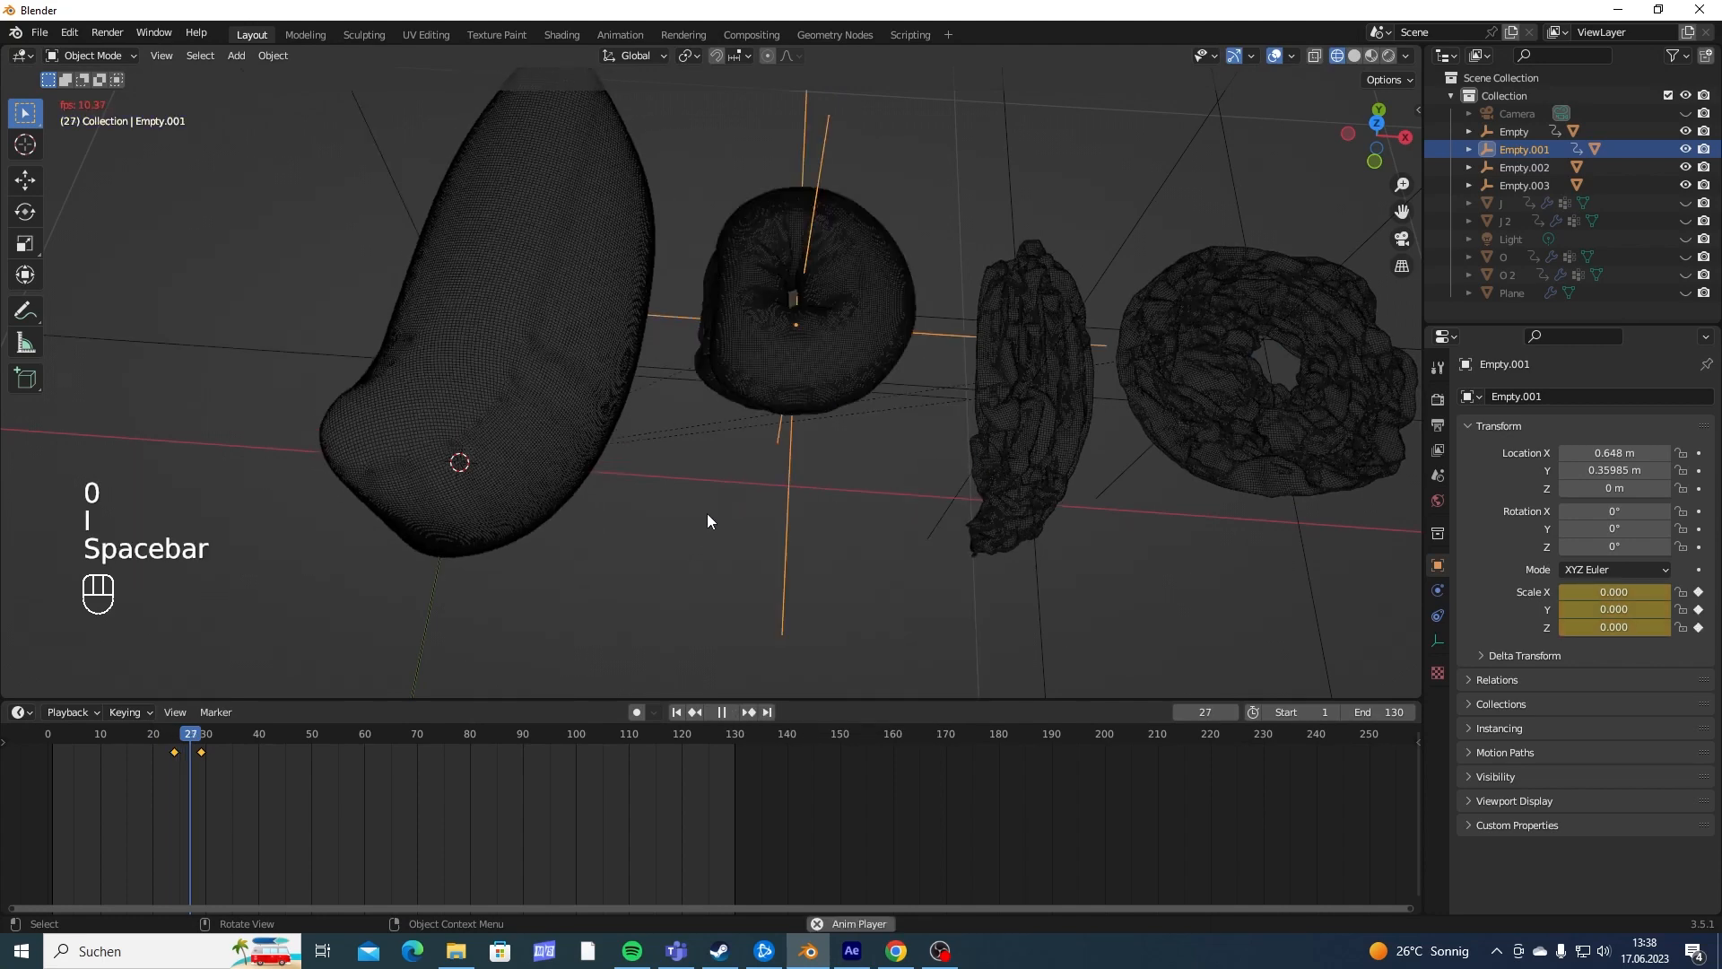
pyautogui.press('space')
pyautogui.click(169, 741)
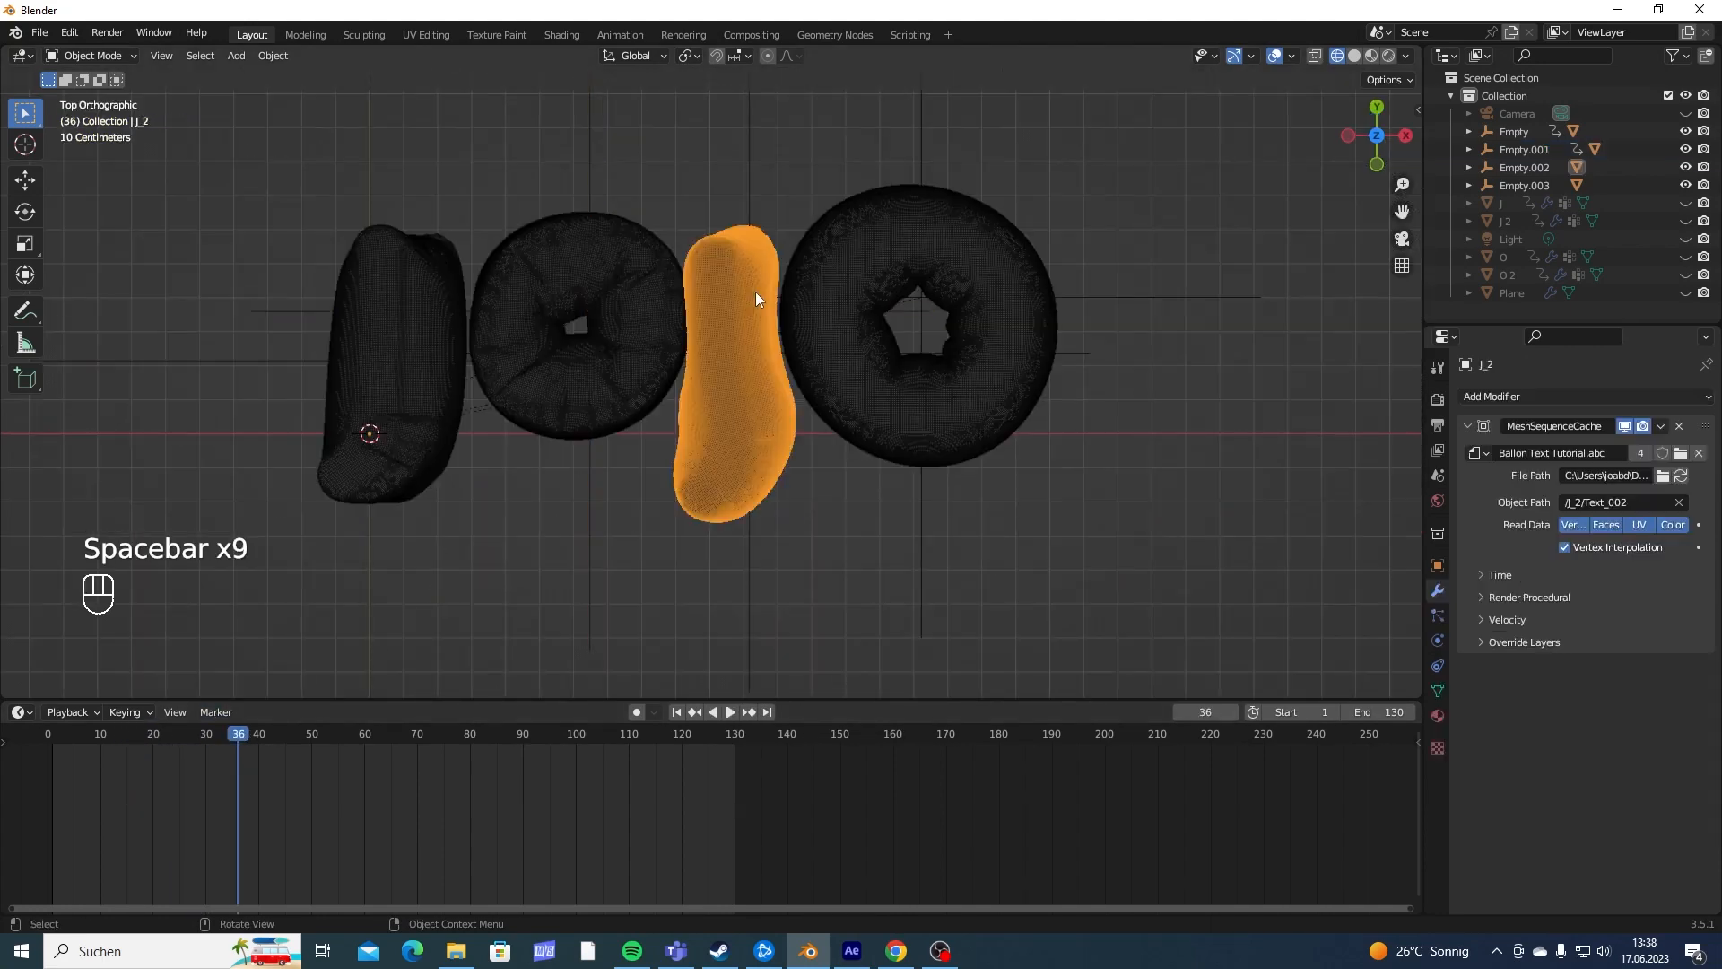
# - Insert a Rotation & Scale keyframe on the second J's empty at frame 34
pyautogui.moveTo(755, 293); pyautogui.dragTo(751, 380, button='middle')
pyautogui.click(739, 547)
pyautogui.scroll(3, 753, 537)
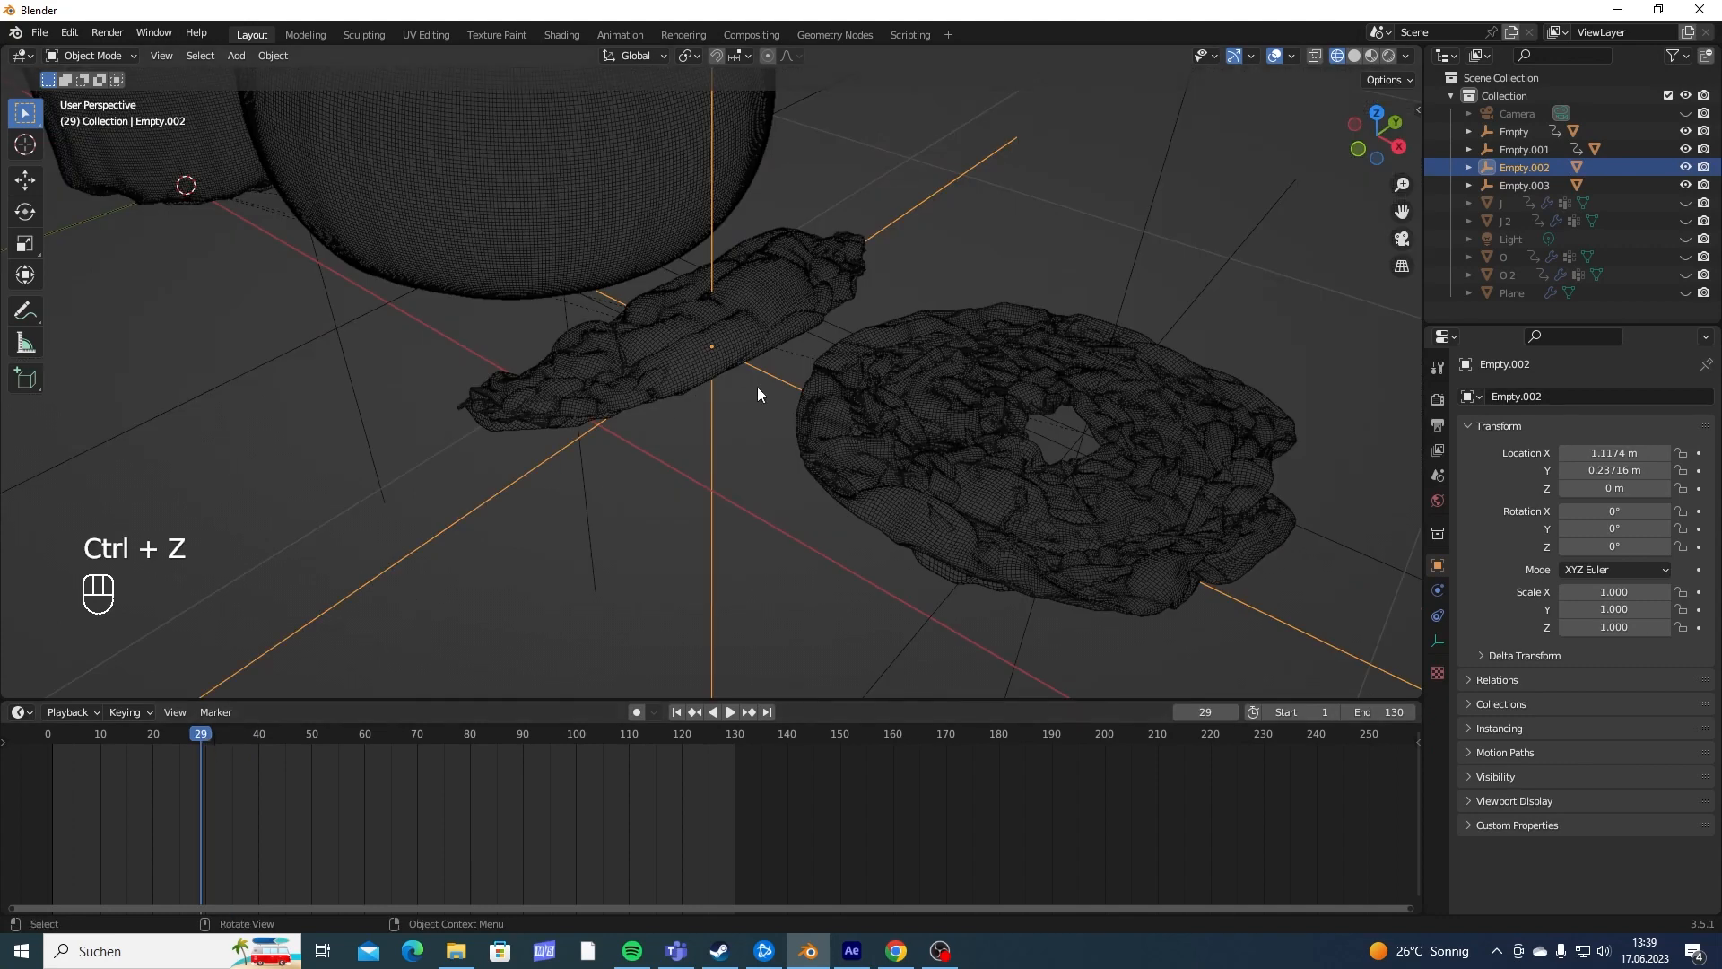
pyautogui.moveTo(757, 392); pyautogui.dragTo(775, 533, button='middle')
pyautogui.moveTo(204, 736); pyautogui.dragTo(227, 737)
pyautogui.moveTo(714, 413); pyautogui.dragTo(867, 448, button='middle')
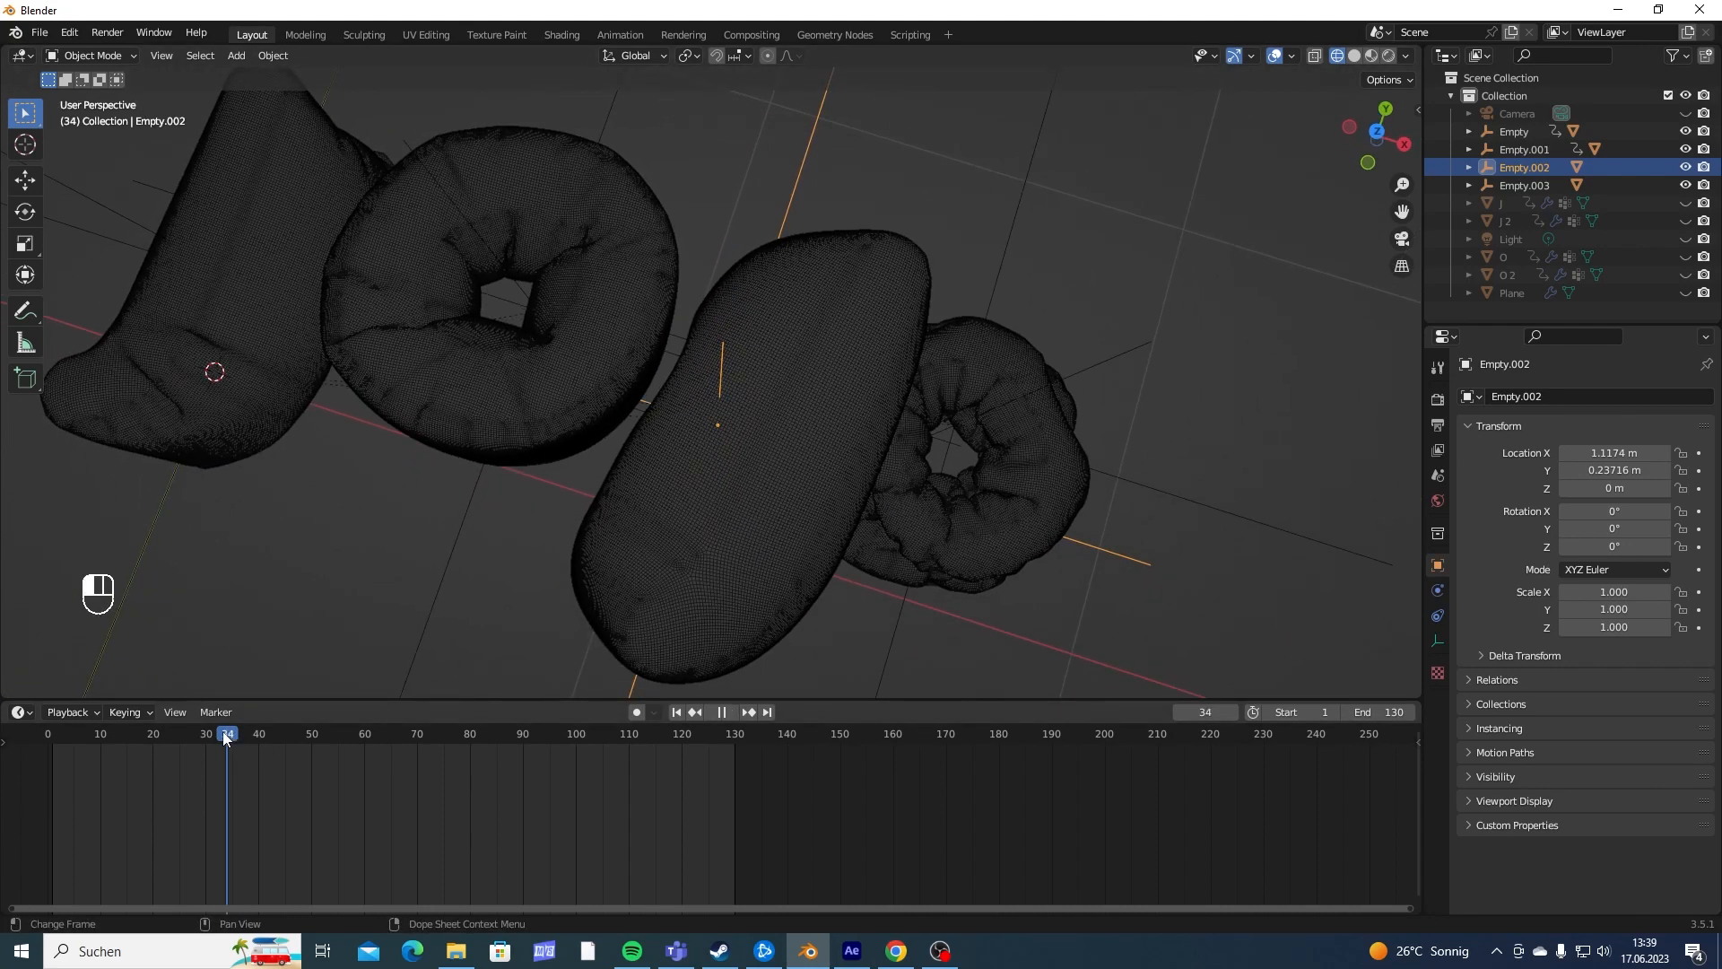
pyautogui.moveTo(223, 733); pyautogui.dragTo(226, 737)
pyautogui.press('i')
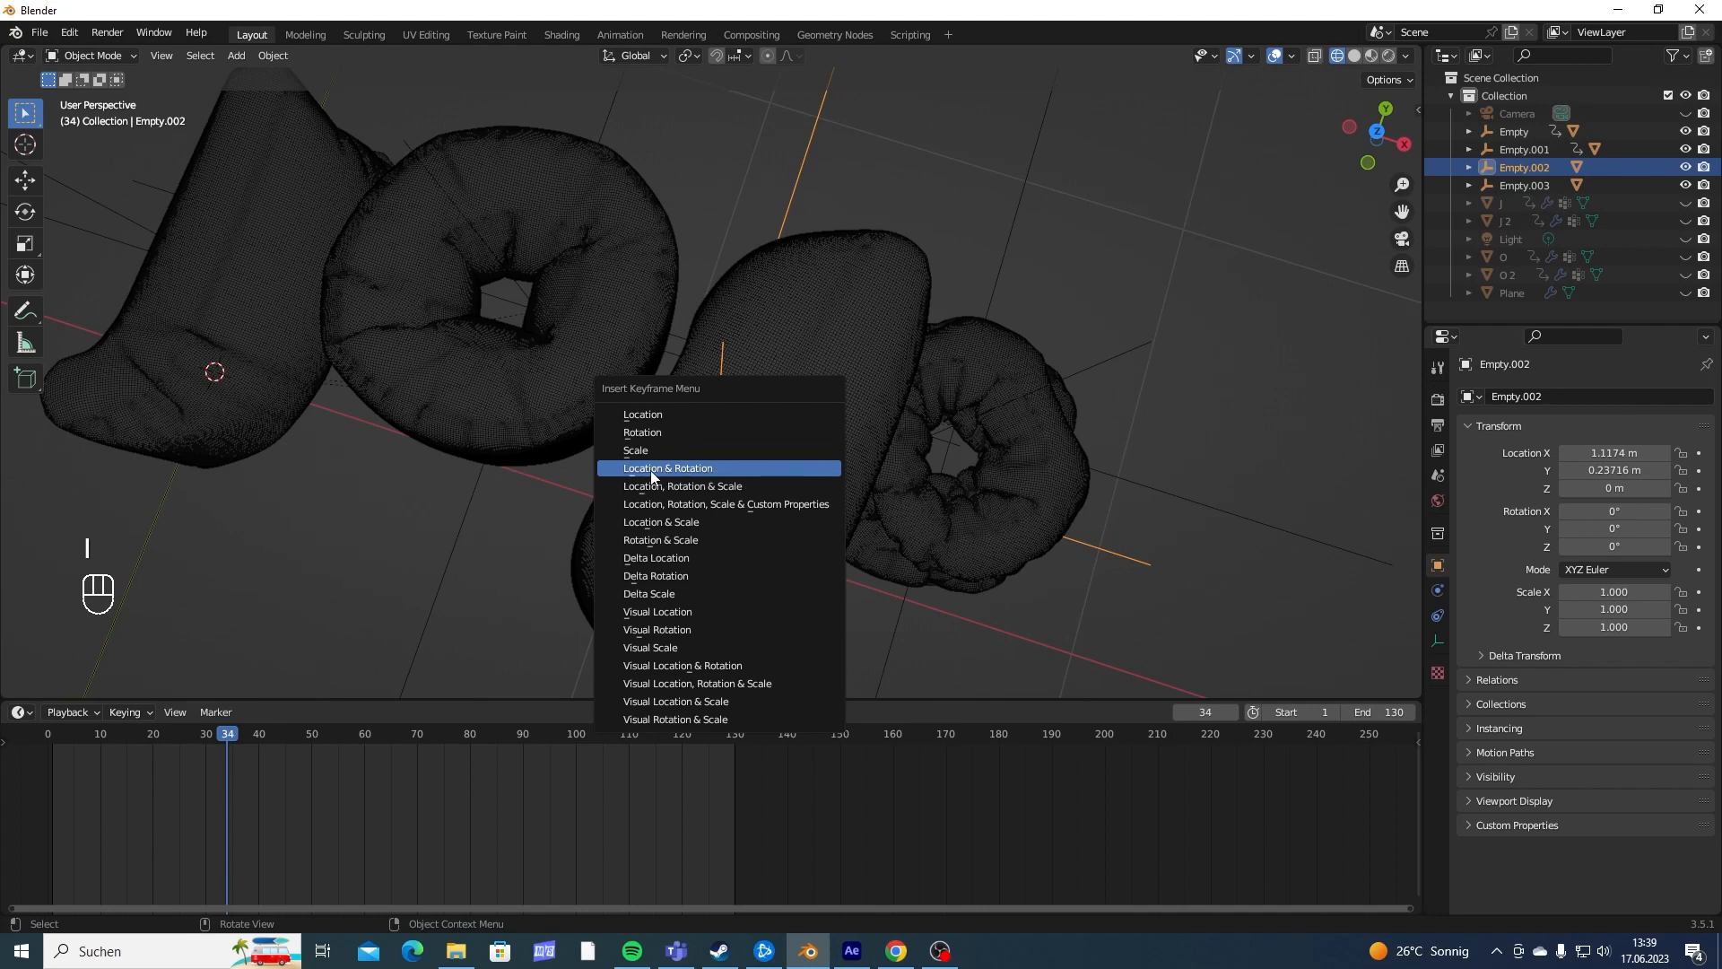
pyautogui.click(651, 540)
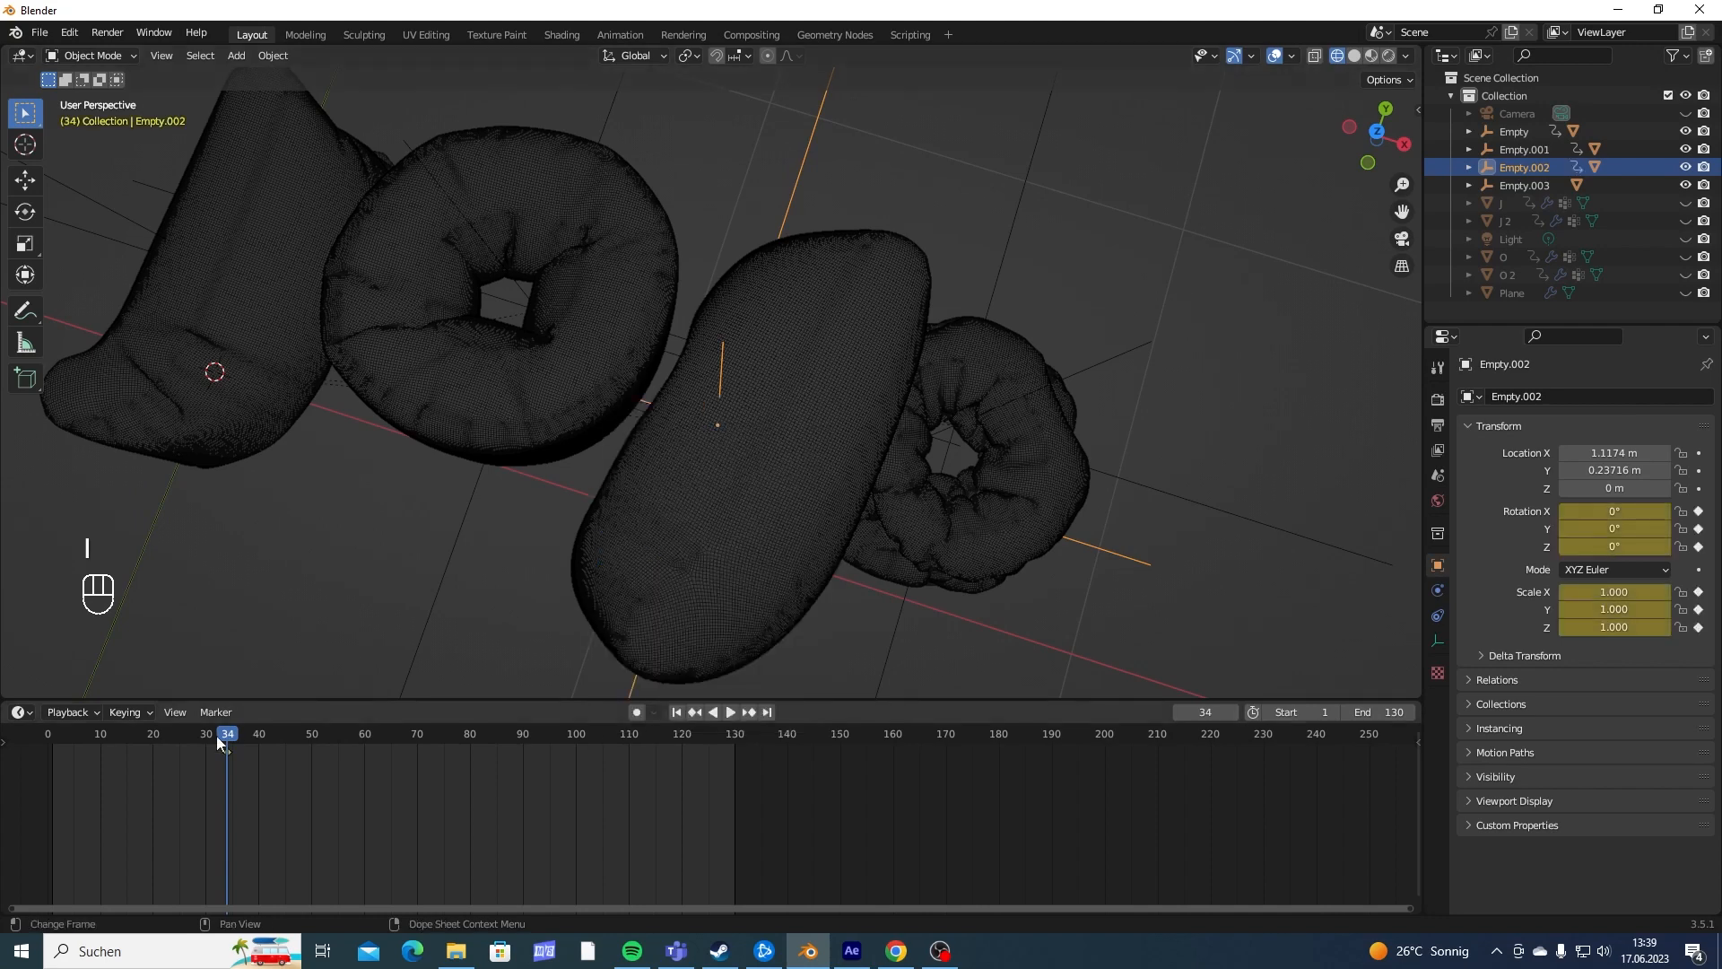
# - Rotate the second J's empty 89° about the global X axis at frame 29
pyautogui.moveTo(217, 736); pyautogui.dragTo(199, 739)
pyautogui.moveTo(779, 395); pyautogui.dragTo(709, 288, button='middle')
pyautogui.press('r')
pyautogui.press('y')
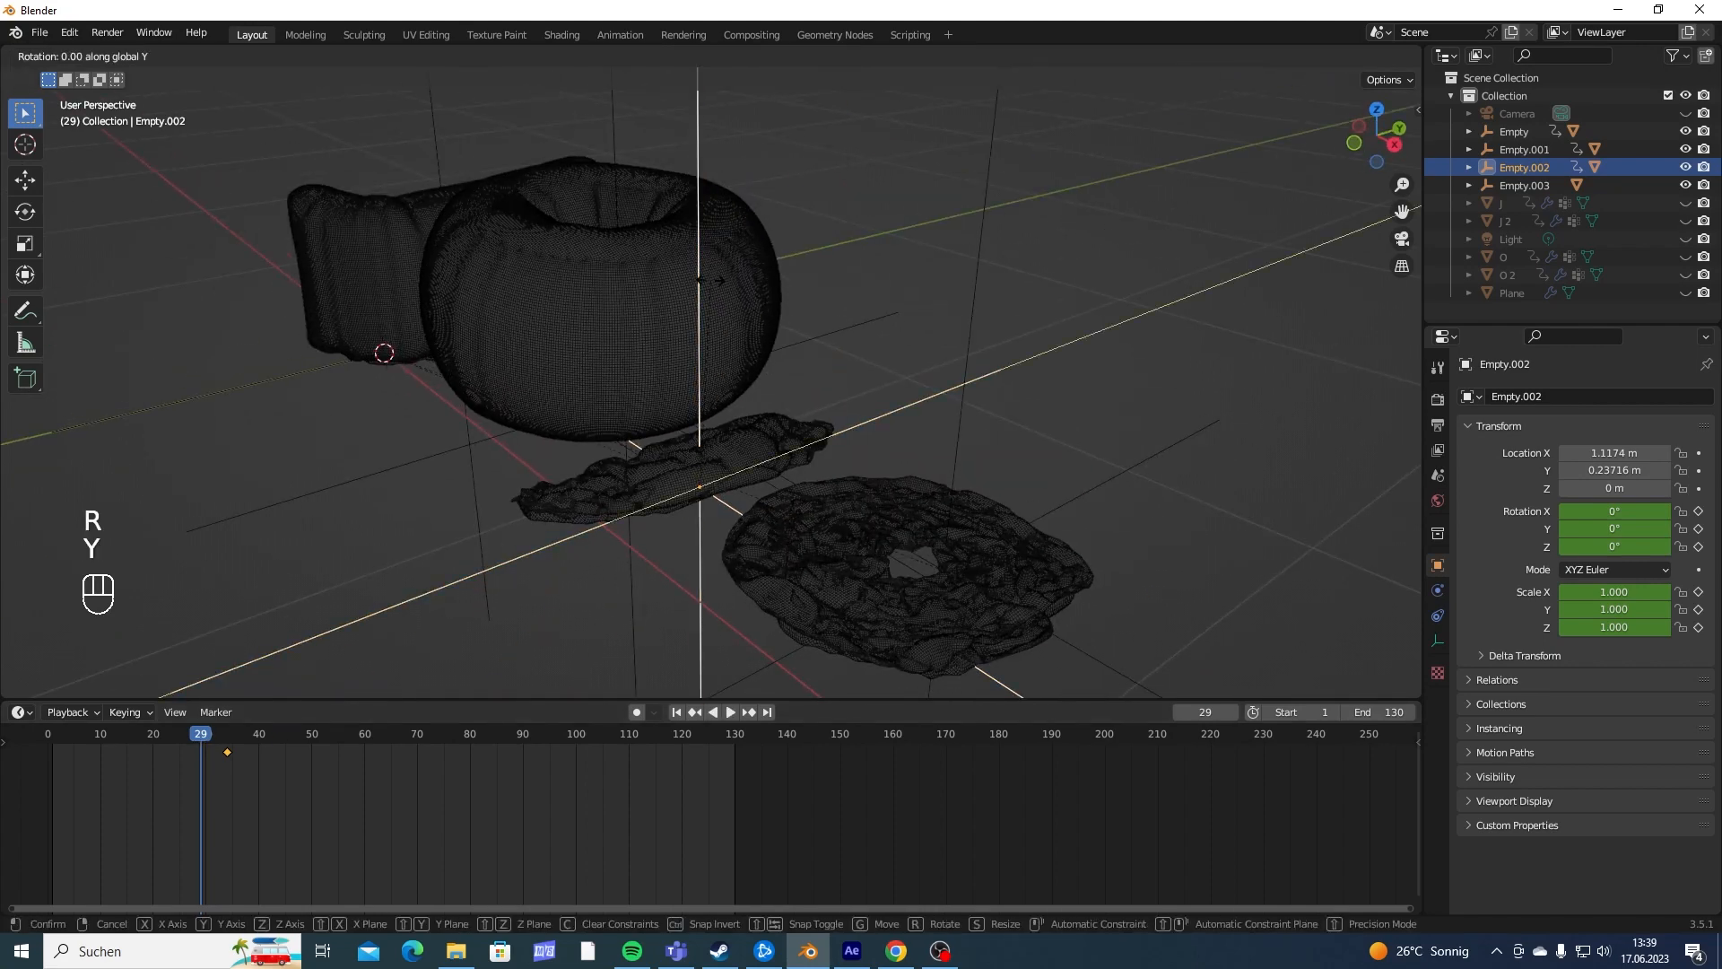
pyautogui.press('x')
pyautogui.press('8')
pyautogui.press('9')
pyautogui.press('Return')
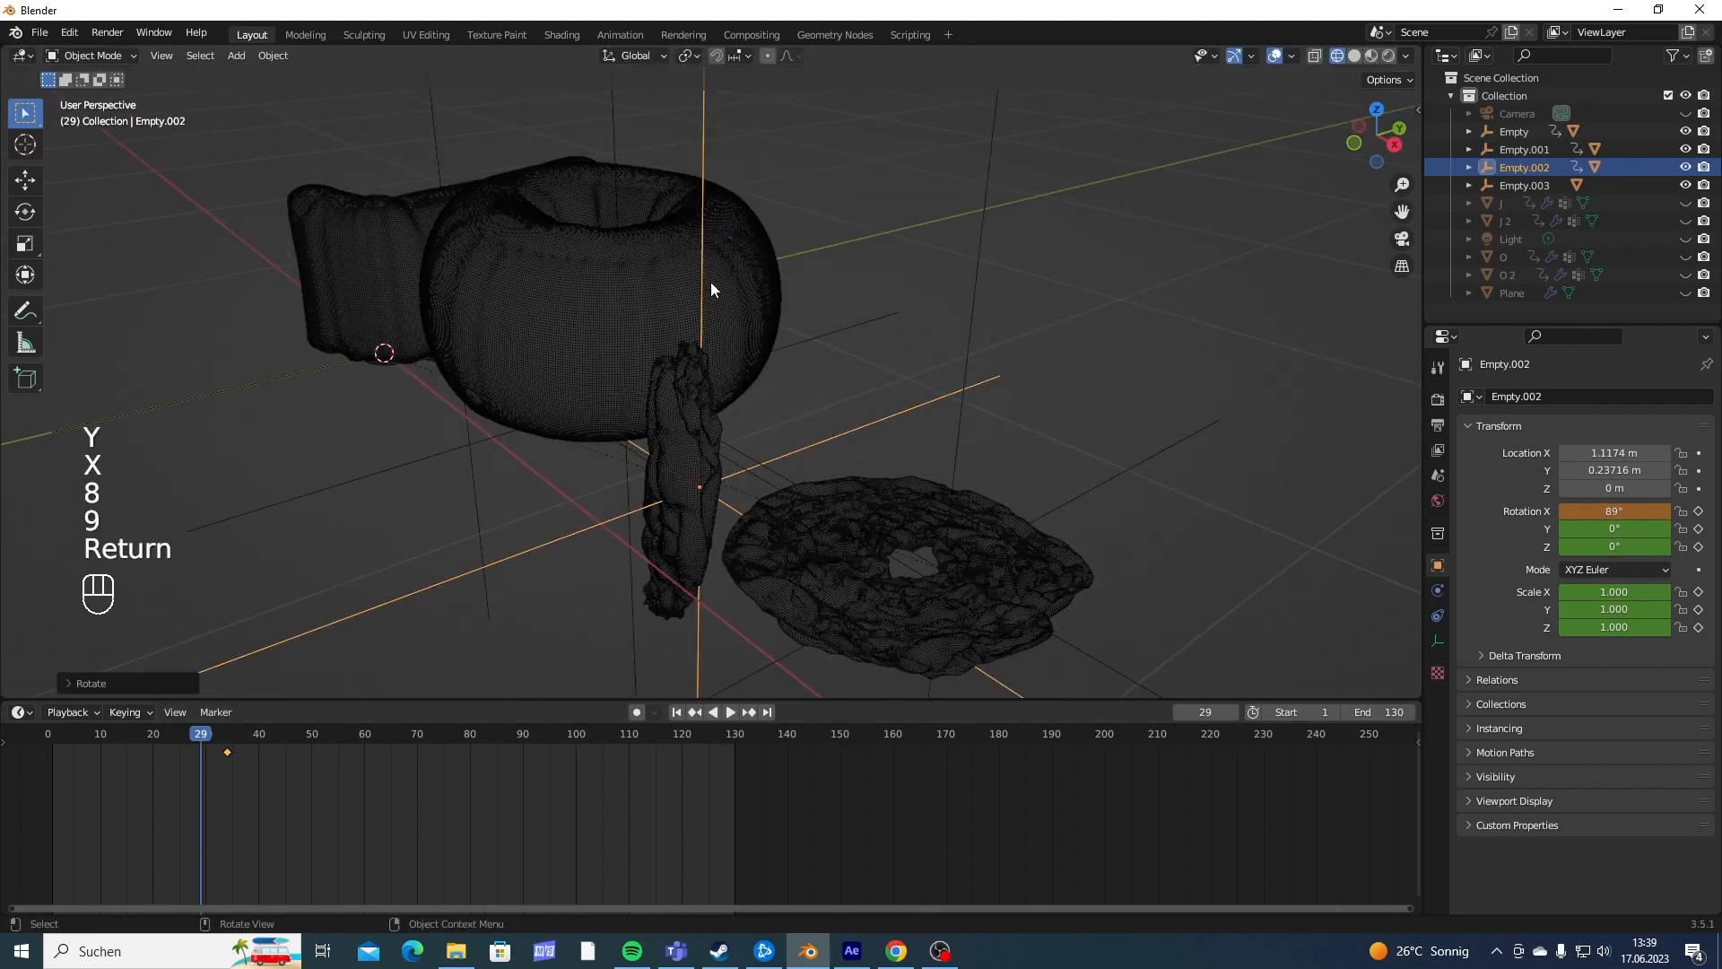
# - Scale the second J's empty to 0 and insert a Rotation & Scale keyframe at frame 29
pyautogui.press('s')
pyautogui.press('0')
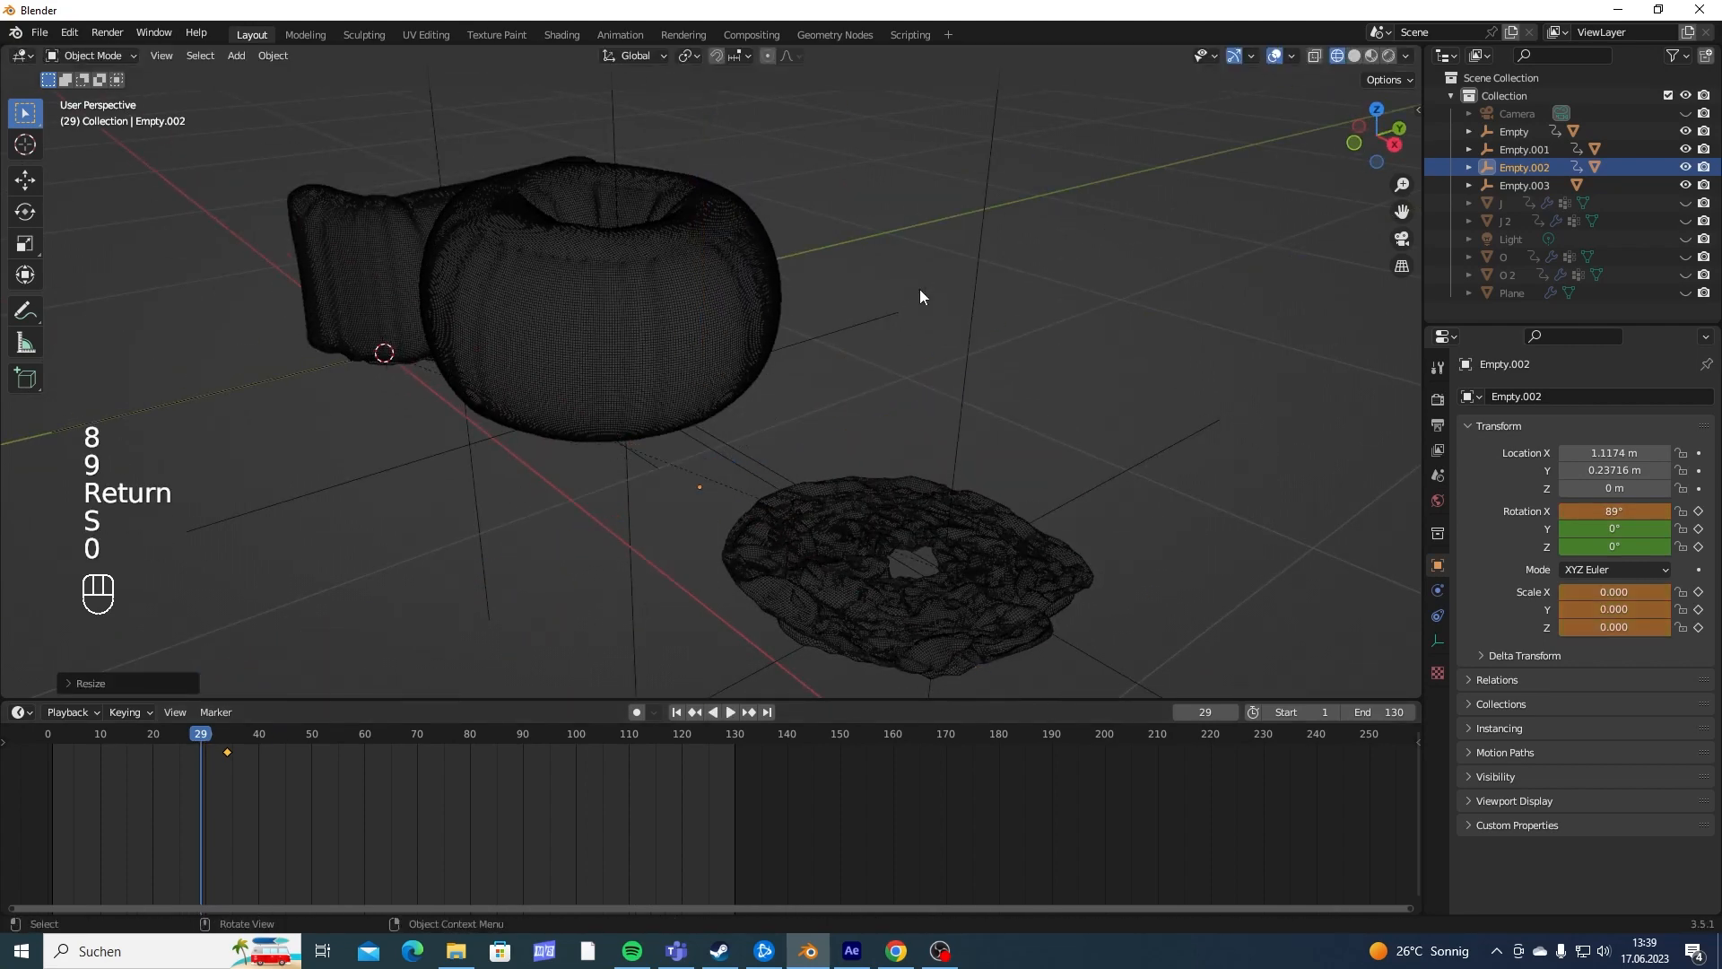
pyautogui.click(919, 290)
pyautogui.press('i')
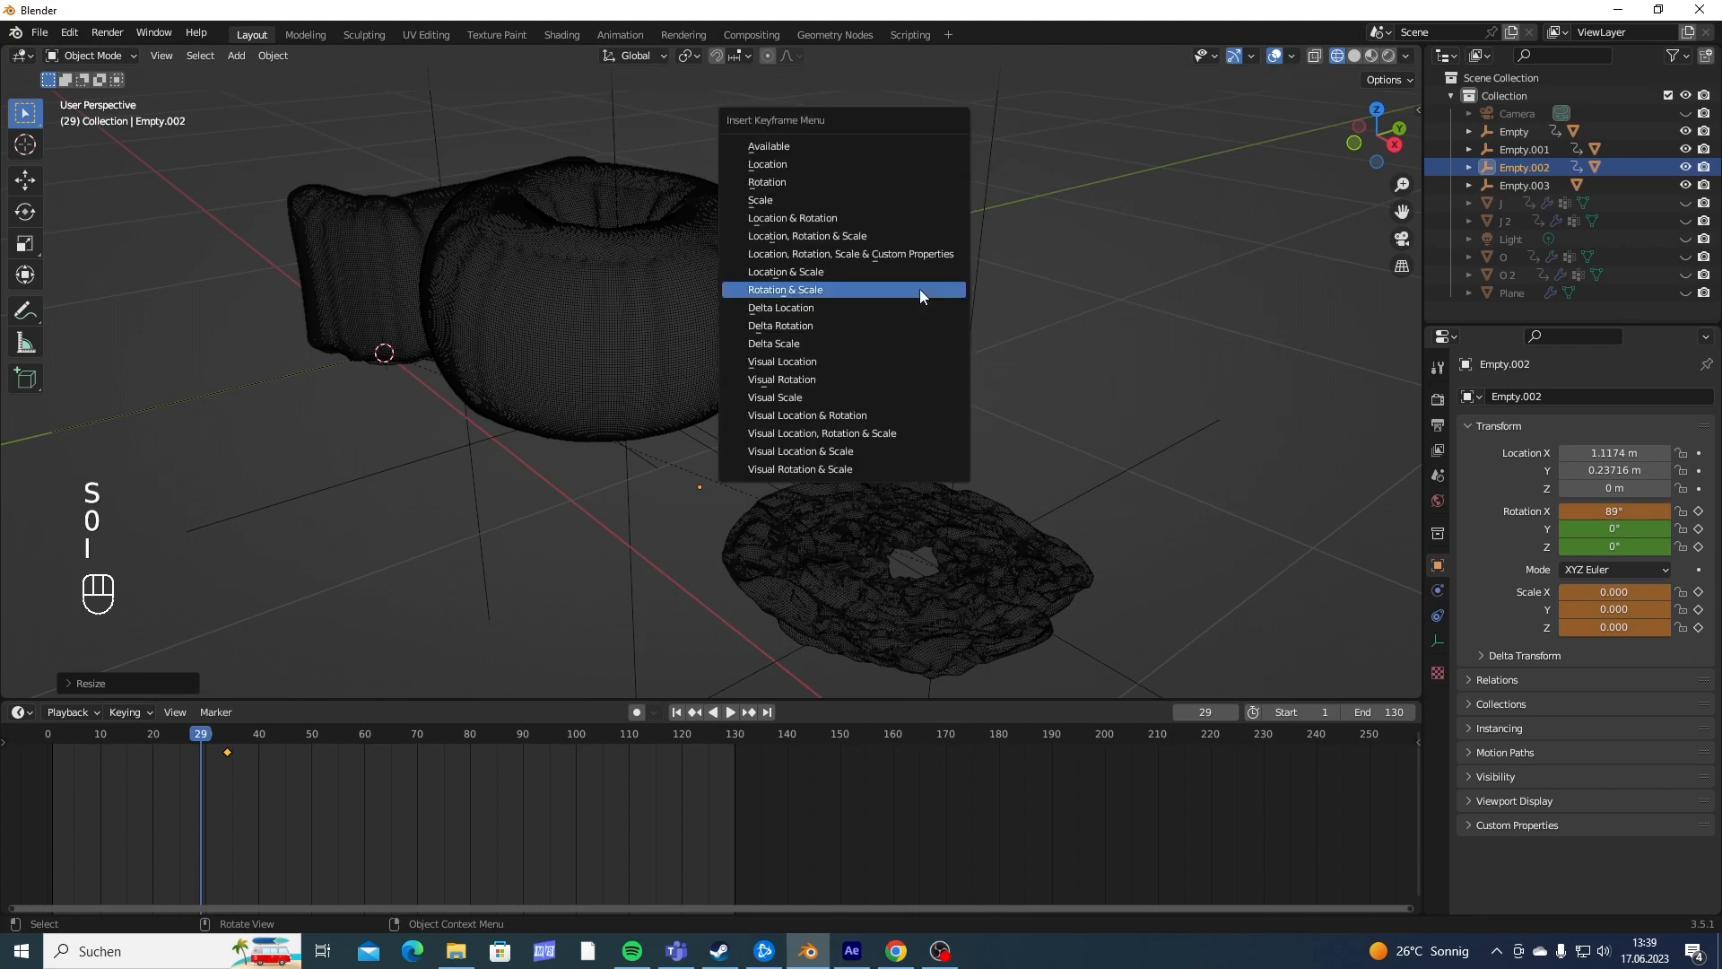
pyautogui.click(777, 290)
# - Play the animation from frame 29 to check how the second J rotates and scales into view
pyautogui.press('space')
pyautogui.press('space')
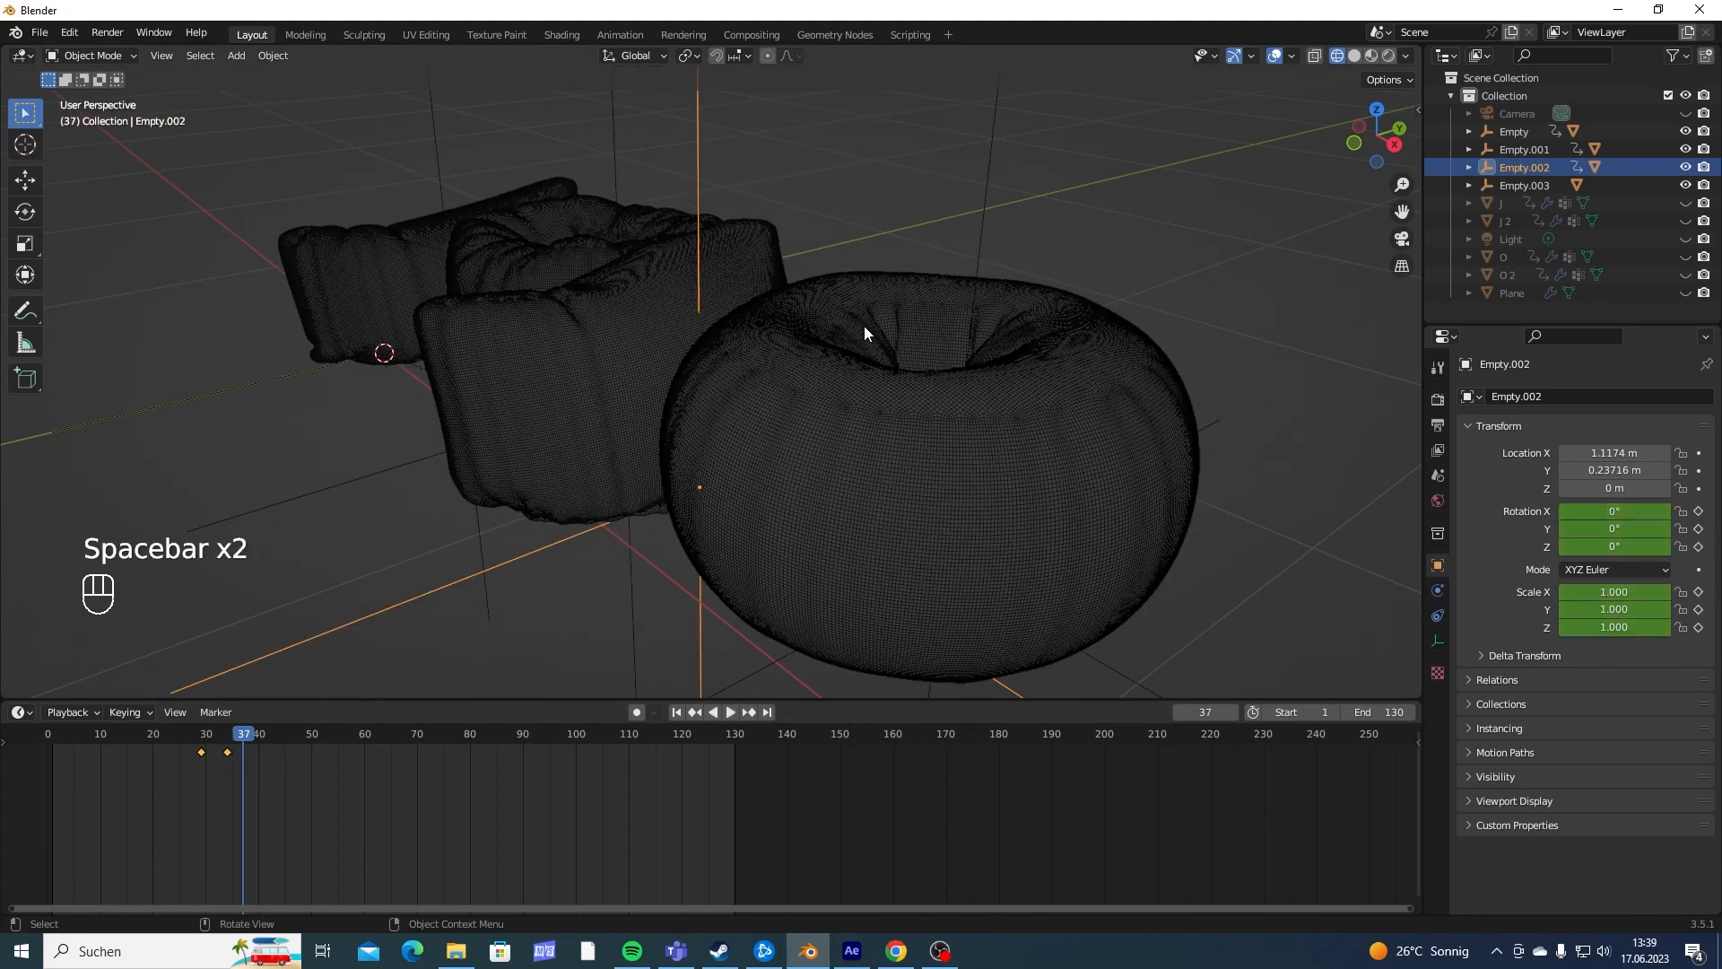
pyautogui.moveTo(864, 326); pyautogui.dragTo(850, 452, button='middle')
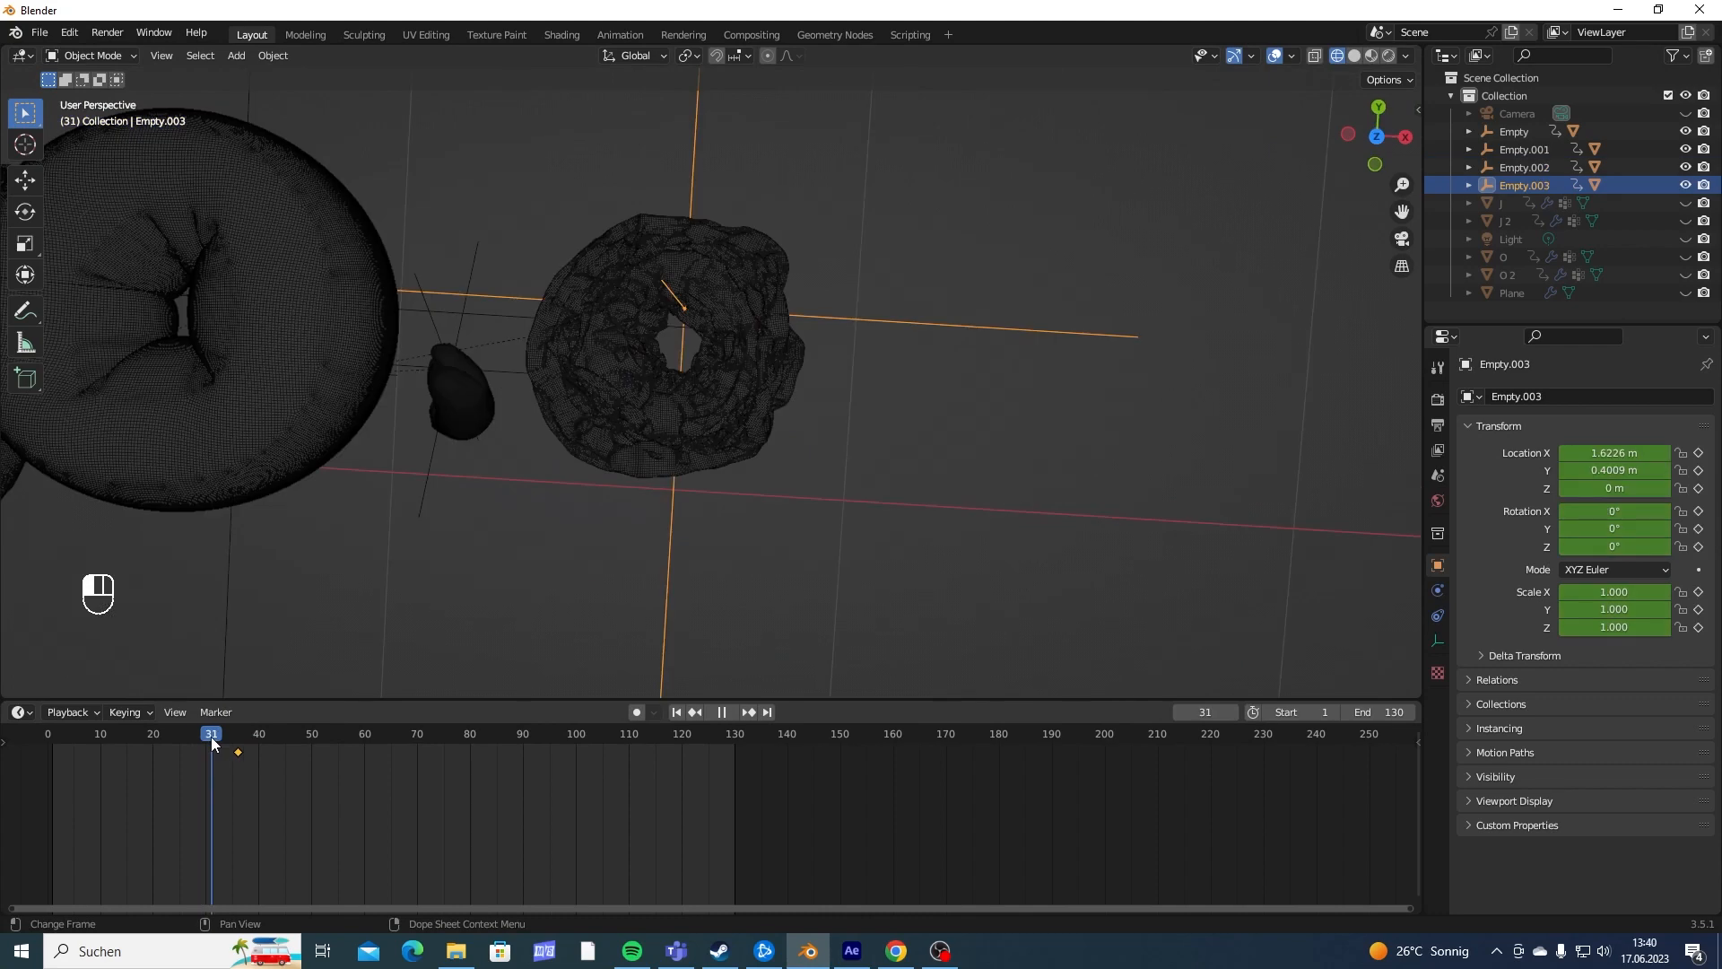
# - Scale the second O's empty to 0 at frame 32 and insert a Scale keyframe there
pyautogui.click(207, 743)
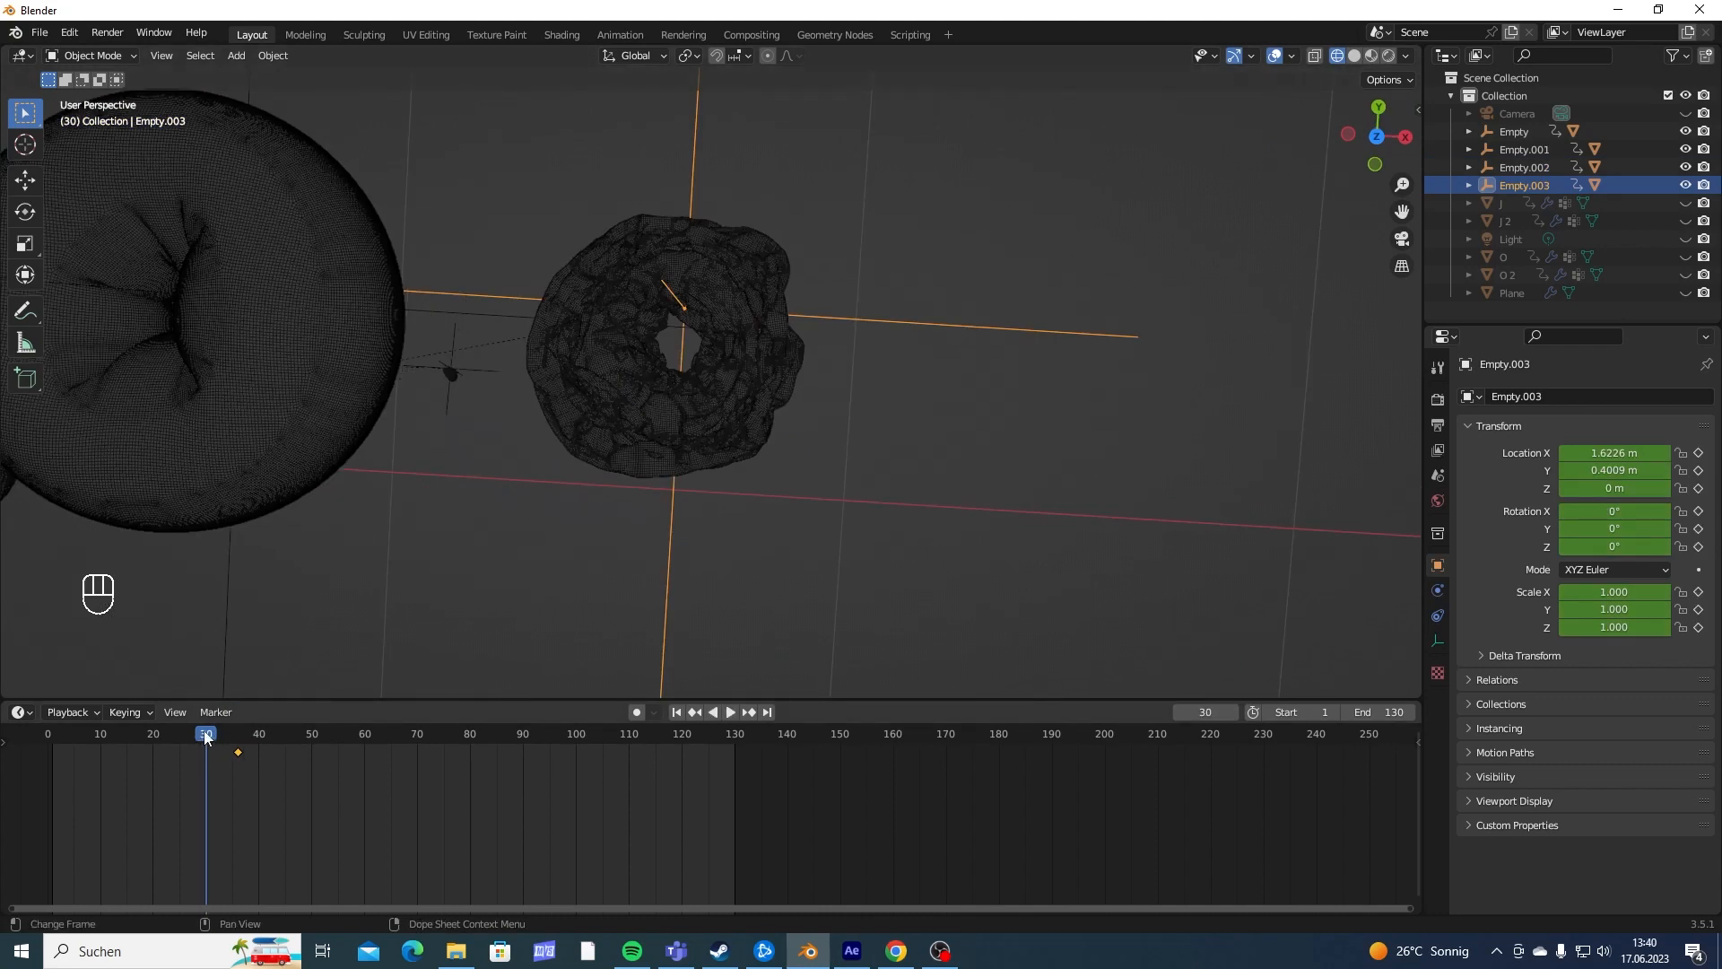
pyautogui.press('space')
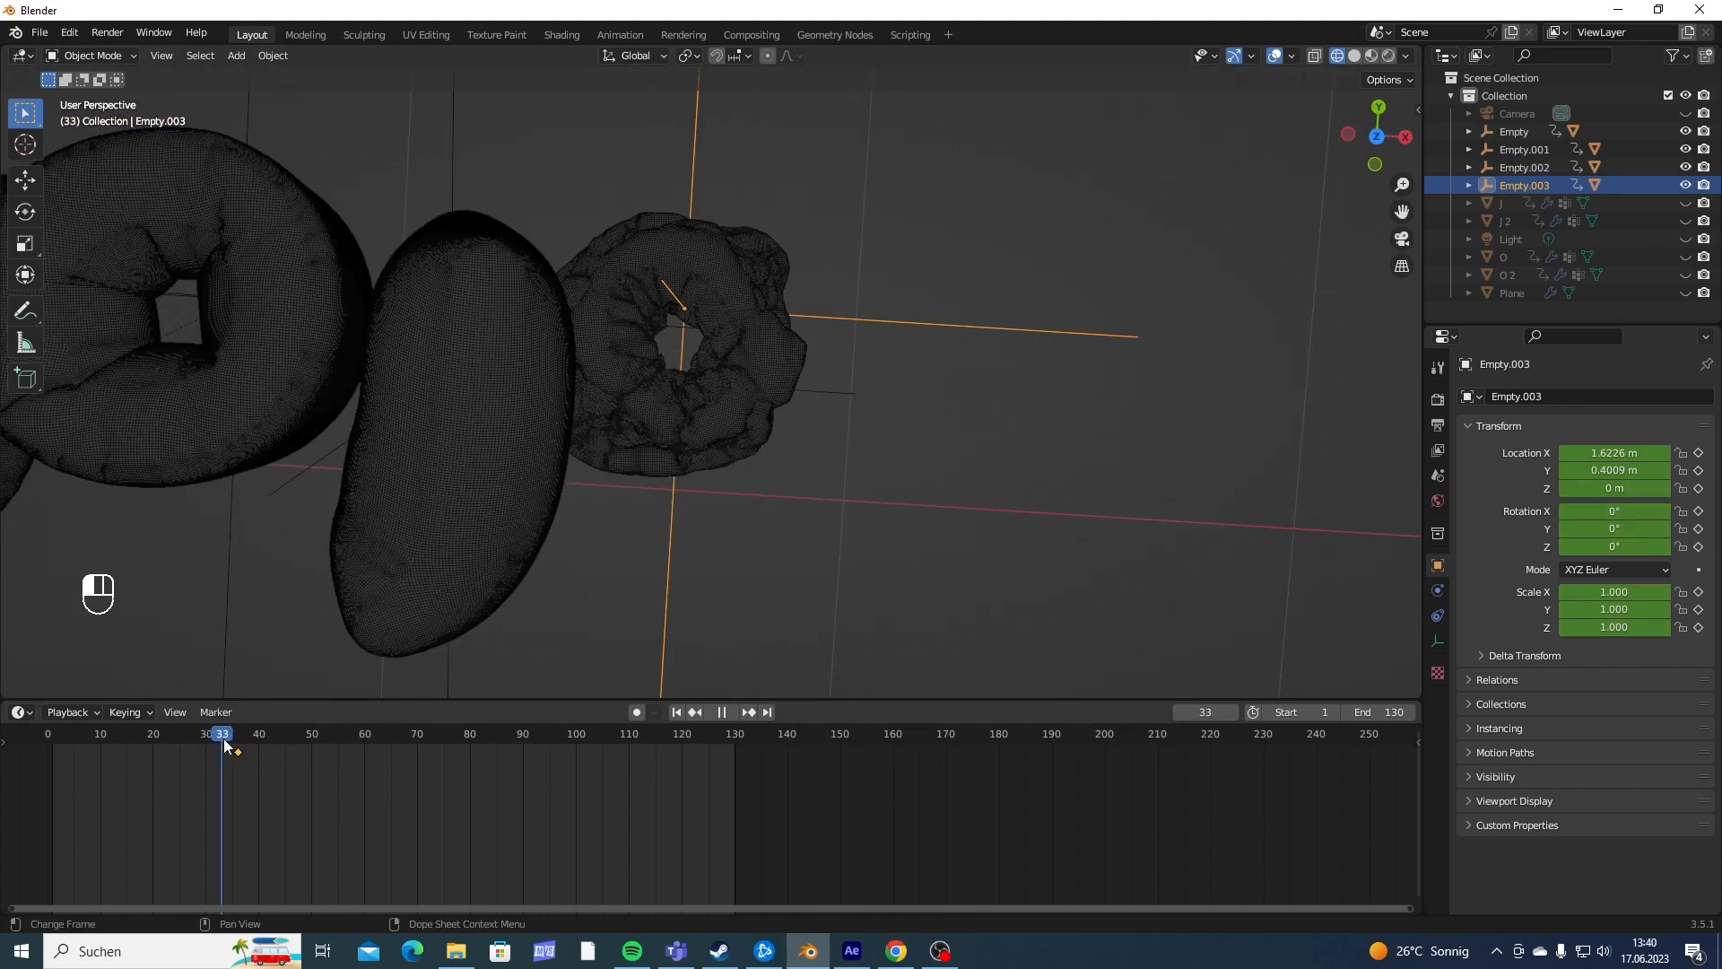
pyautogui.moveTo(222, 744); pyautogui.dragTo(217, 750)
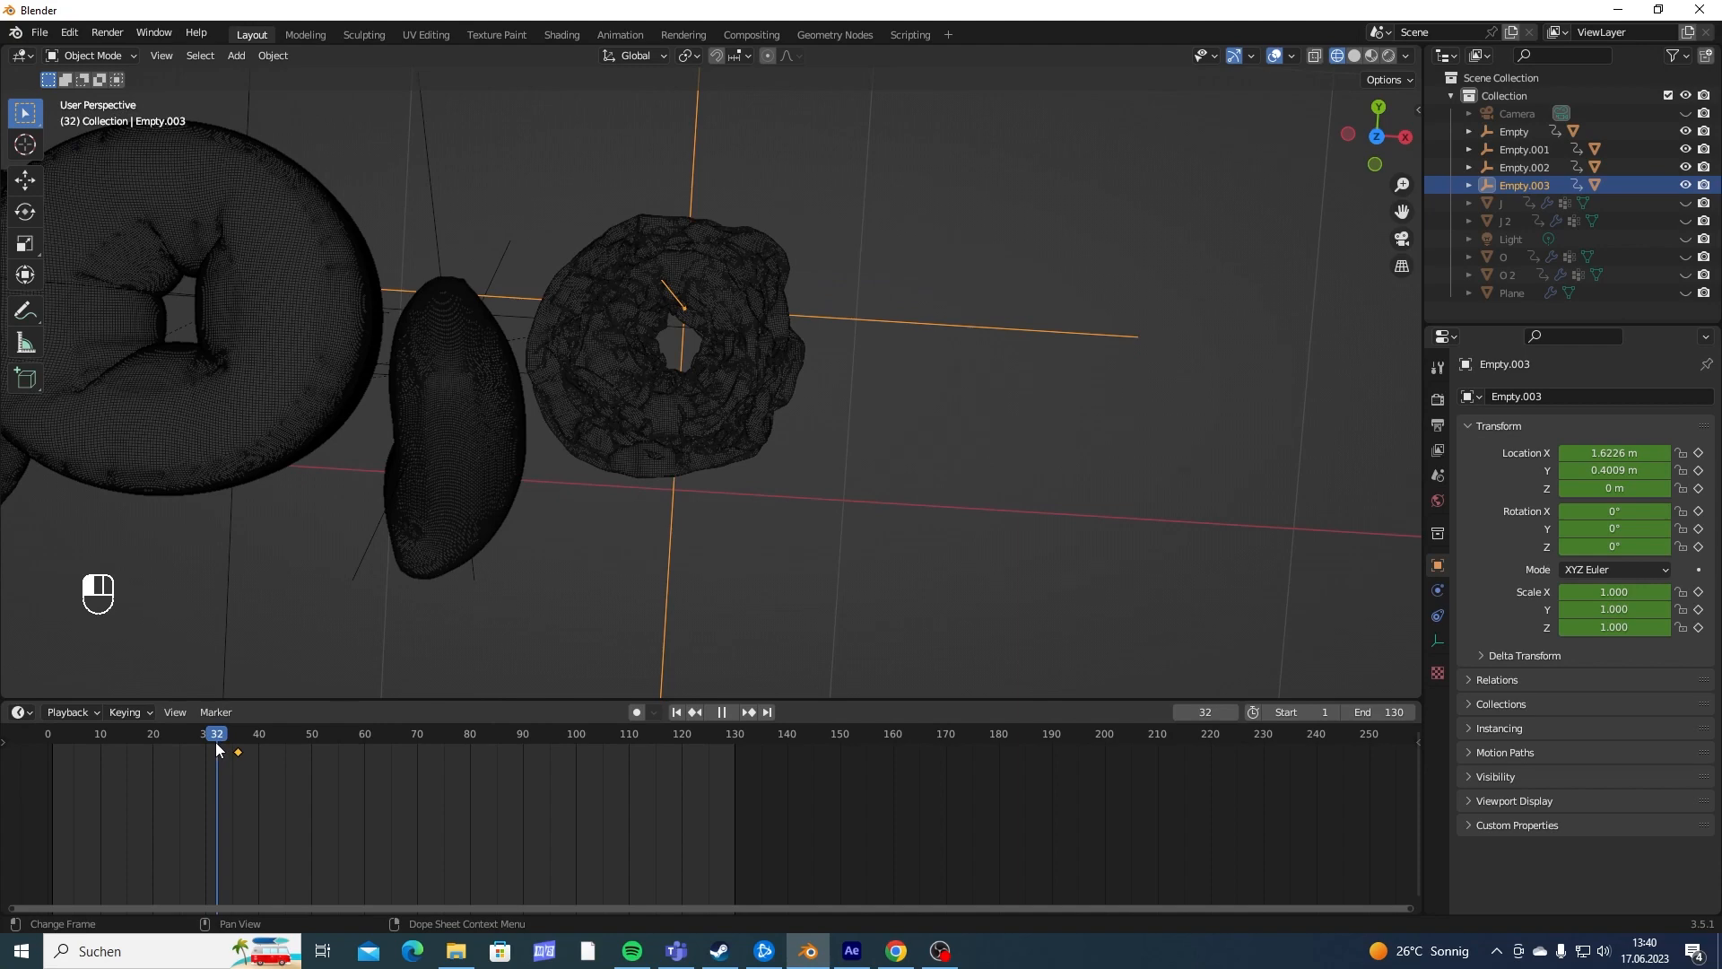
pyautogui.press('s')
pyautogui.press('0')
pyautogui.click(892, 347)
pyautogui.press('i')
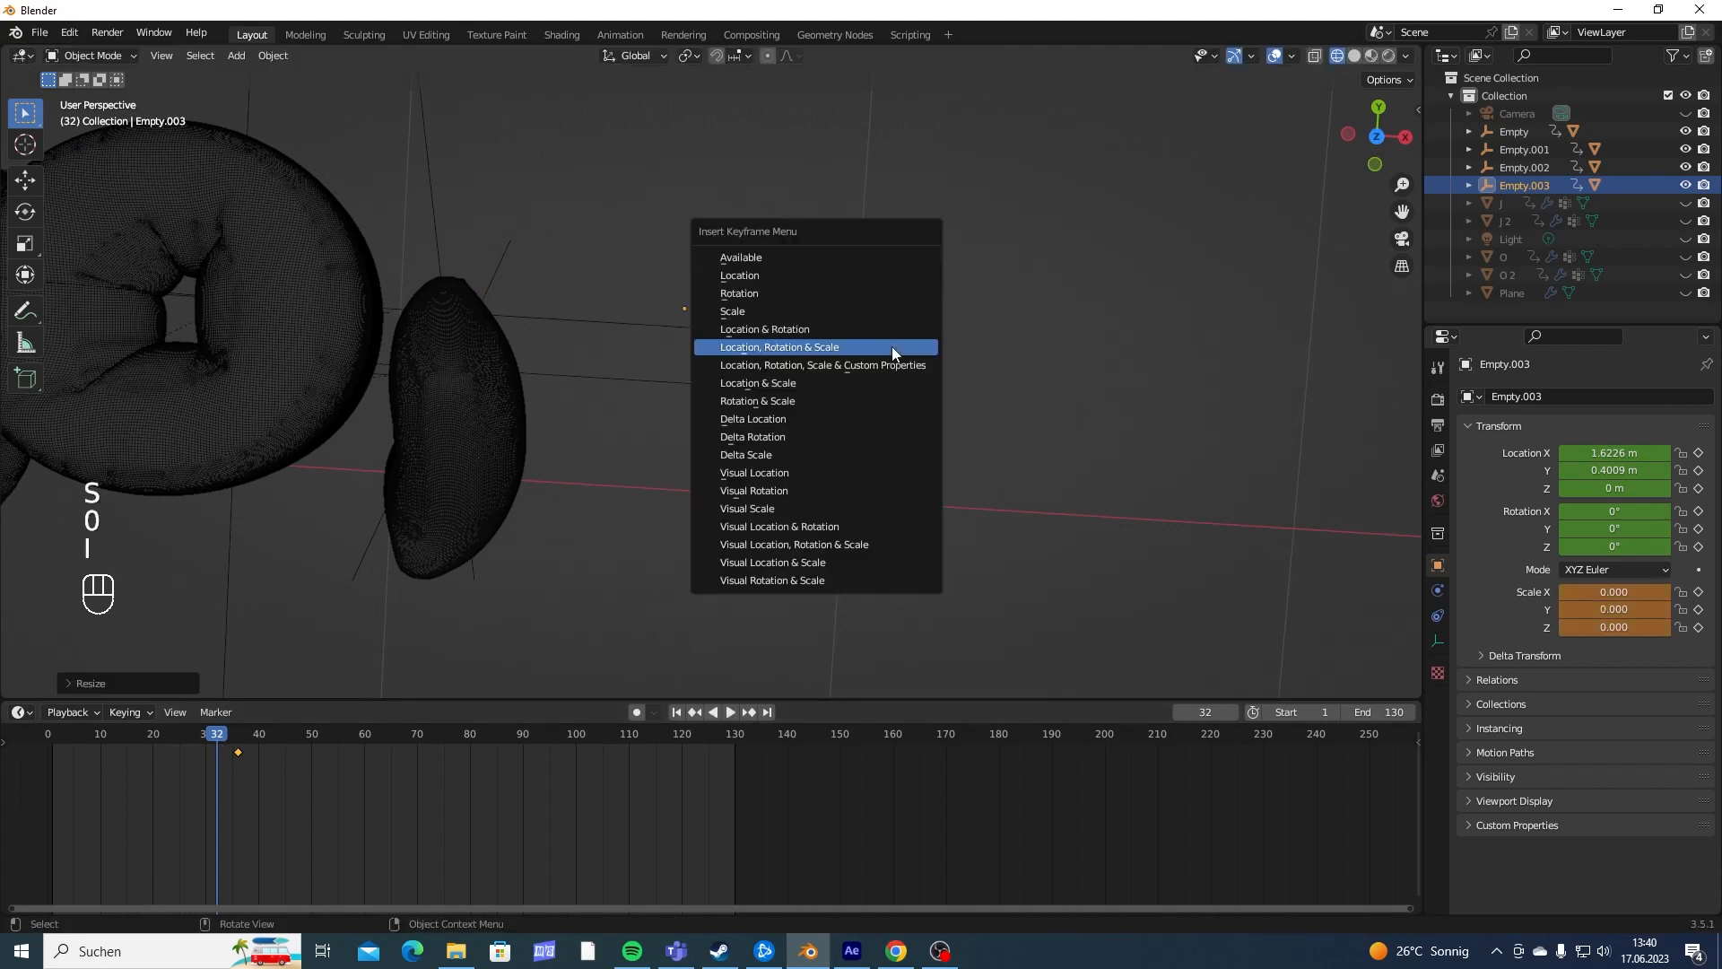
pyautogui.click(744, 311)
# - Play the animation to check the second O's scale-in and set its keyframe interpolation
pyautogui.press('space')
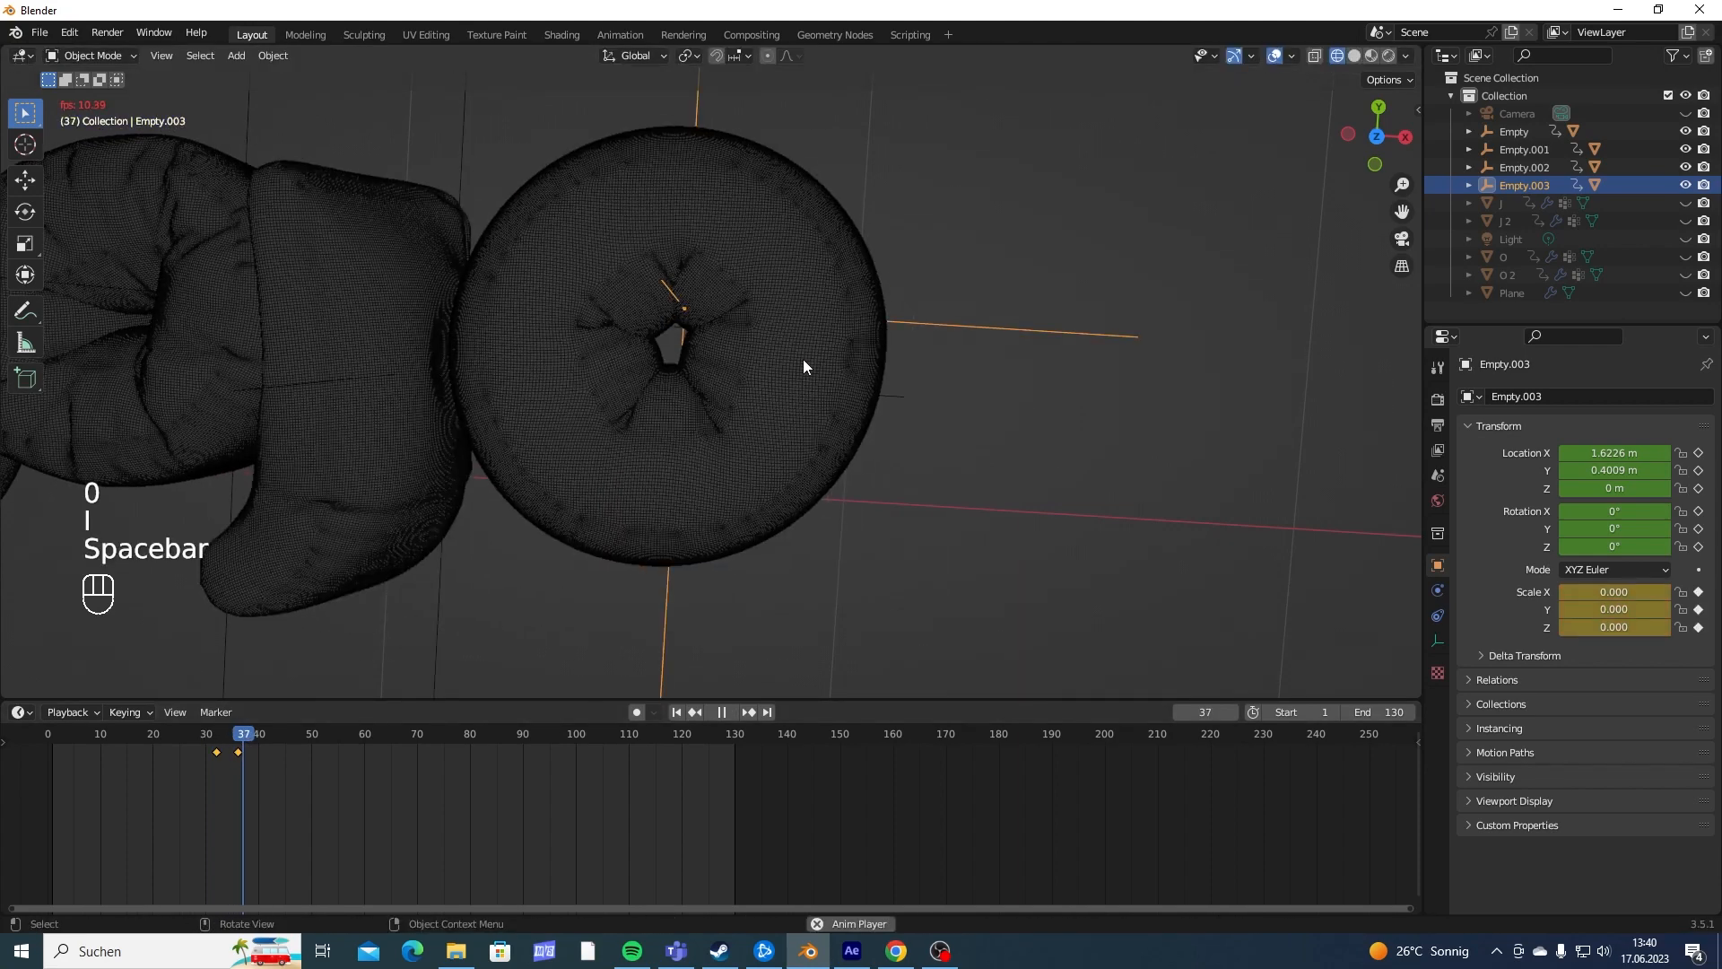
pyautogui.scroll(-5, 804, 359)
pyautogui.press('space')
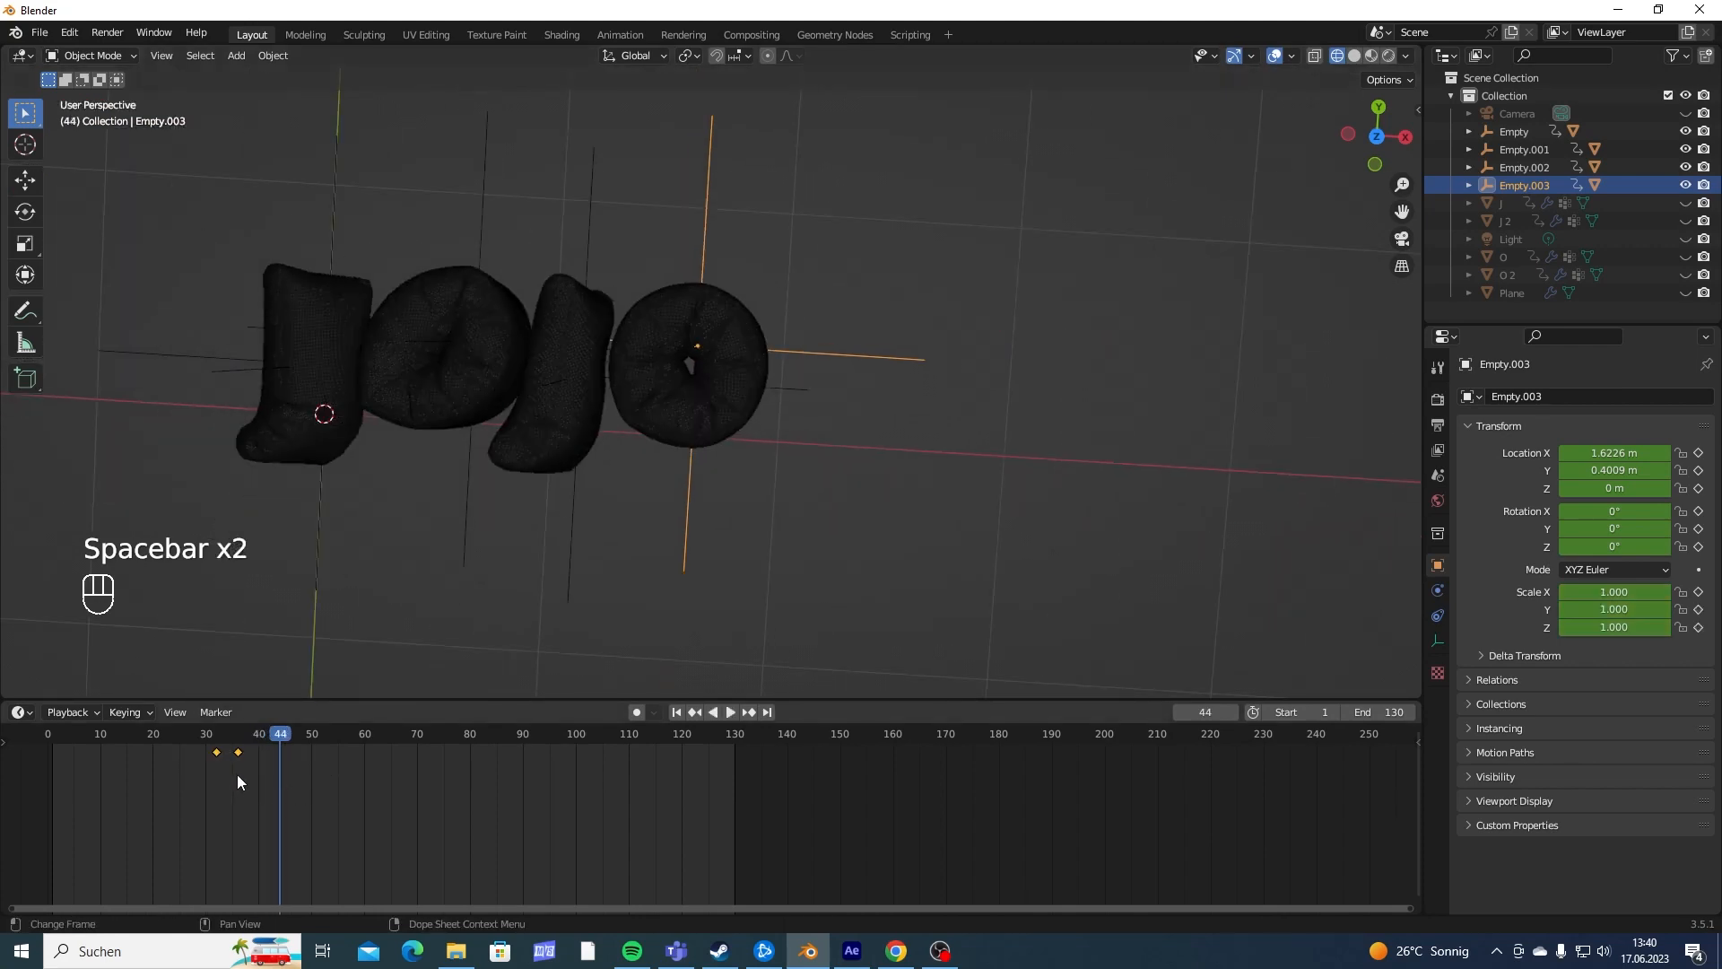
pyautogui.press('t')
pyautogui.click(201, 773)
# - Add a mesh plane and scale it up so it extends well beyond all four letters
pyautogui.keyDown('shift'); pyautogui.moveTo(591, 406); pyautogui.dragTo(814, 431, button='middle'); pyautogui.keyUp('shift')
pyautogui.scroll(3, 823, 374)
pyautogui.moveTo(995, 408); pyautogui.dragTo(908, 293, button='middle')
pyautogui.moveTo(628, 319); pyautogui.dragTo(771, 363, button='middle')
pyautogui.keyDown('shift'); pyautogui.moveTo(458, 386); pyautogui.dragTo(762, 521, button='middle'); pyautogui.keyUp('shift')
pyautogui.keyDown('shift'); pyautogui.moveTo(913, 529); pyautogui.dragTo(730, 439, button='middle'); pyautogui.keyUp('shift')
pyautogui.scroll(-1, 730, 439)
pyautogui.moveTo(588, 426)
pyautogui.mouseDown(button='middle')
pyautogui.moveTo(628, 492)
pyautogui.moveTo(705, 416)
pyautogui.mouseUp(button='middle')
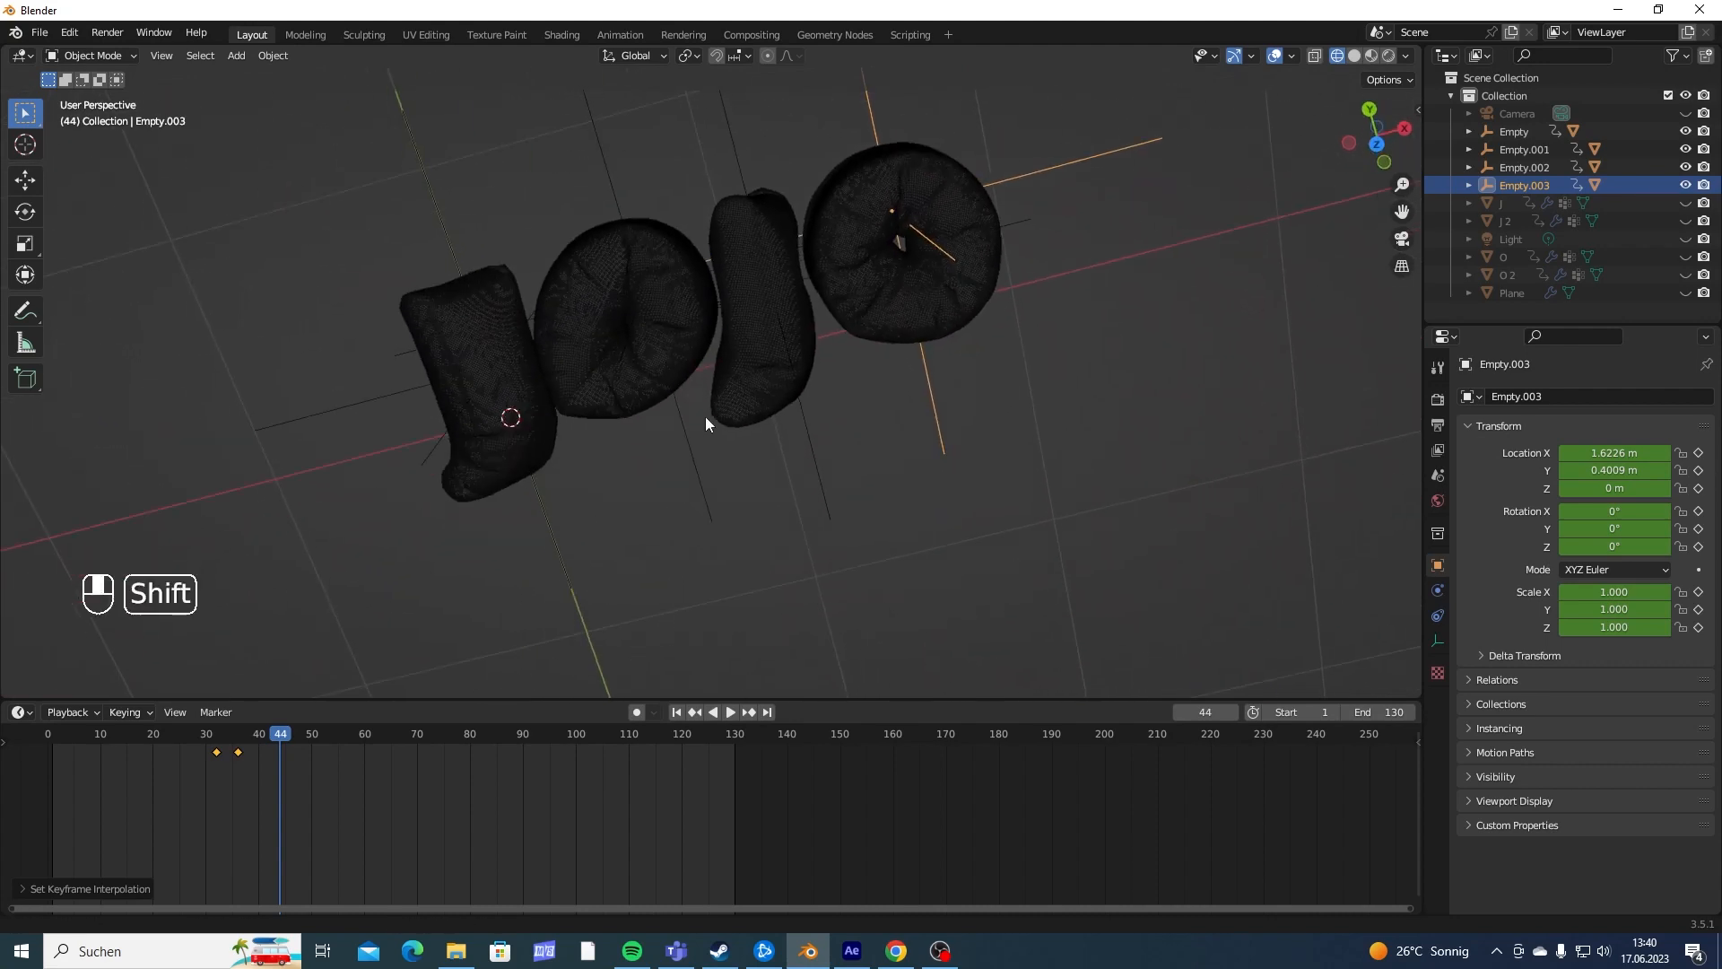
pyautogui.hotkey('shift', 'a')
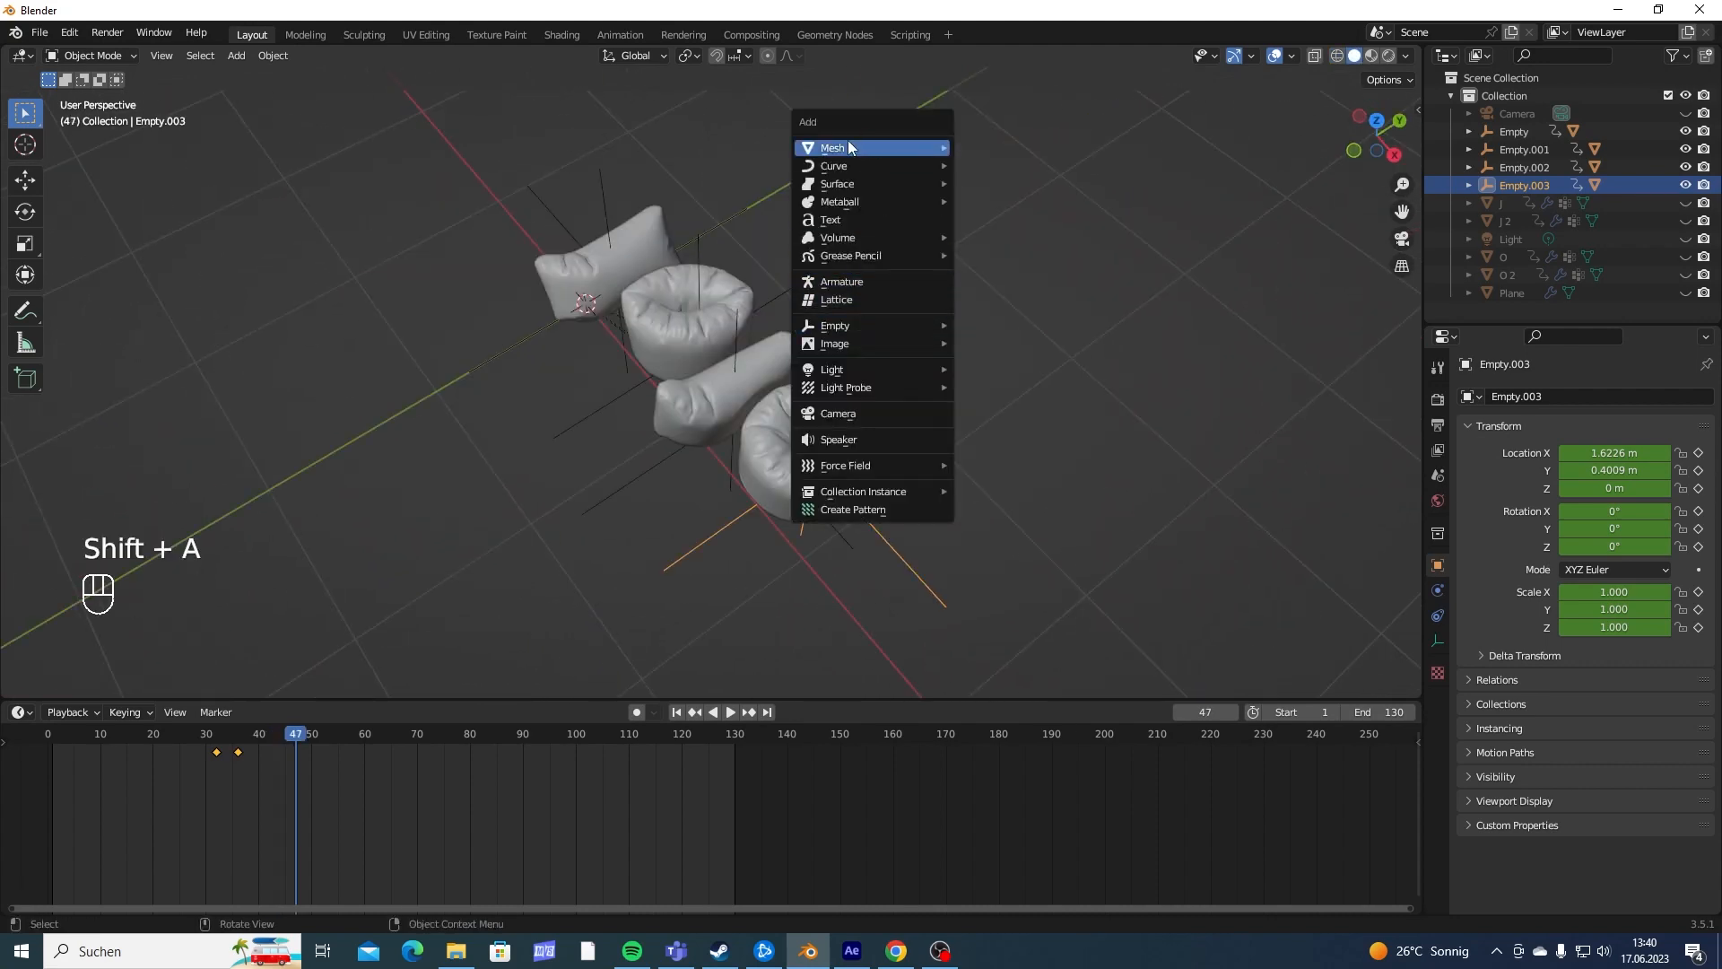
pyautogui.moveTo(843, 148)
pyautogui.click(972, 147)
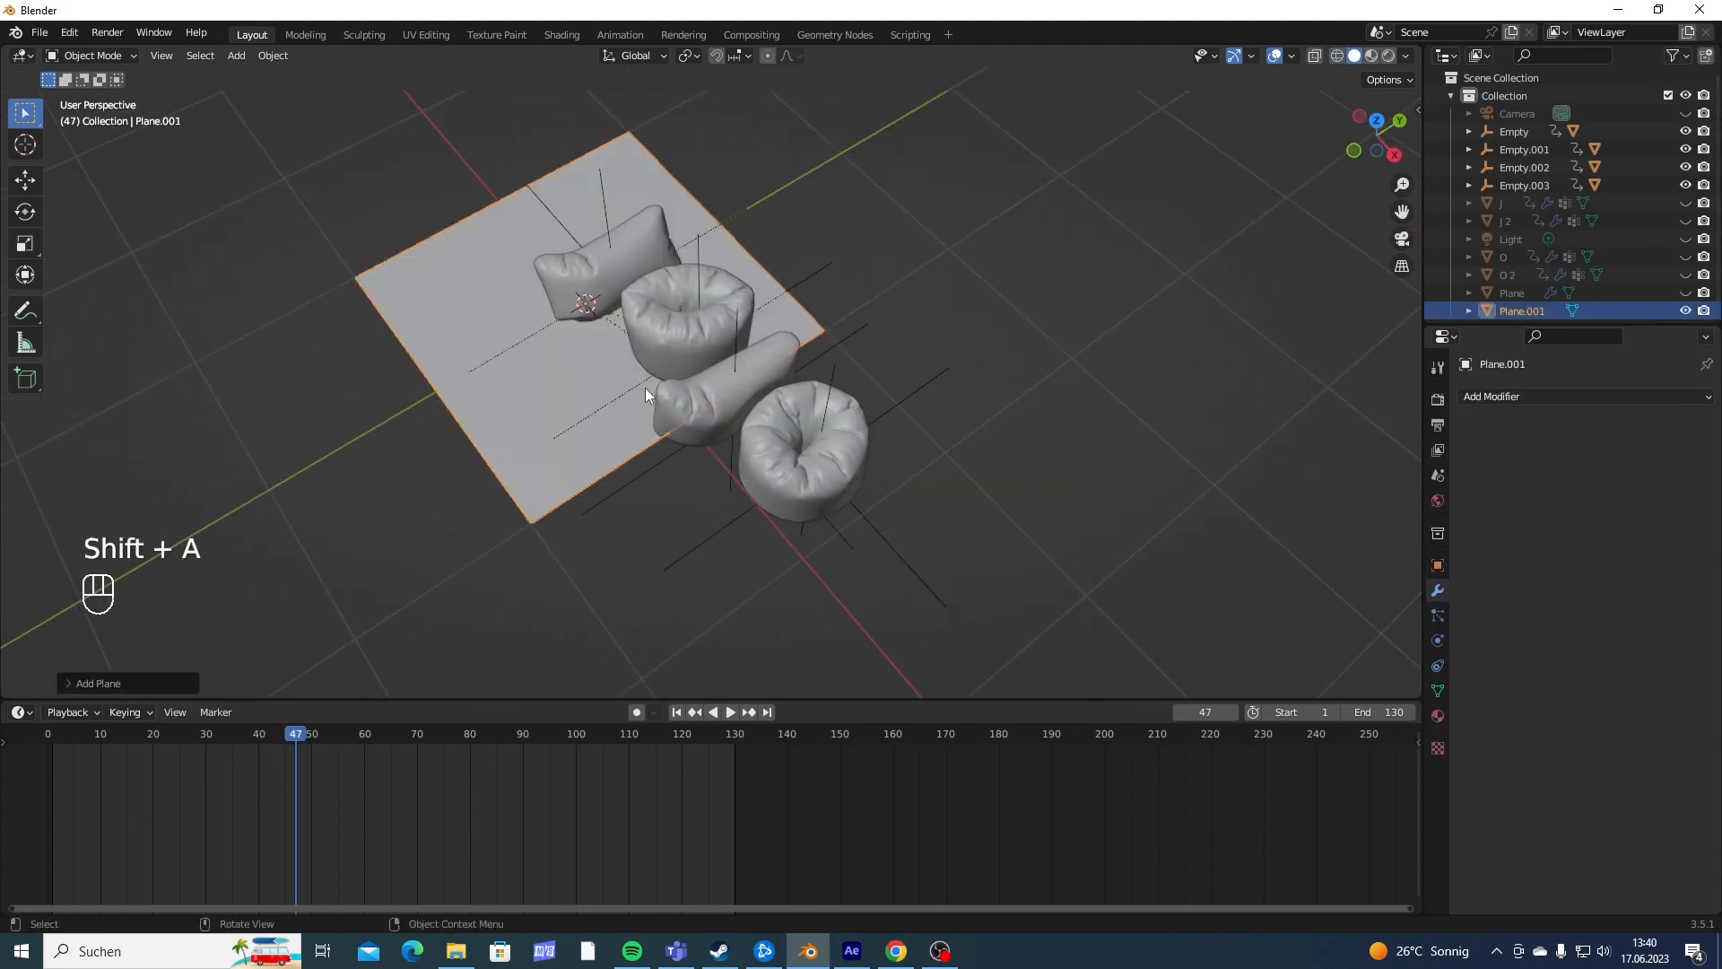
pyautogui.press('s')
pyautogui.click(805, 423)
# - Move the plane along the global X and Y axes to center it beneath the letters
pyautogui.press('g')
pyautogui.press('y')
pyautogui.press('x')
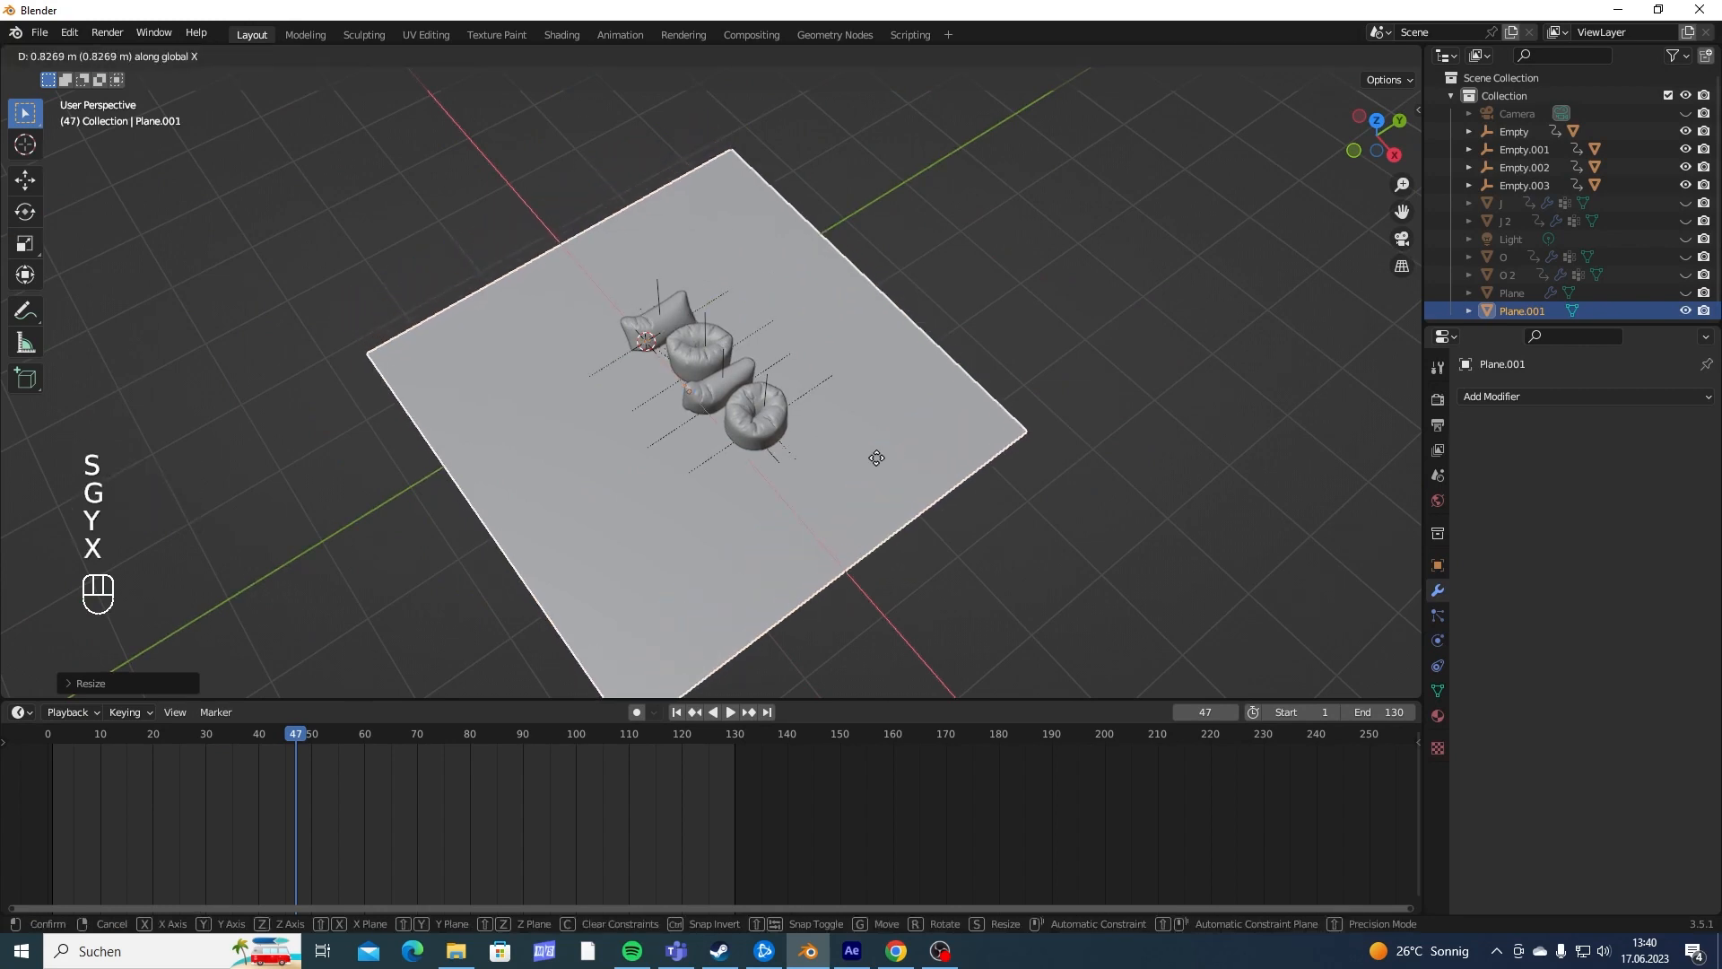
pyautogui.click(884, 400)
pyautogui.moveTo(885, 400); pyautogui.dragTo(831, 365, button='middle')
pyautogui.press('g')
pyautogui.press('y')
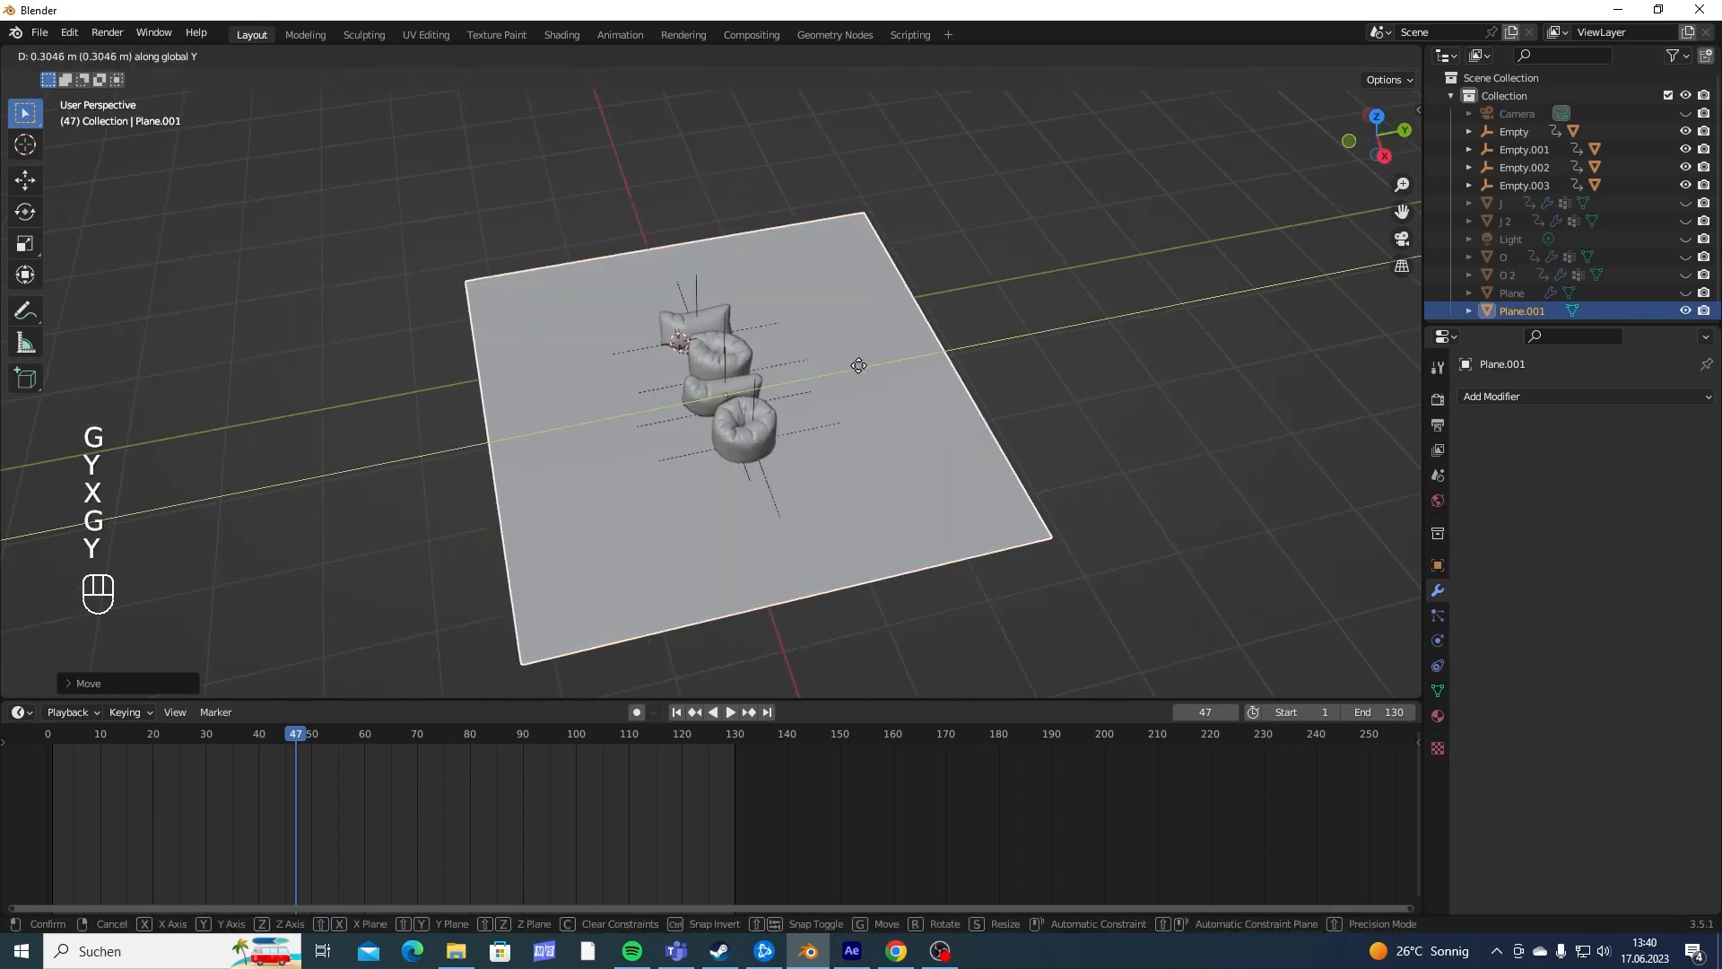
pyautogui.click(790, 430)
# - Add an area light and raise it about 2.06 m along the global Z axis
pyautogui.scroll(5, 931, 389)
pyautogui.moveTo(931, 390); pyautogui.dragTo(829, 328, button='middle')
pyautogui.hotkey('shift', 'a')
pyautogui.moveTo(765, 550)
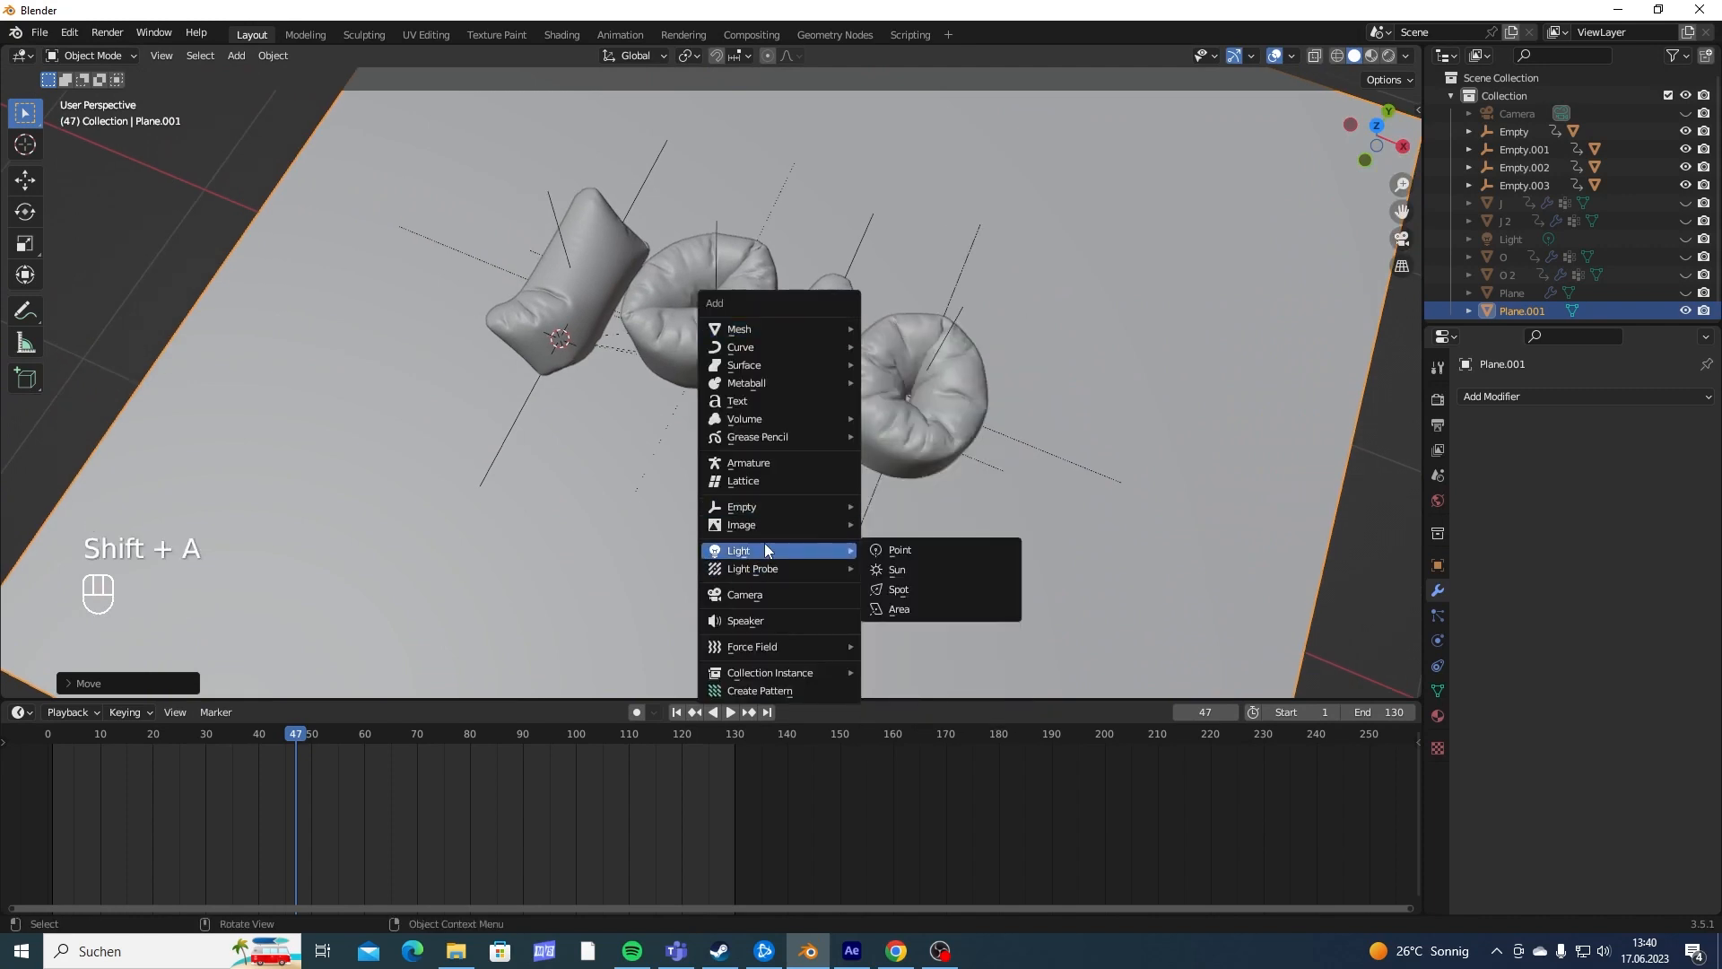
pyautogui.click(899, 609)
pyautogui.scroll(-4, 816, 337)
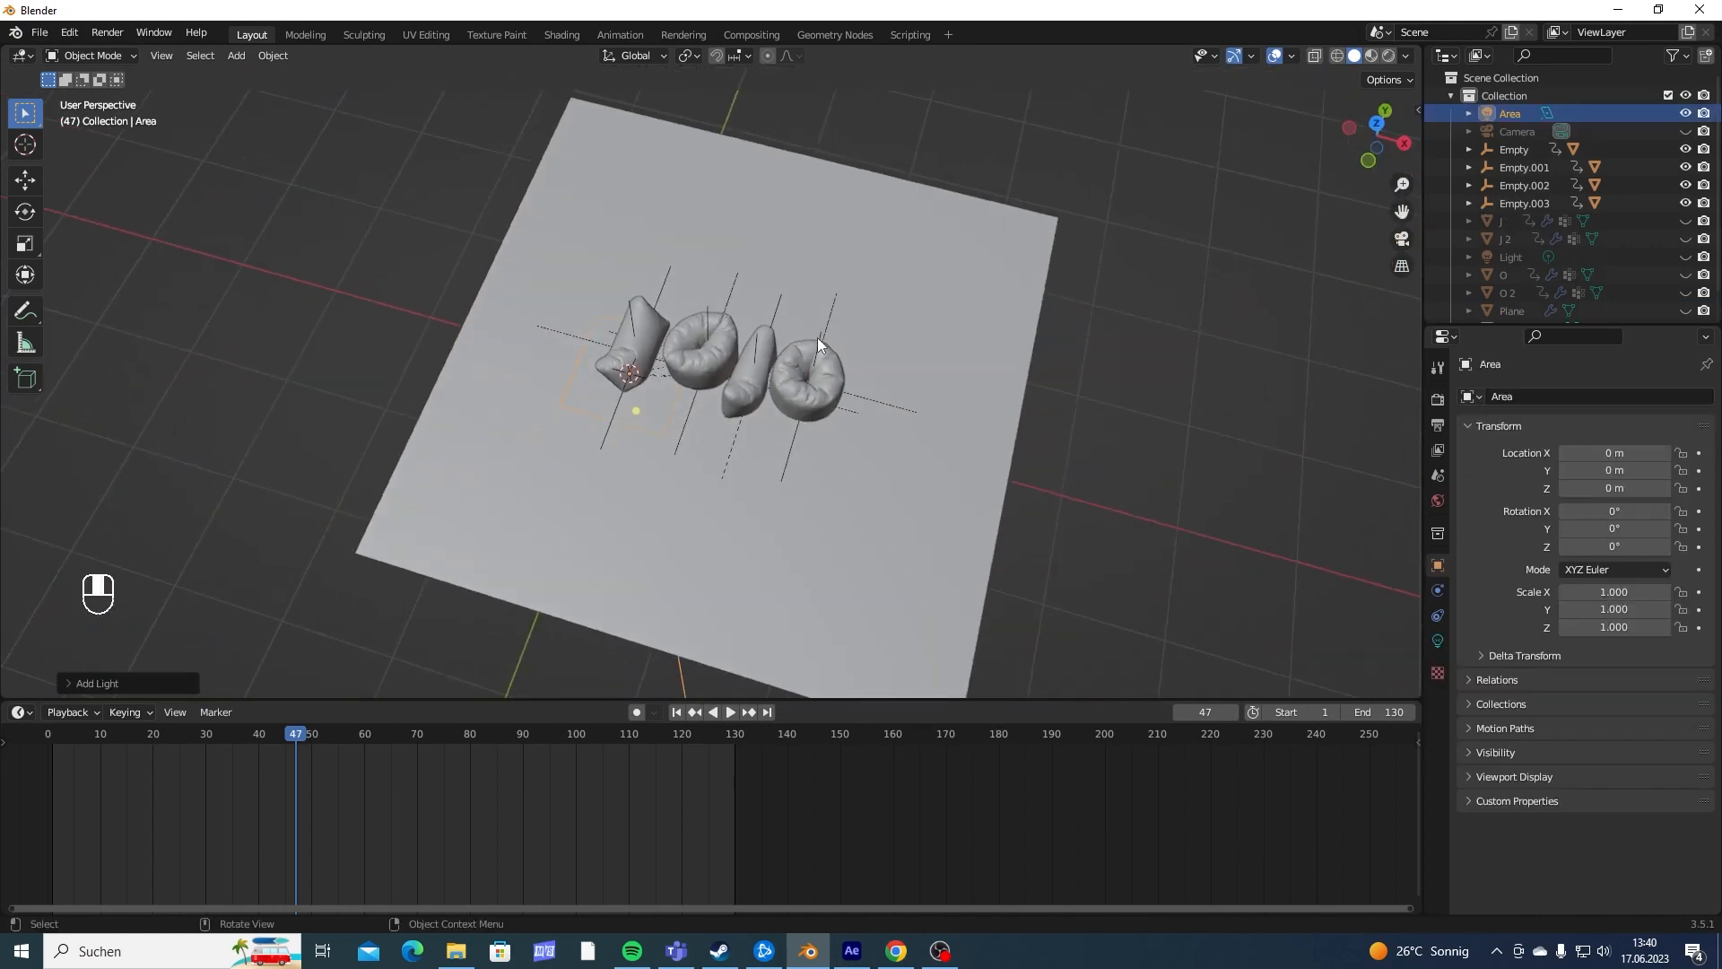
pyautogui.press('g')
pyautogui.press('z')
pyautogui.click(767, 305)
# - Move the area light about -1.25 m along X and rotate it about the global Y axis to face the letters
pyautogui.moveTo(766, 305); pyautogui.dragTo(866, 289, button='middle')
pyautogui.press('g')
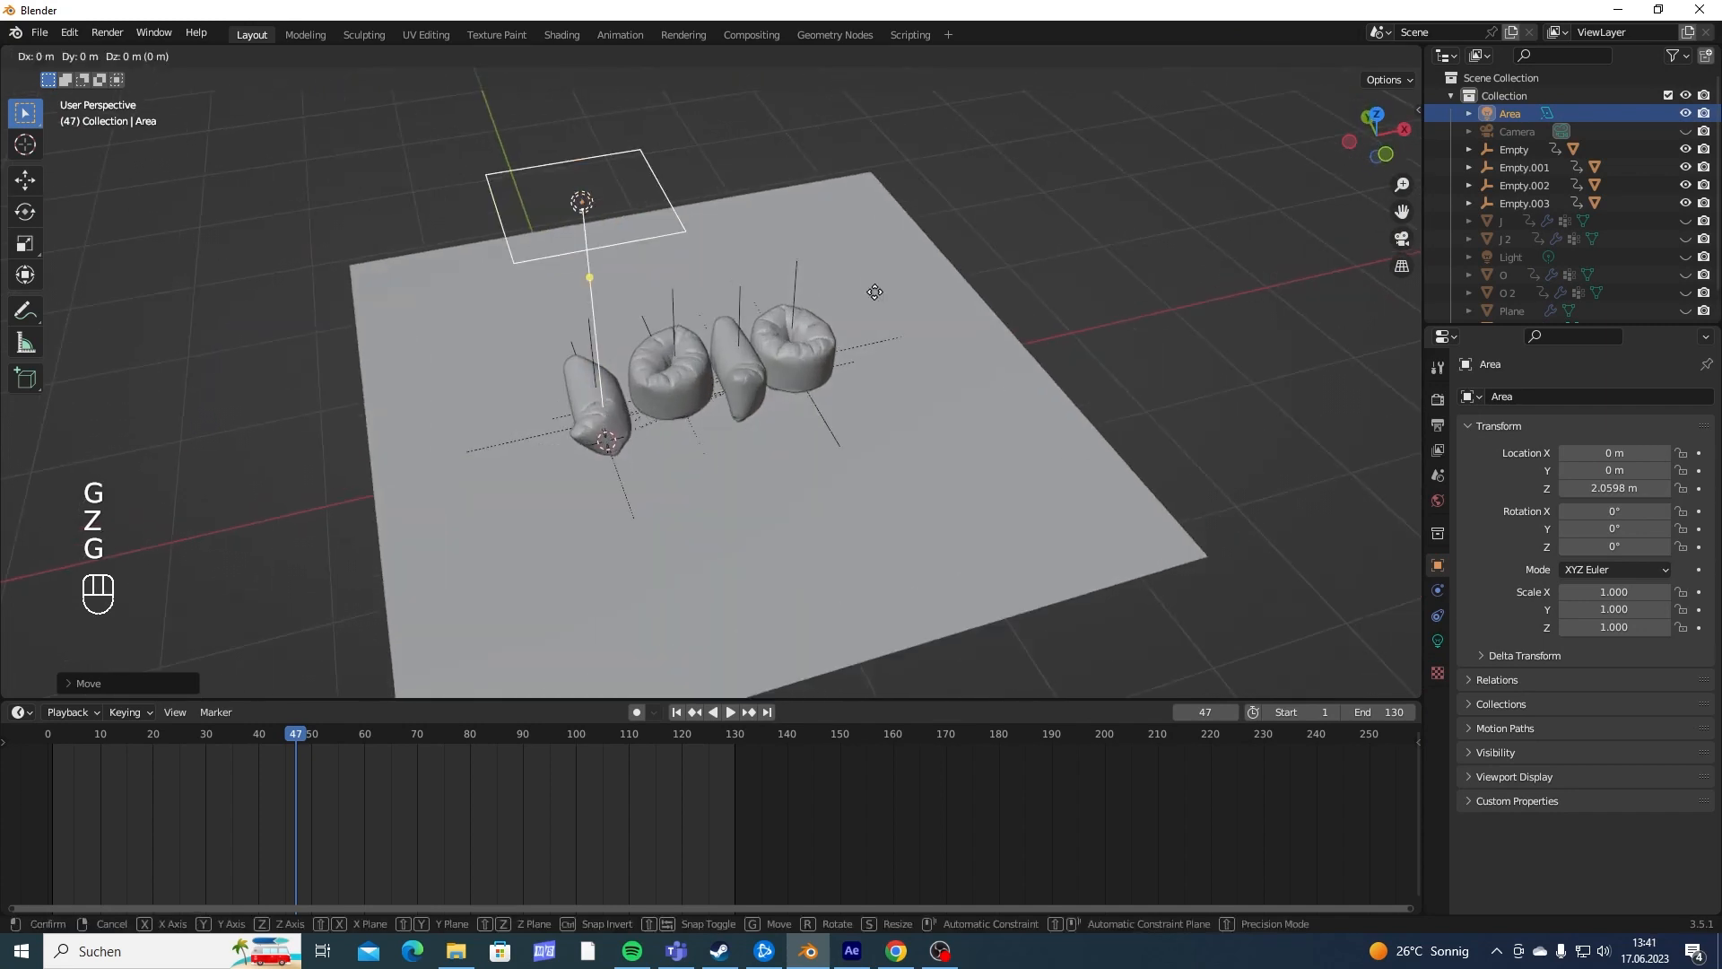
pyautogui.press('y')
pyautogui.press('x')
pyautogui.click(674, 325)
pyautogui.press('r')
pyautogui.press('y')
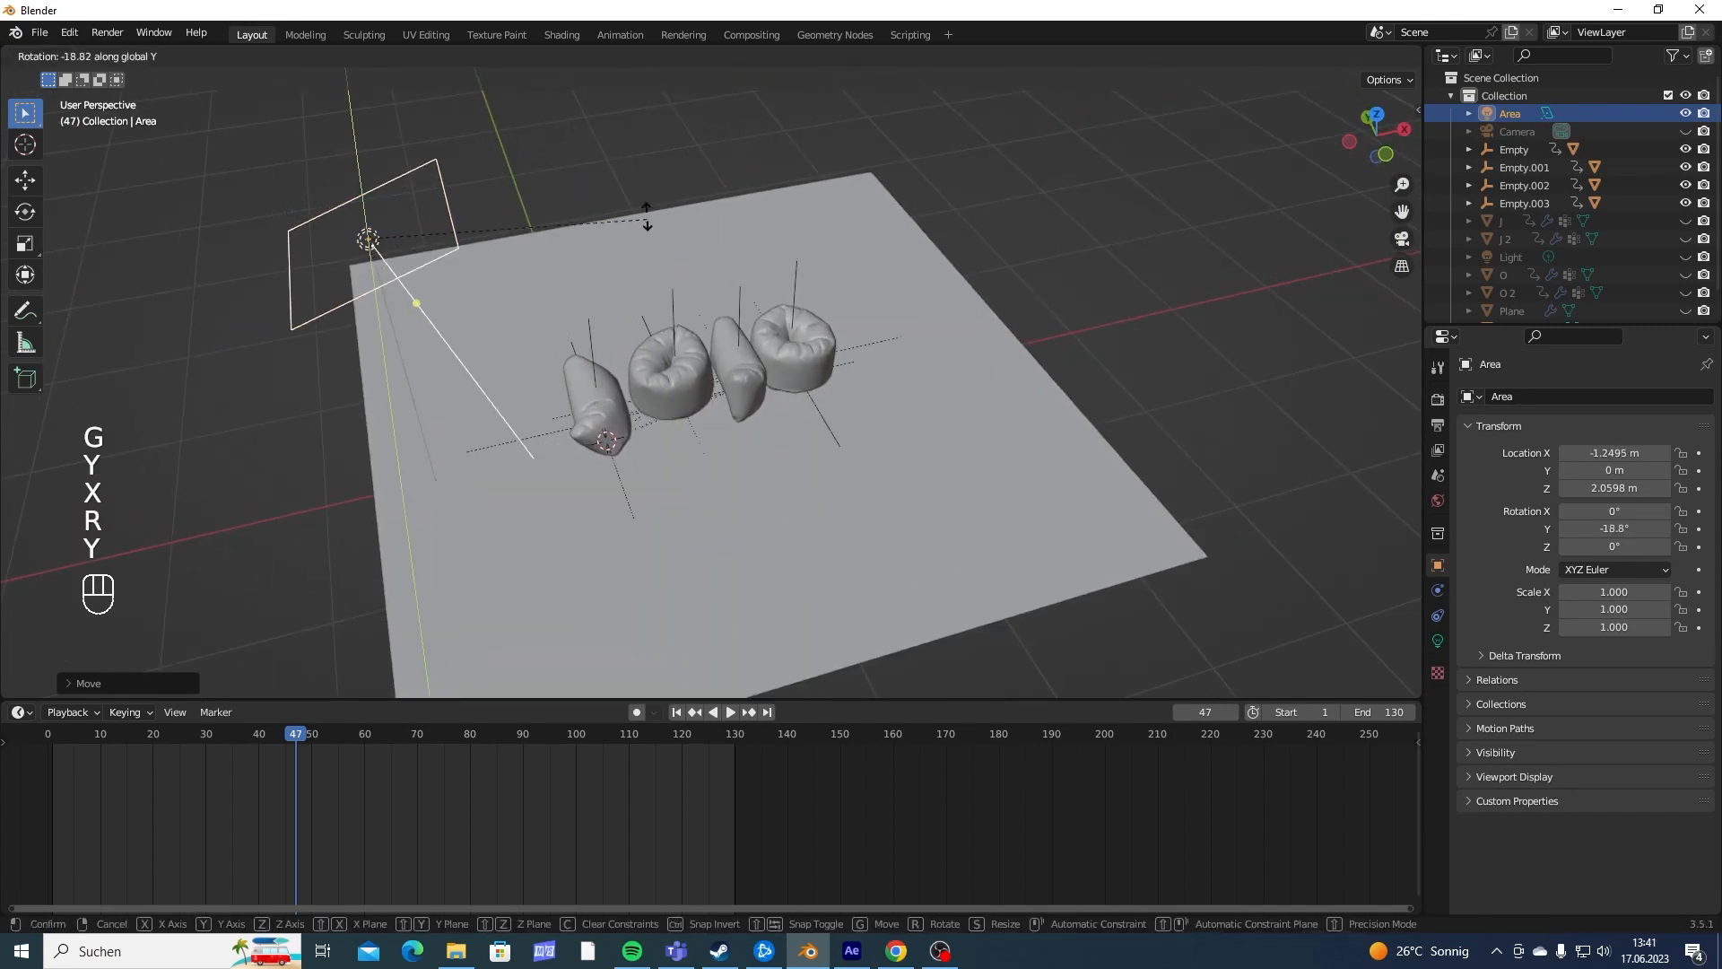
pyautogui.click(539, 137)
pyautogui.keyDown('shift'); pyautogui.moveTo(574, 225); pyautogui.dragTo(708, 304, button='middle'); pyautogui.keyUp('shift')
# - Set the area light's power to 200 W
pyautogui.click(1438, 641)
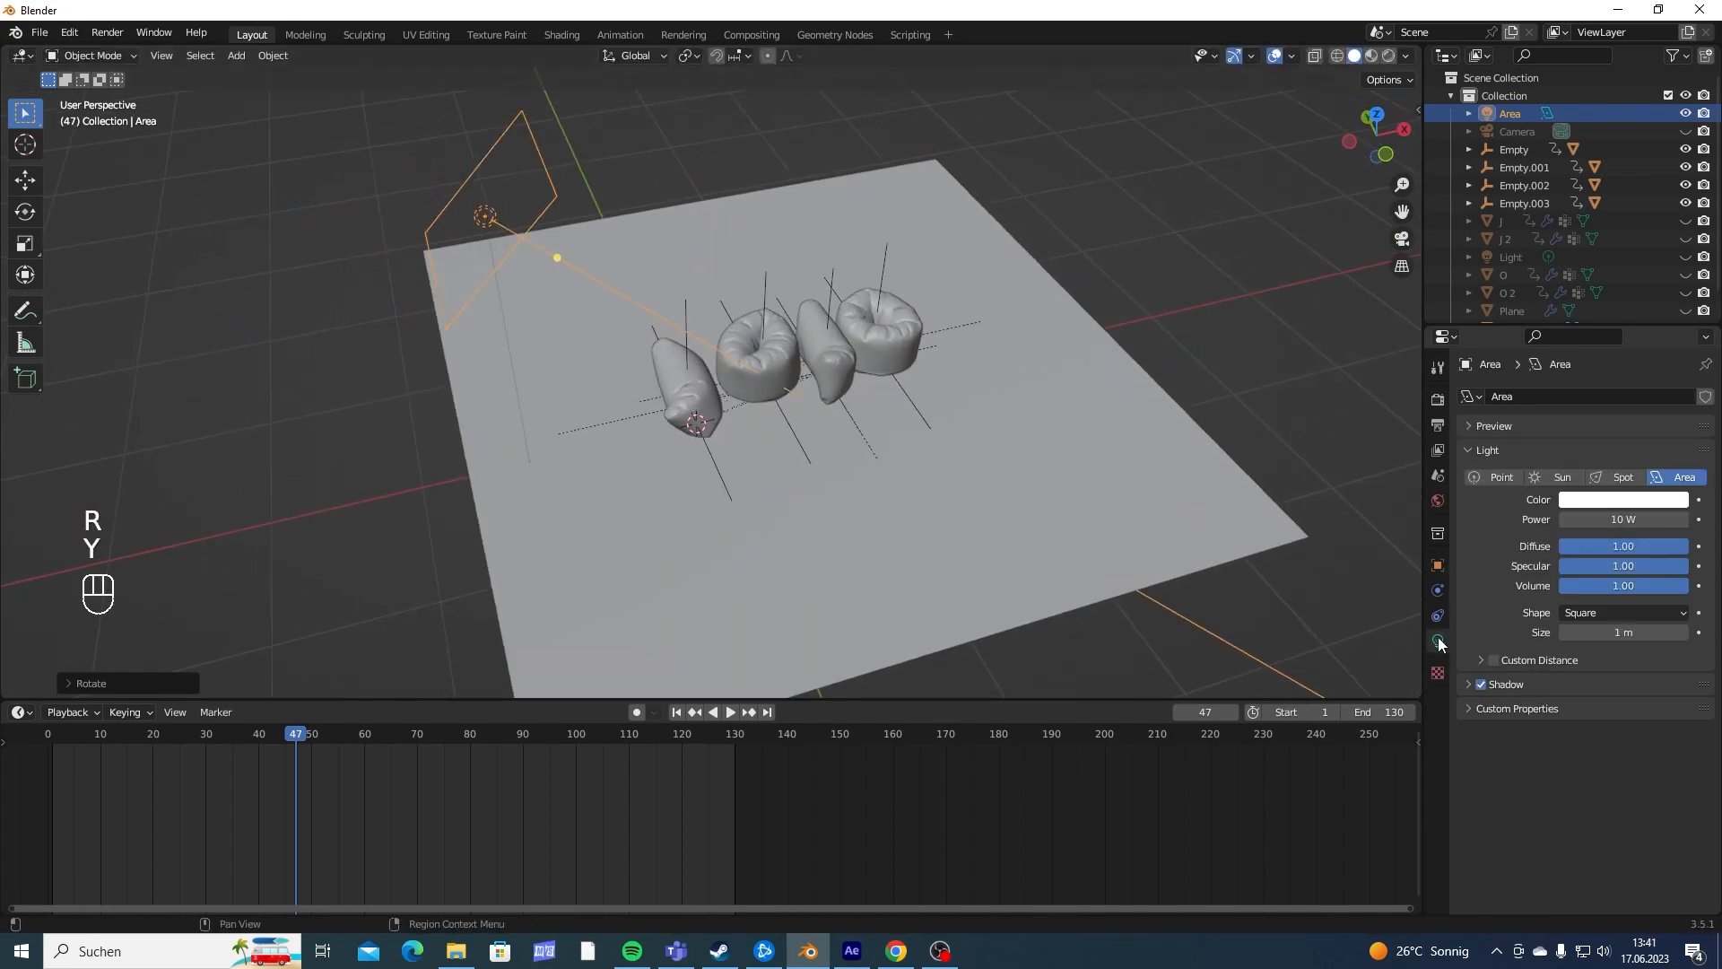
pyautogui.click(1572, 519)
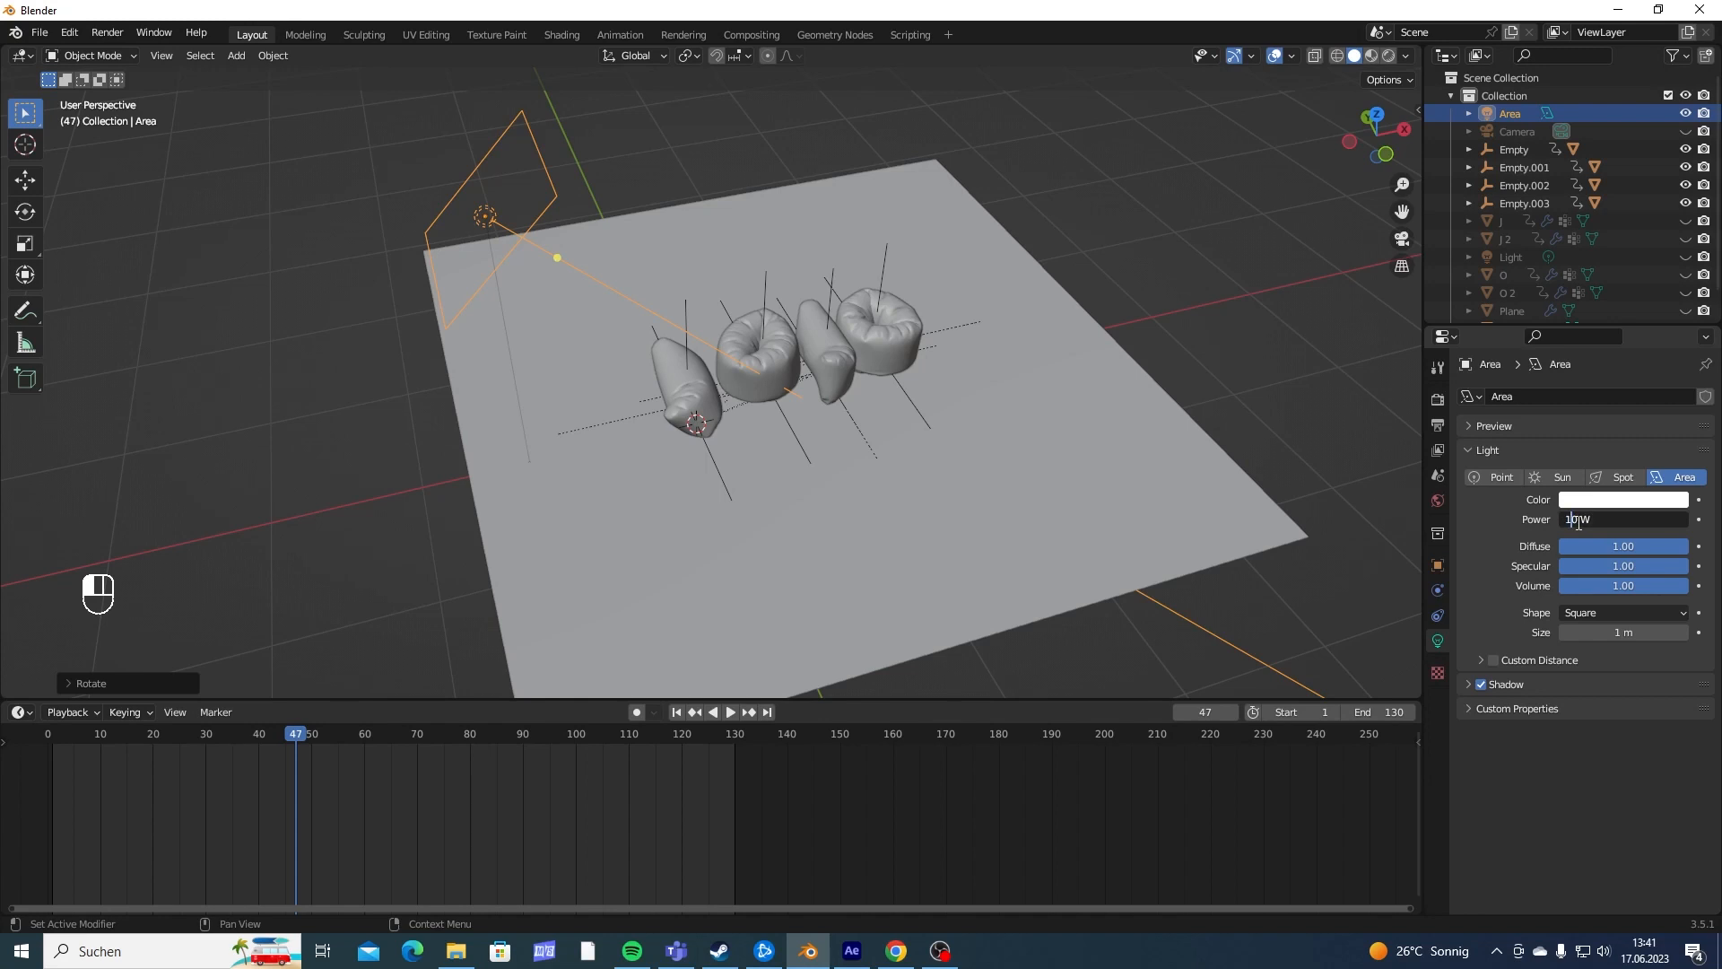
pyautogui.write('200 W')
pyautogui.press('Return')
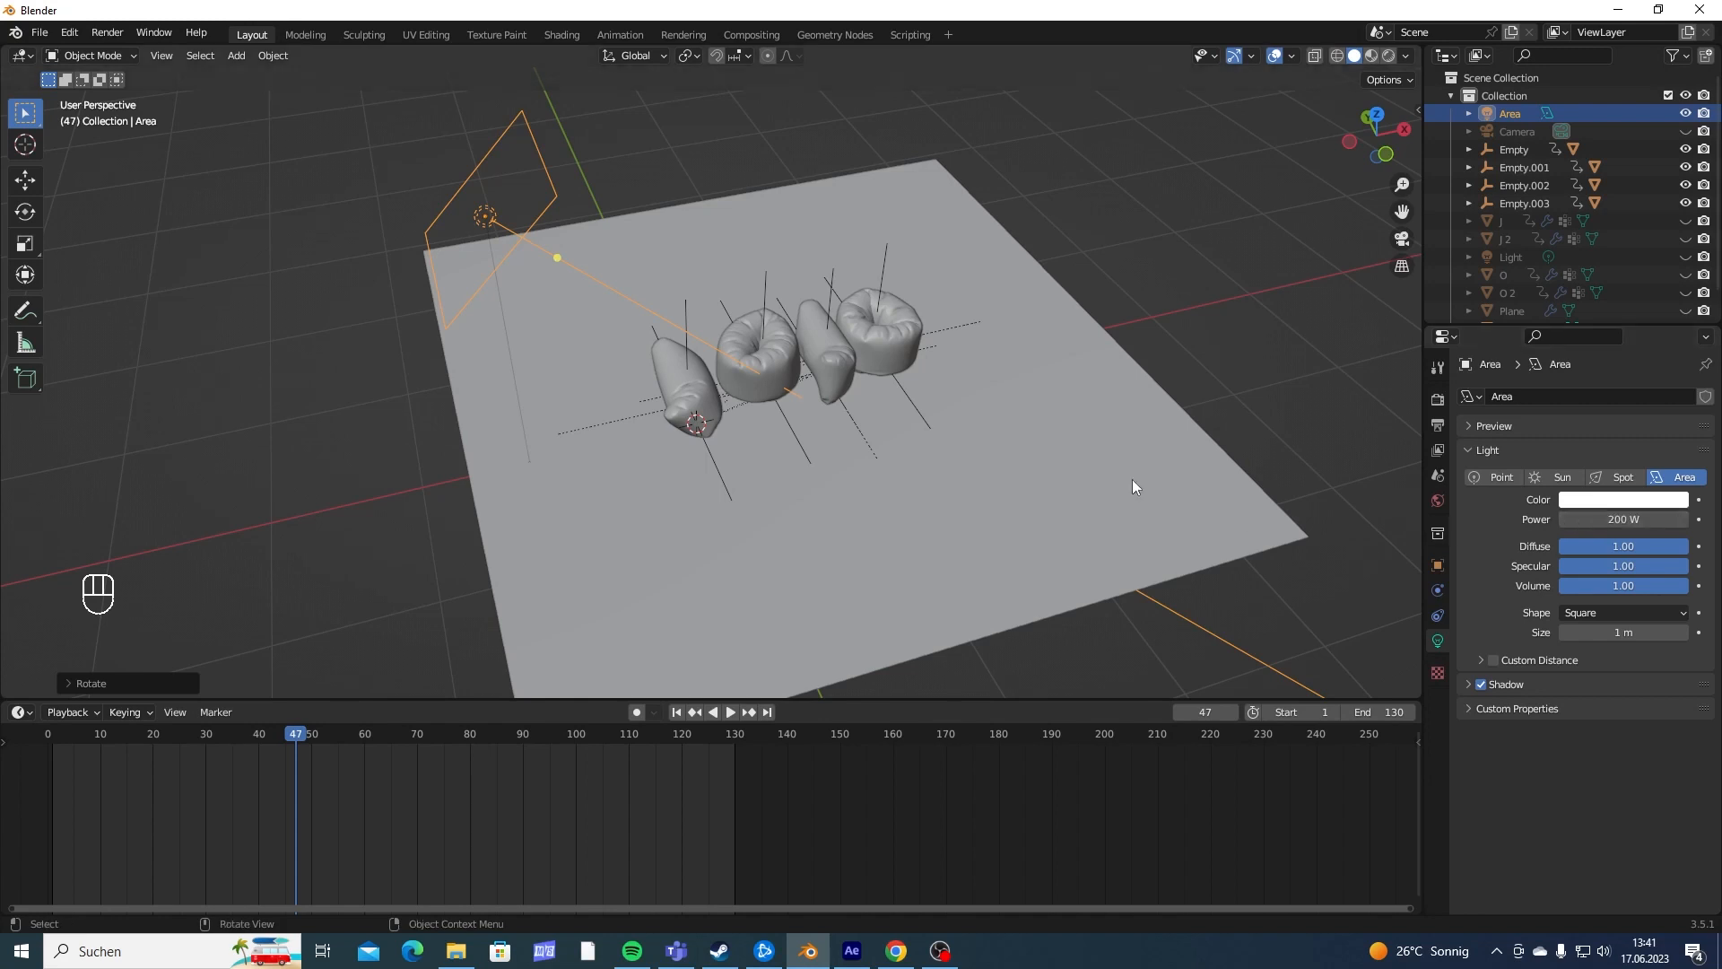
# - Lower the area light along Z and adjust its tilt about the global Y axis
pyautogui.press('g')
pyautogui.press('z')
pyautogui.press('r')
pyautogui.press('y')
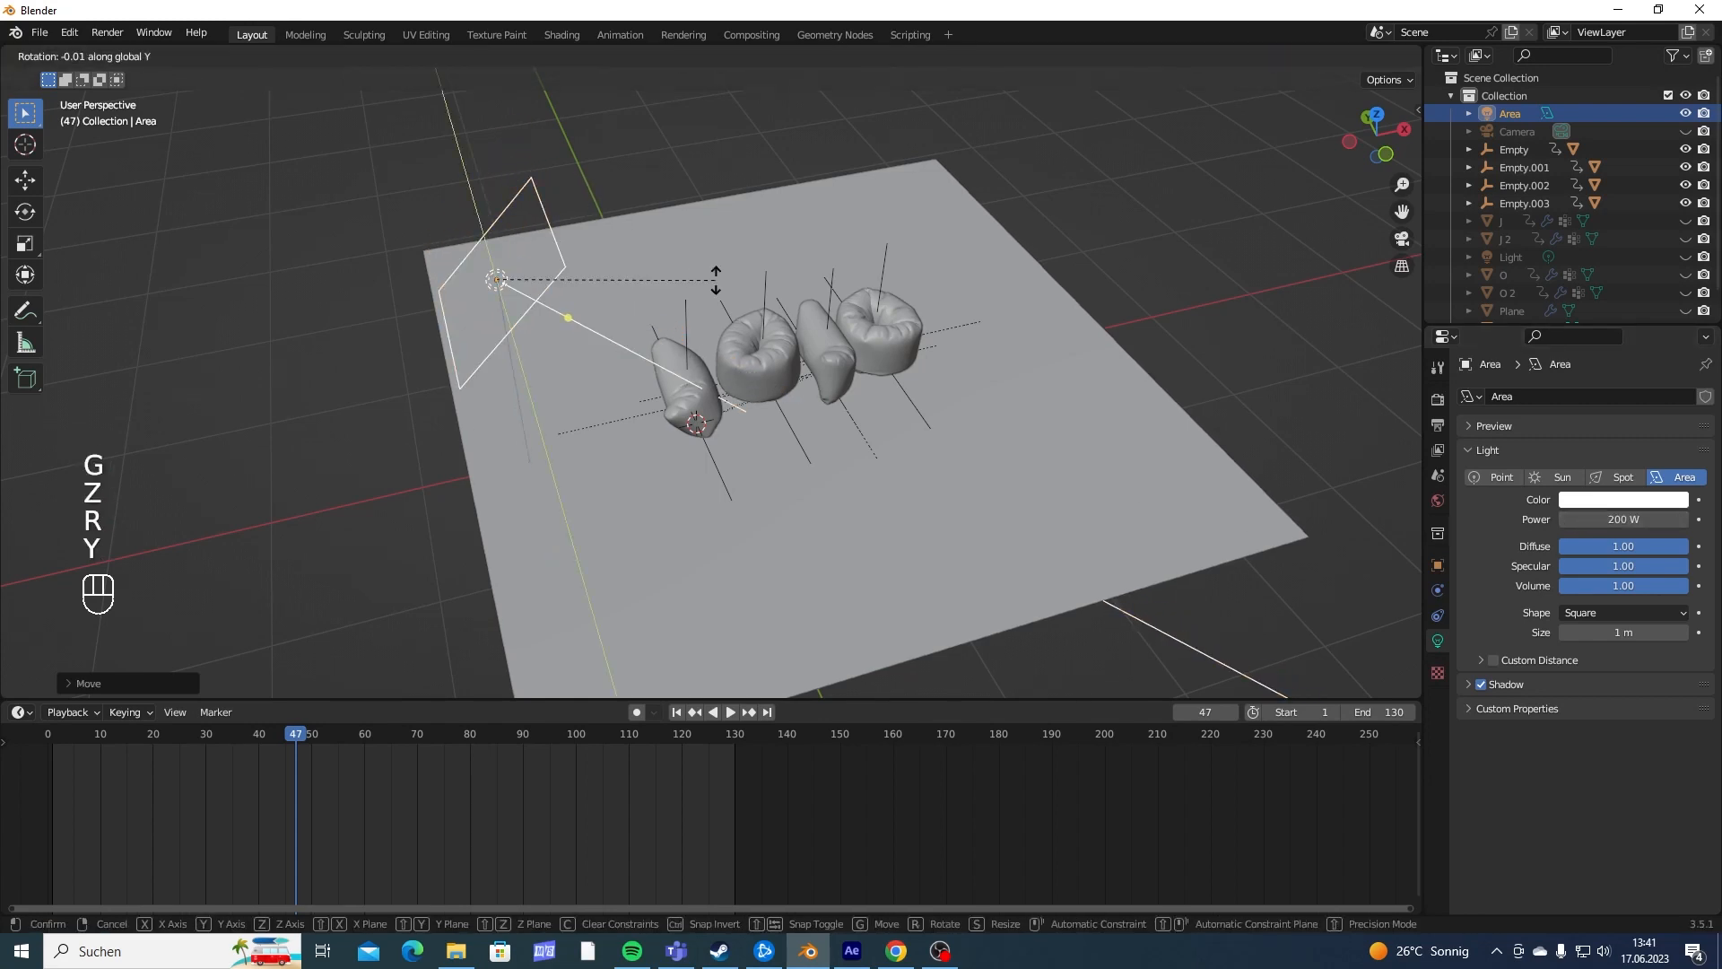
pyautogui.click(720, 250)
# - Switch the viewport to rendered shading and set the render engine to Cycles with GPU Compute
pyautogui.press('z')
pyautogui.click(732, 162)
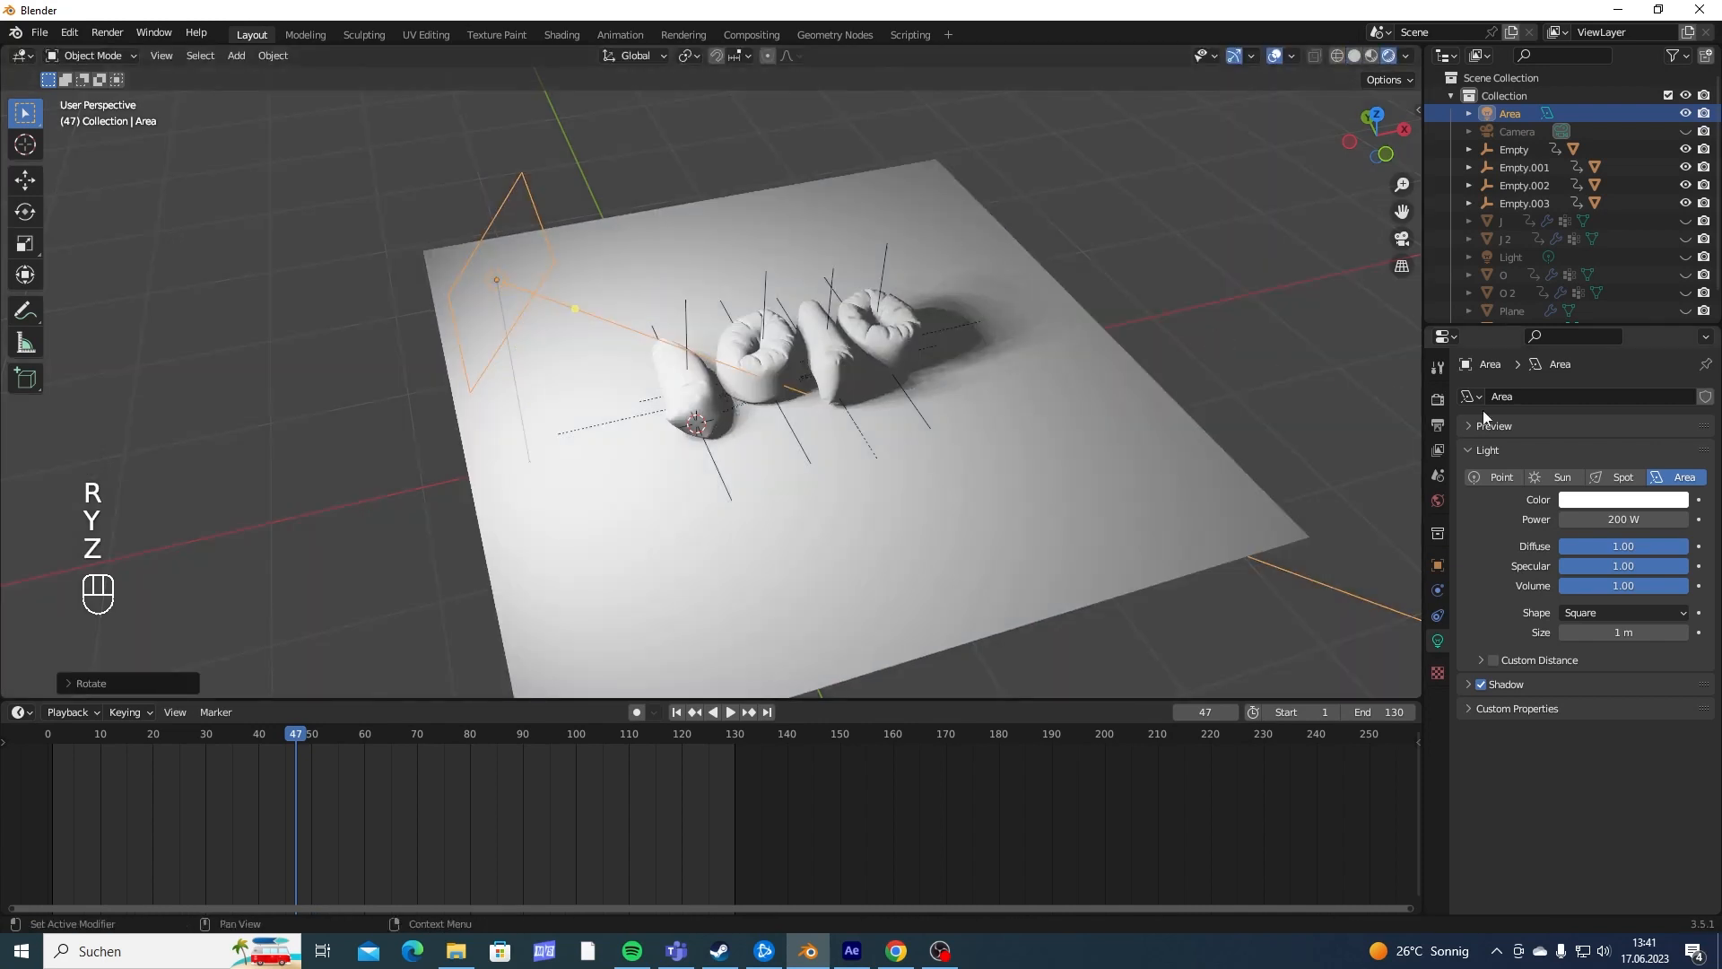
pyautogui.click(1438, 405)
pyautogui.click(1583, 395)
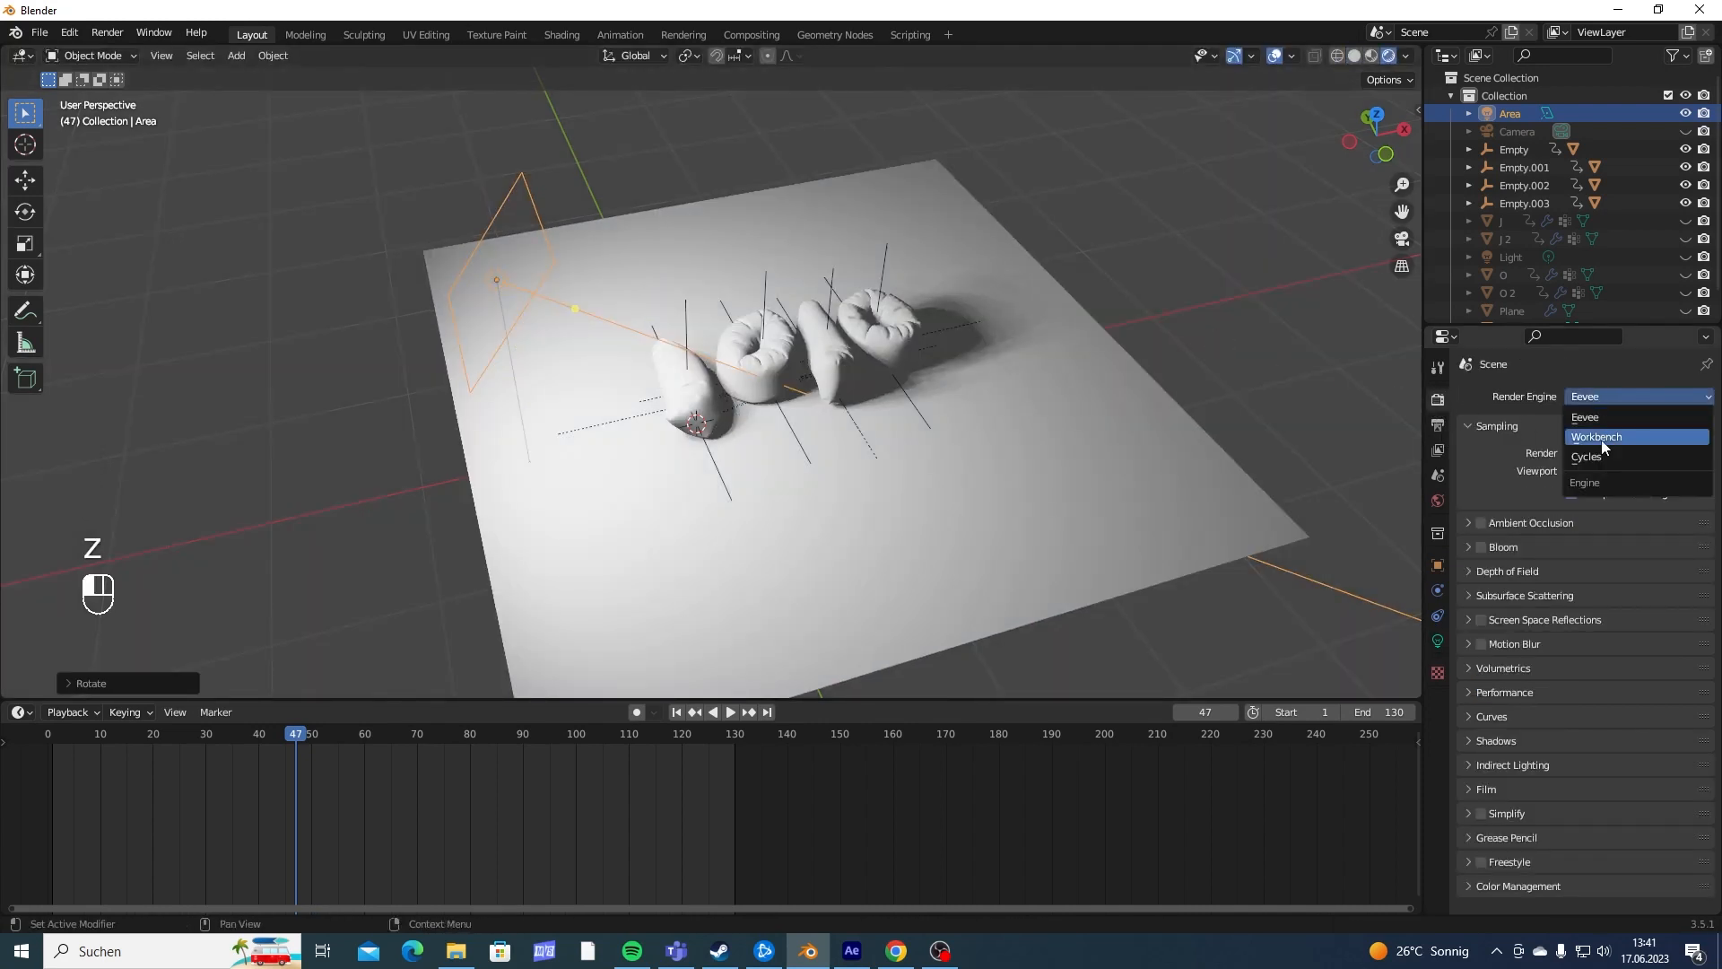
pyautogui.click(1583, 448)
pyautogui.click(1586, 442)
pyautogui.click(1589, 481)
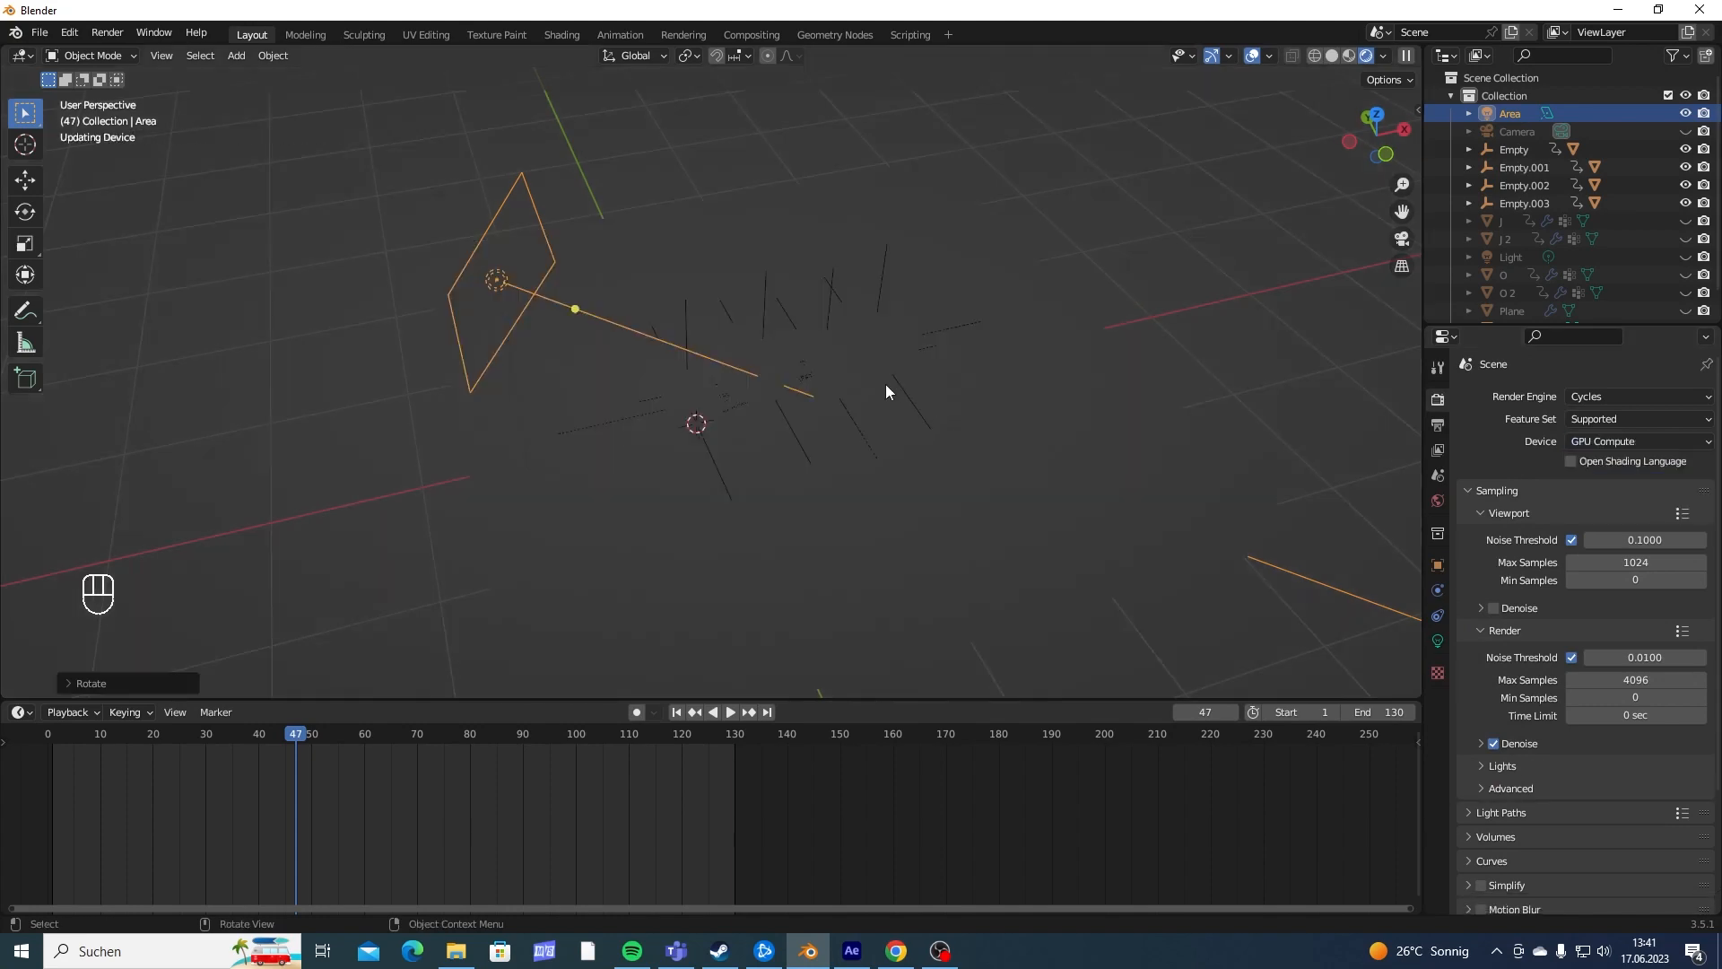
pyautogui.moveTo(885, 384); pyautogui.dragTo(838, 476, button='middle')
pyautogui.press('g')
pyautogui.press('y')
pyautogui.press('x')
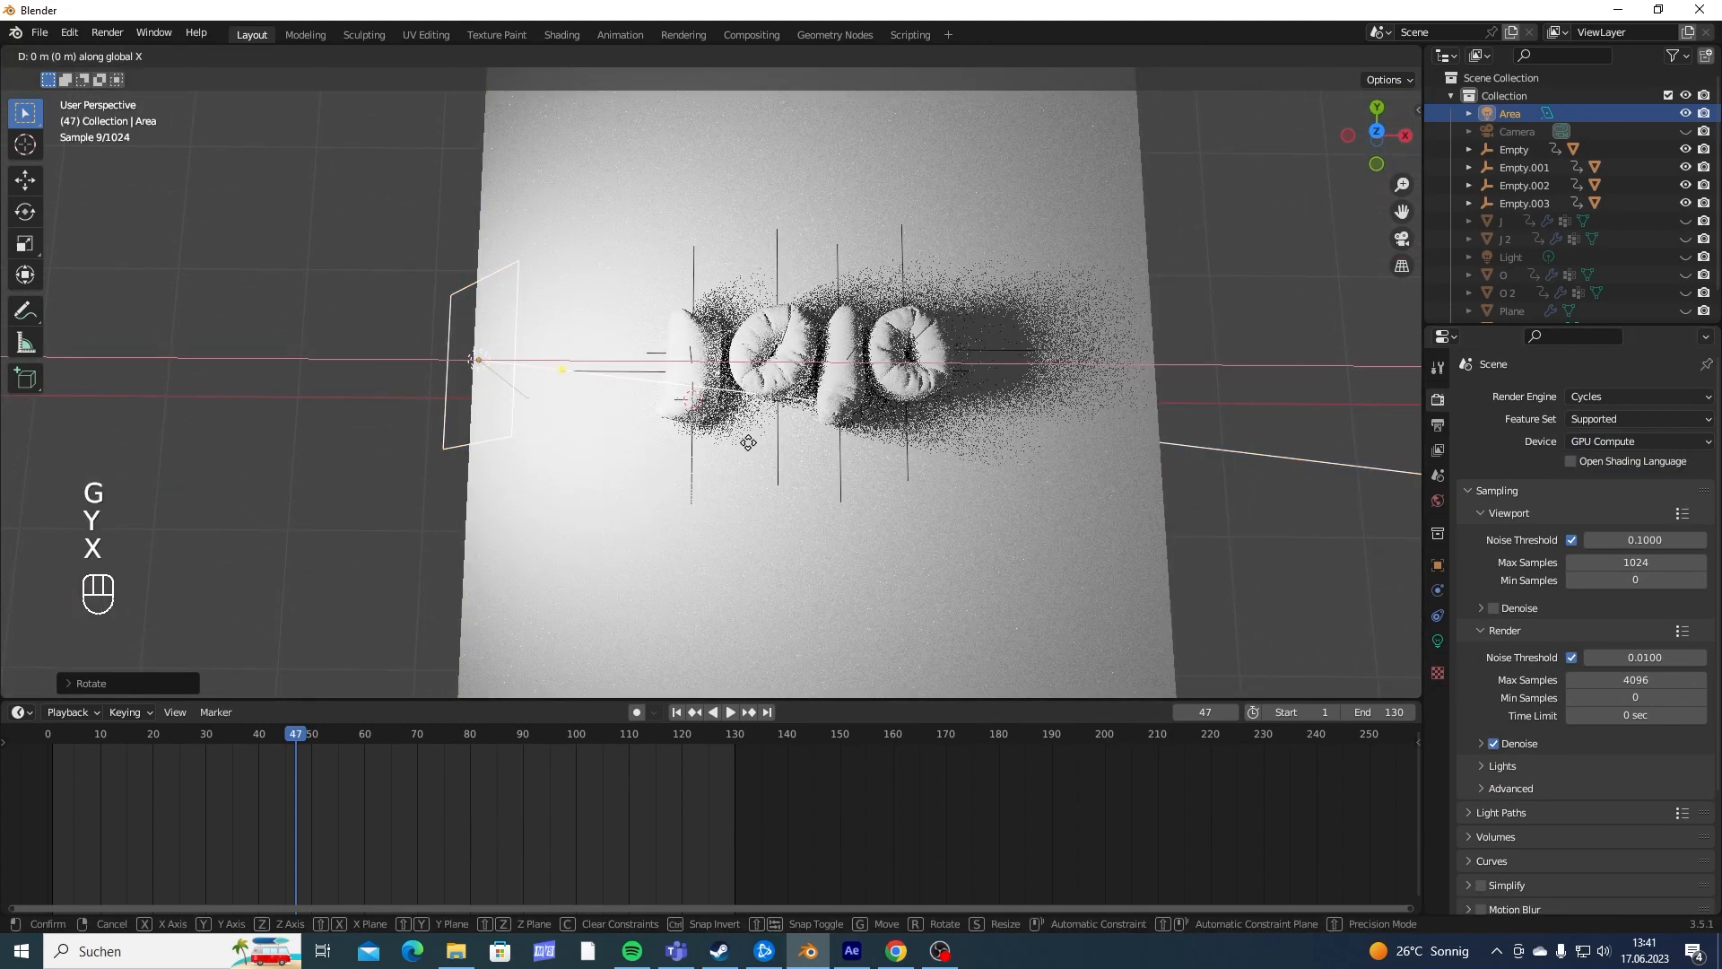
pyautogui.rightClick(747, 442)
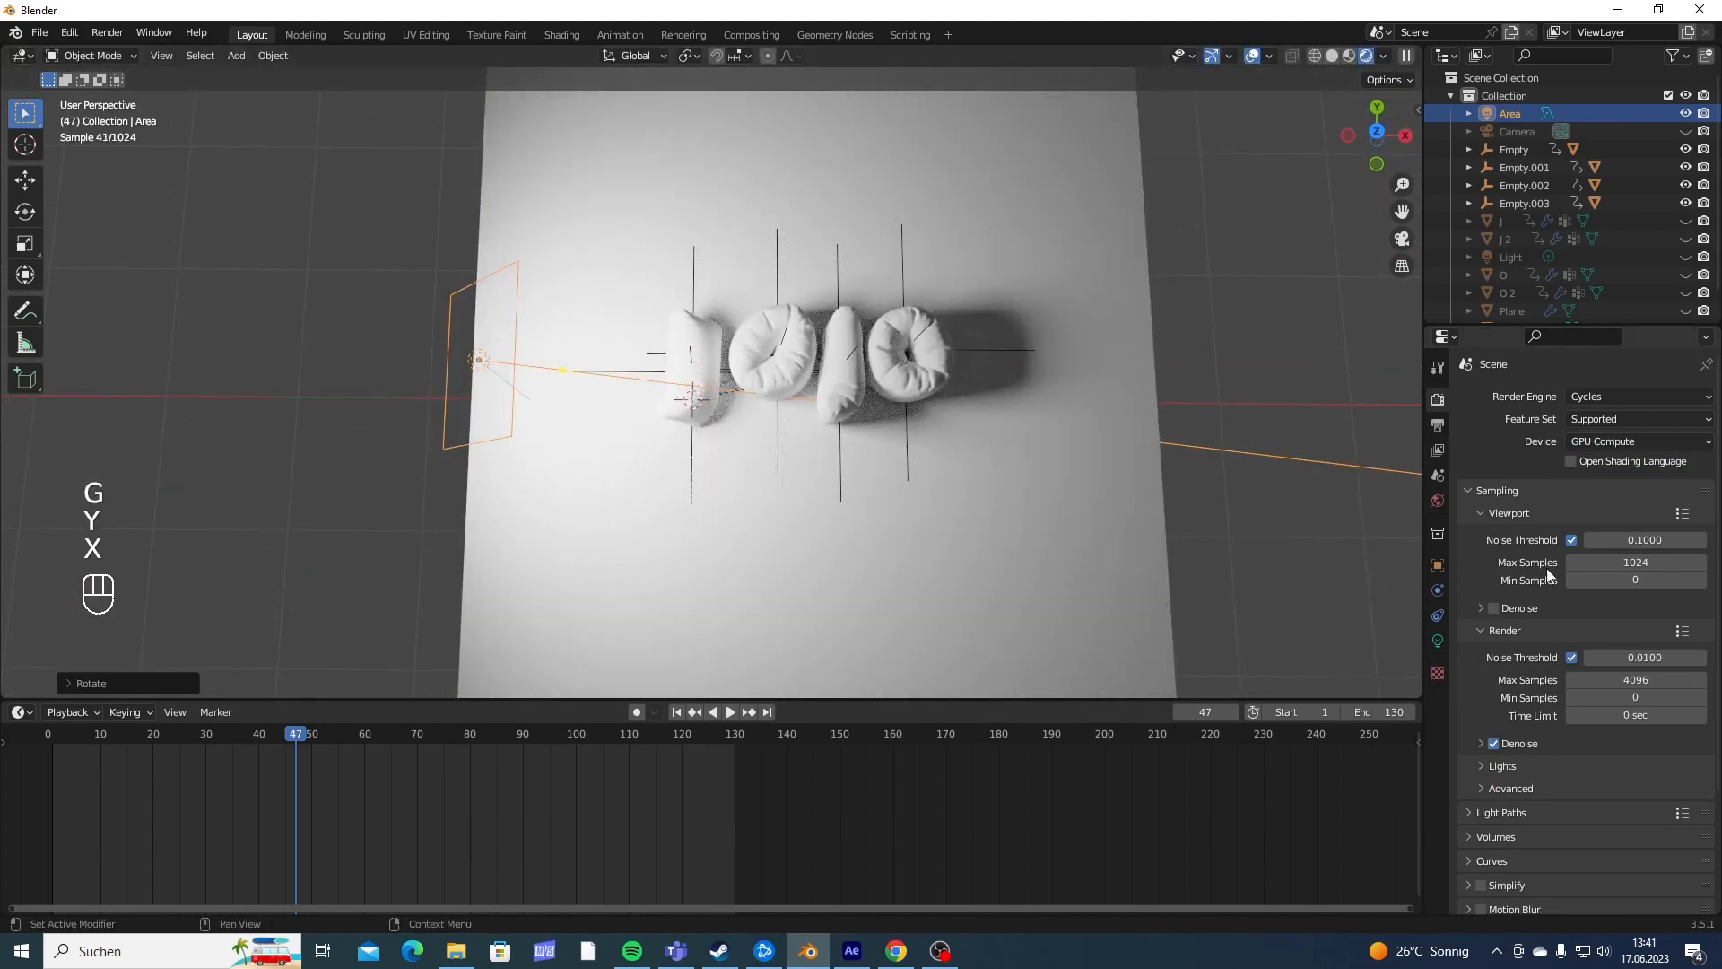
# - Set the area light's size to 2.1 m and its power to 50 W
pyautogui.click(1438, 641)
pyautogui.moveTo(1618, 566); pyautogui.dragTo(1677, 566)
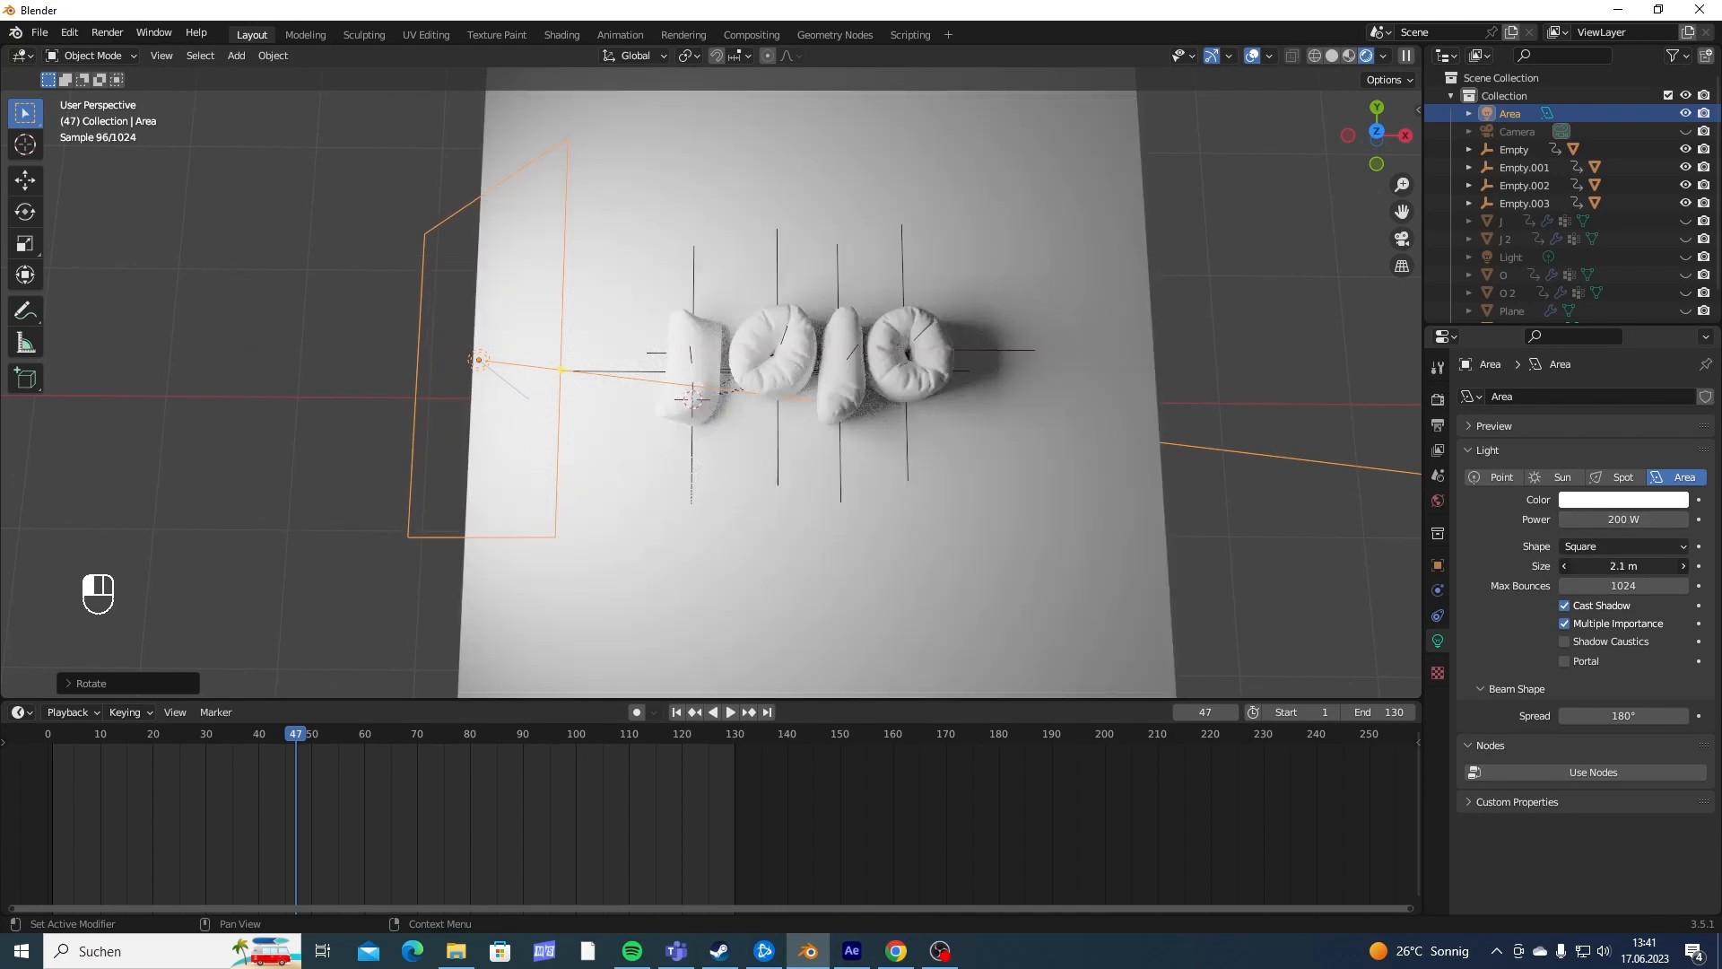
pyautogui.click(1578, 521)
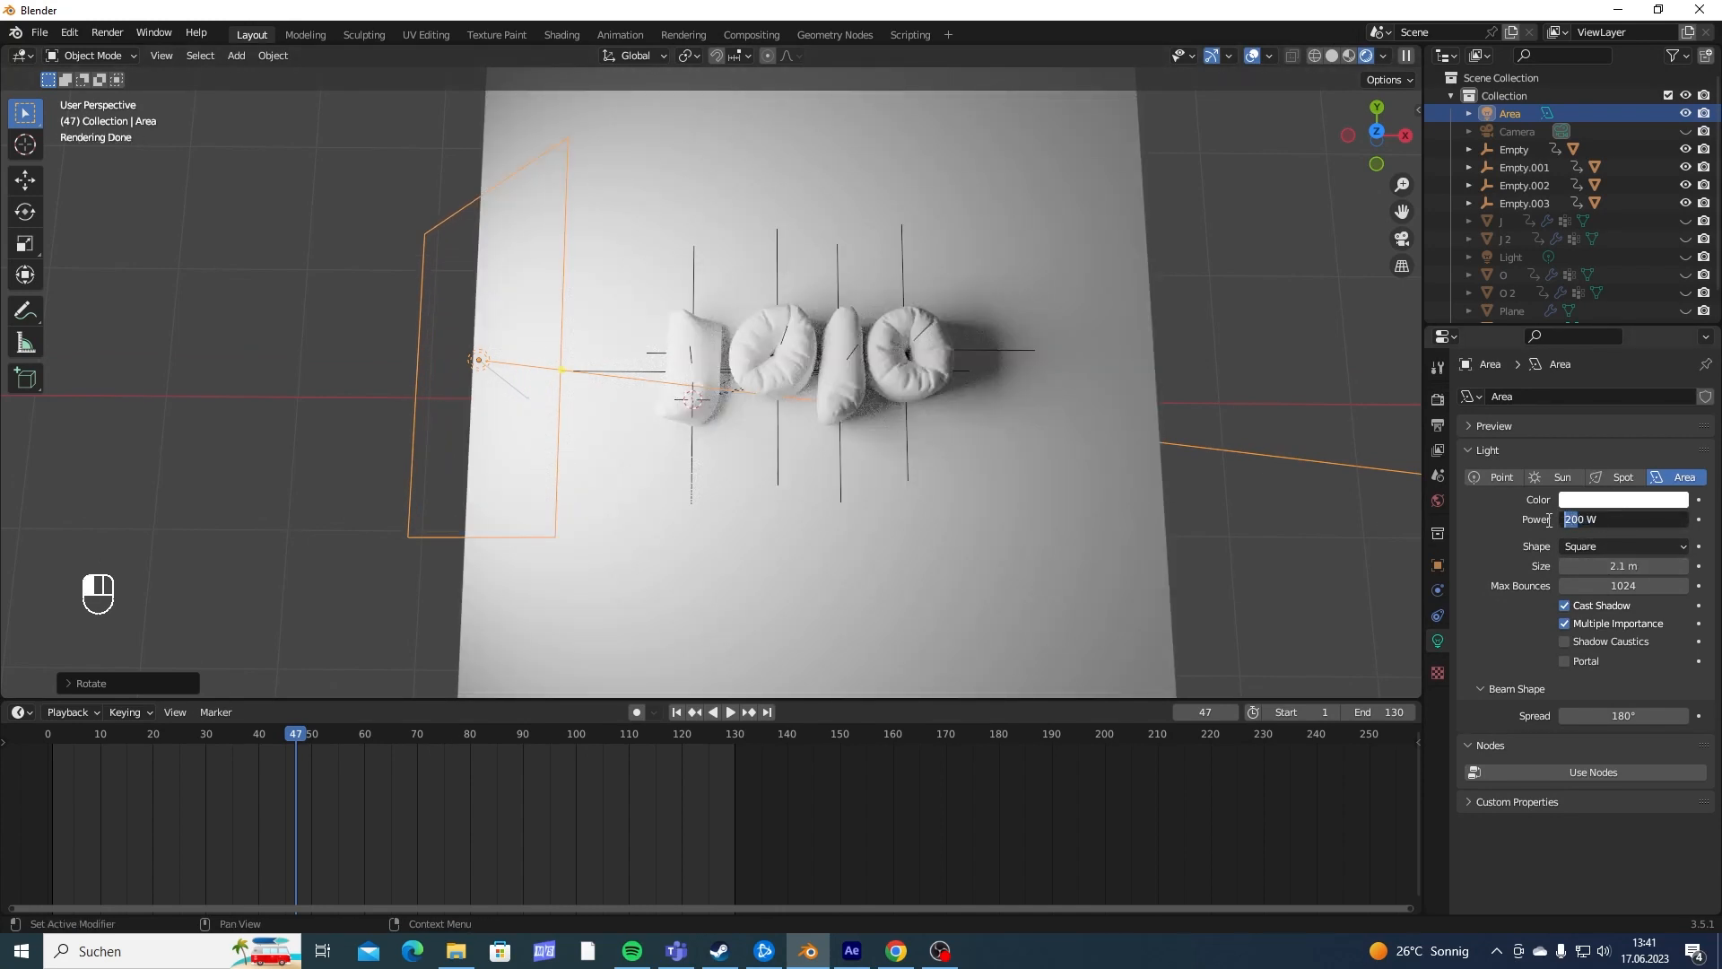
pyautogui.write('5')
pyautogui.press('Return')
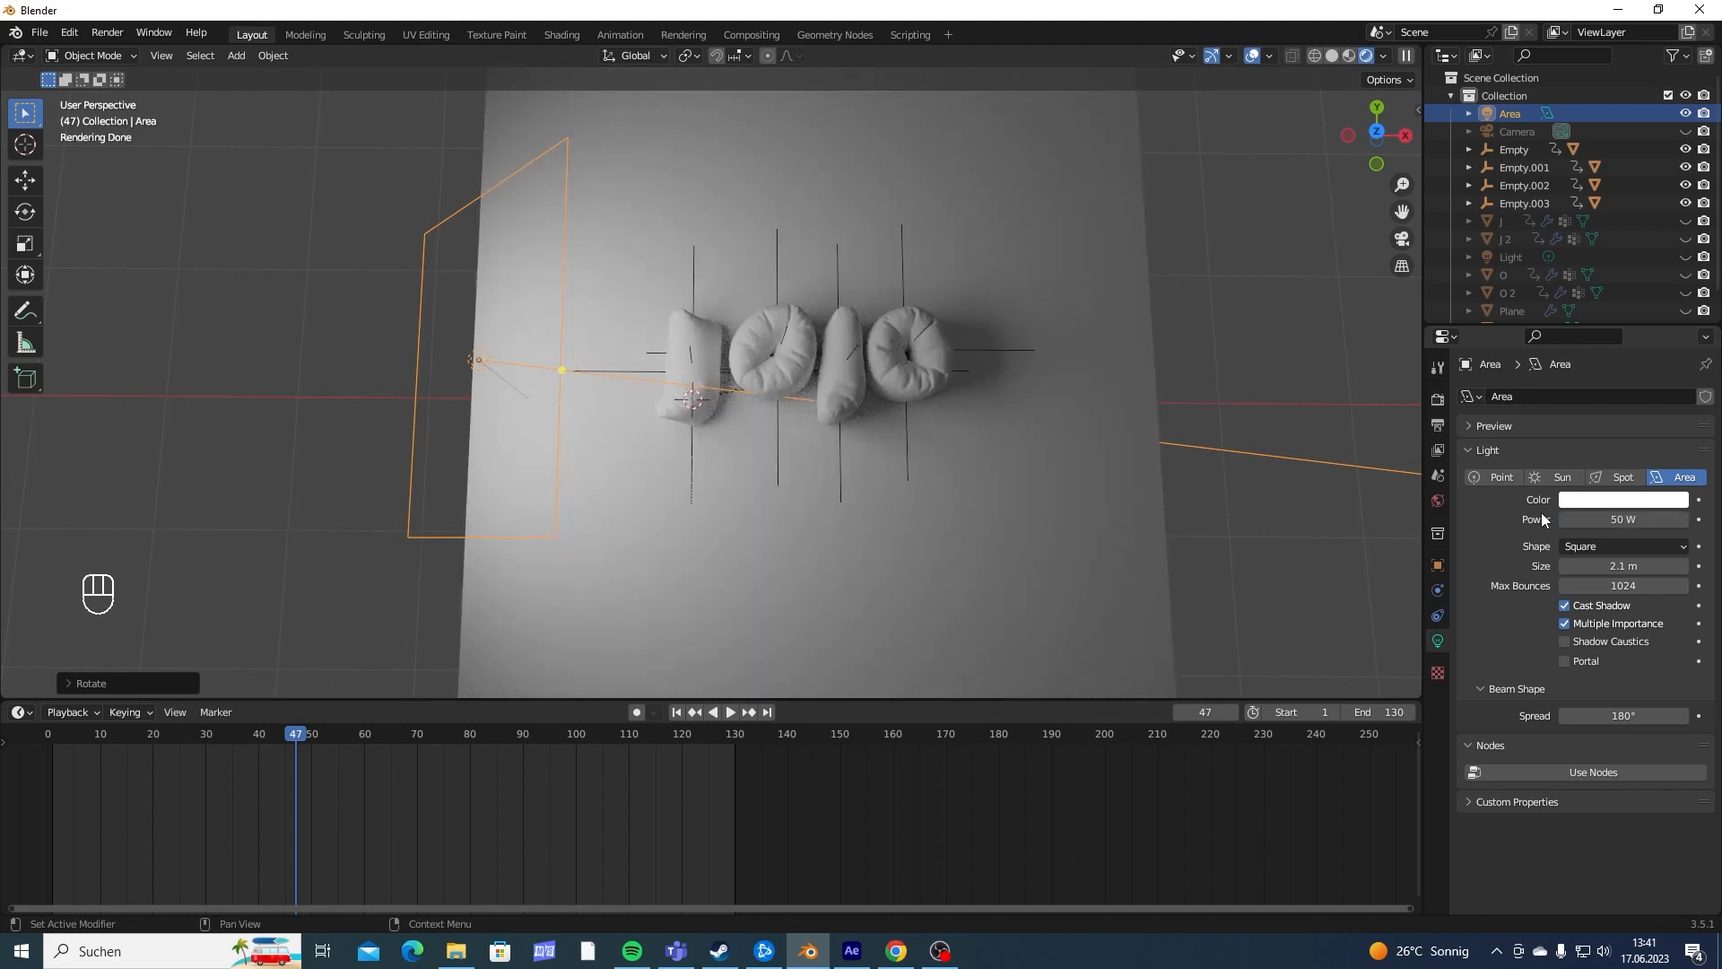
# - Duplicate the area light and move the copy along the global X axis to the plane's opposite side
pyautogui.moveTo(857, 470); pyautogui.dragTo(897, 430, button='middle')
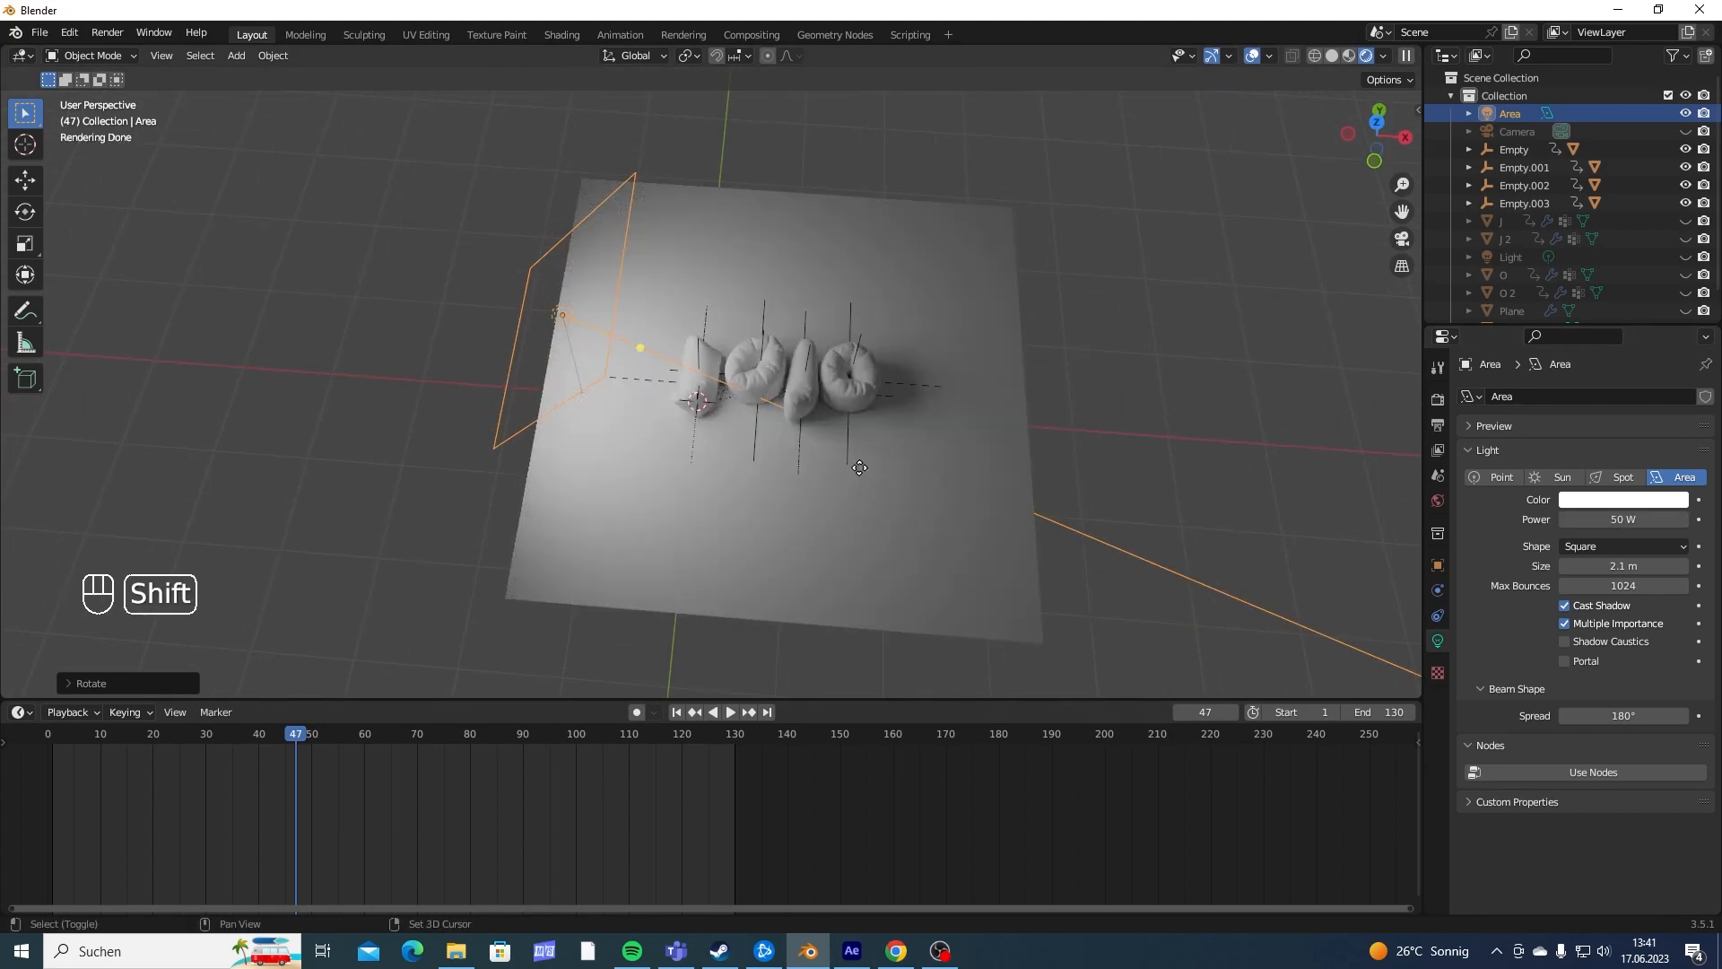
pyautogui.hotkey('shift', 'd')
pyautogui.press('g')
pyautogui.press('y')
pyautogui.press('x')
pyautogui.click(1389, 465)
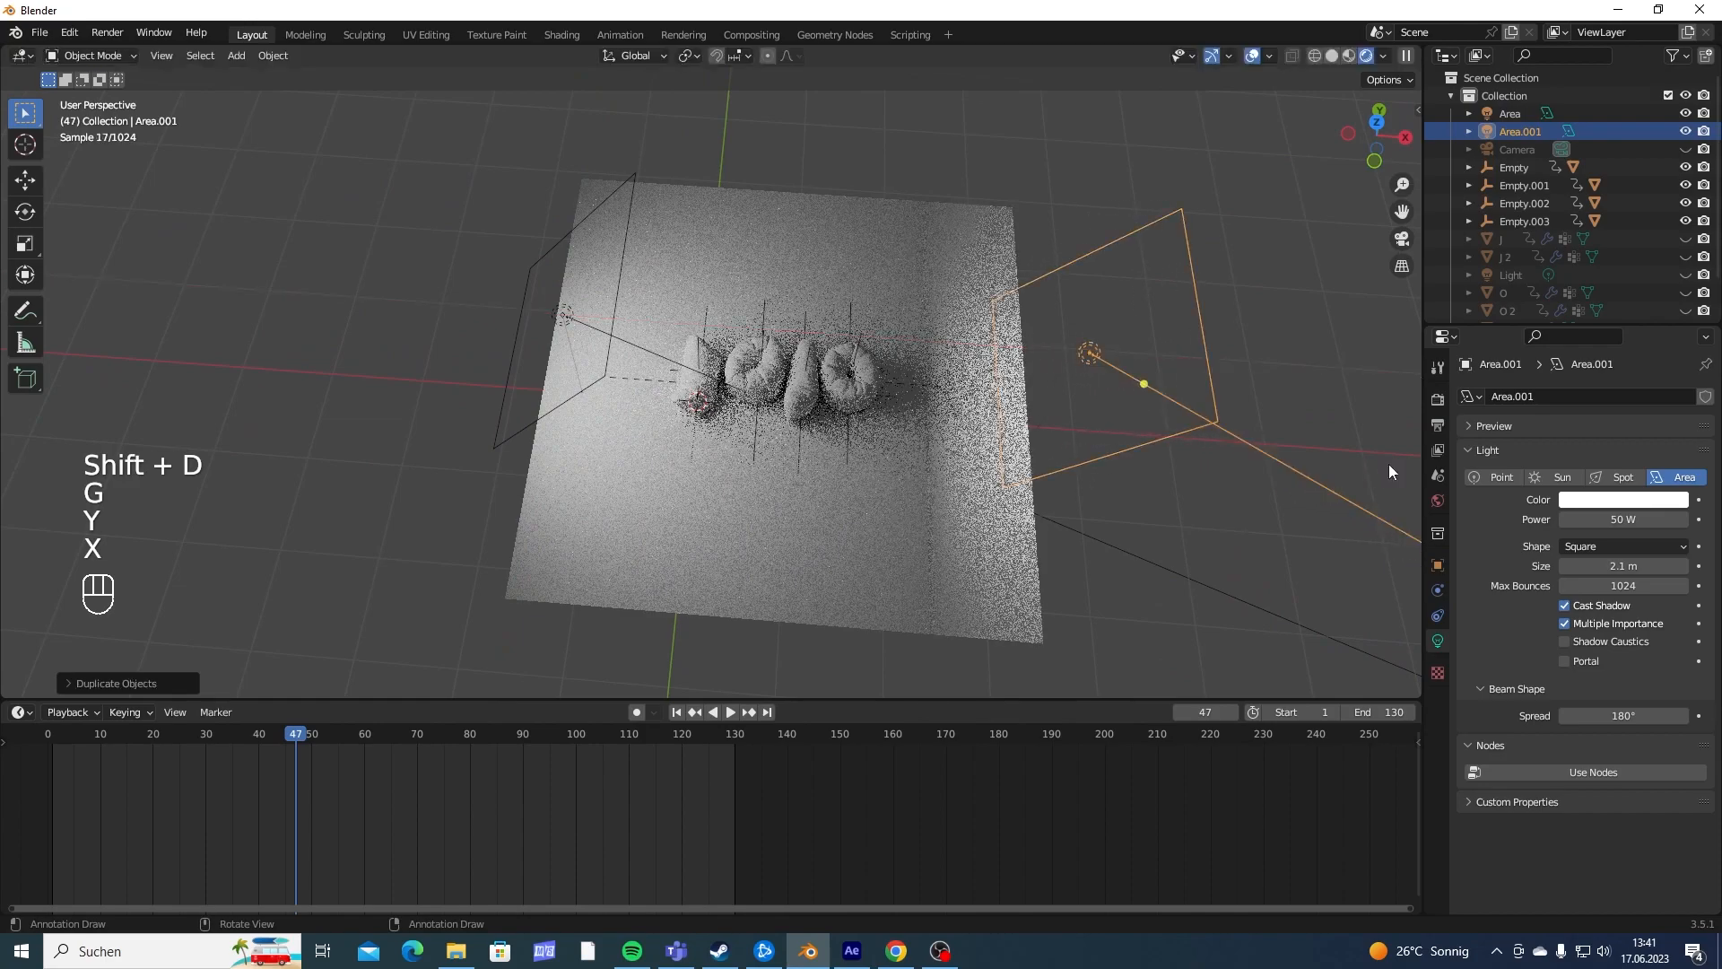
# - Rotate the duplicated area light 180° about the global Z axis
pyautogui.write('rz180')
pyautogui.press('Return')
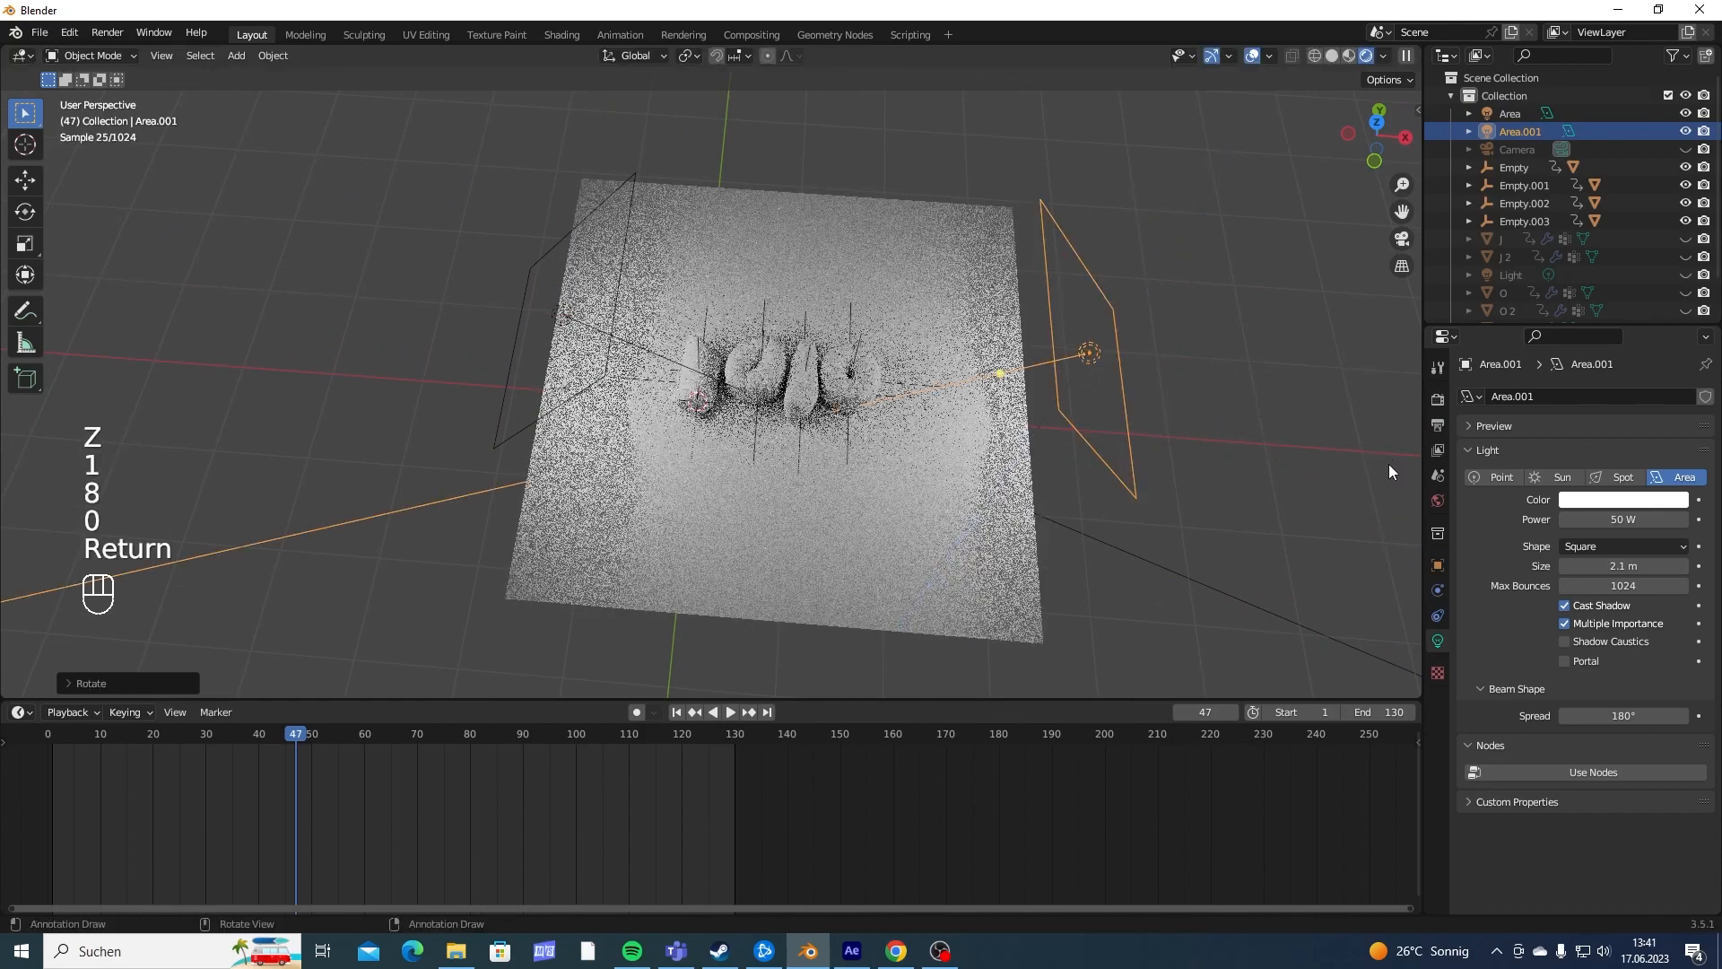
# - Align the camera to a top-down view that frames all four letters
pyautogui.moveTo(1388, 464); pyautogui.dragTo(916, 469, button='middle')
pyautogui.press('ctrl+alt+KP_0')
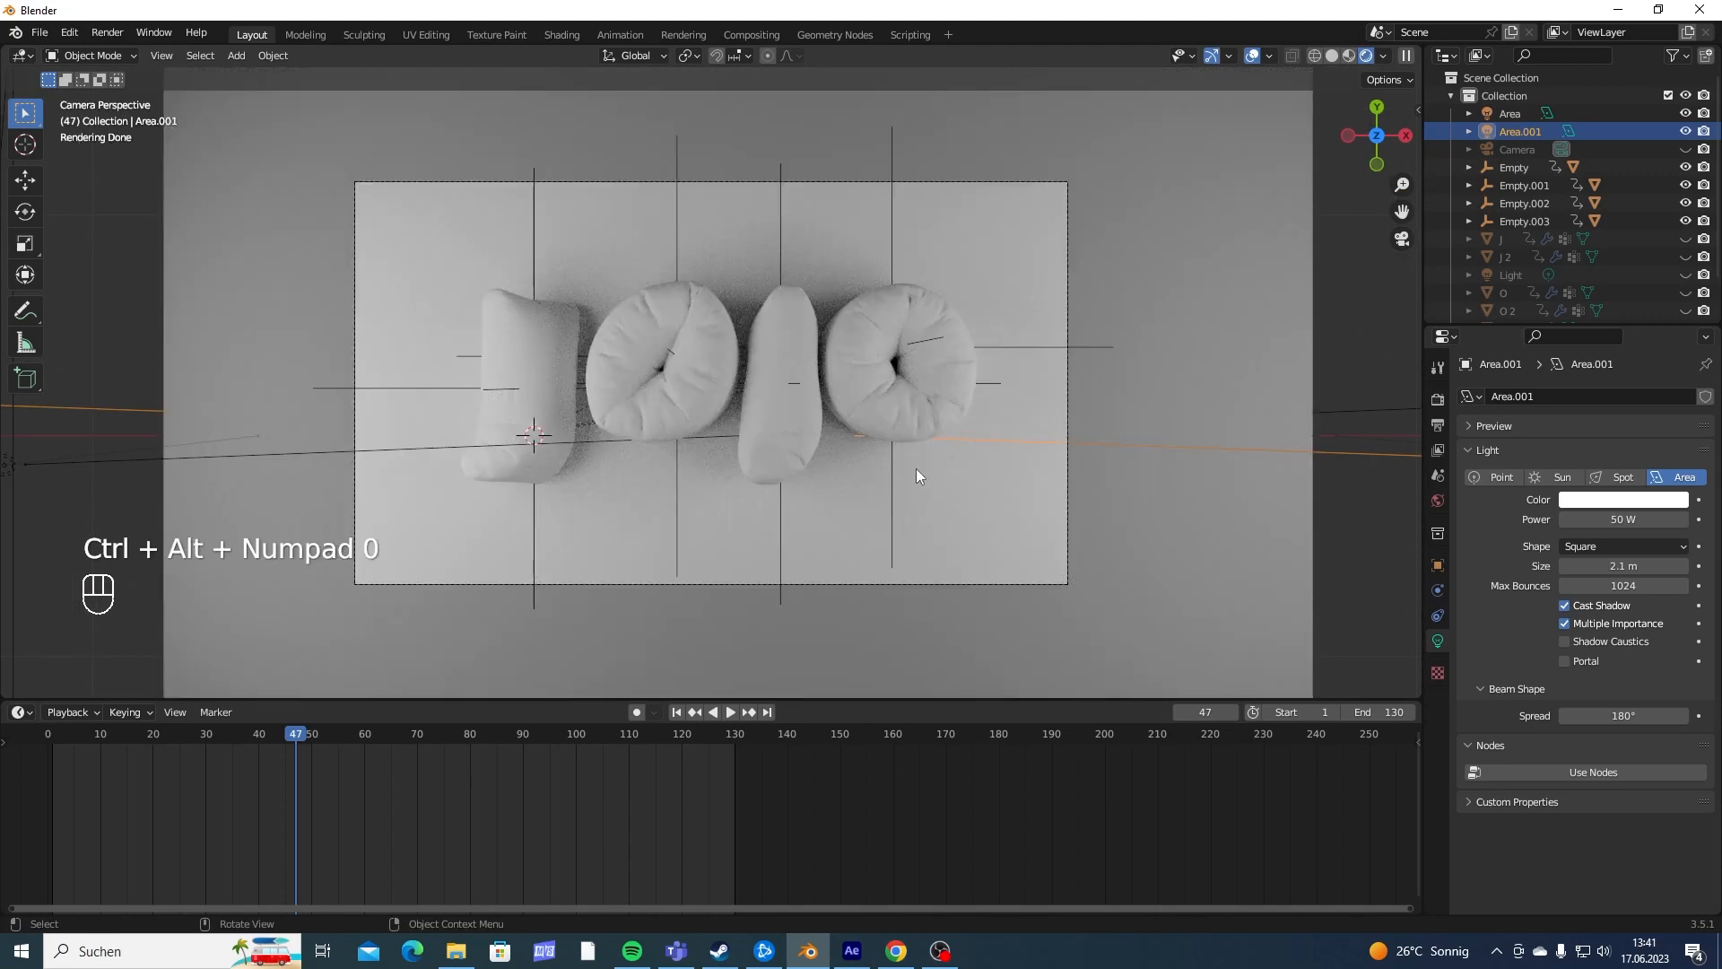
# - Give the background plane a new material with a teal base color
pyautogui.click(1288, 261)
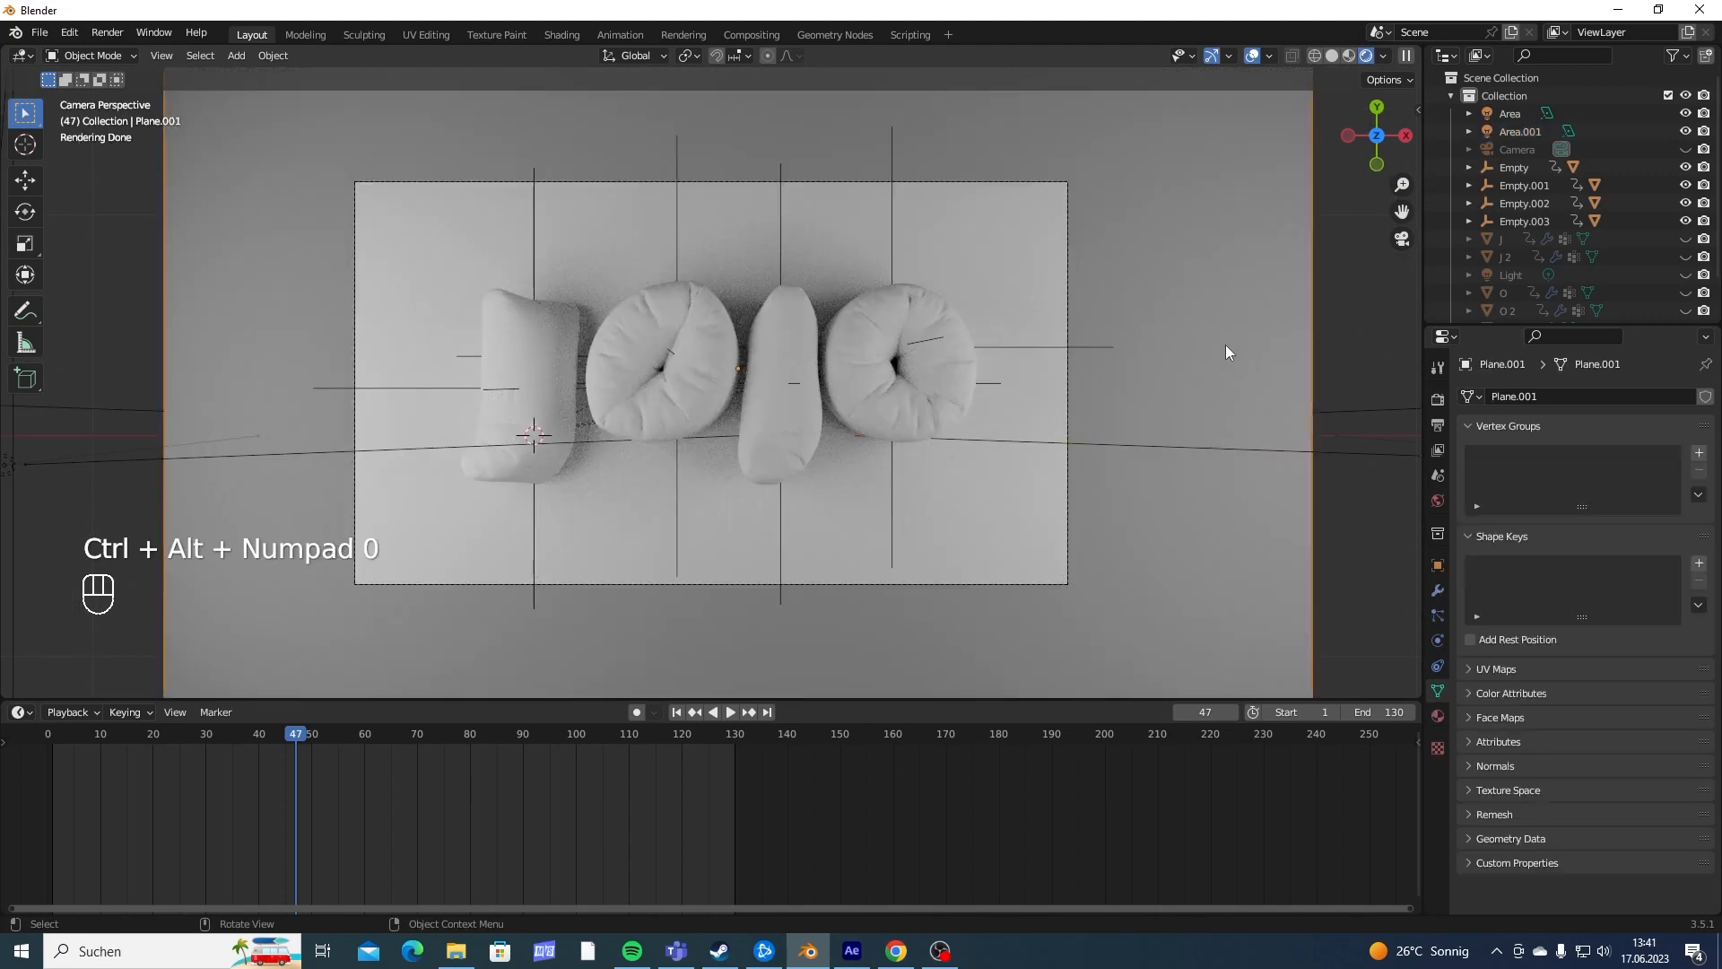
pyautogui.click(1439, 716)
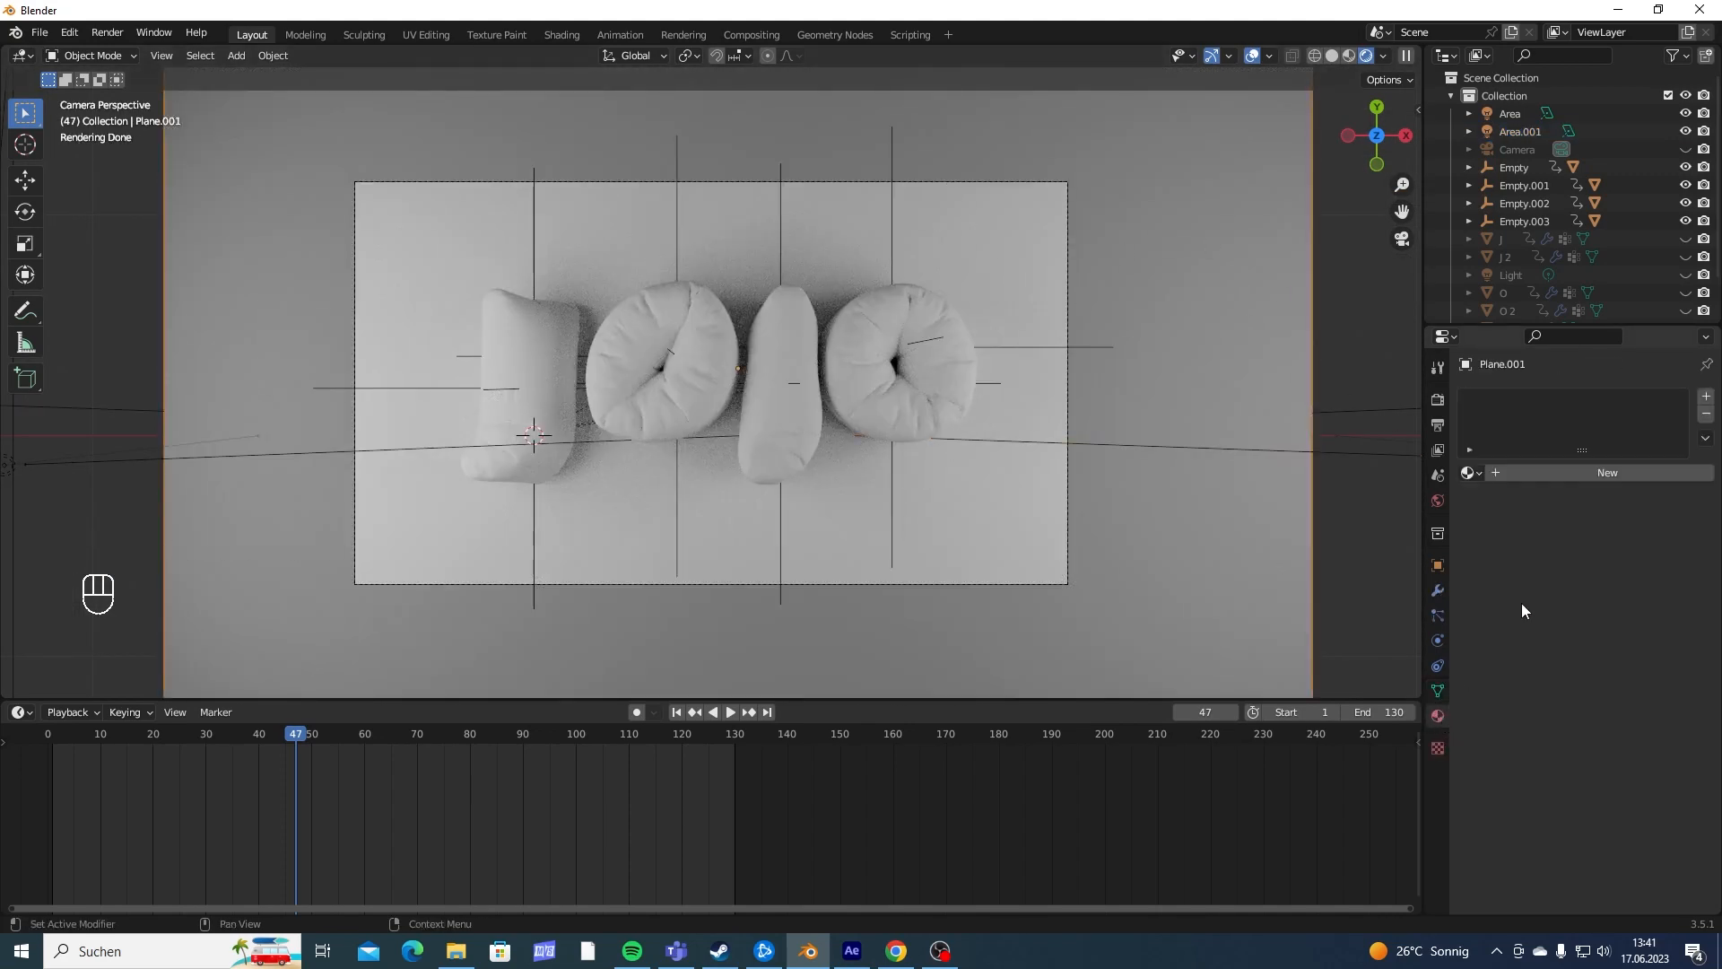
pyautogui.click(1530, 468)
pyautogui.click(1598, 634)
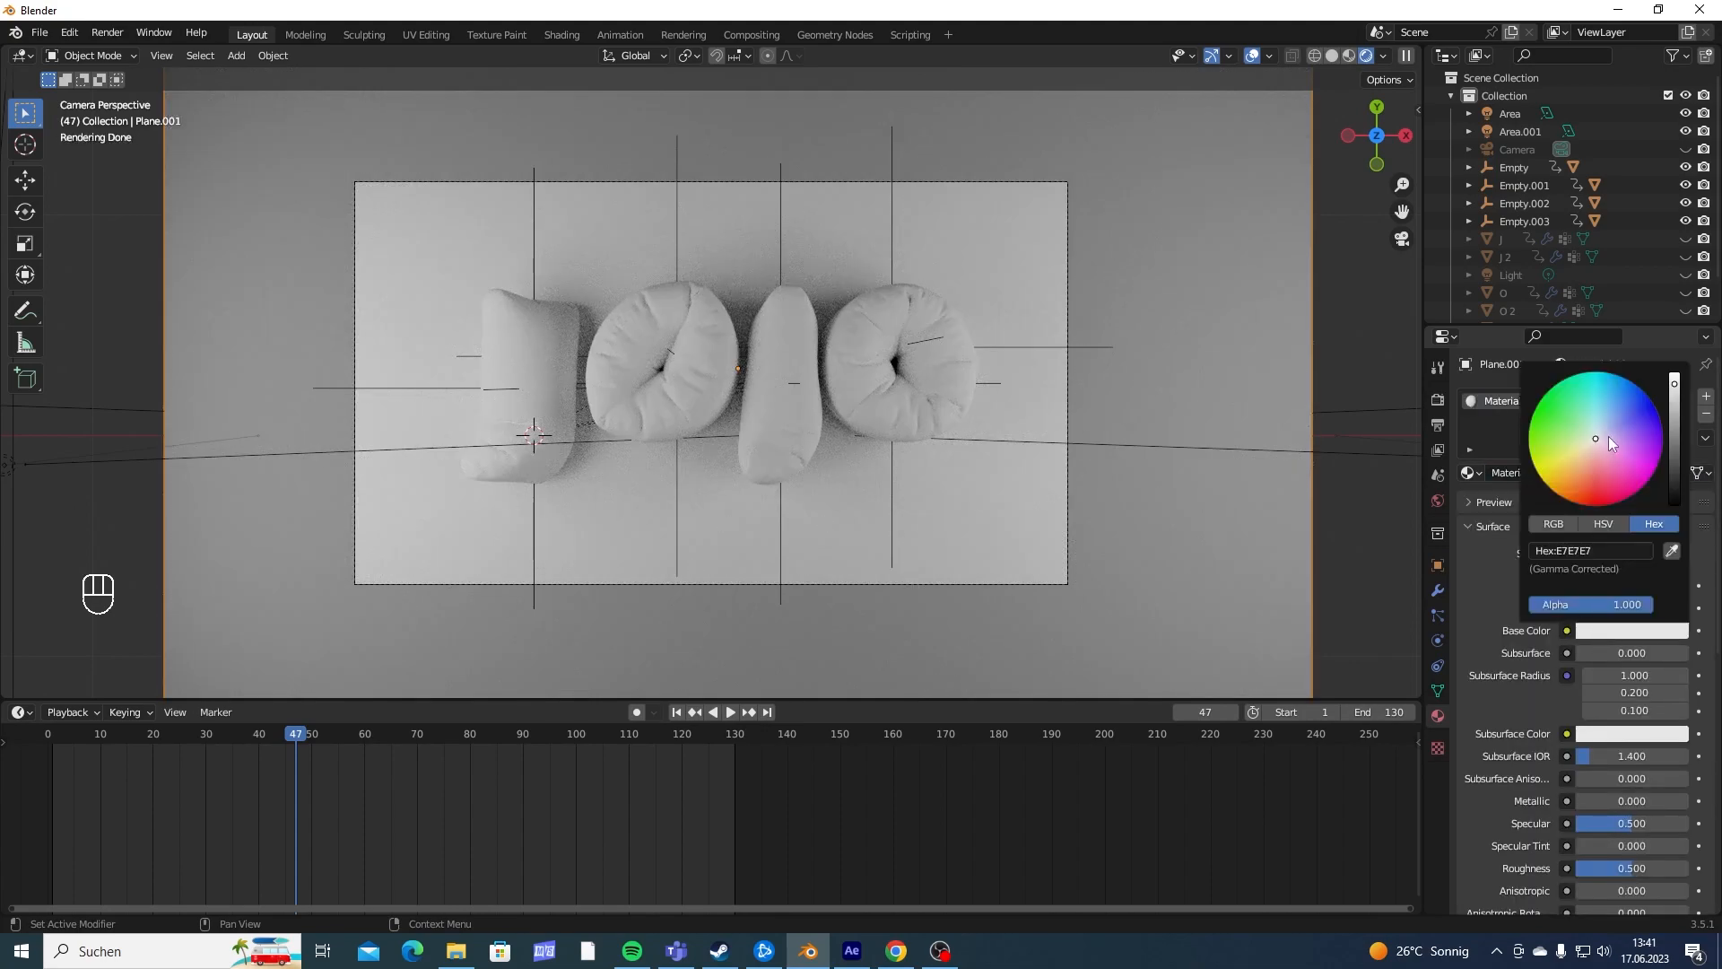
pyautogui.moveTo(1600, 423); pyautogui.dragTo(1596, 412)
# - Give the last letter O a new material with a coral red base color, hex E76F75
pyautogui.click(869, 390)
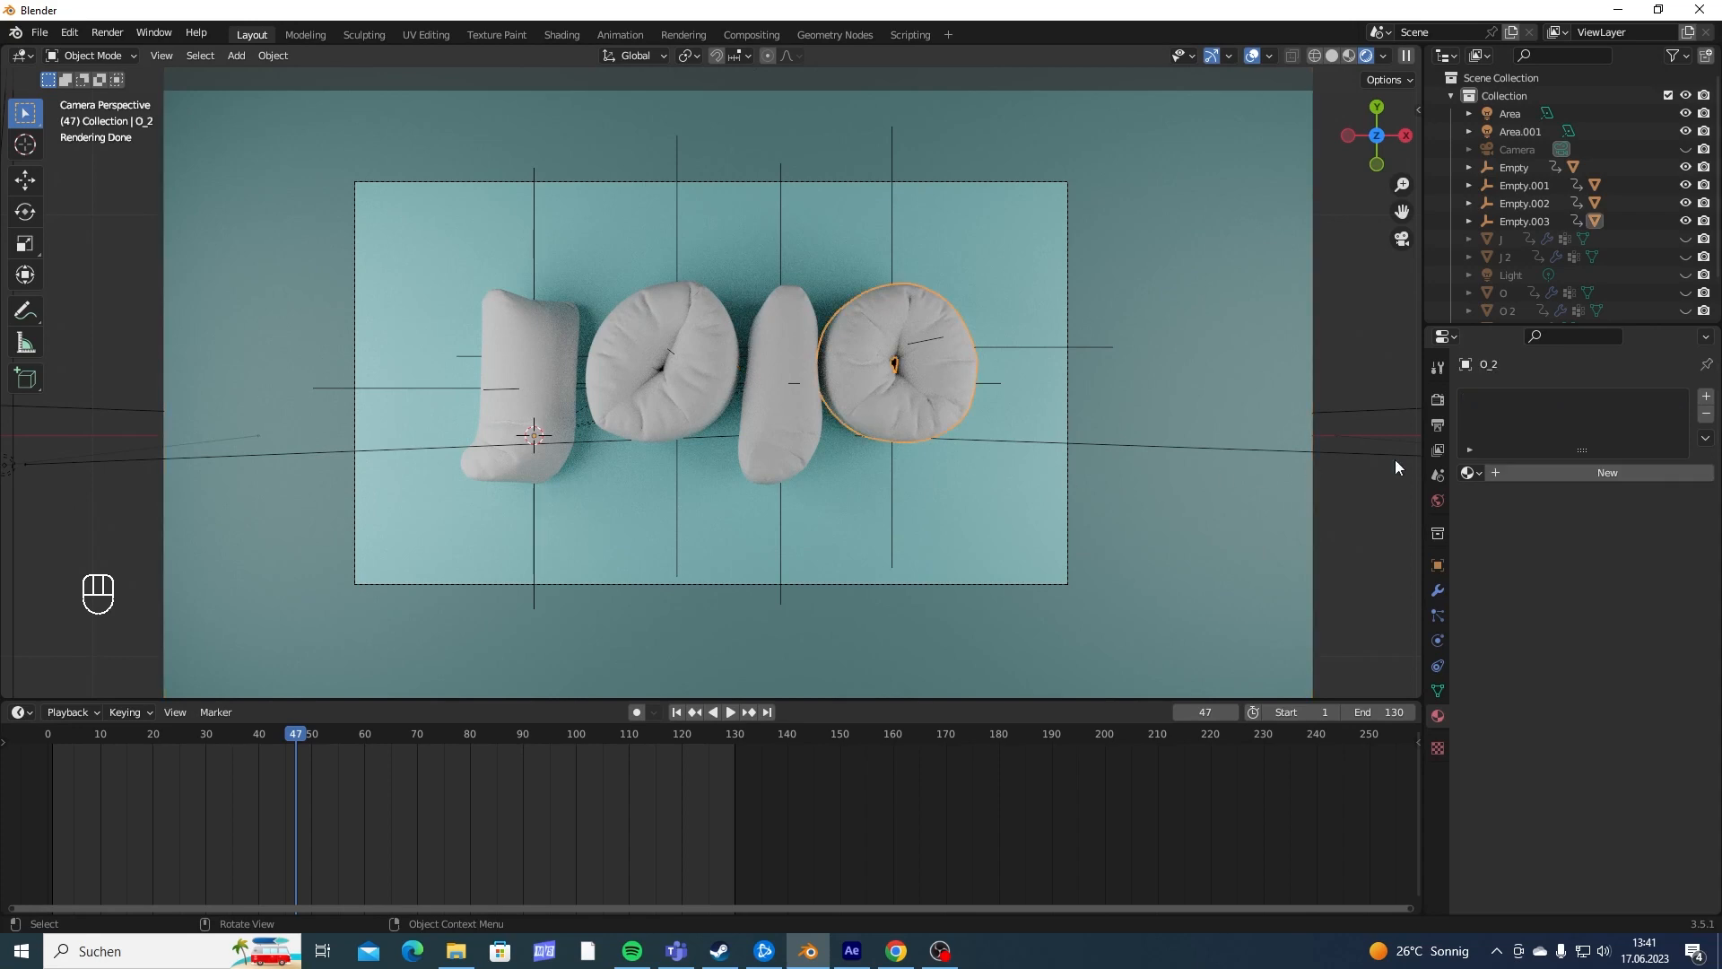
pyautogui.click(1533, 474)
pyautogui.click(1603, 631)
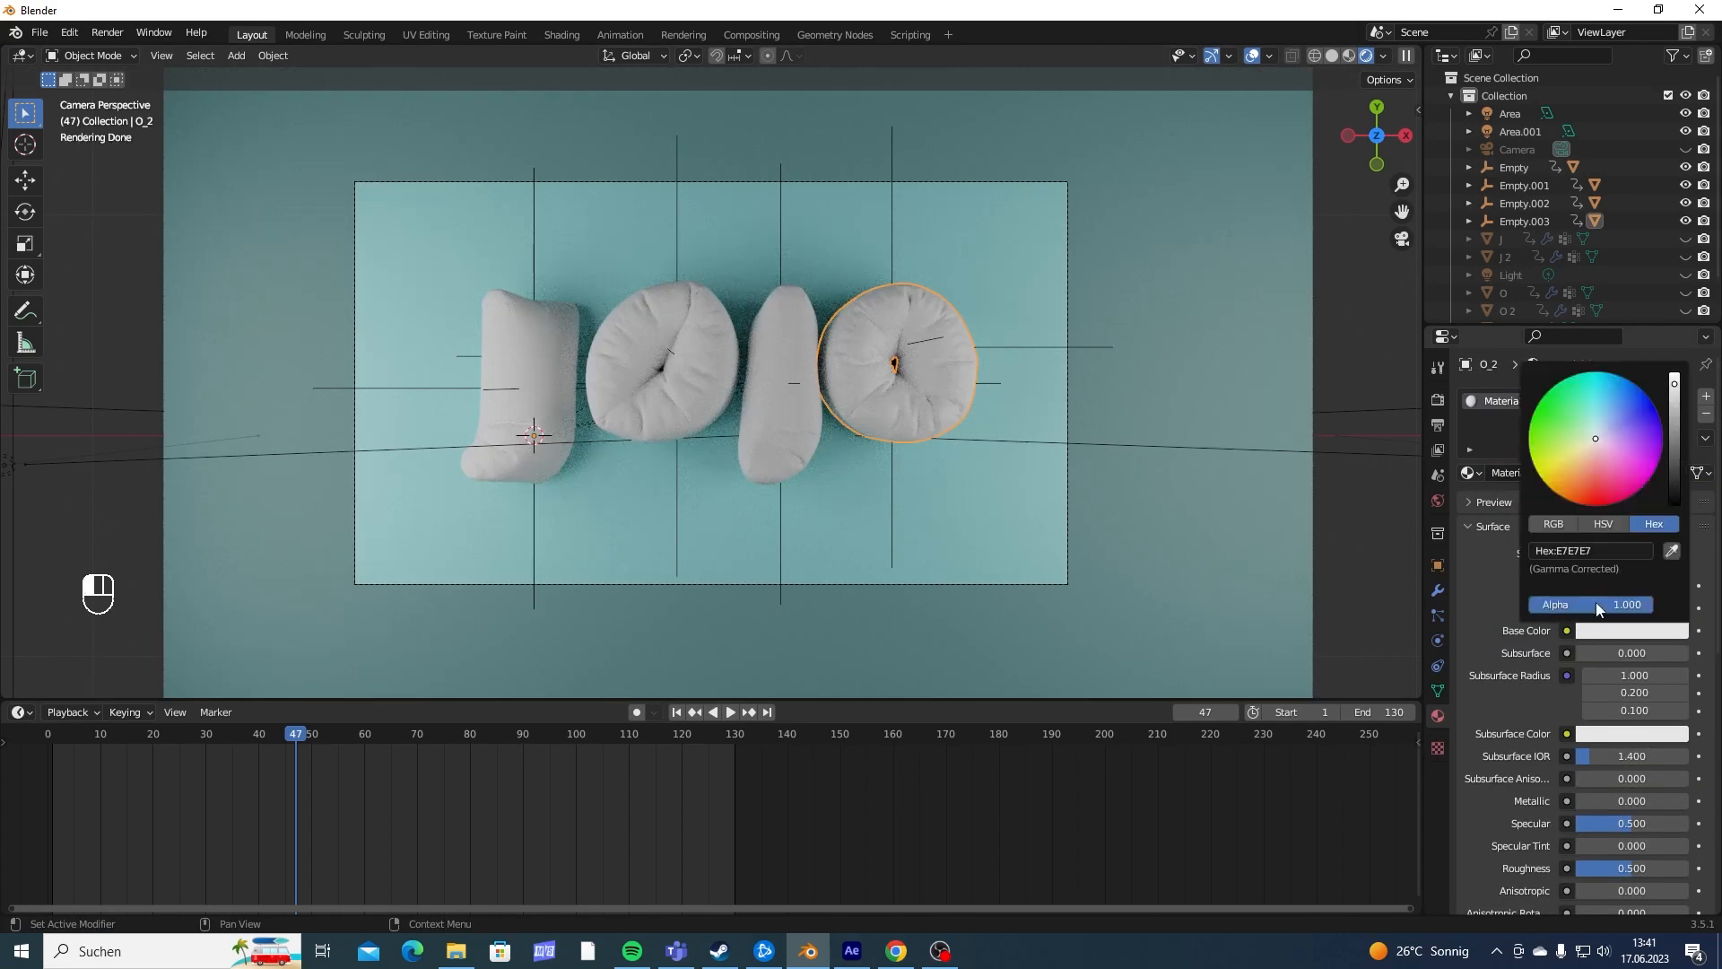
pyautogui.moveTo(1589, 461); pyautogui.dragTo(1597, 473)
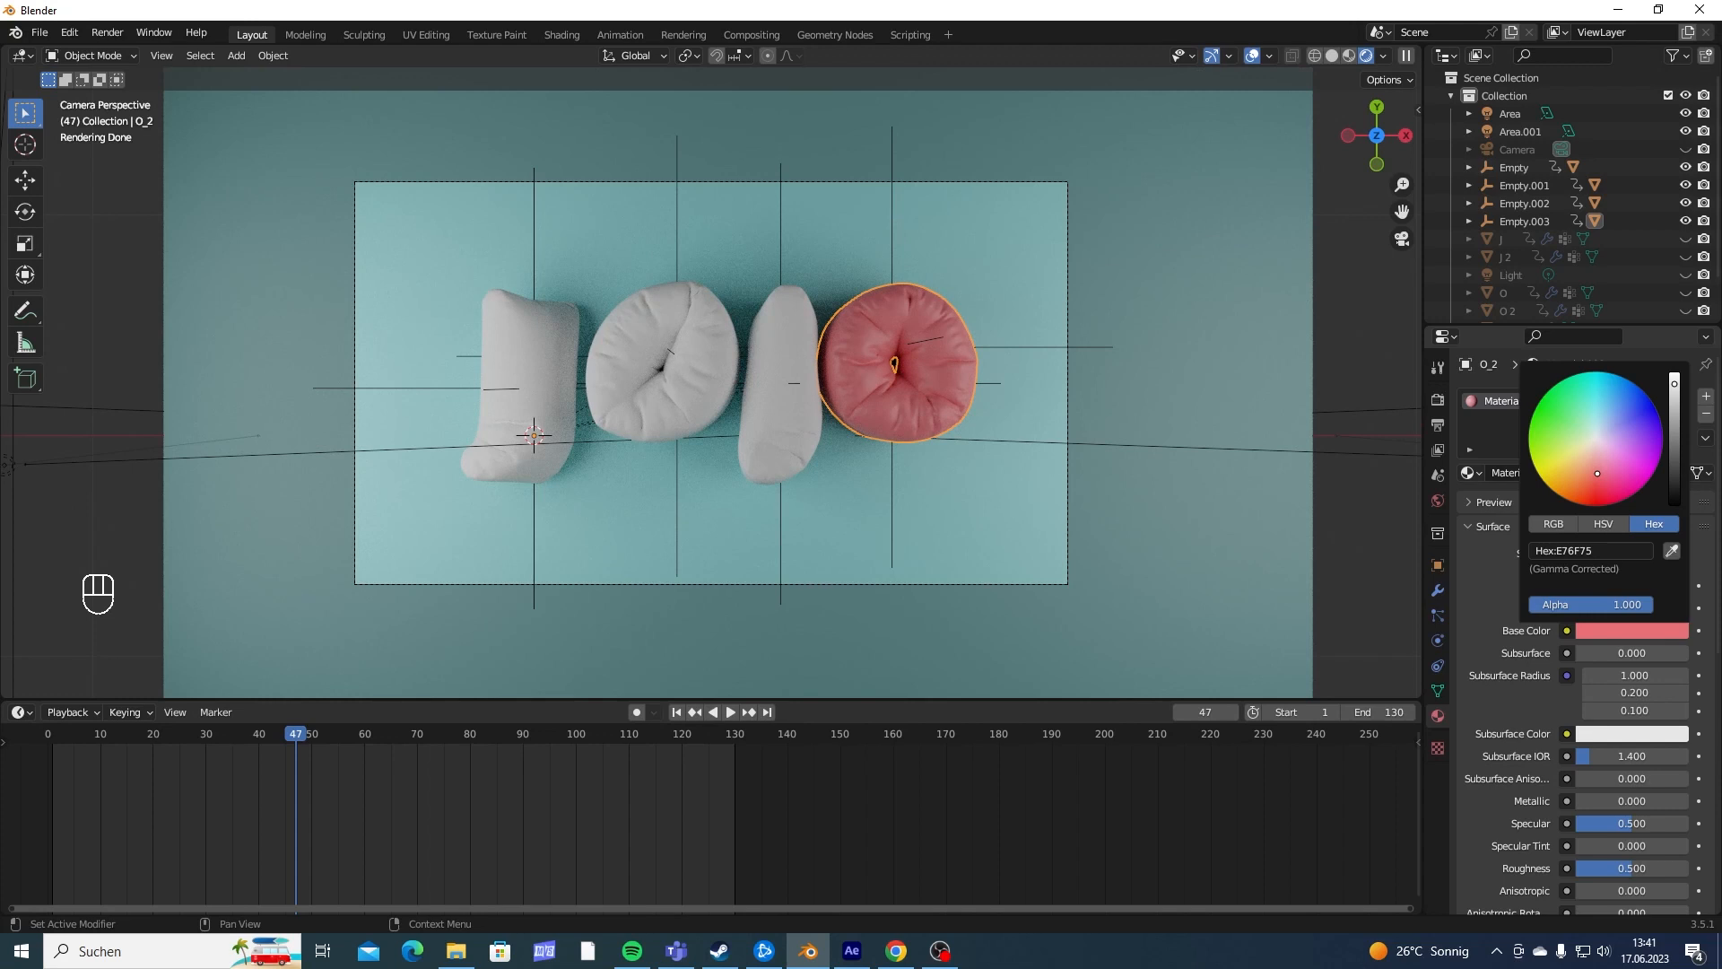
pyautogui.click(1630, 631)
pyautogui.hotkey('ctrl', 'c')
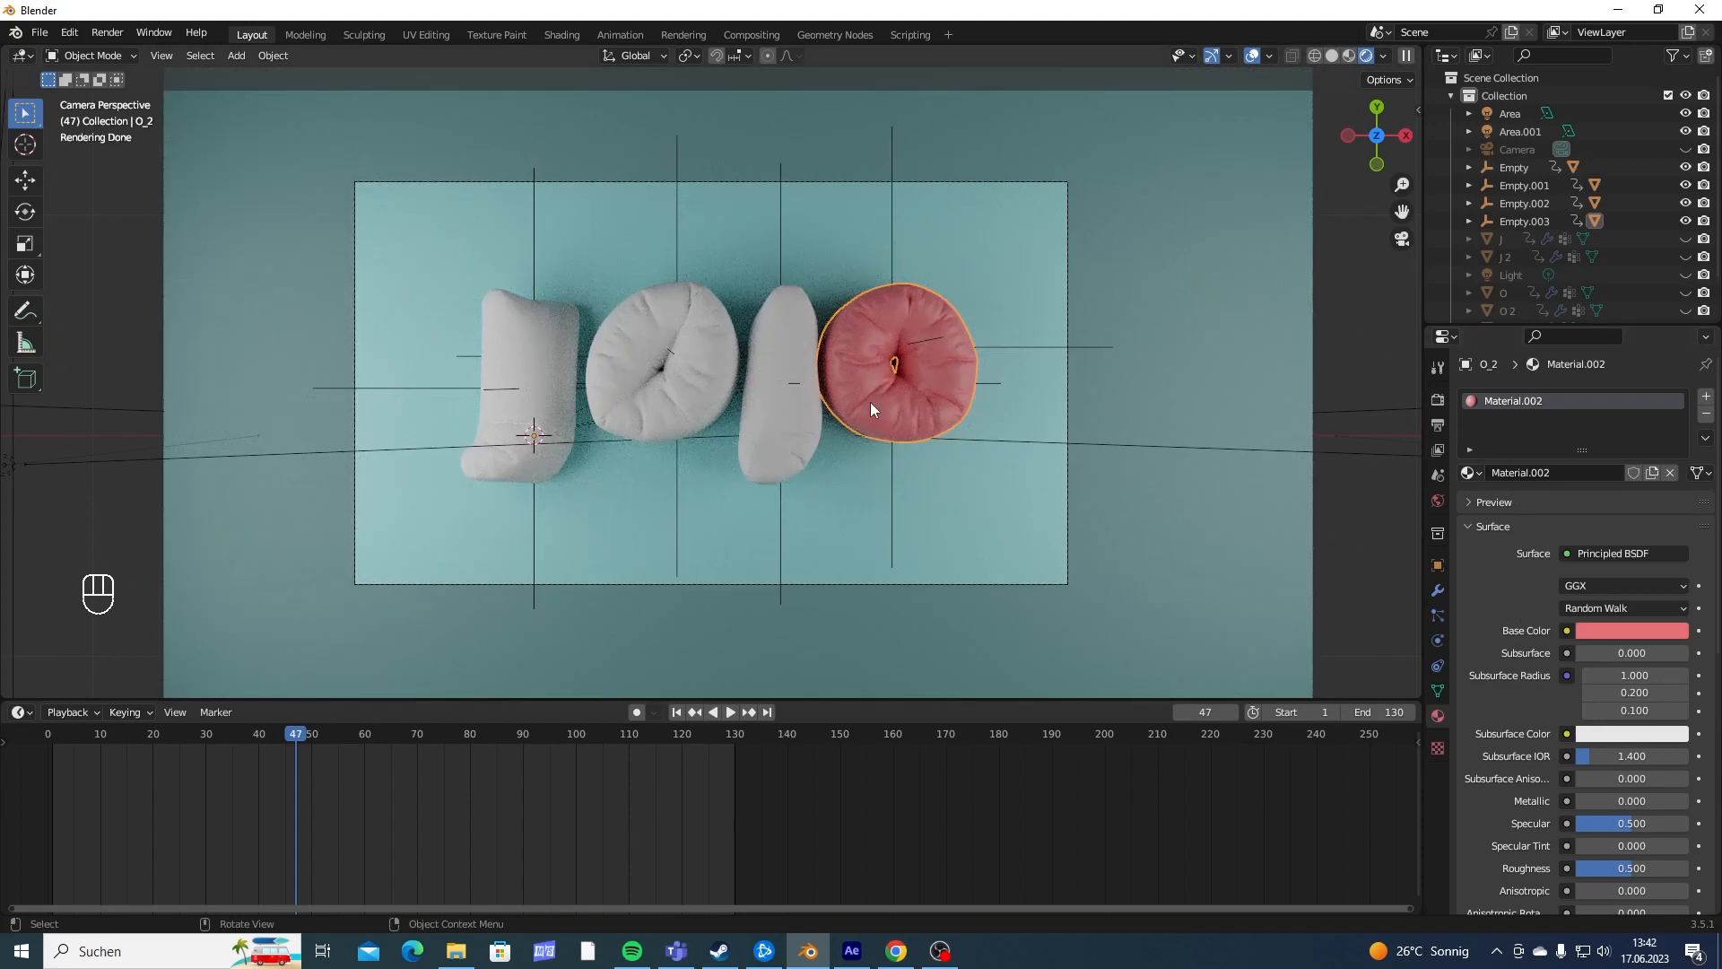
# - Assign the existing coral red Material.002 to the second J, the first O and the first J
pyautogui.click(794, 383)
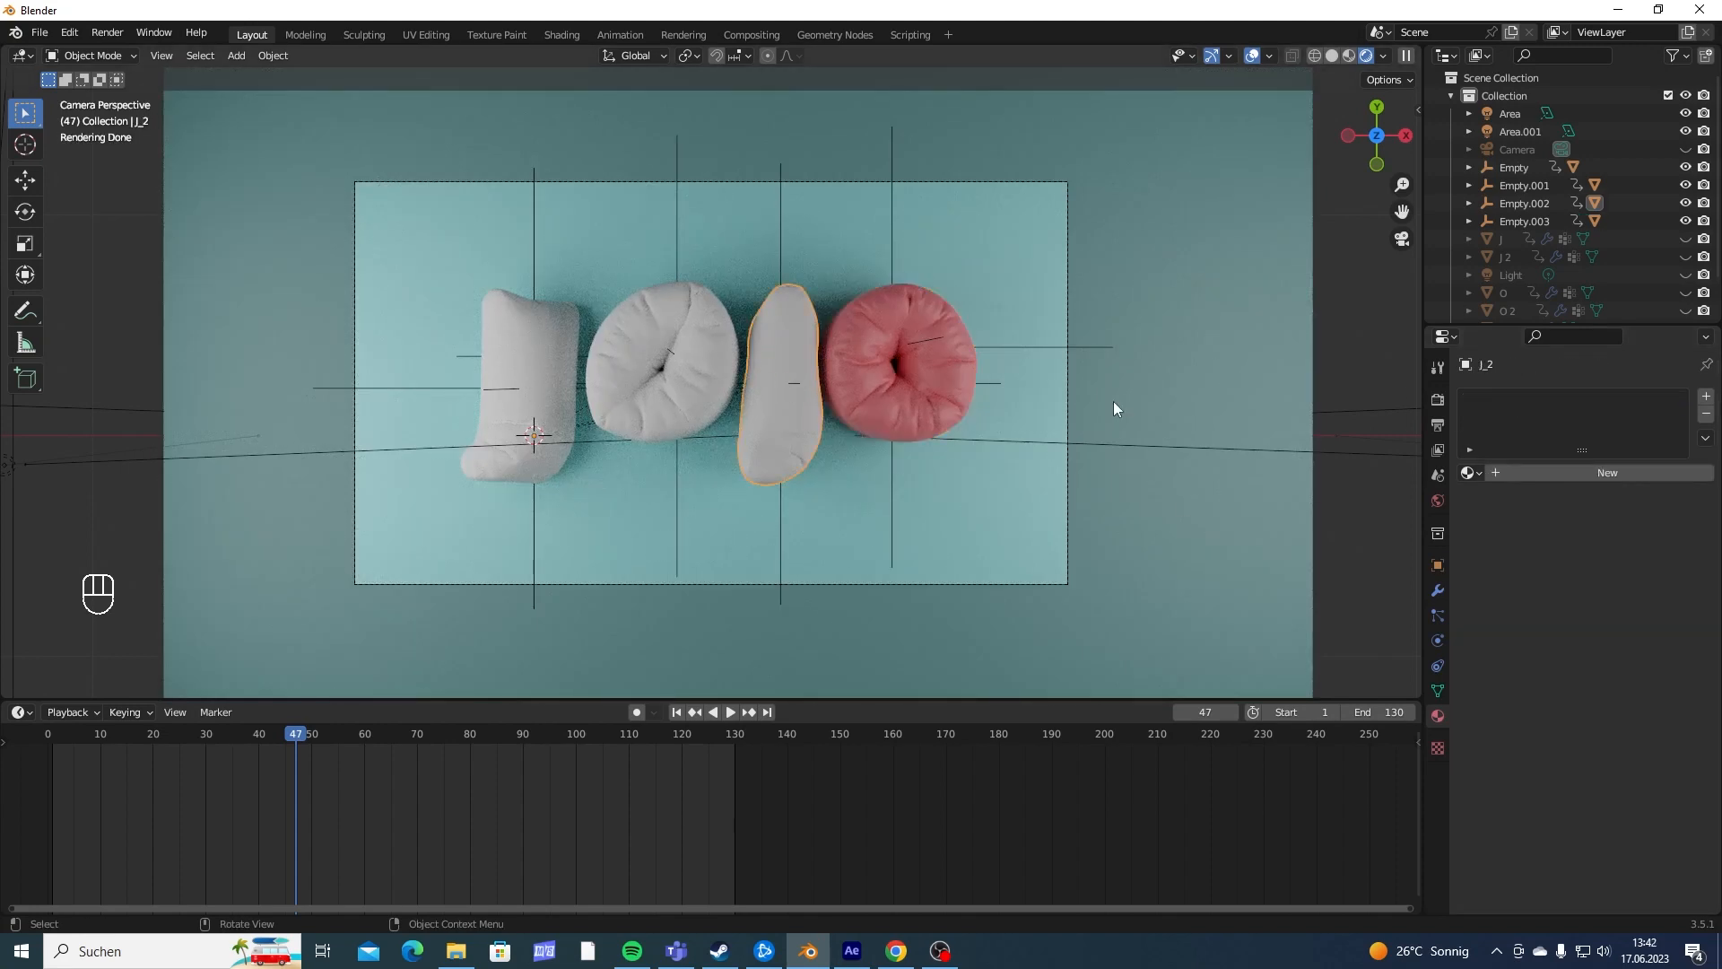
pyautogui.click(1471, 473)
pyautogui.click(1513, 535)
pyautogui.click(728, 387)
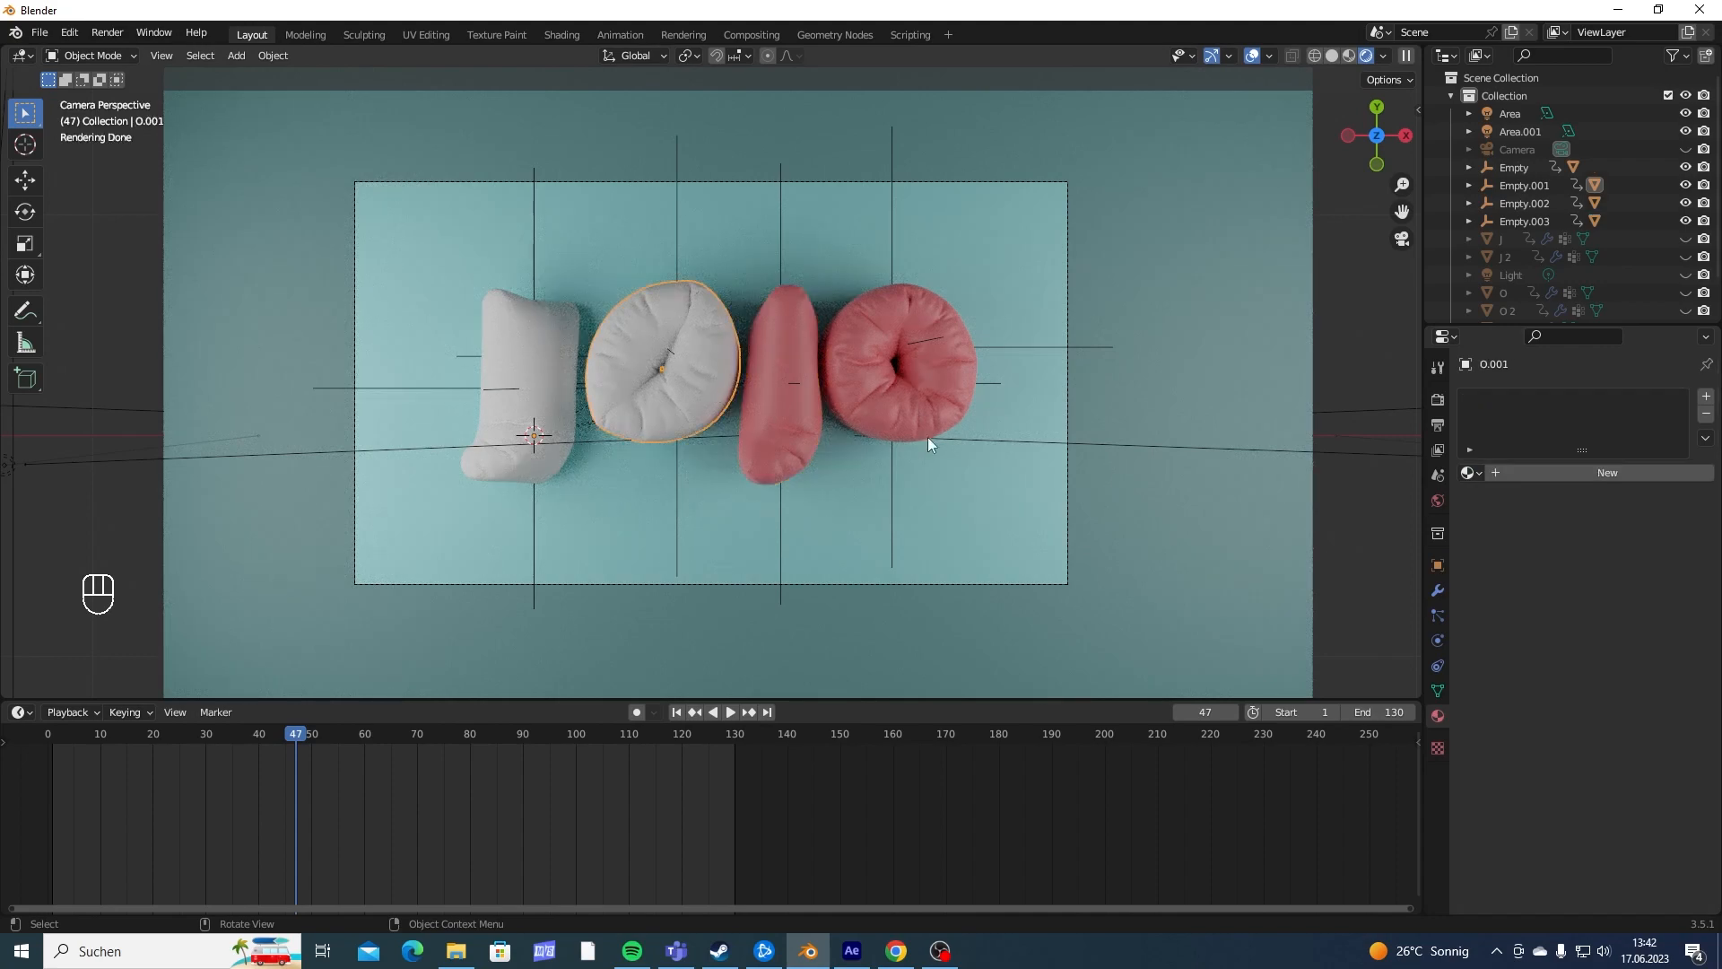
pyautogui.click(1473, 474)
pyautogui.click(1518, 533)
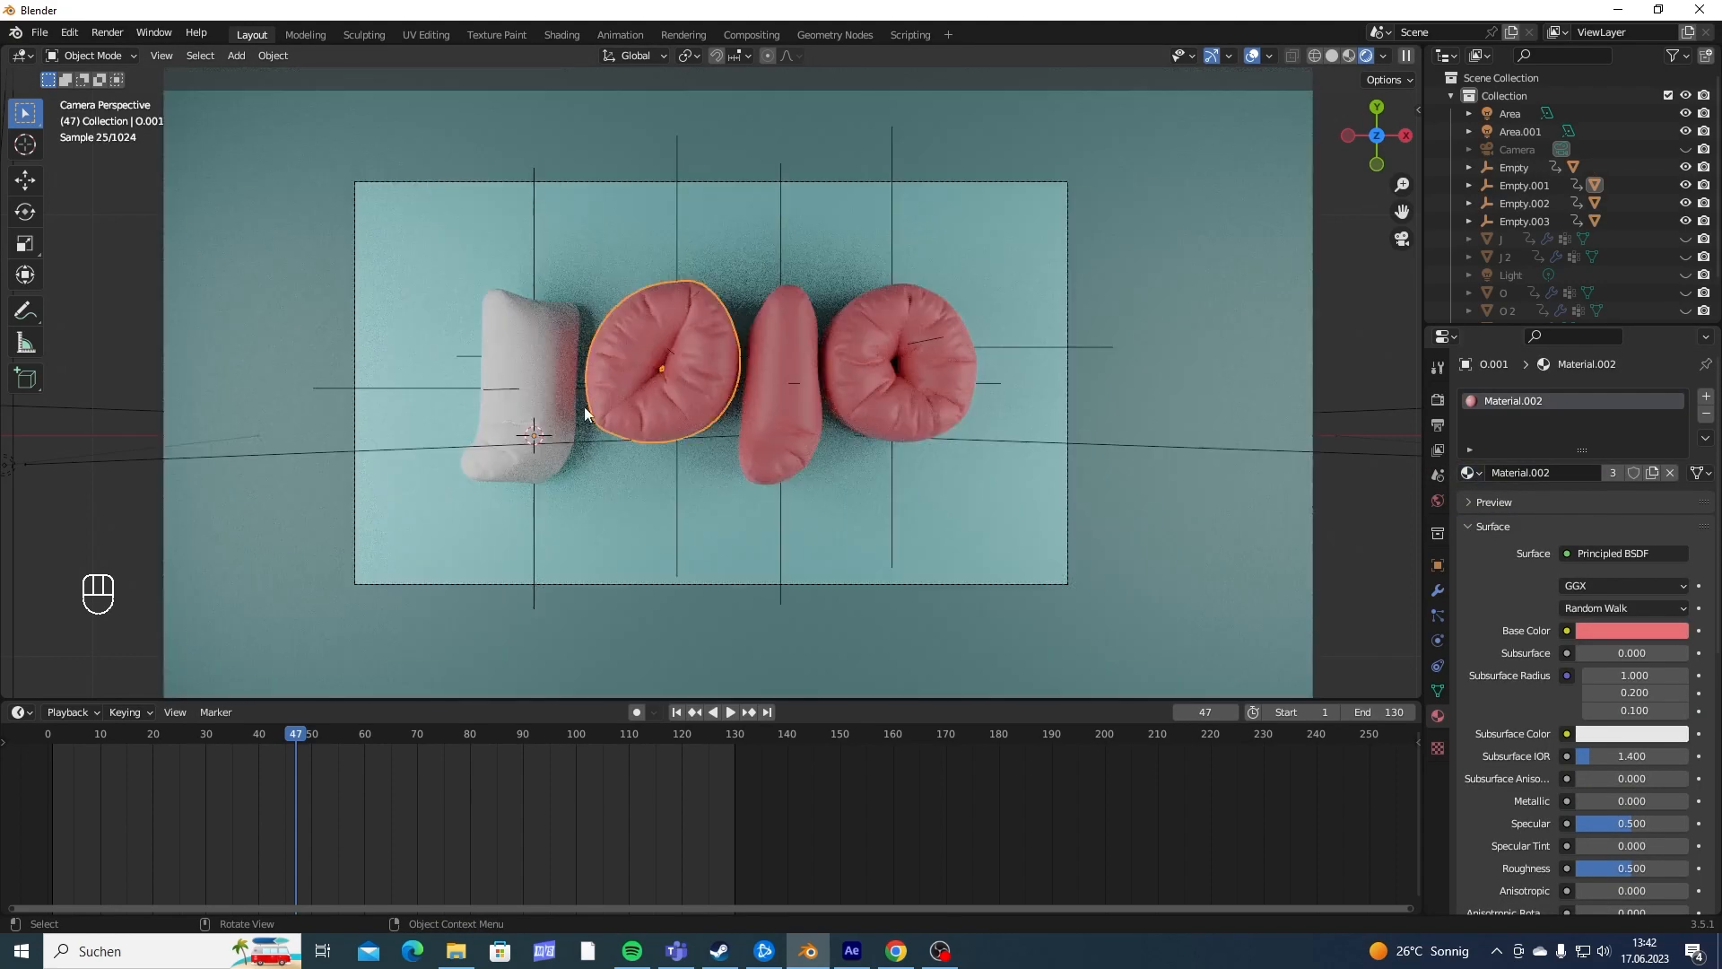
pyautogui.click(524, 381)
pyautogui.click(1473, 474)
pyautogui.click(1516, 533)
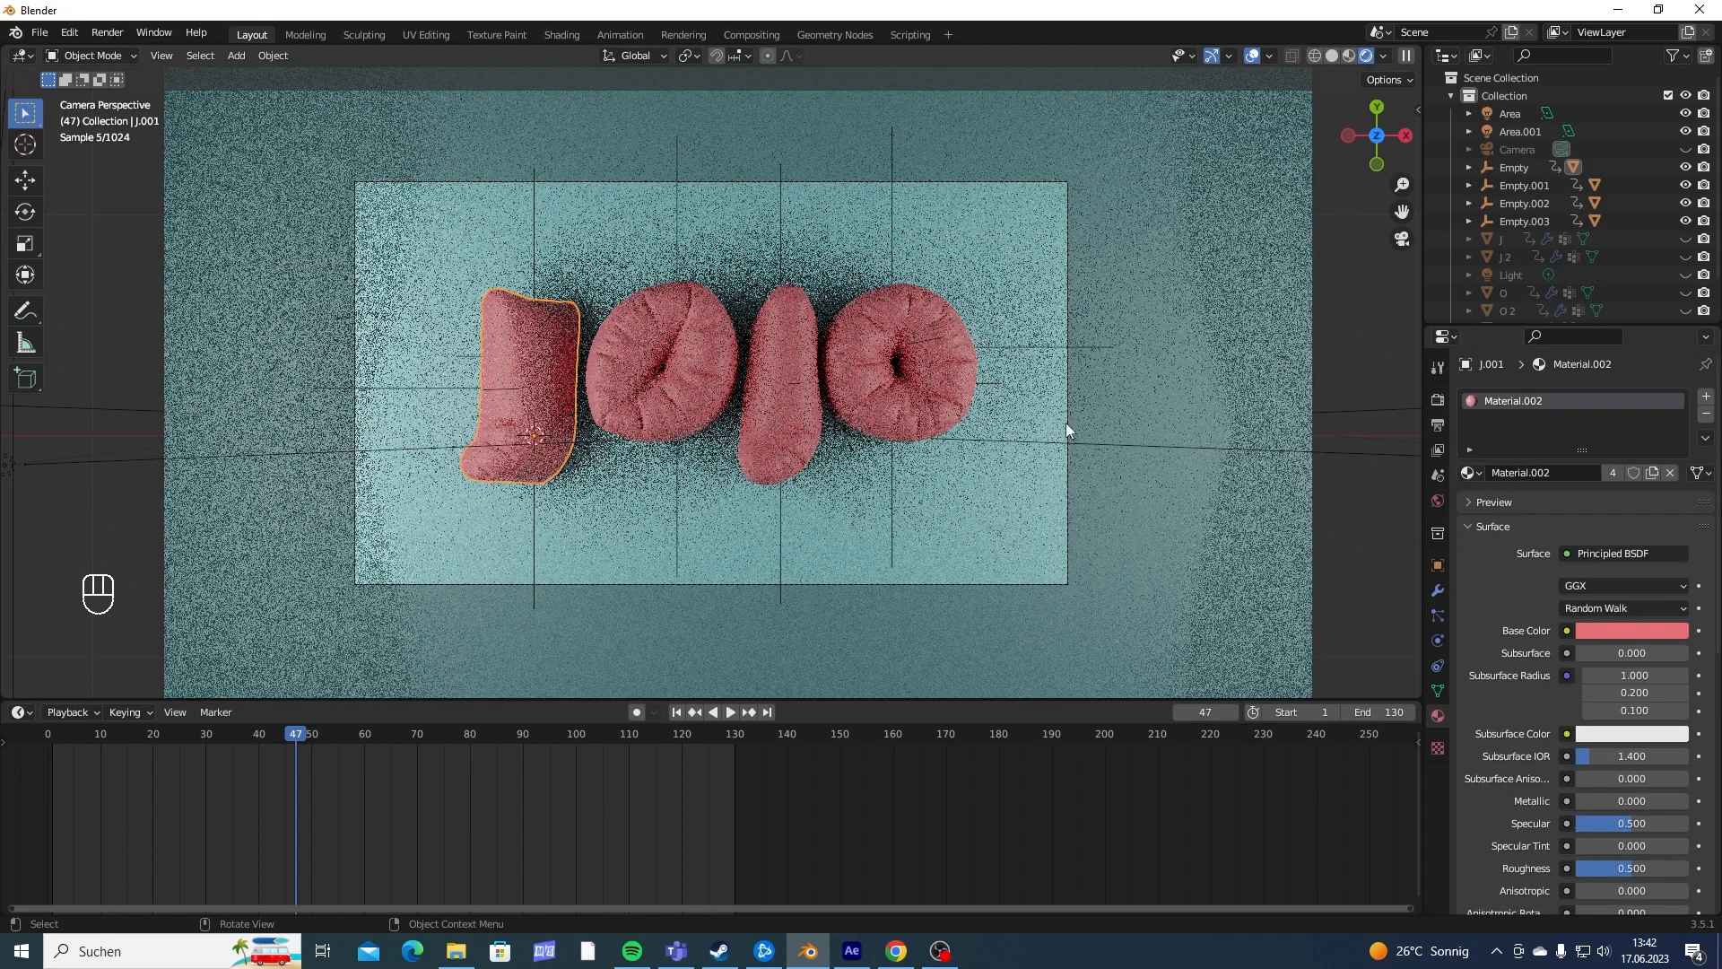
# - Set the letters' shared red material to 0.543 metallic and 0.429 roughness
pyautogui.click(959, 403)
pyautogui.scroll(-5, 1570, 637)
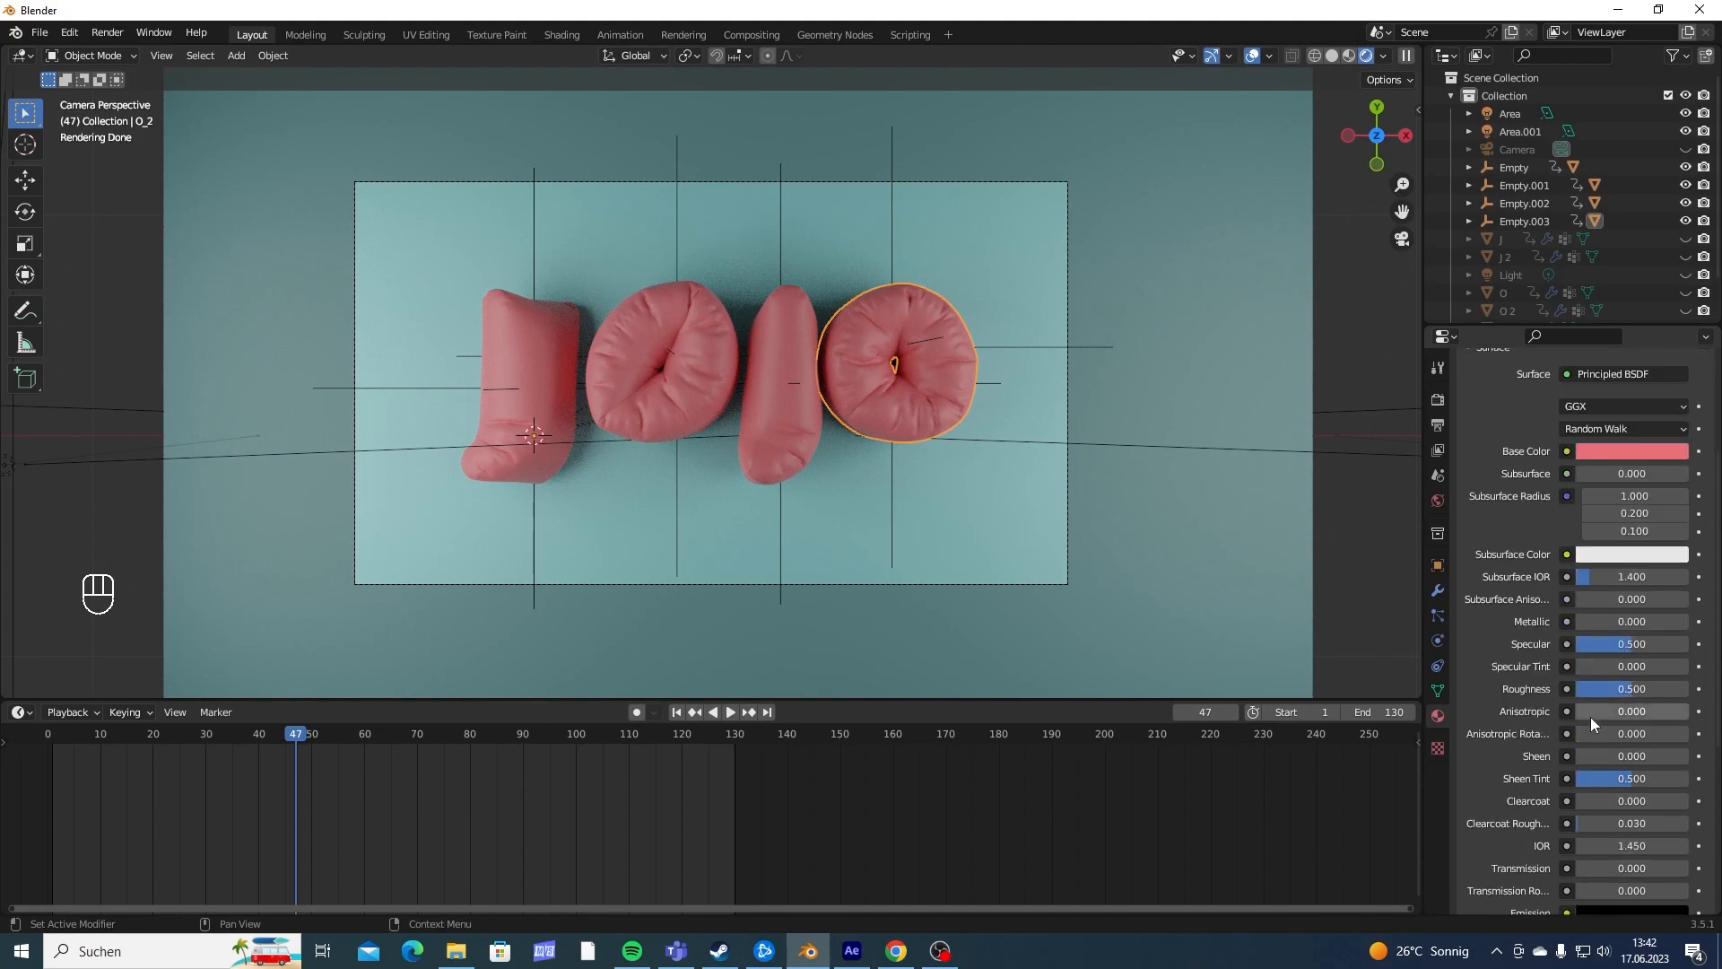
pyautogui.moveTo(1577, 622); pyautogui.dragTo(1637, 622)
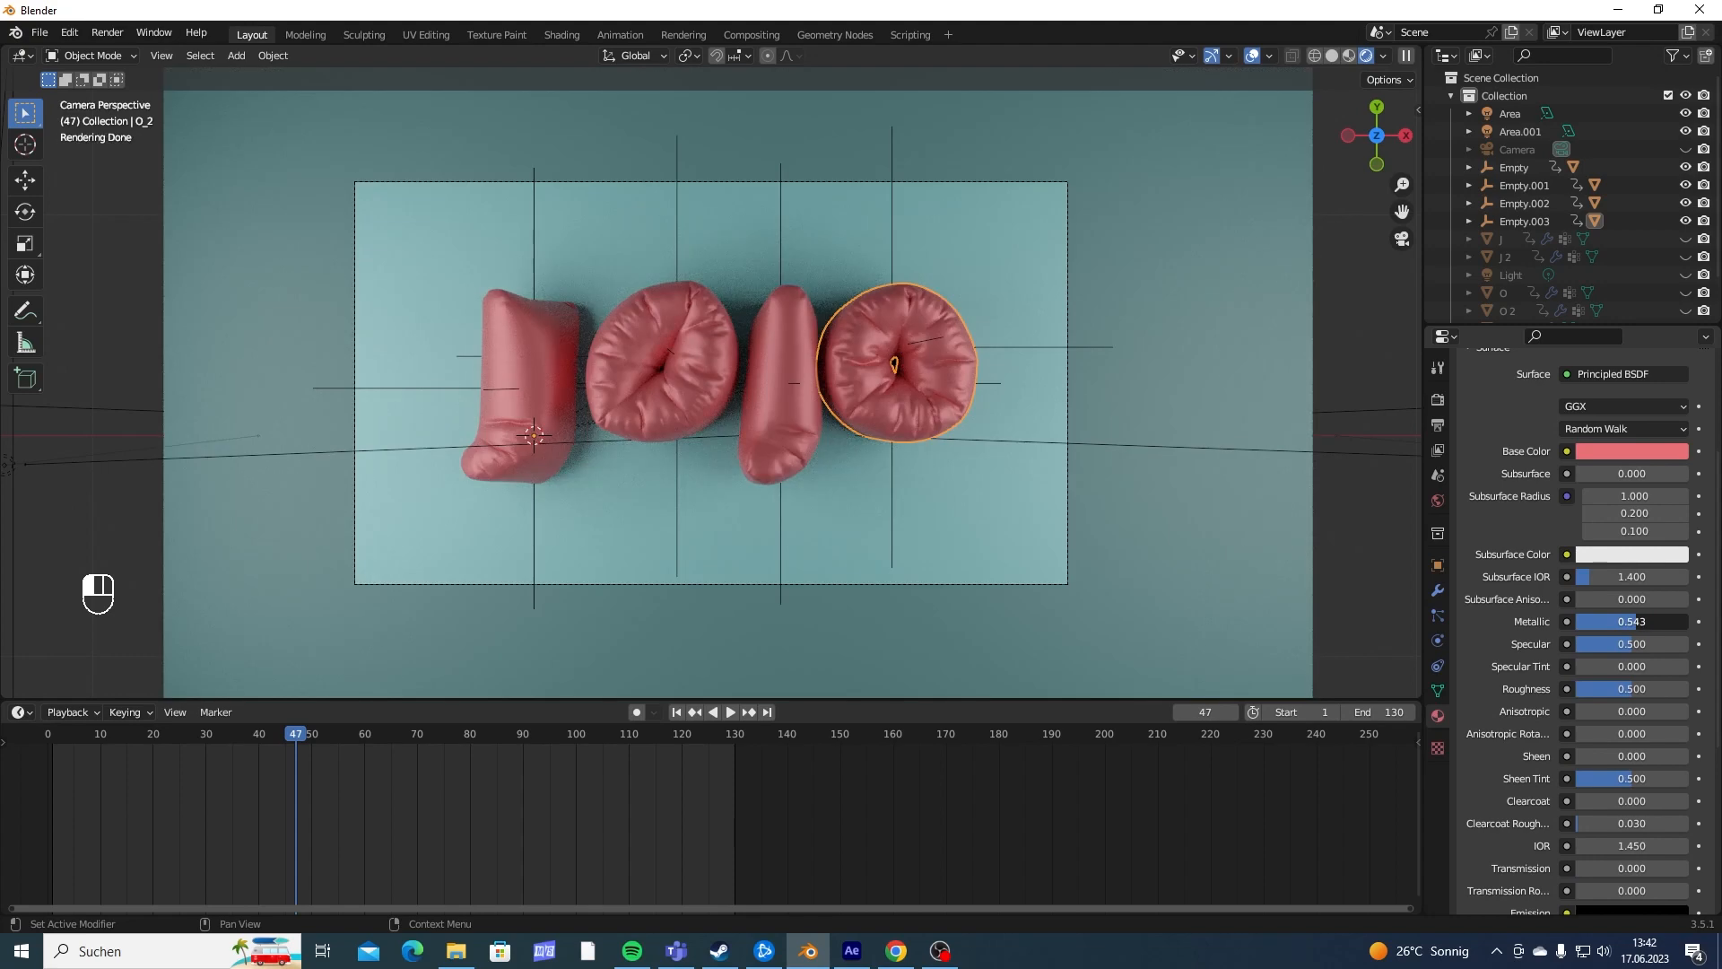
pyautogui.moveTo(1630, 688); pyautogui.dragTo(1639, 689)
# - Play back part of the rendered letter animation and inspect the balloon letters from above and at an angle
pyautogui.press('space')
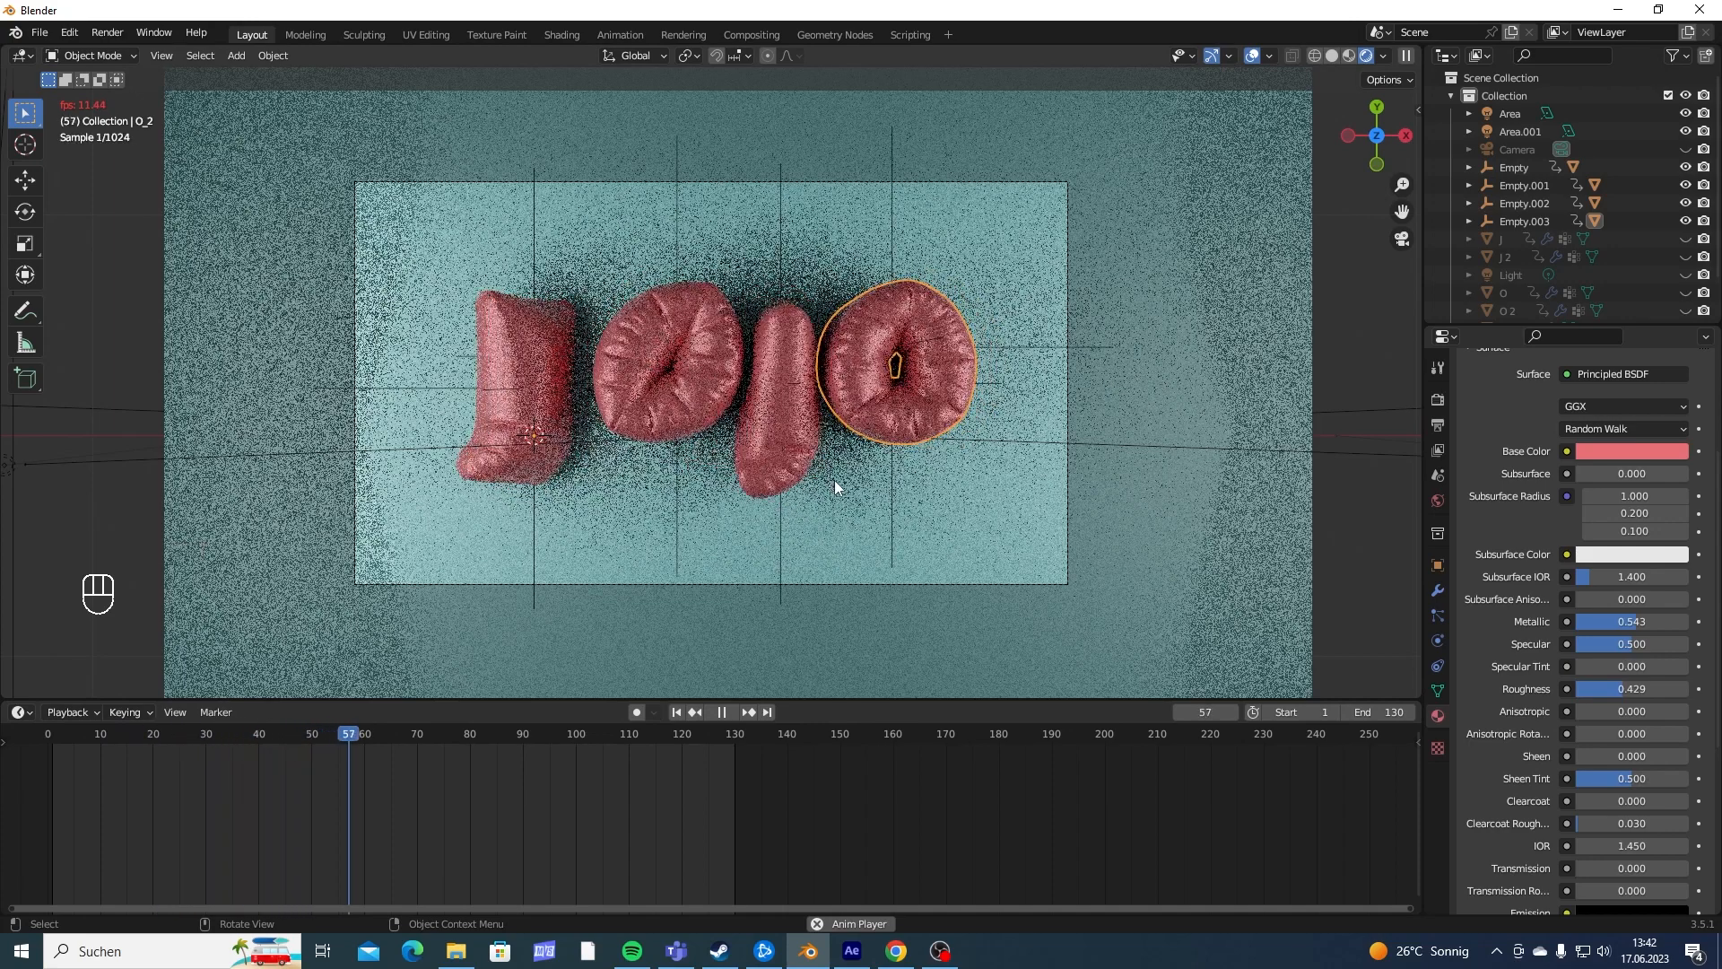
pyautogui.press('space')
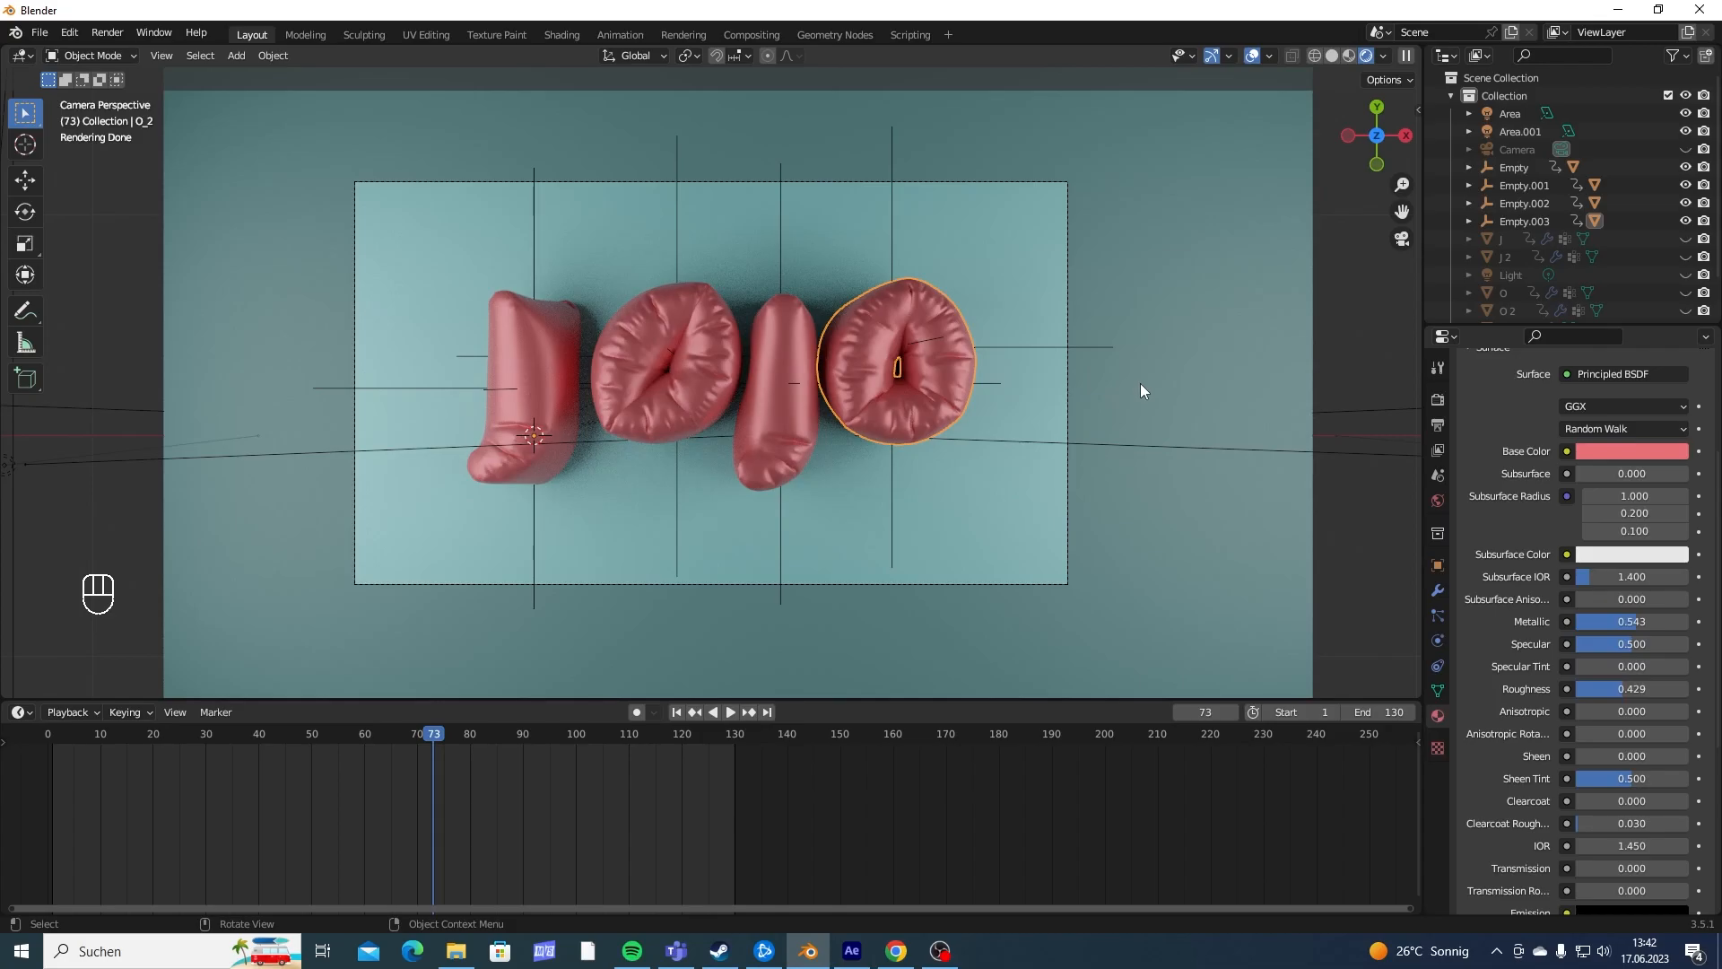
pyautogui.press('KP_0')
pyautogui.moveTo(1106, 380); pyautogui.dragTo(816, 352, button='middle')
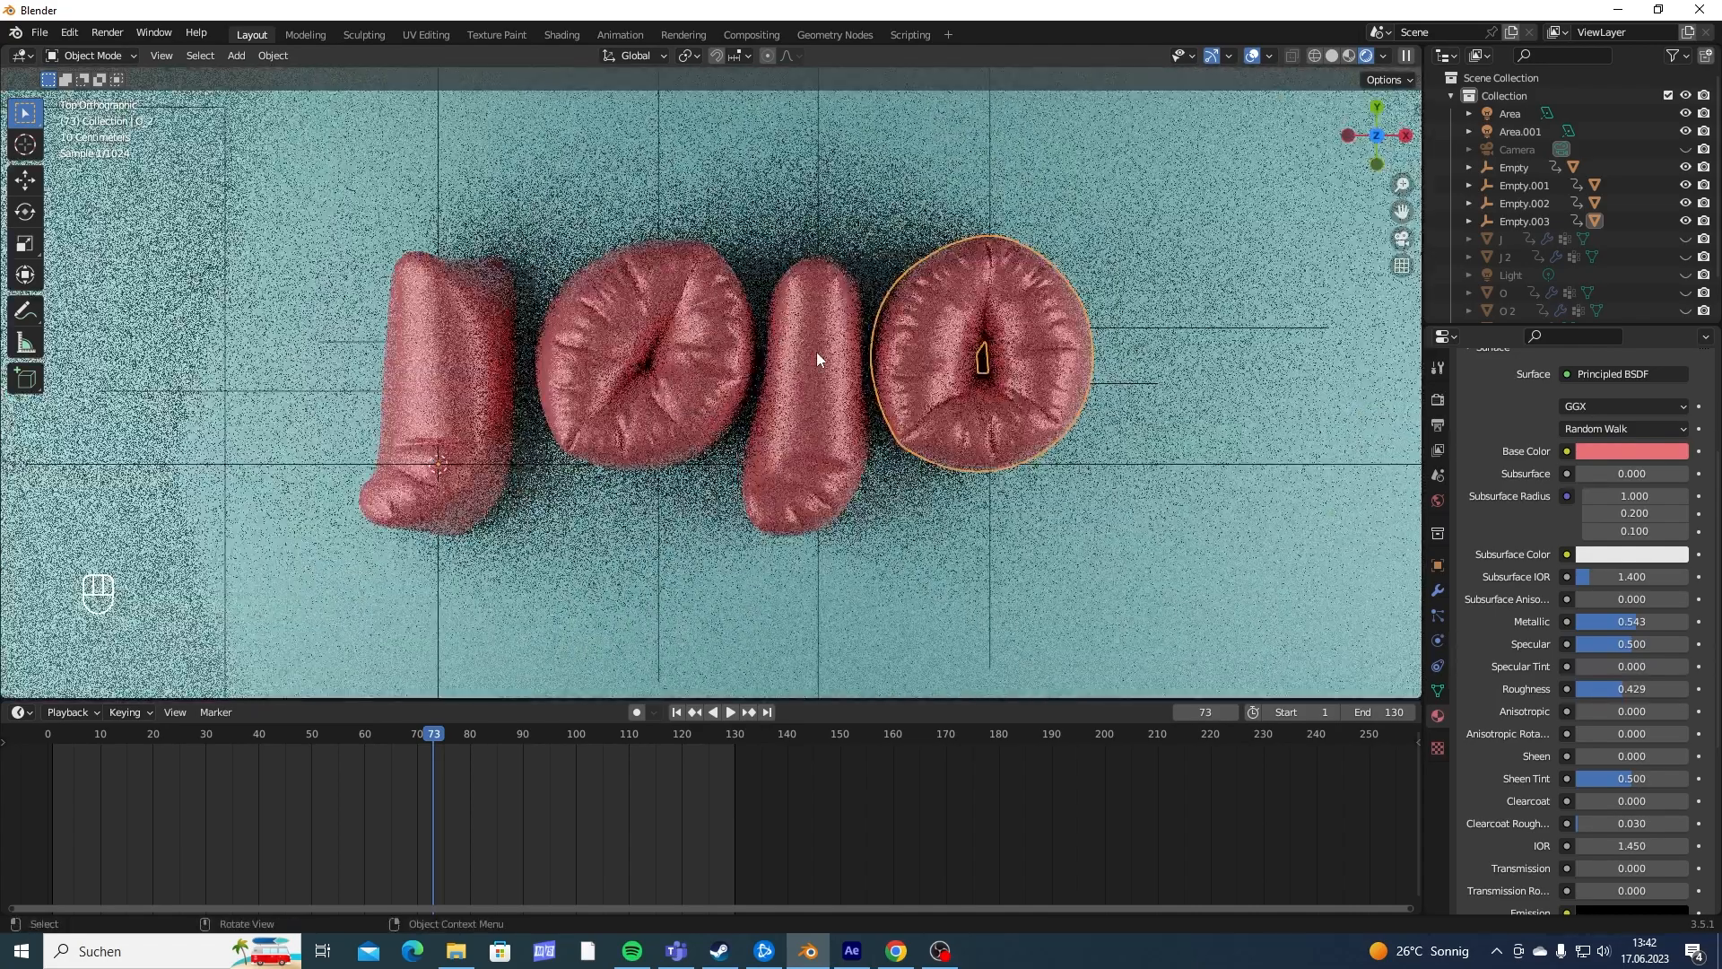
pyautogui.scroll(-3, 527, 332)
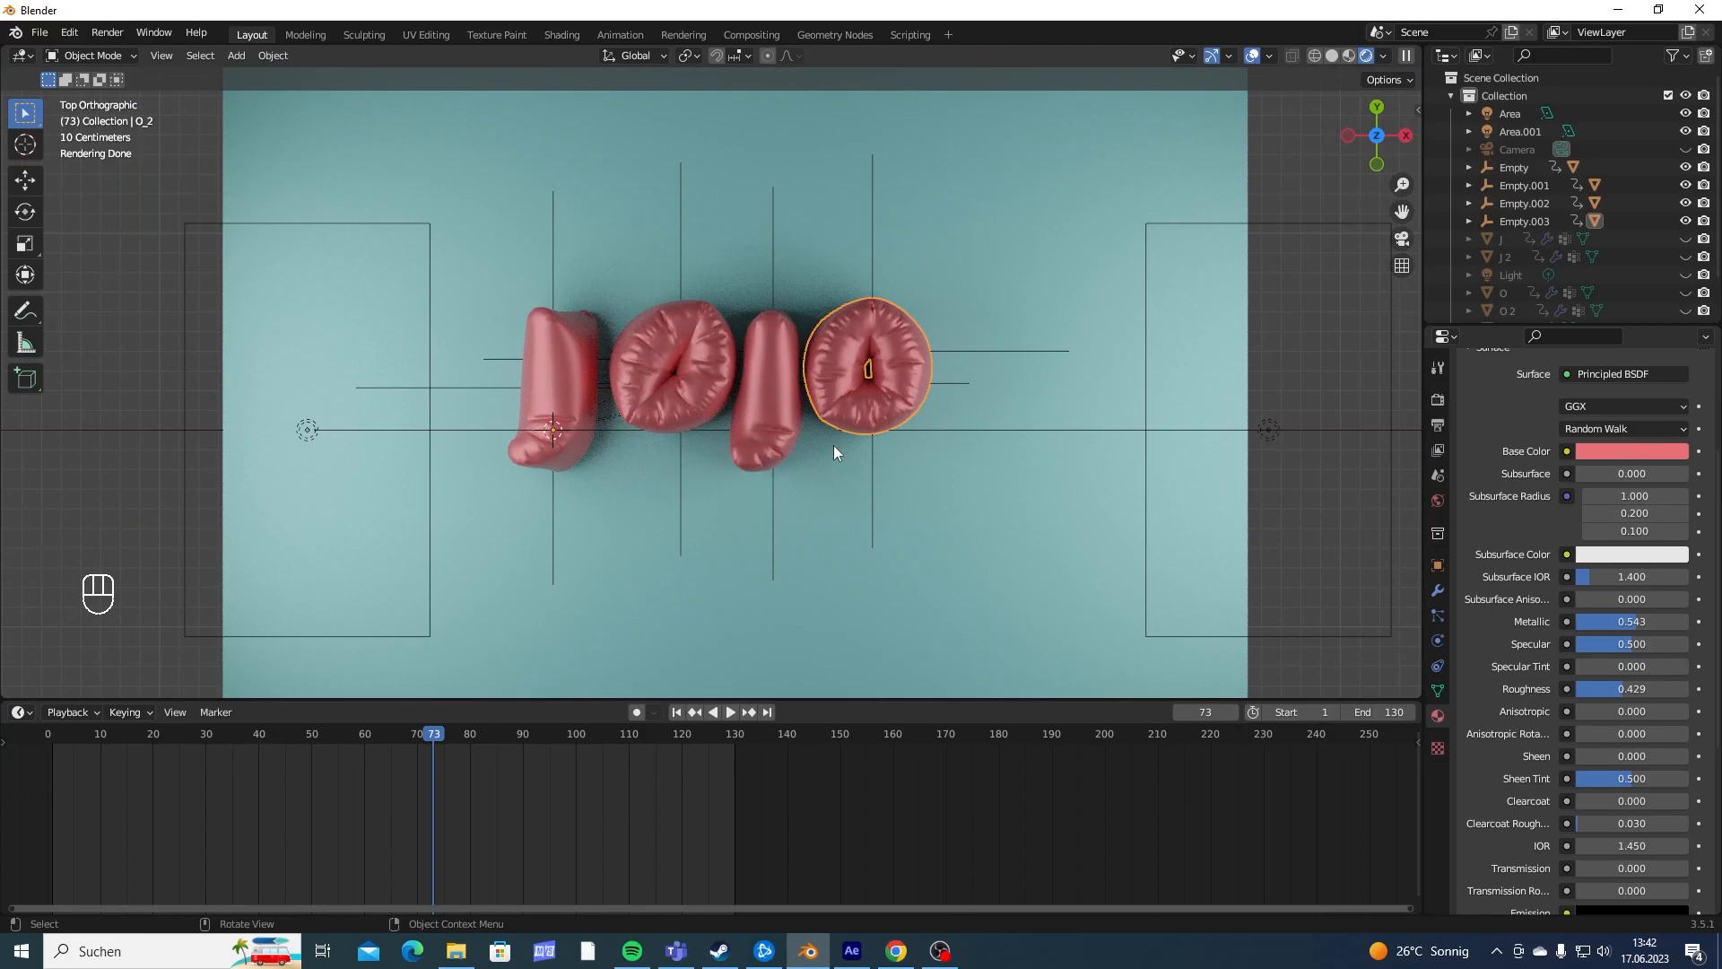
pyautogui.moveTo(966, 401); pyautogui.dragTo(694, 364, button='middle')
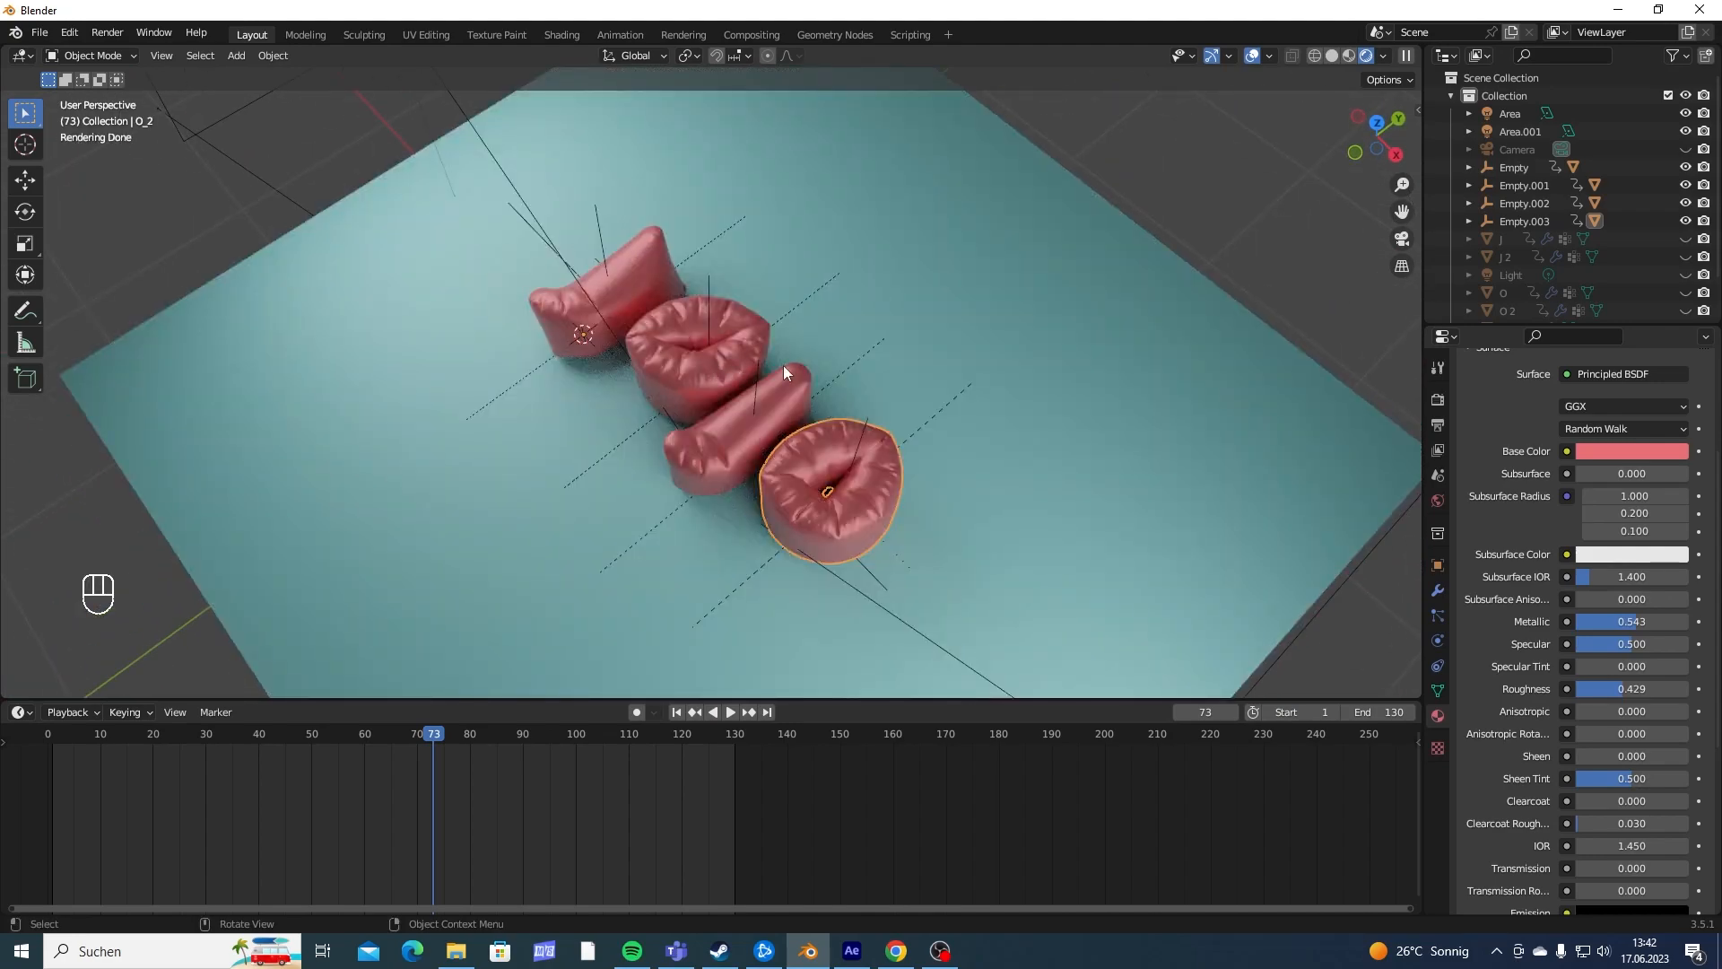
pyautogui.moveTo(783, 364); pyautogui.dragTo(822, 321, button='middle')
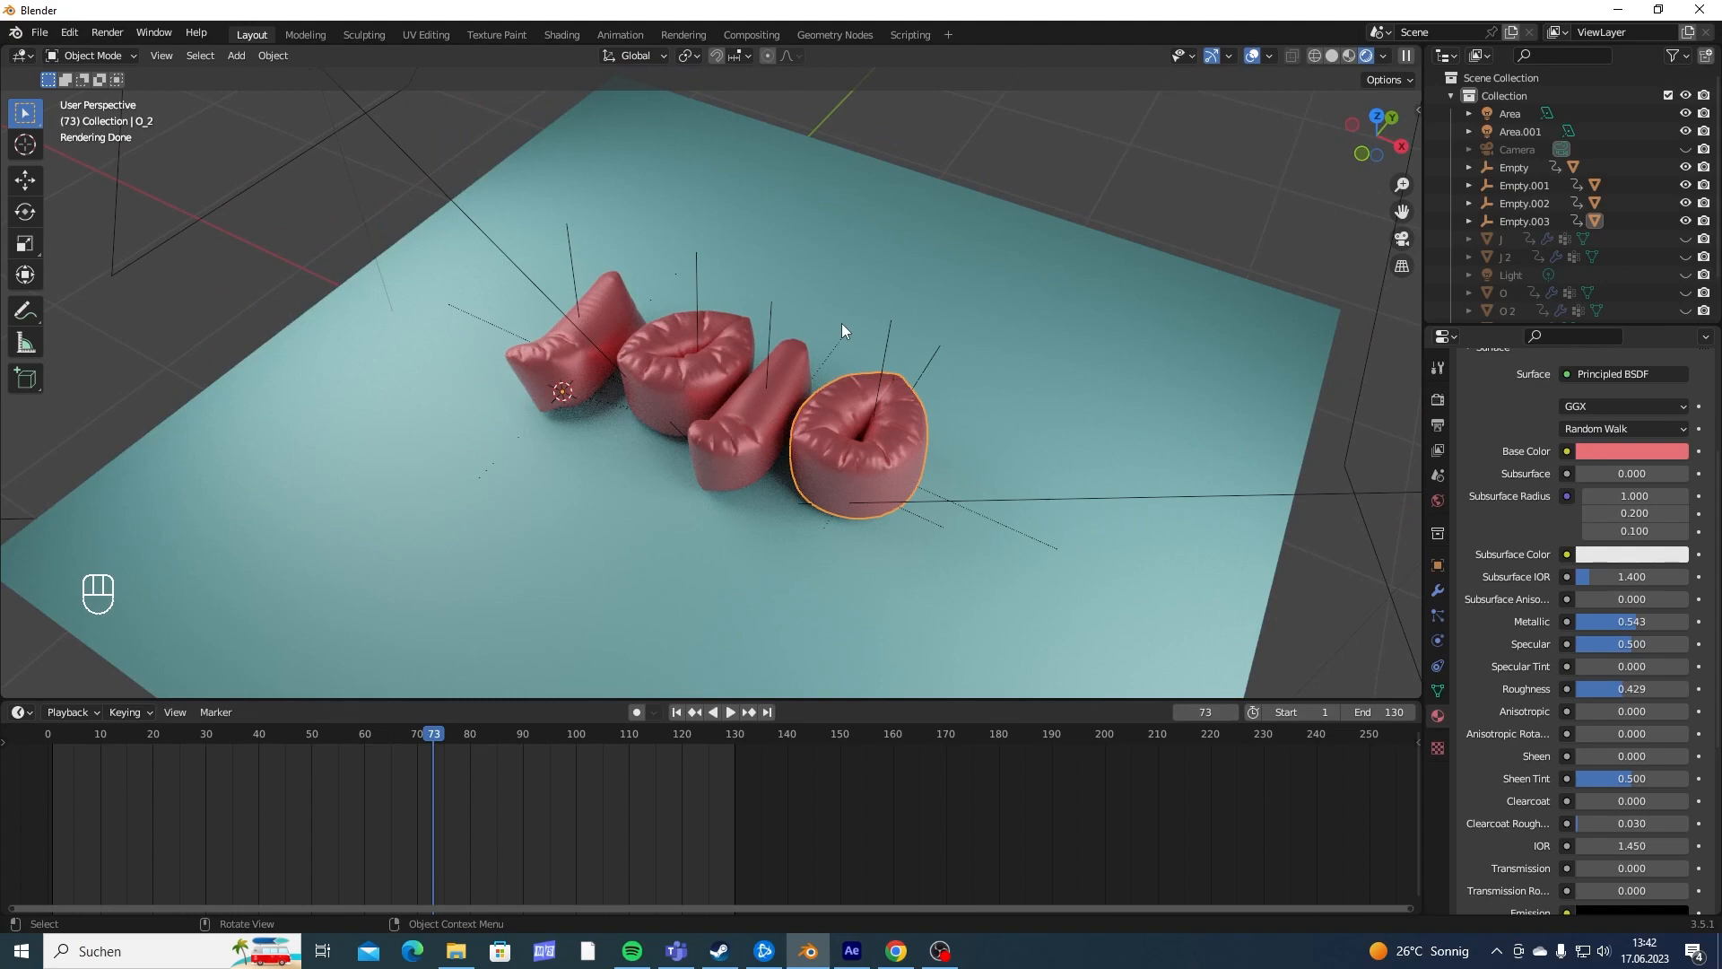